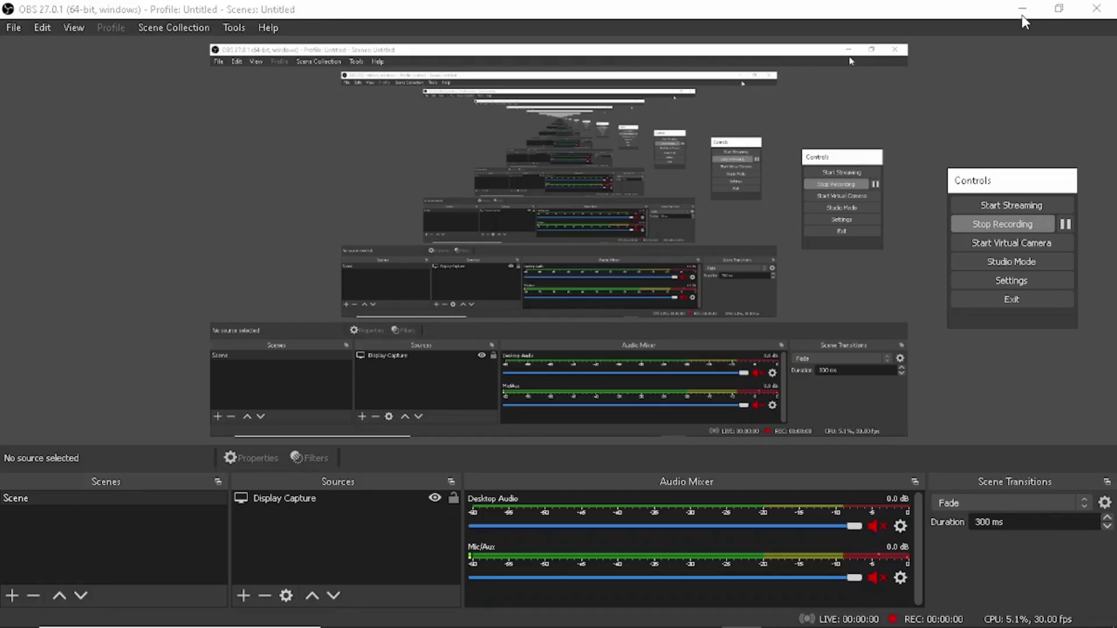
- Start the OBS screen recording and minimize the OBS window
{"action": "left_click", "coordinate": [1022, 9]}
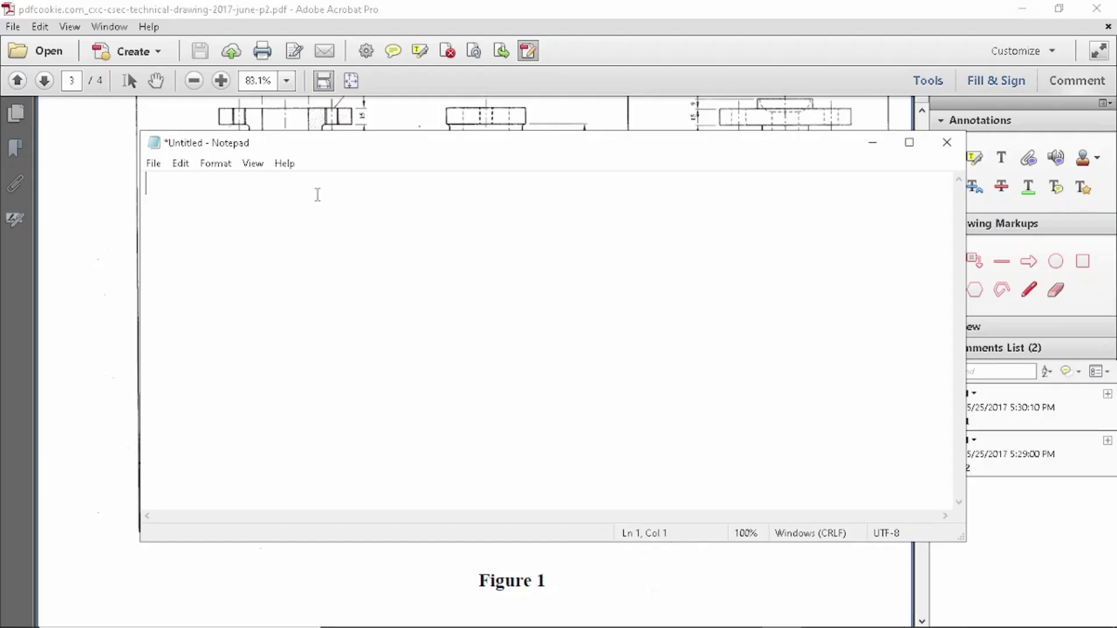
- Type the intro line about the CSEC Tech Drawing 2017 Exam P2 solution in Notepad
{"action": "type", "text": "HI G"}
{"action": "type", "text": "UYS I A"}
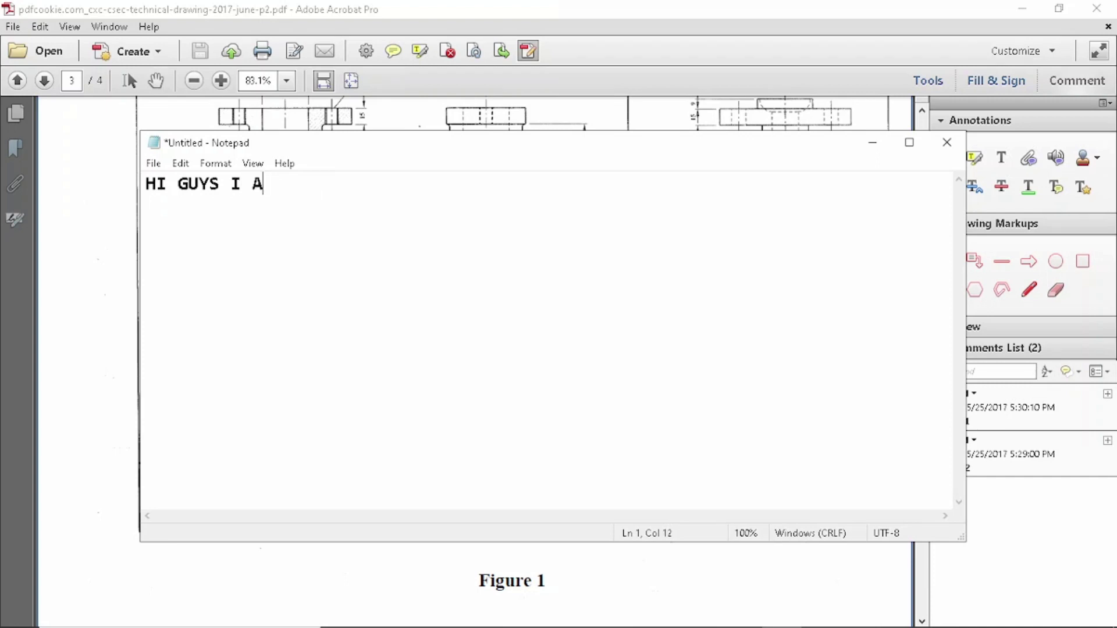
{"action": "type", "text": "M "}
{"action": "type", "text": "GOI"}
{"action": "type", "text": "NG TO "}
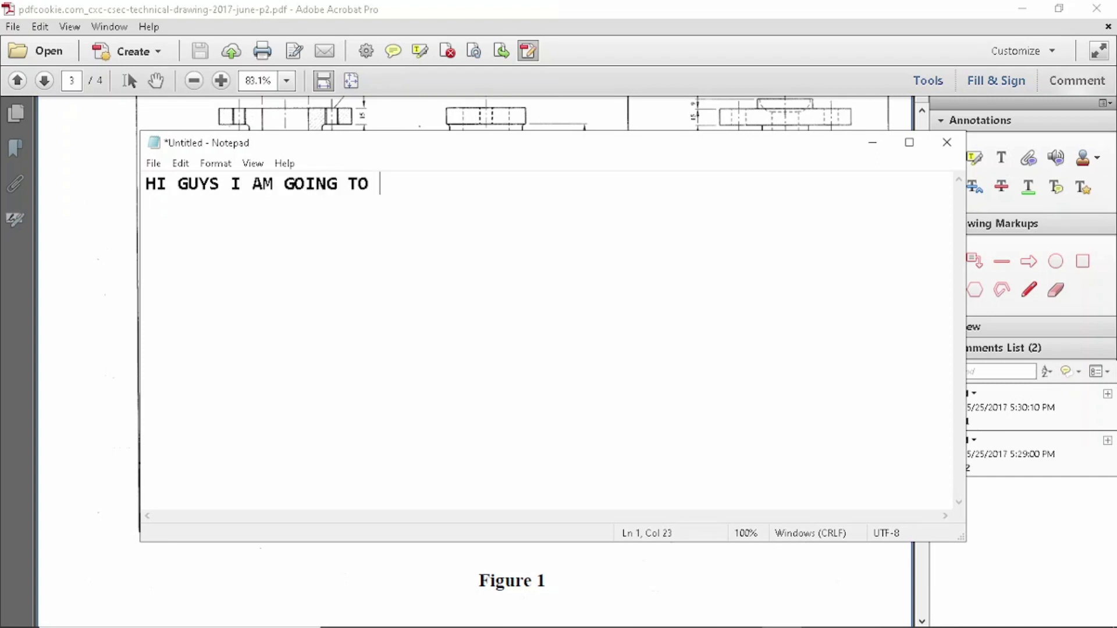
{"action": "type", "text": "DO THE S"}
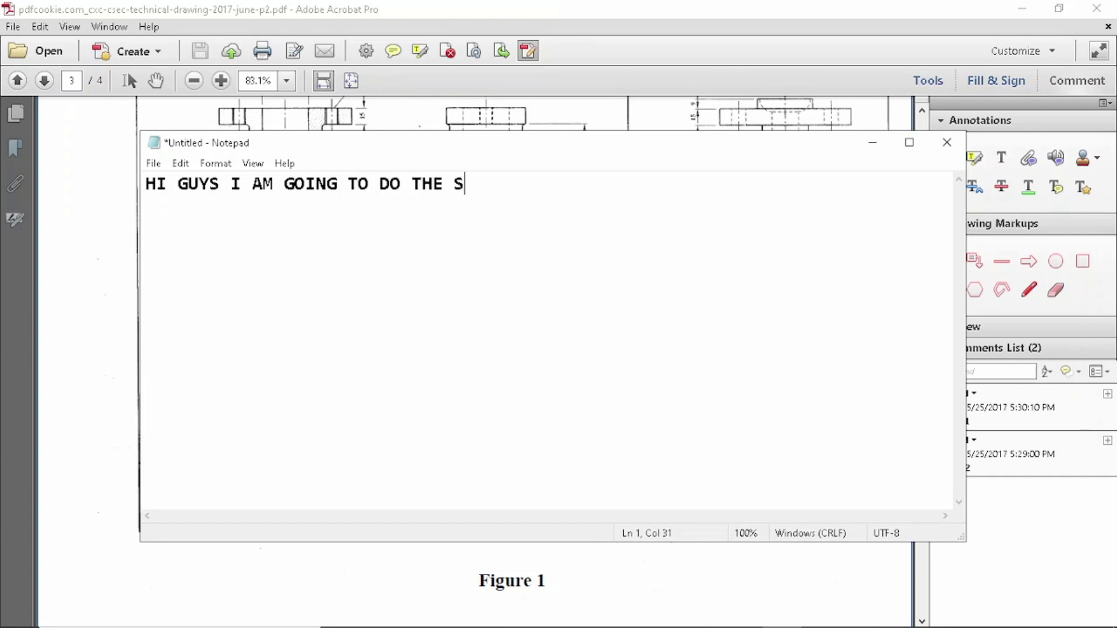
{"action": "type", "text": "OLUTION FO"}
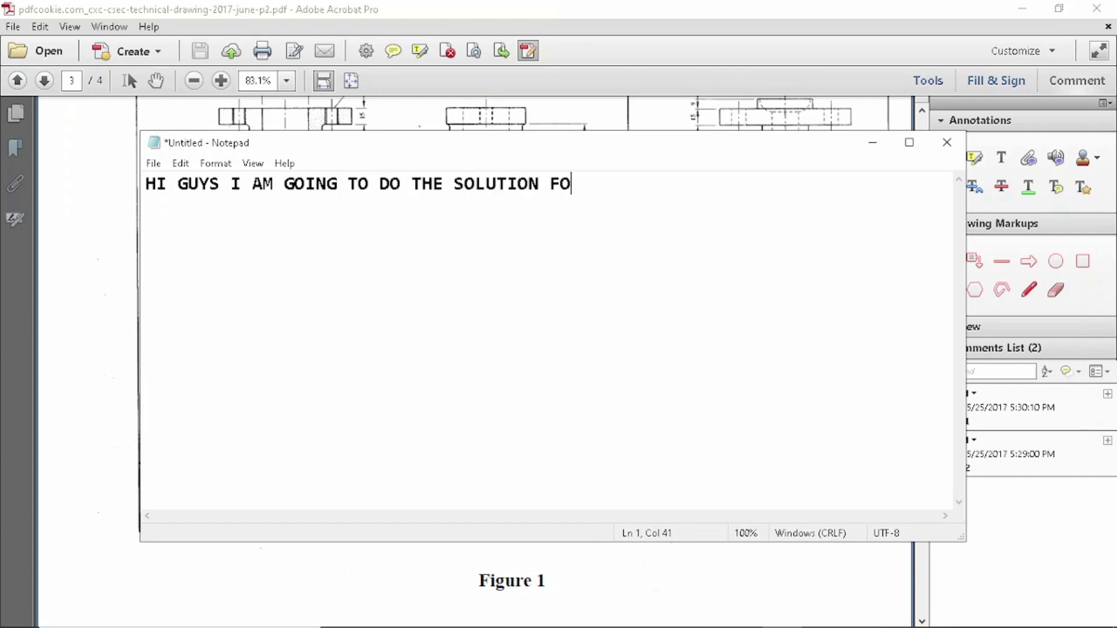
{"action": "type", "text": "R "}
{"action": "type", "text": "THE CS"}
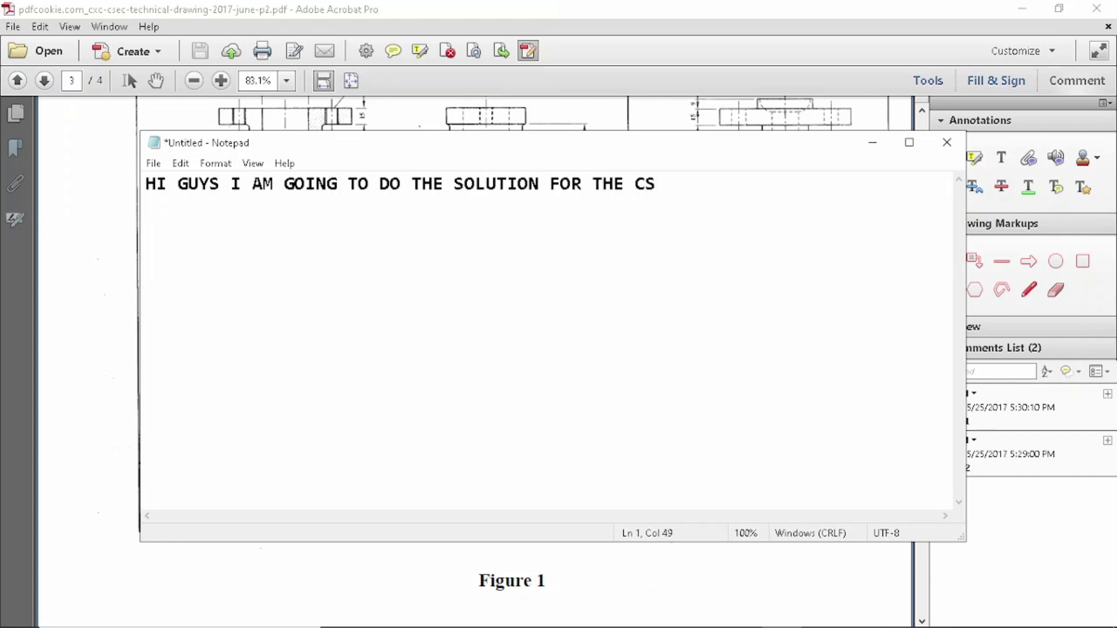
{"action": "type", "text": "EC TECH DR"}
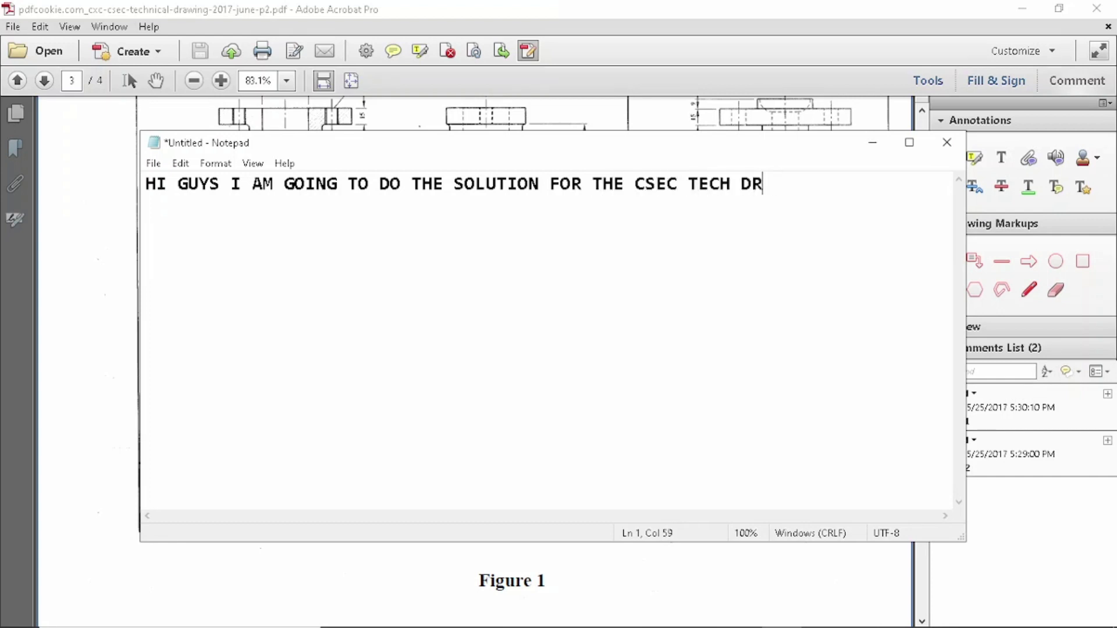
{"action": "type", "text": "AWING "}
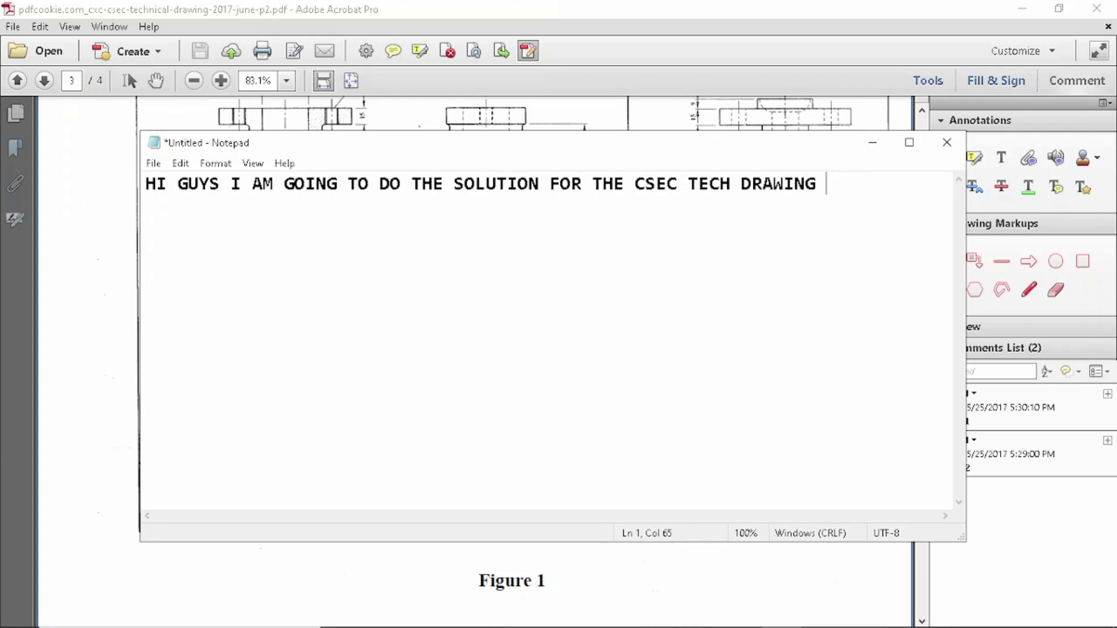
{"action": "type", "text": "2017 "}
{"action": "type", "text": "EXAM "}
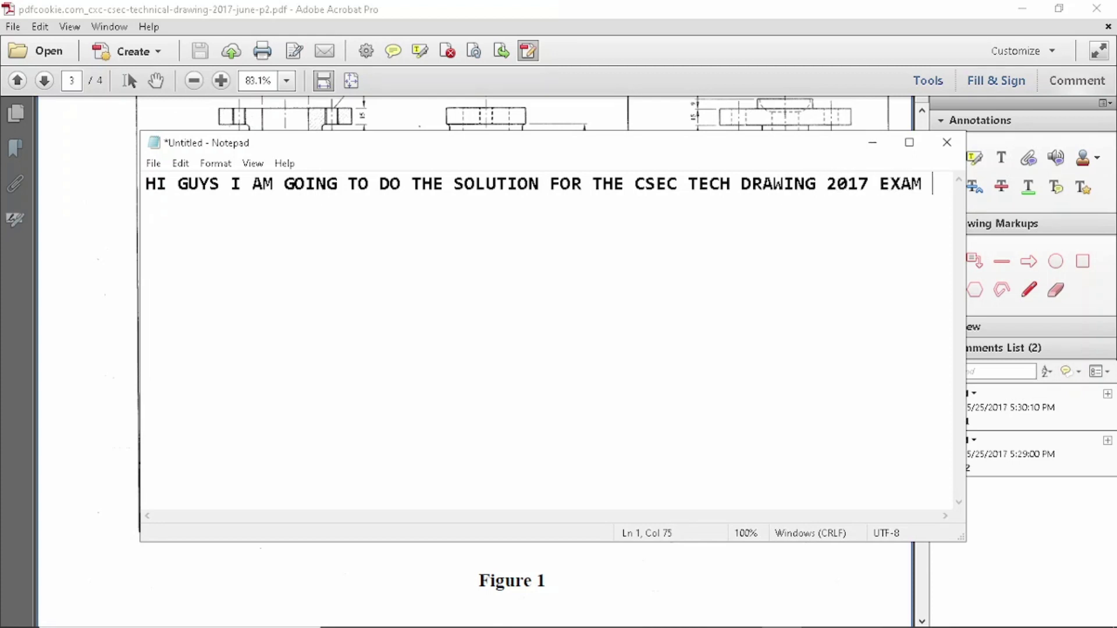
{"action": "type", "text": "P2 "}
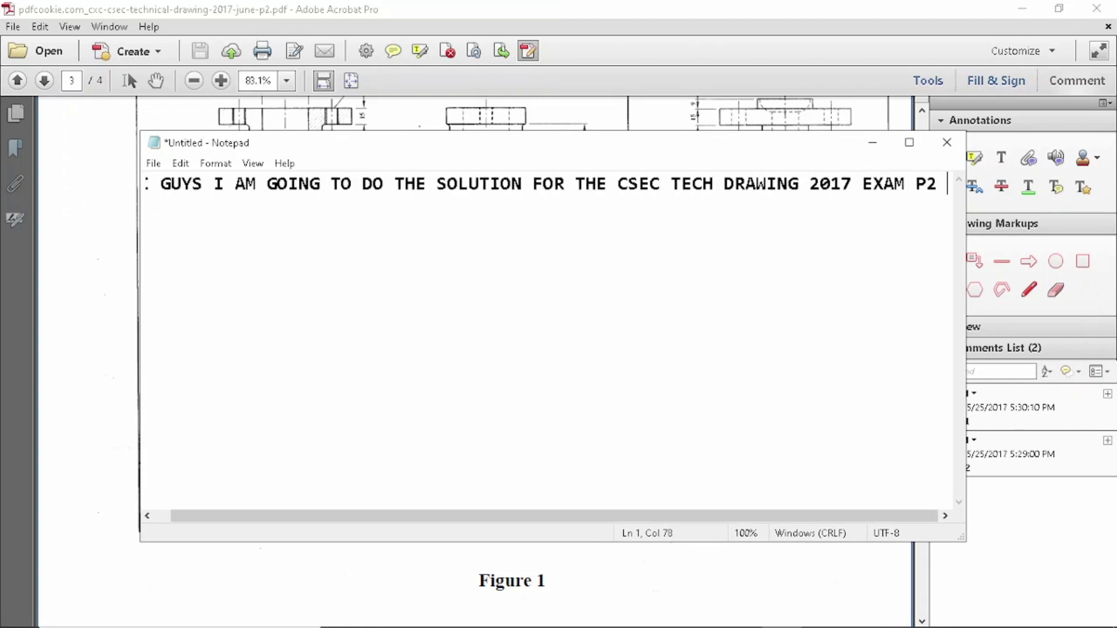
{"action": "type", "text": "Q"}
{"action": "key", "text": "Return"}
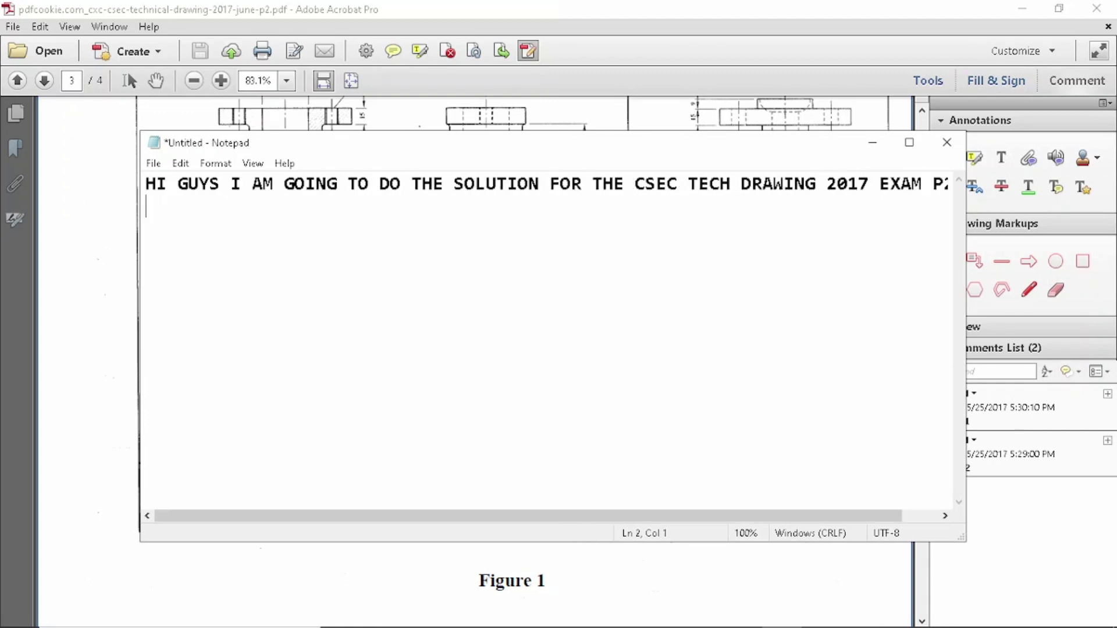
- Hide Notepad and scroll the PDF up to the page 2 assembly instructions
{"action": "left_click", "coordinate": [872, 143]}
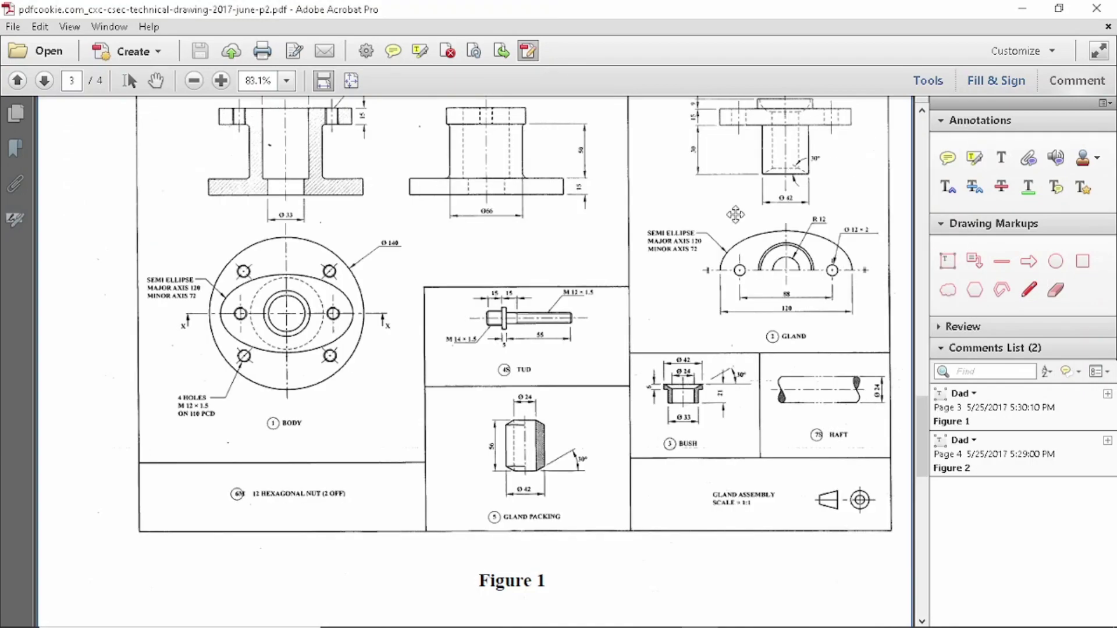
{"action": "scroll", "coordinate": [462, 400], "scroll_direction": "up", "scroll_amount": 2}
{"action": "scroll", "coordinate": [445, 396], "scroll_direction": "up", "scroll_amount": 5}
{"action": "scroll", "coordinate": [442, 394], "scroll_direction": "up", "scroll_amount": 5}
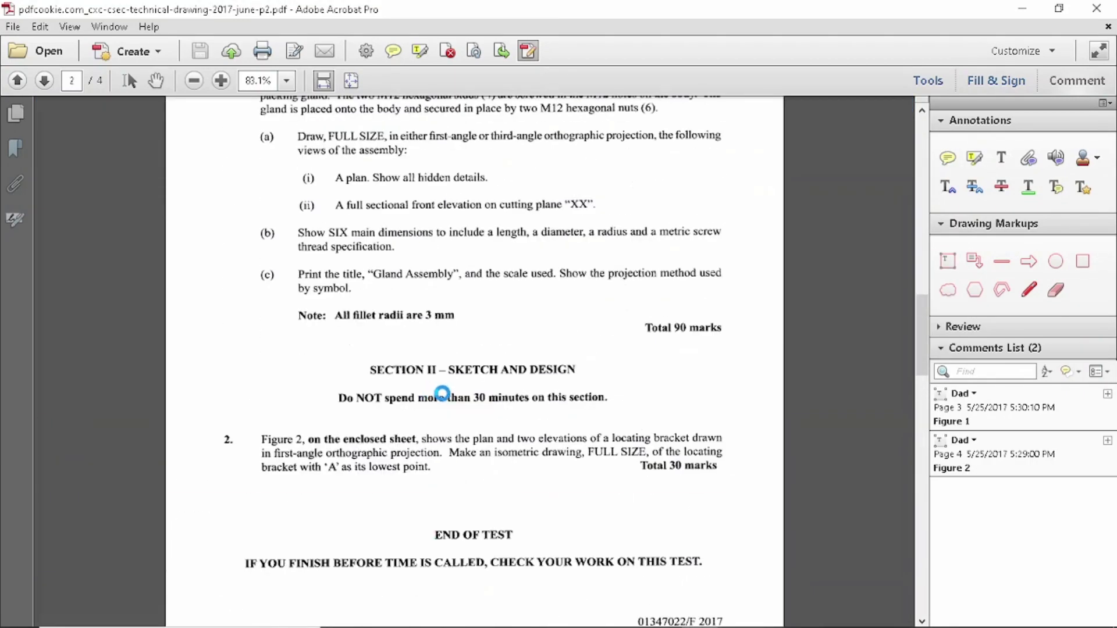
{"action": "scroll", "coordinate": [442, 394], "scroll_direction": "up", "scroll_amount": 3}
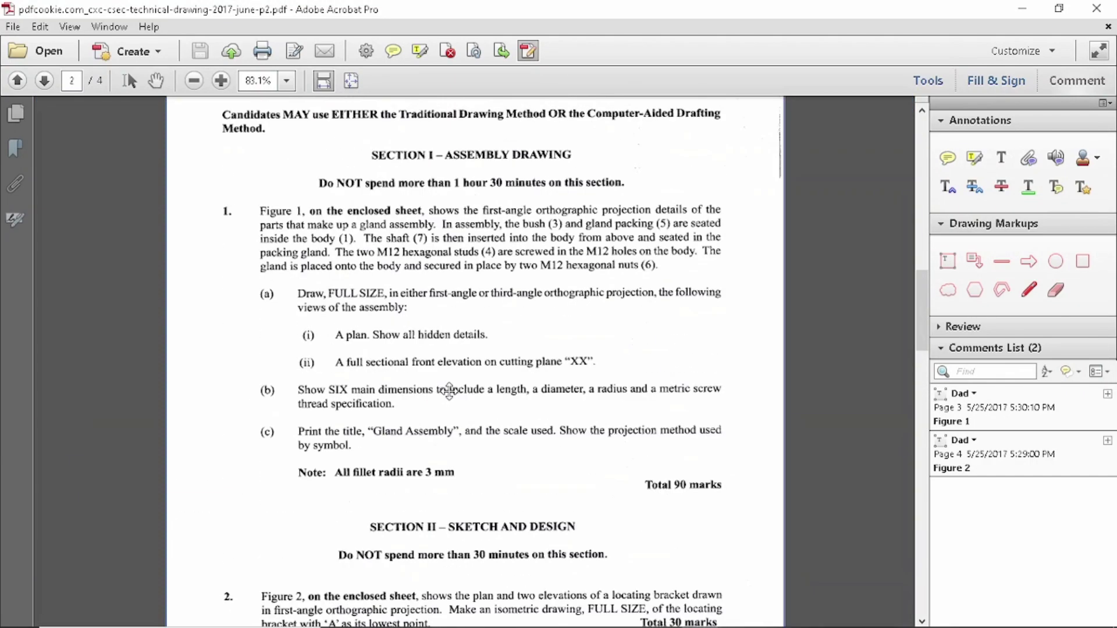
- Pencil-underline the bush and gland packing sentence, then erase the mark
{"action": "left_click", "coordinate": [1028, 290]}
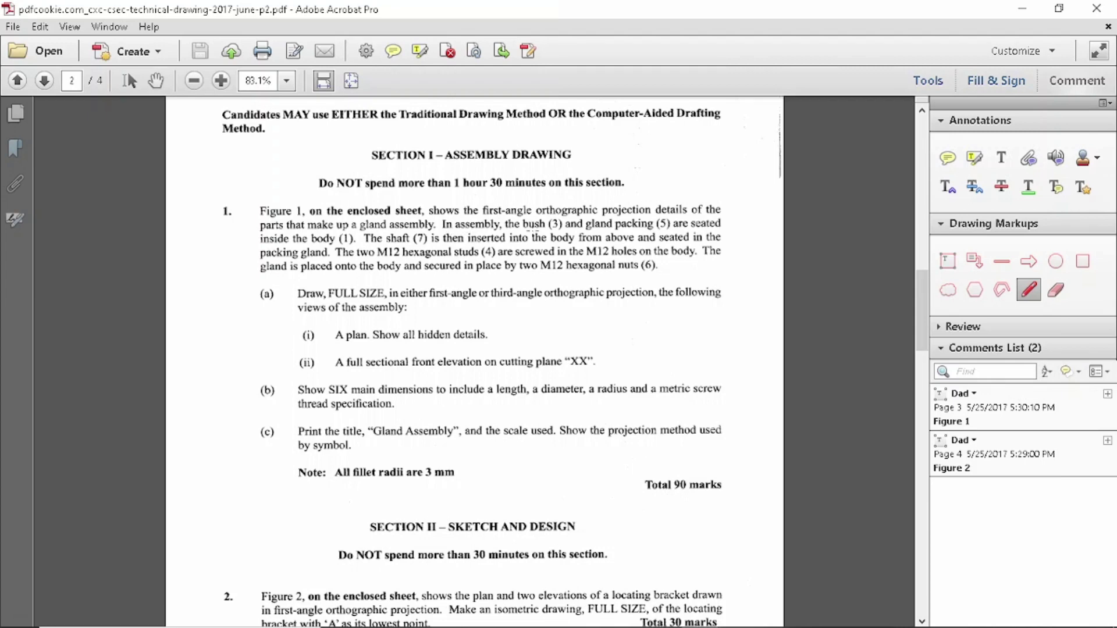
{"action": "left_click_drag", "start_coordinate": [527, 226], "coordinate": [643, 230]}
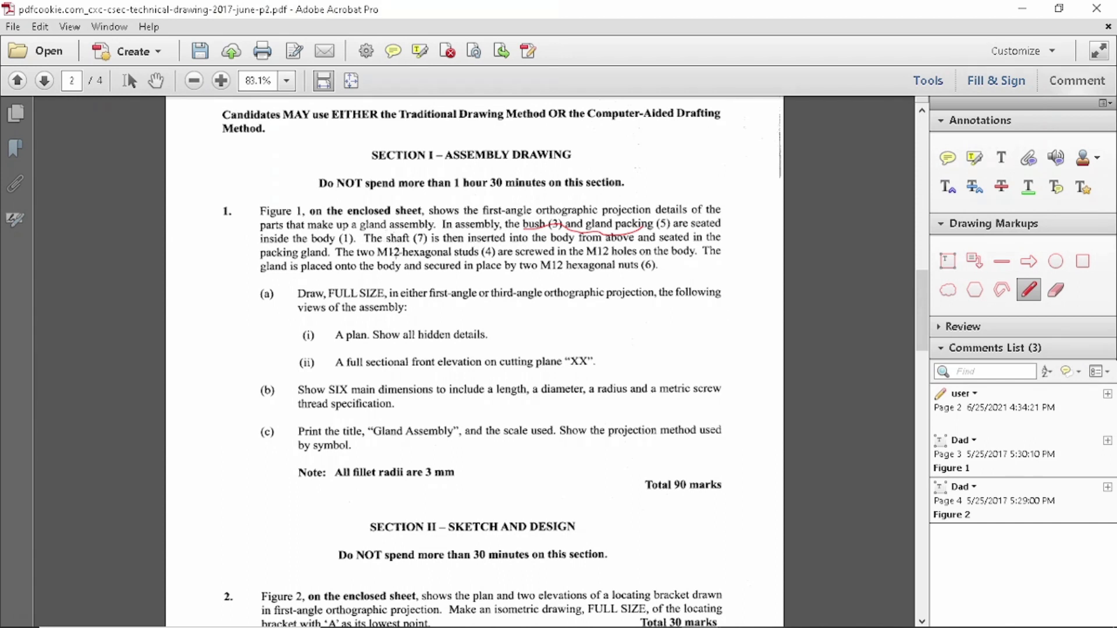
{"action": "left_click", "coordinate": [1056, 290]}
{"action": "mouse_move", "coordinate": [549, 229]}
{"action": "left_mouse_down"}
{"action": "mouse_move", "coordinate": [601, 243]}
{"action": "mouse_move", "coordinate": [642, 238]}
{"action": "left_mouse_up"}
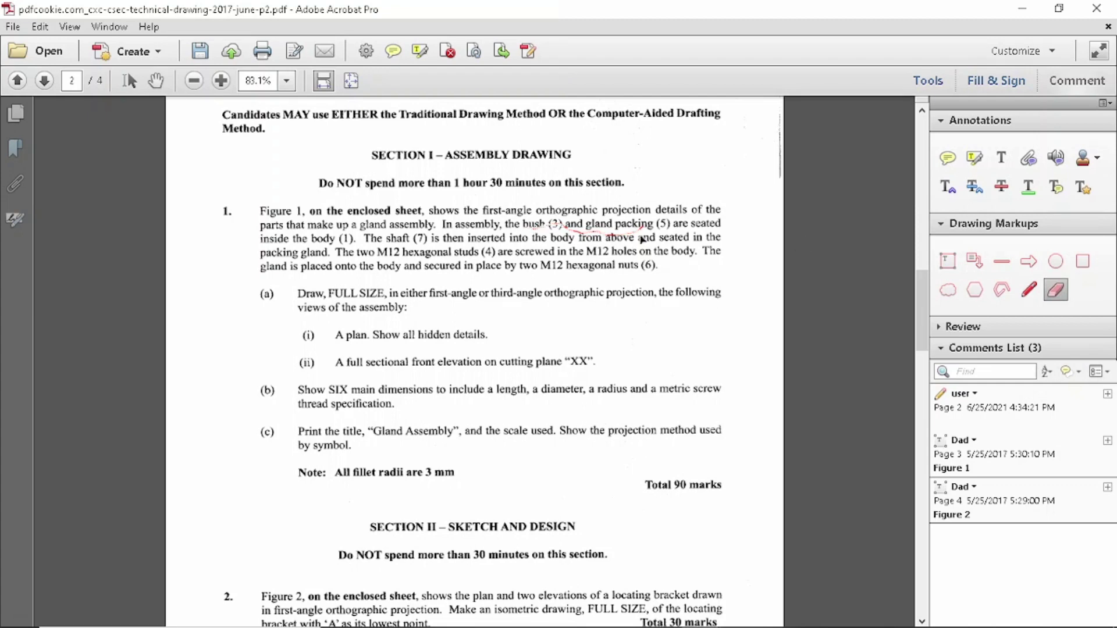
{"action": "left_click_drag", "start_coordinate": [570, 246], "coordinate": [554, 234]}
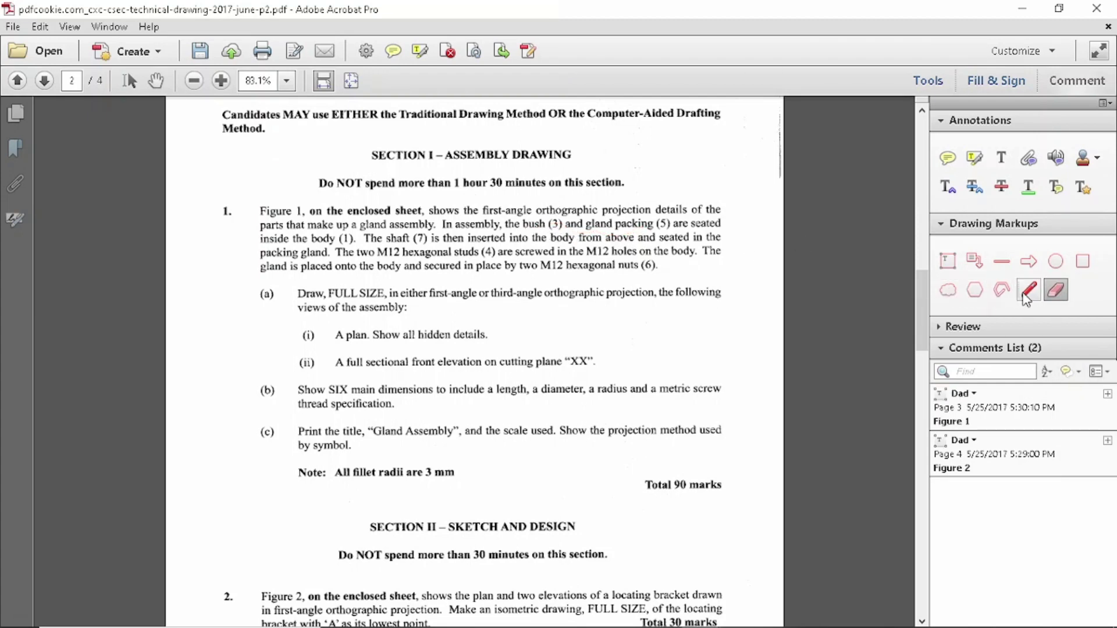
- Add the note 'SO THE BUSH AND THE GLAND PACKING GOES INTO THE BODY'
{"action": "key", "text": "alt+Tab"}
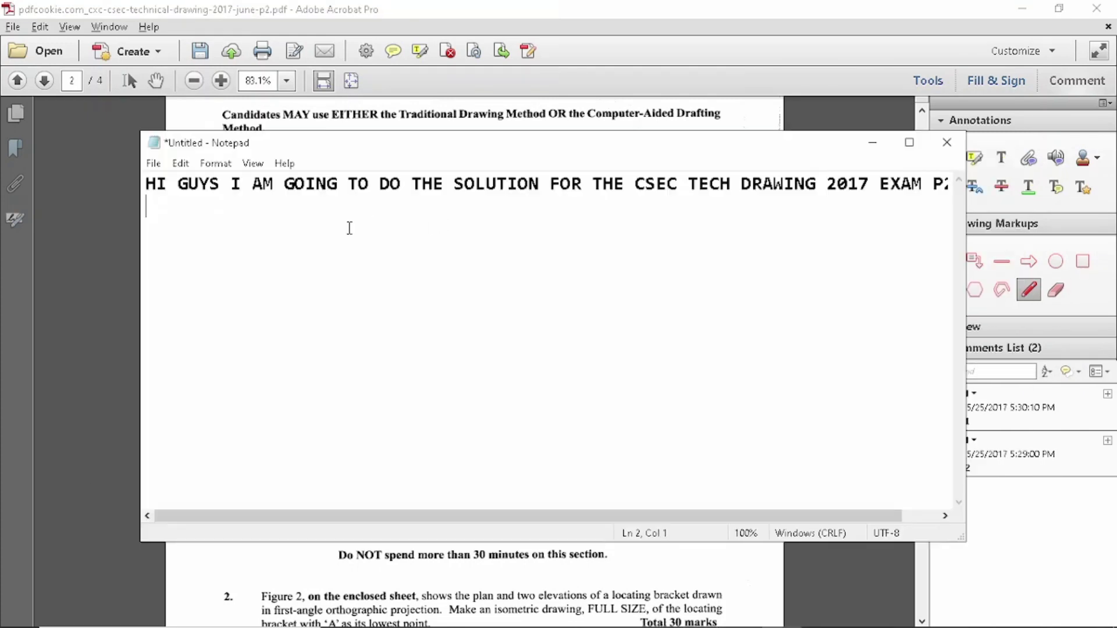
{"action": "key", "text": "Return"}
{"action": "type", "text": "S"}
{"action": "type", "text": "O THE"}
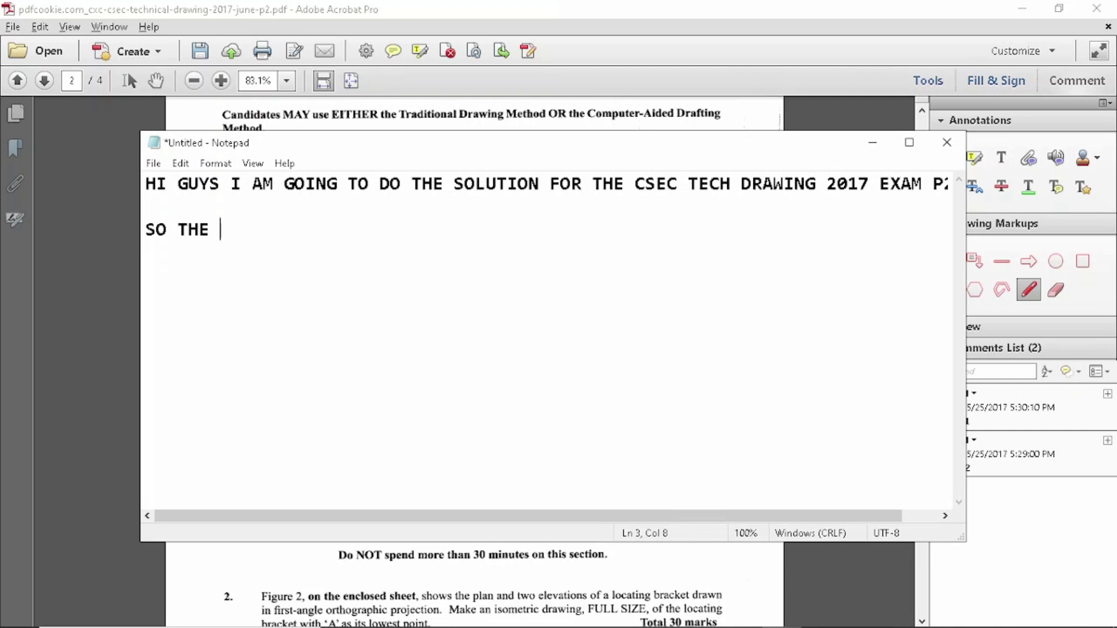
{"action": "key", "text": "alt+Tab"}
{"action": "key", "text": "alt+Tab"}
{"action": "type", "text": "BUSH AND "}
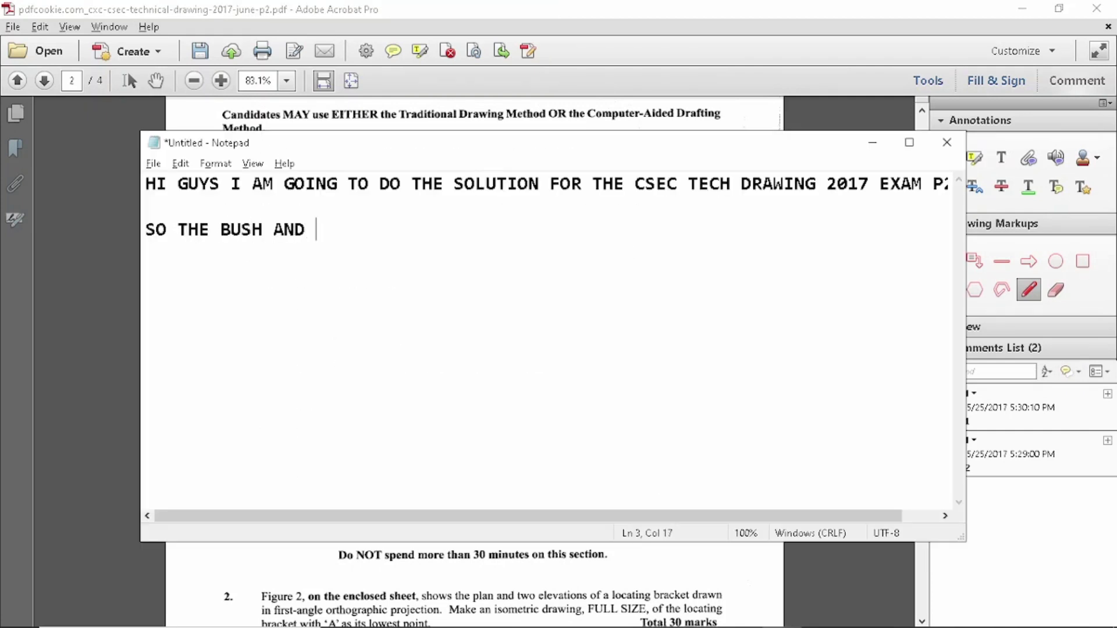
{"action": "type", "text": "THE GLAND"}
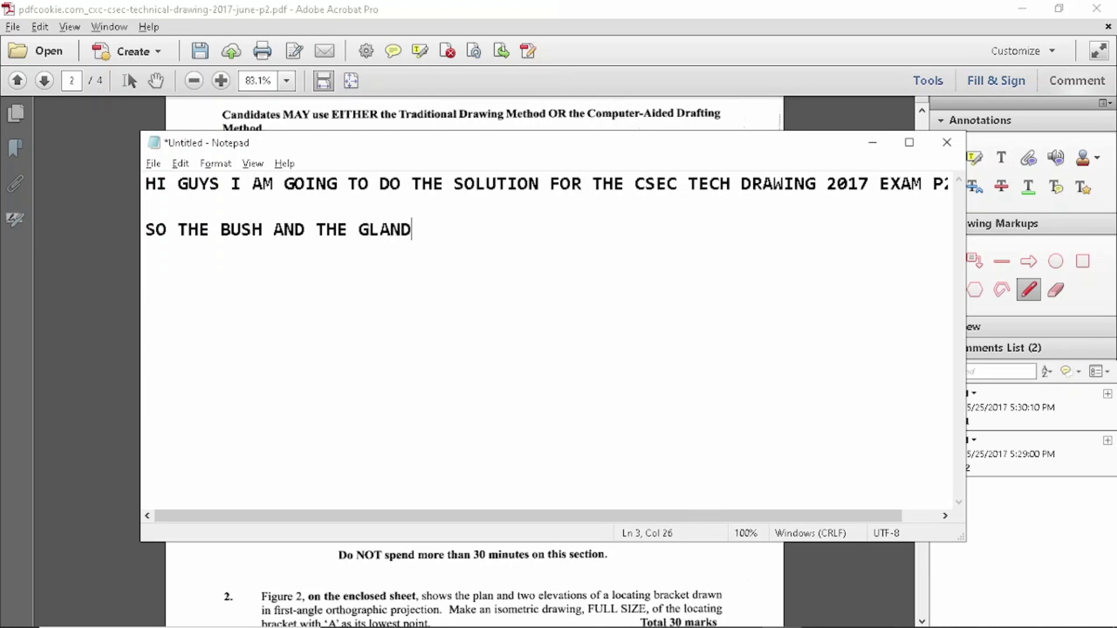
{"action": "type", "text": " PACKING "}
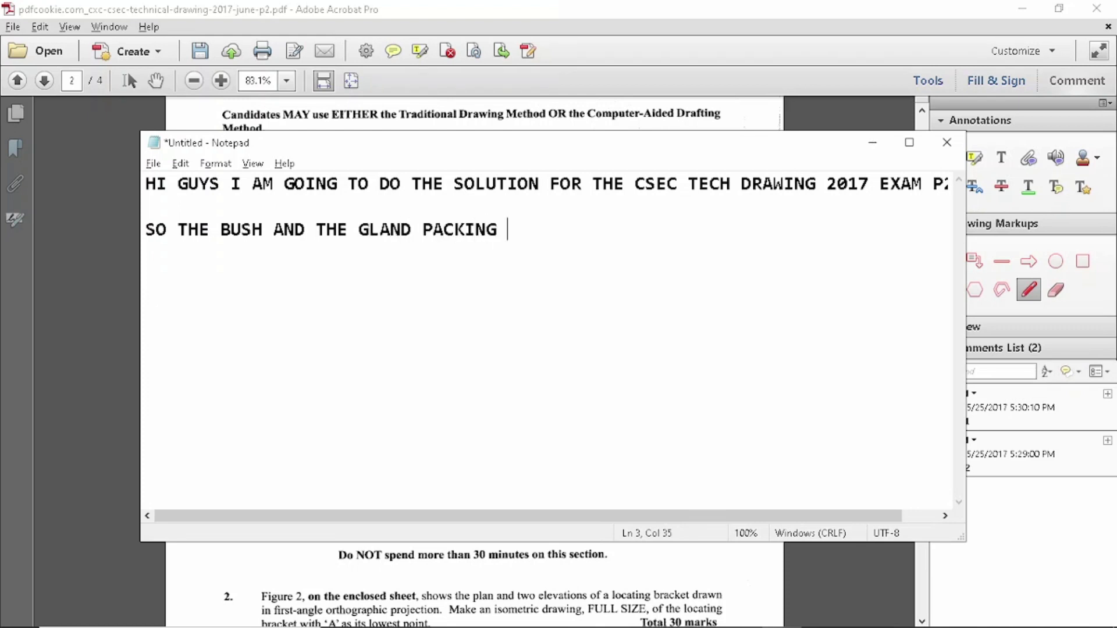
{"action": "type", "text": "GOES I"}
{"action": "key", "text": "BackSpace"}
{"action": "type", "text": "E"}
{"action": "type", "text": "S INTO THE "}
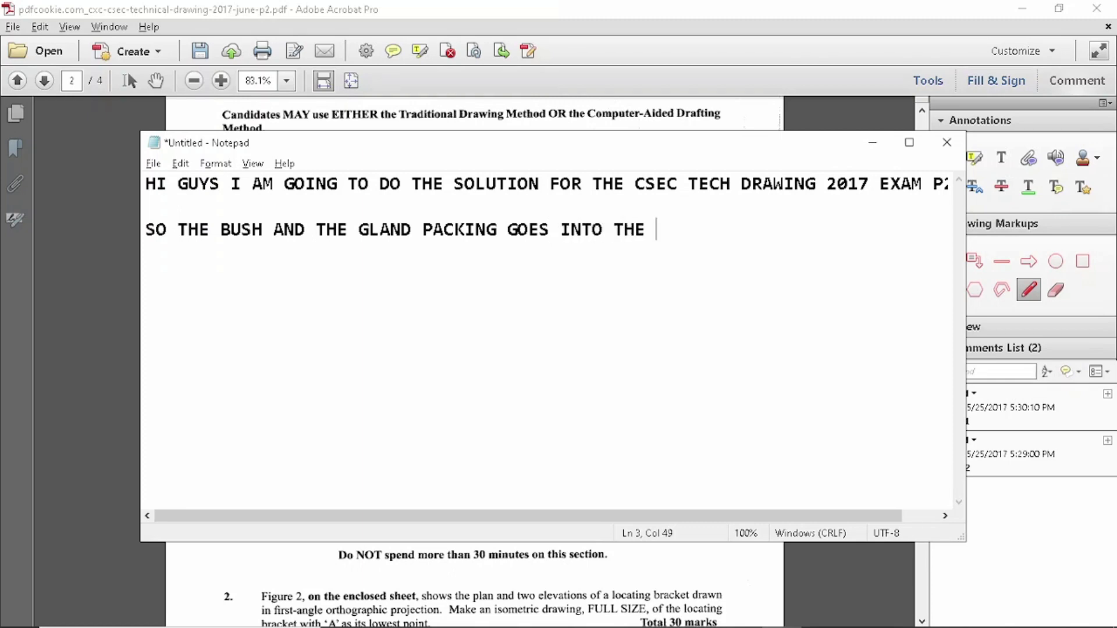
{"action": "type", "text": "BODY"}
{"action": "key", "text": "Return"}
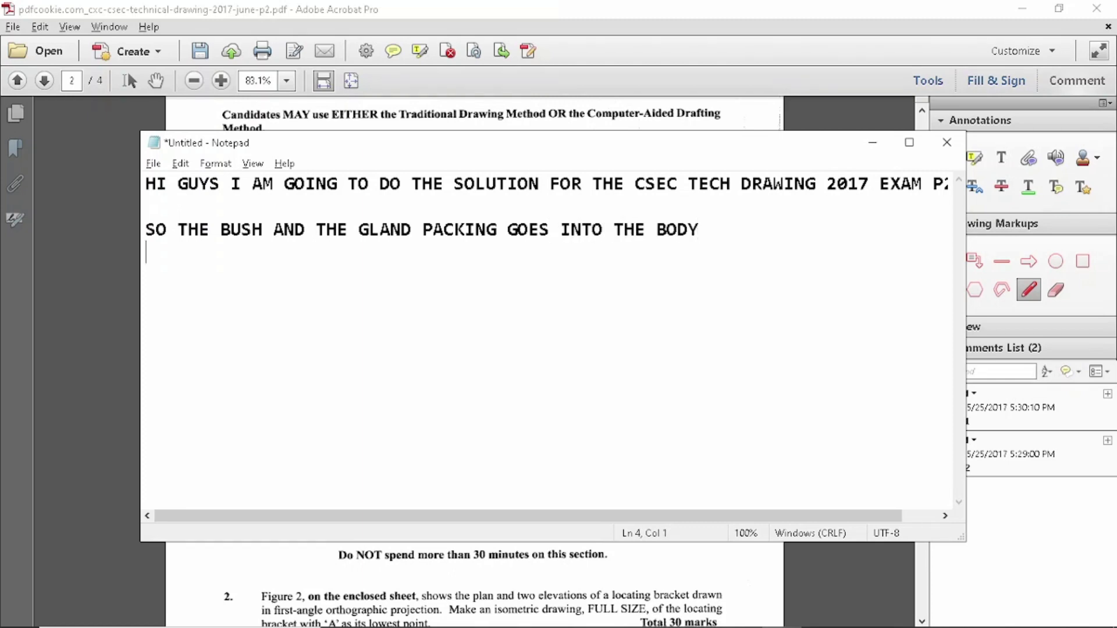
{"action": "key", "text": "alt+Tab"}
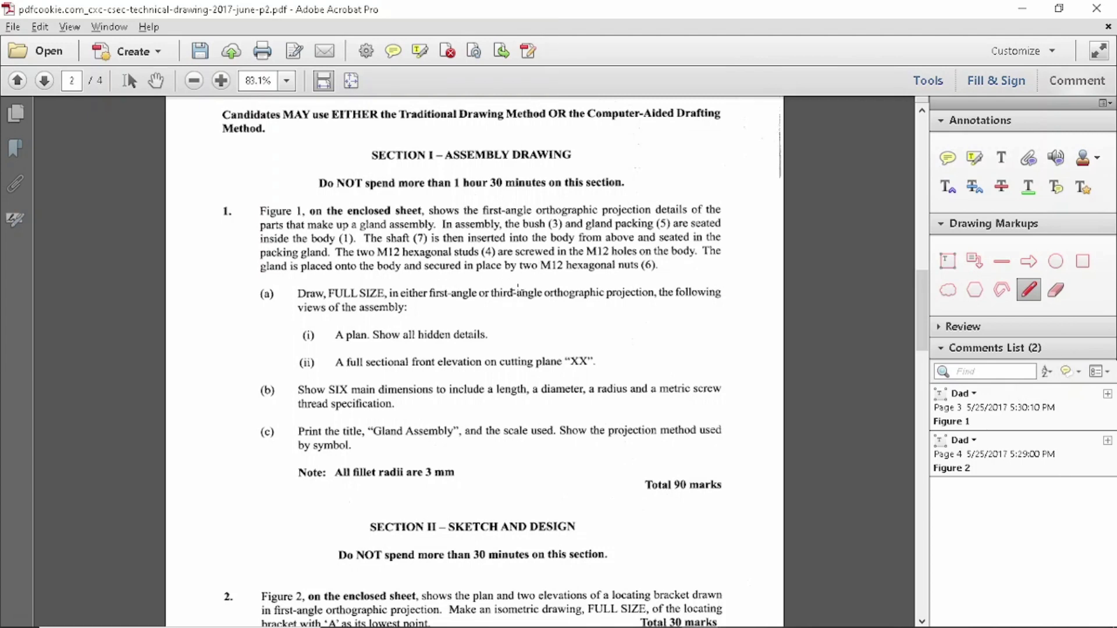
{"action": "scroll", "coordinate": [518, 291], "scroll_direction": "down", "scroll_amount": 5}
{"action": "scroll", "coordinate": [512, 320], "scroll_direction": "down", "scroll_amount": 5}
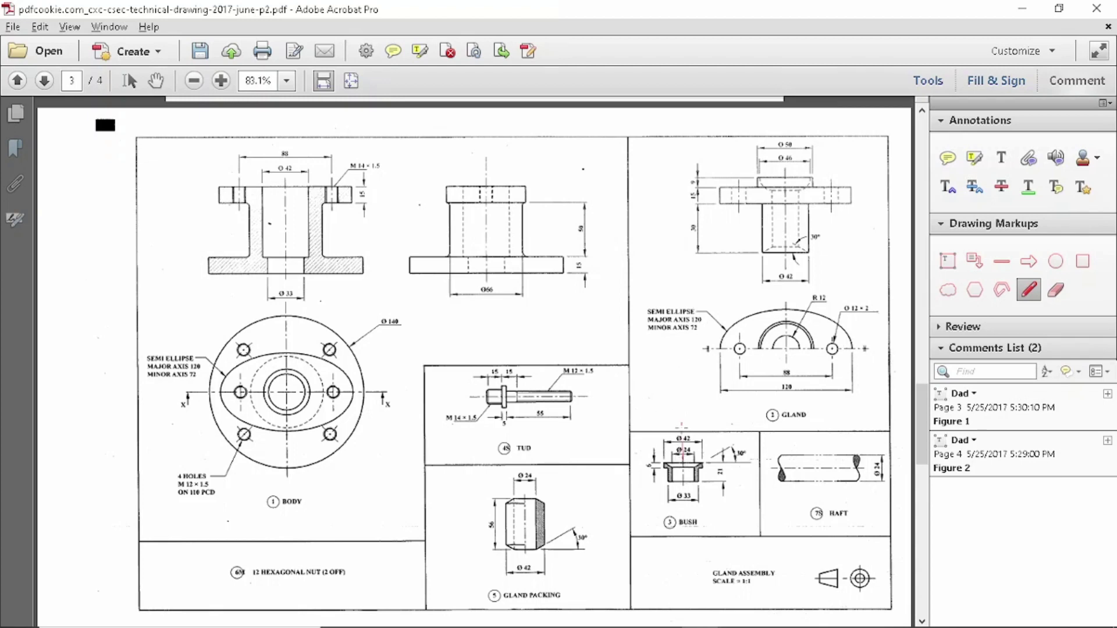
{"action": "mouse_move", "coordinate": [682, 431]}
{"action": "left_mouse_down"}
{"action": "mouse_move", "coordinate": [296, 191]}
{"action": "mouse_move", "coordinate": [298, 236]}
{"action": "left_mouse_up"}
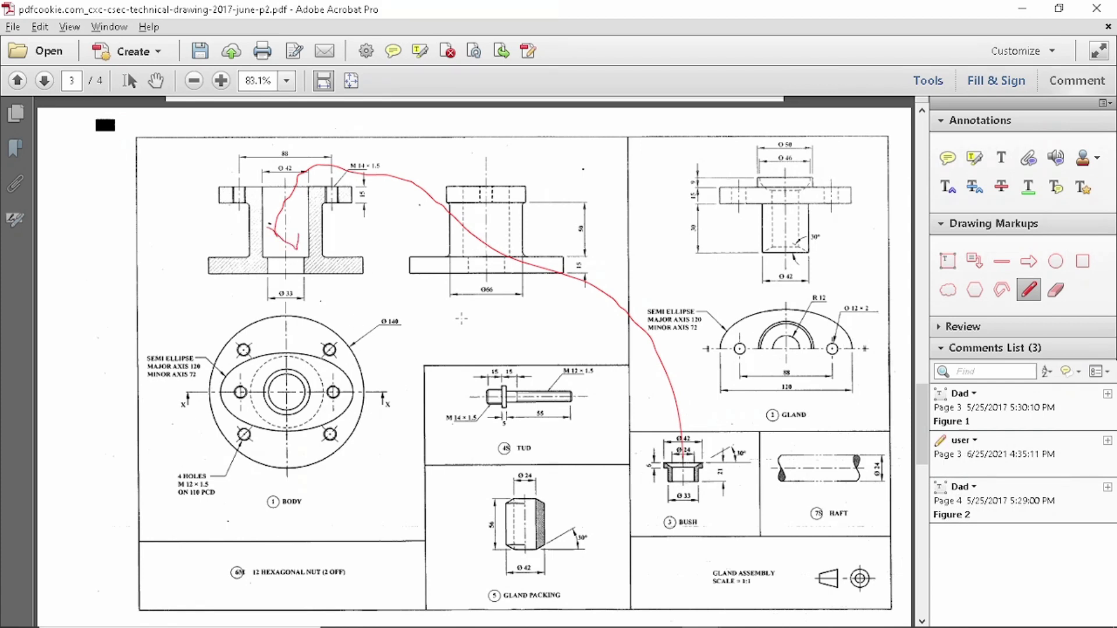
{"action": "key", "text": "ctrl+z"}
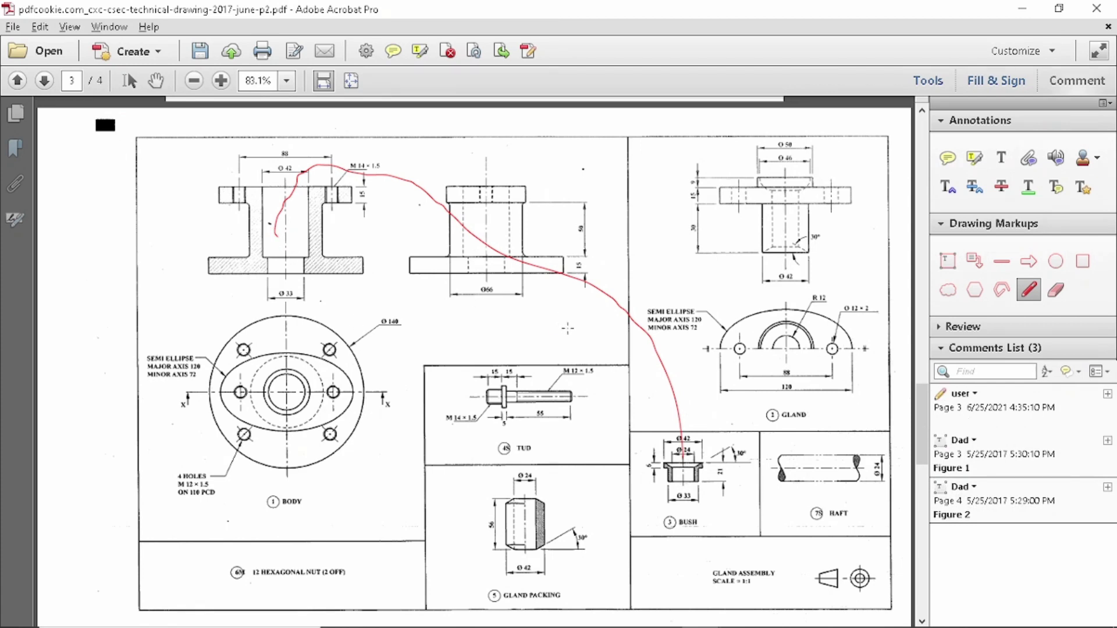
{"action": "key", "text": "ctrl+z"}
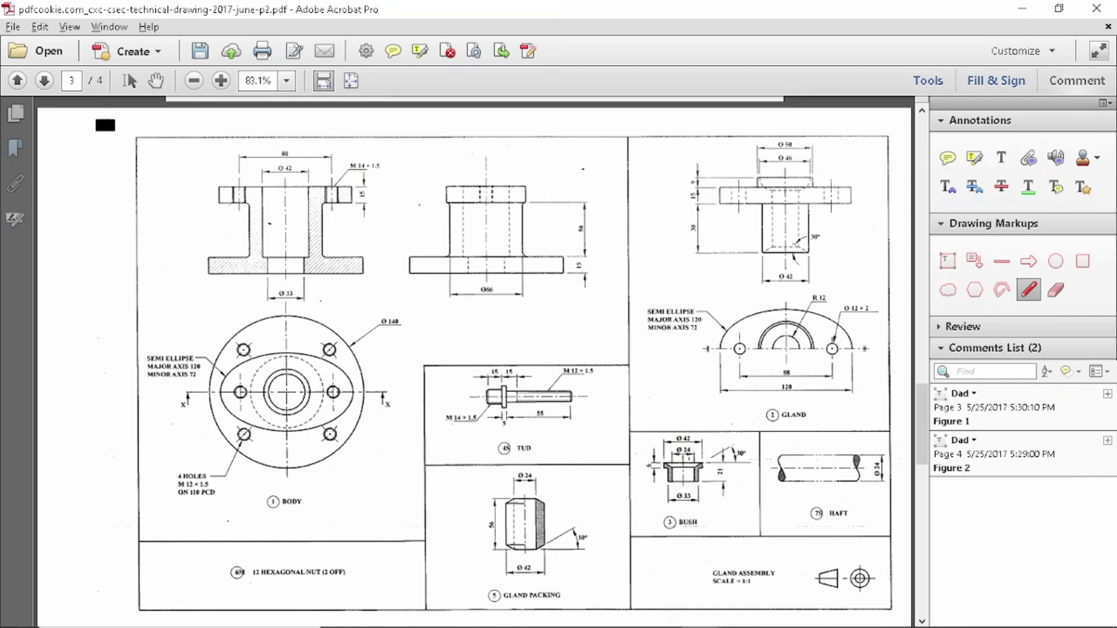
{"action": "mouse_move", "coordinate": [531, 515]}
{"action": "left_mouse_down"}
{"action": "mouse_move", "coordinate": [290, 232]}
{"action": "mouse_move", "coordinate": [309, 222]}
{"action": "left_mouse_up"}
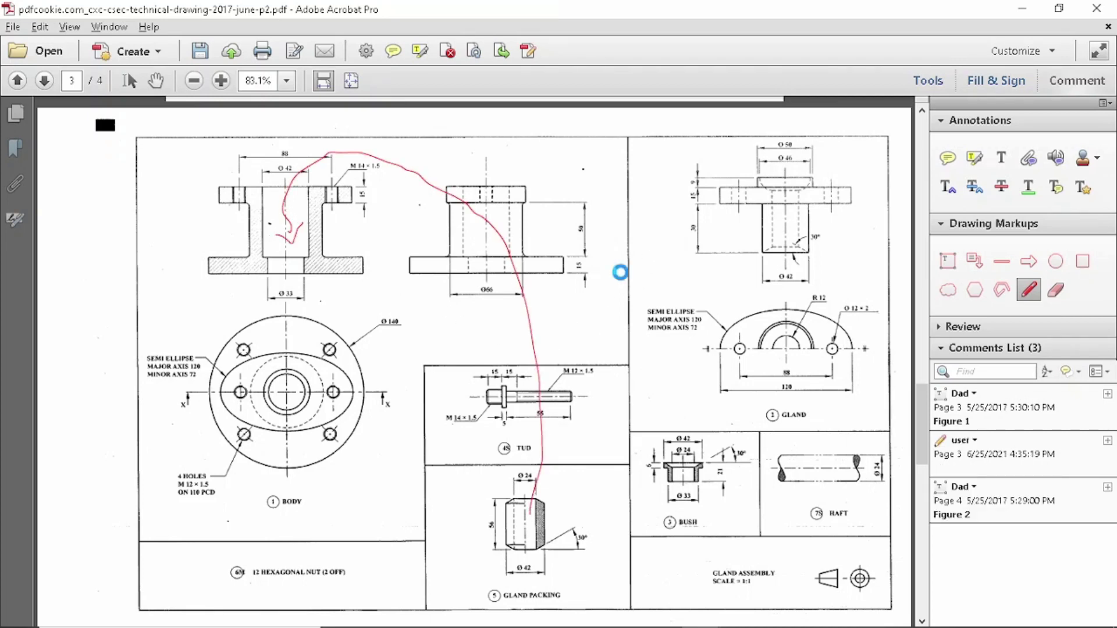
{"action": "key", "text": "ctrl+z"}
{"action": "key", "text": "ctrl+z"}
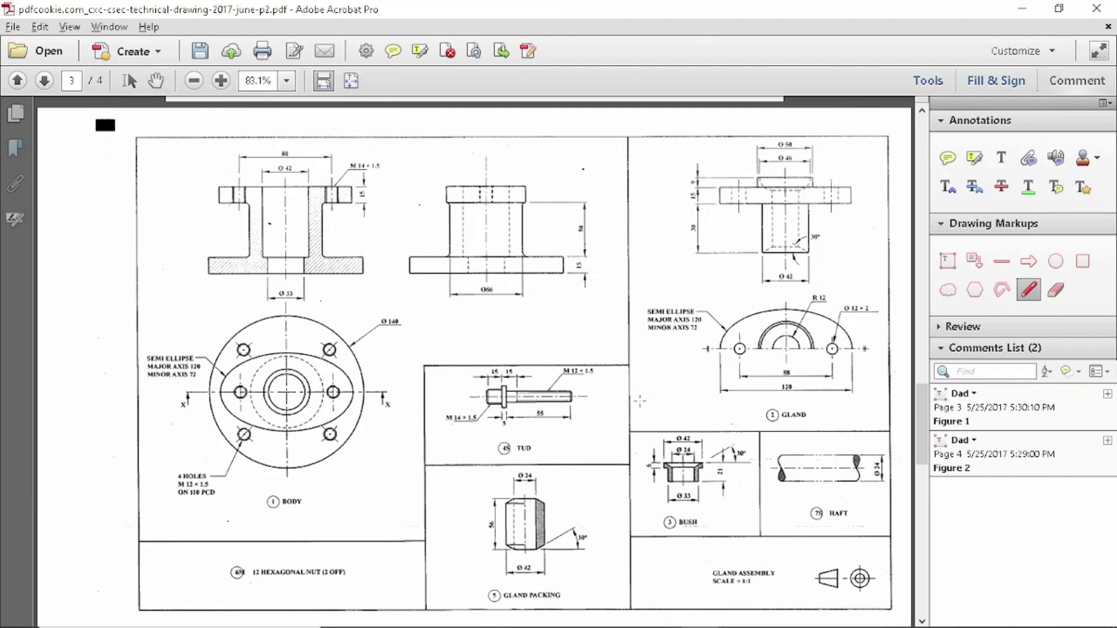
- Scribble red pencil marks over the bush, gland packing, gland and shaft views
{"action": "left_click_drag", "start_coordinate": [679, 418], "coordinate": [648, 403]}
{"action": "mouse_move", "coordinate": [543, 488]}
{"action": "left_mouse_down"}
{"action": "mouse_move", "coordinate": [566, 459]}
{"action": "mouse_move", "coordinate": [547, 469]}
{"action": "left_mouse_up"}
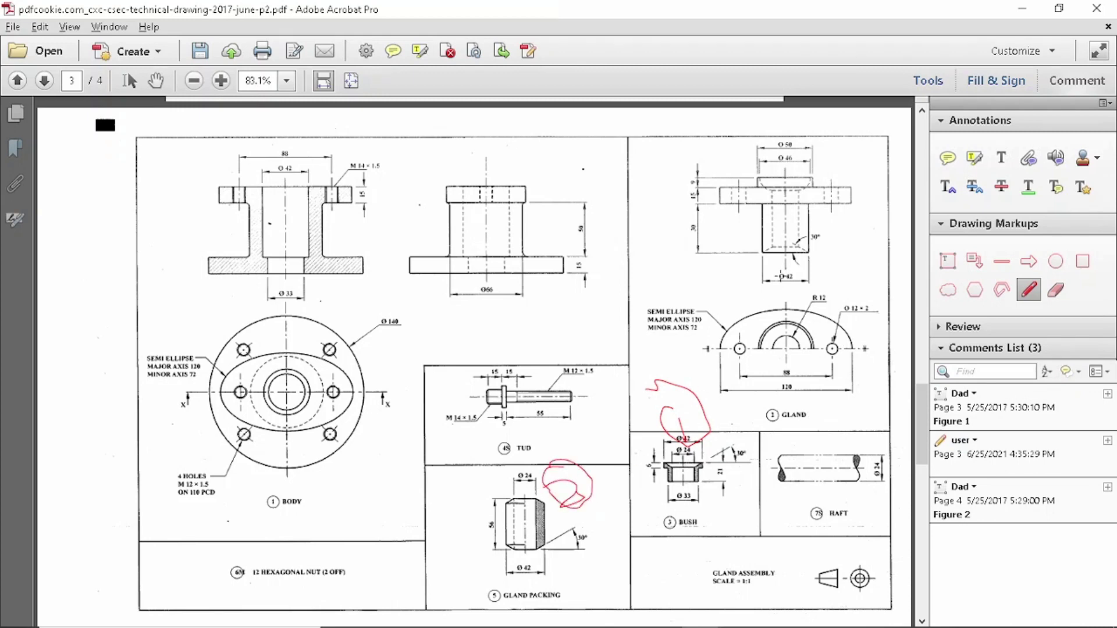
{"action": "left_click_drag", "start_coordinate": [681, 159], "coordinate": [676, 201]}
{"action": "mouse_move", "coordinate": [673, 150]}
{"action": "left_mouse_down"}
{"action": "mouse_move", "coordinate": [659, 201]}
{"action": "mouse_move", "coordinate": [701, 185]}
{"action": "left_mouse_up"}
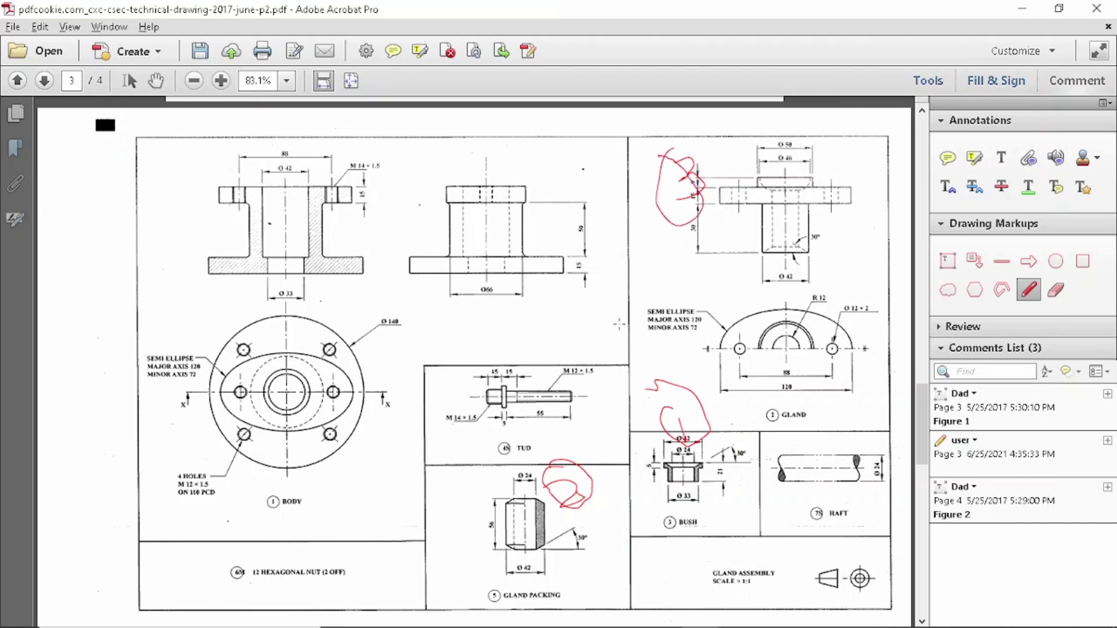
{"action": "left_click_drag", "start_coordinate": [804, 458], "coordinate": [834, 488]}
{"action": "mouse_move", "coordinate": [794, 457]}
{"action": "left_mouse_down"}
{"action": "mouse_move", "coordinate": [836, 487]}
{"action": "mouse_move", "coordinate": [792, 472]}
{"action": "left_mouse_up"}
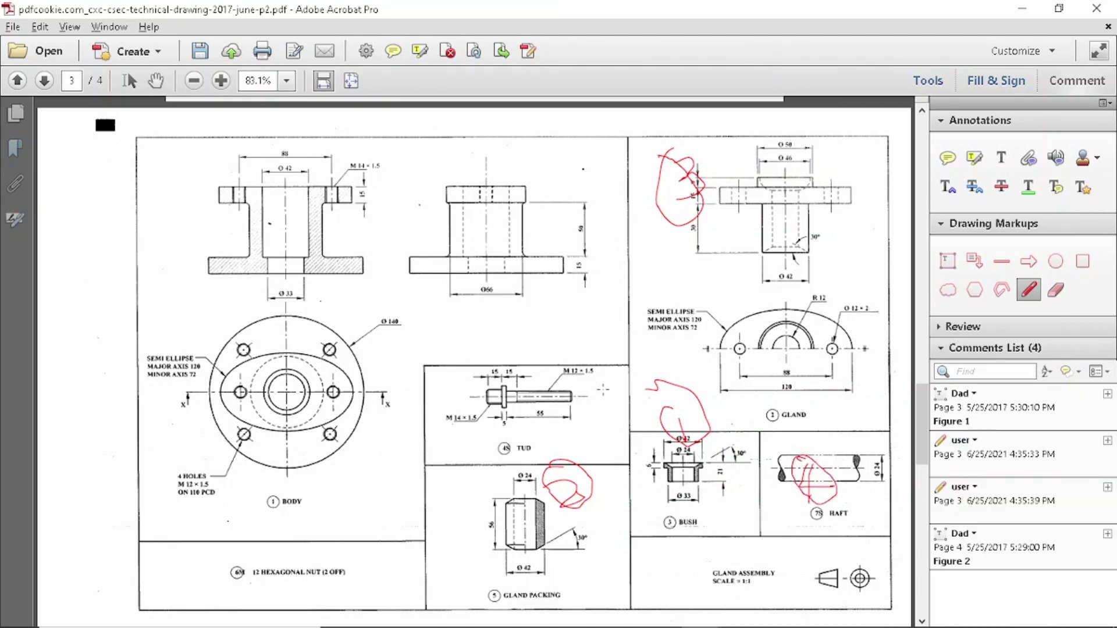
- Mark beside the stud view, then undo the two most recent pencil markups
{"action": "left_click_drag", "start_coordinate": [604, 390], "coordinate": [585, 419]}
{"action": "mouse_move", "coordinate": [604, 381]}
{"action": "left_mouse_down"}
{"action": "mouse_move", "coordinate": [615, 417]}
{"action": "mouse_move", "coordinate": [585, 378]}
{"action": "mouse_move", "coordinate": [573, 416]}
{"action": "left_mouse_up"}
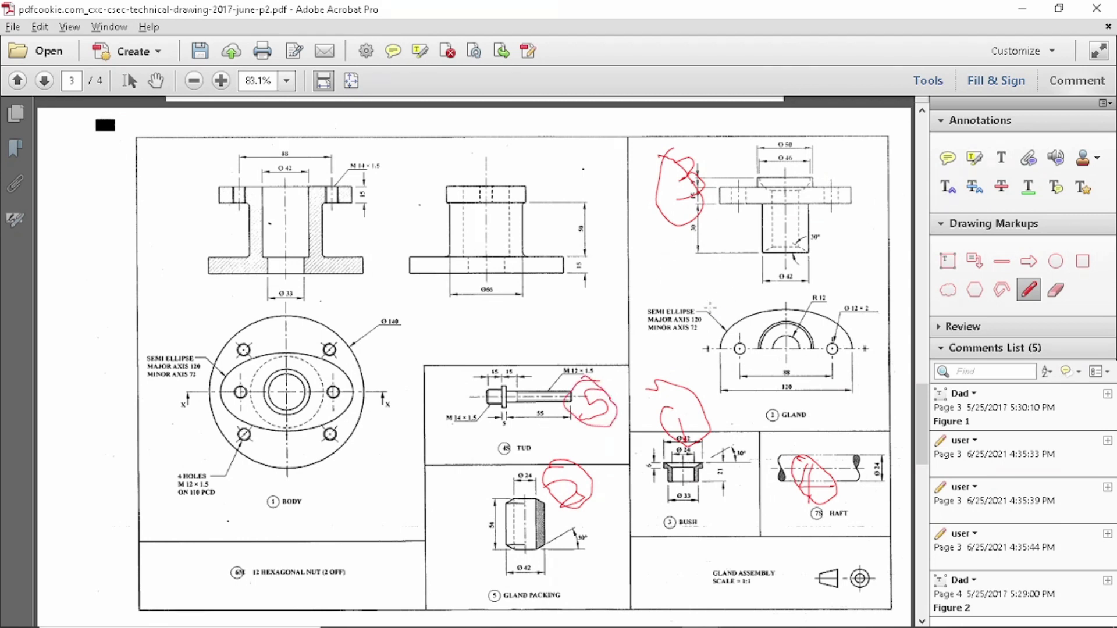
{"action": "key", "text": "ctrl+z"}
{"action": "key", "text": "ctrl+z"}
{"action": "key", "text": "ctrl+z"}
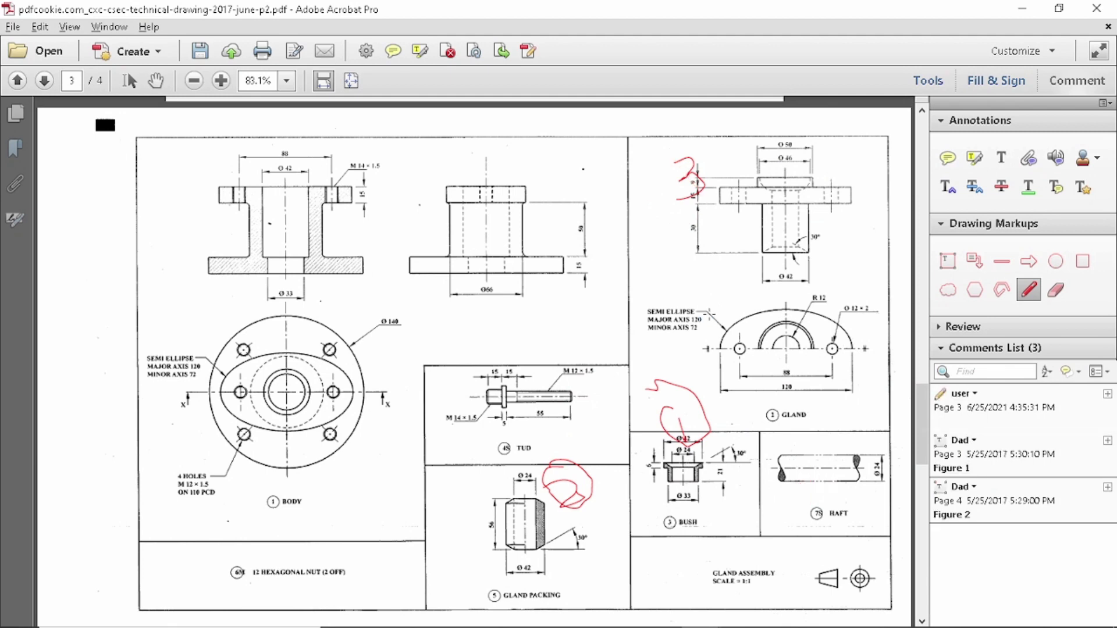
{"action": "key", "text": "ctrl+z"}
{"action": "key", "text": "ctrl+z"}
{"action": "key", "text": "ctrl+z"}
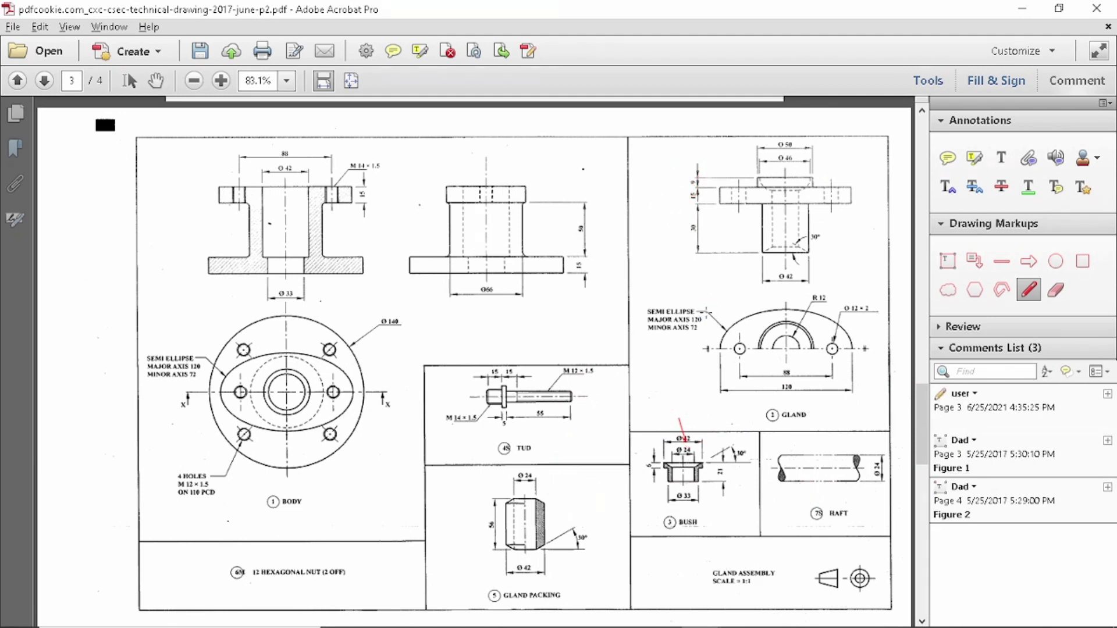
- Begin the notes list with 'SO THE ORDER OF ASSEMBLY IS' and '1 BODY'
{"action": "key", "text": "alt+Tab"}
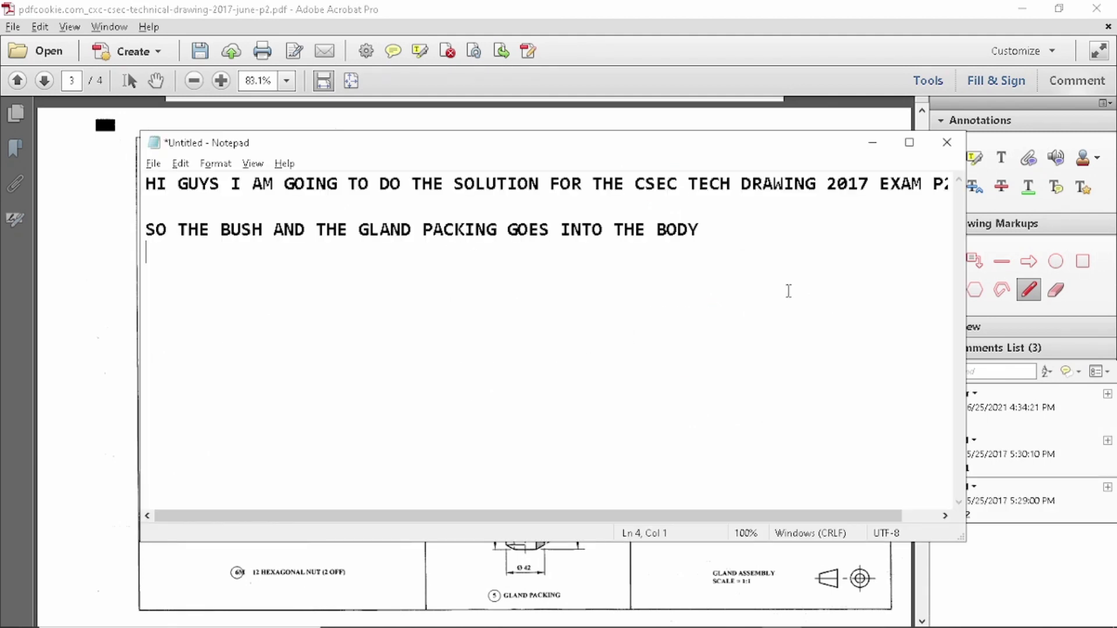
{"action": "type", "text": "SO THE "}
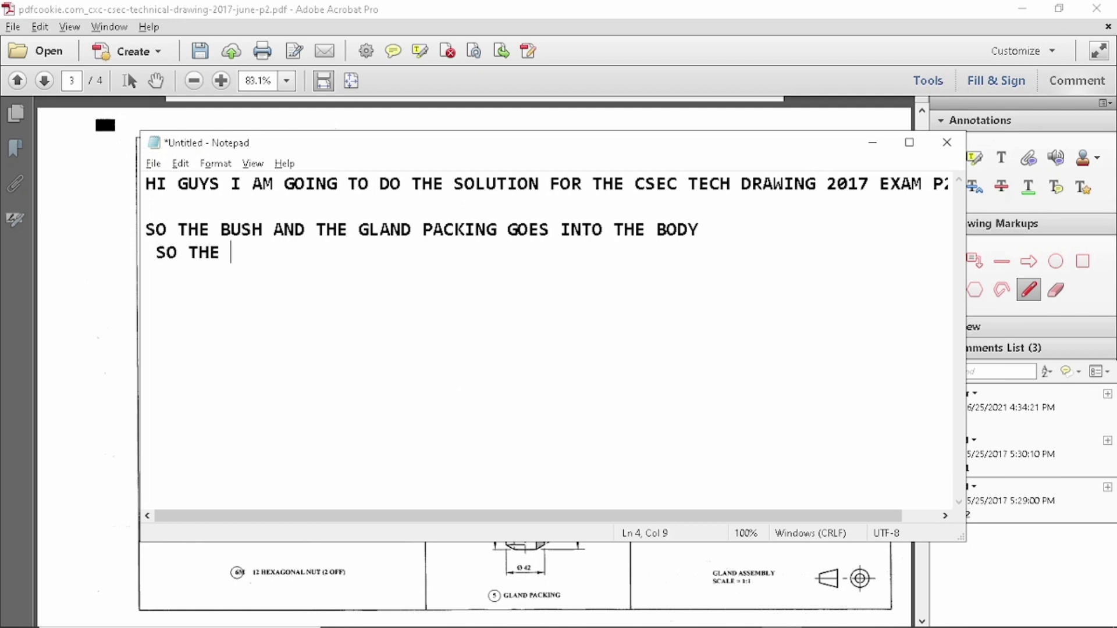
{"action": "type", "text": "ORDER OF"}
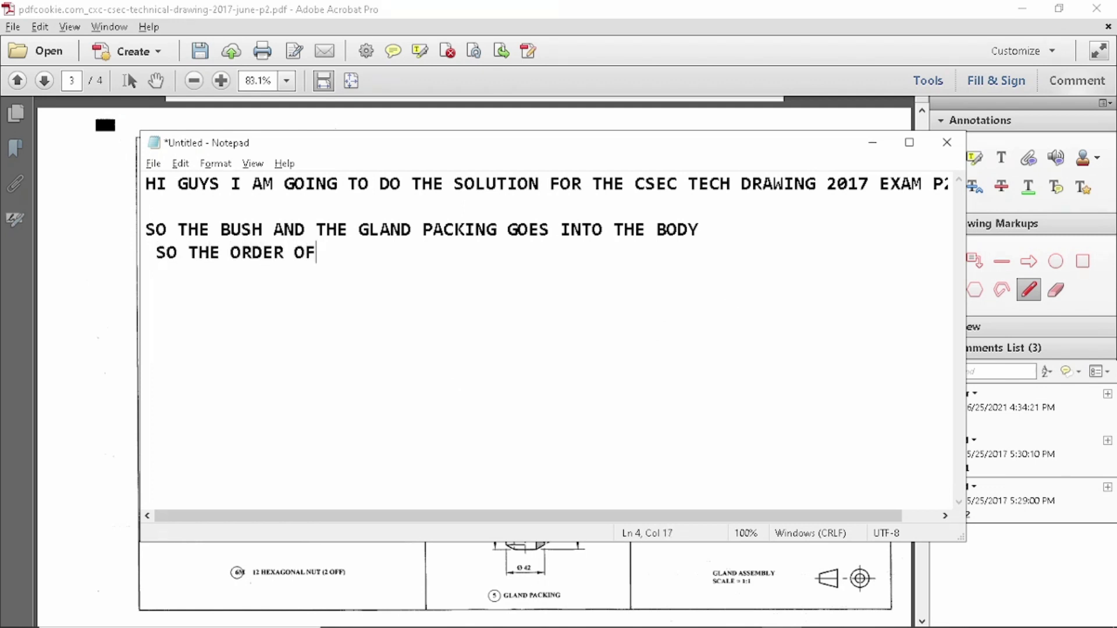
{"action": "type", "text": " ASSEM"}
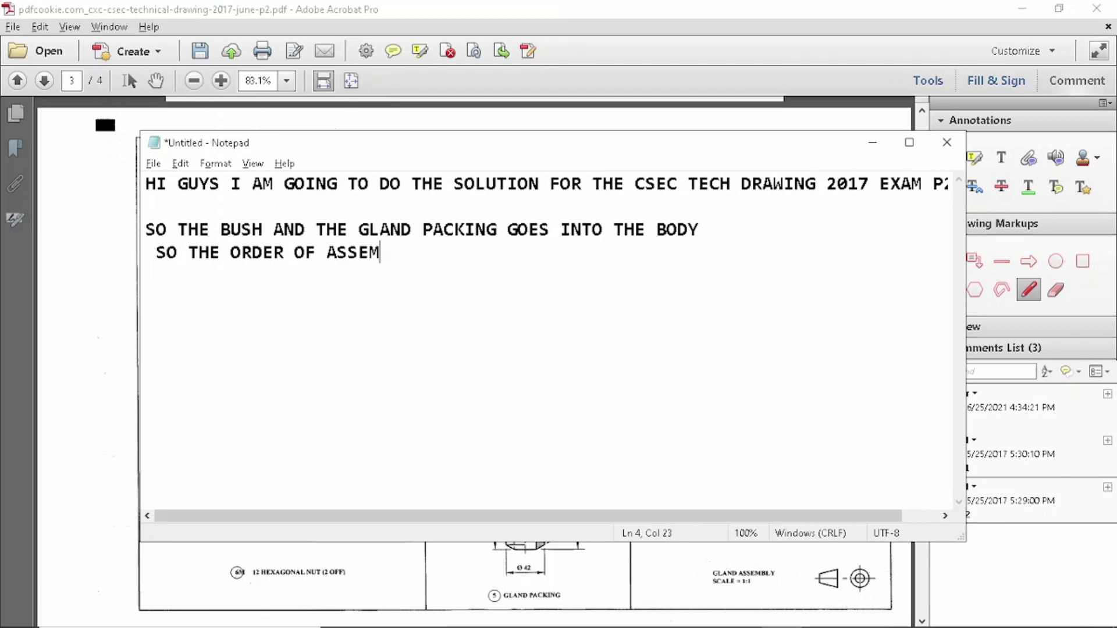
{"action": "type", "text": "BLY IS"}
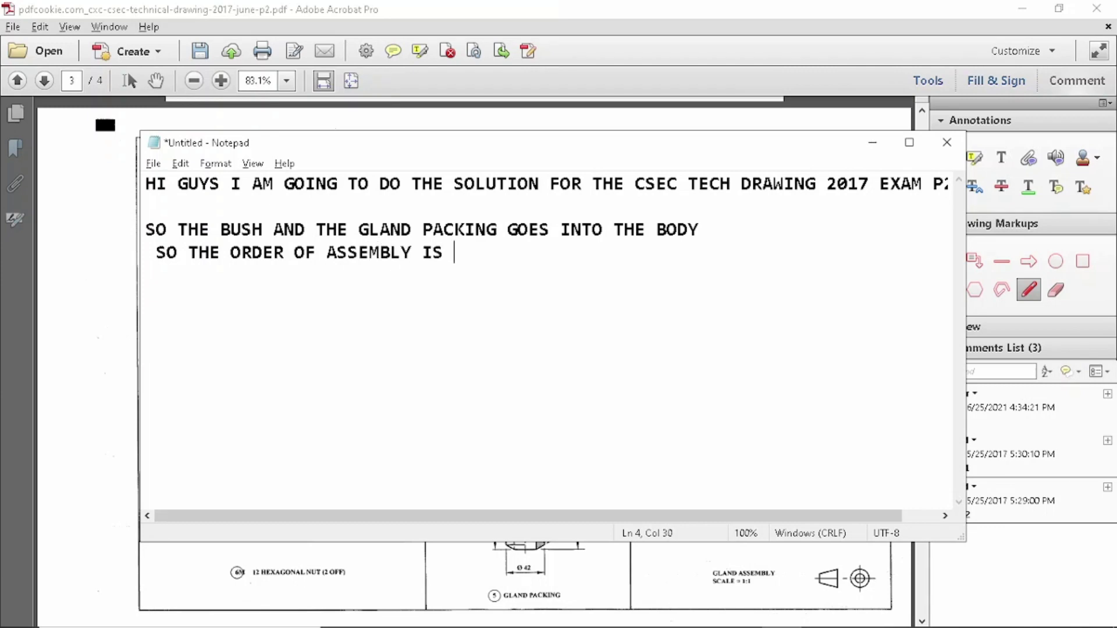
{"action": "key", "text": "Return"}
{"action": "key", "text": "alt+Tab"}
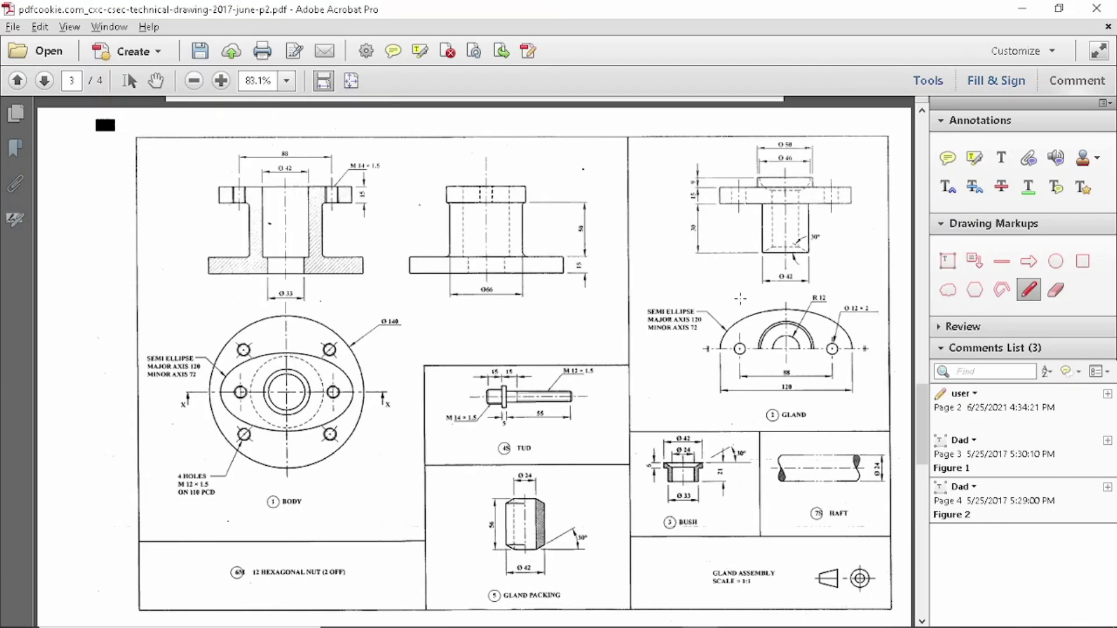
{"action": "key", "text": "alt+Tab"}
{"action": "type", "text": "1 BO"}
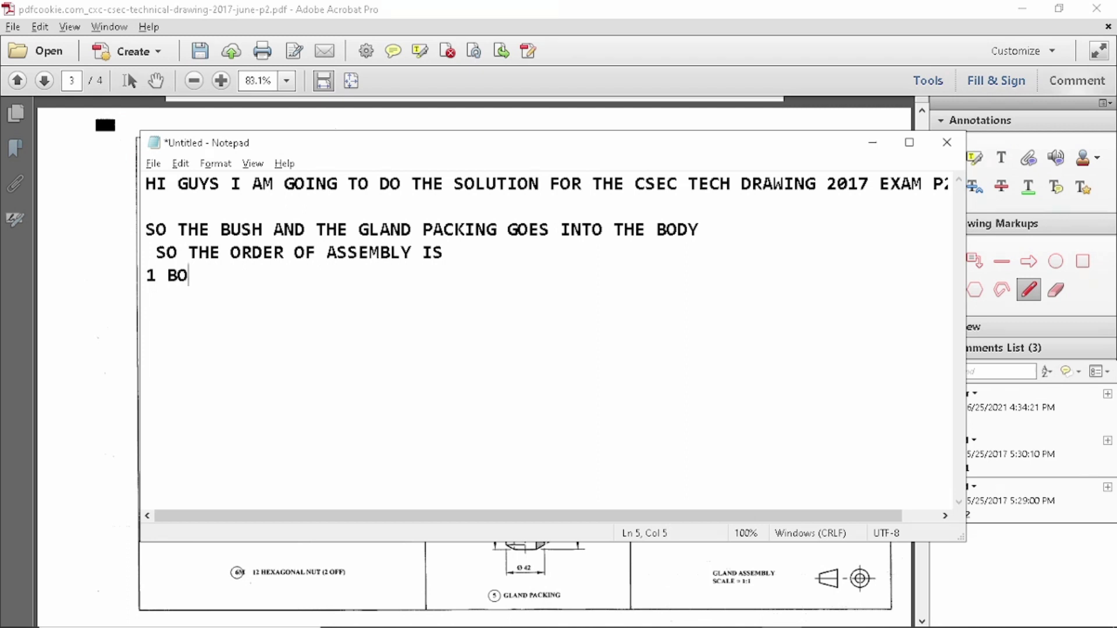
{"action": "type", "text": "DY"}
{"action": "key", "text": "Return"}
- Add '3 BUSH' and '5 GLAND PACKING' to the assembly order list
{"action": "key", "text": "alt+Tab"}
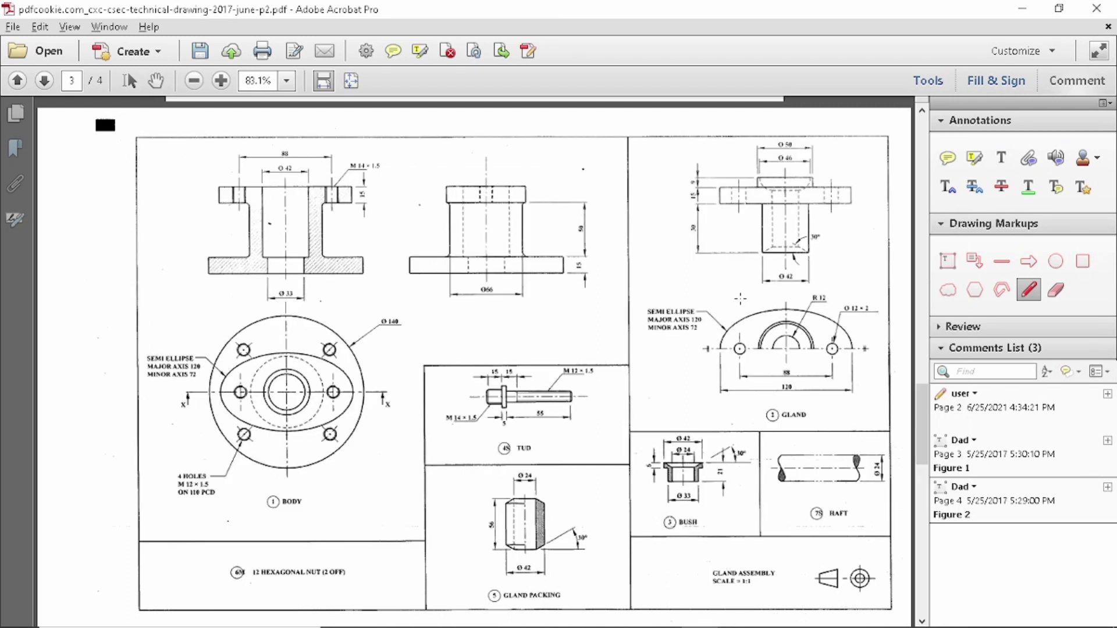
{"action": "key", "text": "alt+Tab"}
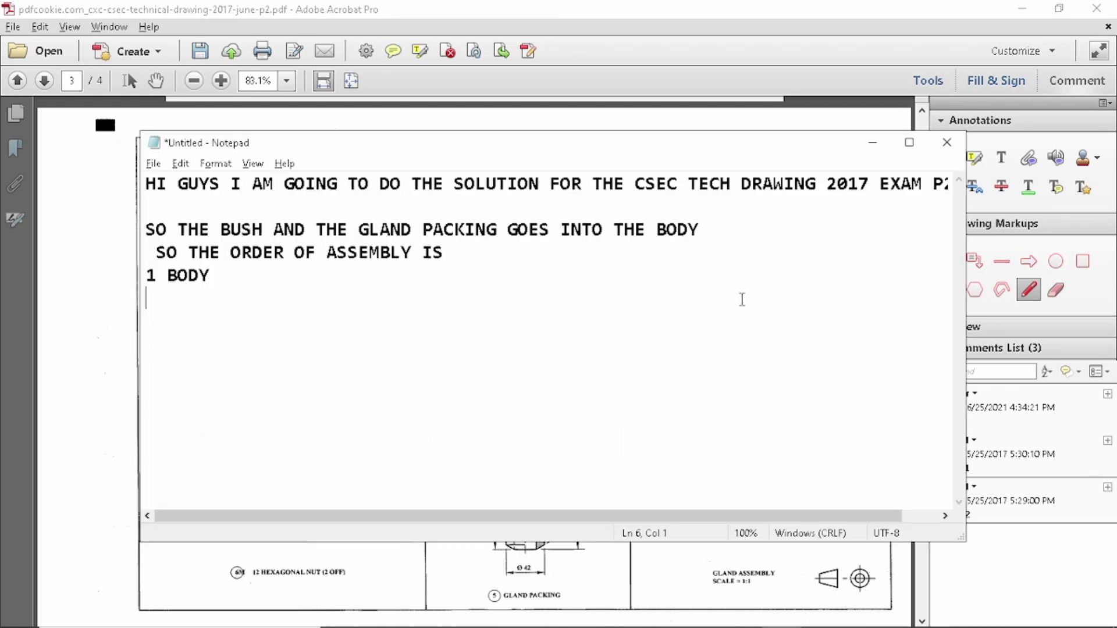
{"action": "type", "text": "3 BUS"}
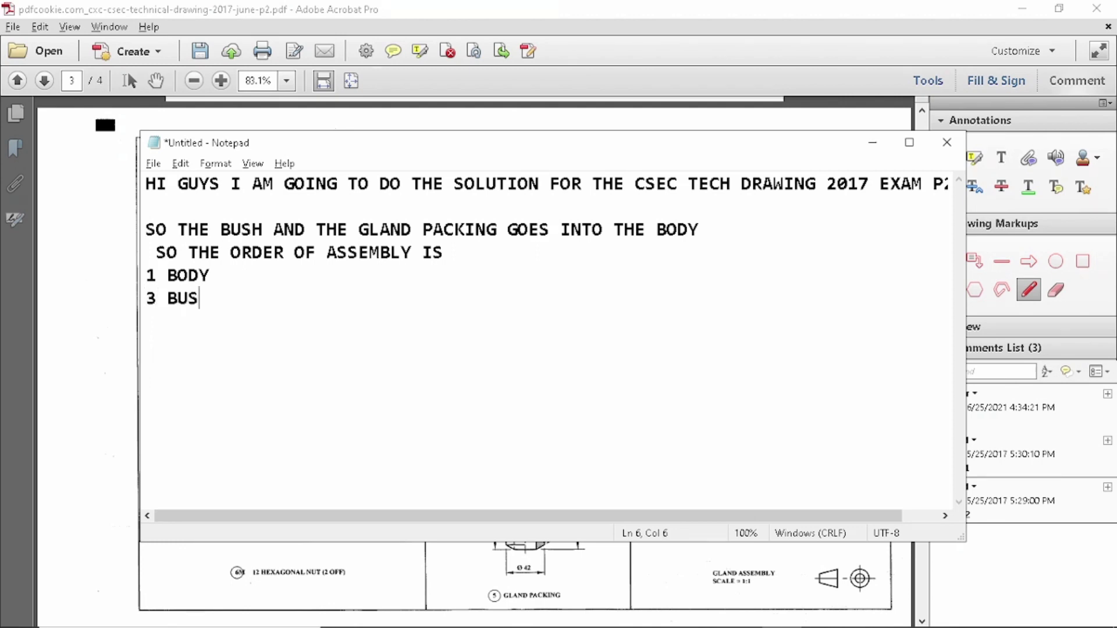
{"action": "type", "text": "H"}
{"action": "key", "text": "Return"}
{"action": "key", "text": "alt+Tab"}
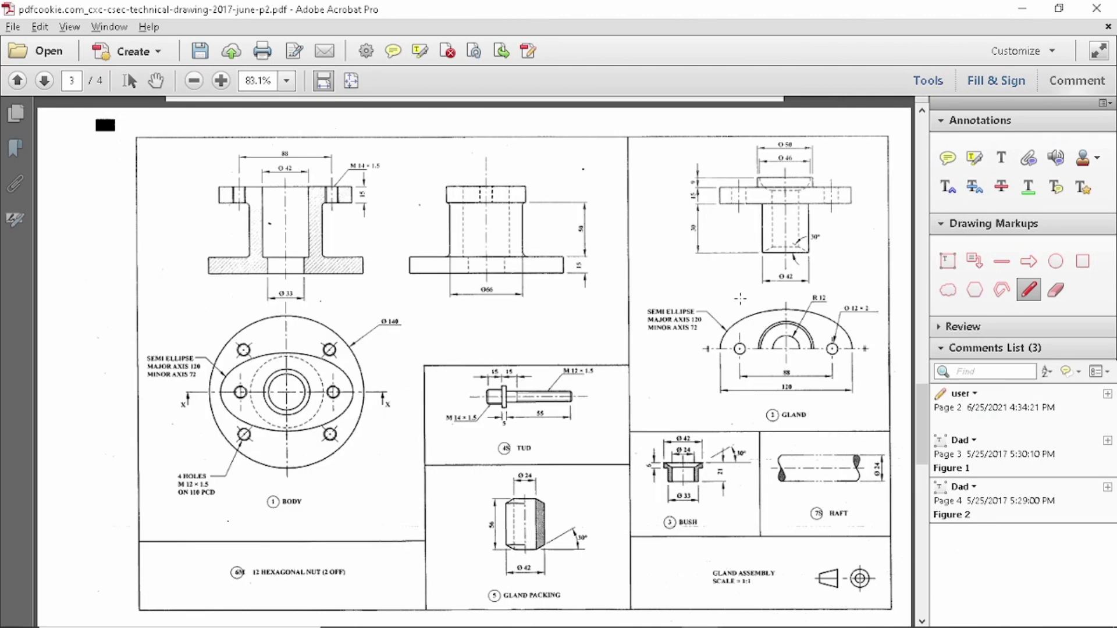
{"action": "key", "text": "alt+Tab"}
{"action": "type", "text": "5 GL"}
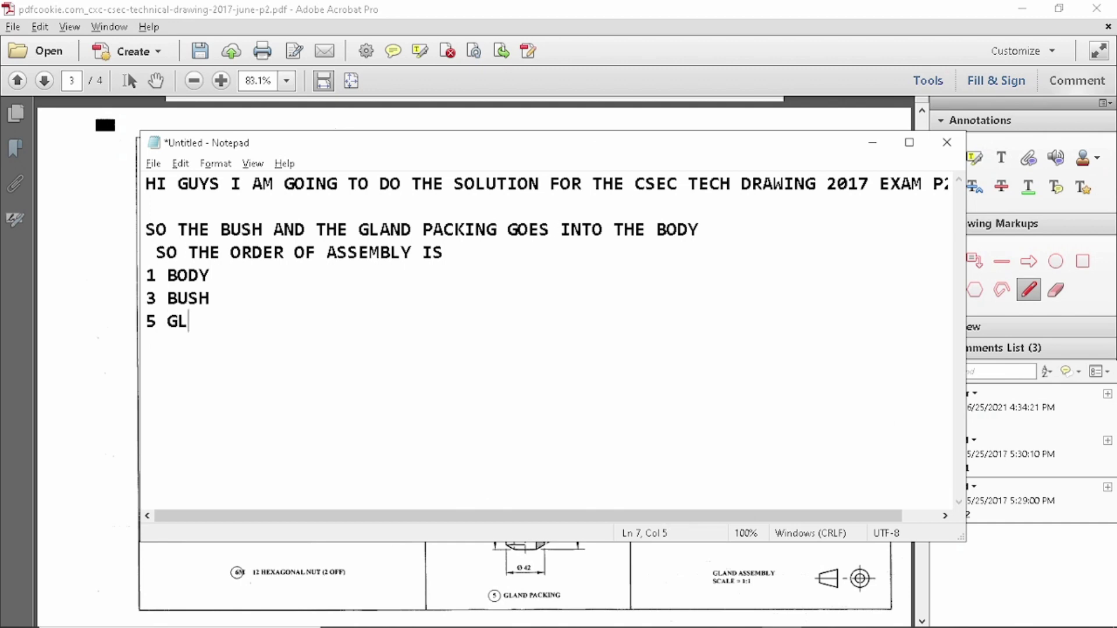
{"action": "type", "text": "AND PACK"}
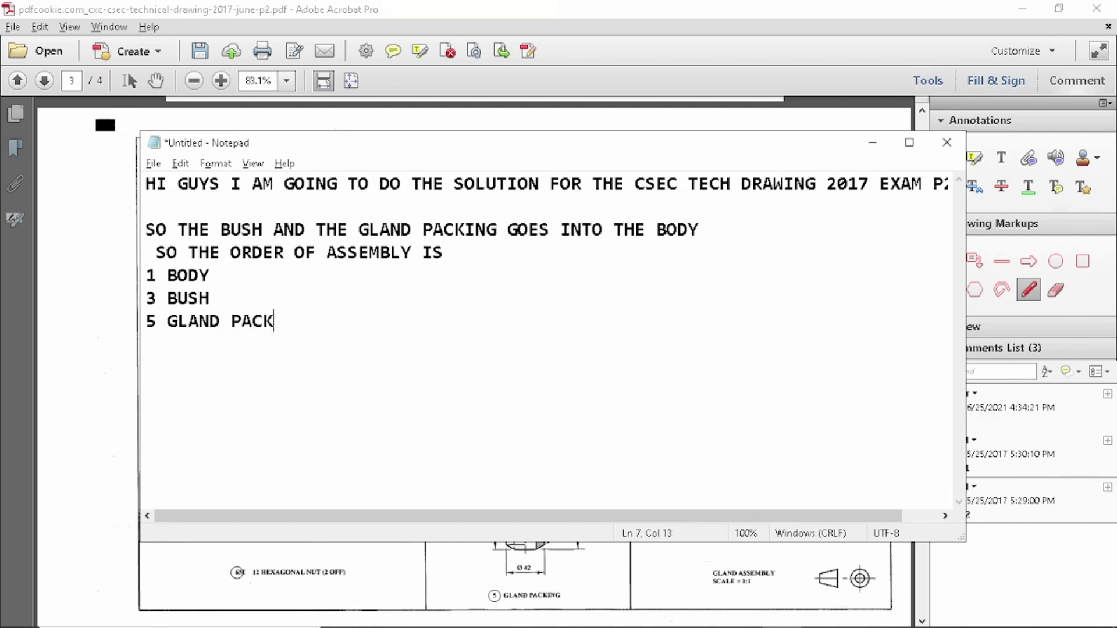
{"action": "type", "text": "ING"}
{"action": "key", "text": "Return"}
- Add '2GLAND' and '7 SHAFT' to the assembly order list
{"action": "key", "text": "alt+Tab"}
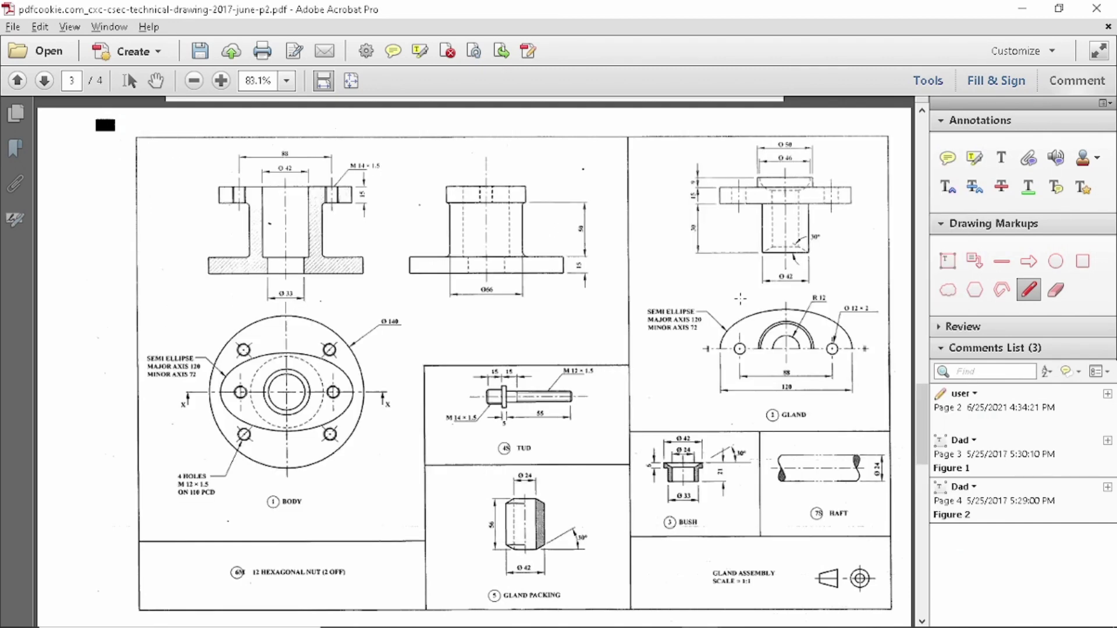
{"action": "key", "text": "alt+Tab"}
{"action": "type", "text": "2"}
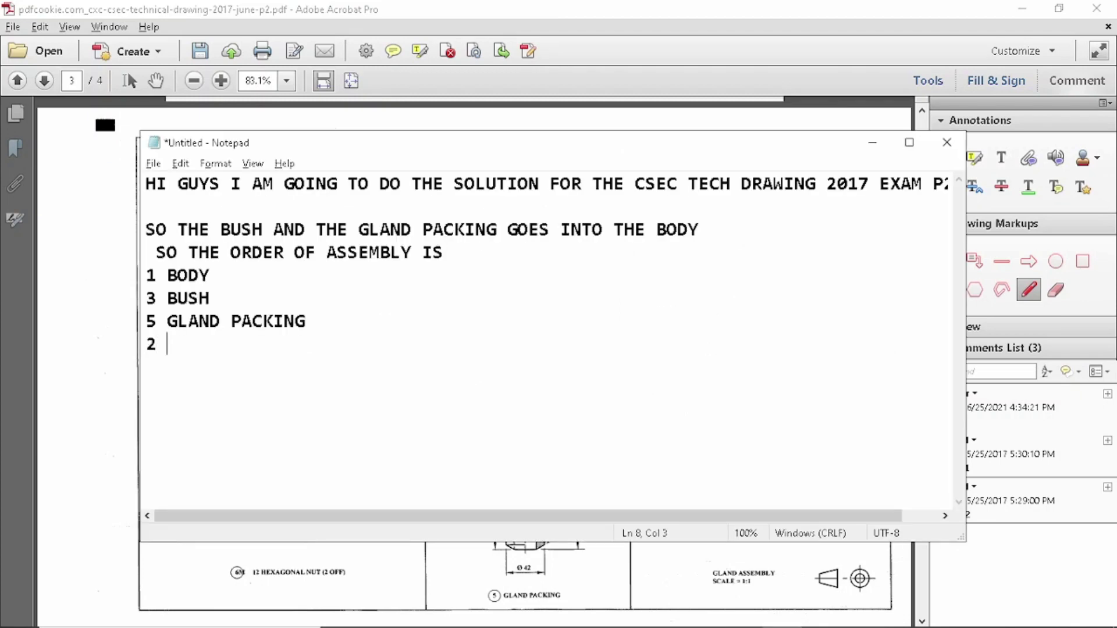
{"action": "type", "text": "GLAND"}
{"action": "key", "text": "Return"}
{"action": "key", "text": "alt+Tab"}
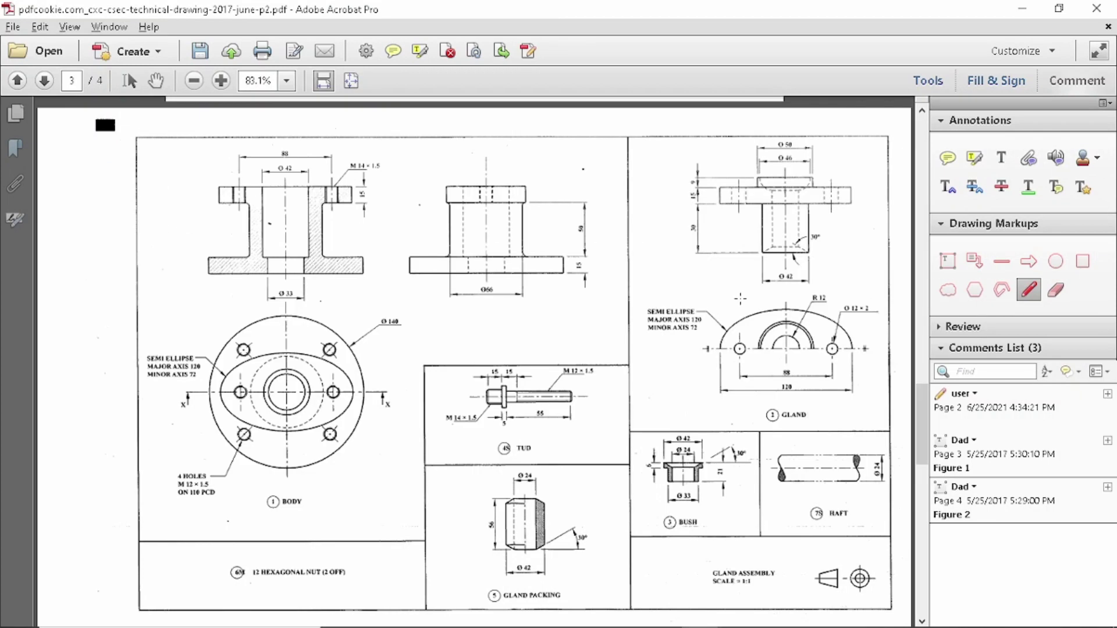
{"action": "key", "text": "alt+Tab"}
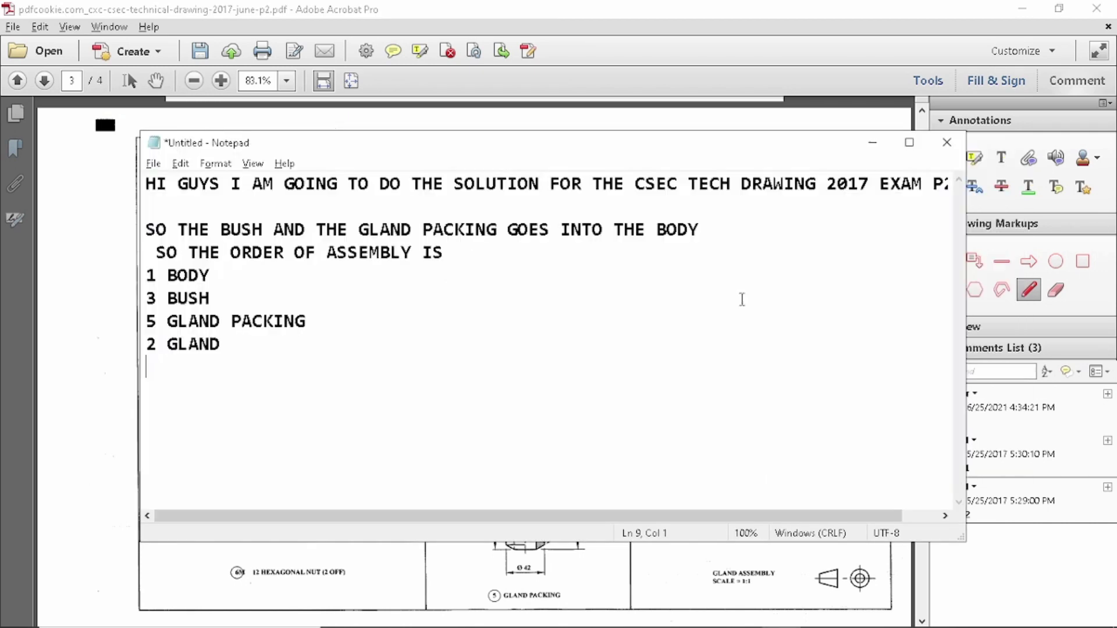
{"action": "type", "text": "7 SHAF"}
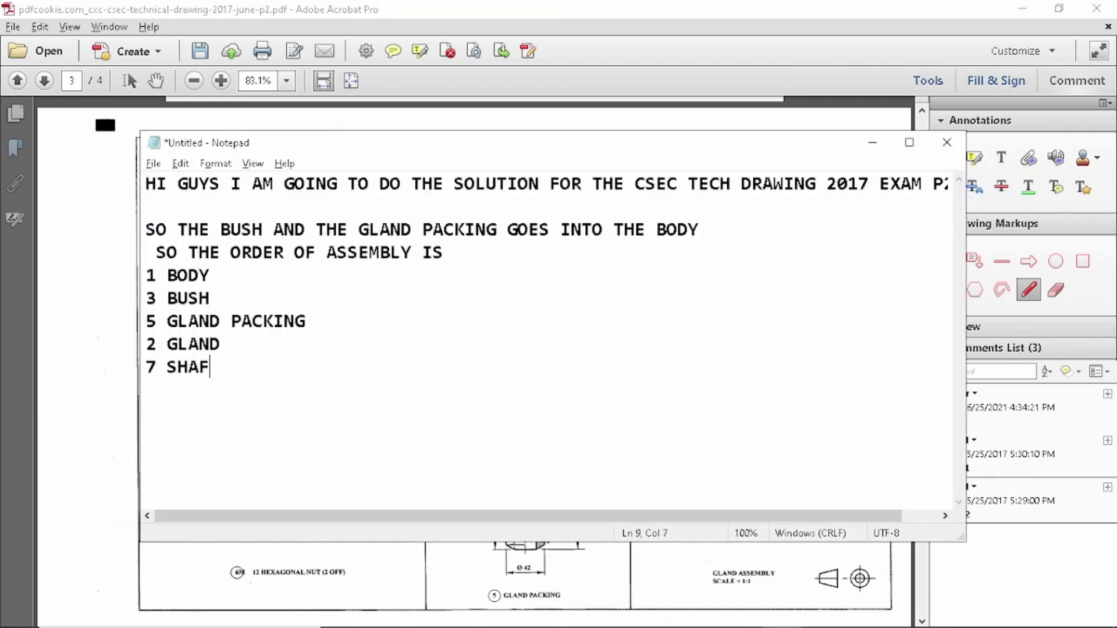
{"action": "type", "text": "T"}
{"action": "key", "text": "Return"}
- Finish the list with '4 STUDS (X2)' and write 'LETS BEGIN' below it
{"action": "key", "text": "alt+Tab"}
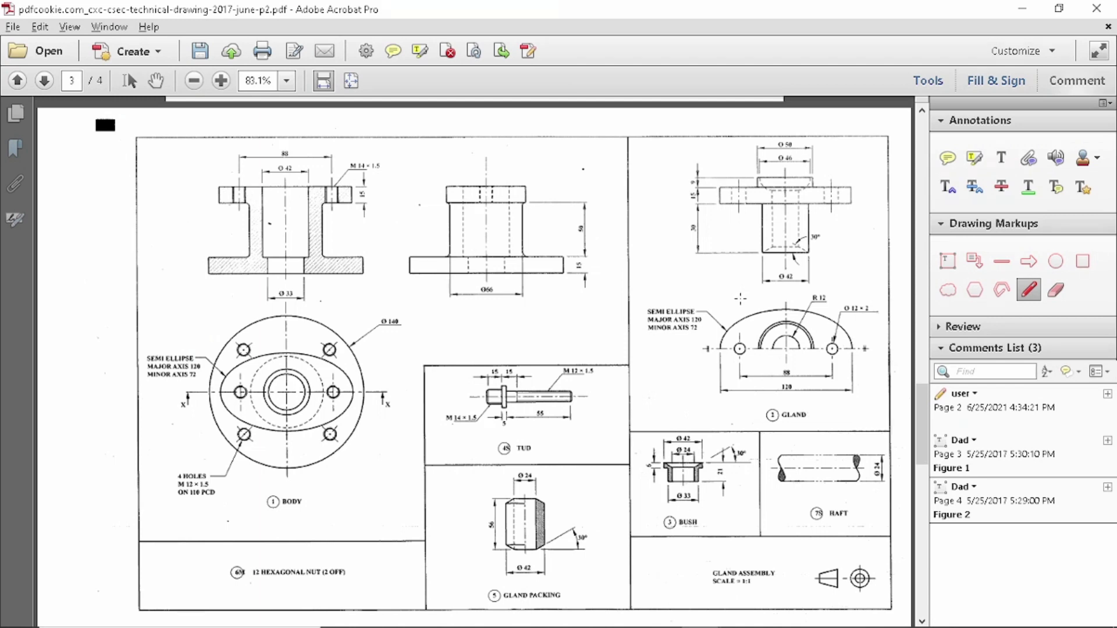
{"action": "key", "text": "alt+Tab"}
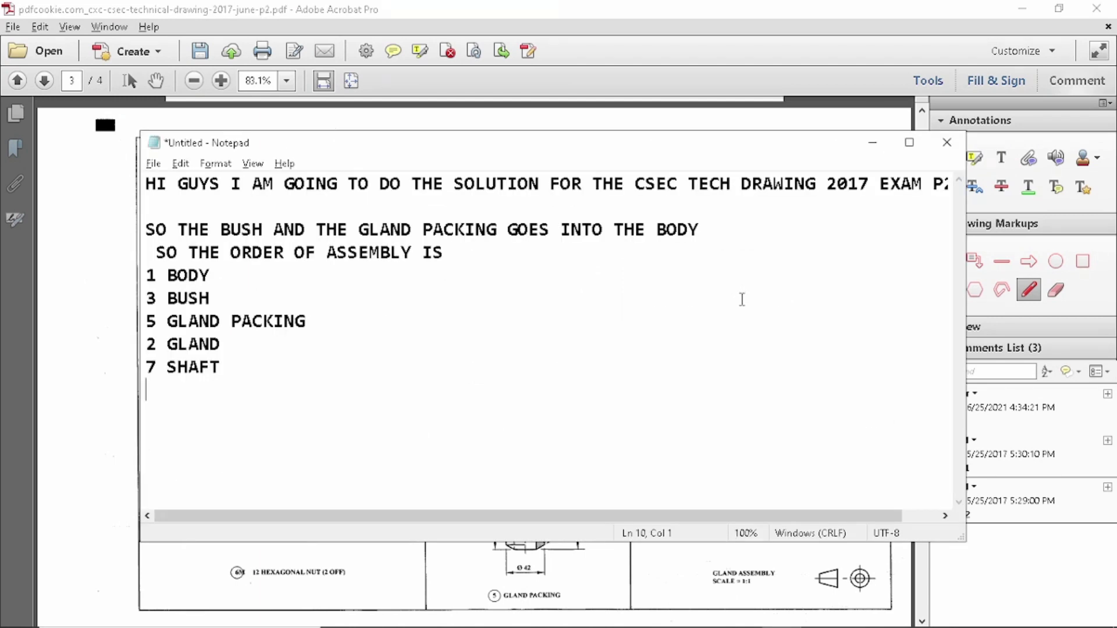
{"action": "type", "text": "4 STUDS "}
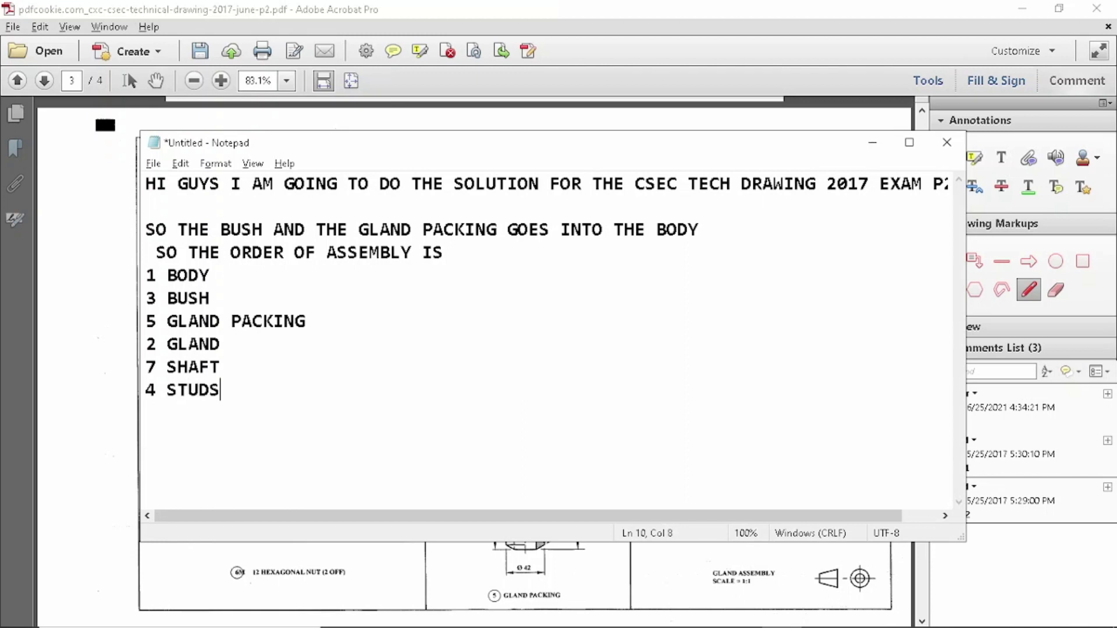
{"action": "type", "text": "(X"}
{"action": "type", "text": "2)"}
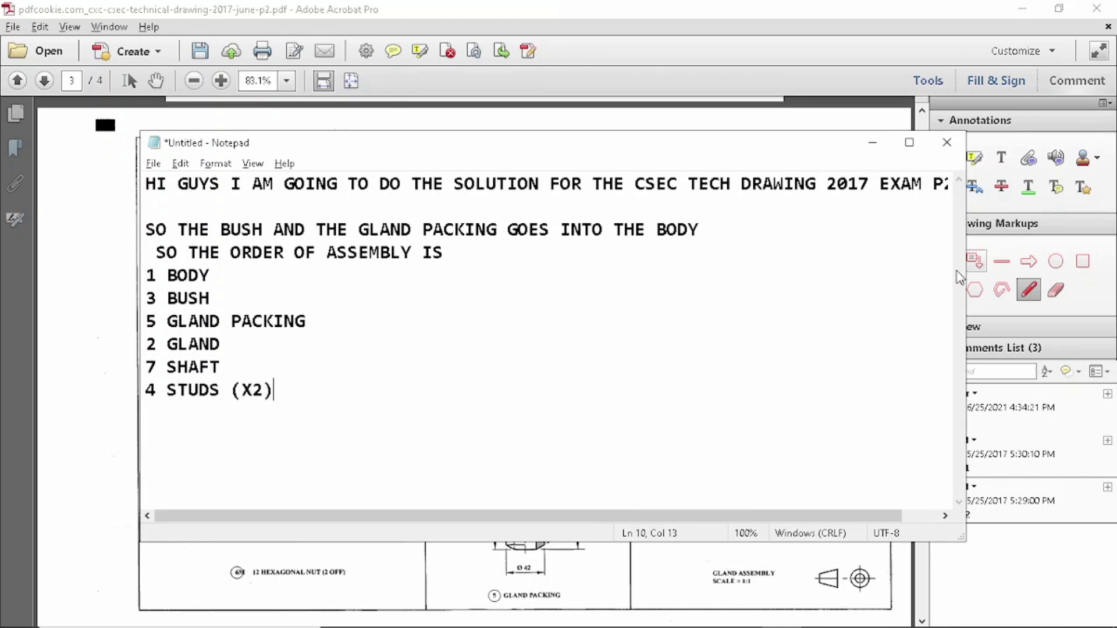
{"action": "key", "text": "Return"}
{"action": "key", "text": "Return"}
{"action": "type", "text": "LETS"}
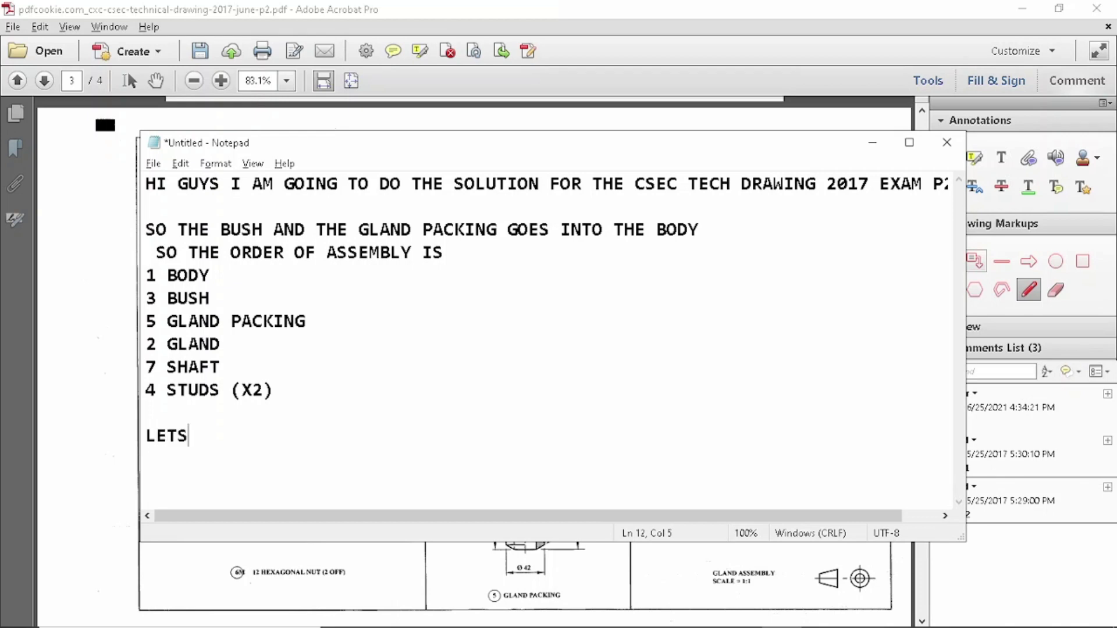
{"action": "type", "text": " BEGIN"}
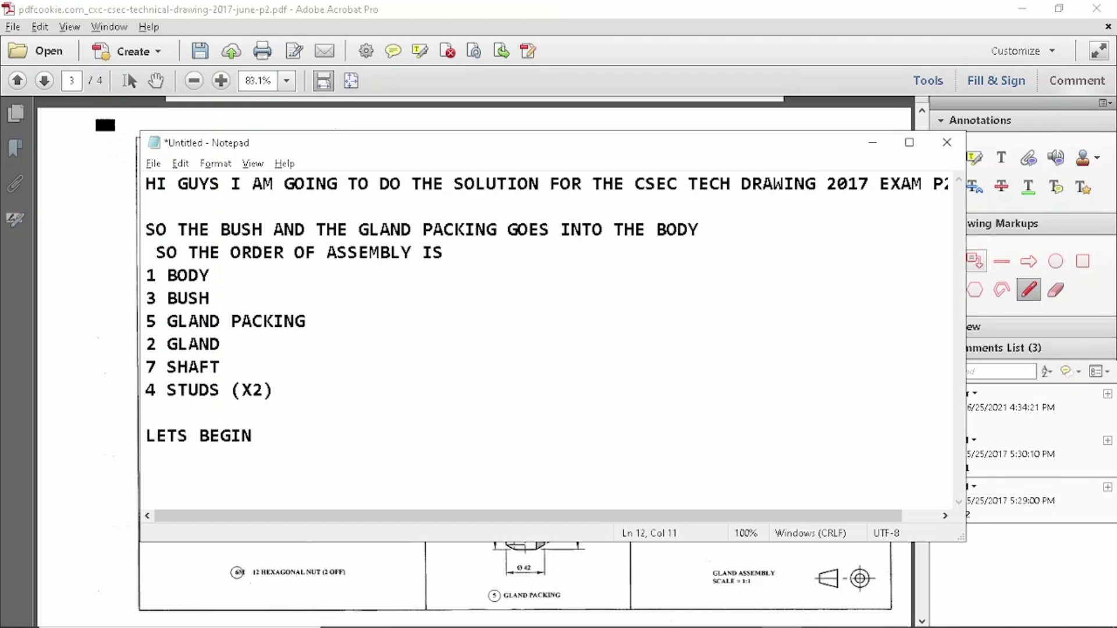
- Write the lines 'OPEN AUTOCAD ( I AM USING 2022)' and 'OPEN A TEMPLATE' in the notes
{"action": "left_click", "coordinate": [872, 142]}
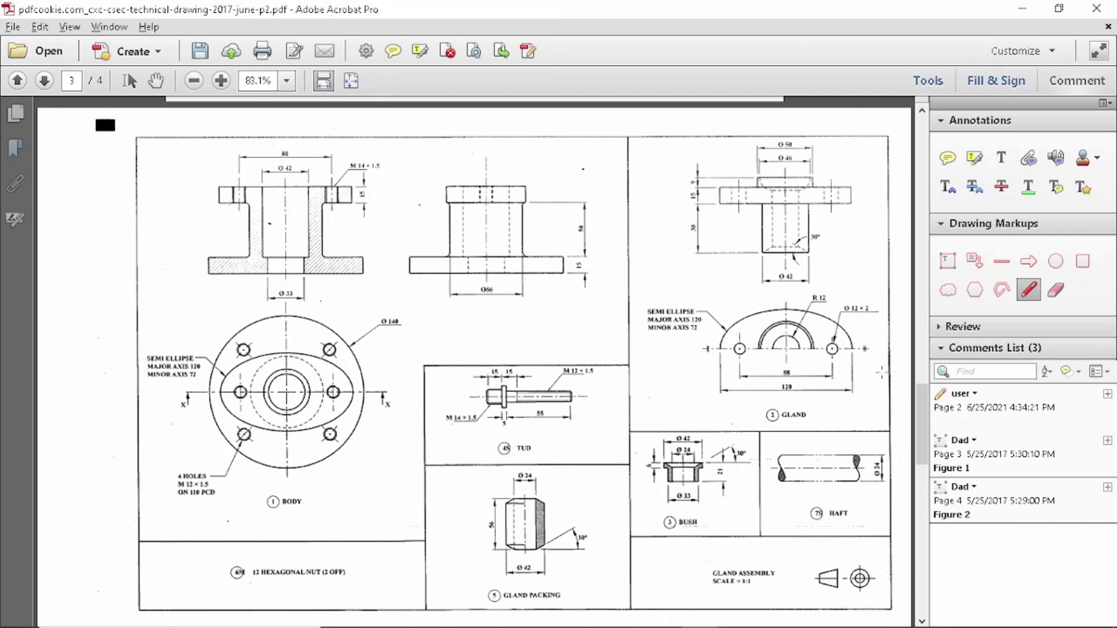
{"action": "key", "text": "alt+Tab"}
{"action": "key", "text": "Return"}
{"action": "key", "text": "Return"}
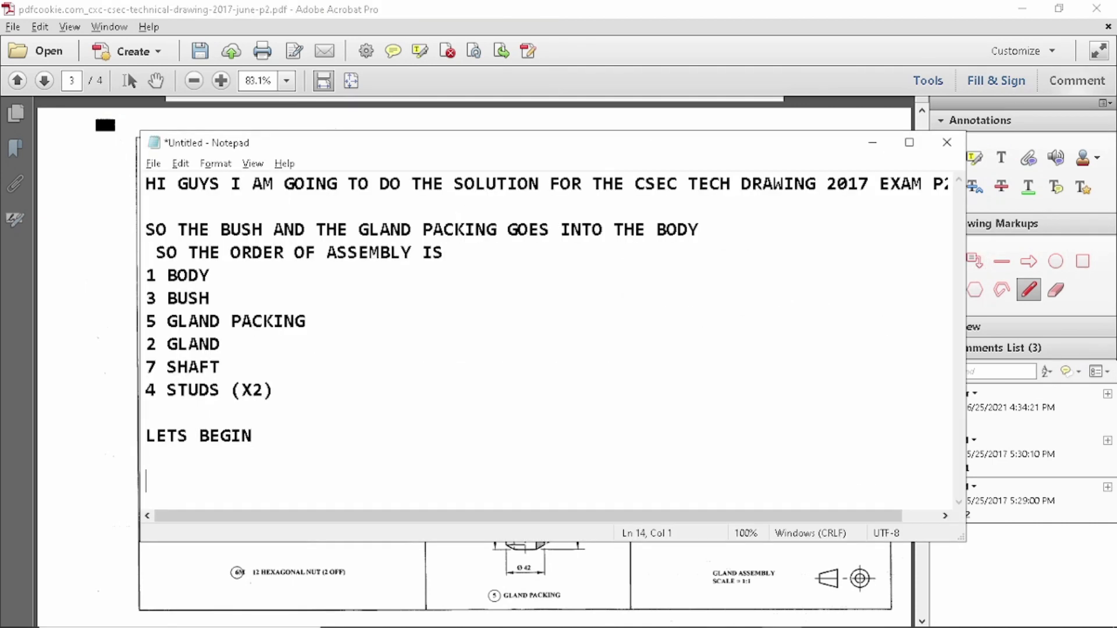
{"action": "type", "text": "OPEN AUTO"}
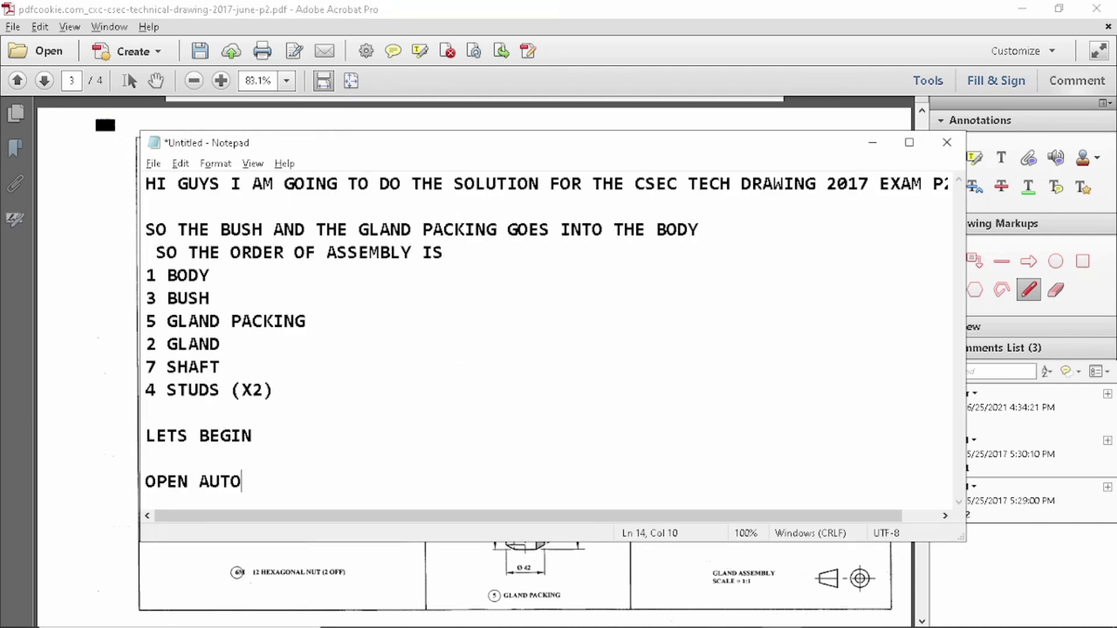
{"action": "type", "text": "CAD "}
{"action": "type", "text": "("}
{"action": "type", "text": " I "}
{"action": "type", "text": "AM USING 20"}
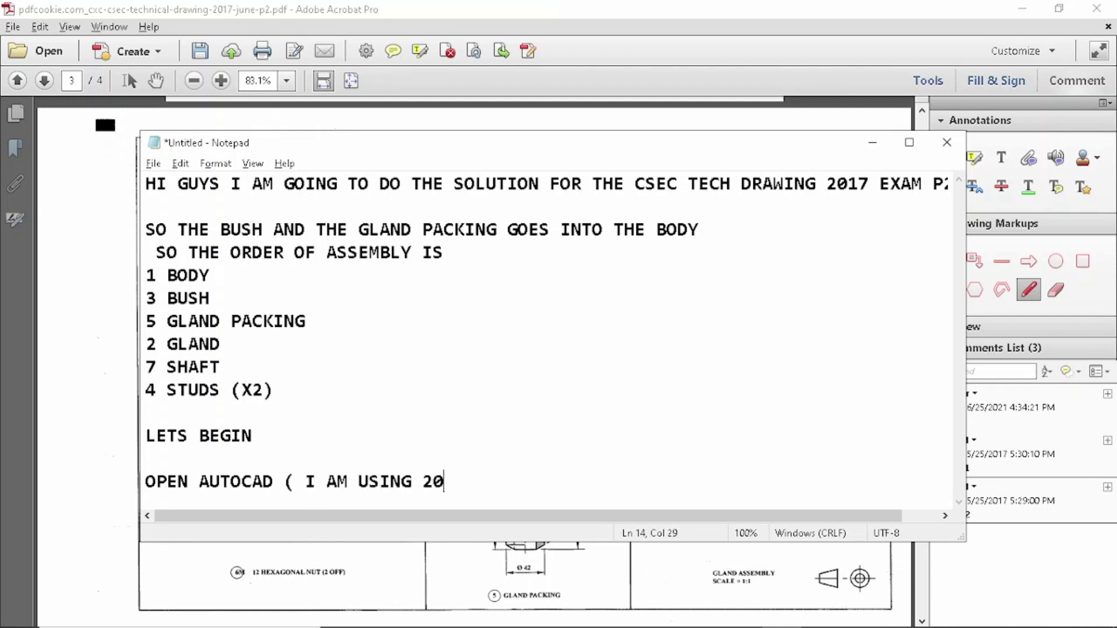
{"action": "type", "text": "22)"}
{"action": "key", "text": "Return"}
{"action": "key", "text": "Return"}
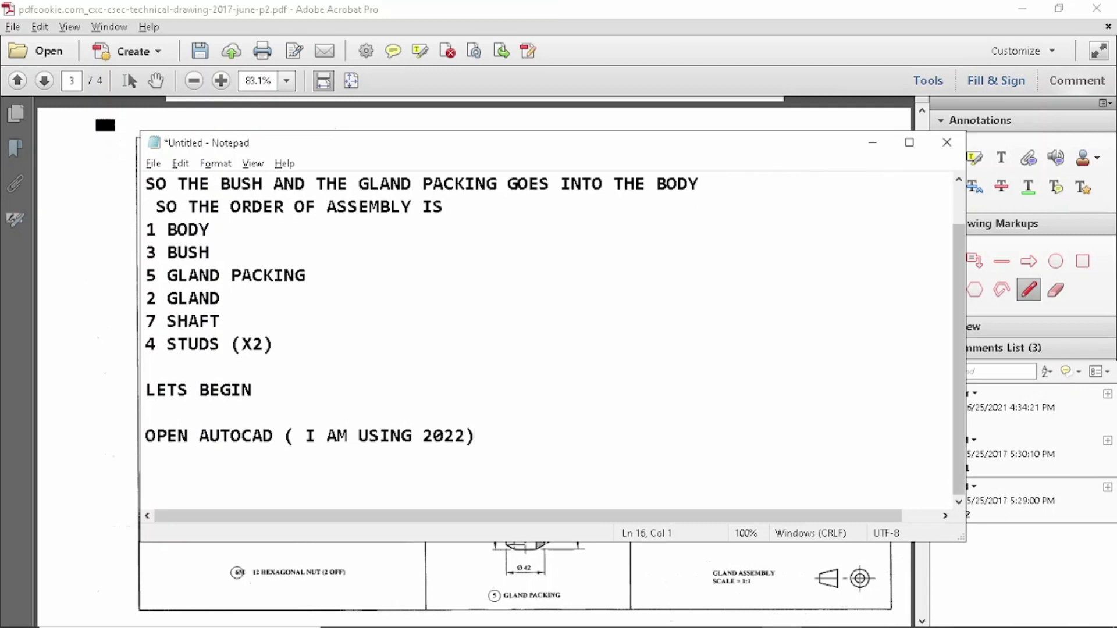
{"action": "type", "text": "OPEN A"}
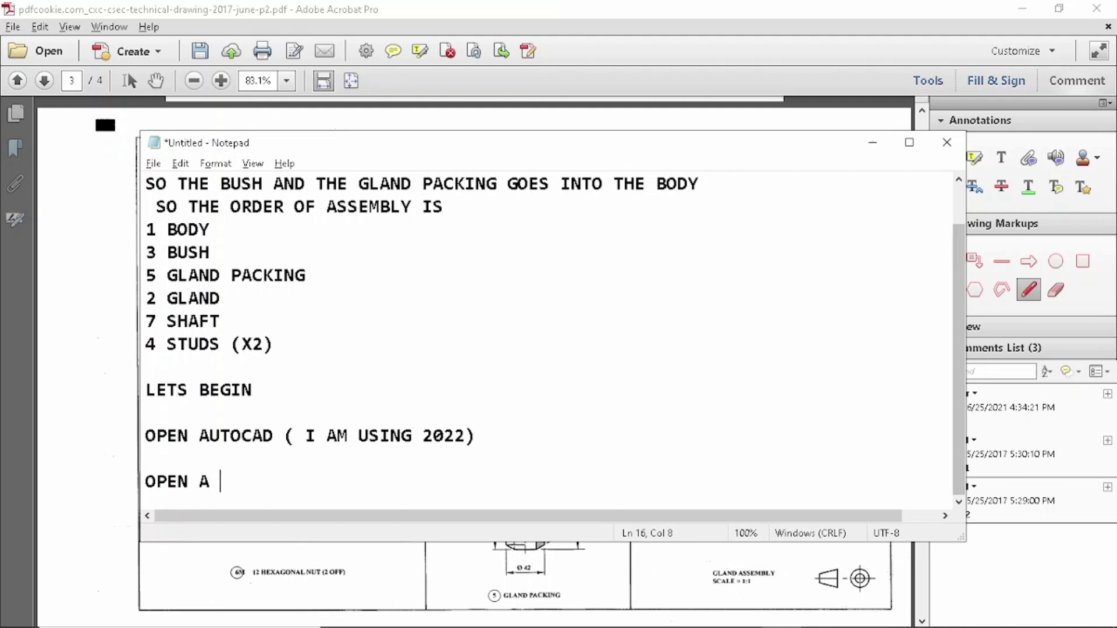
{"action": "type", "text": "TEM"}
{"action": "type", "text": "PLATE"}
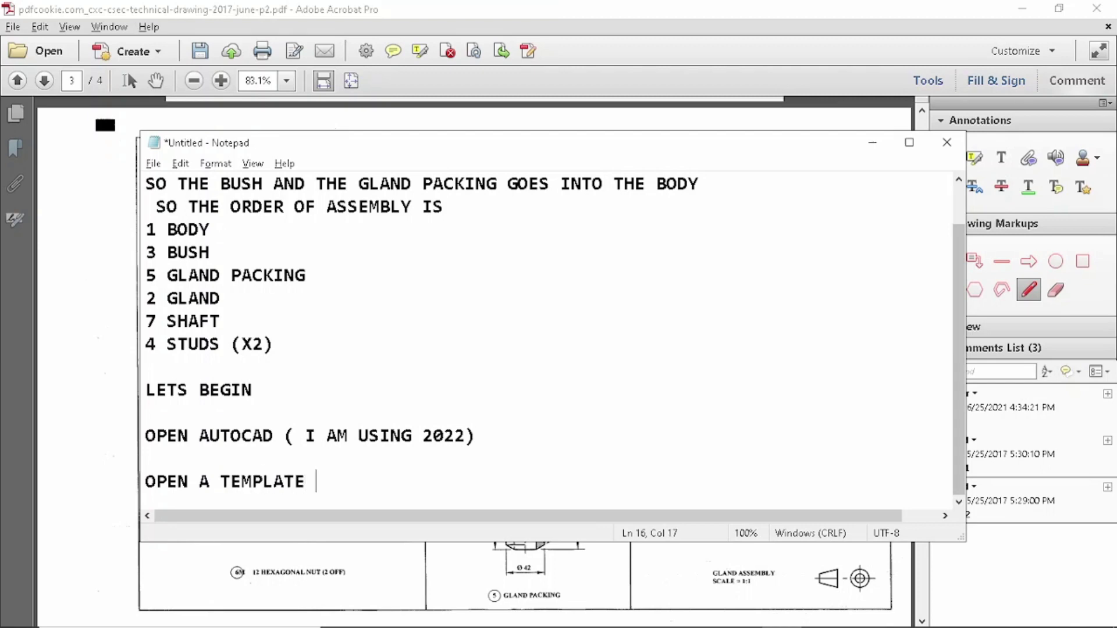
{"action": "key", "text": "alt+Tab"}
{"action": "key", "text": "alt+Tab"}
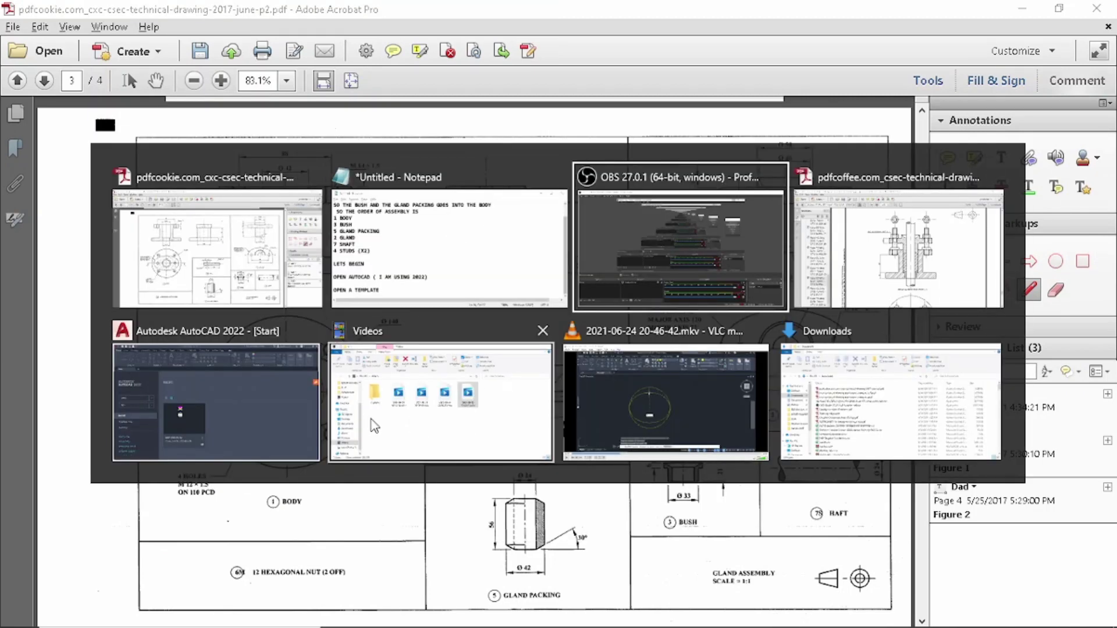
- Switch to AutoCAD and create a new drawing from the acadiso.dwt template
{"action": "left_click", "coordinate": [267, 413]}
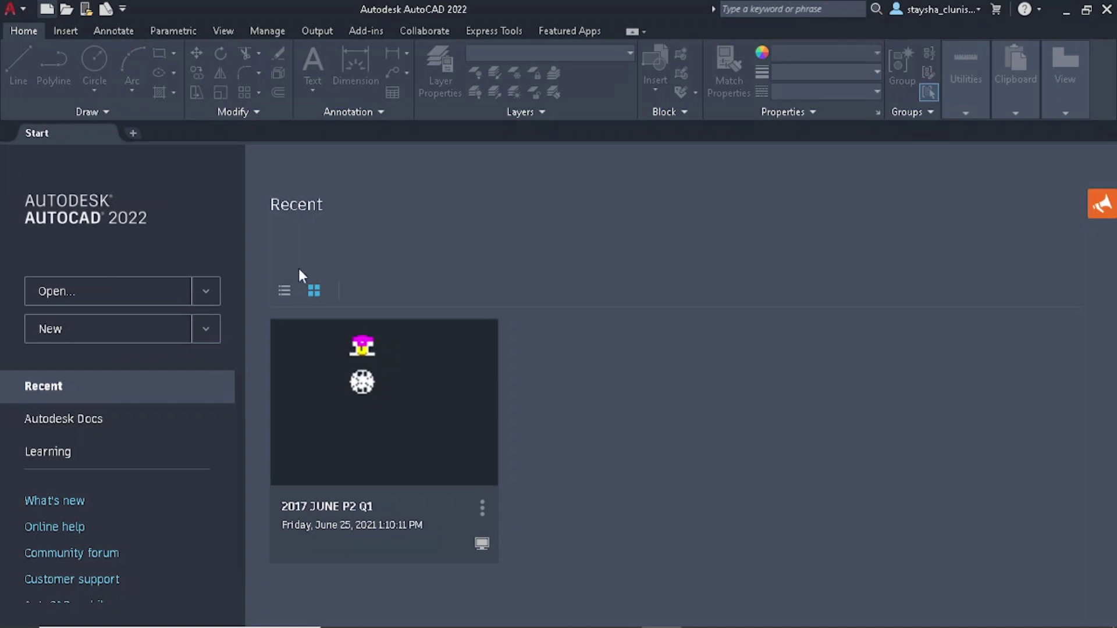
{"action": "key", "text": "ctrl+n"}
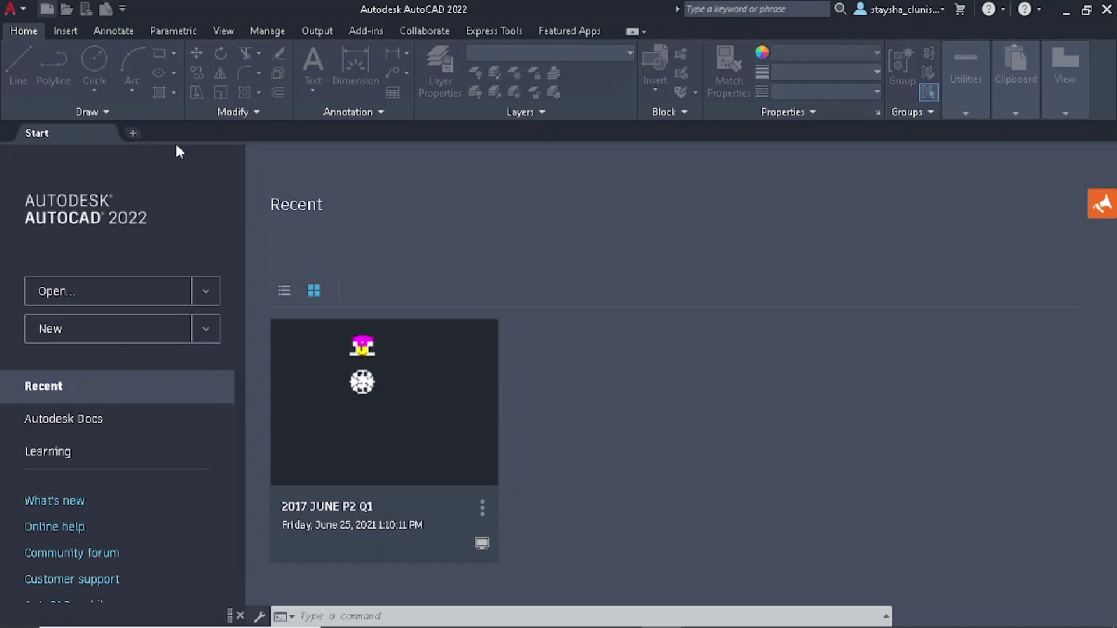
{"action": "left_click", "coordinate": [498, 311]}
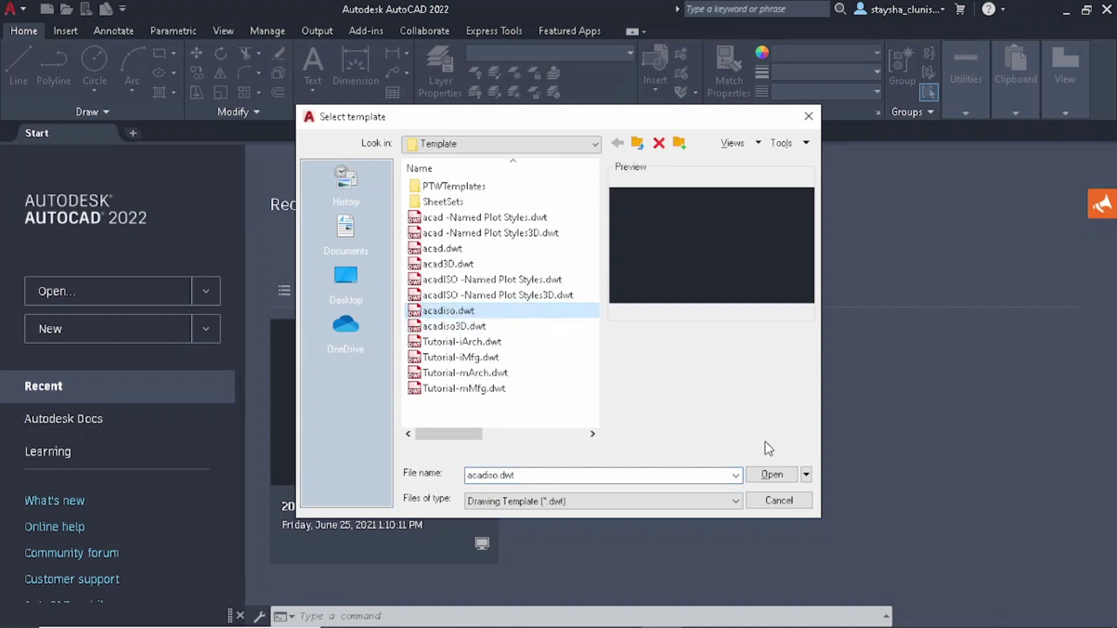
{"action": "left_click", "coordinate": [772, 474]}
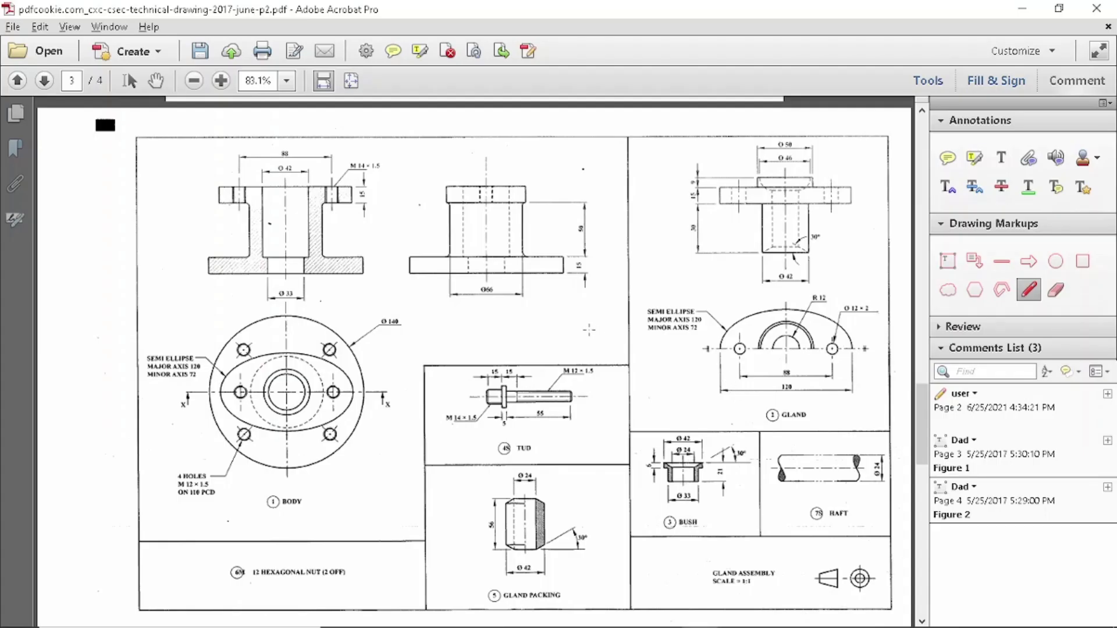
- Append 'ACAD1SO BECAUSE OF METRIC UNITS' to the template note and start a new line
{"action": "key", "text": "alt+Tab"}
{"action": "key", "text": "alt+Tab"}
{"action": "type", "text": "A"}
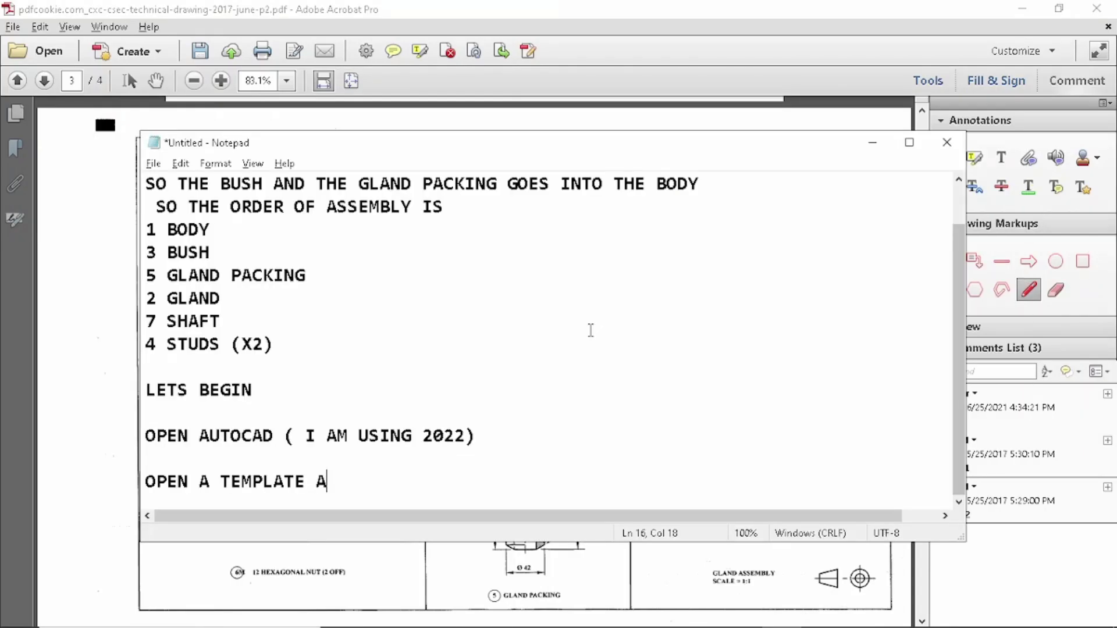
{"action": "type", "text": "CAD1SO"}
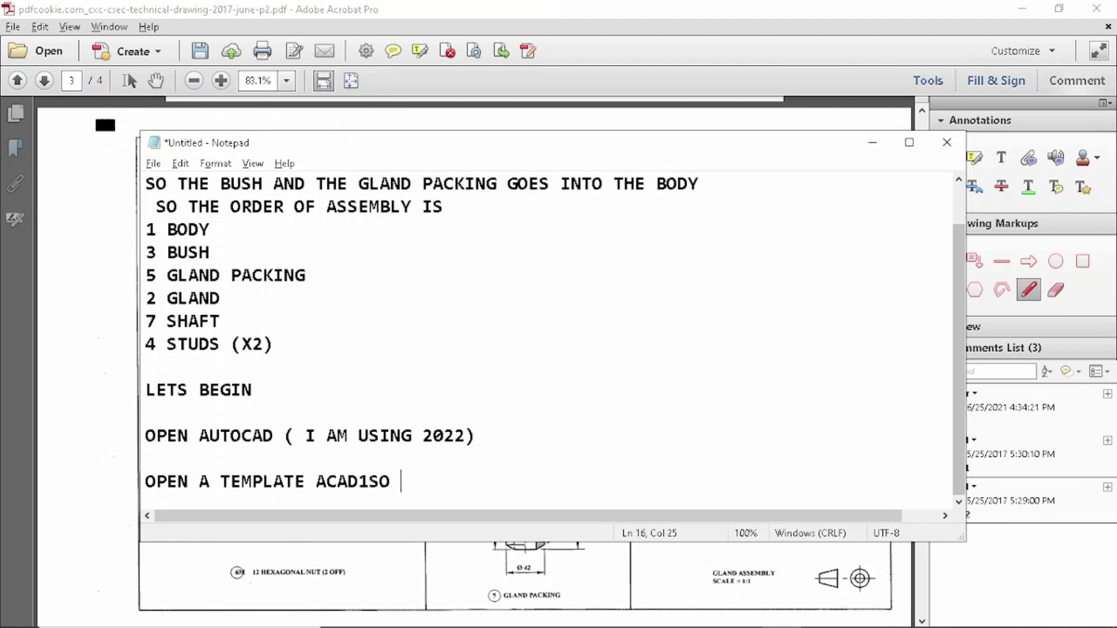
{"action": "type", "text": "BECAUSE "}
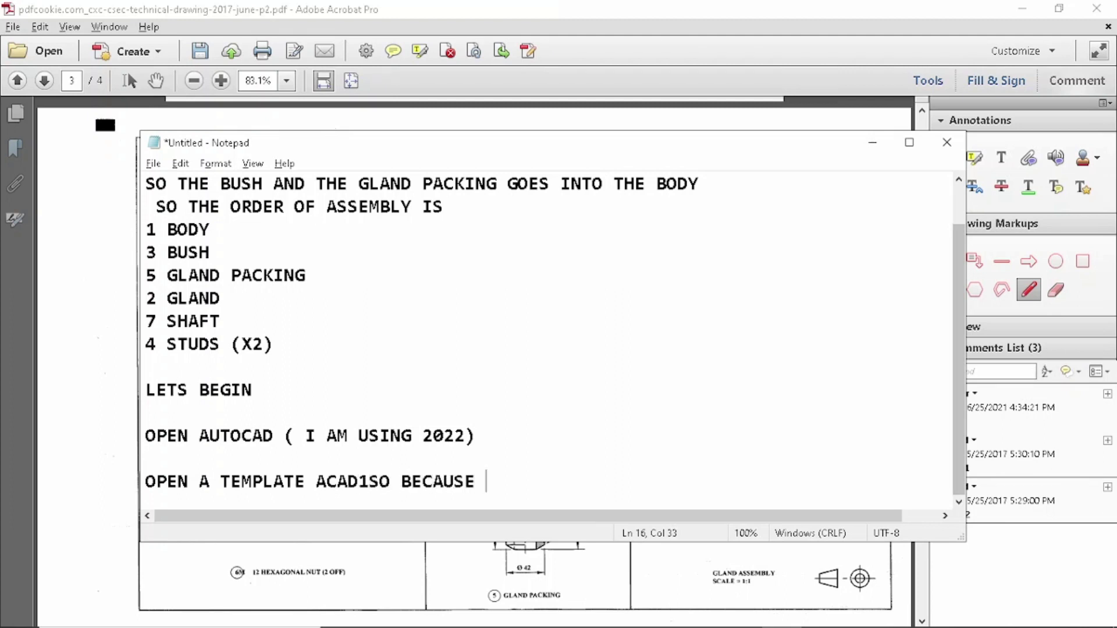
{"action": "type", "text": "OF METRIC"}
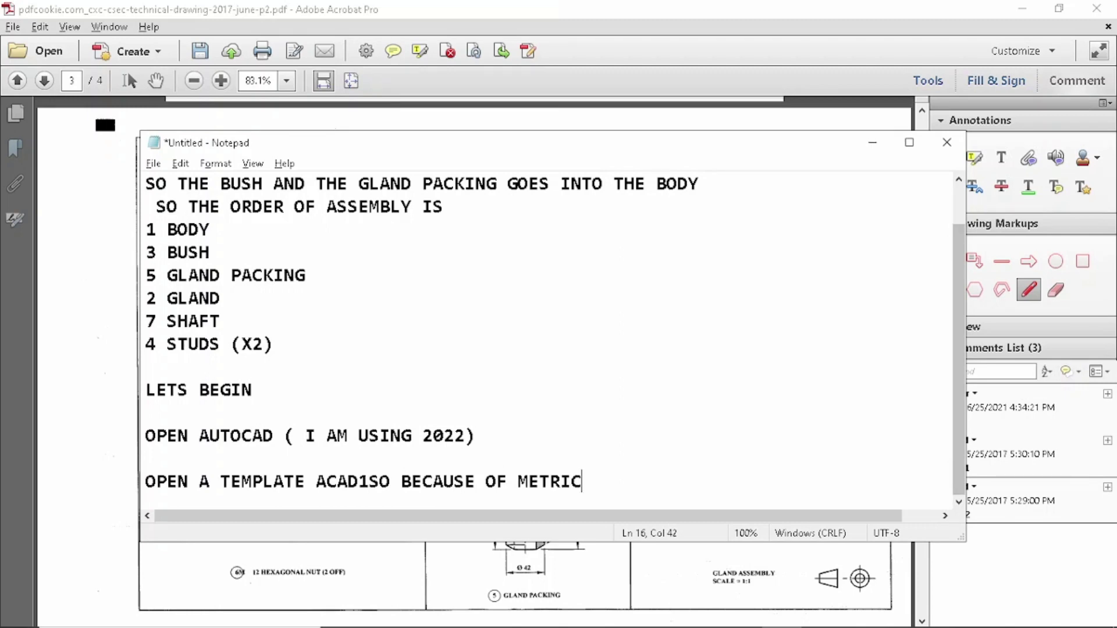
{"action": "type", "text": " UNITS"}
{"action": "key", "text": "Return"}
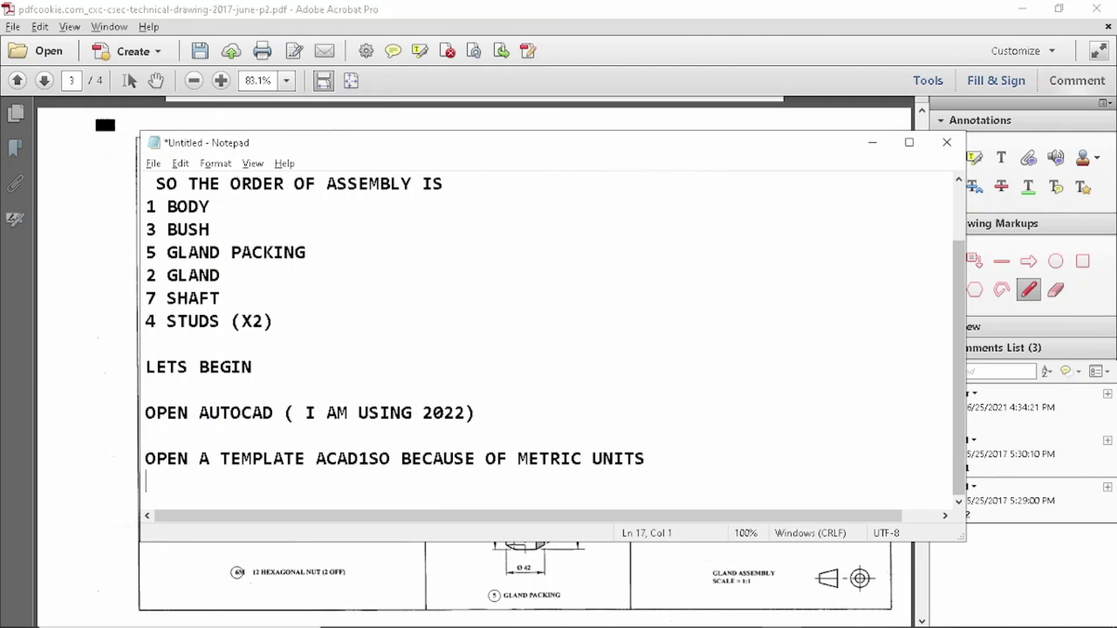
{"action": "key", "text": "alt+Tab"}
{"action": "key", "text": "alt+Tab"}
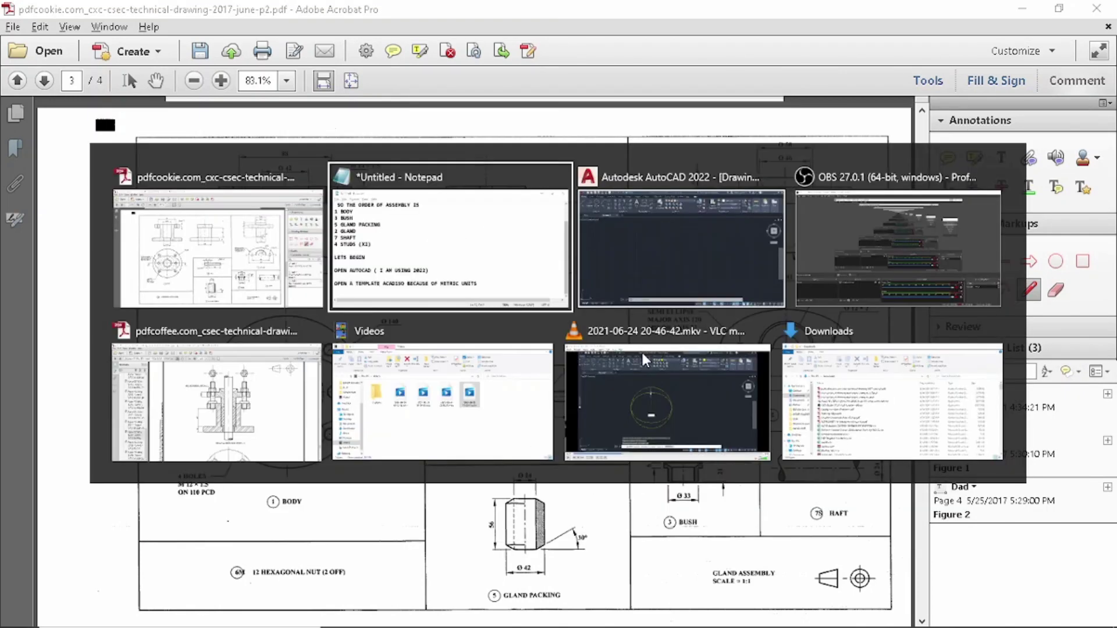
{"action": "key", "text": "alt+Tab"}
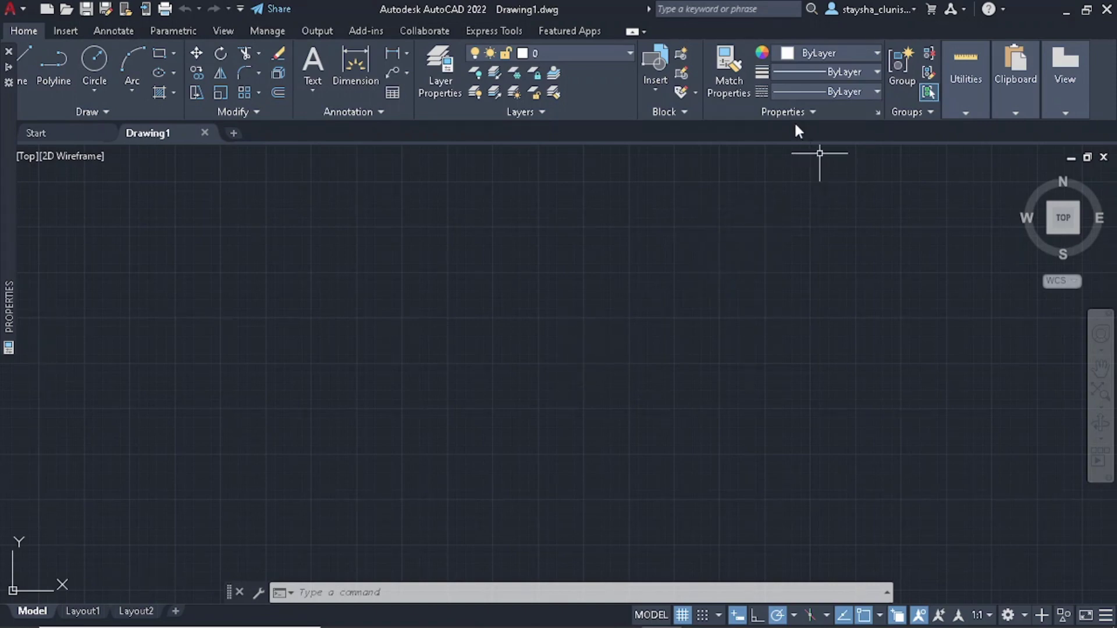
- Bring Drawing1 forward and open the Layer Properties Manager
{"action": "left_click", "coordinate": [581, 51]}
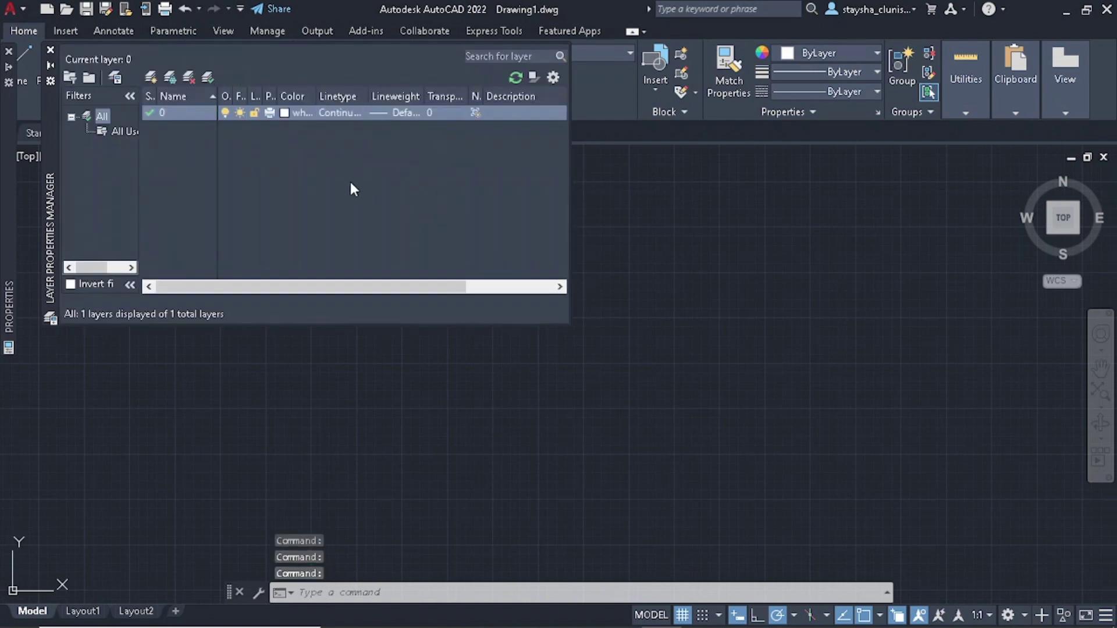
- Add a layer named BODY in Layer Properties, set it current, and close the palette
{"action": "left_click", "coordinate": [151, 75]}
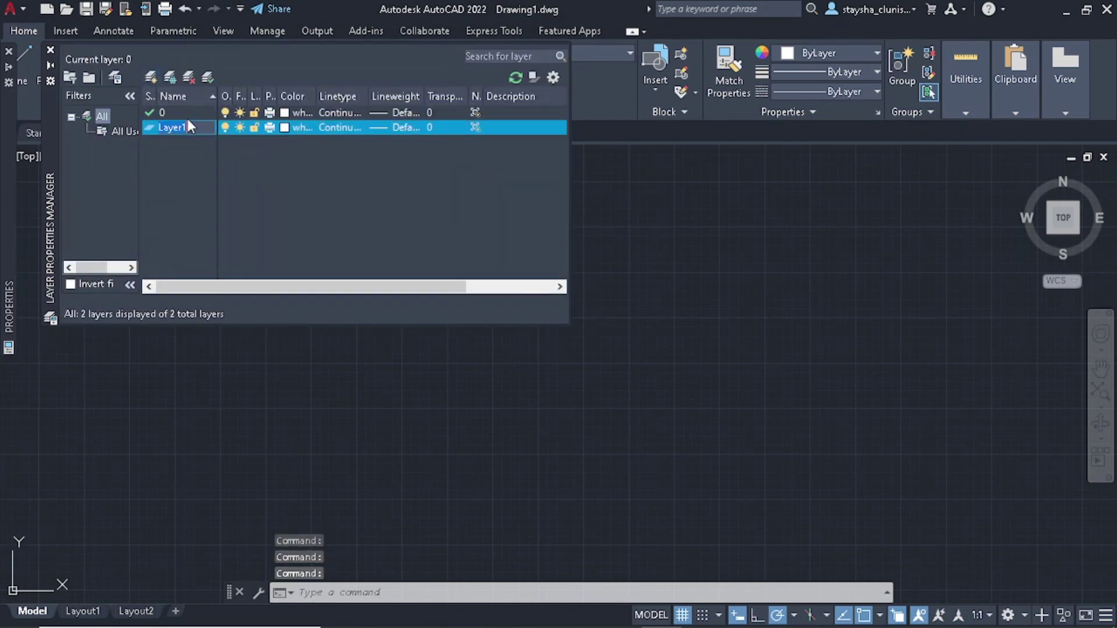
{"action": "type", "text": "BODY"}
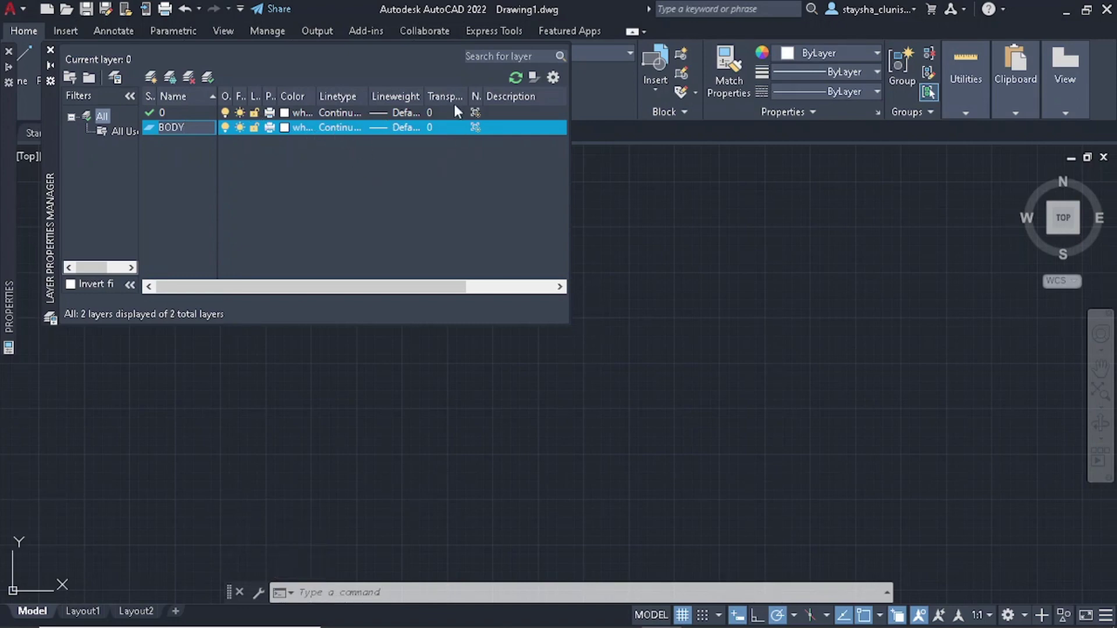
{"action": "key", "text": "Return"}
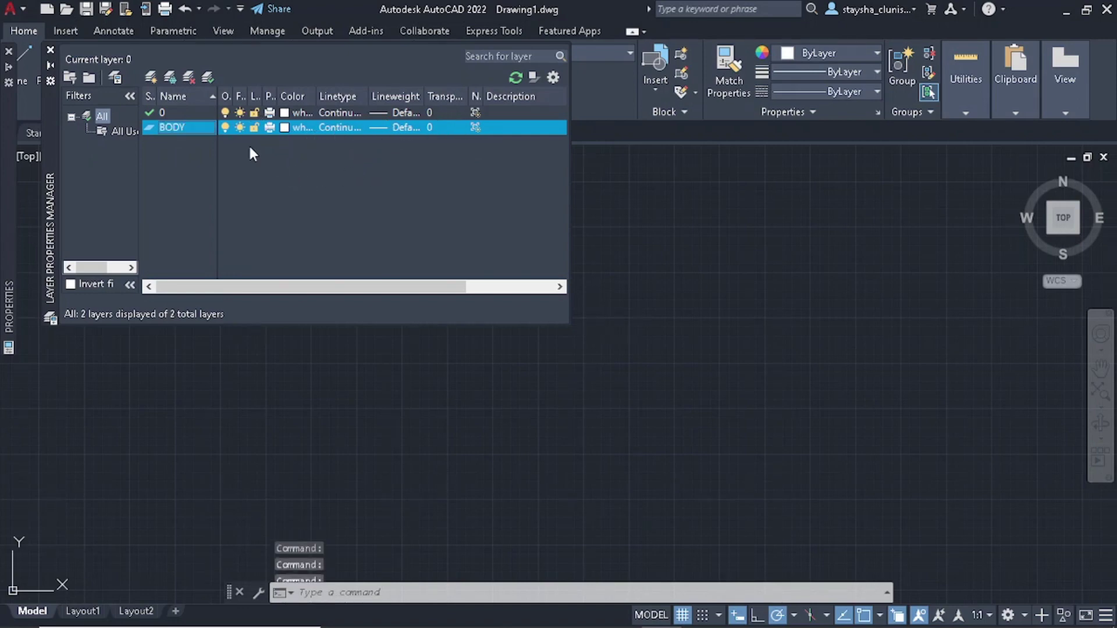
{"action": "double_click", "coordinate": [192, 124]}
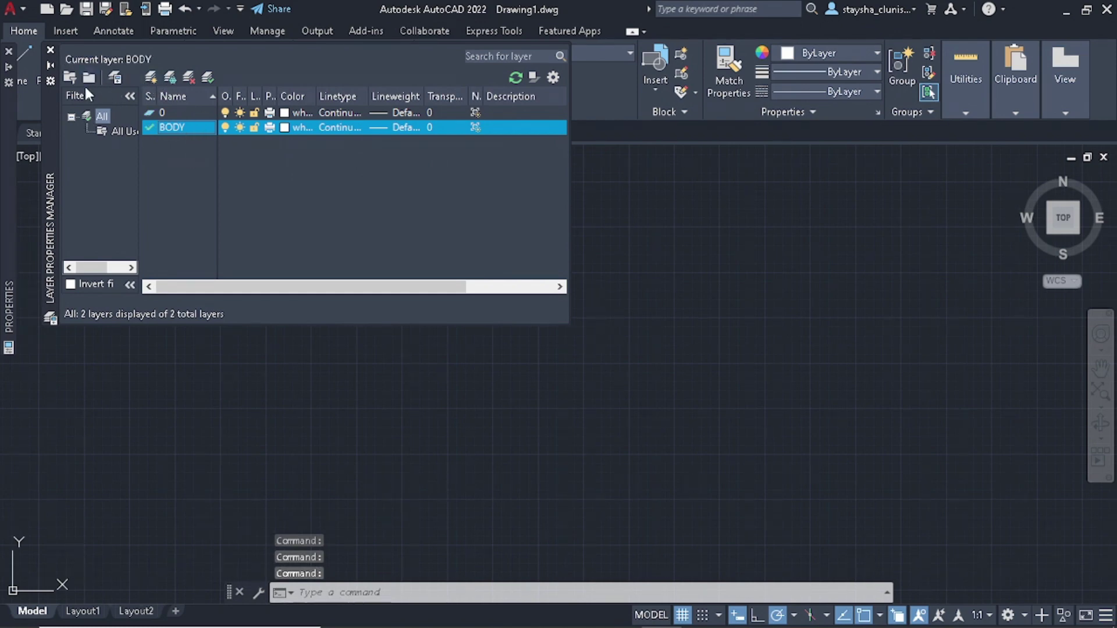
{"action": "left_click", "coordinate": [50, 50]}
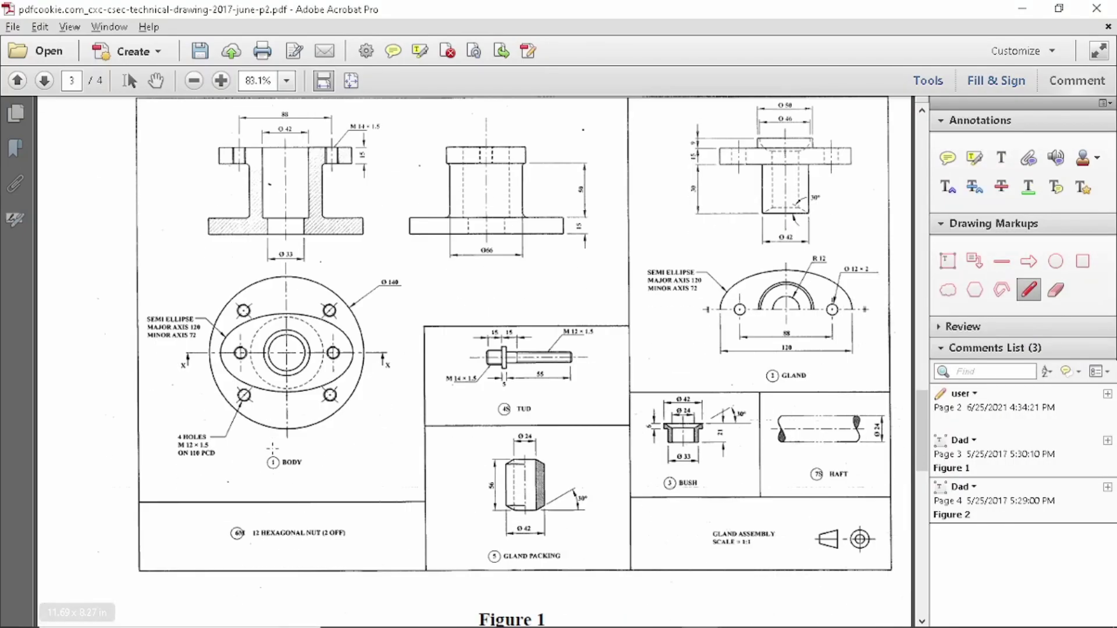
{"action": "scroll", "coordinate": [471, 361], "scroll_direction": "up", "scroll_amount": 3, "text": "ctrl"}
{"action": "mouse_move", "coordinate": [360, 348]}
{"action": "middle_mouse_down"}
{"action": "mouse_move", "coordinate": [360, 400]}
{"action": "mouse_move", "coordinate": [339, 399]}
{"action": "middle_mouse_up"}
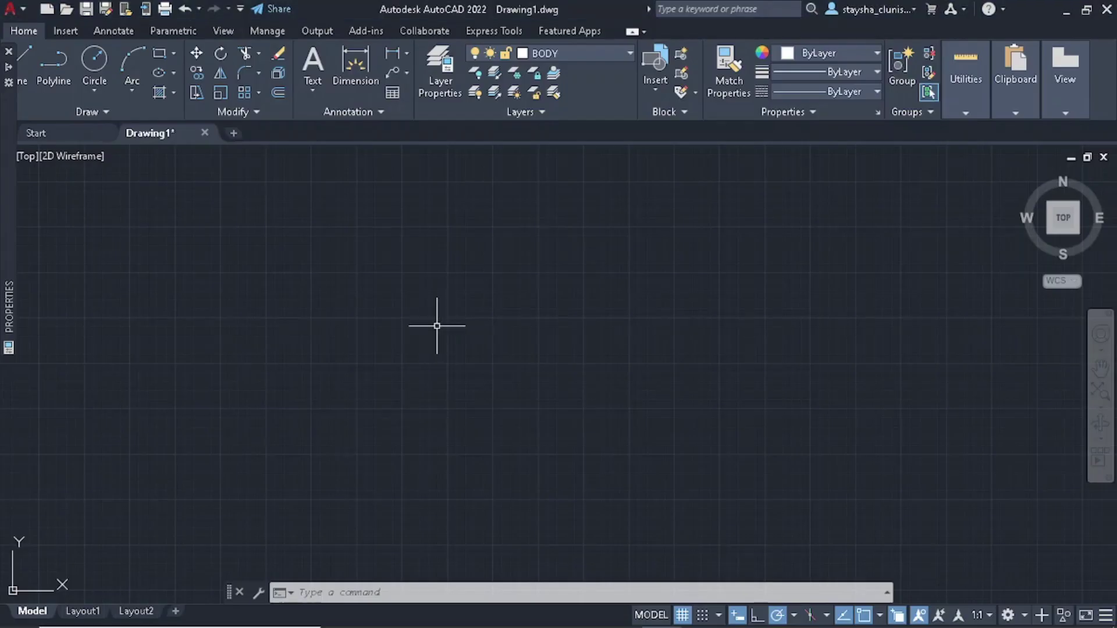
- Draw a 140-diameter circle at a picked centre point
{"action": "type", "text": "c"}
{"action": "key", "text": "Escape"}
{"action": "left_click", "coordinate": [97, 72]}
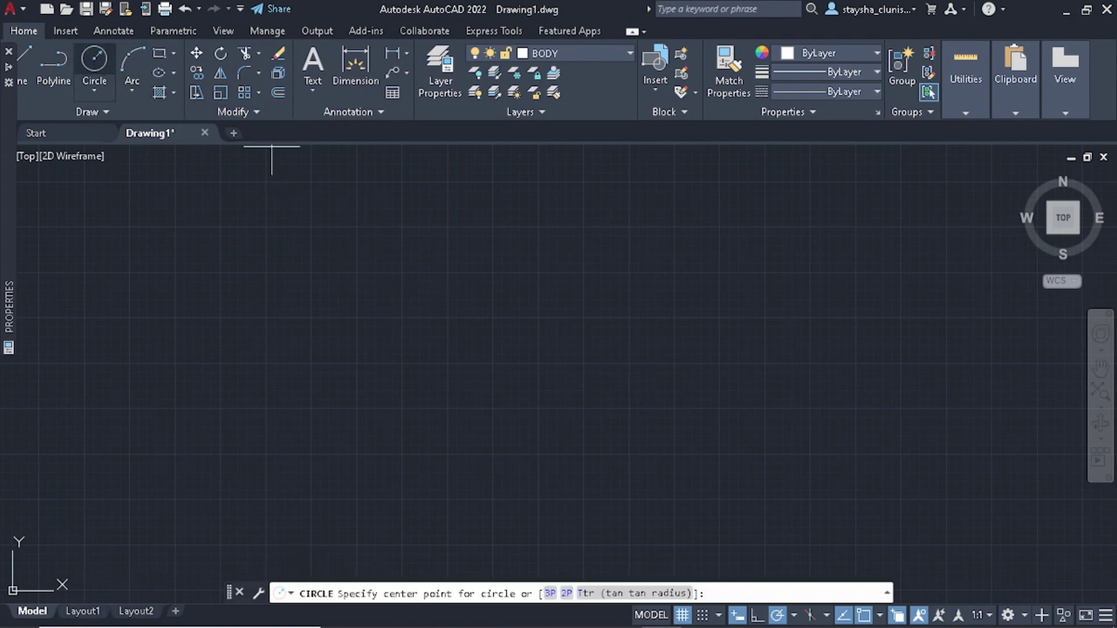
{"action": "left_click", "coordinate": [461, 347]}
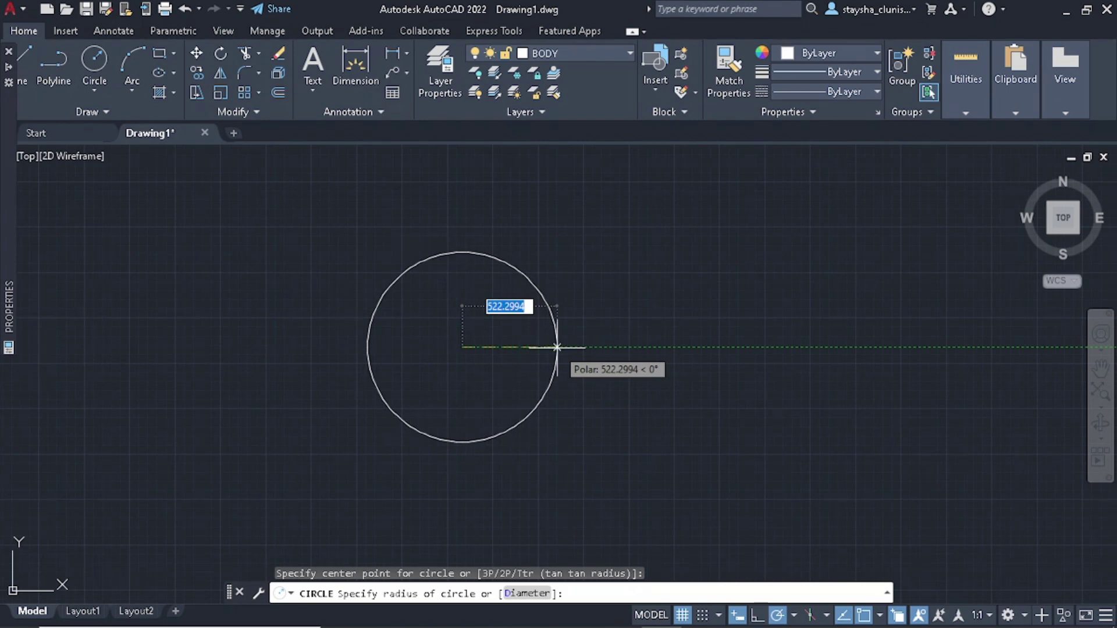
{"action": "type", "text": "d"}
{"action": "key", "text": "Return"}
{"action": "type", "text": "14"}
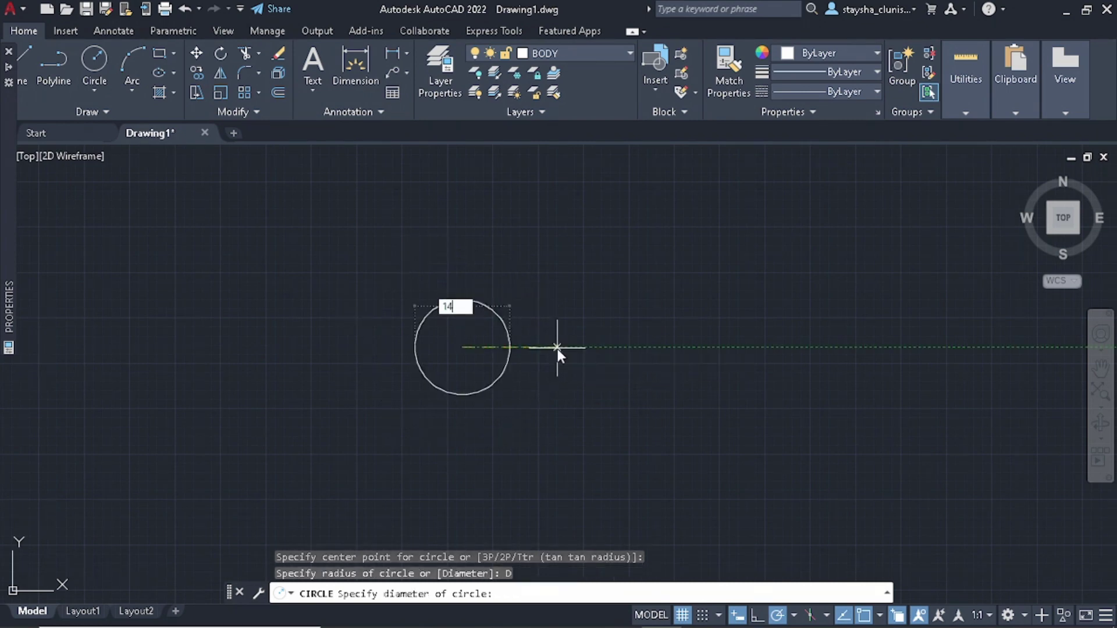
{"action": "type", "text": "0"}
{"action": "key", "text": "Return"}
- Zoom and pan the view to frame the 140-diameter circle
{"action": "scroll", "coordinate": [412, 430], "scroll_direction": "up", "scroll_amount": 4}
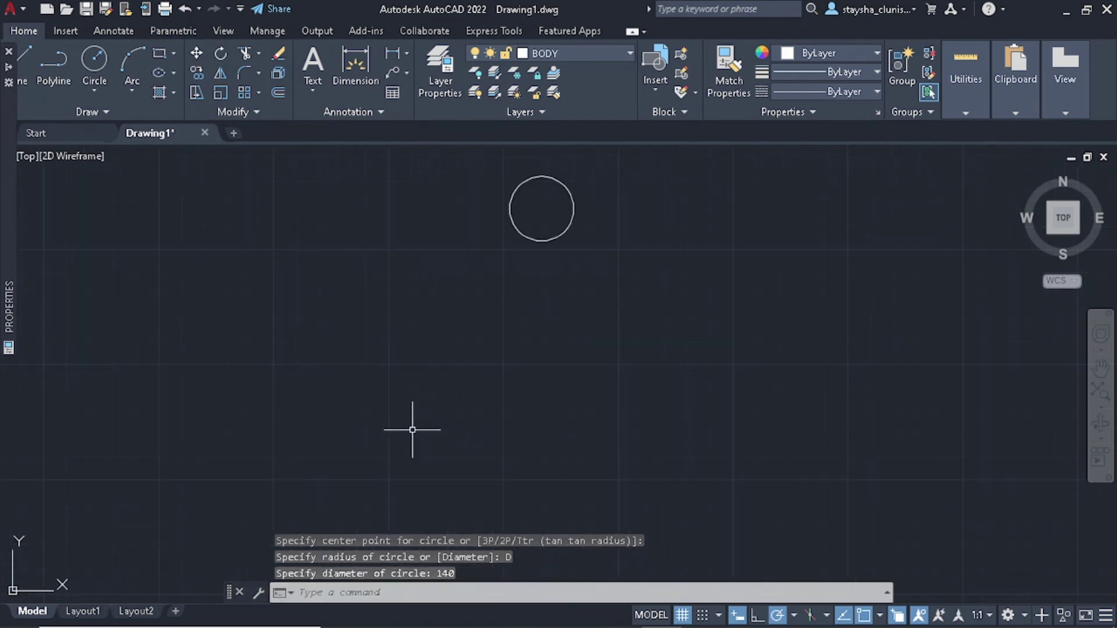
{"action": "scroll", "coordinate": [570, 244], "scroll_direction": "up", "scroll_amount": 3}
{"action": "scroll", "coordinate": [544, 306], "scroll_direction": "up", "scroll_amount": 3}
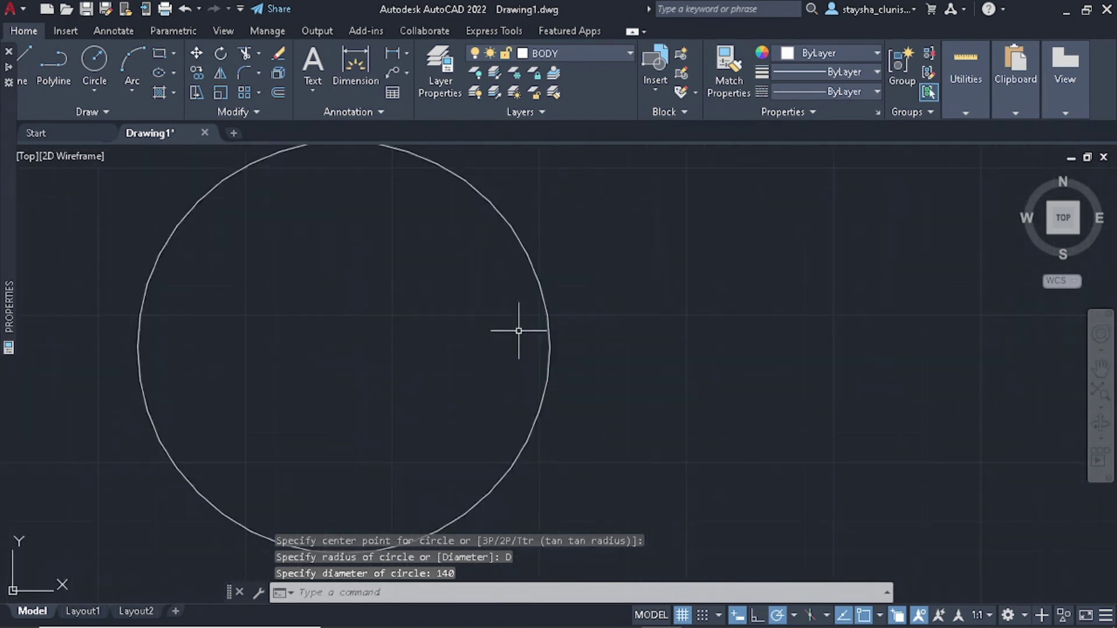
{"action": "scroll", "coordinate": [519, 330], "scroll_direction": "down", "scroll_amount": 2}
{"action": "middle_click_drag", "start_coordinate": [501, 344], "coordinate": [521, 334]}
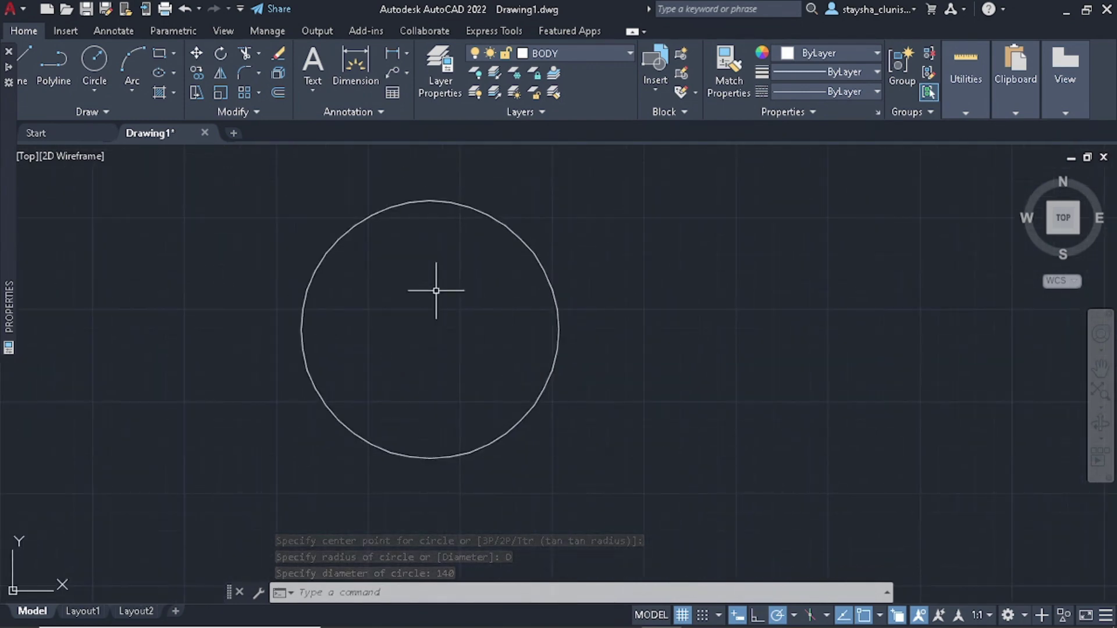
{"action": "scroll", "coordinate": [353, 358], "scroll_direction": "down", "scroll_amount": 1}
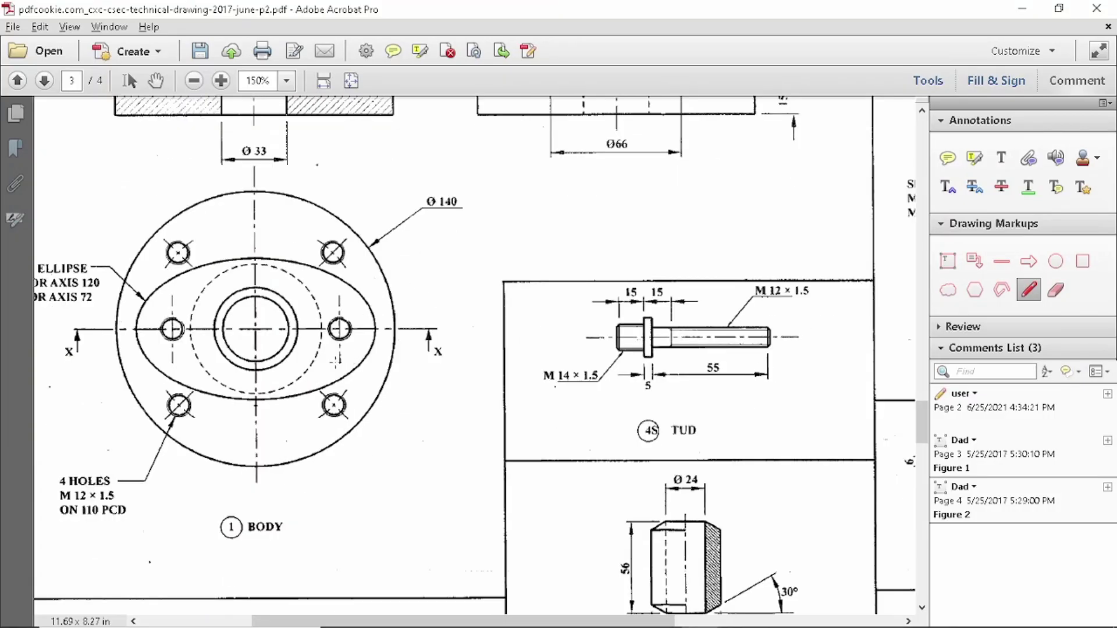
{"action": "scroll", "coordinate": [234, 419], "scroll_direction": "up", "scroll_amount": 1}
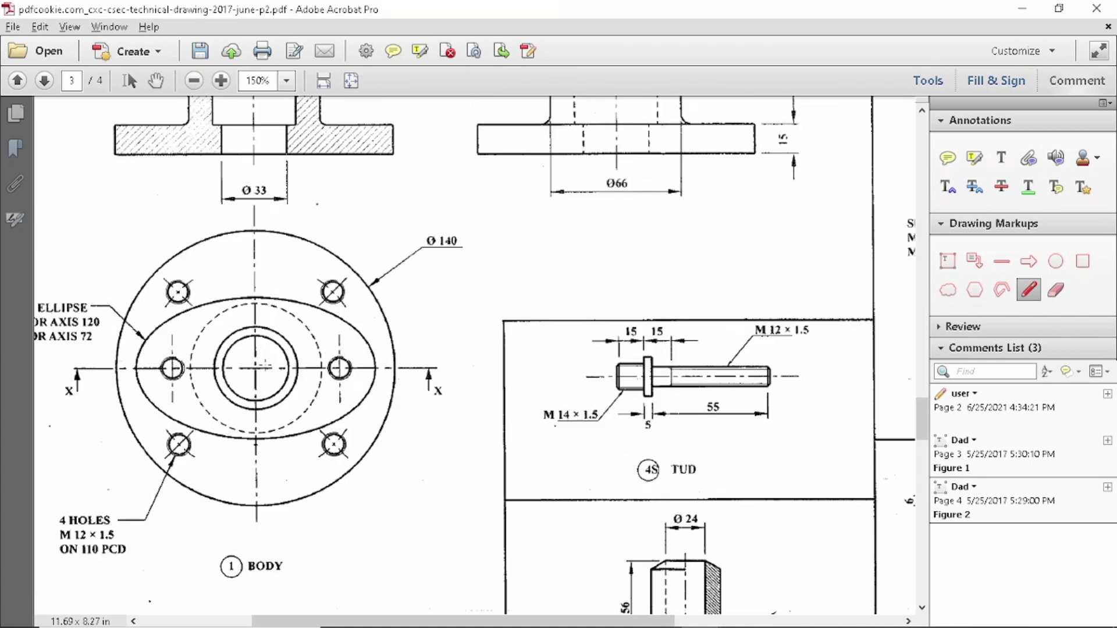
{"action": "scroll", "coordinate": [265, 365], "scroll_direction": "up", "scroll_amount": 1}
{"action": "scroll", "coordinate": [475, 355], "scroll_direction": "up", "scroll_amount": 2}
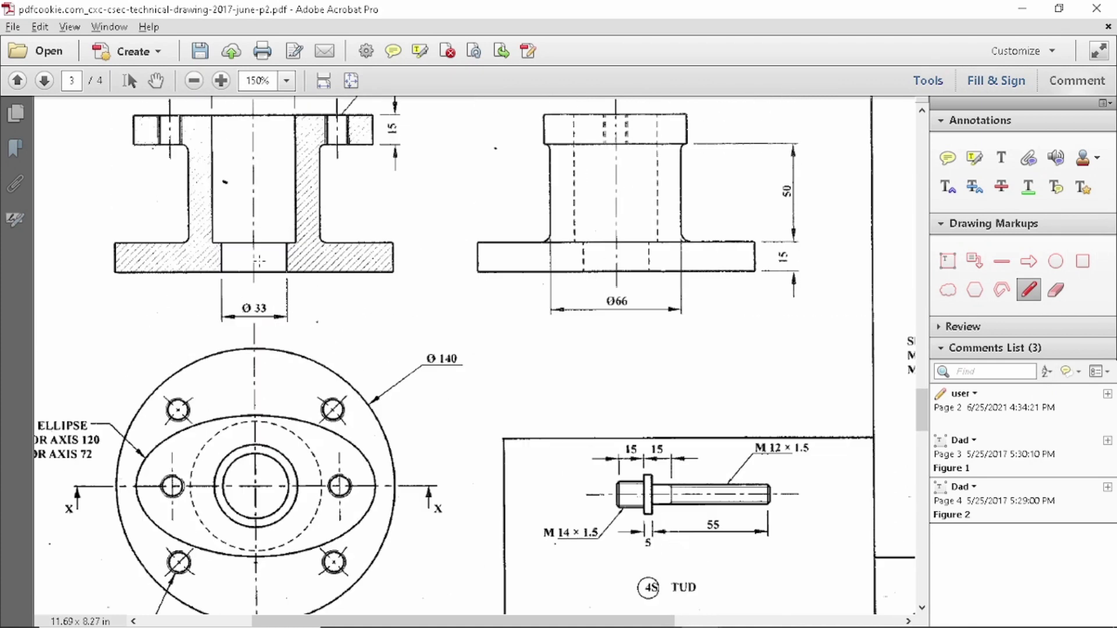
{"action": "scroll", "coordinate": [475, 355], "scroll_direction": "up", "scroll_amount": 2}
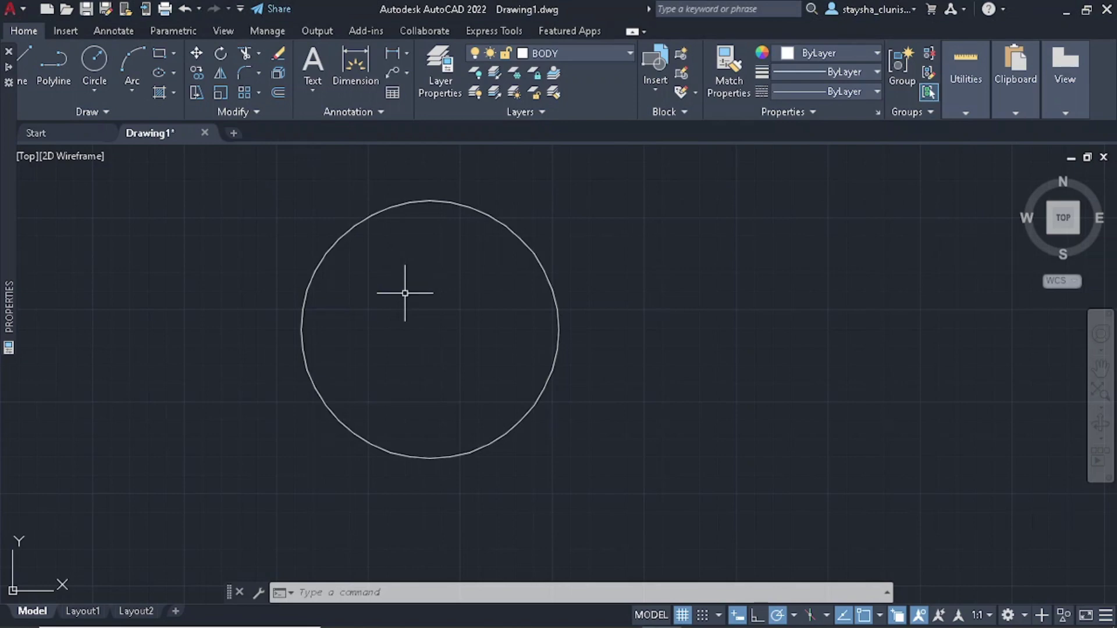
- Draw a 33-diameter circle on the centre of the 140 circle
{"action": "type", "text": "c"}
{"action": "key", "text": "Return"}
{"action": "left_click", "coordinate": [550, 361]}
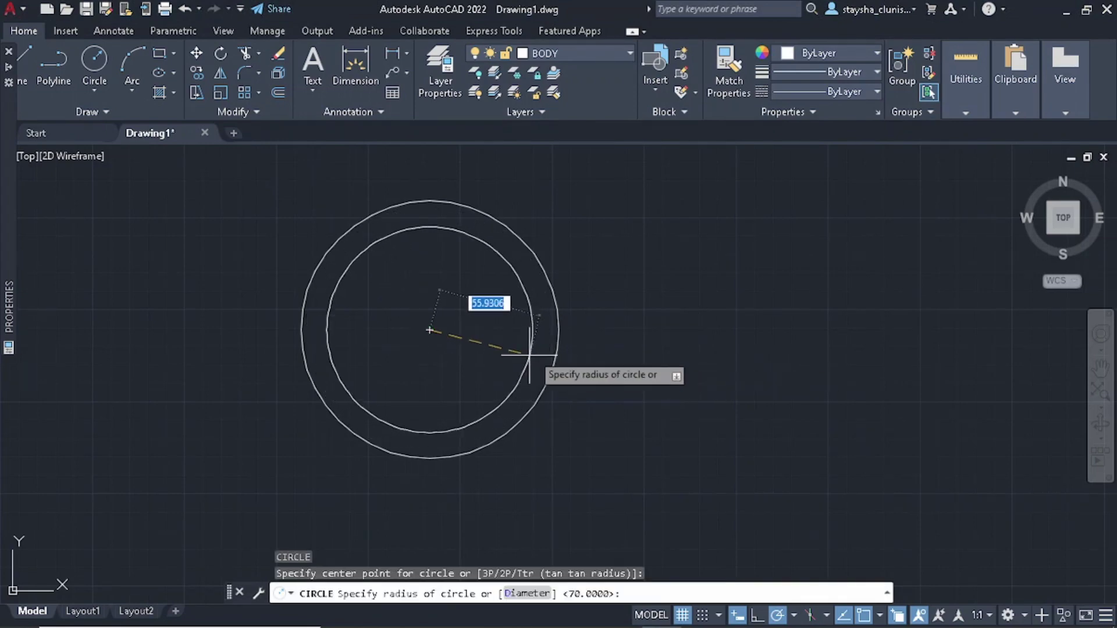
{"action": "type", "text": "d"}
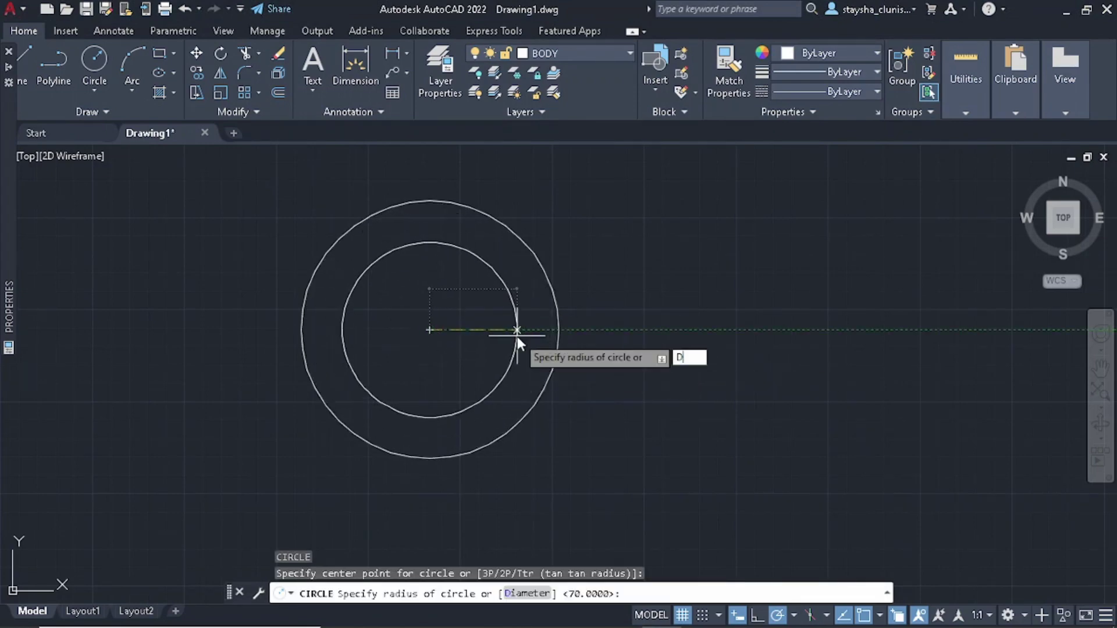
{"action": "key", "text": "Return"}
{"action": "type", "text": "33"}
{"action": "key", "text": "Return"}
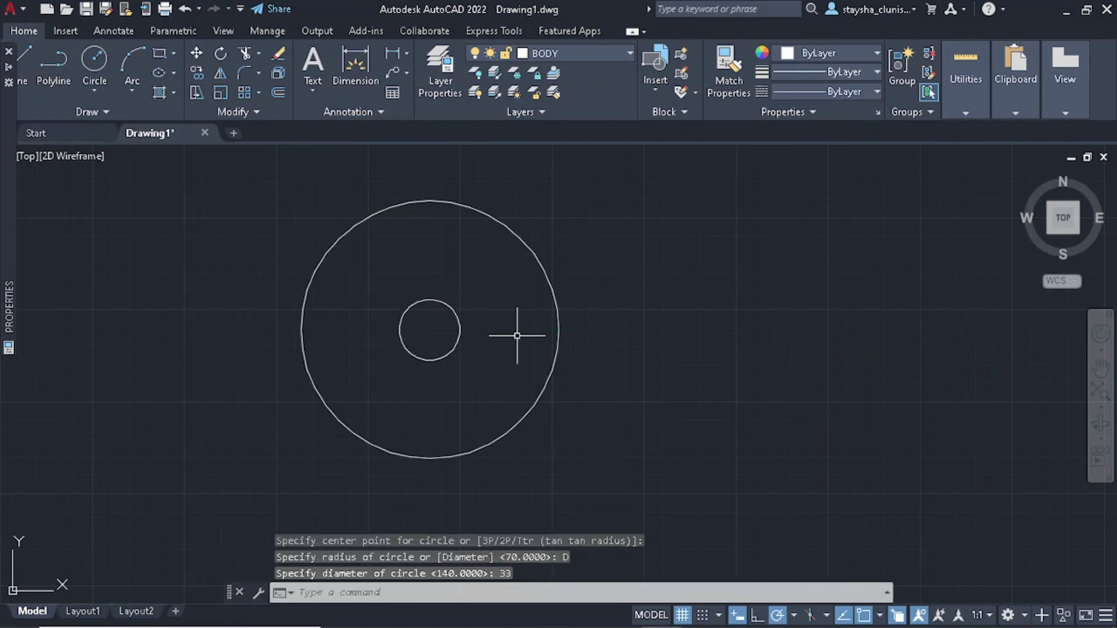
- Draw a 42-diameter circle on the same shared centre
{"action": "type", "text": "c"}
{"action": "key", "text": "Return"}
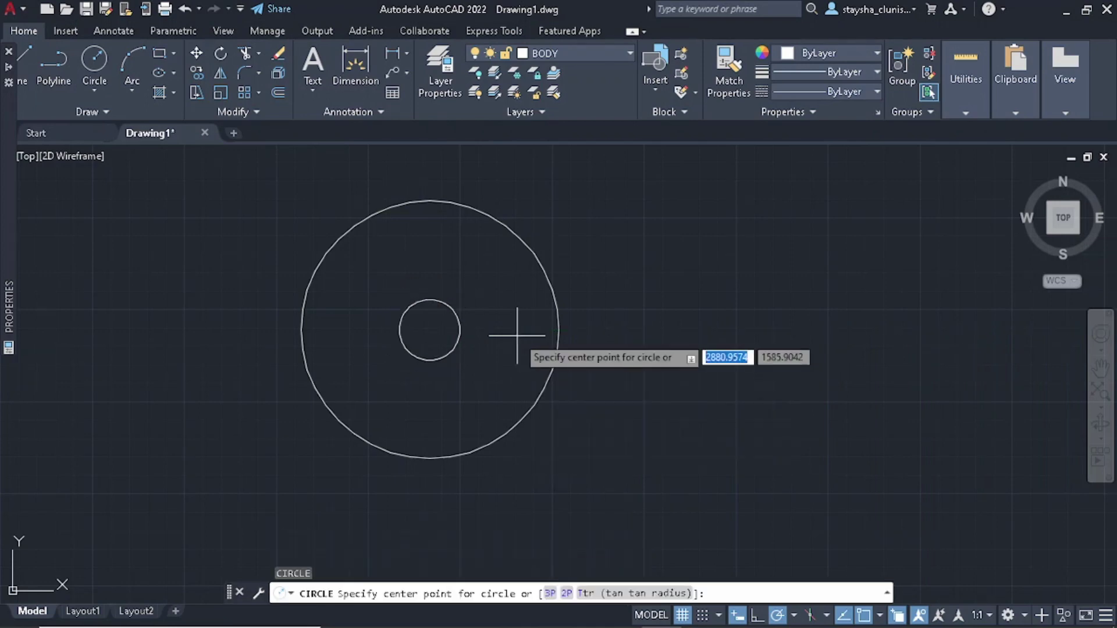
{"action": "left_click", "coordinate": [429, 330]}
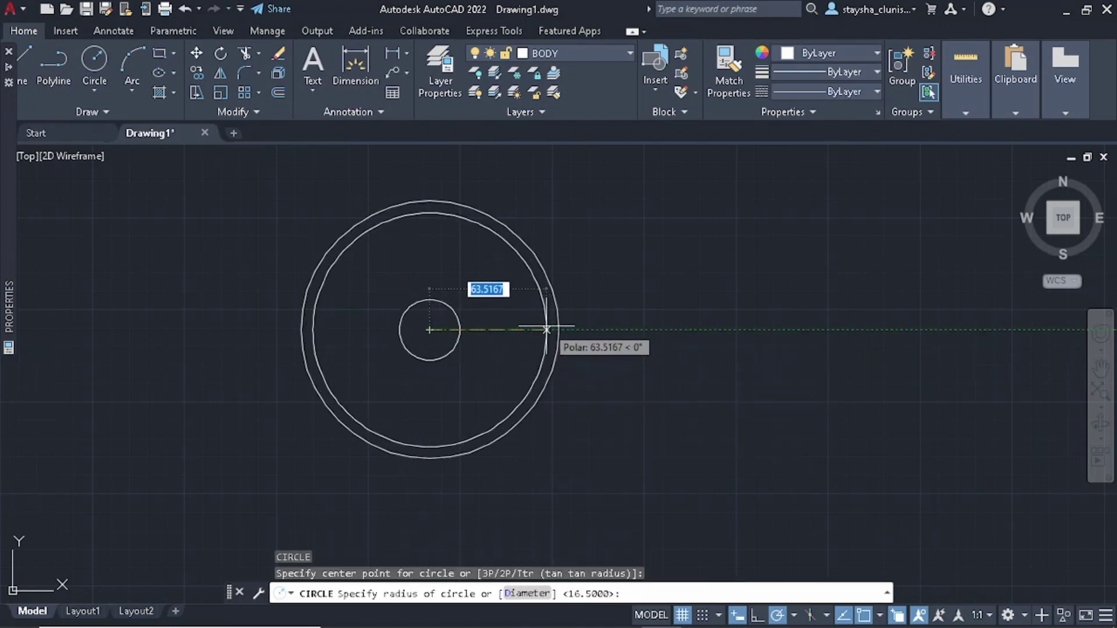
{"action": "type", "text": "d"}
{"action": "key", "text": "Return"}
{"action": "type", "text": "2"}
{"action": "key", "text": "BackSpace"}
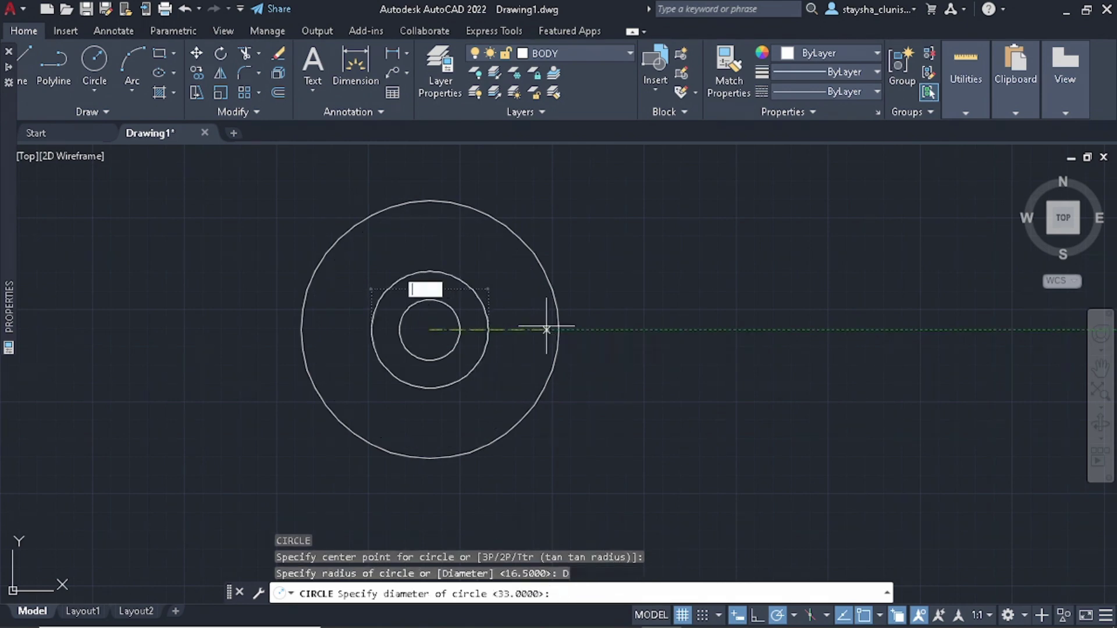
{"action": "type", "text": "42"}
{"action": "key", "text": "Return"}
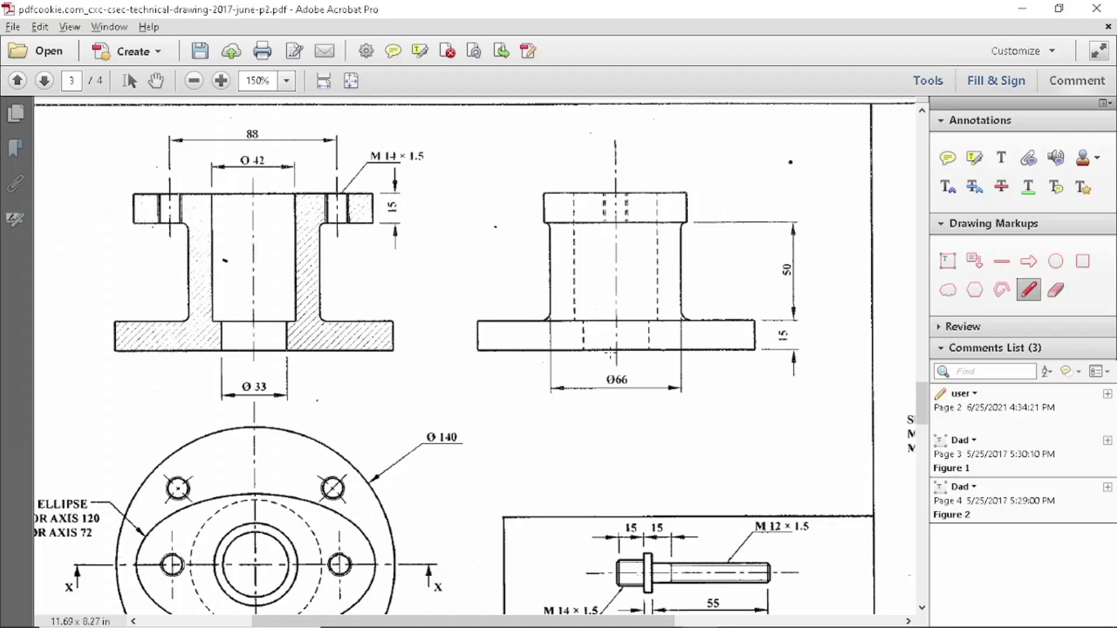
{"action": "scroll", "coordinate": [475, 355], "scroll_direction": "down", "scroll_amount": 2}
{"action": "scroll", "coordinate": [475, 355], "scroll_direction": "down", "scroll_amount": 2}
{"action": "scroll", "coordinate": [402, 411], "scroll_direction": "down", "scroll_amount": 1}
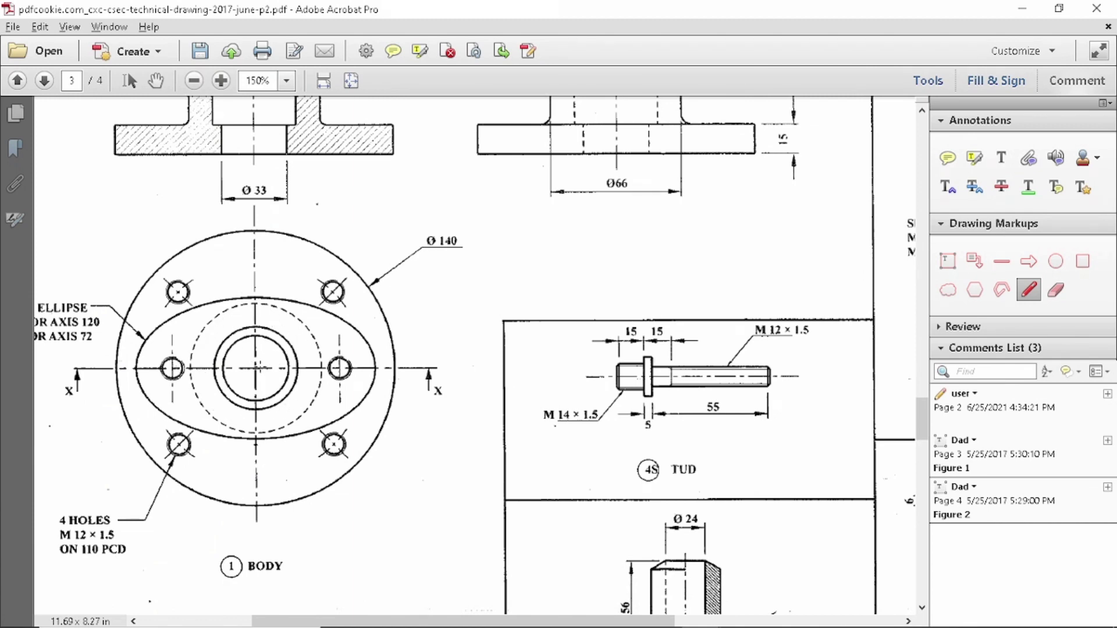
{"action": "scroll", "coordinate": [259, 368], "scroll_direction": "down", "scroll_amount": 1, "text": "ctrl"}
{"action": "scroll", "coordinate": [267, 355], "scroll_direction": "down", "scroll_amount": 1, "text": "ctrl"}
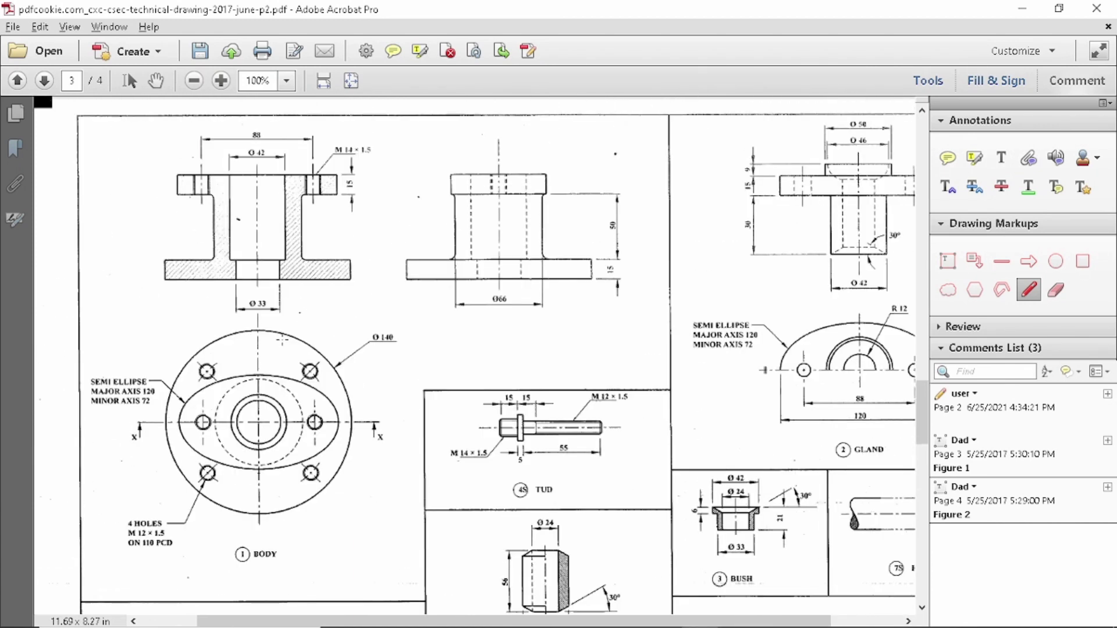
{"action": "scroll", "coordinate": [282, 340], "scroll_direction": "up", "scroll_amount": 1}
{"action": "scroll", "coordinate": [246, 310], "scroll_direction": "up", "scroll_amount": 1, "text": "ctrl"}
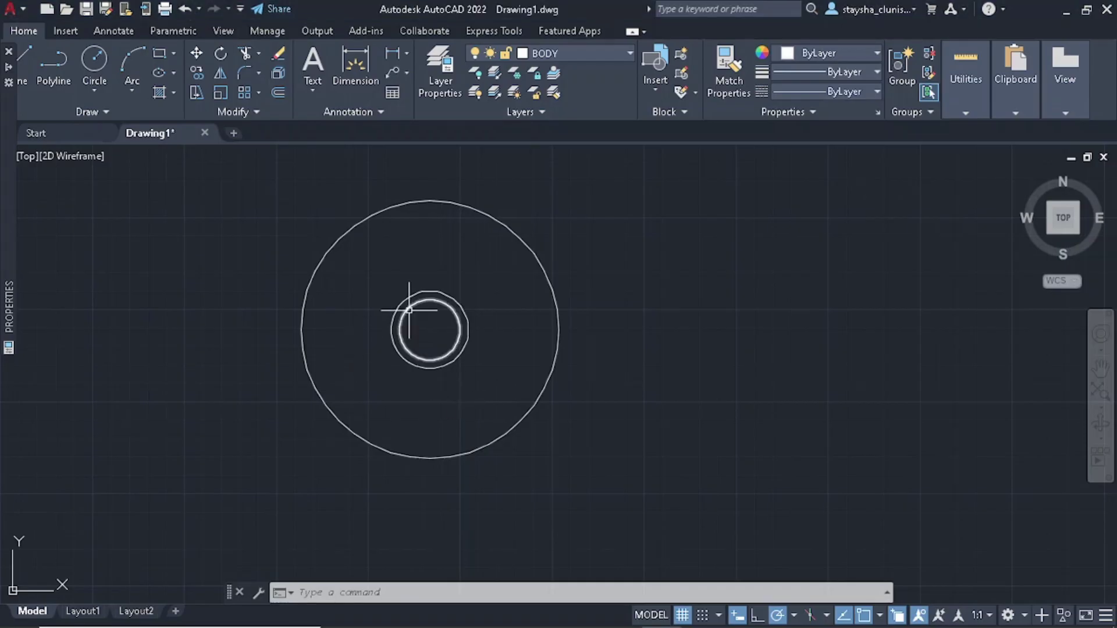
- Draw a 66-diameter circle on the common centre and select it
{"action": "type", "text": "c"}
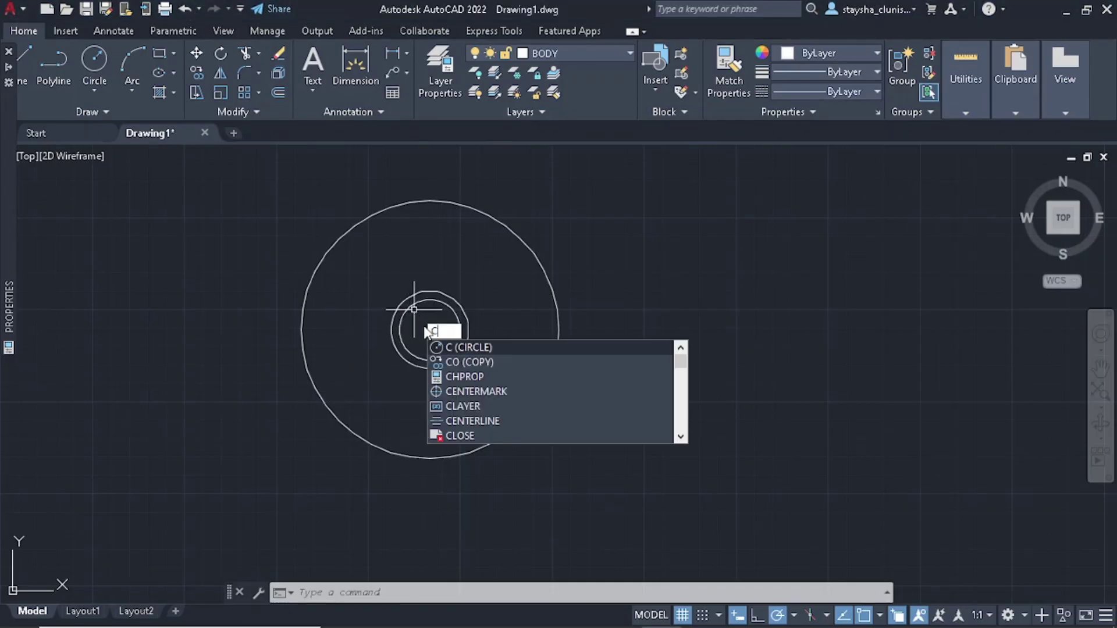
{"action": "key", "text": "Return"}
{"action": "left_click", "coordinate": [430, 330]}
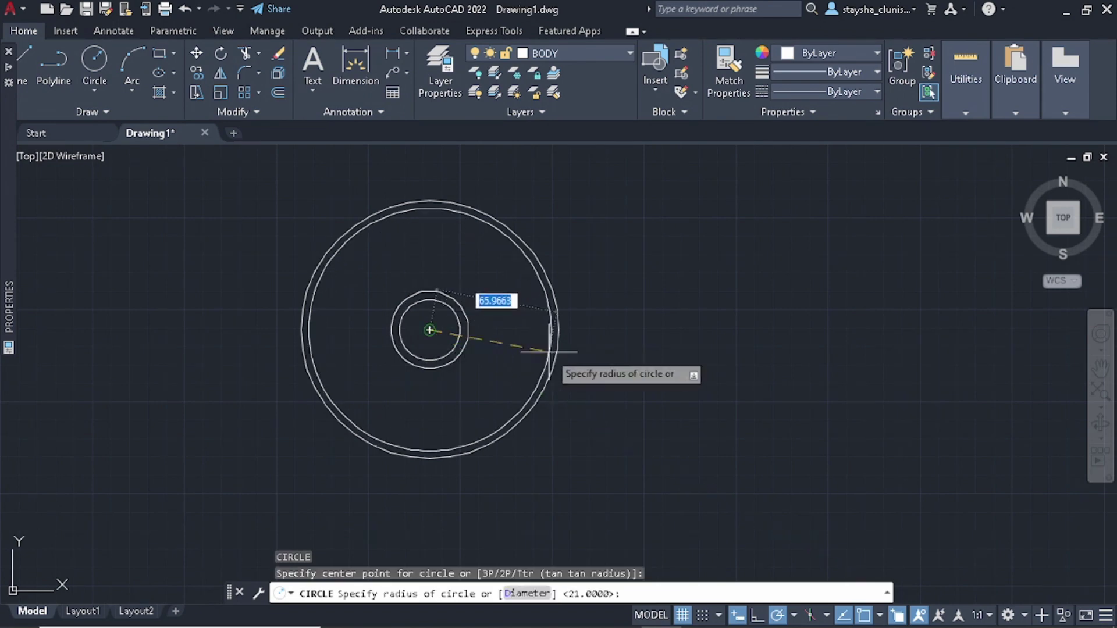
{"action": "type", "text": "d"}
{"action": "key", "text": "Return"}
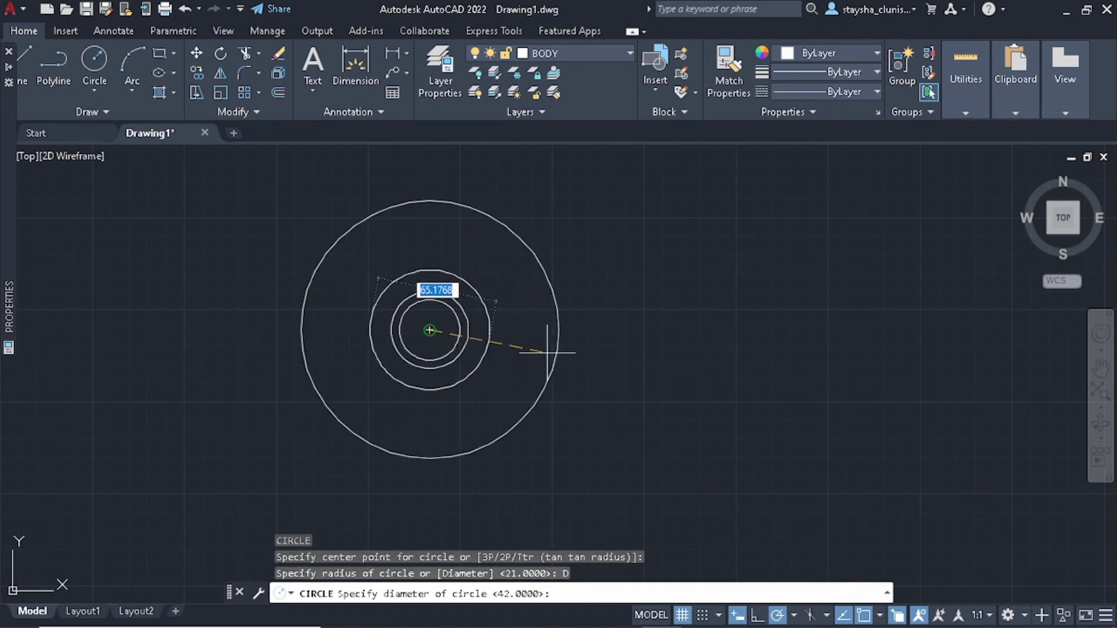
{"action": "type", "text": "66"}
{"action": "key", "text": "Return"}
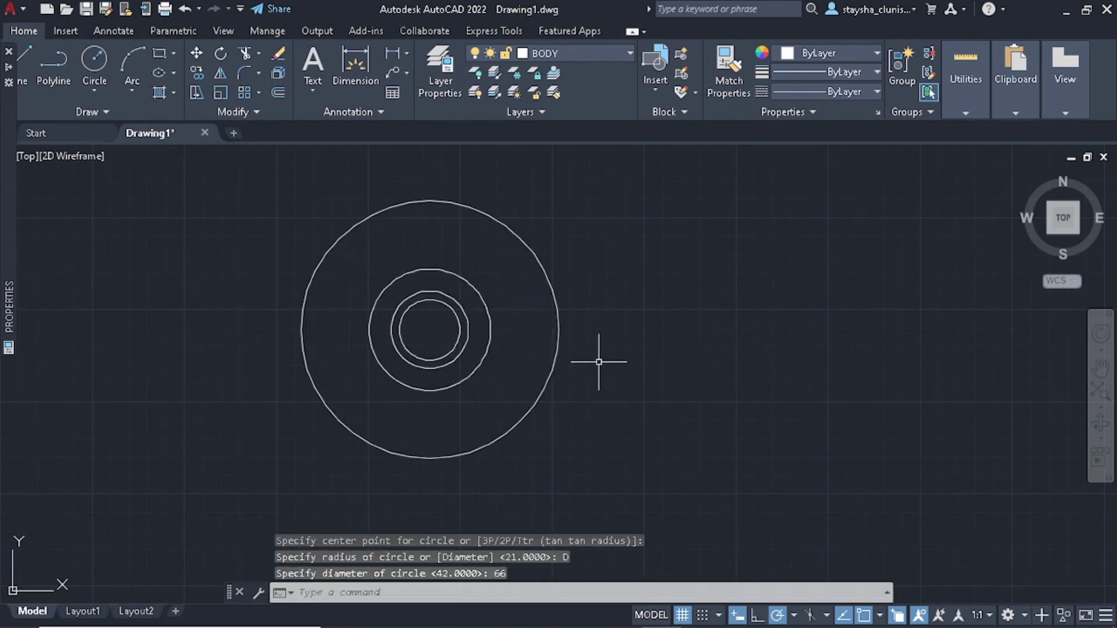
{"action": "left_click", "coordinate": [491, 314]}
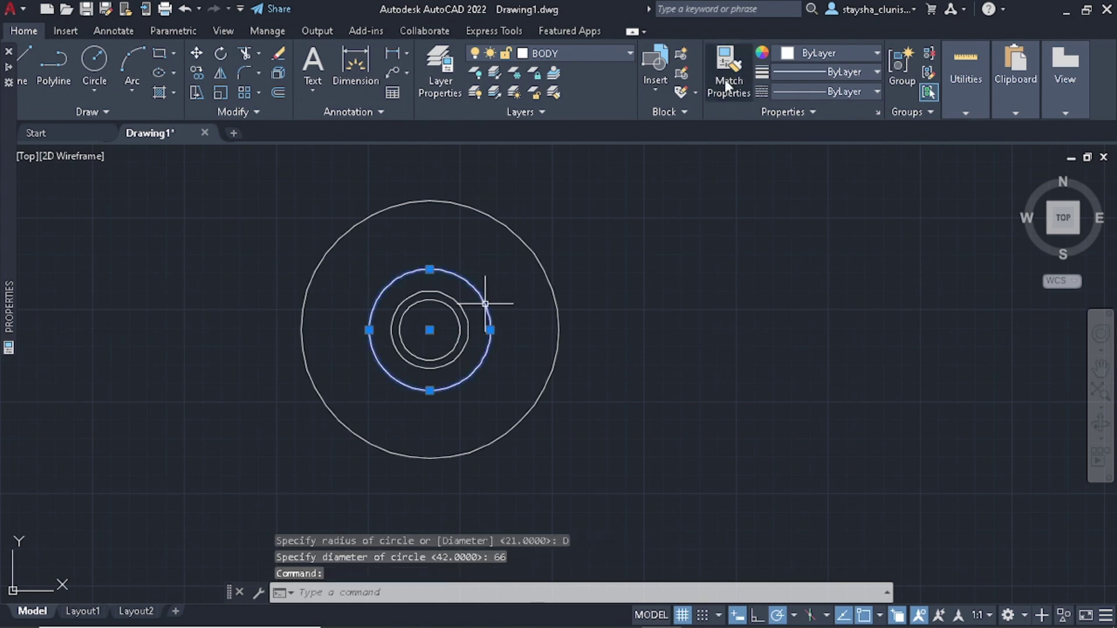
- Load the HIDDEN linetype into the drawing through the Linetype Manager
{"action": "left_click", "coordinate": [826, 116]}
{"action": "left_click", "coordinate": [875, 91]}
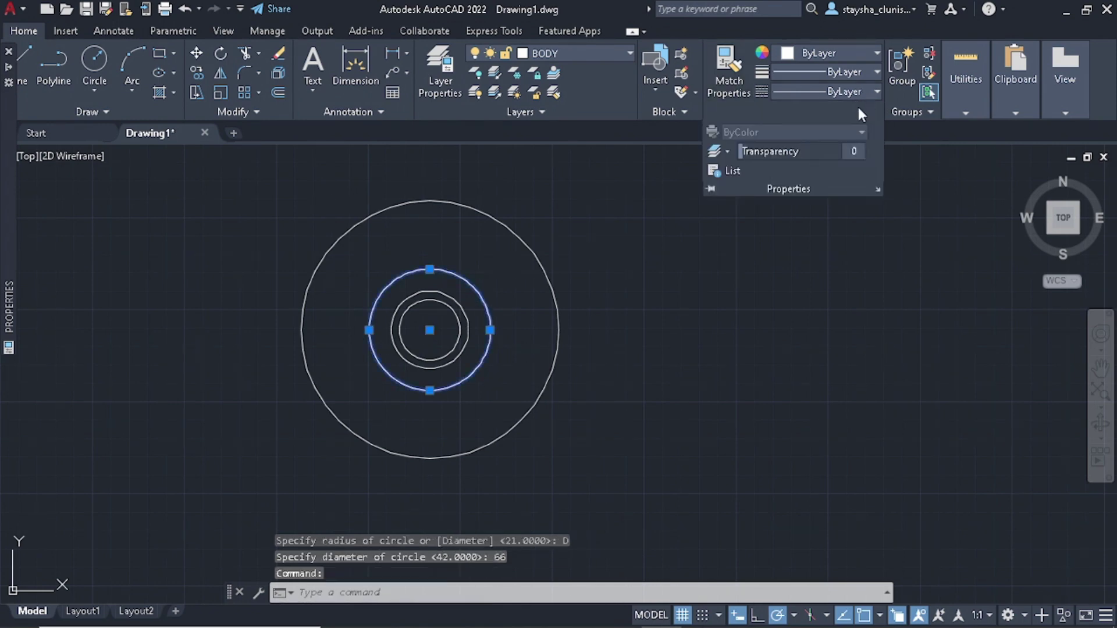
{"action": "left_click", "coordinate": [874, 93]}
{"action": "left_click", "coordinate": [875, 91]}
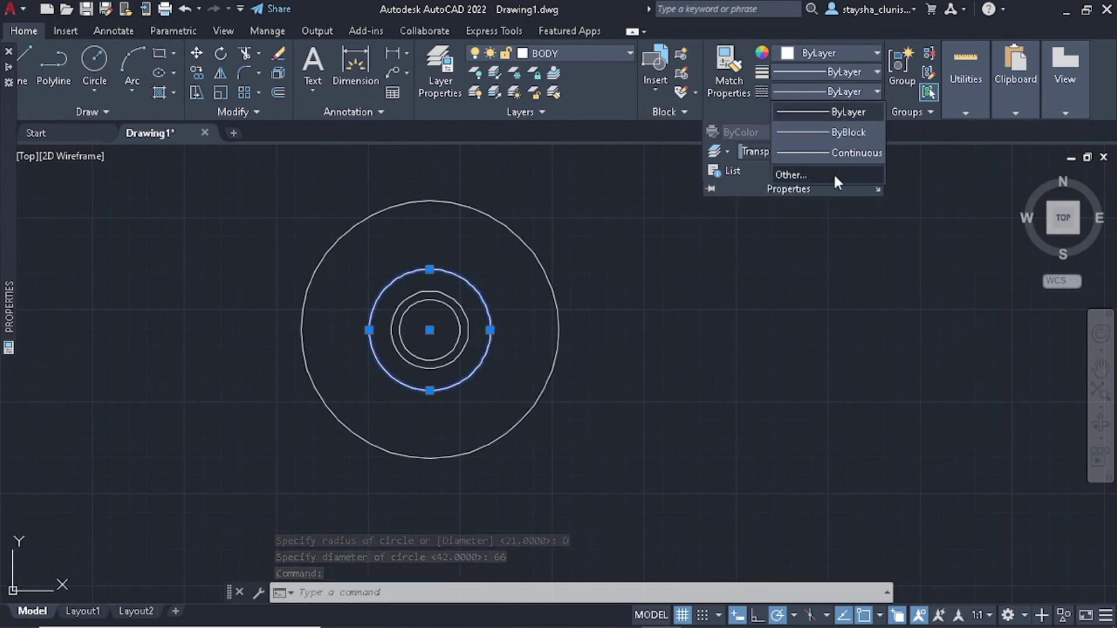
{"action": "left_click", "coordinate": [826, 176]}
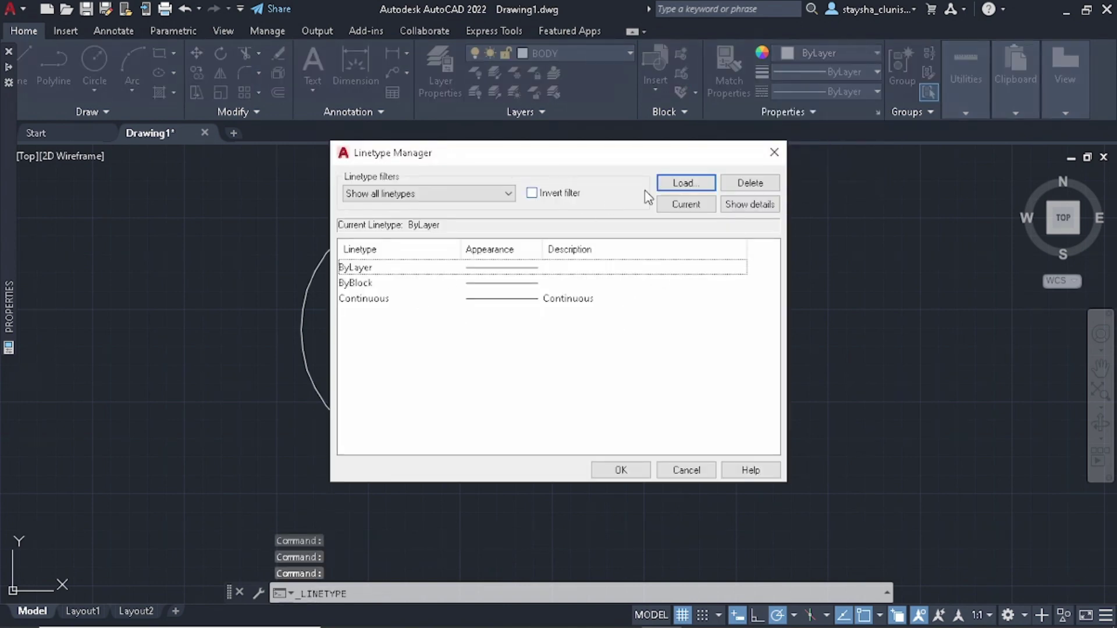
{"action": "left_click", "coordinate": [663, 186]}
{"action": "left_click", "coordinate": [524, 313]}
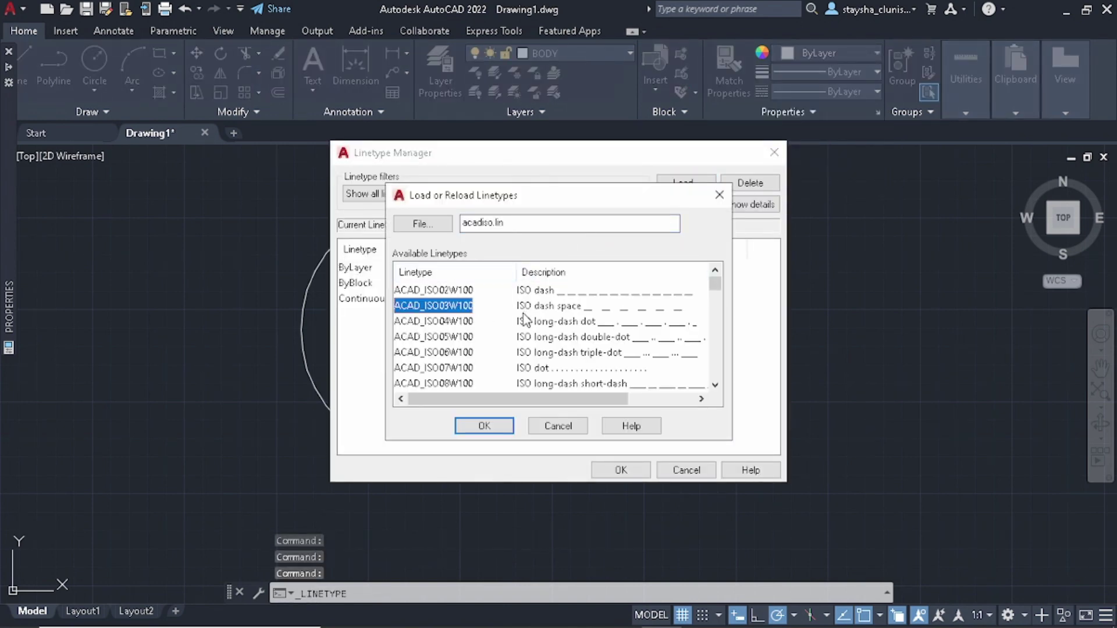
{"action": "key", "text": "h"}
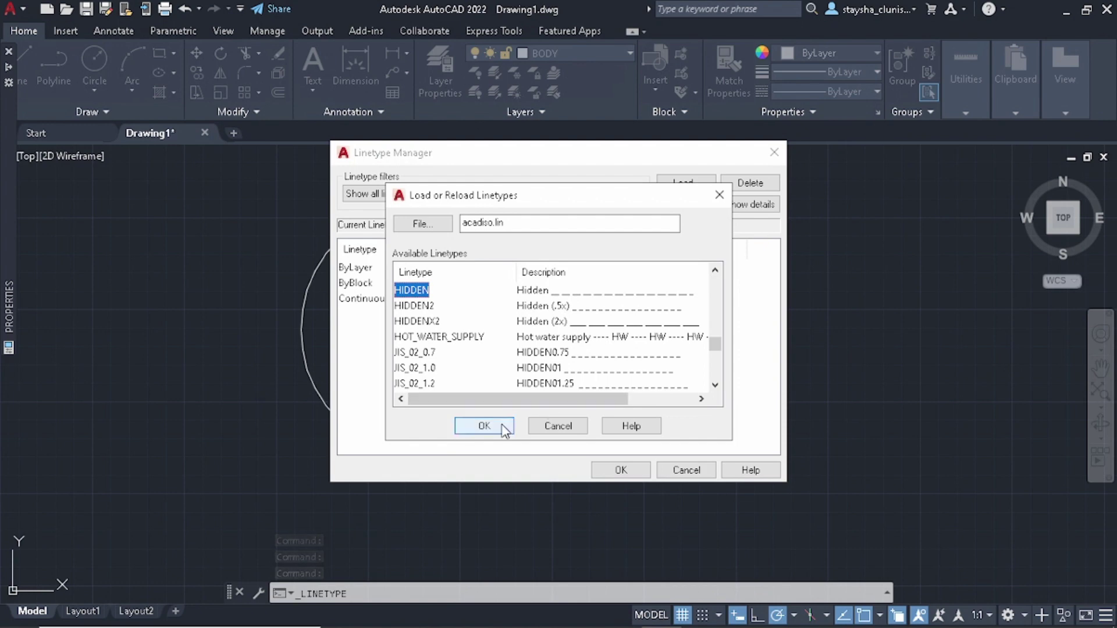
{"action": "left_click", "coordinate": [500, 425]}
{"action": "left_click", "coordinate": [620, 469]}
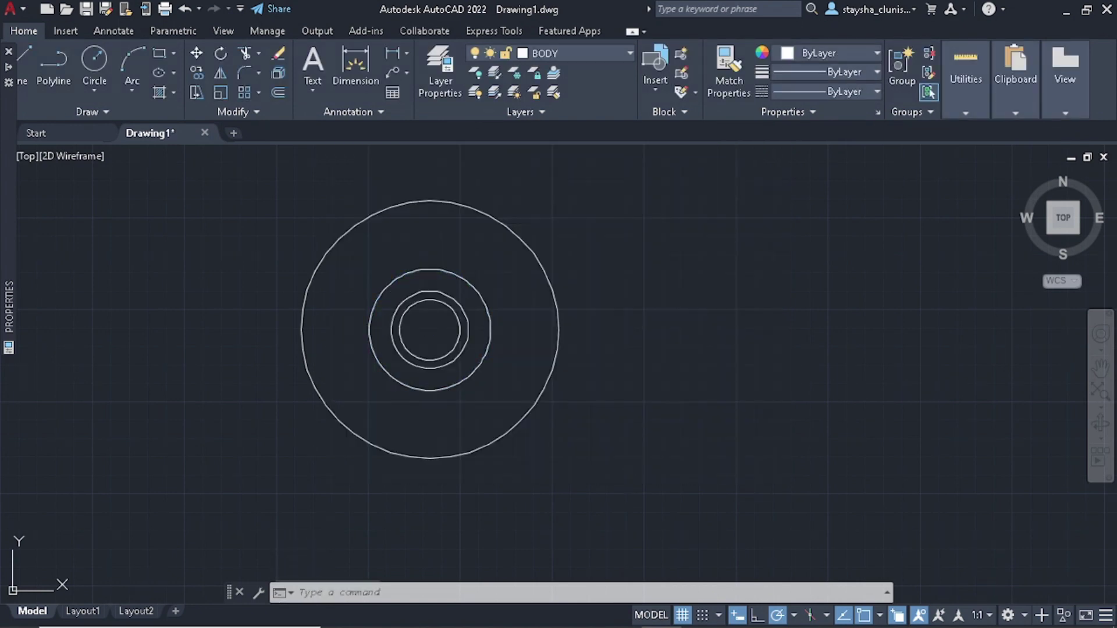
- Give the 66-diameter circle the HIDDEN linetype, then review the reference PDF
{"action": "left_click", "coordinate": [471, 280]}
{"action": "left_click", "coordinate": [372, 290]}
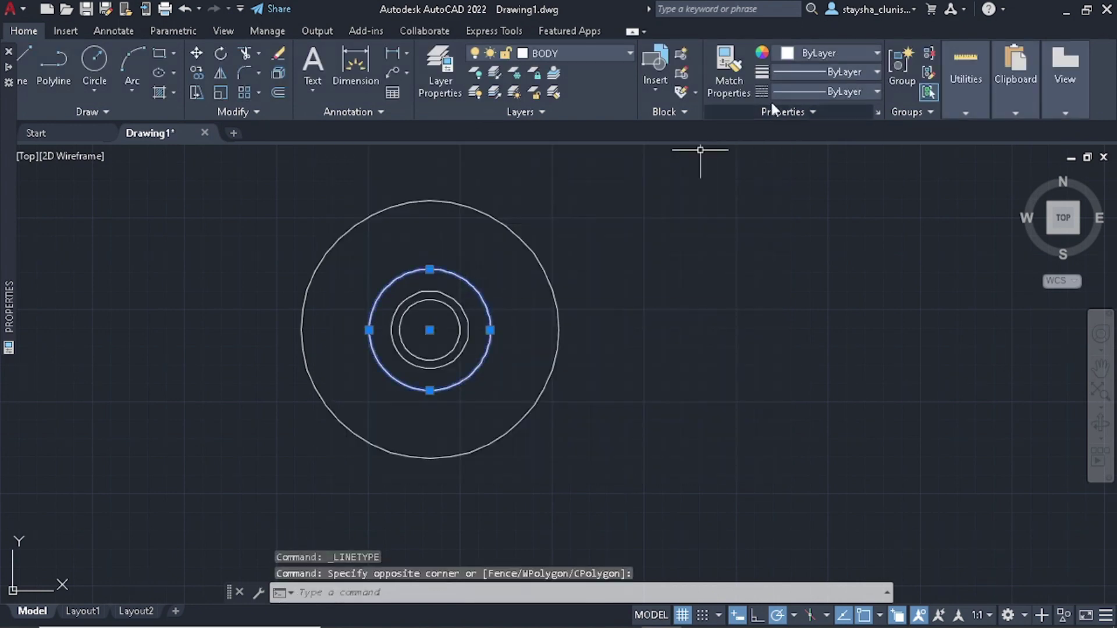
{"action": "left_click", "coordinate": [794, 95]}
{"action": "left_click", "coordinate": [802, 170]}
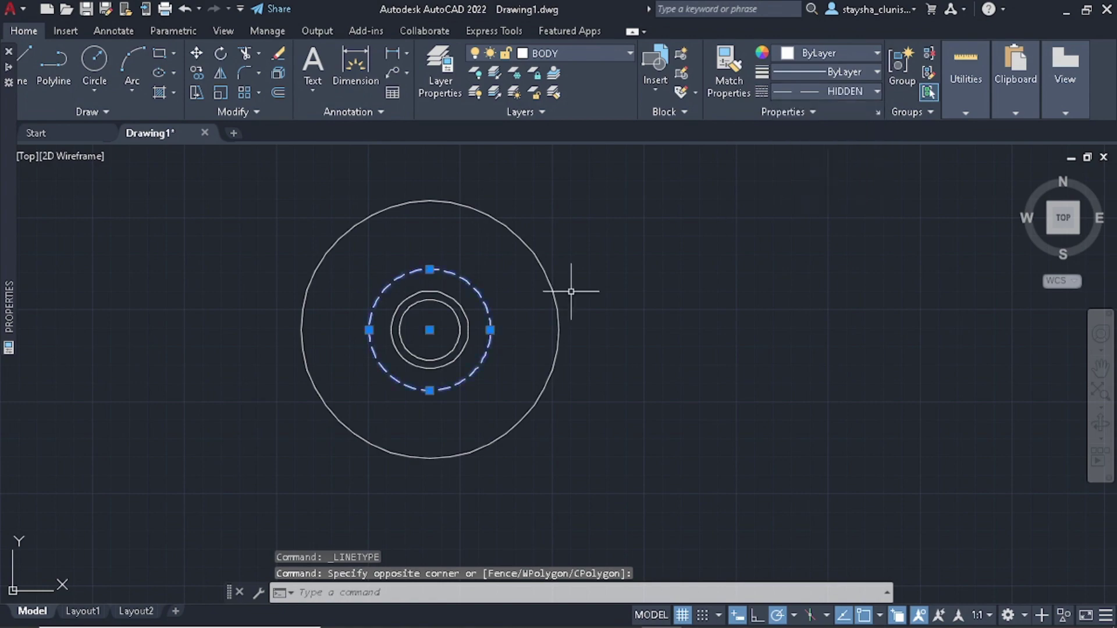
{"action": "key", "text": "Escape"}
{"action": "key", "text": "alt+Tab"}
{"action": "scroll", "coordinate": [480, 354], "scroll_direction": "down", "scroll_amount": 2}
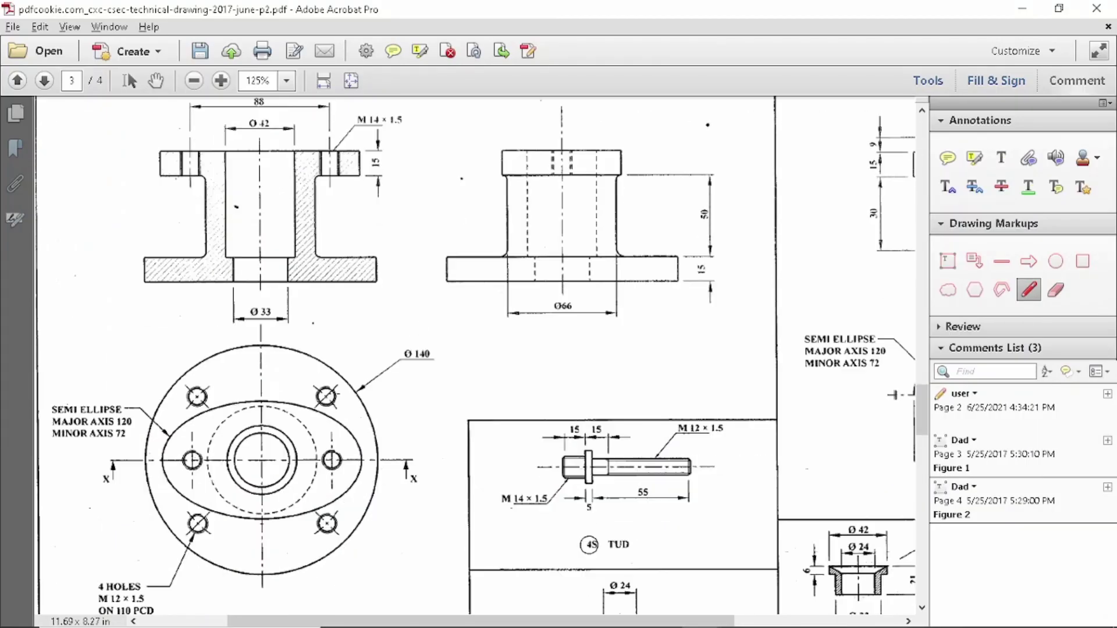
{"action": "scroll", "coordinate": [480, 355], "scroll_direction": "down", "scroll_amount": 1}
{"action": "scroll", "coordinate": [480, 355], "scroll_direction": "up", "scroll_amount": 2}
- Draw a center ellipse on the circles' centre with half-axes 60 and 36
{"action": "key", "text": "alt+Tab"}
{"action": "scroll", "coordinate": [466, 257], "scroll_direction": "up", "scroll_amount": 3}
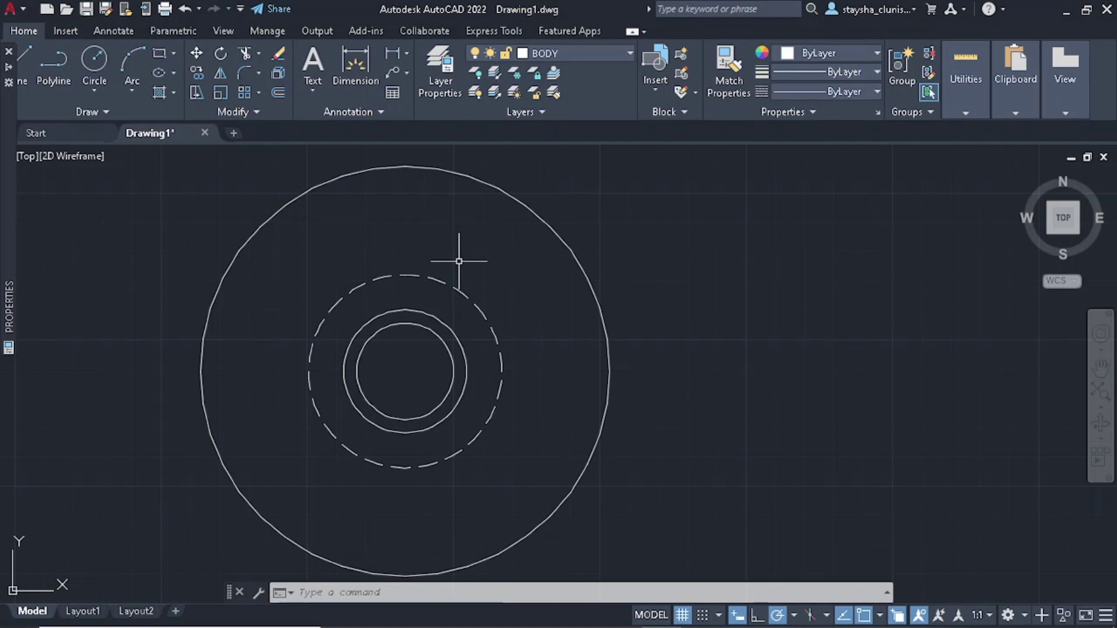
{"action": "type", "text": "c"}
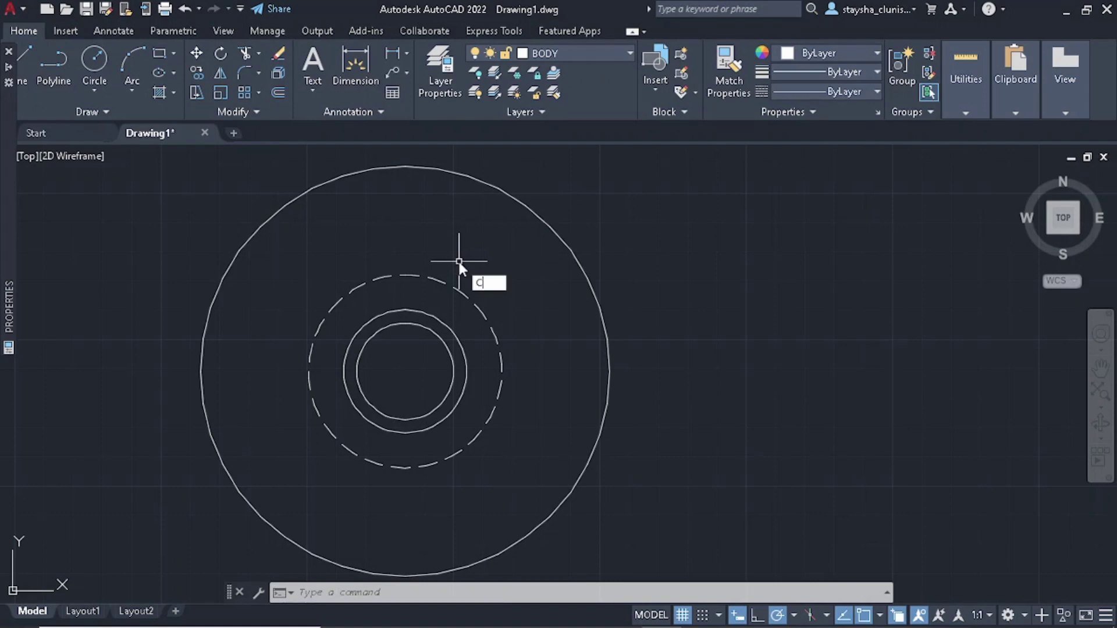
{"action": "key", "text": "Escape"}
{"action": "key", "text": "Escape"}
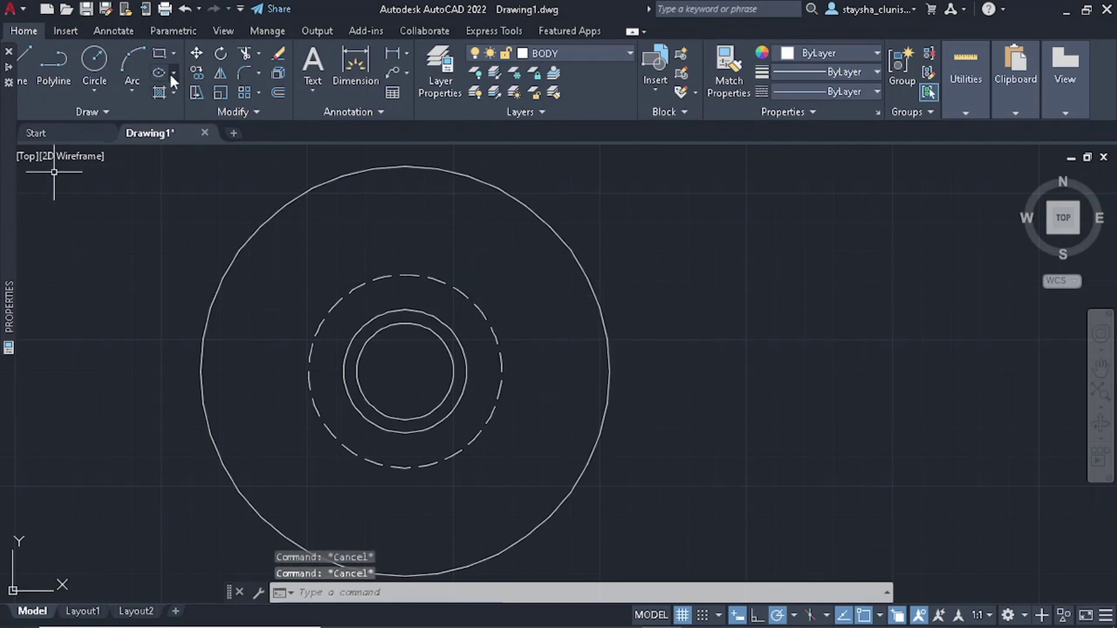
{"action": "left_click", "coordinate": [172, 72]}
{"action": "left_click", "coordinate": [183, 100]}
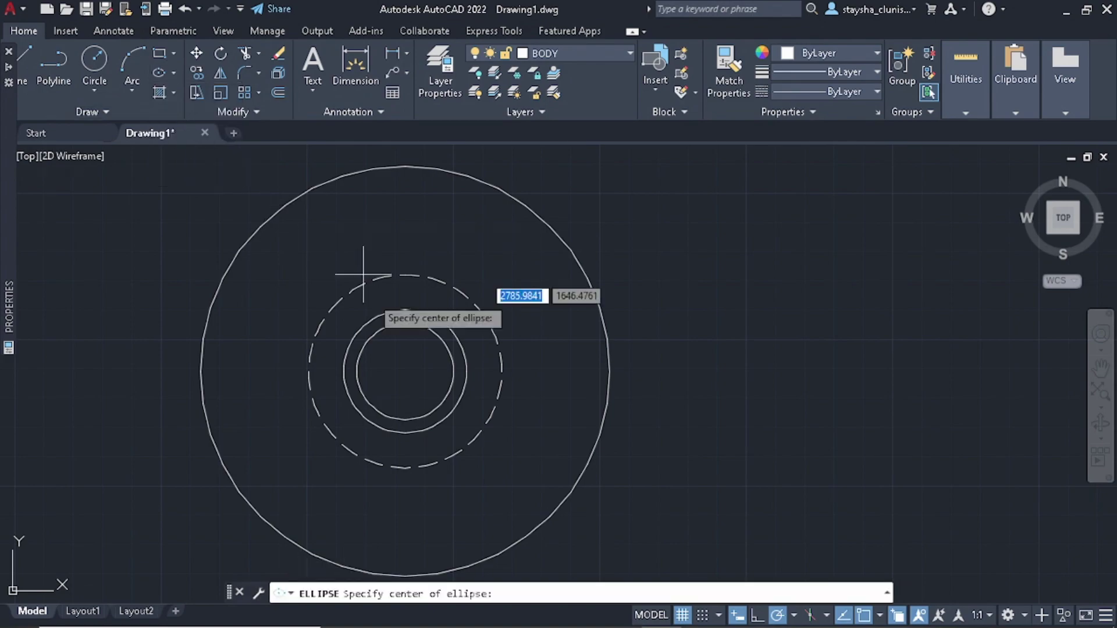
{"action": "key", "text": "alt+Tab"}
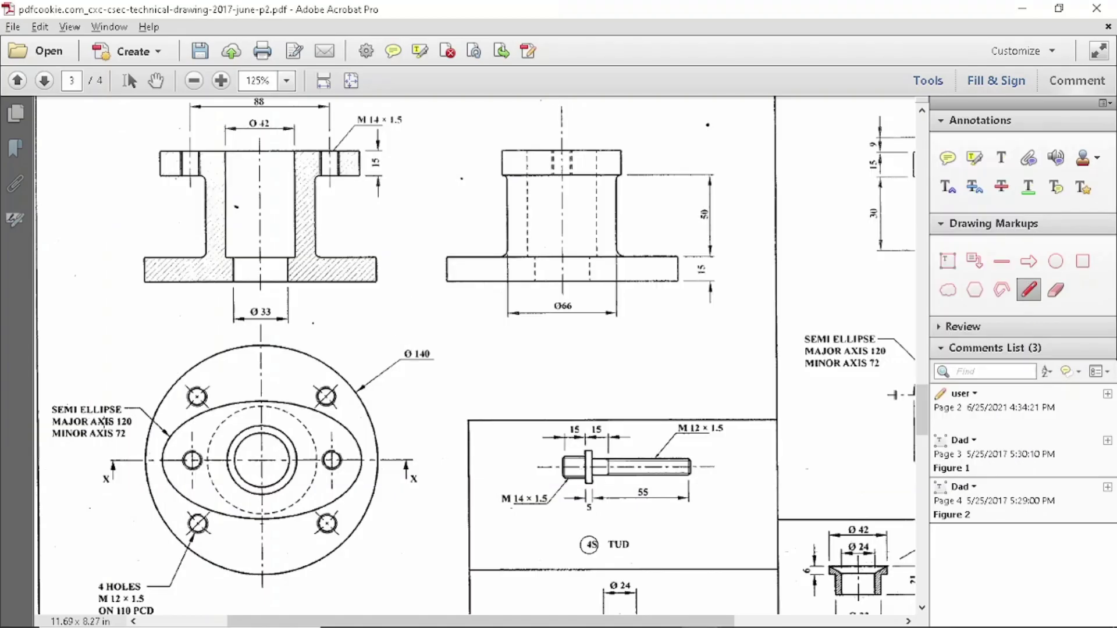
{"action": "key", "text": "alt+Tab"}
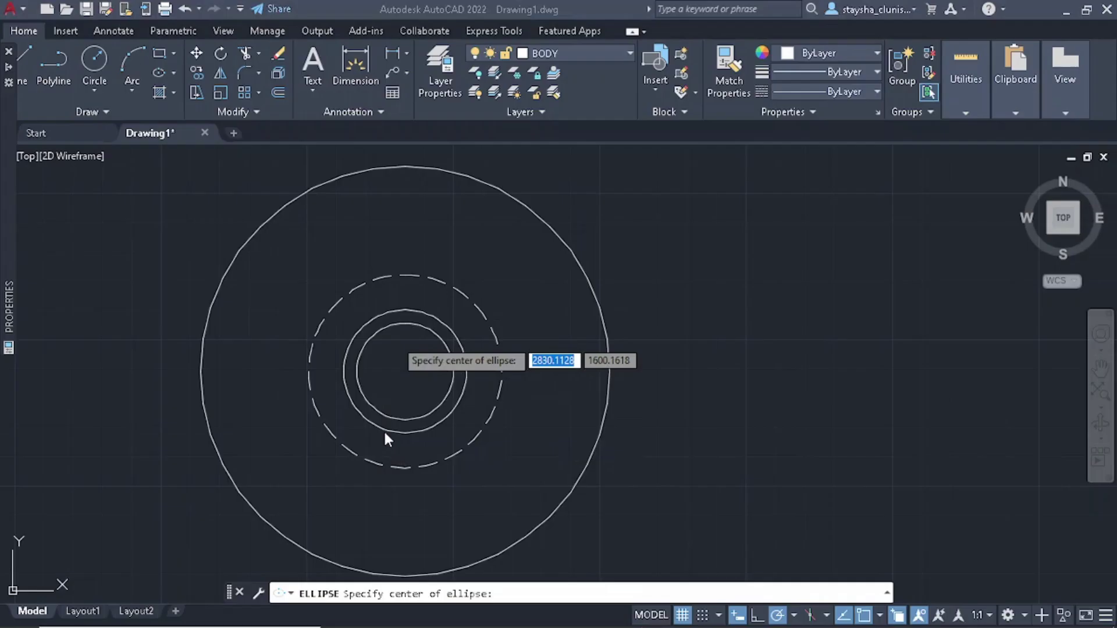
{"action": "left_click", "coordinate": [406, 371]}
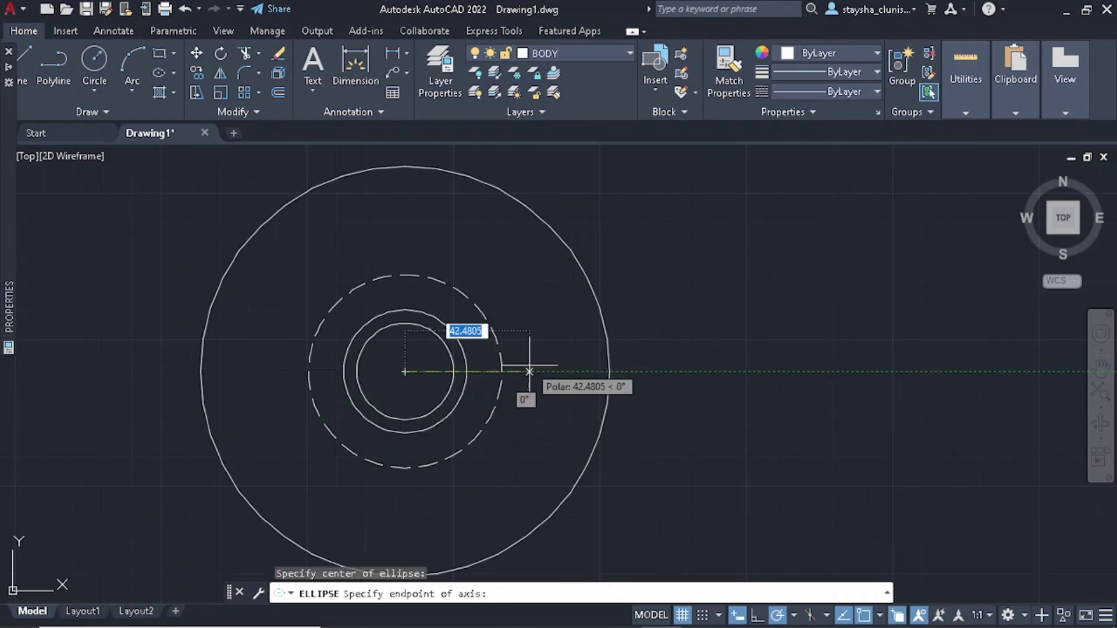
{"action": "type", "text": "60"}
{"action": "key", "text": "Return"}
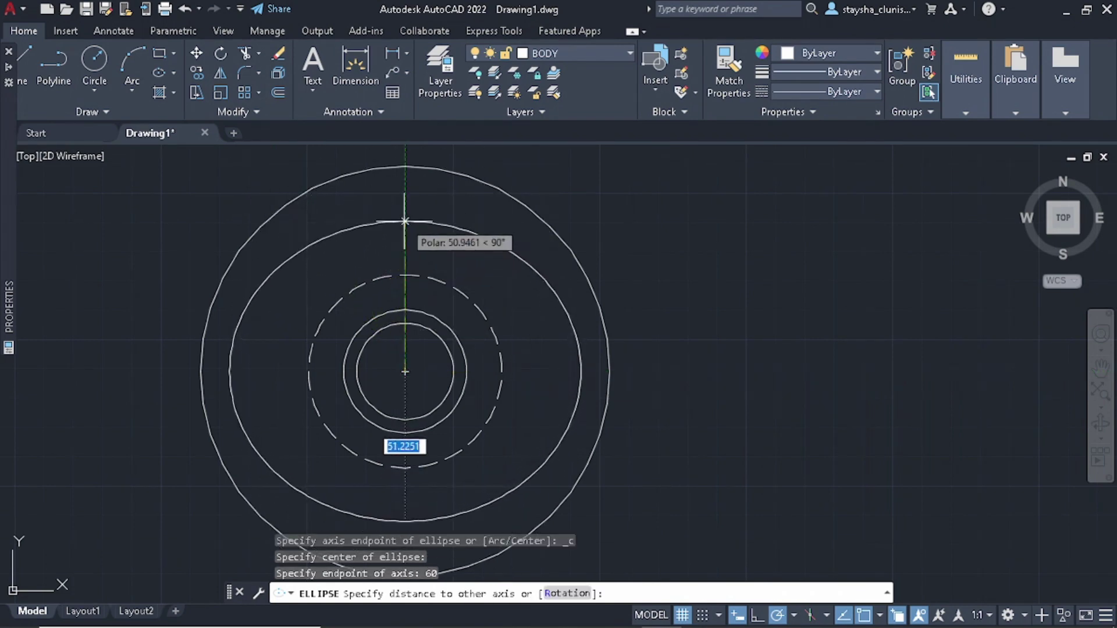
{"action": "type", "text": "3"}
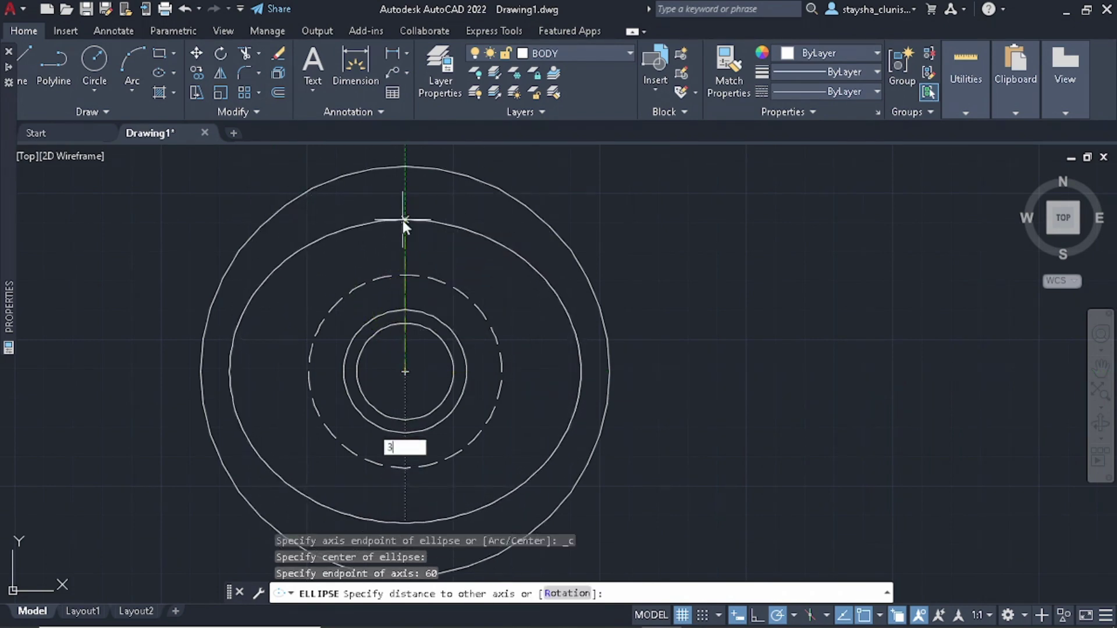
{"action": "type", "text": "6"}
{"action": "key", "text": "Return"}
- Compare the ellipse against the reference drawing PDF in Acrobat
{"action": "key", "text": "alt+Tab"}
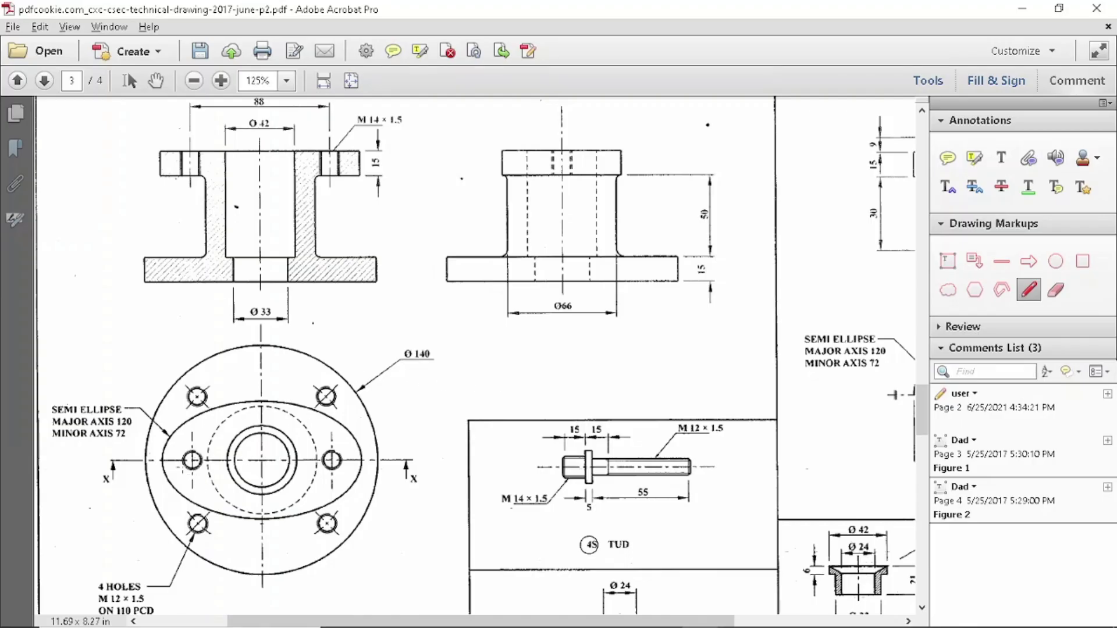
{"action": "key", "text": "alt+Tab"}
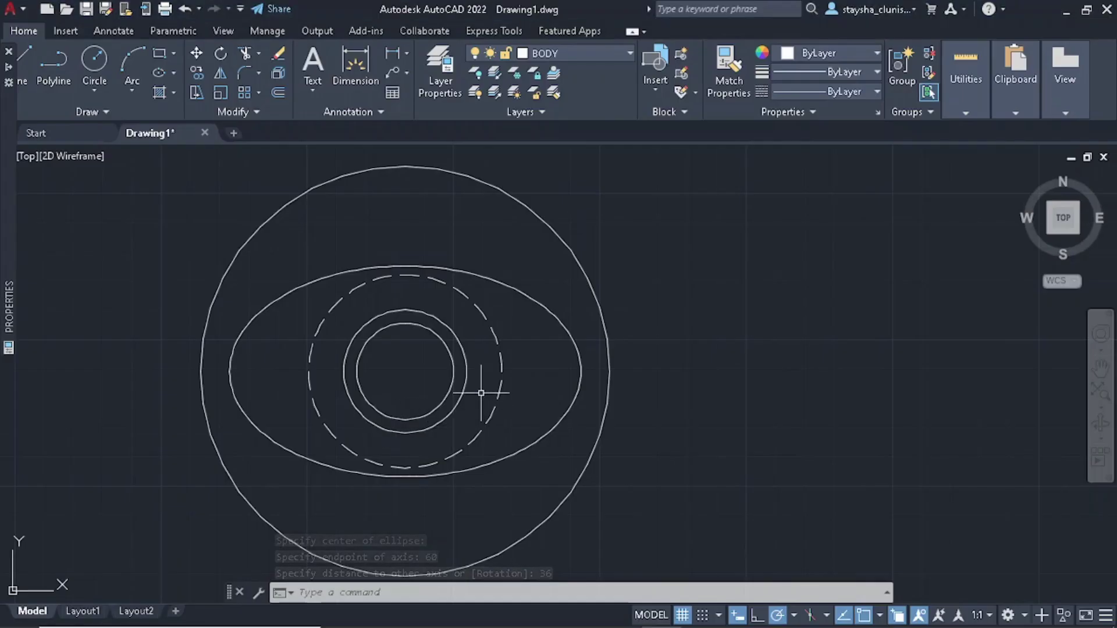
{"action": "key", "text": "alt+Tab"}
{"action": "scroll", "coordinate": [361, 124], "scroll_direction": "up", "scroll_amount": 1}
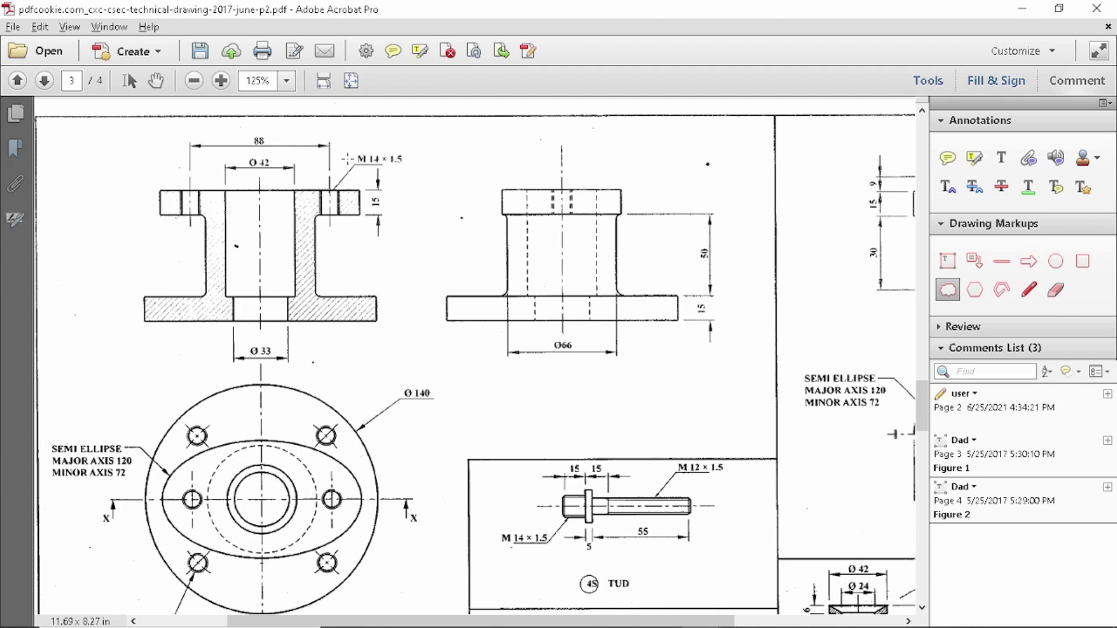
- Draw a cloud markup around the M 14 × 1.5 callout on the PDF
{"action": "left_click", "coordinate": [336, 150]}
{"action": "left_click", "coordinate": [437, 137]}
{"action": "left_click", "coordinate": [381, 206]}
{"action": "double_click", "coordinate": [339, 156]}
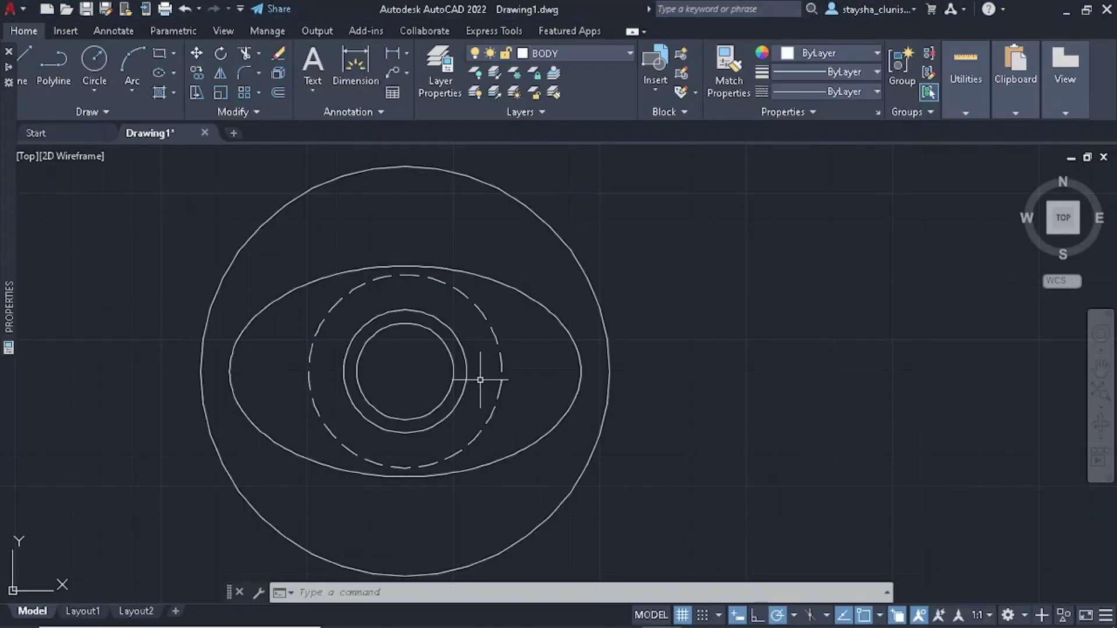
- Draw a 44-unit horizontal construction line from the circles' centre
{"action": "type", "text": "l"}
{"action": "key", "text": "Return"}
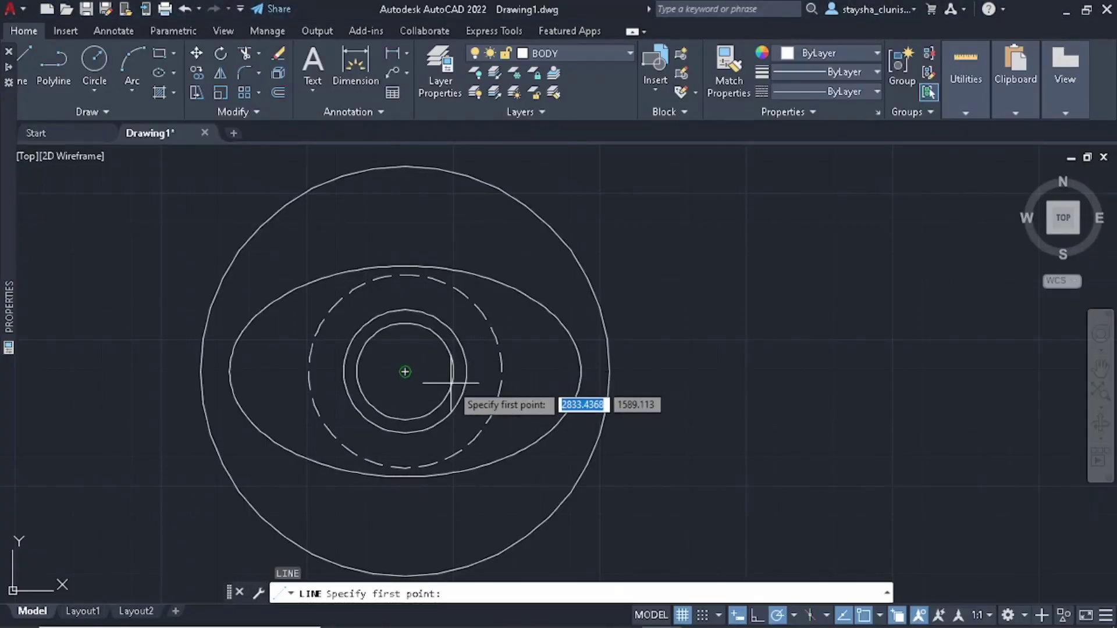
{"action": "left_click", "coordinate": [405, 371]}
{"action": "key", "text": "Escape"}
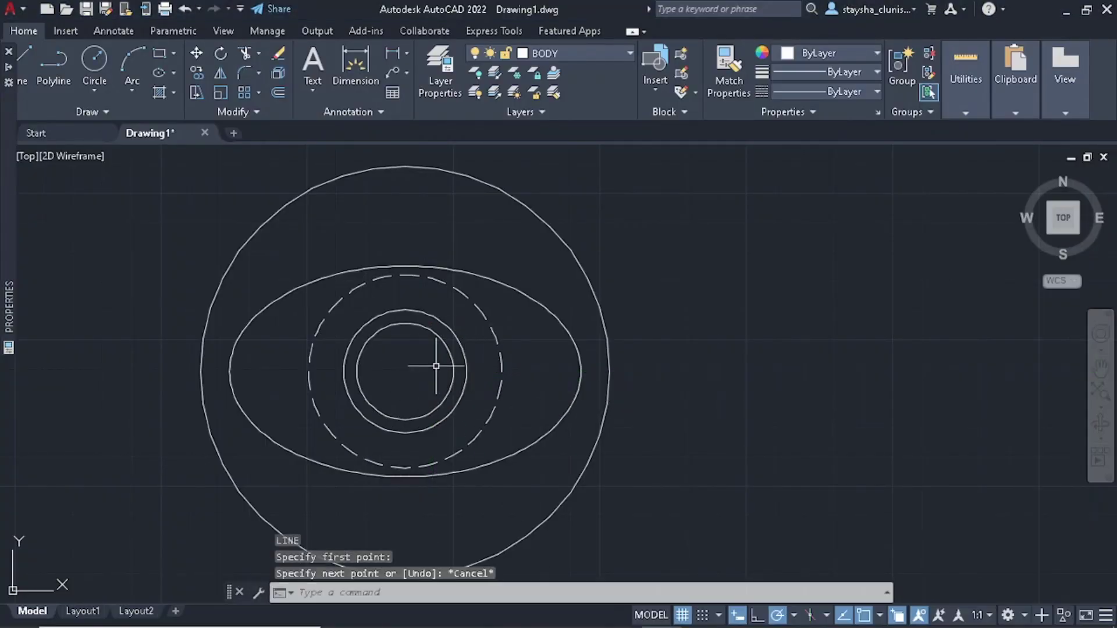
{"action": "key", "text": "Return"}
{"action": "left_click", "coordinate": [405, 371]}
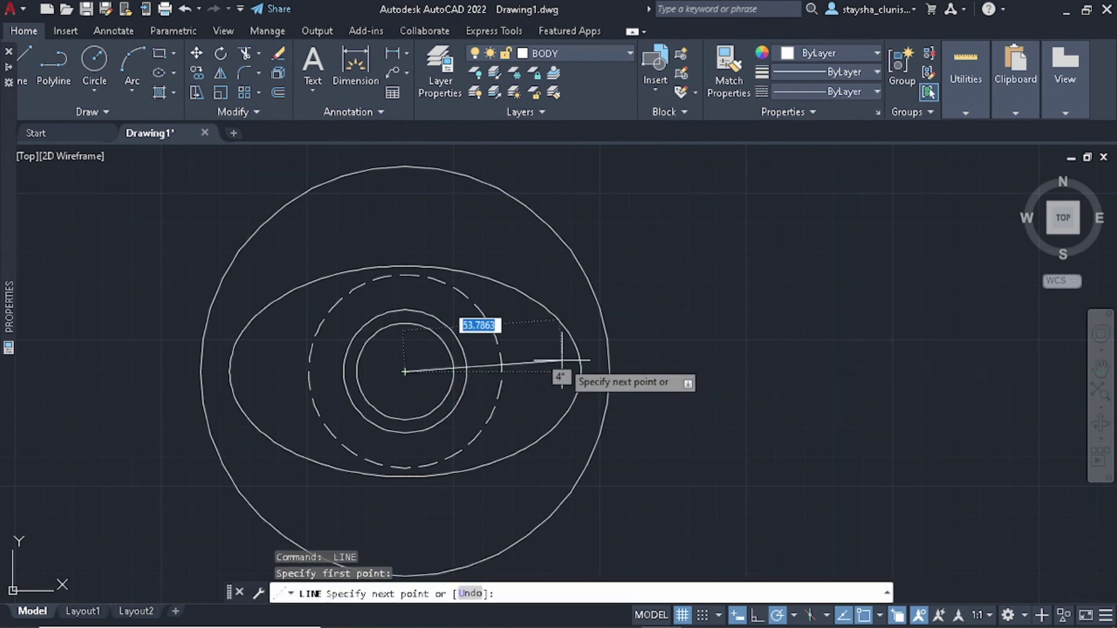
{"action": "type", "text": "44"}
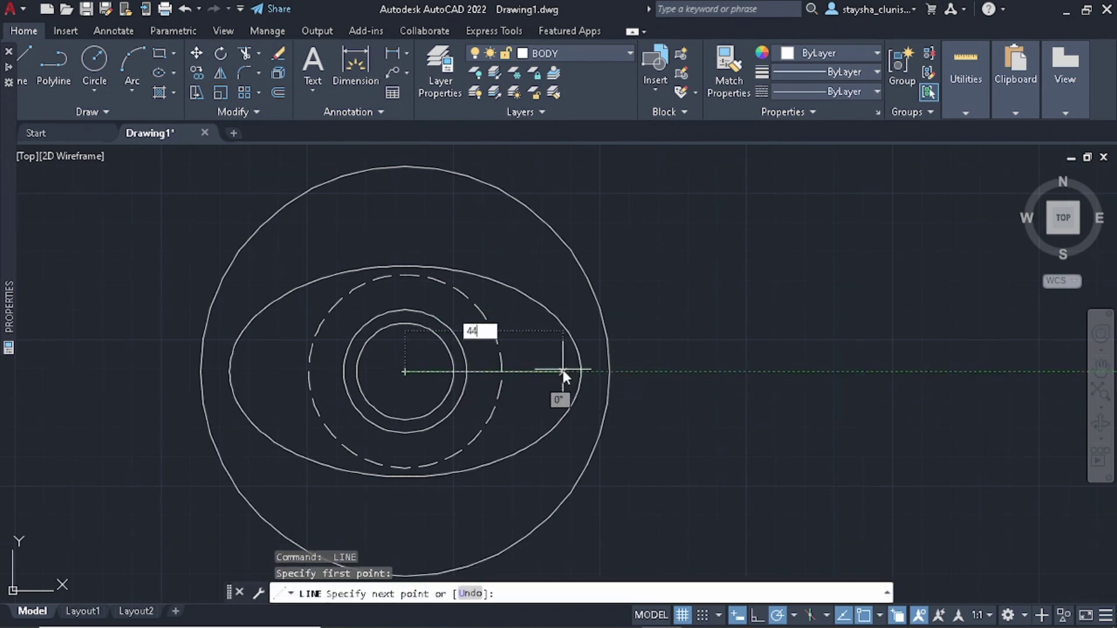
{"action": "key", "text": "Return"}
- Draw a 14-diameter circle at the line's far end and select it
{"action": "key", "text": "Return"}
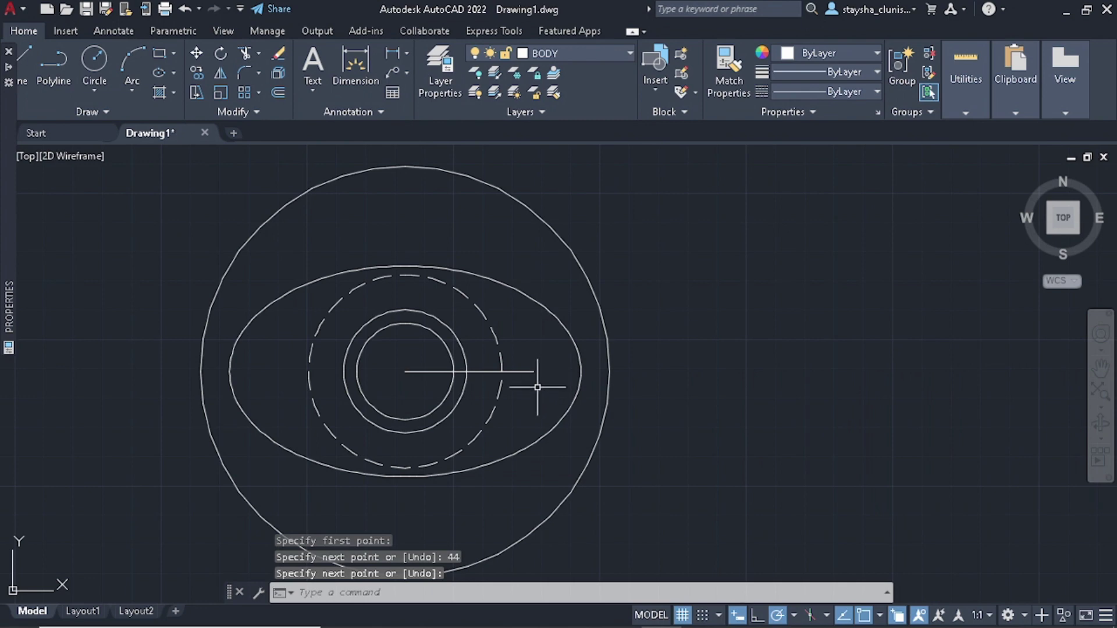
{"action": "type", "text": "c"}
{"action": "key", "text": "Return"}
{"action": "left_click", "coordinate": [533, 372]}
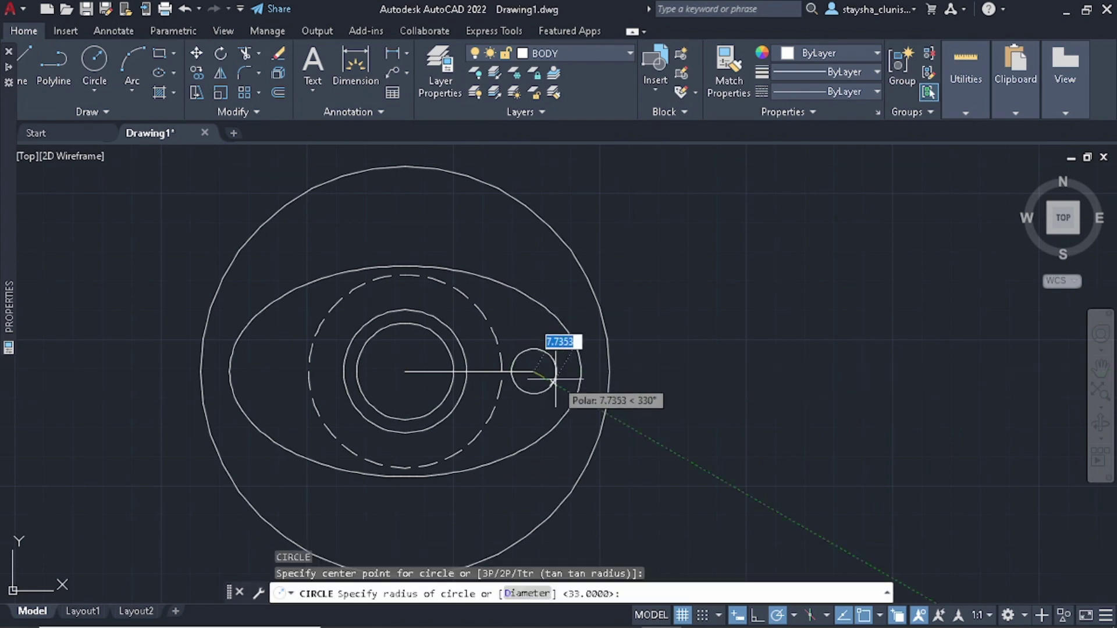
{"action": "type", "text": "D"}
{"action": "key", "text": "Return"}
{"action": "type", "text": "14"}
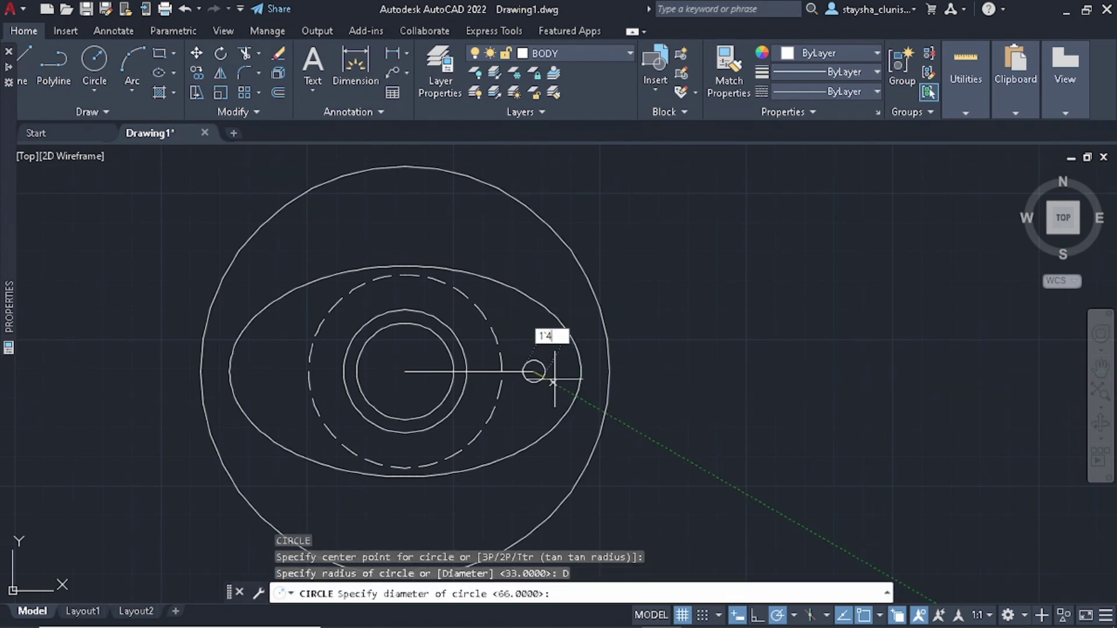
{"action": "key", "text": "BackSpace"}
{"action": "key", "text": "BackSpace"}
{"action": "type", "text": "1"}
{"action": "key", "text": "Return"}
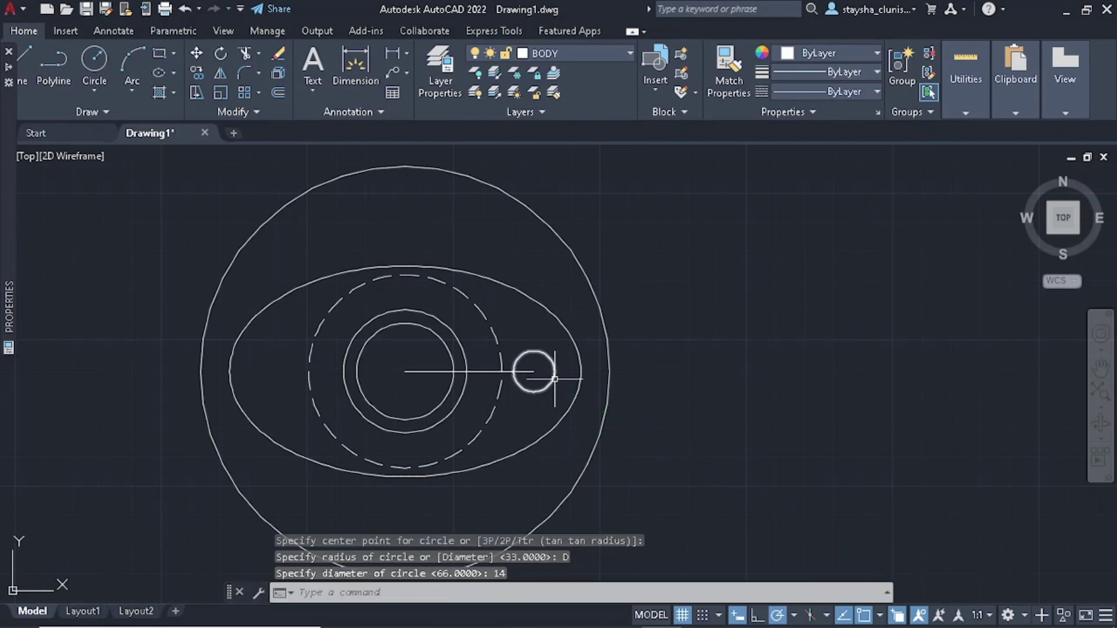
{"action": "left_click", "coordinate": [554, 378]}
{"action": "key", "text": "Escape"}
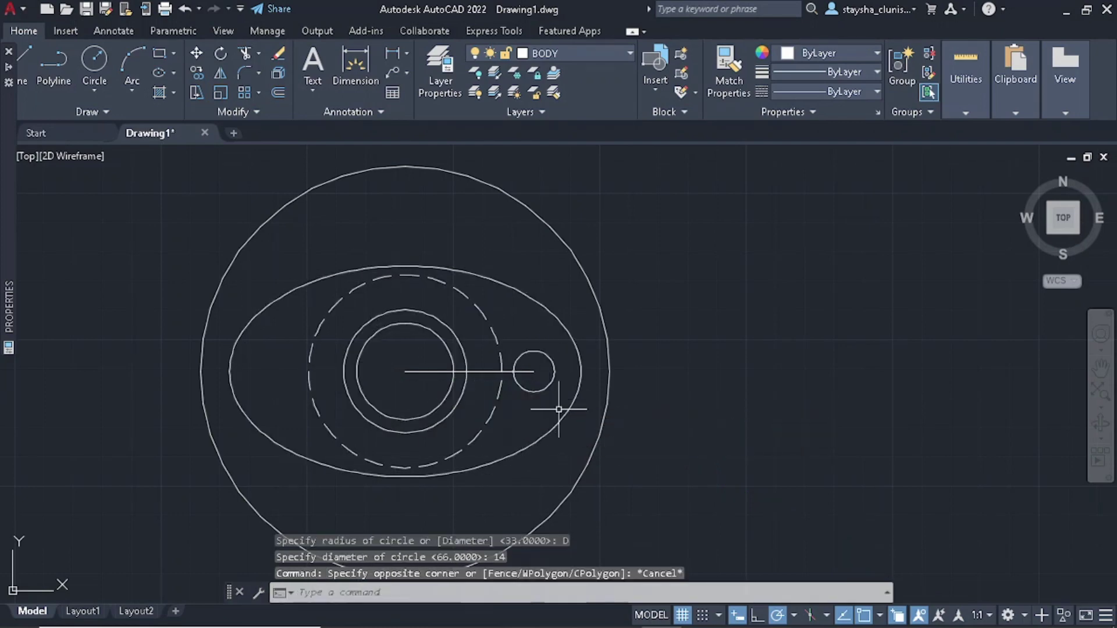
{"action": "key", "text": "Escape"}
{"action": "key", "text": "Escape"}
{"action": "left_click", "coordinate": [554, 376]}
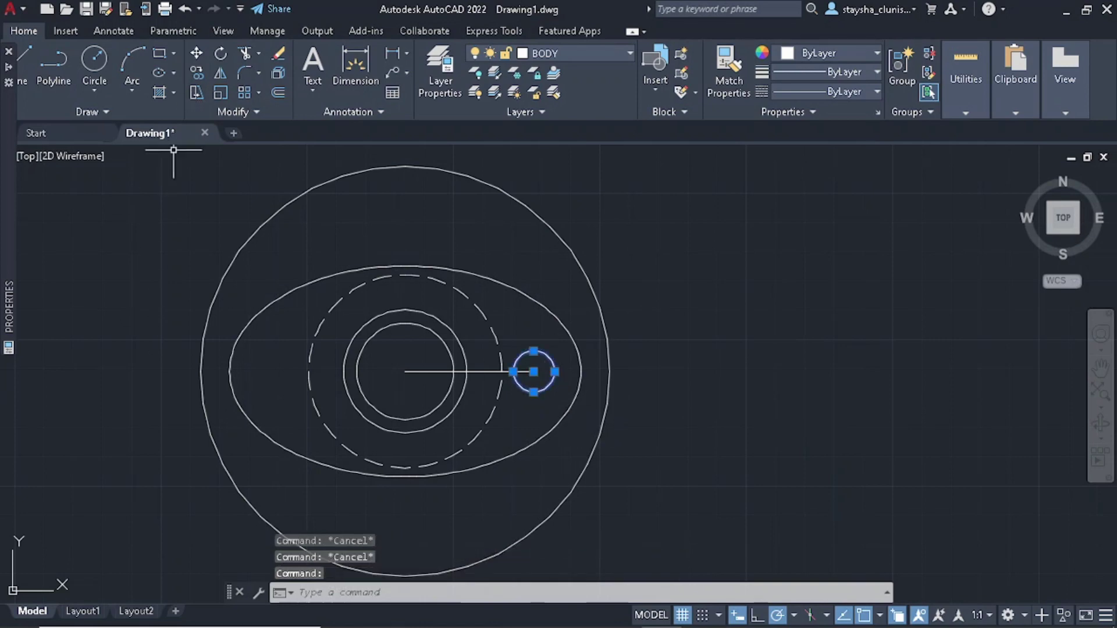
- Mirror the 14-diameter circle about the vertical through the centre, keeping the original
{"action": "left_click", "coordinate": [219, 72]}
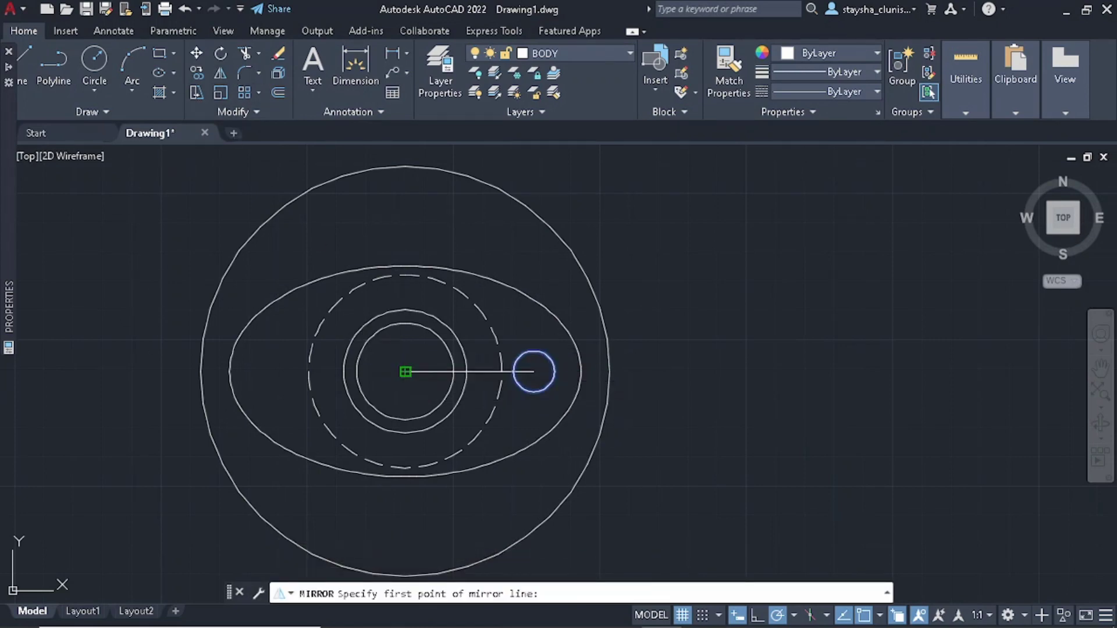
{"action": "left_click", "coordinate": [405, 371]}
{"action": "left_click", "coordinate": [404, 208]}
{"action": "key", "text": "Return"}
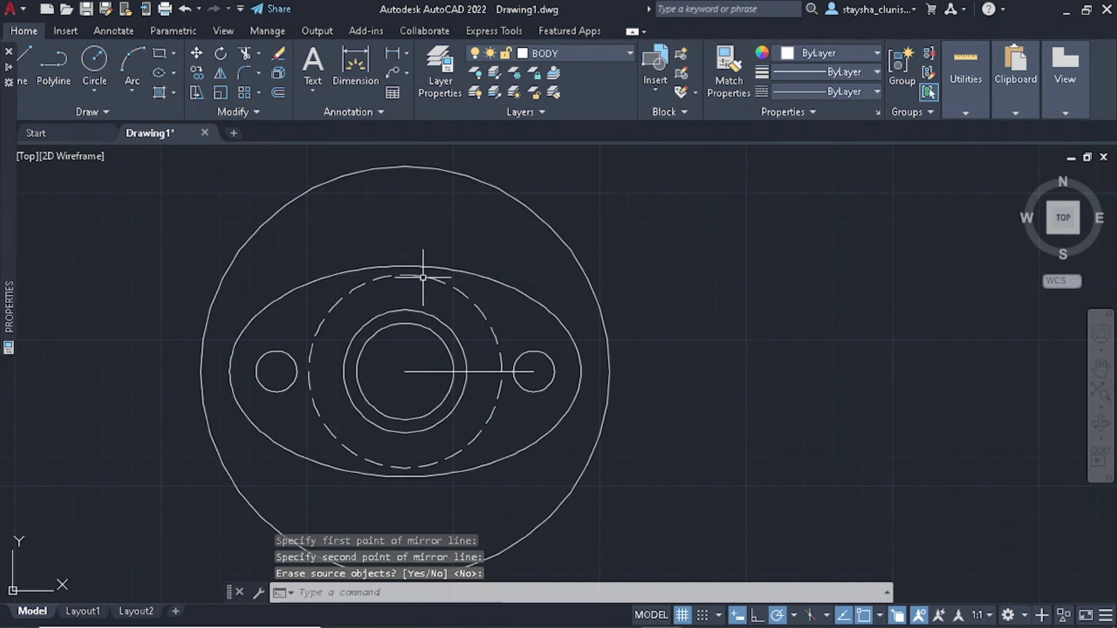
- Erase the horizontal construction line and clear any pending command
{"action": "left_click", "coordinate": [436, 386]}
{"action": "left_click", "coordinate": [428, 367]}
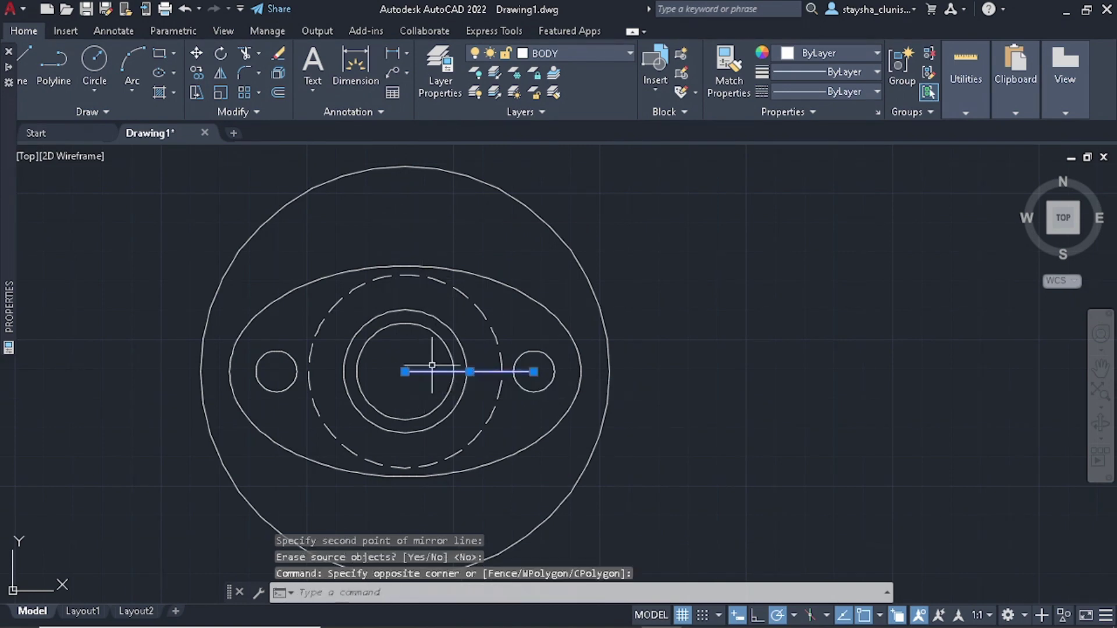
{"action": "key", "text": "Delete"}
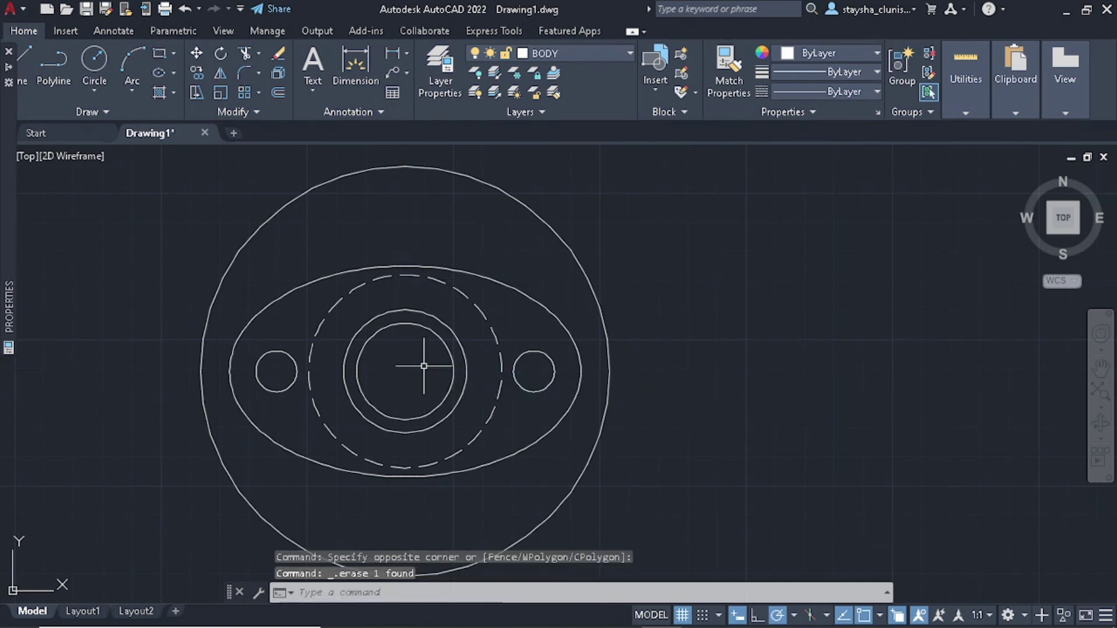
{"action": "type", "text": "c"}
{"action": "key", "text": "Return"}
{"action": "key", "text": "Escape"}
{"action": "key", "text": "Escape"}
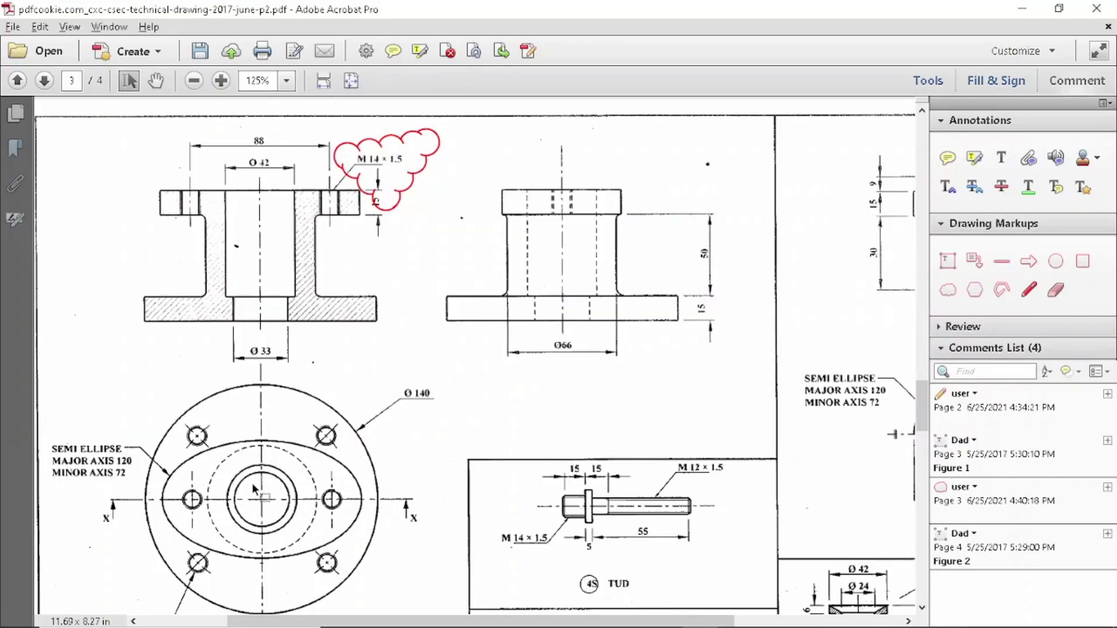
- Zoom the reference PDF in around the right bolt hole's thread circles
{"action": "scroll", "coordinate": [473, 343], "scroll_direction": "up", "scroll_amount": 2, "text": "ctrl"}
{"action": "scroll", "coordinate": [472, 343], "scroll_direction": "up", "scroll_amount": 1, "text": "ctrl"}
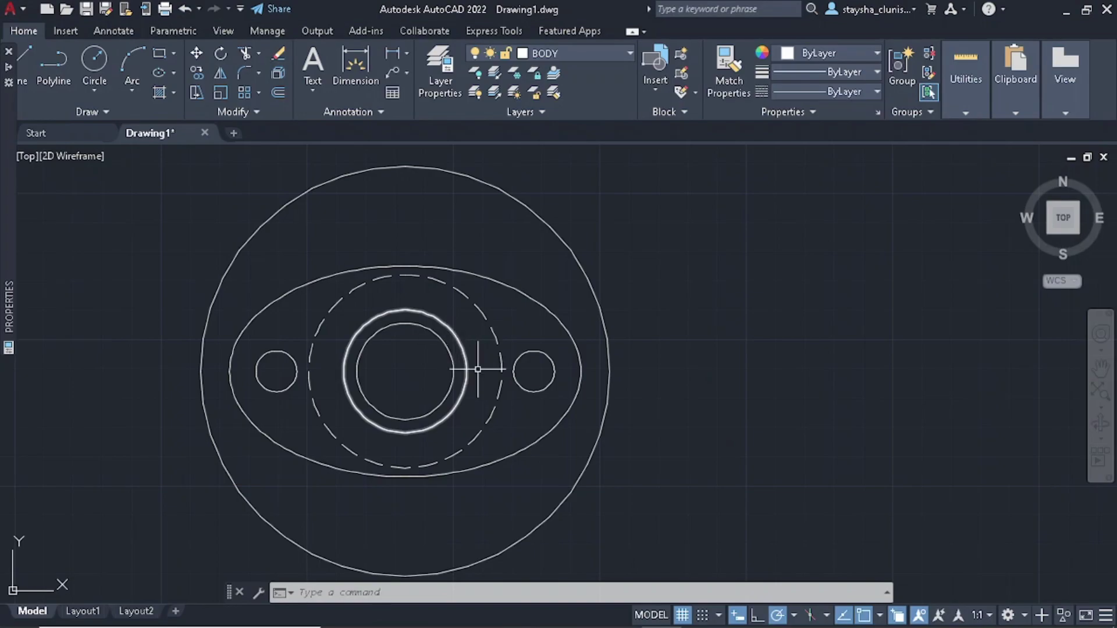
- Cancel the stray circle and offset both bolt hole circles by 1.4
{"action": "scroll", "coordinate": [465, 352], "scroll_direction": "up", "scroll_amount": 4}
{"action": "type", "text": "c"}
{"action": "key", "text": "Return"}
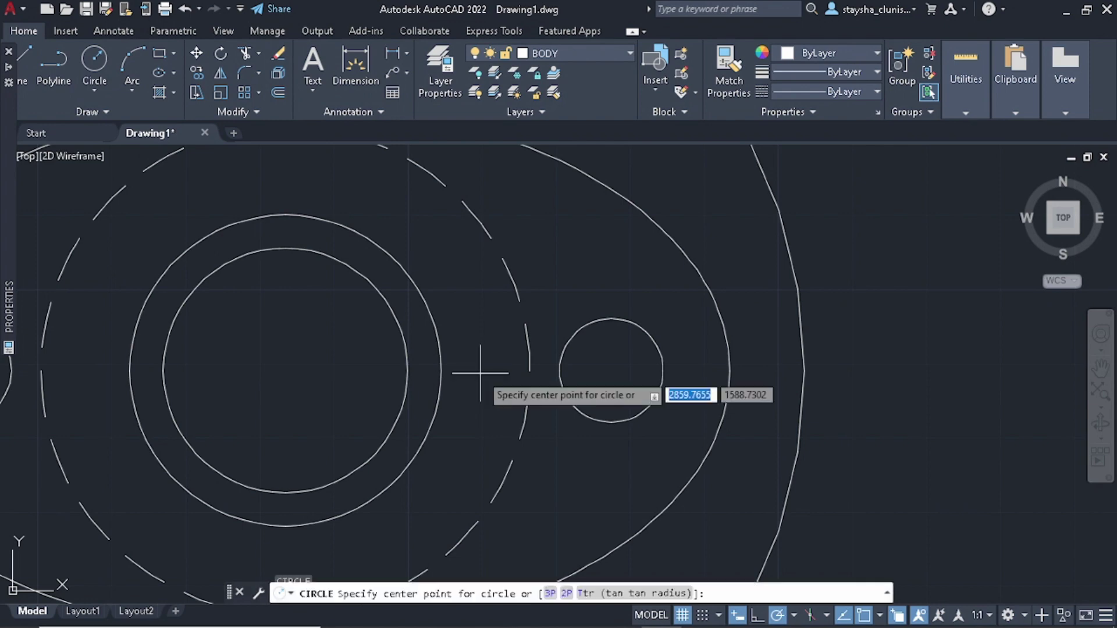
{"action": "key", "text": "Escape"}
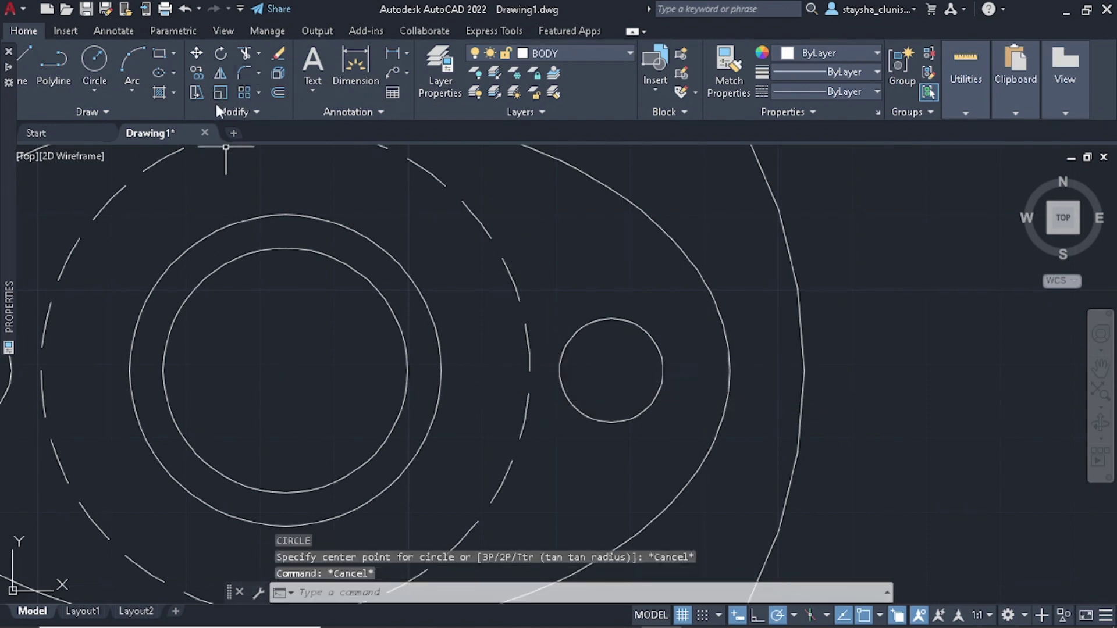
{"action": "left_click", "coordinate": [278, 92]}
{"action": "type", "text": "1"}
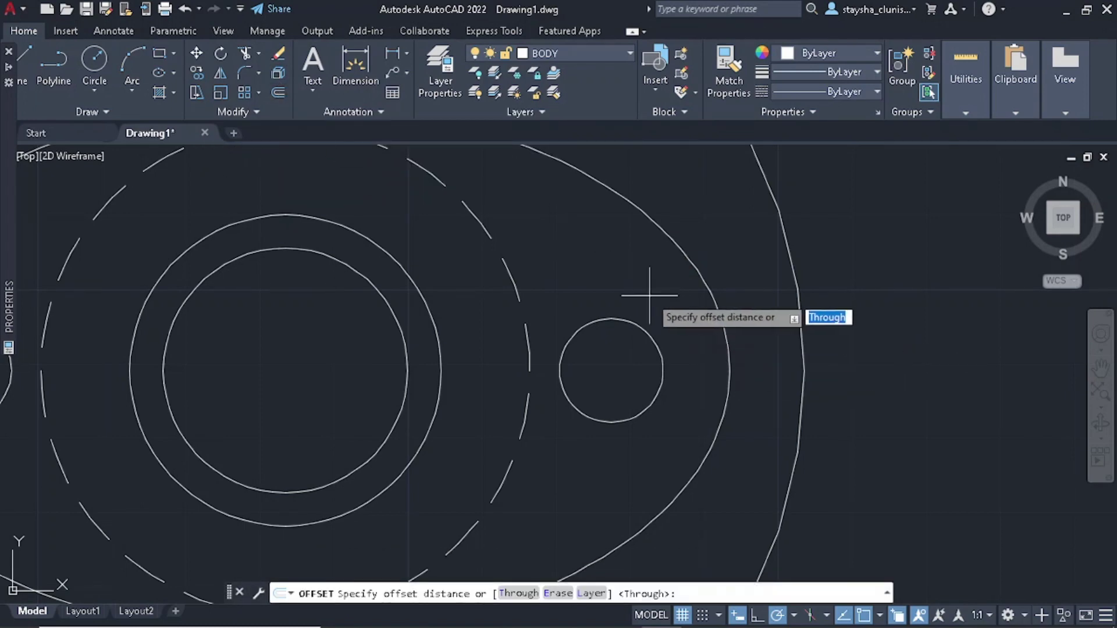
{"action": "type", "text": ".4"}
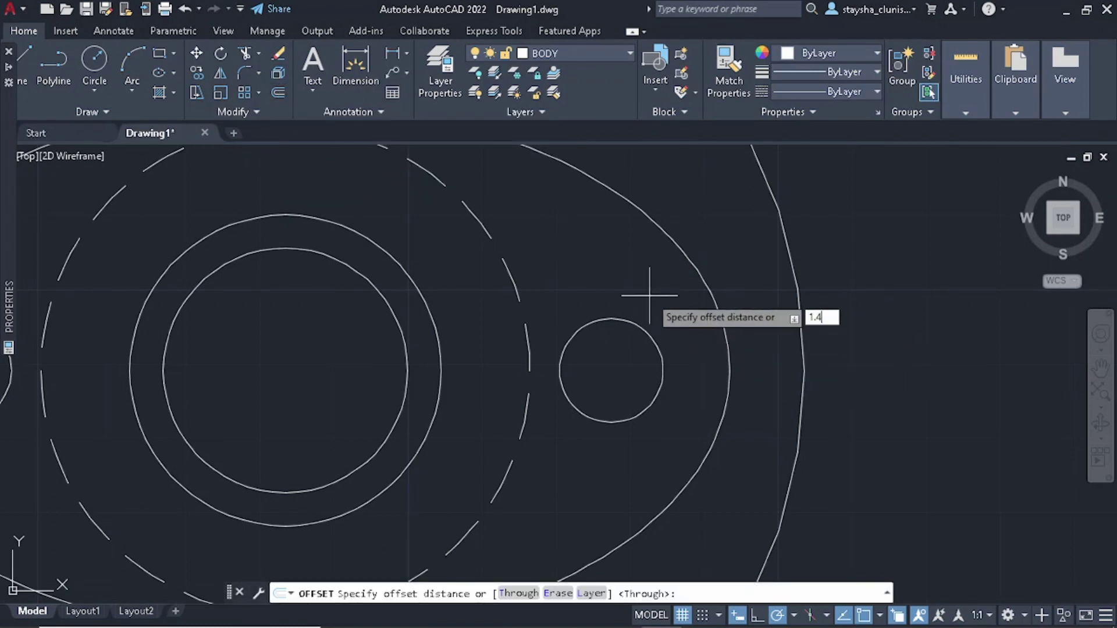
{"action": "key", "text": "Return"}
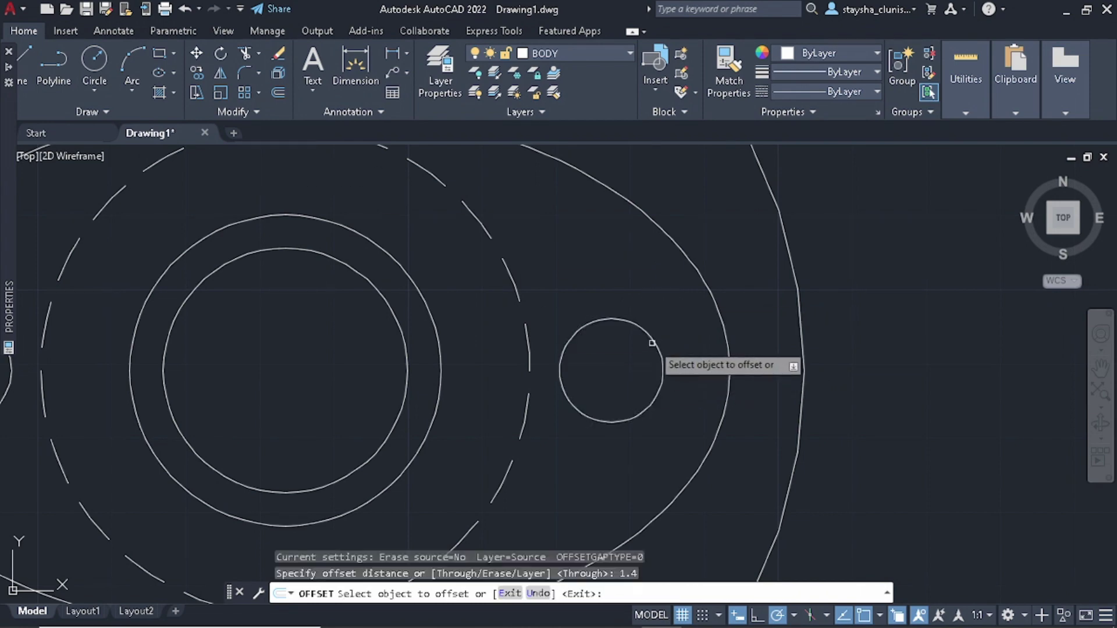
{"action": "left_click", "coordinate": [656, 343]}
{"action": "left_click", "coordinate": [607, 373]}
{"action": "scroll", "coordinate": [689, 356], "scroll_direction": "down", "scroll_amount": 2}
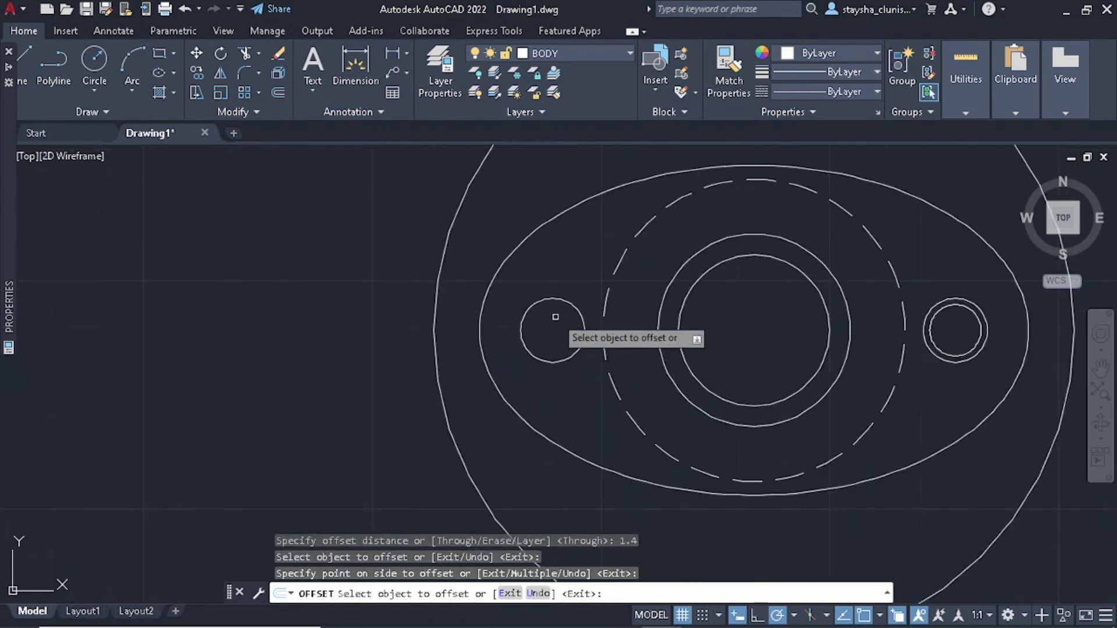
{"action": "left_click", "coordinate": [557, 299]}
{"action": "left_click", "coordinate": [567, 320]}
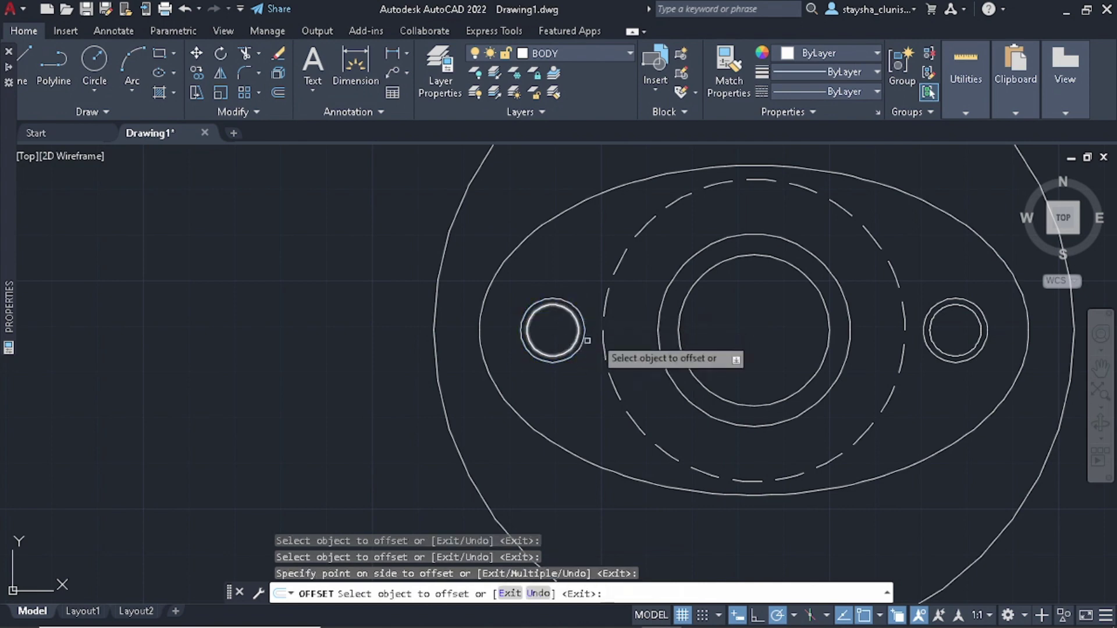
{"action": "scroll", "coordinate": [728, 327], "scroll_direction": "down", "scroll_amount": 2}
{"action": "scroll", "coordinate": [498, 334], "scroll_direction": "up", "scroll_amount": 2}
{"action": "key", "text": "Escape"}
- Select the inner circles of the right and left holes, then clear the selection
{"action": "left_click", "coordinate": [465, 315]}
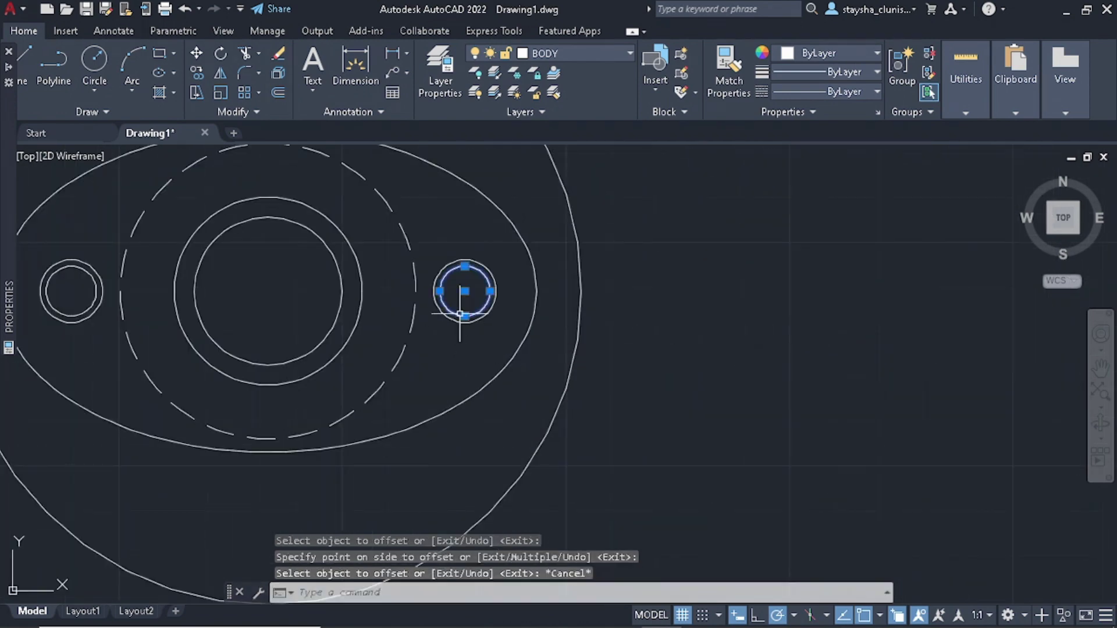
{"action": "left_click", "coordinate": [83, 306]}
{"action": "left_click", "coordinate": [82, 308]}
{"action": "left_click", "coordinate": [82, 309]}
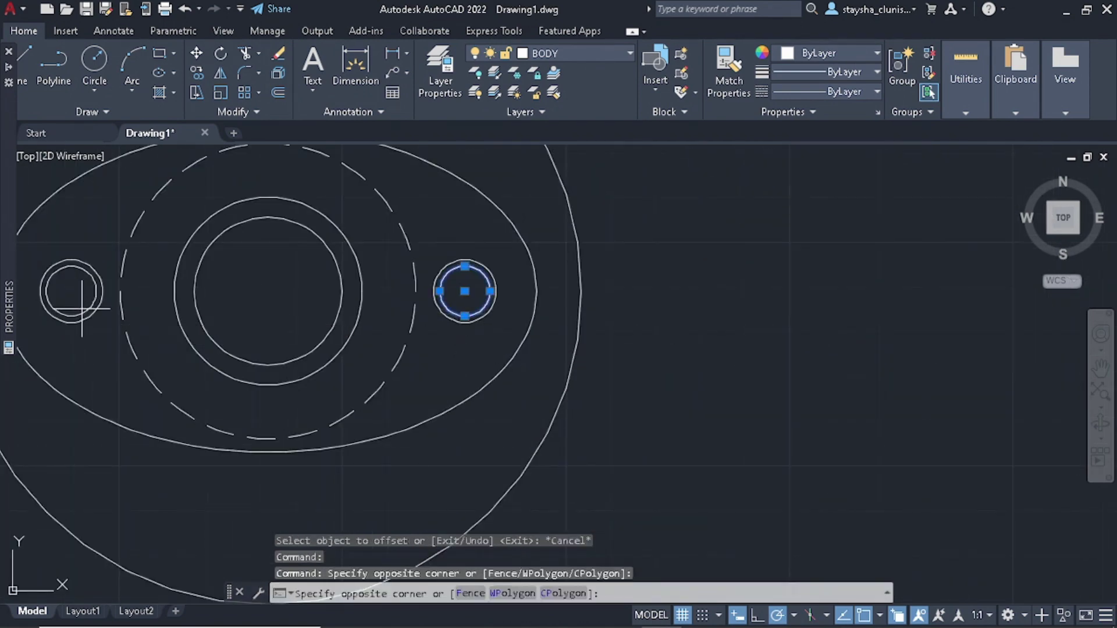
{"action": "left_click", "coordinate": [81, 312]}
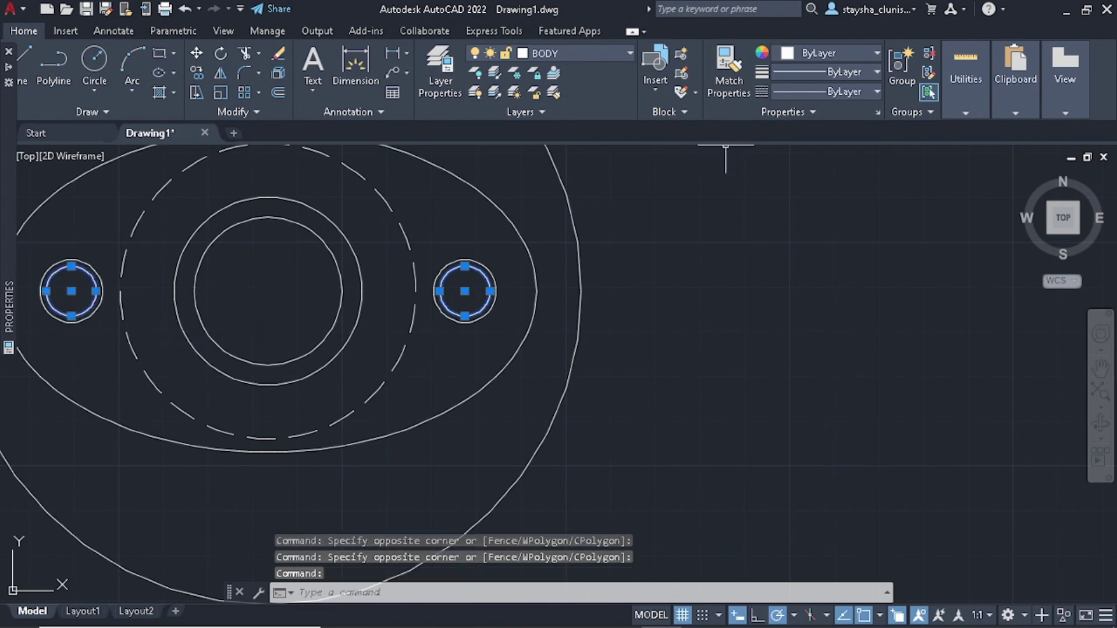
{"action": "key", "text": "Escape"}
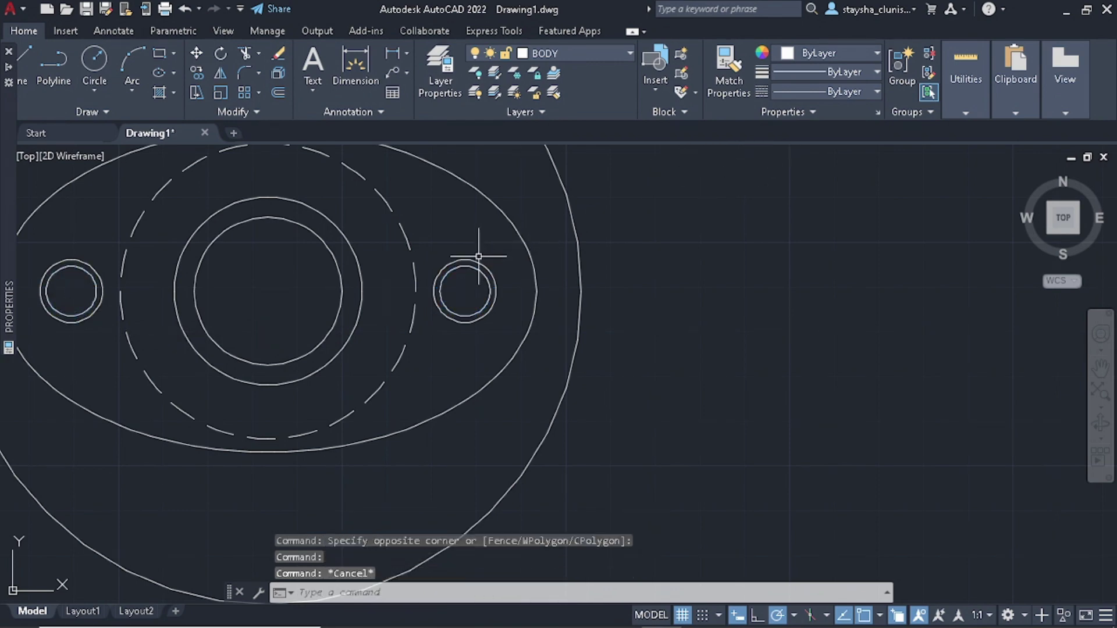
{"action": "left_click", "coordinate": [447, 309]}
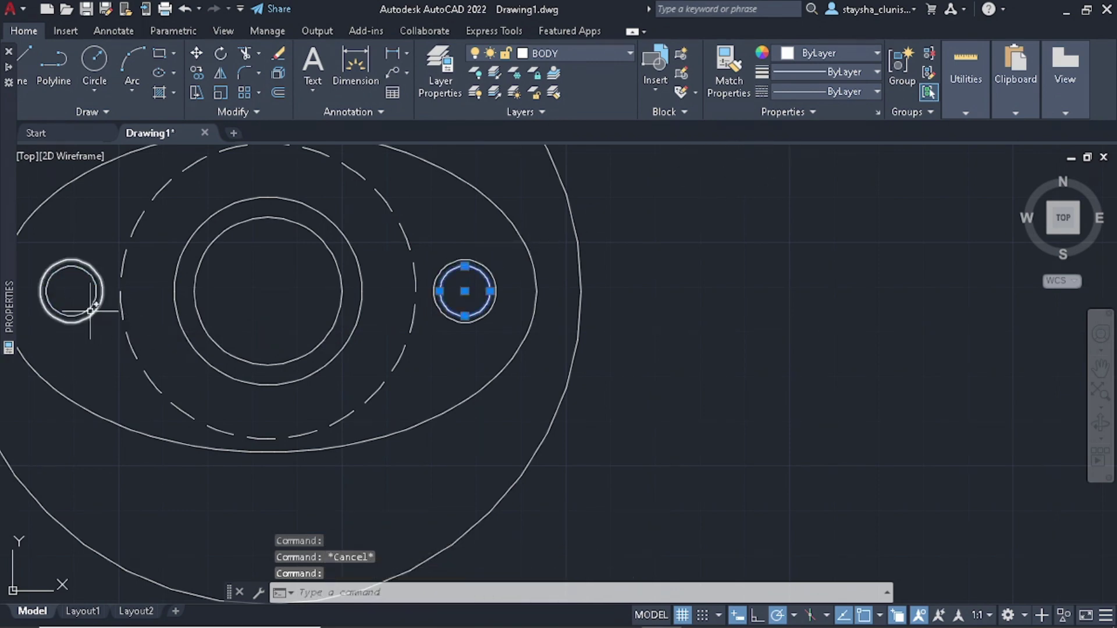
{"action": "left_click", "coordinate": [82, 313]}
{"action": "key", "text": "Escape"}
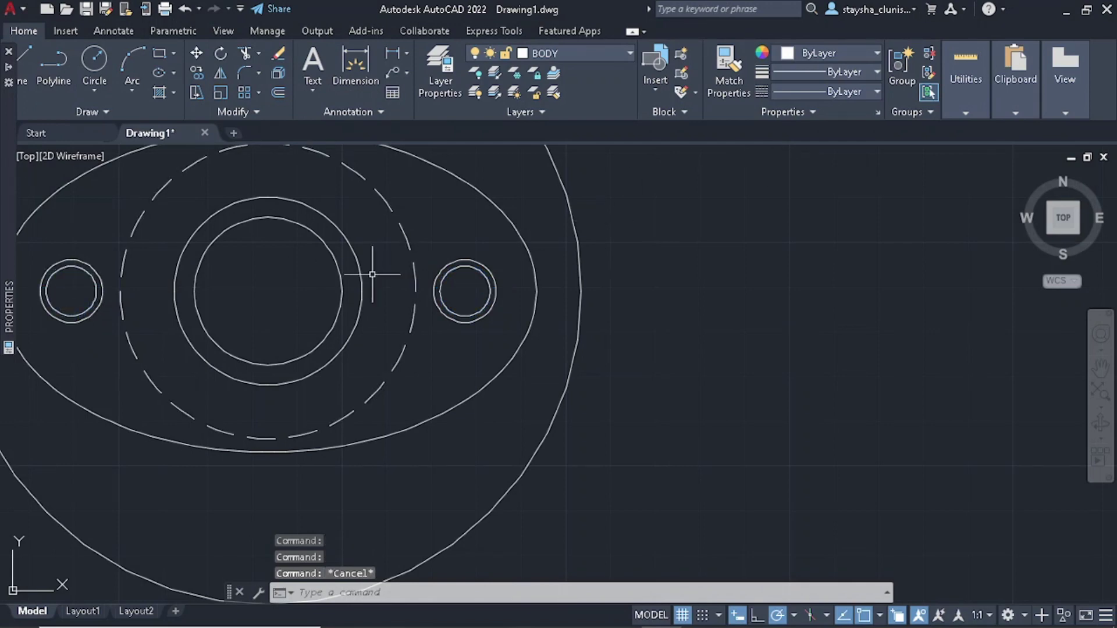
- Set both bolt holes' outer circles to the HIDDEN linetype
{"action": "left_click", "coordinate": [451, 263]}
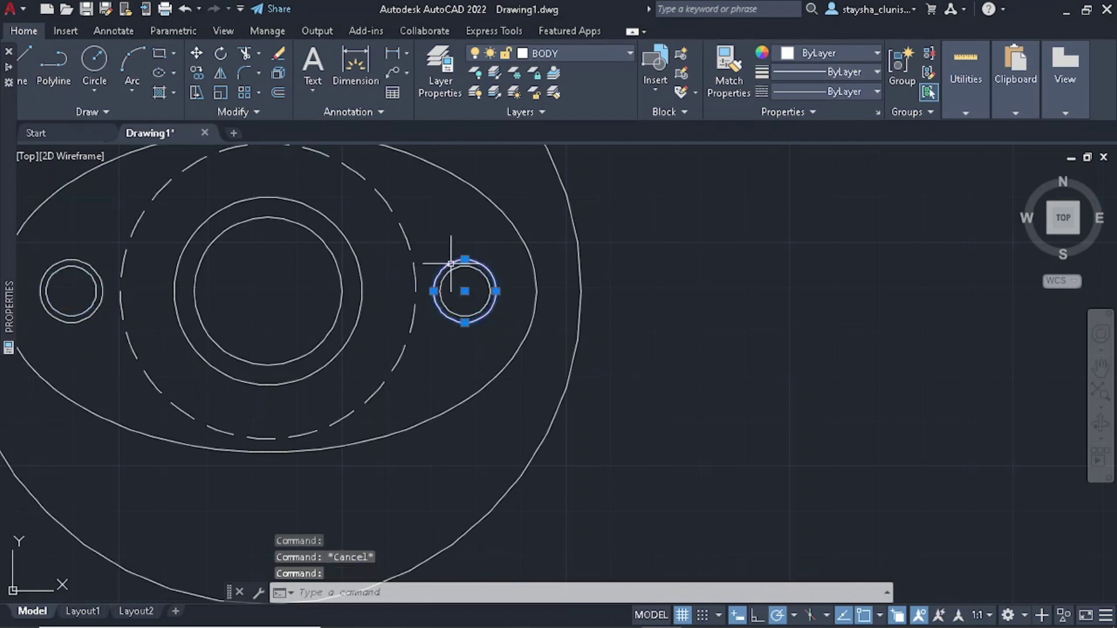
{"action": "left_click", "coordinate": [95, 269]}
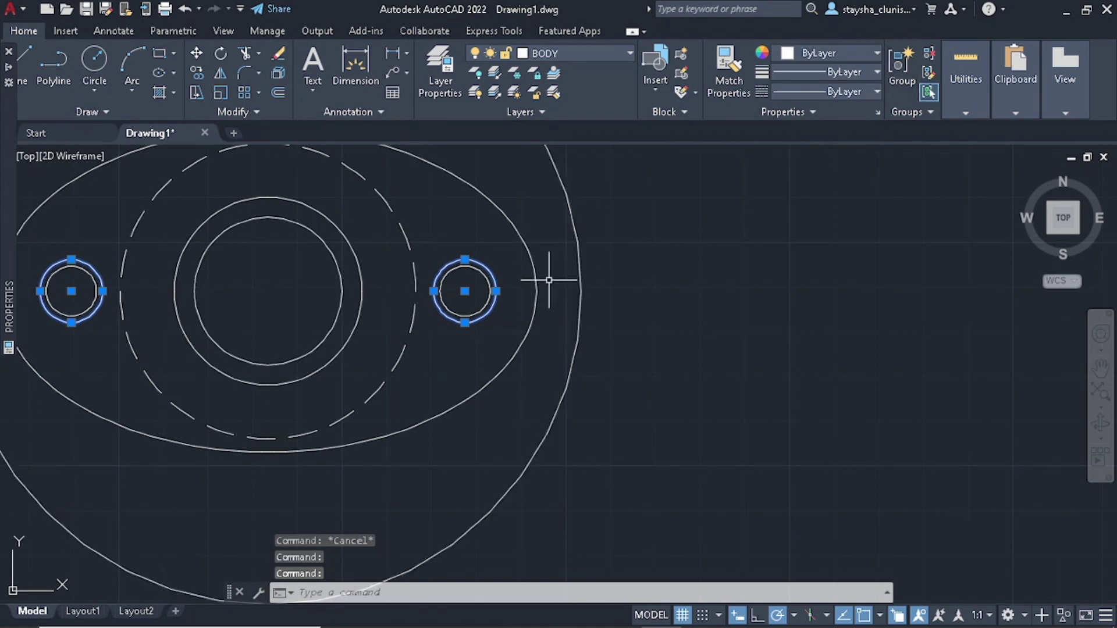
{"action": "left_click", "coordinate": [820, 95]}
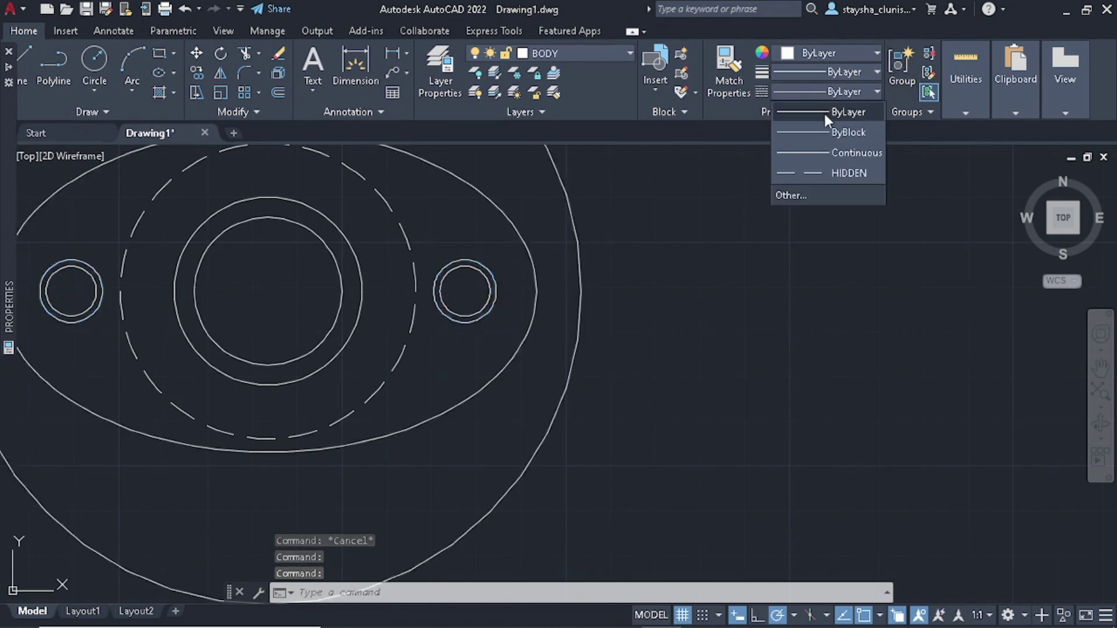
{"action": "left_click", "coordinate": [839, 169]}
- Check the reference PDF drawing, then bring the Notepad notes to the front
{"action": "scroll", "coordinate": [764, 313], "scroll_direction": "down", "scroll_amount": 3}
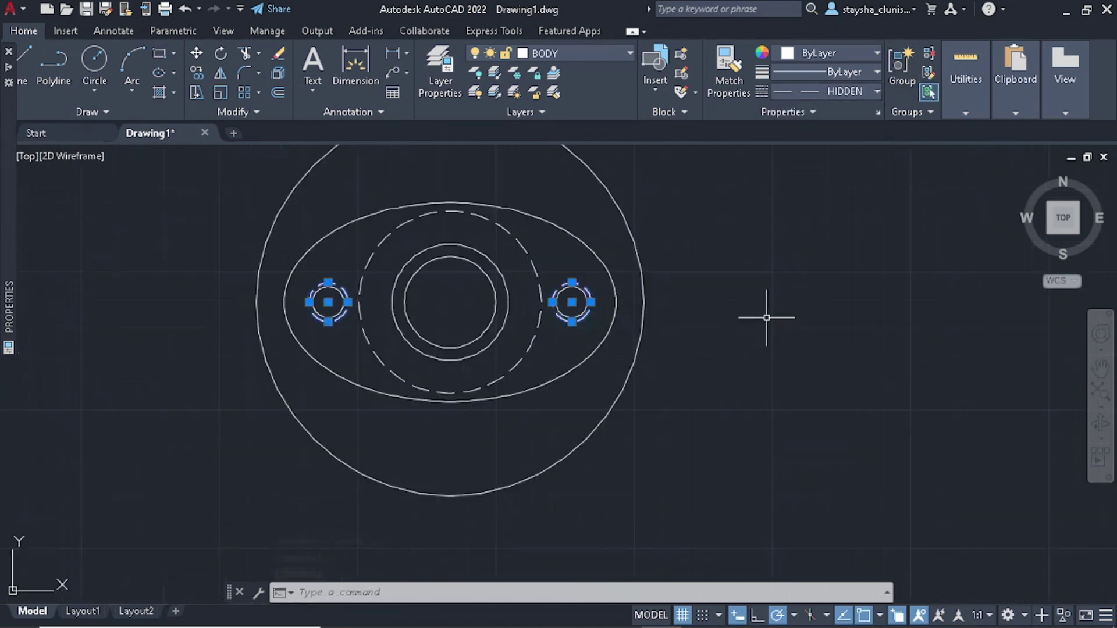
{"action": "key", "text": "alt+Tab"}
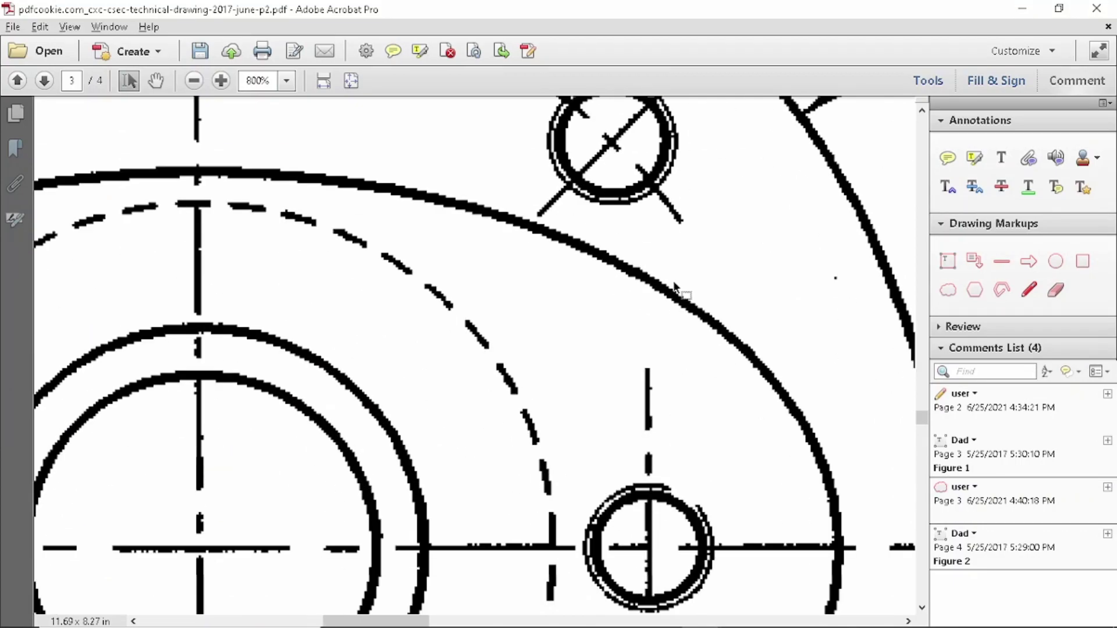
{"action": "scroll", "coordinate": [673, 278], "scroll_direction": "down", "scroll_amount": 3, "text": "ctrl"}
{"action": "scroll", "coordinate": [596, 288], "scroll_direction": "down", "scroll_amount": 2, "text": "ctrl"}
{"action": "key", "text": "alt+Tab"}
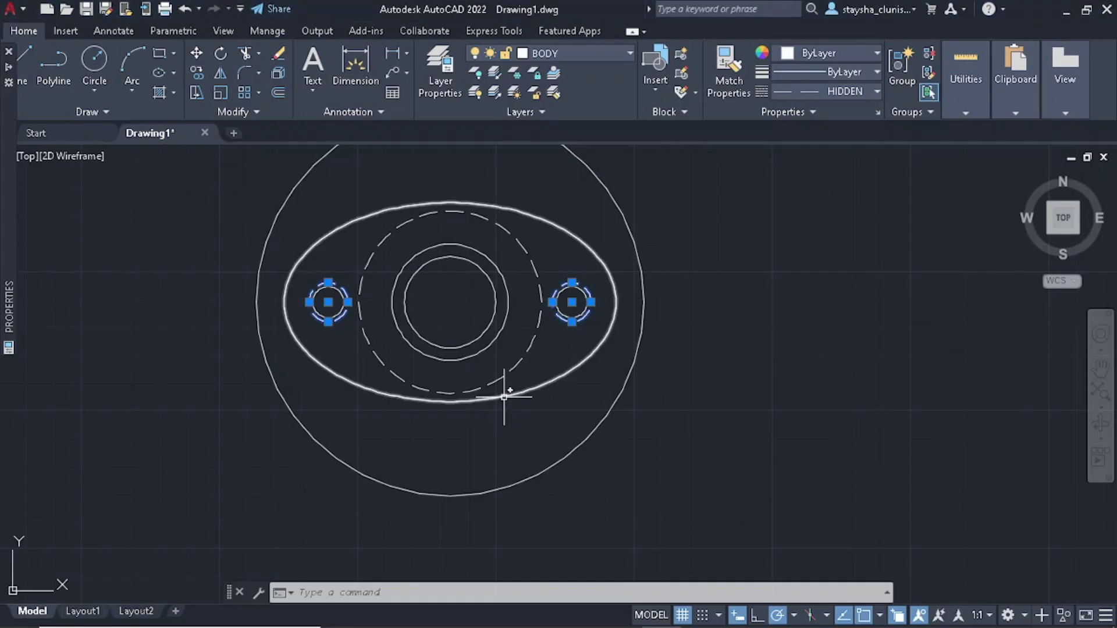
{"action": "key", "text": "alt+Tab"}
{"action": "key", "text": "Tab"}
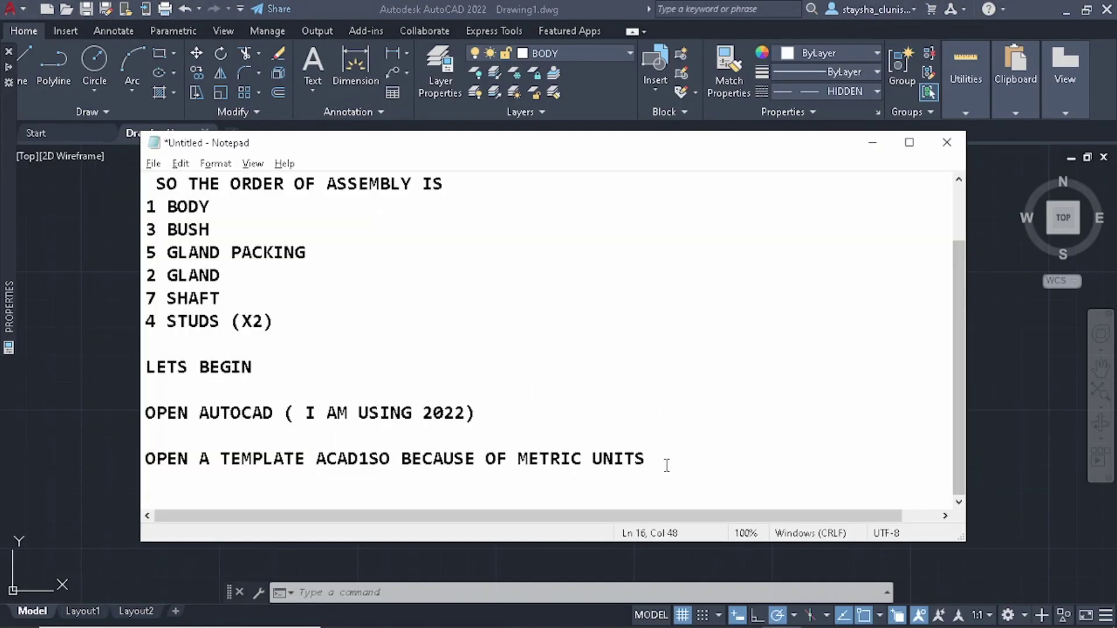
- Add a note about the four M12 holes' circle diameter, ending 'BY RULE IS'
{"action": "key", "text": "Return"}
{"action": "key", "text": "Return"}
{"action": "type", "text": "nOW "}
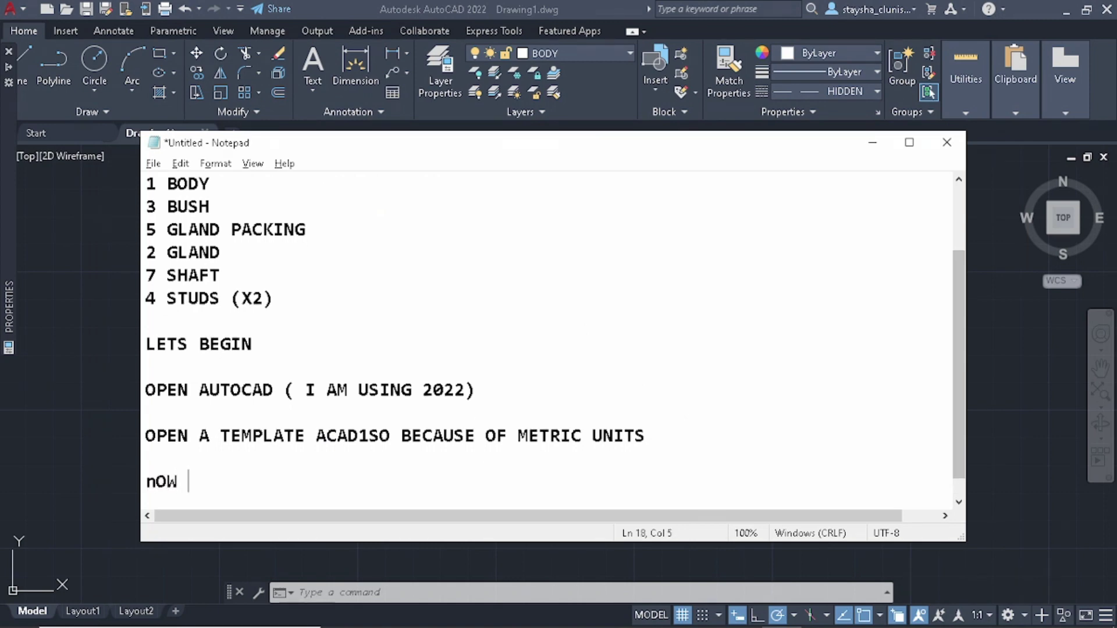
{"action": "type", "text": "W F"}
{"action": "type", "text": "OR THE FOU"}
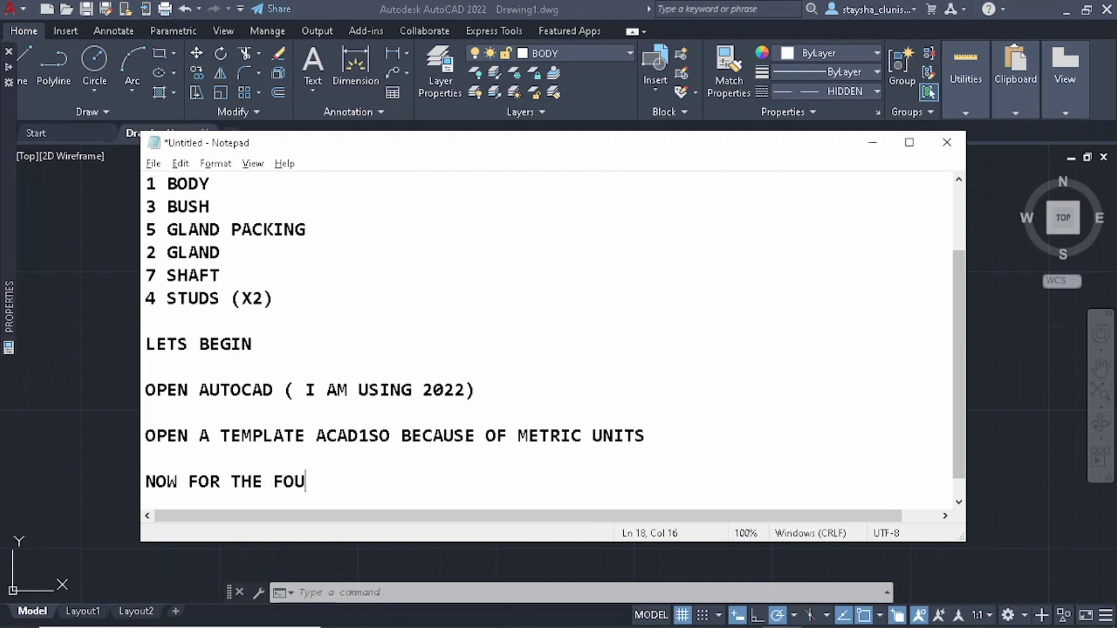
{"action": "type", "text": "R HOLES (M12"}
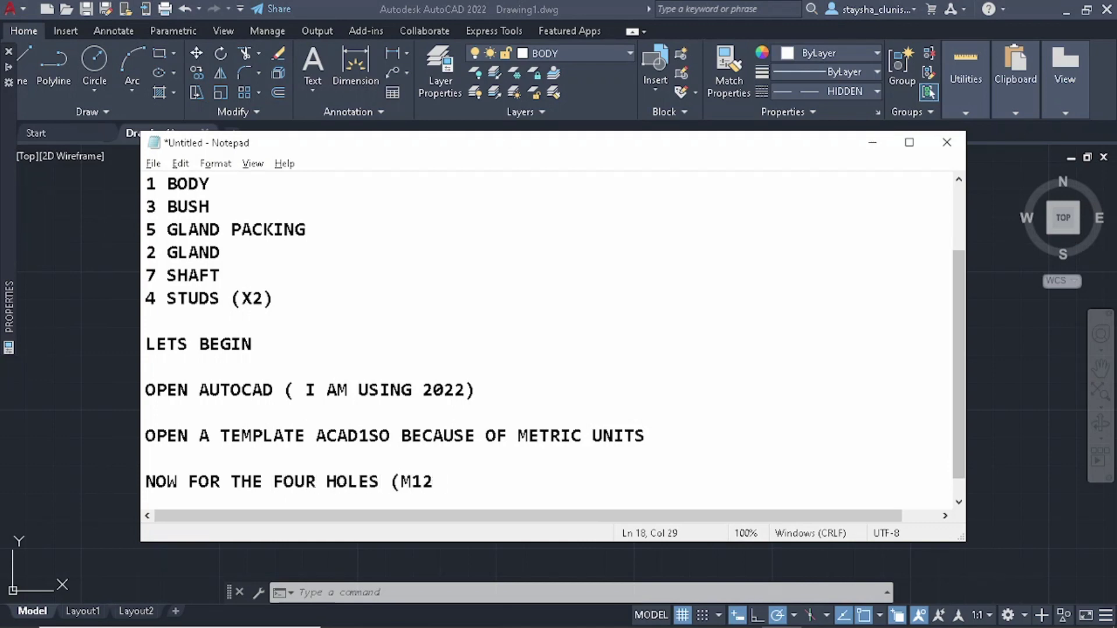
{"action": "type", "text": ") ON THE O"}
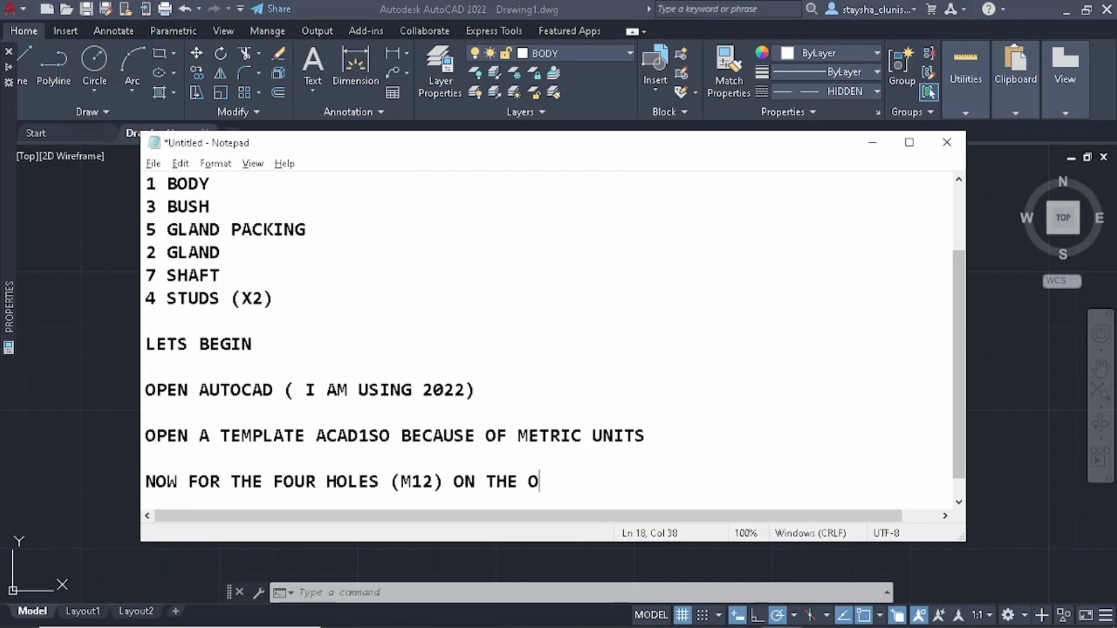
{"action": "type", "text": "UTSIDE WE "}
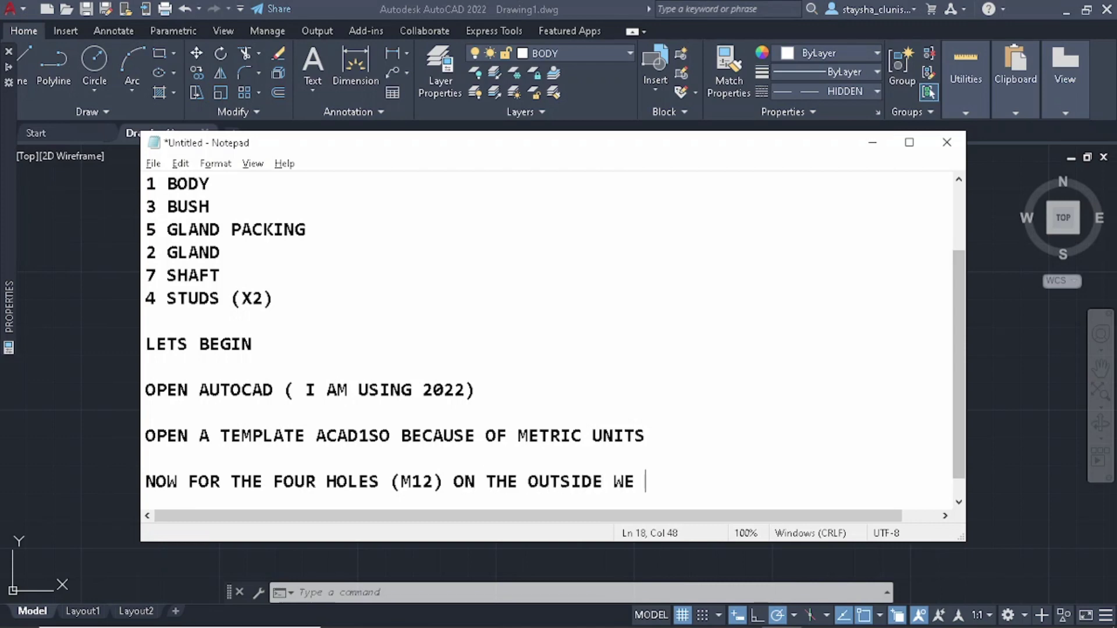
{"action": "type", "text": "HAVE"}
{"action": "type", "text": " TO GET THE D"}
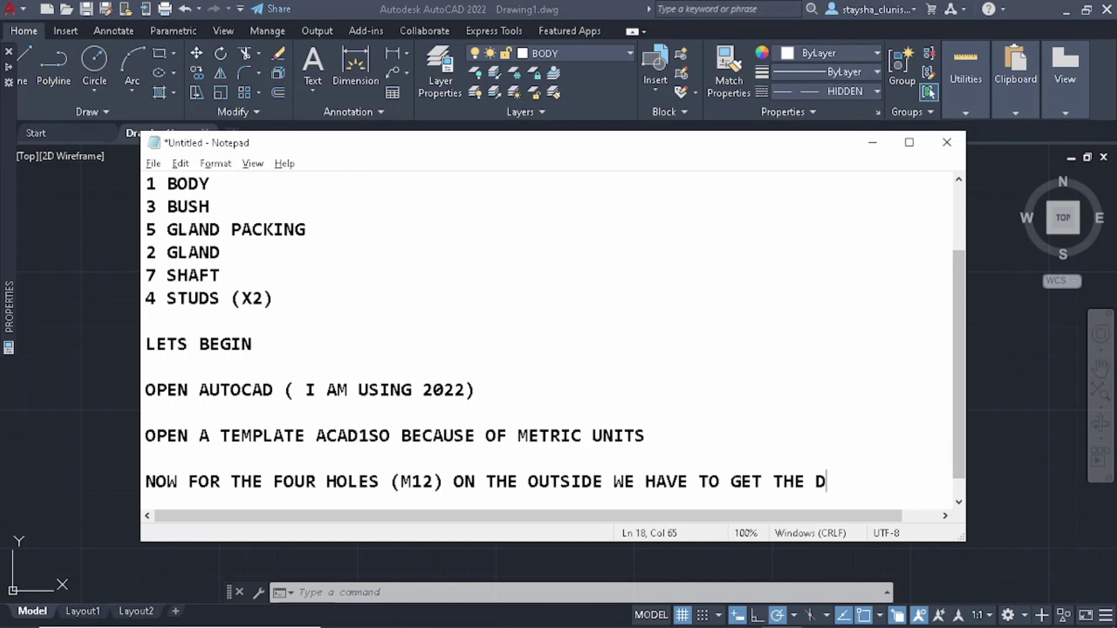
{"action": "type", "text": "IAM"}
{"action": "type", "text": " OFTR"}
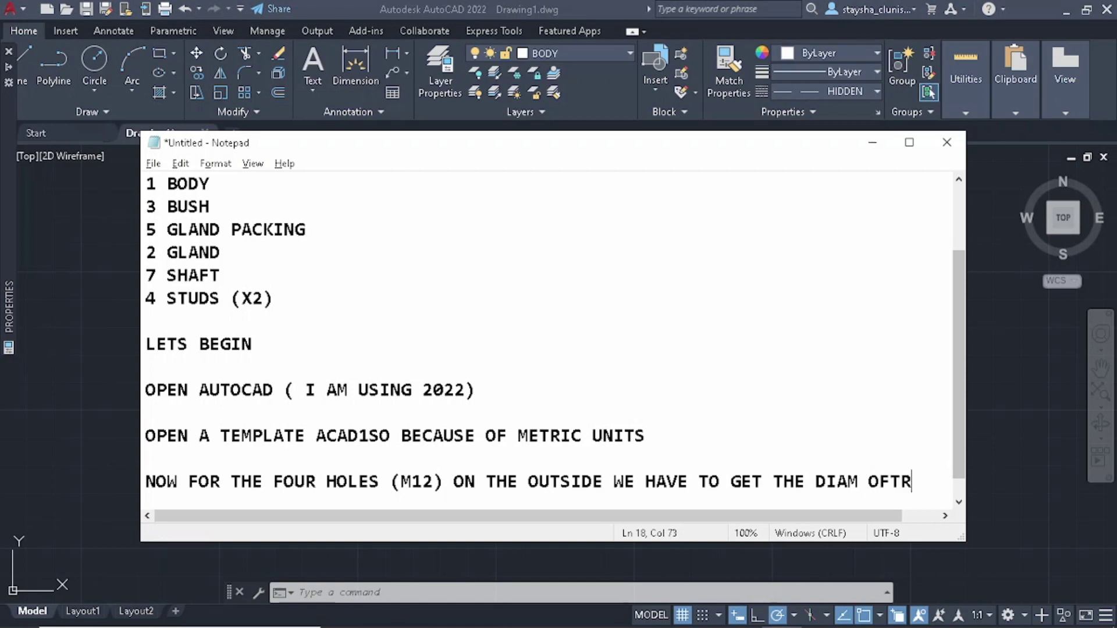
{"action": "key", "text": "BackSpace"}
{"action": "key", "text": "BackSpace"}
{"action": "type", "text": "THE"}
{"action": "type", "text": "C"}
{"action": "type", "text": "CLE"}
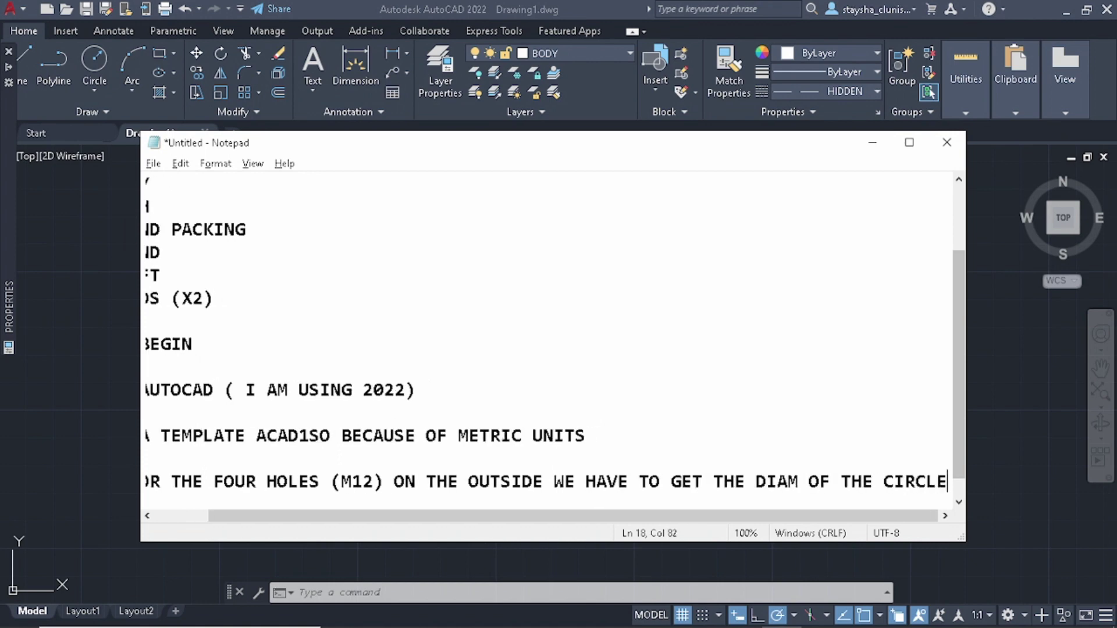
{"action": "type", "text": ". "}
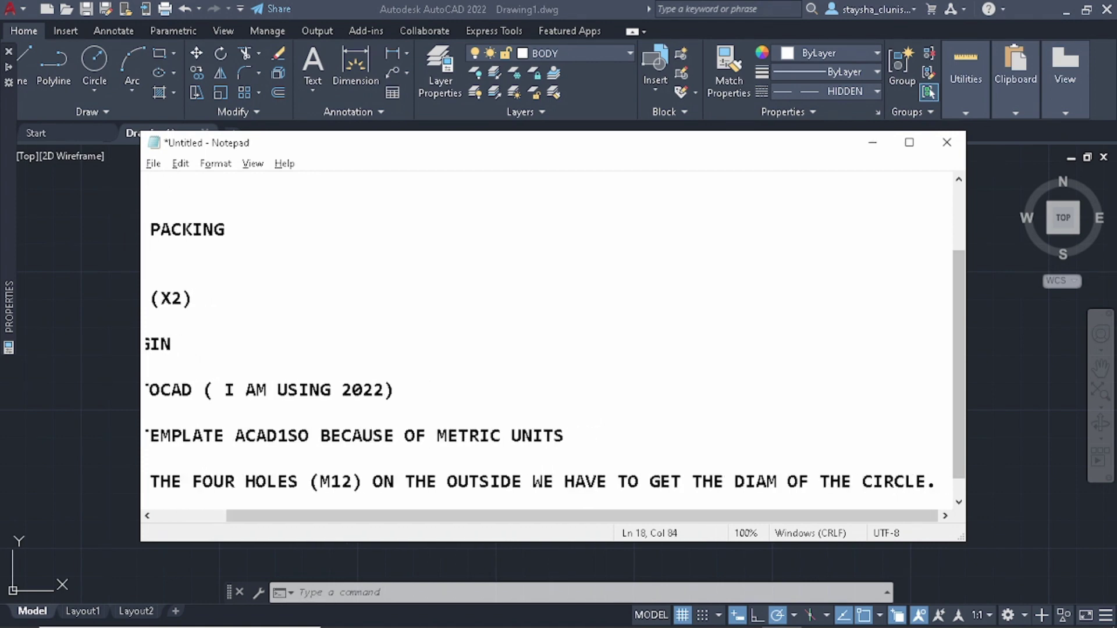
{"action": "type", "text": "BY R"}
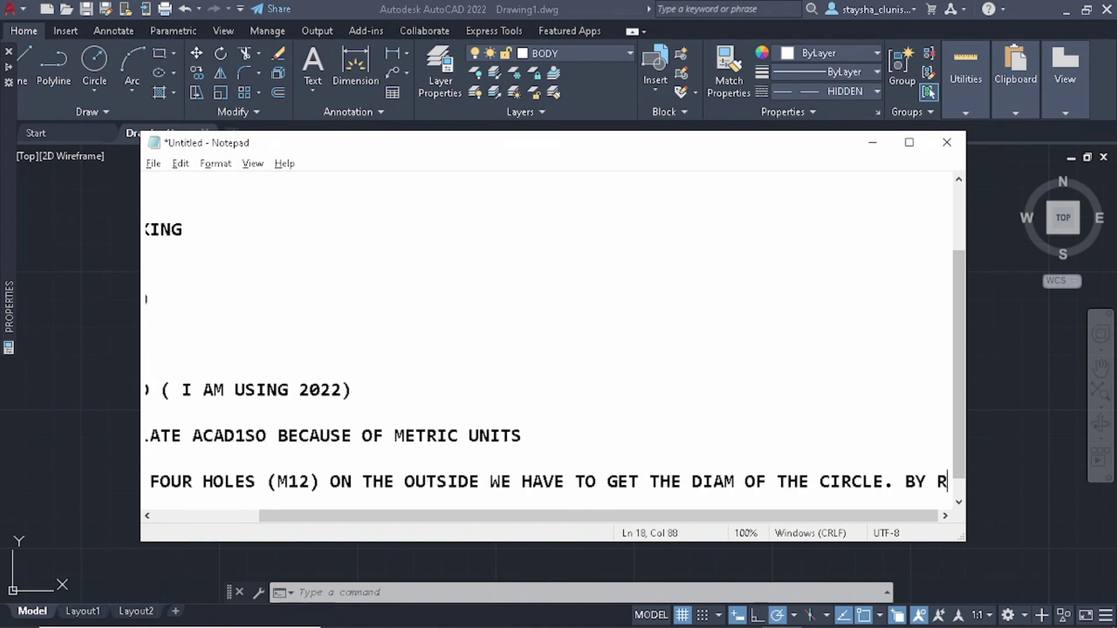
{"action": "type", "text": "ULE IS IO"}
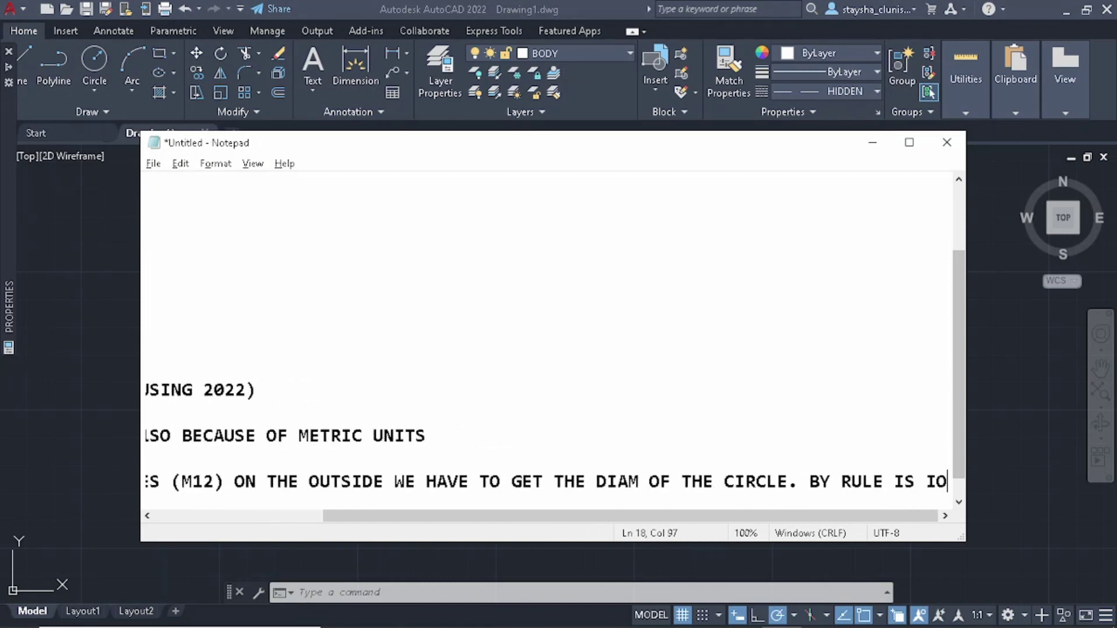
{"action": "key", "text": "BackSpace"}
{"action": "key", "text": "BackSpace"}
{"action": "key", "text": "Return"}
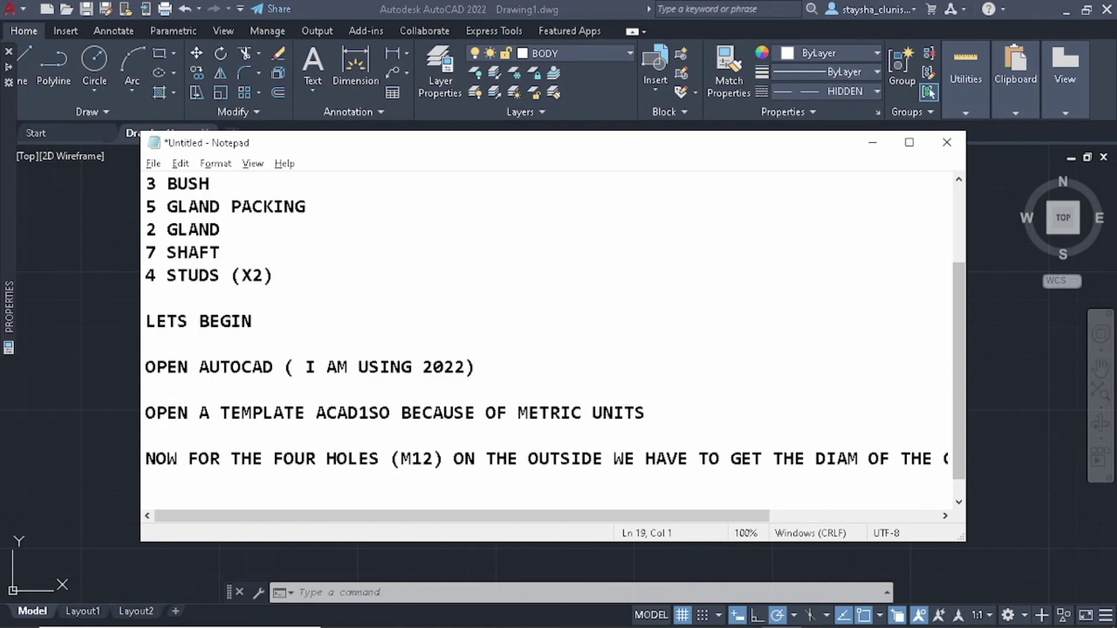
- Type 'IS USUALLY 1.2D OF THE DIA. SO 1.2*12=14.4' and start a new line
{"action": "type", "text": "IS USALLY"}
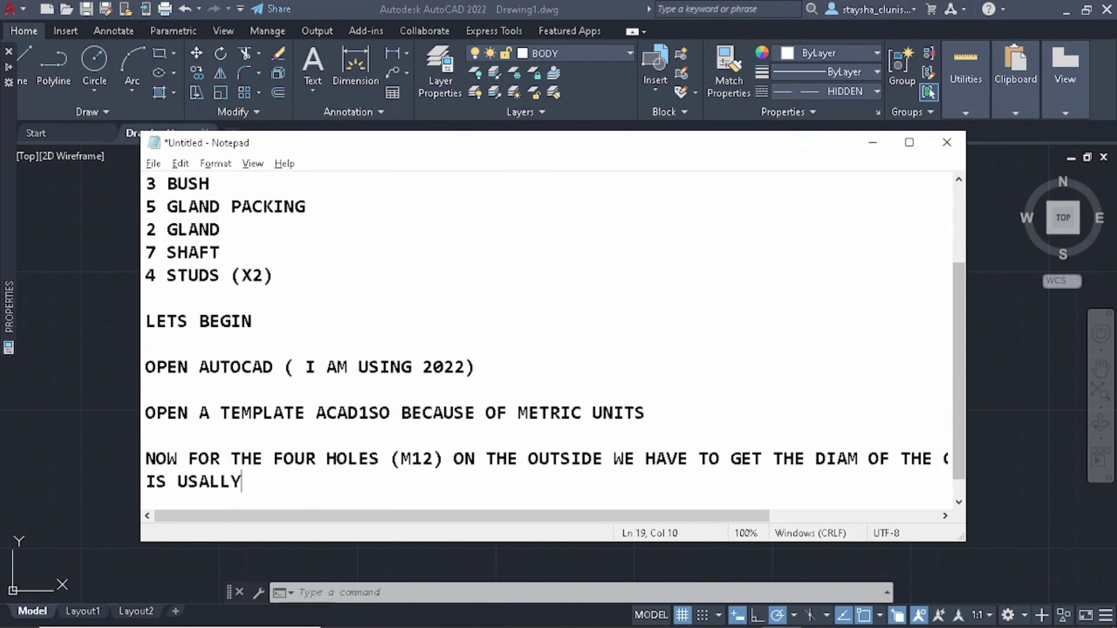
{"action": "key", "text": "BackSpace"}
{"action": "key", "text": "BackSpace"}
{"action": "key", "text": "BackSpace"}
{"action": "type", "text": "USLL"}
{"action": "key", "text": "BackSpace"}
{"action": "key", "text": "BackSpace"}
{"action": "type", "text": "LLY 1."}
{"action": "type", "text": "2"}
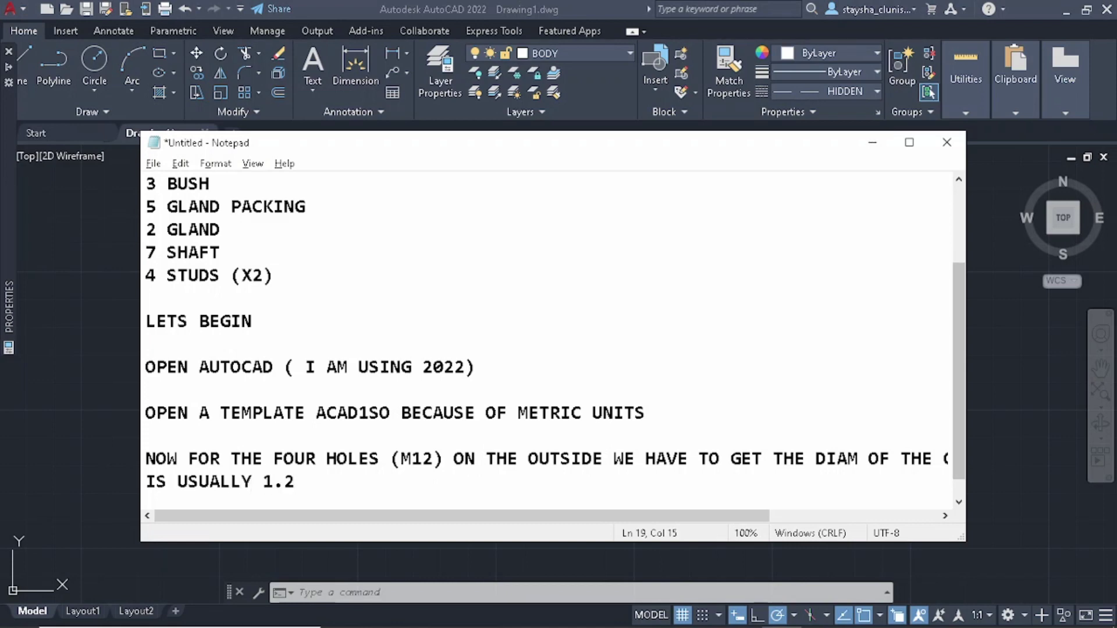
{"action": "type", "text": "d"}
{"action": "key", "text": "BackSpace"}
{"action": "type", "text": "D "}
{"action": "type", "text": "OF THE DIA"}
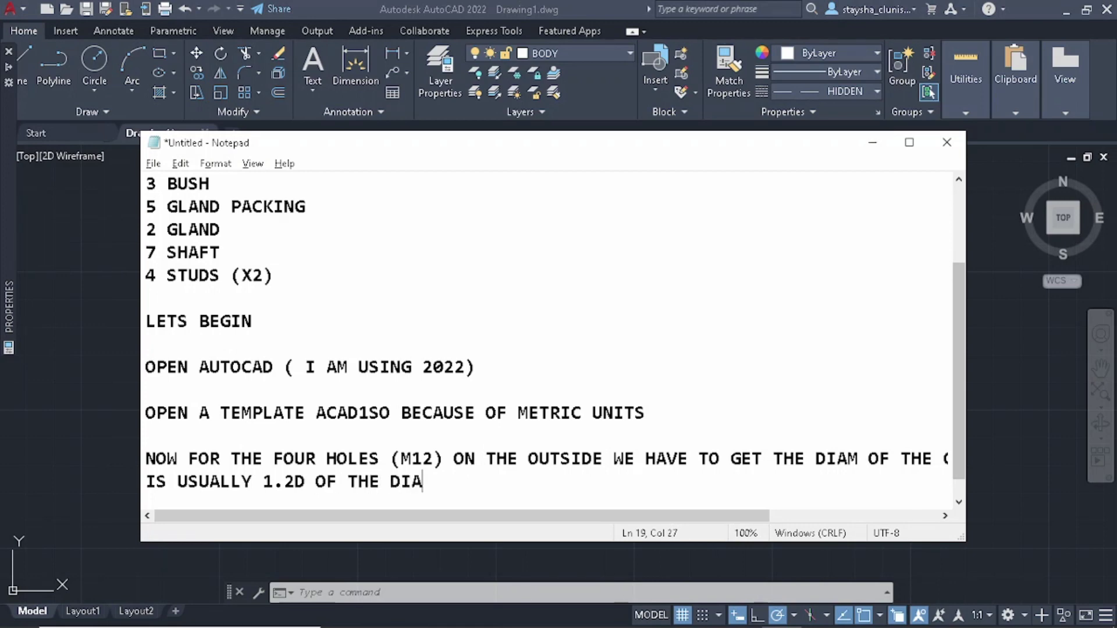
{"action": "type", "text": ". SO 1."}
{"action": "type", "text": "2*"}
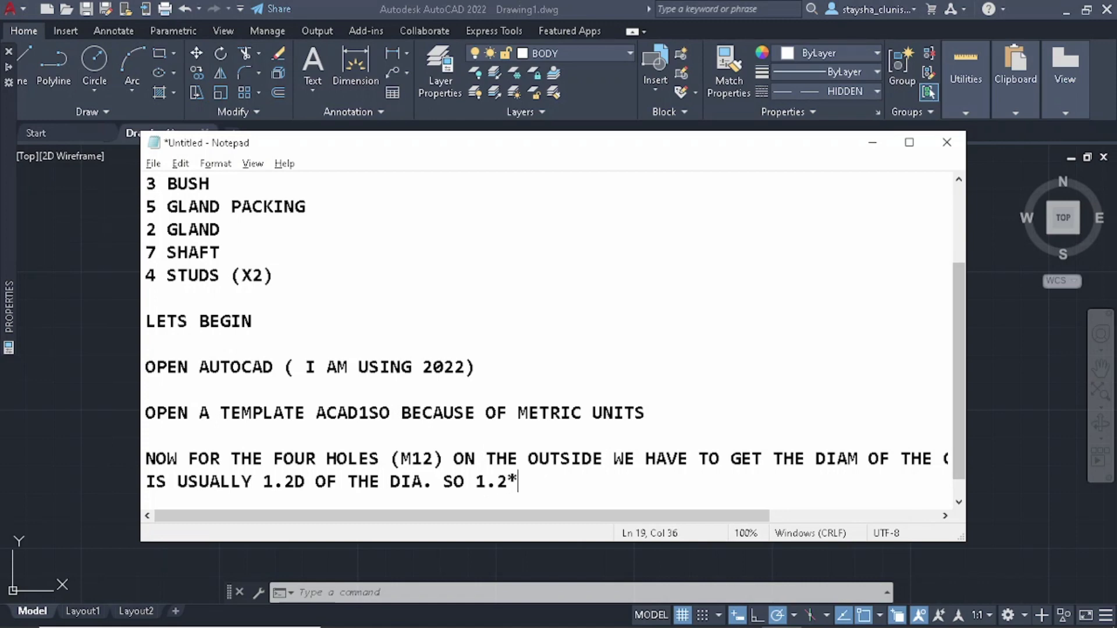
{"action": "type", "text": "12"}
{"action": "type", "text": "="}
{"action": "type", "text": "1."}
{"action": "type", "text": "4.4"}
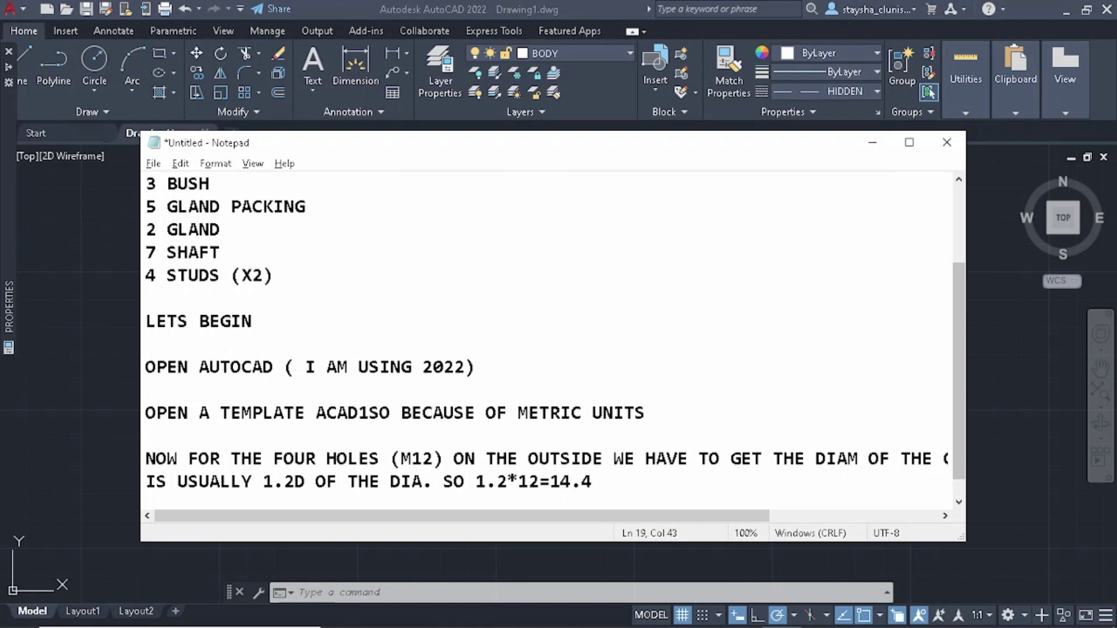
{"action": "key", "text": "Return"}
- Begin the line 'SUBTRACT THAT FROM THE RADIUS OF THE OUTER CIRCLE ('
{"action": "type", "text": "UB"}
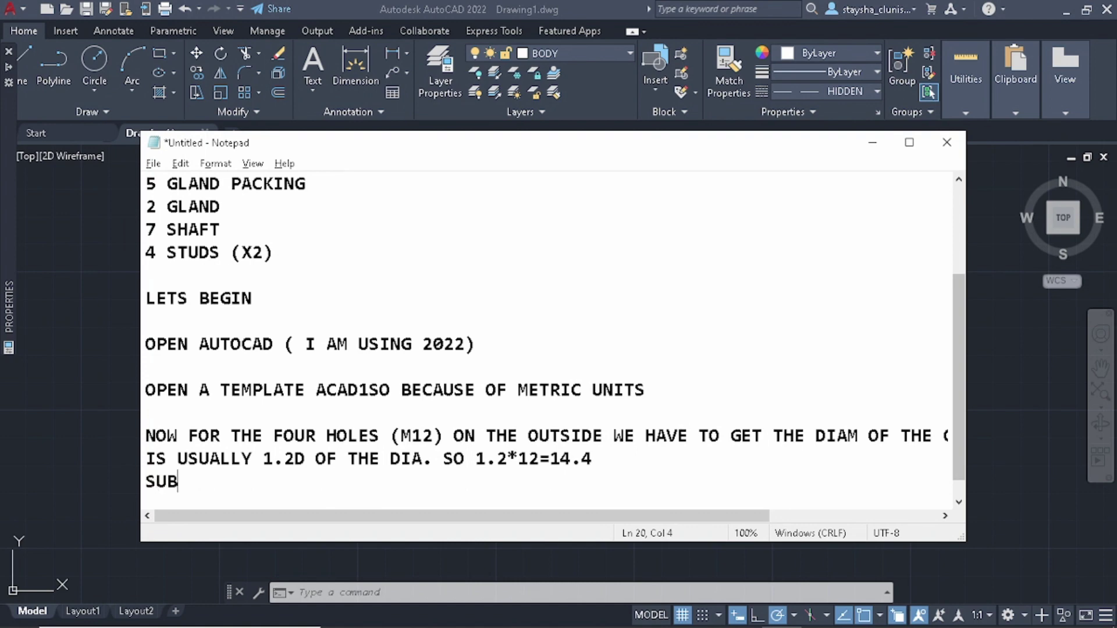
{"action": "type", "text": "TRACT "}
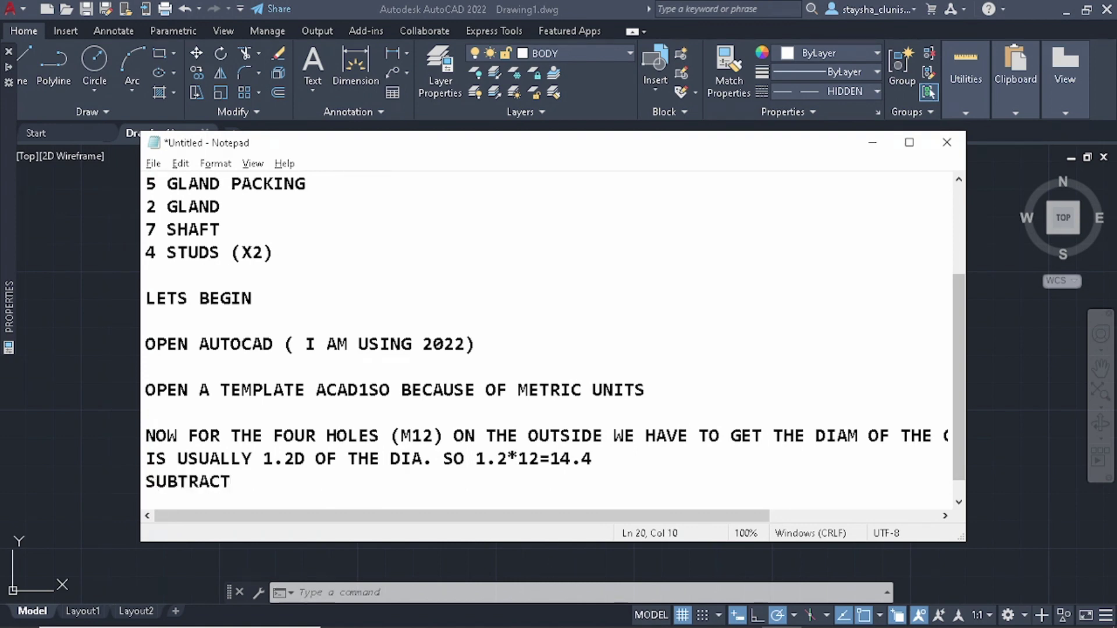
{"action": "type", "text": "THE RADI"}
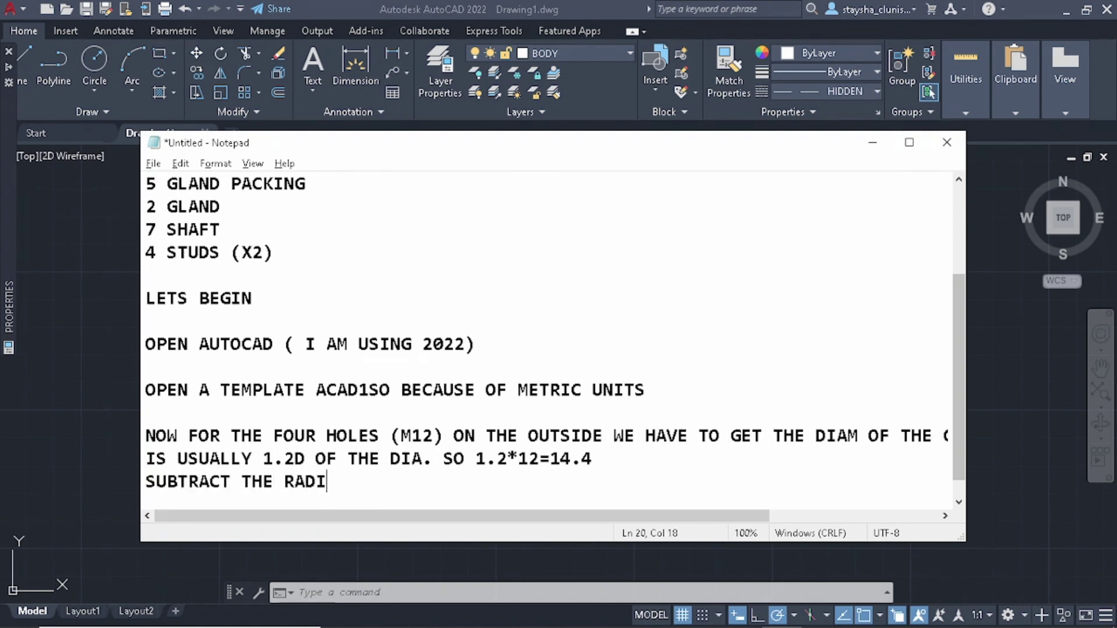
{"action": "key", "text": "BackSpace"}
{"action": "key", "text": "BackSpace"}
{"action": "key", "text": "BackSpace"}
{"action": "key", "text": "BackSpace"}
{"action": "key", "text": "BackSpace"}
{"action": "key", "text": "BackSpace"}
{"action": "key", "text": "BackSpace"}
{"action": "type", "text": "T F"}
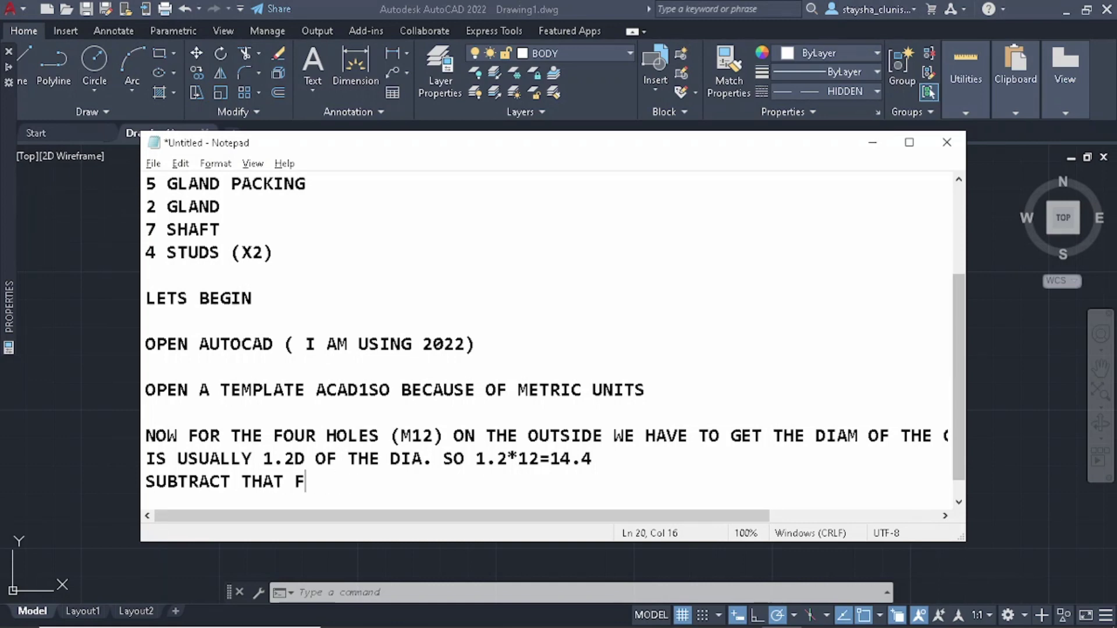
{"action": "type", "text": "RO M THE "}
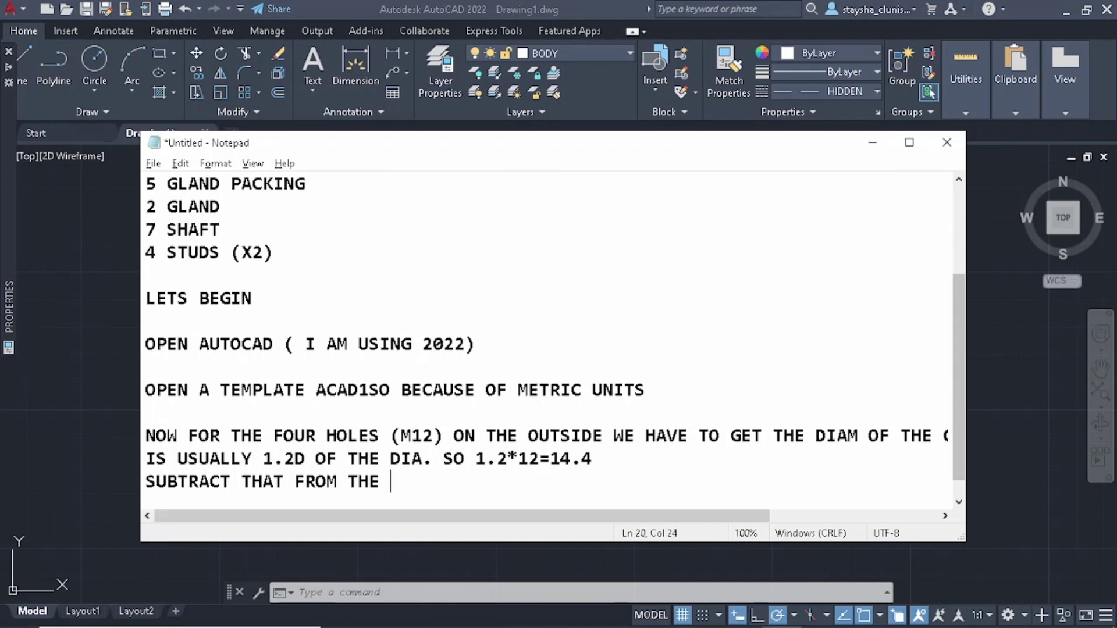
{"action": "type", "text": "RADIUS "}
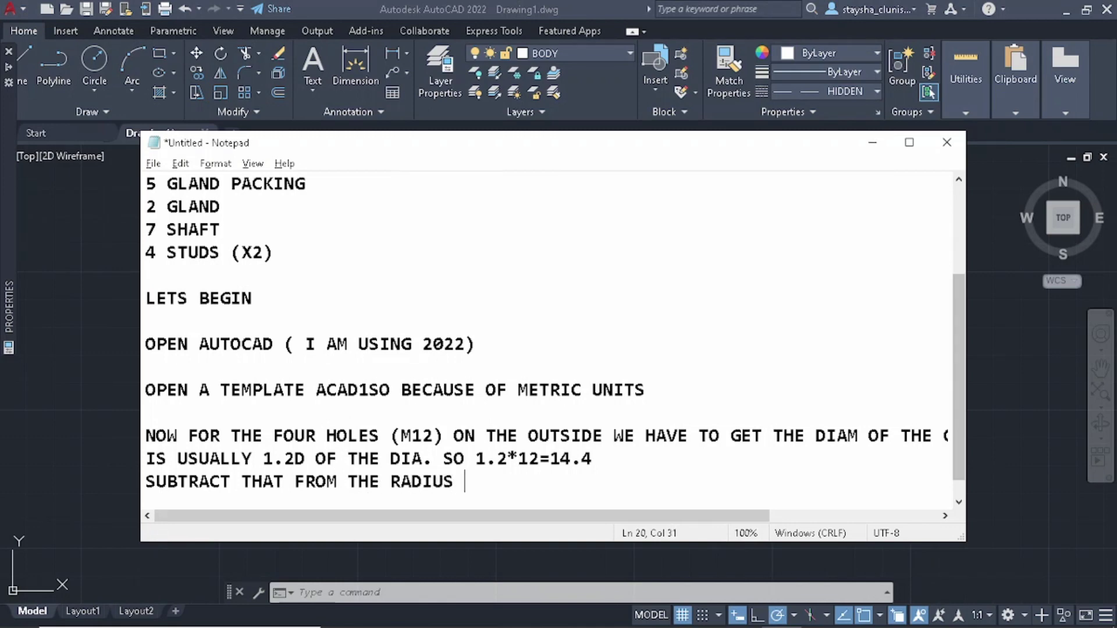
{"action": "type", "text": "OF THE OU"}
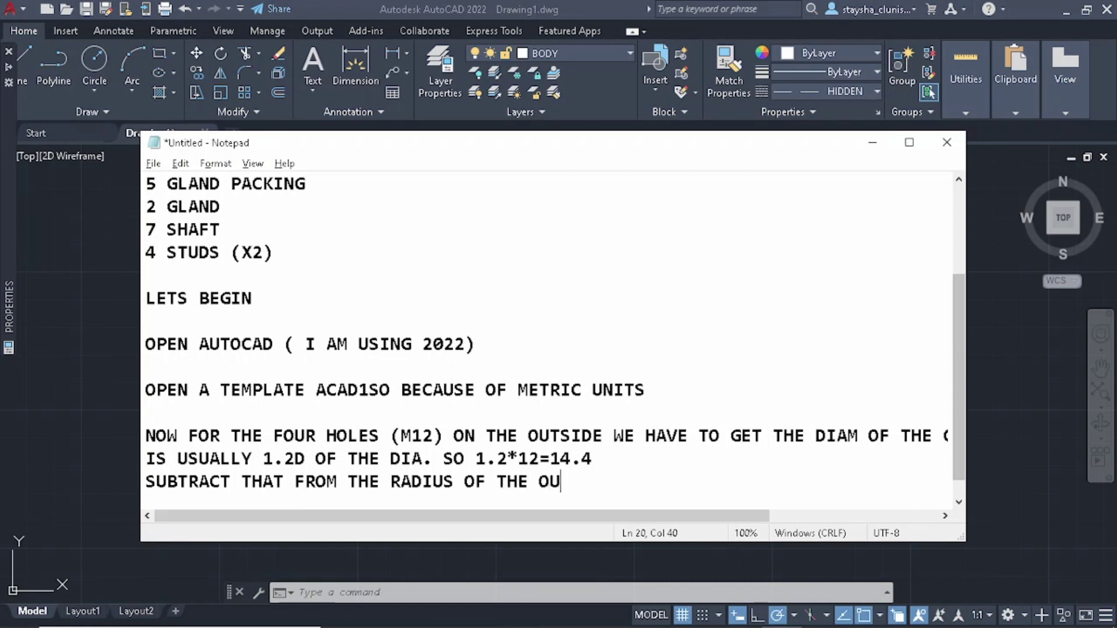
{"action": "type", "text": "TER CIRC"}
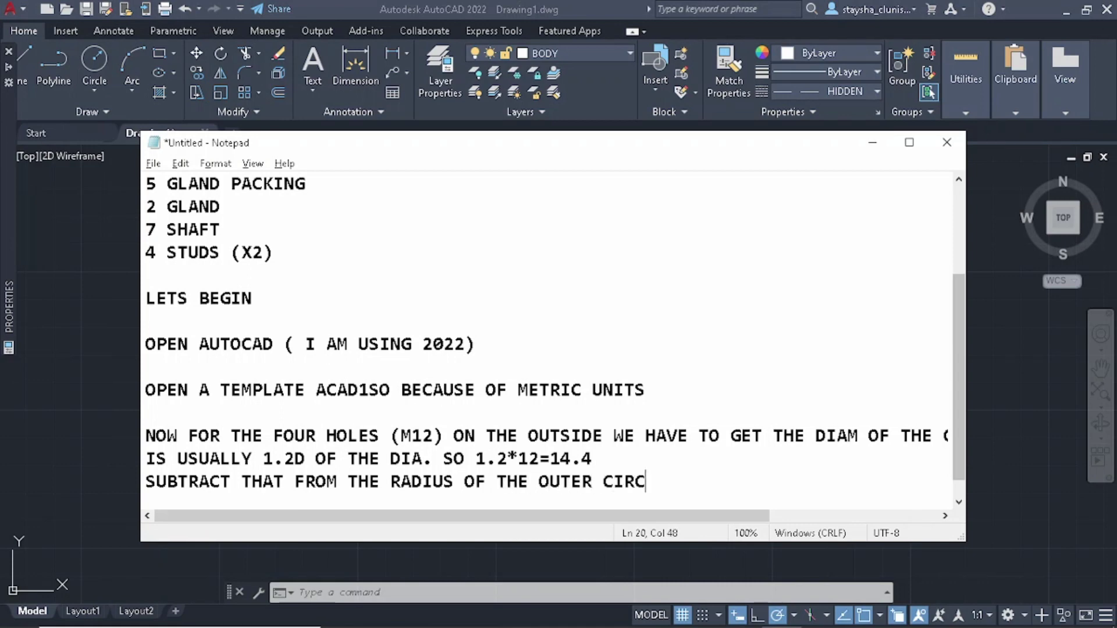
{"action": "type", "text": "LE (70"}
{"action": "type", "text": ")"}
- Check the Ø140 outer circle and M12 callout in the PDF, then return to AutoCAD
{"action": "key", "text": "alt+Tab"}
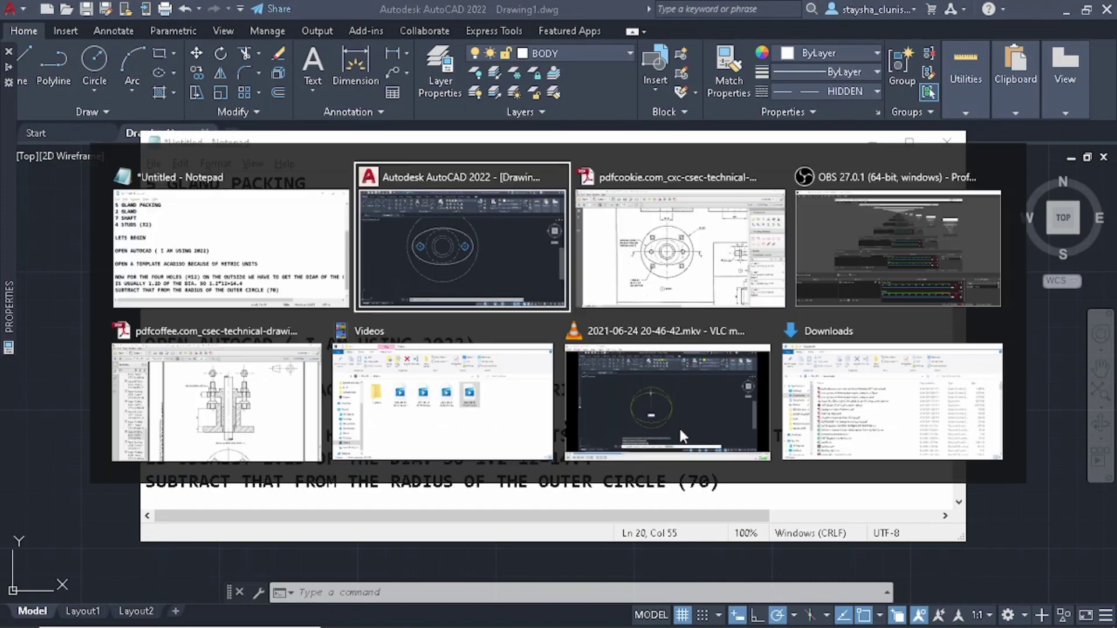
{"action": "key", "text": "alt+Tab"}
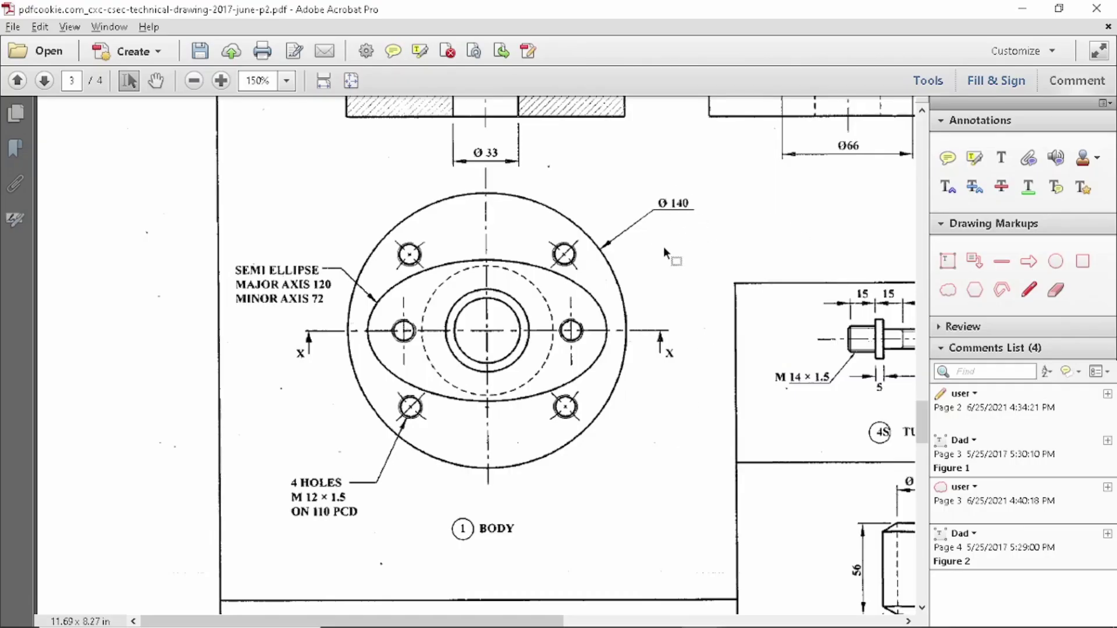
{"action": "key", "text": "alt+Tab"}
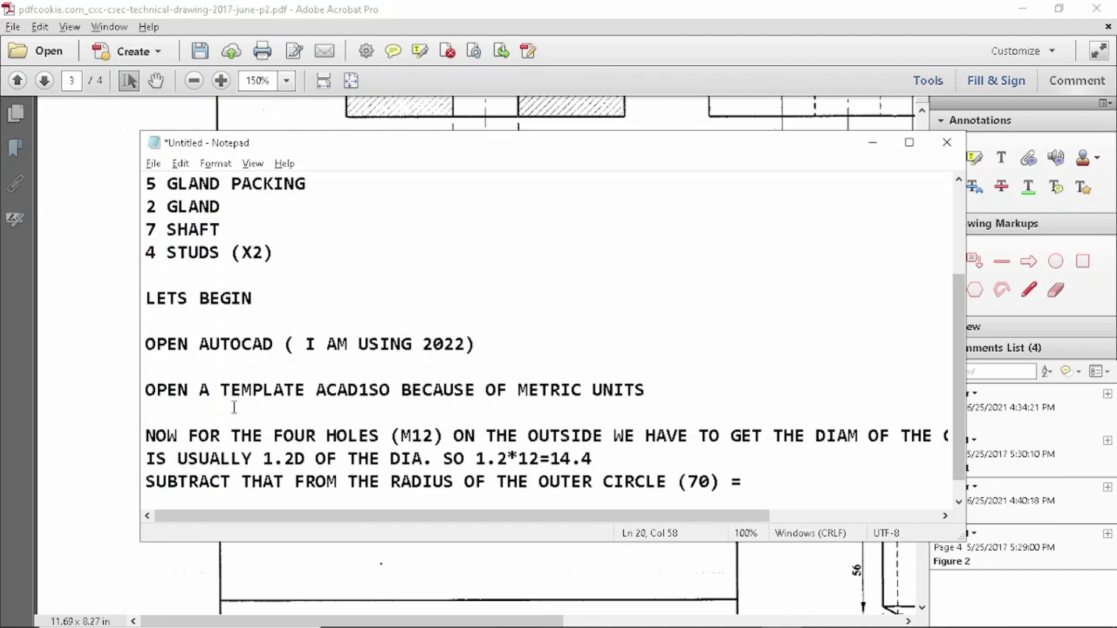
{"action": "key", "text": "alt+Tab"}
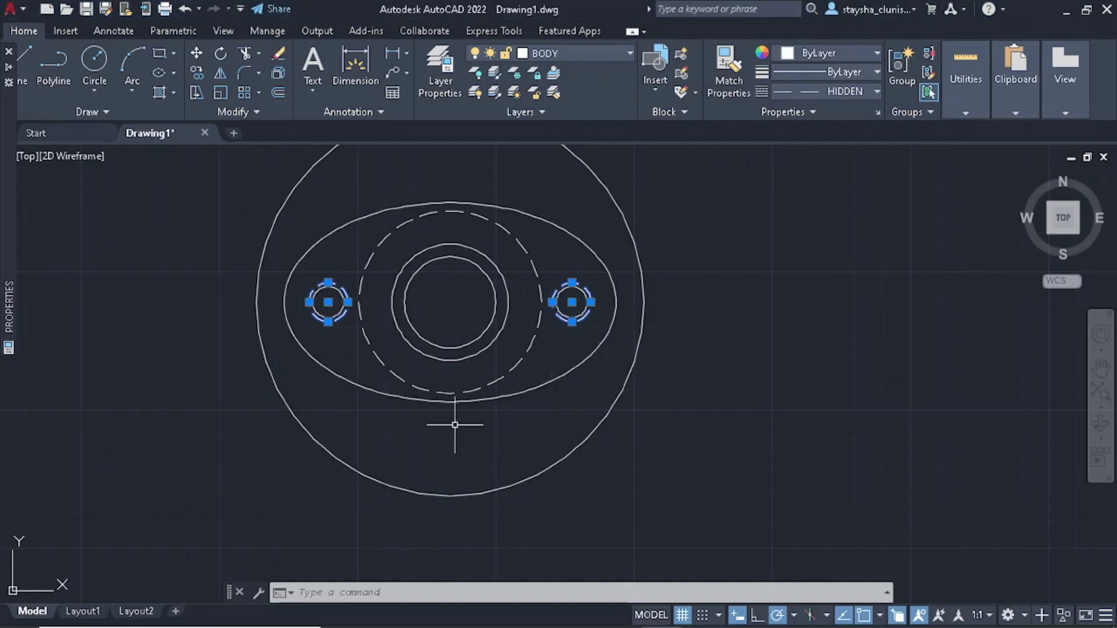
- Open QuickCalc from the drawing's right-click menu and cancel the pending entry
{"action": "right_click", "coordinate": [165, 448]}
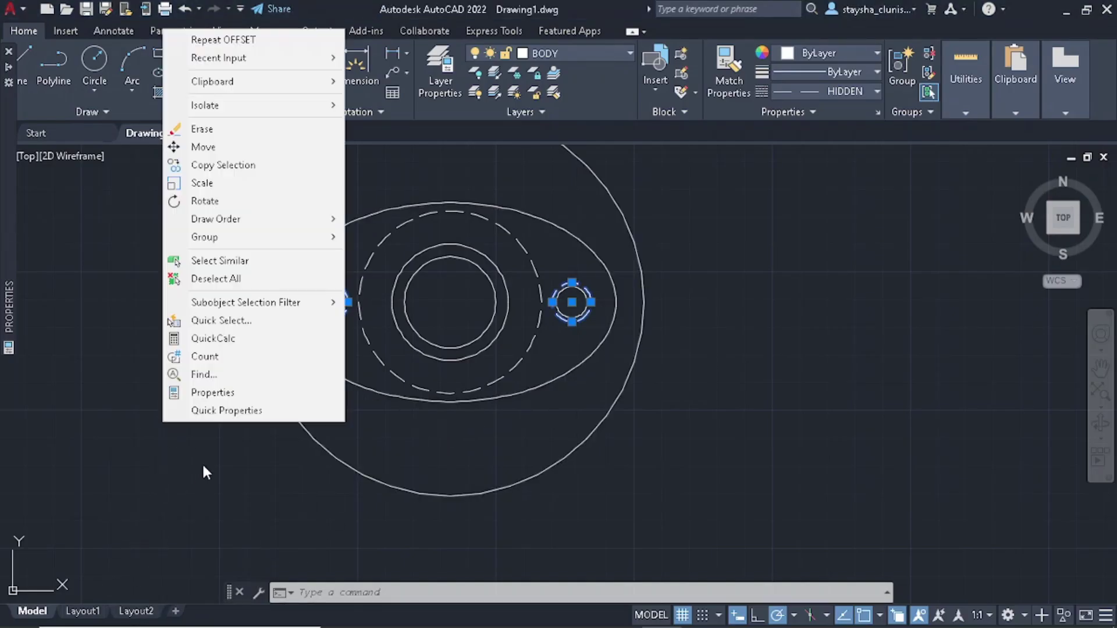
{"action": "left_click", "coordinate": [250, 340]}
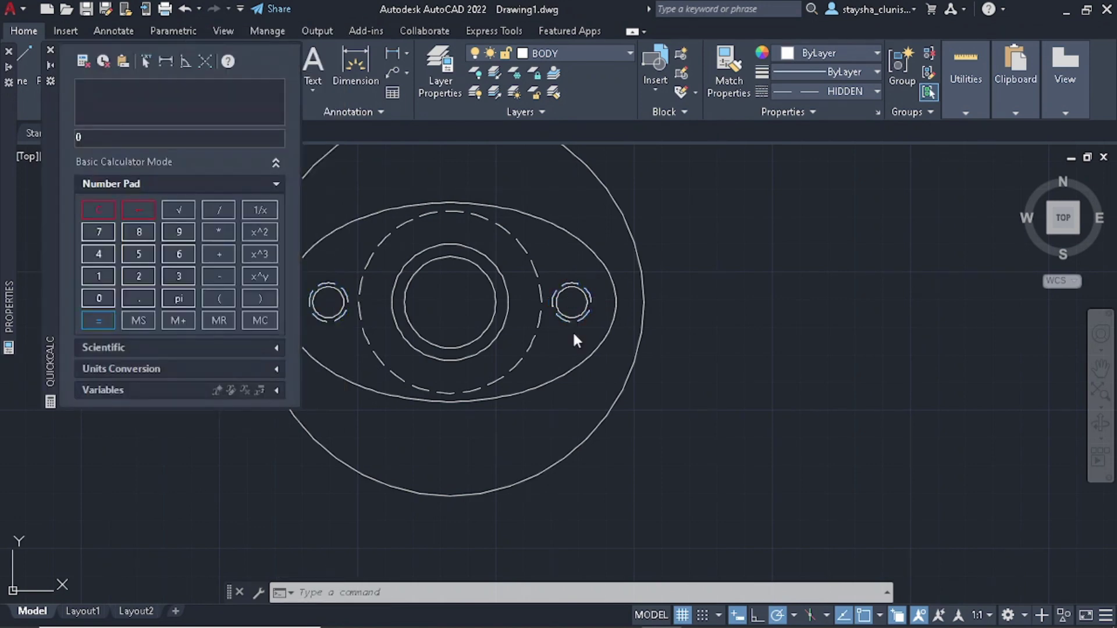
{"action": "type", "text": "70"}
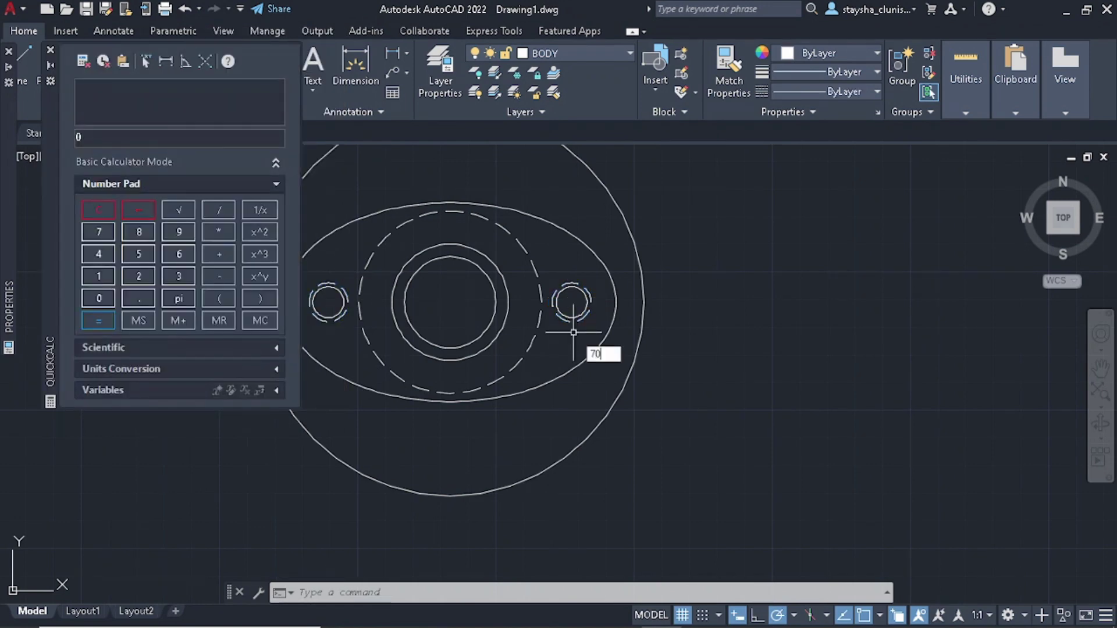
{"action": "key", "text": "Escape"}
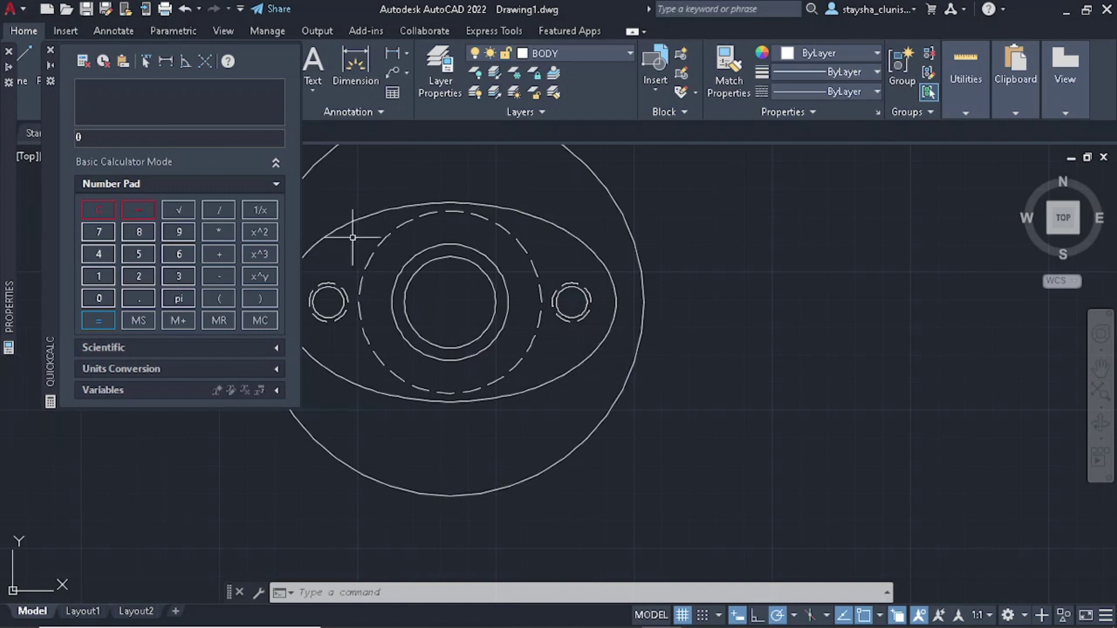
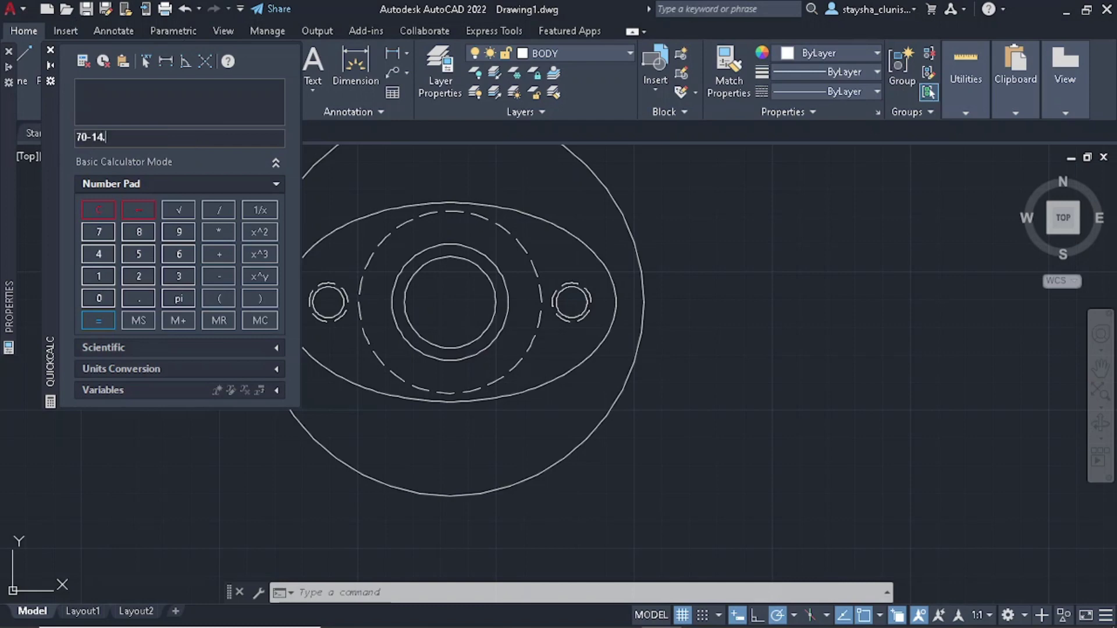
- Check the reference PDF and notes for the stud-hole centre radius 70 − 14.4 = 55.6
{"action": "key", "text": "alt+Tab"}
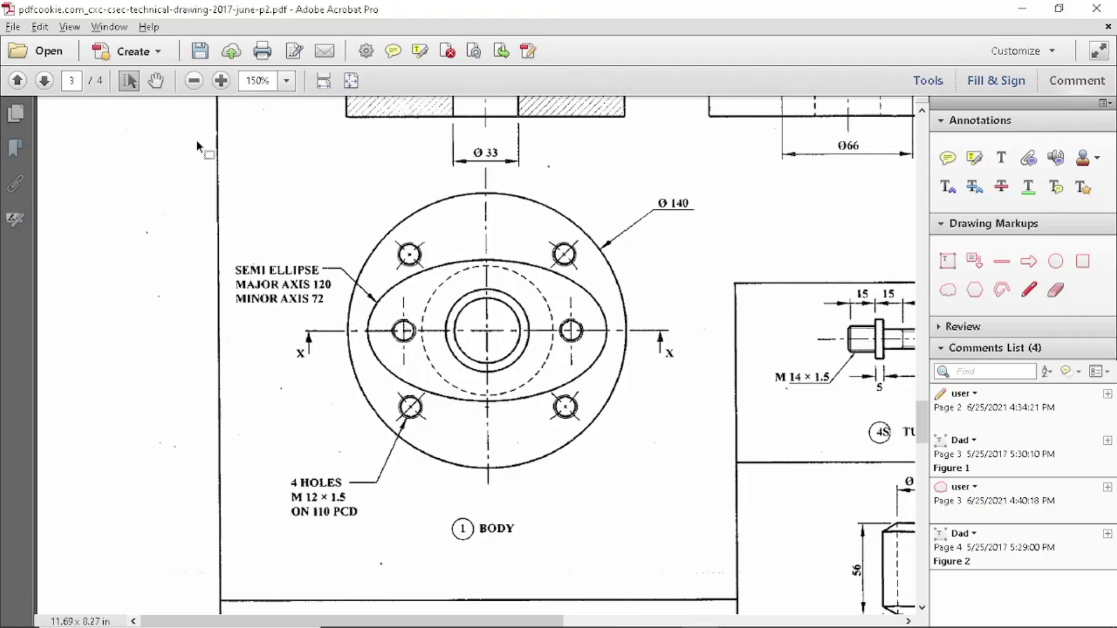
{"action": "key", "text": "alt+Tab"}
{"action": "key", "text": "alt+Tab"}
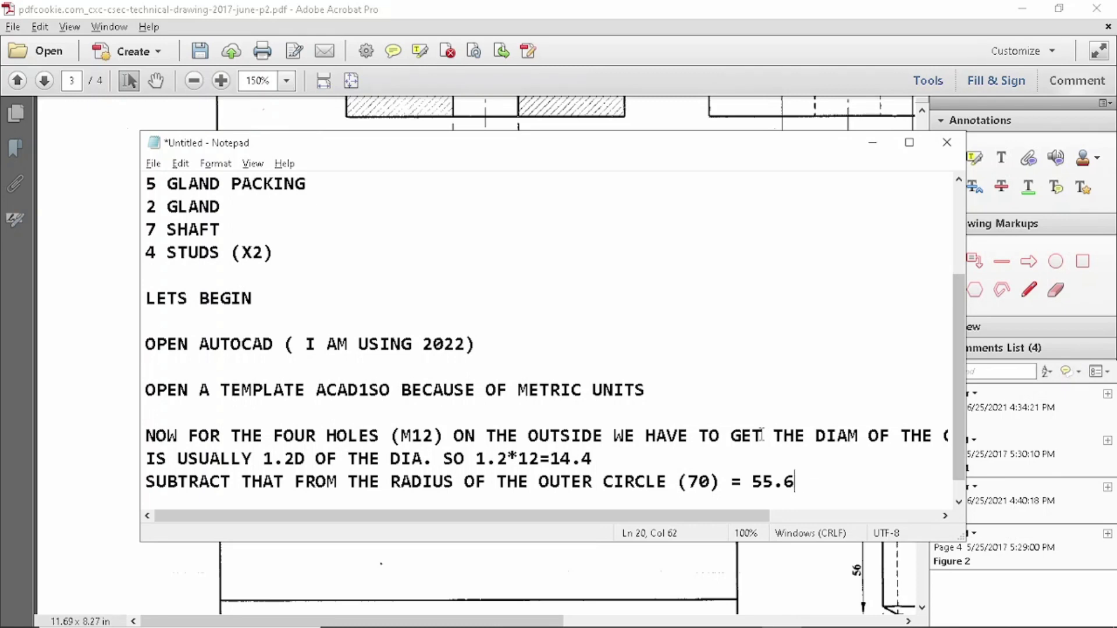
{"action": "key", "text": "alt+Tab"}
{"action": "key", "text": "alt+Tab"}
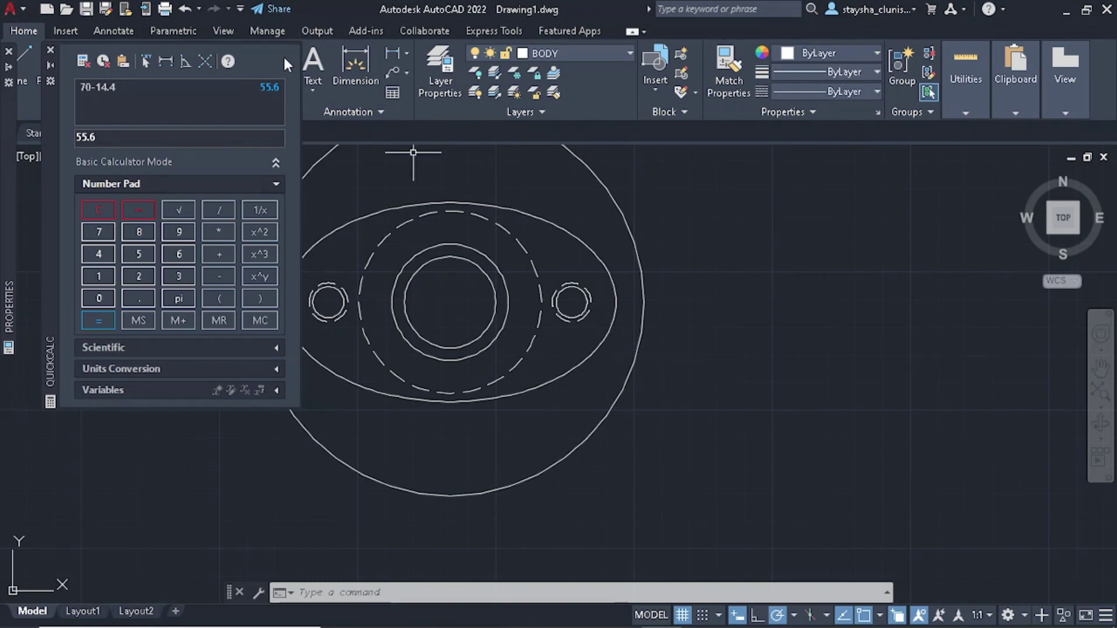
- Draw a 55.6-radius pitch circle centred on the gland centre
{"action": "left_click", "coordinate": [51, 49]}
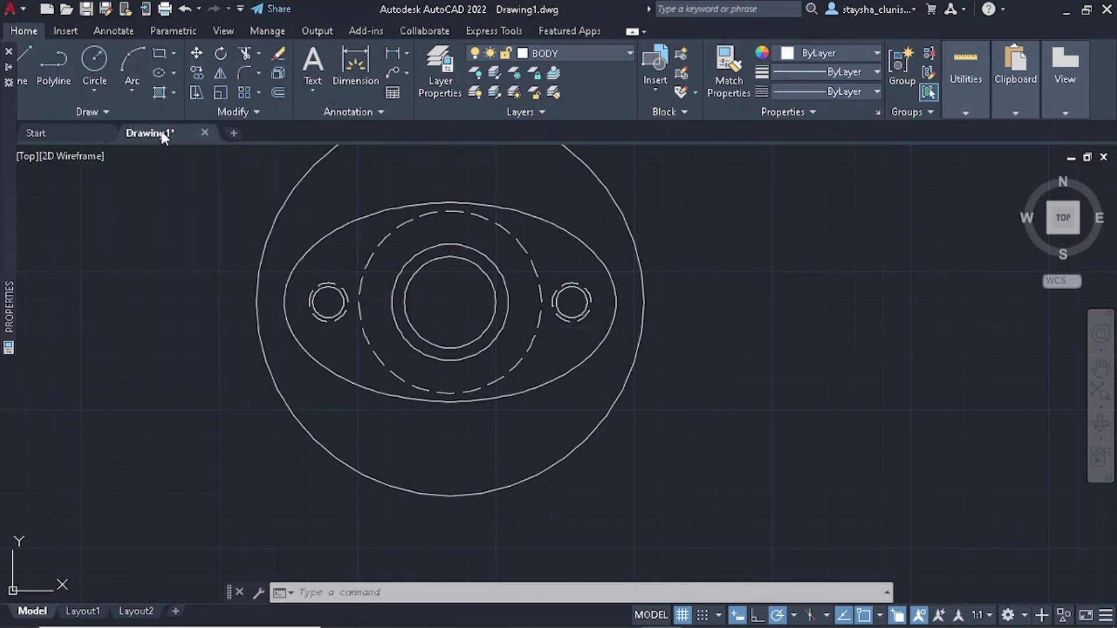
{"action": "key", "text": "Return"}
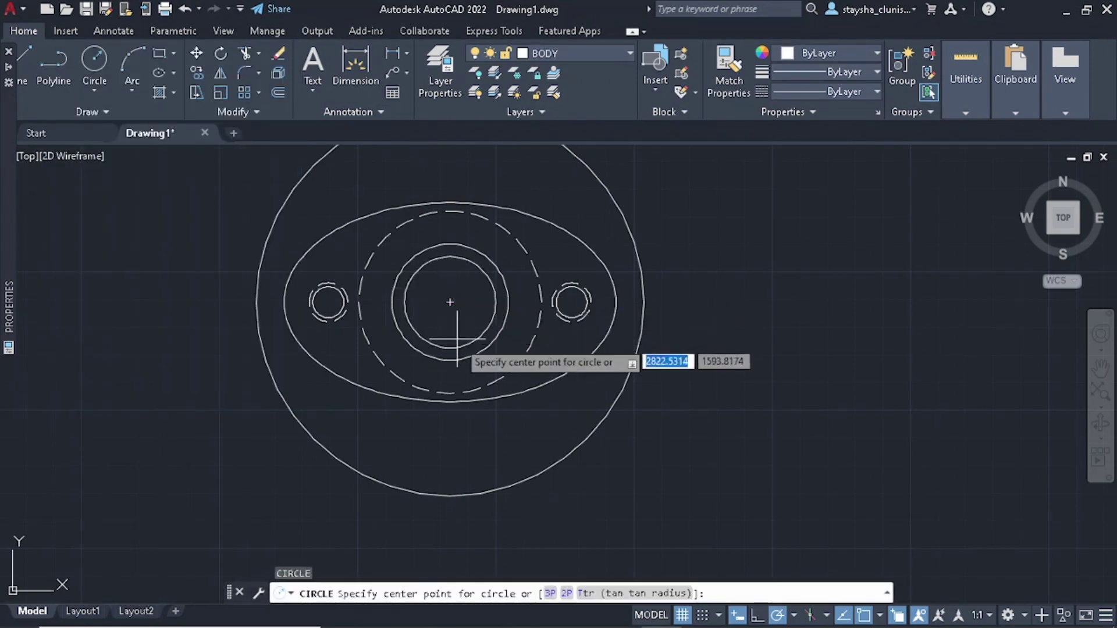
{"action": "left_click", "coordinate": [450, 302]}
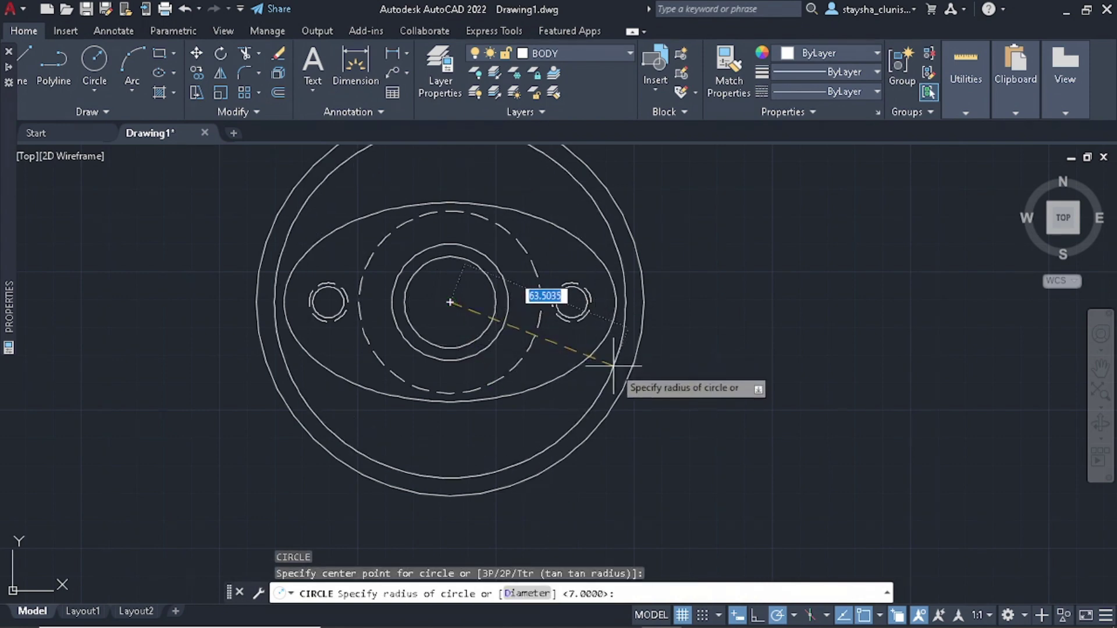
{"action": "key", "text": "BackSpace"}
{"action": "key", "text": "Return"}
{"action": "scroll", "coordinate": [723, 394], "scroll_direction": "down", "scroll_amount": 5}
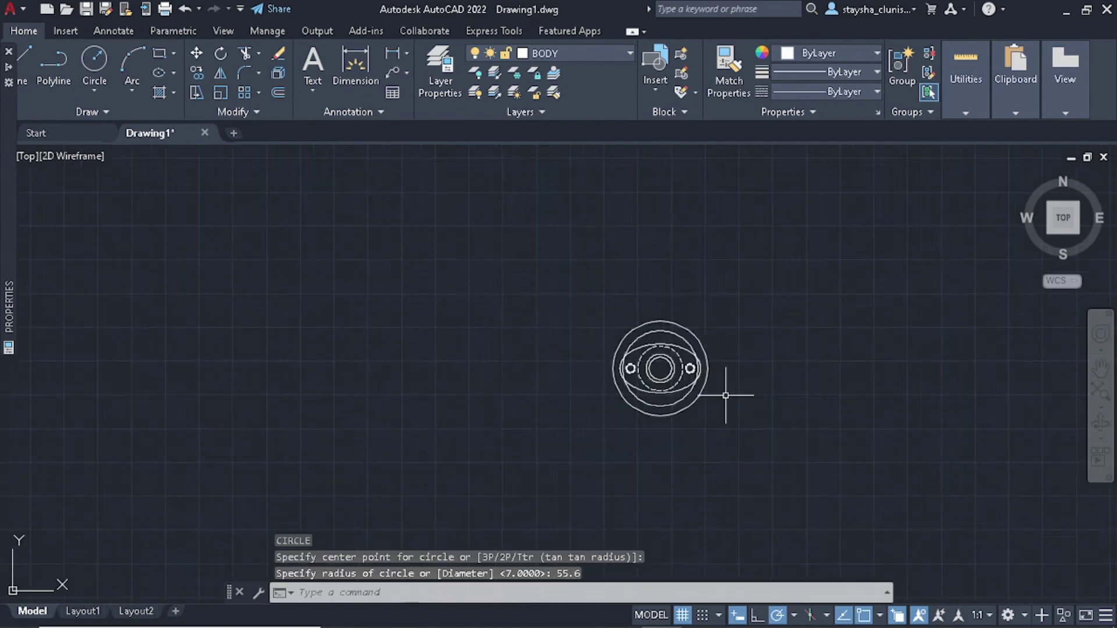
{"action": "scroll", "coordinate": [669, 369], "scroll_direction": "up", "scroll_amount": 3}
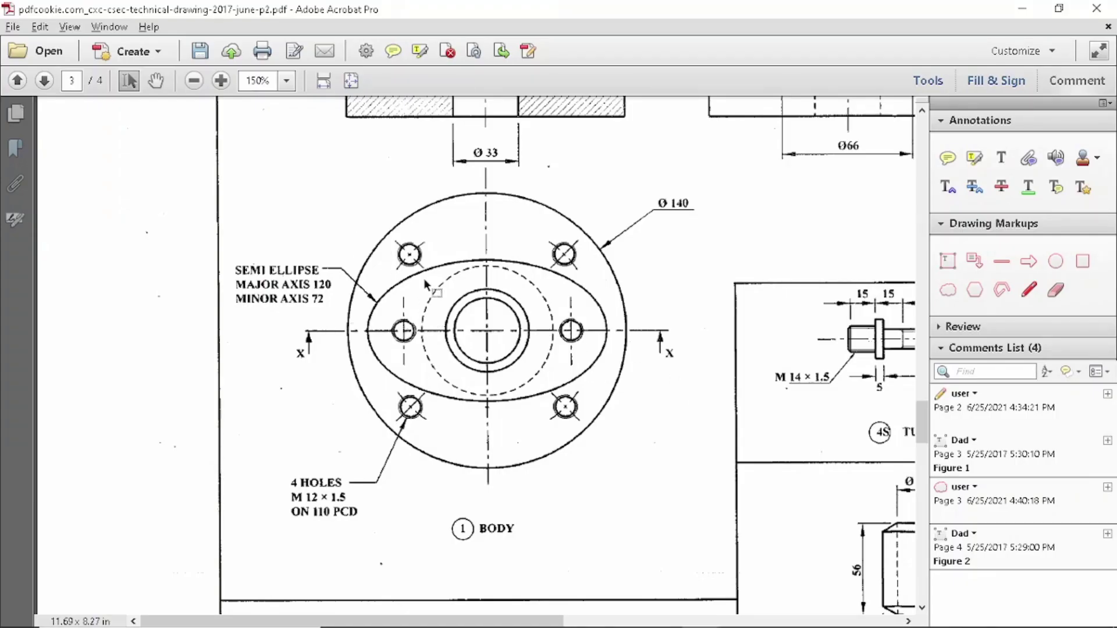
{"action": "key", "text": "alt+Tab"}
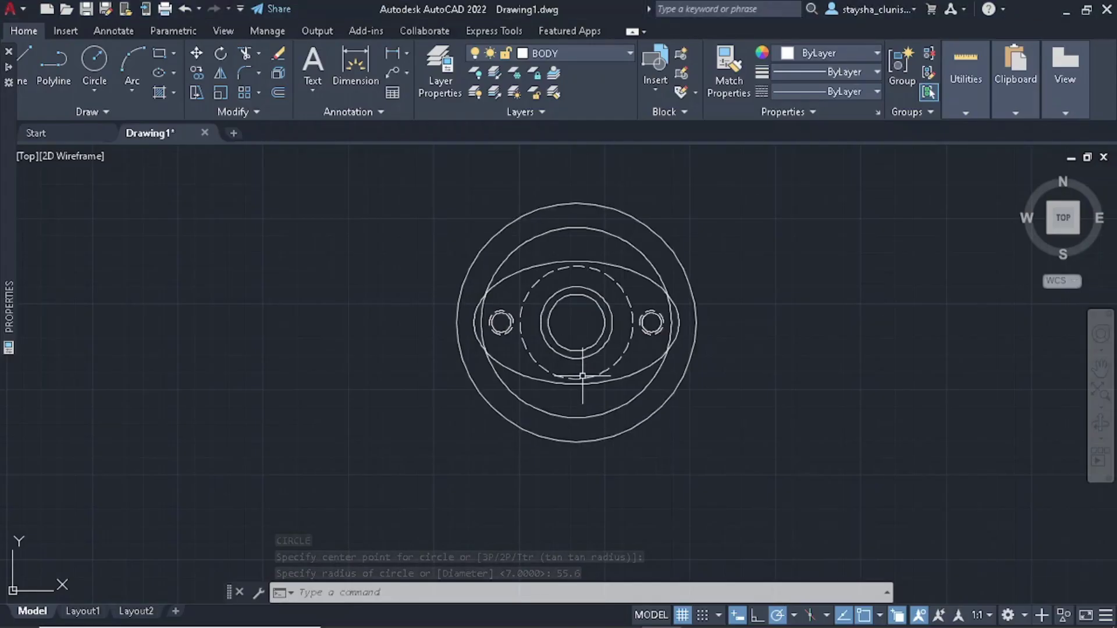
- Draw a line from the centre toward the upper left using 135° polar tracking
{"action": "type", "text": "l"}
{"action": "key", "text": "Return"}
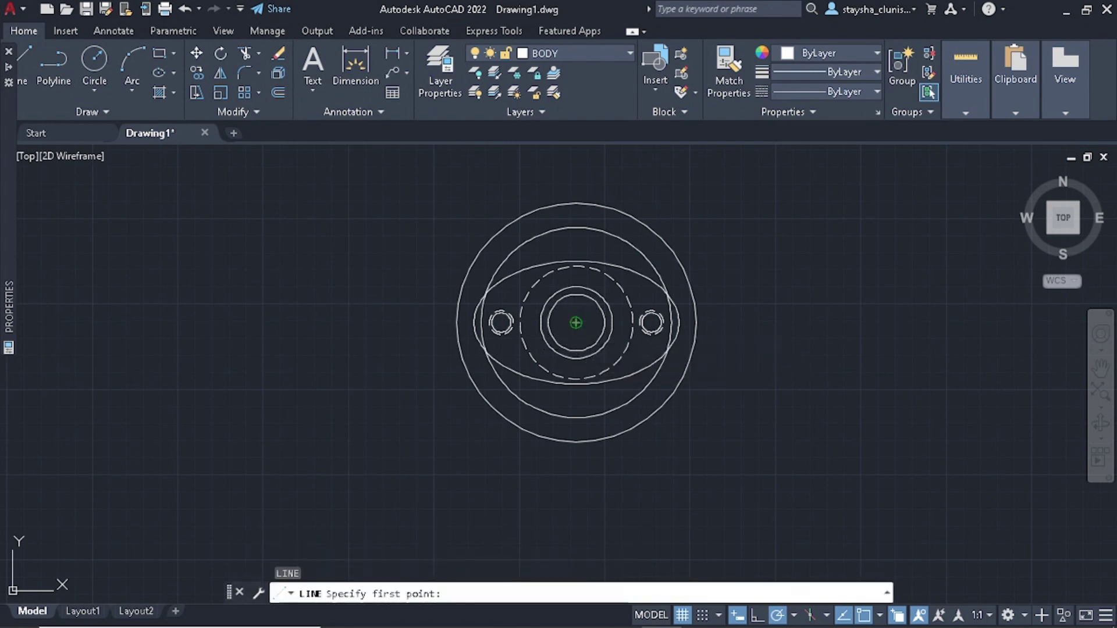
{"action": "left_click", "coordinate": [576, 323]}
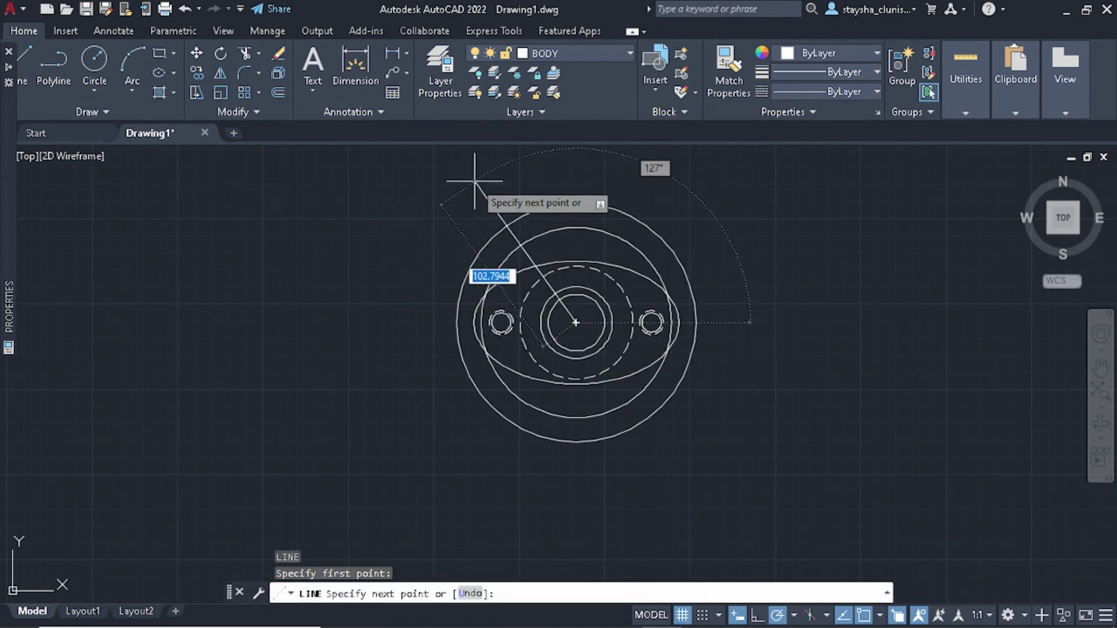
{"action": "left_click", "coordinate": [794, 615]}
{"action": "left_click", "coordinate": [805, 456]}
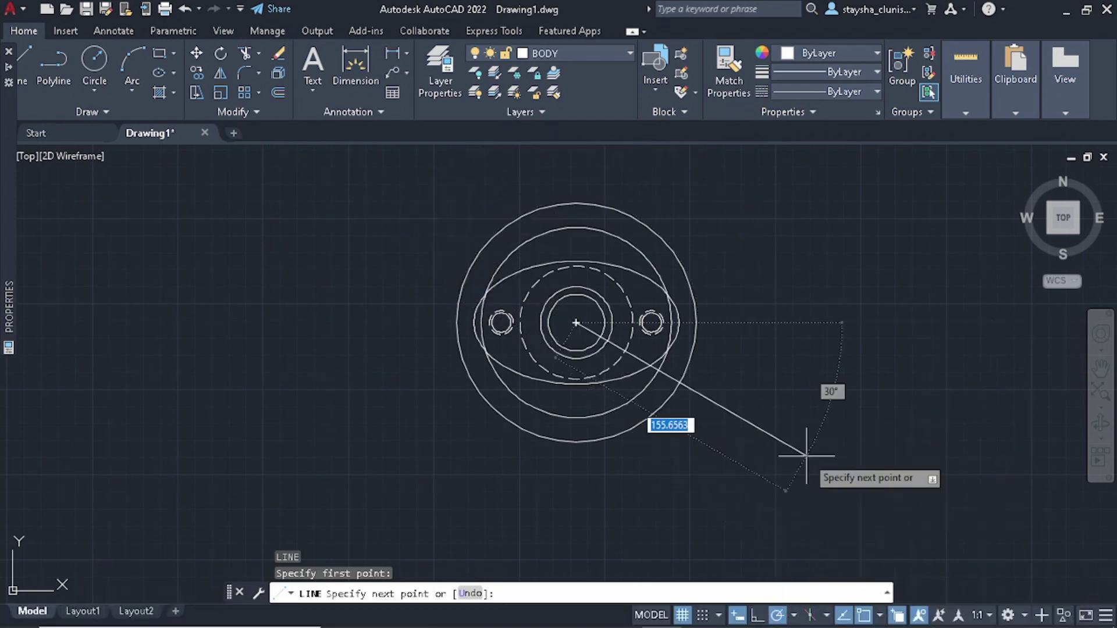
{"action": "left_click", "coordinate": [451, 188]}
{"action": "key", "text": "Escape"}
{"action": "key", "text": "Escape"}
{"action": "scroll", "coordinate": [495, 232], "scroll_direction": "up", "scroll_amount": 2}
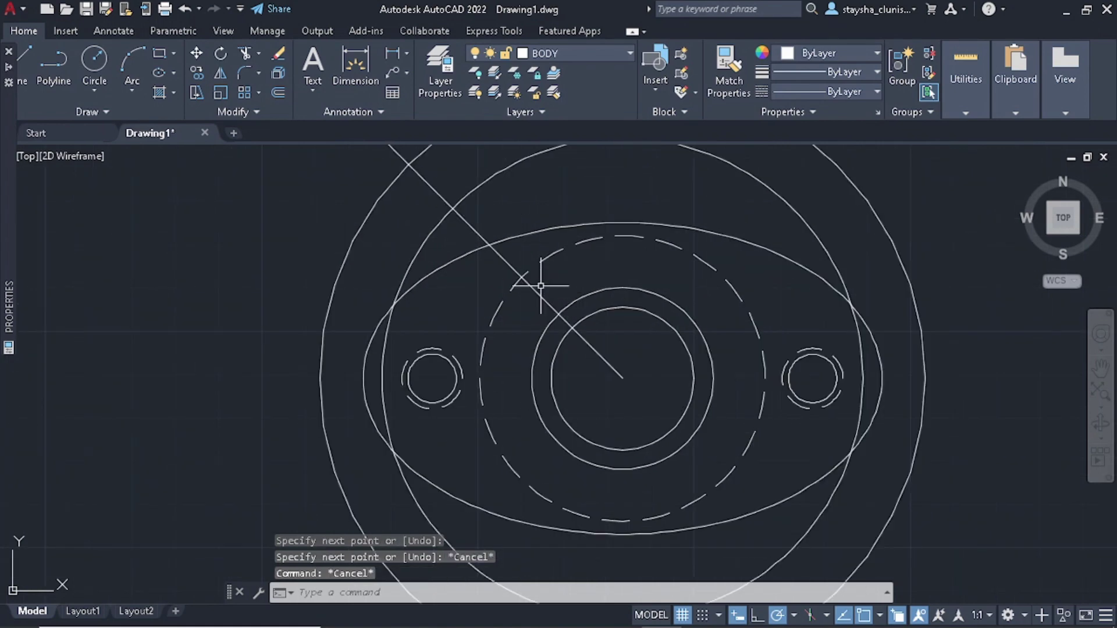
{"action": "scroll", "coordinate": [526, 268], "scroll_direction": "up", "scroll_amount": 3}
- Place a diameter-12 circle at the intersection of the diagonal line and 55.6 pitch circle
{"action": "type", "text": "c"}
{"action": "key", "text": "Return"}
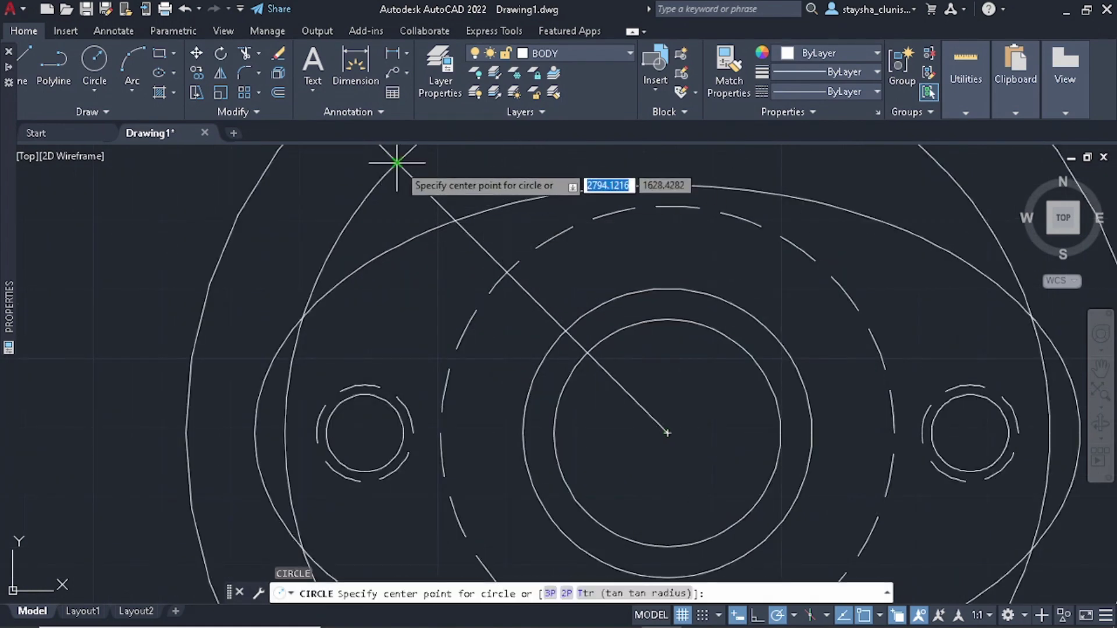
{"action": "left_click", "coordinate": [406, 172]}
{"action": "key", "text": "Escape"}
{"action": "scroll", "coordinate": [413, 175], "scroll_direction": "up", "scroll_amount": 2}
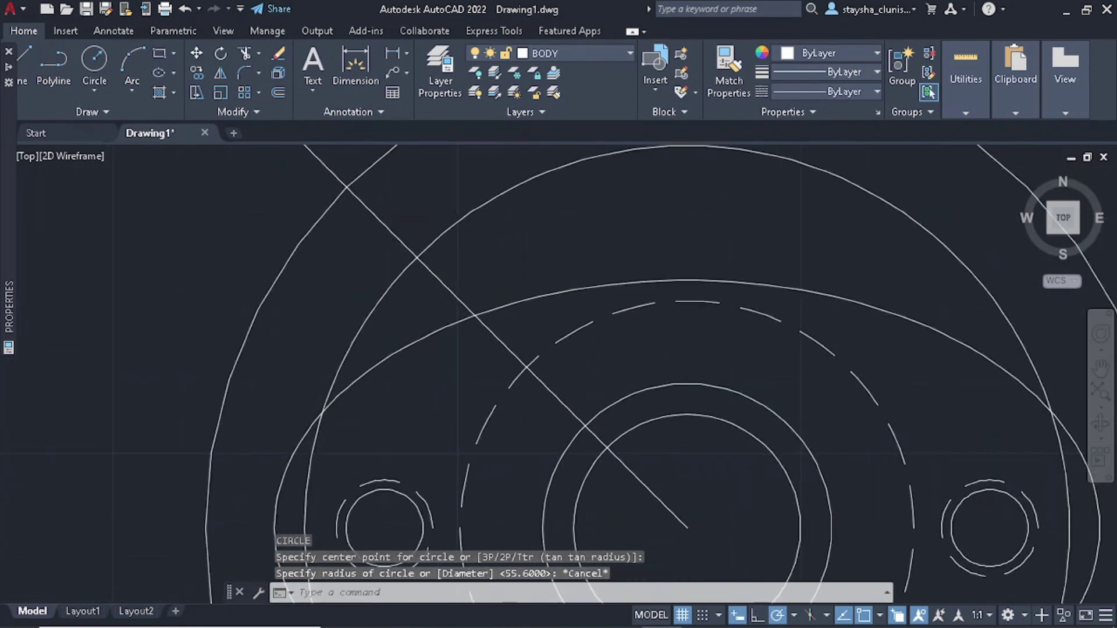
{"action": "scroll", "coordinate": [437, 260], "scroll_direction": "up", "scroll_amount": 2}
{"action": "key", "text": "Return"}
{"action": "left_click", "coordinate": [391, 244]}
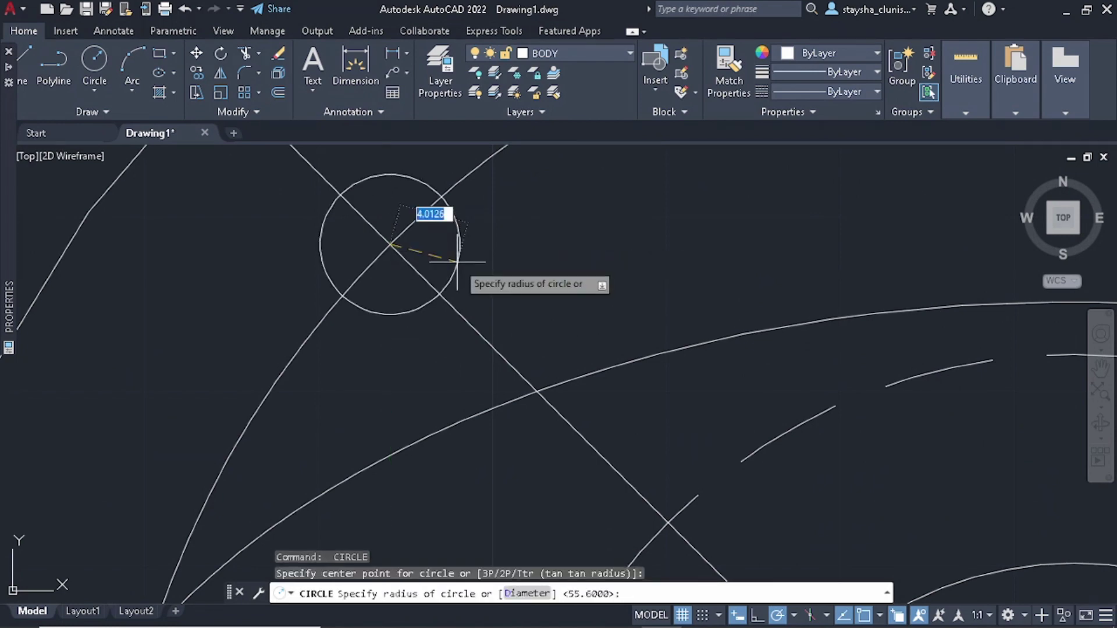
{"action": "type", "text": "d"}
{"action": "key", "text": "Return"}
{"action": "type", "text": "12"}
{"action": "key", "text": "Return"}
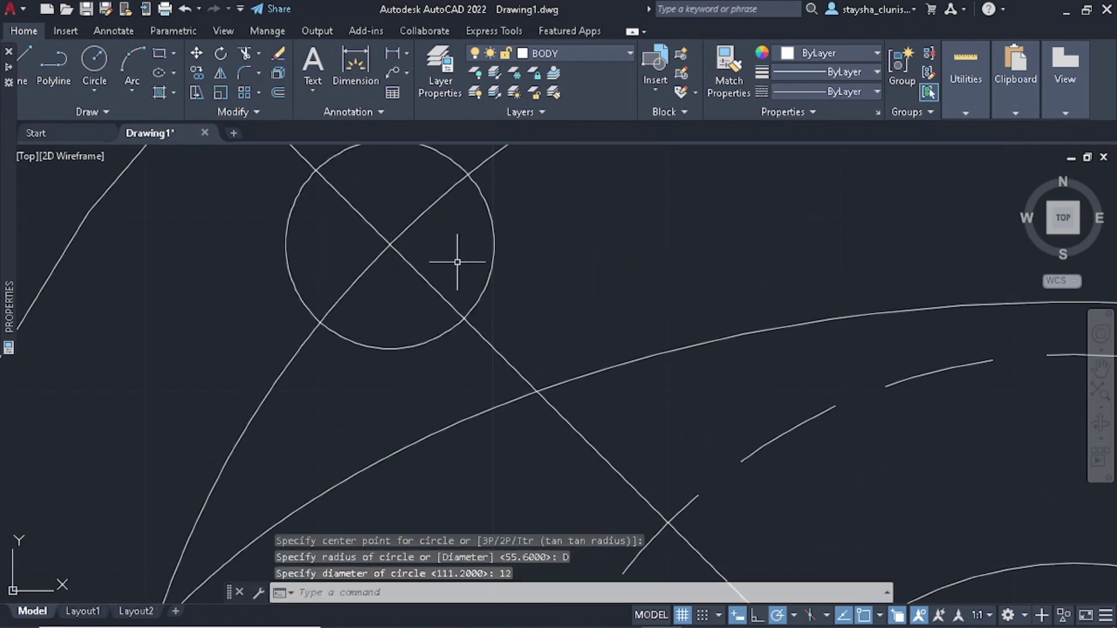
- Pause the screen recording in OBS
{"action": "key", "text": "alt+Tab"}
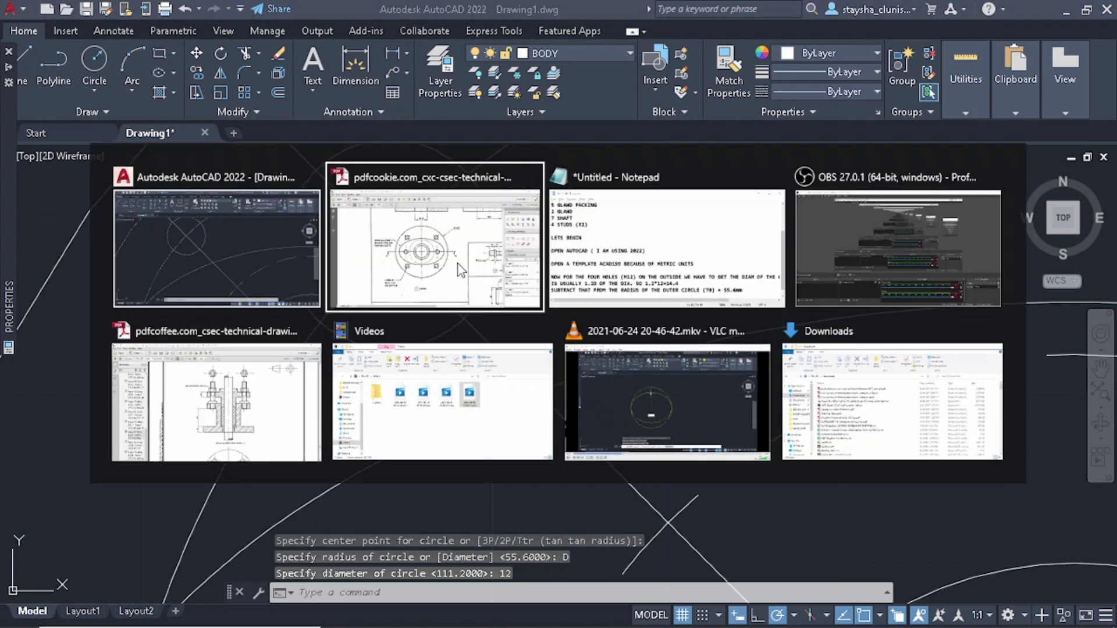
{"action": "key", "text": "Tab"}
{"action": "key", "text": "Tab"}
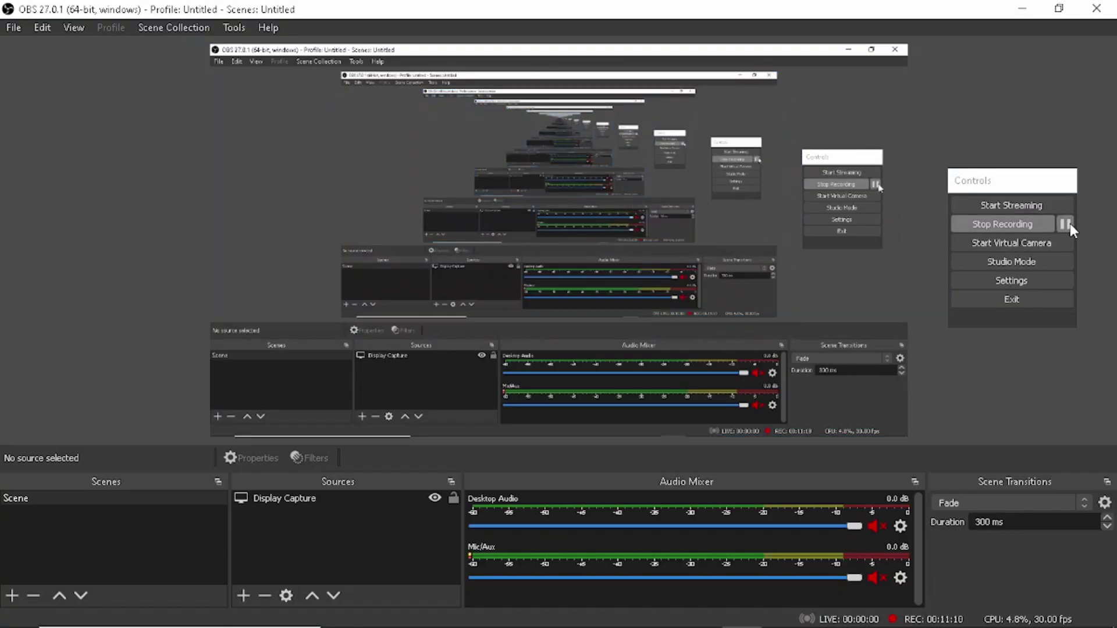
{"action": "left_click", "coordinate": [1066, 224]}
- Erase the diagonal construction line and the 55.6 pitch circle
{"action": "left_click", "coordinate": [1022, 9]}
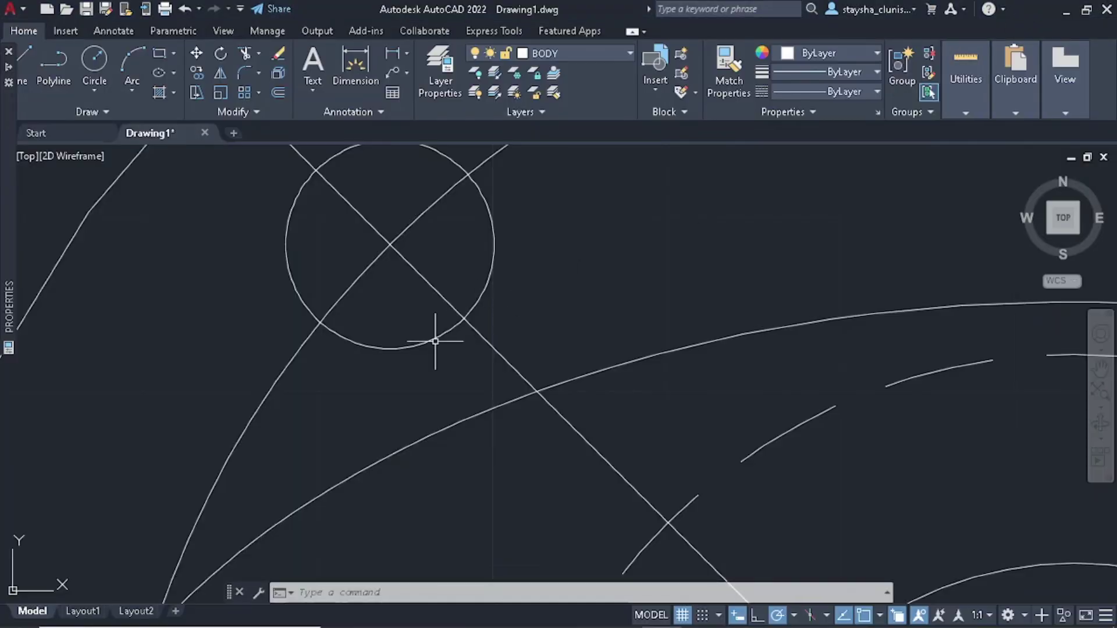
{"action": "scroll", "coordinate": [500, 323], "scroll_direction": "down", "scroll_amount": 3}
{"action": "scroll", "coordinate": [502, 310], "scroll_direction": "up", "scroll_amount": 4}
{"action": "scroll", "coordinate": [502, 310], "scroll_direction": "down", "scroll_amount": 2}
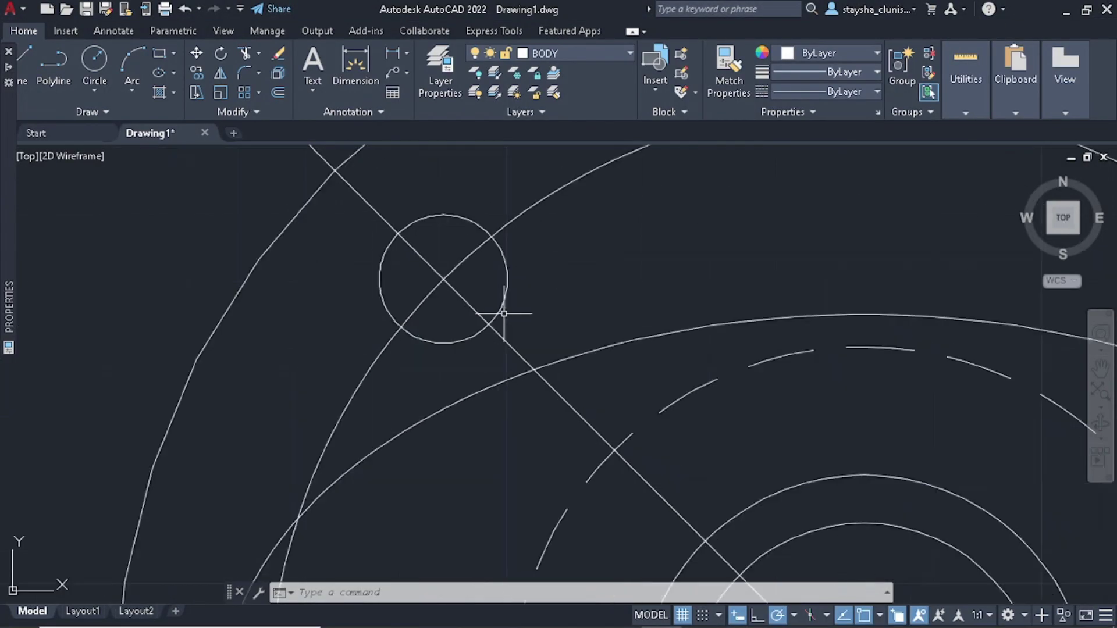
{"action": "left_click", "coordinate": [567, 315]}
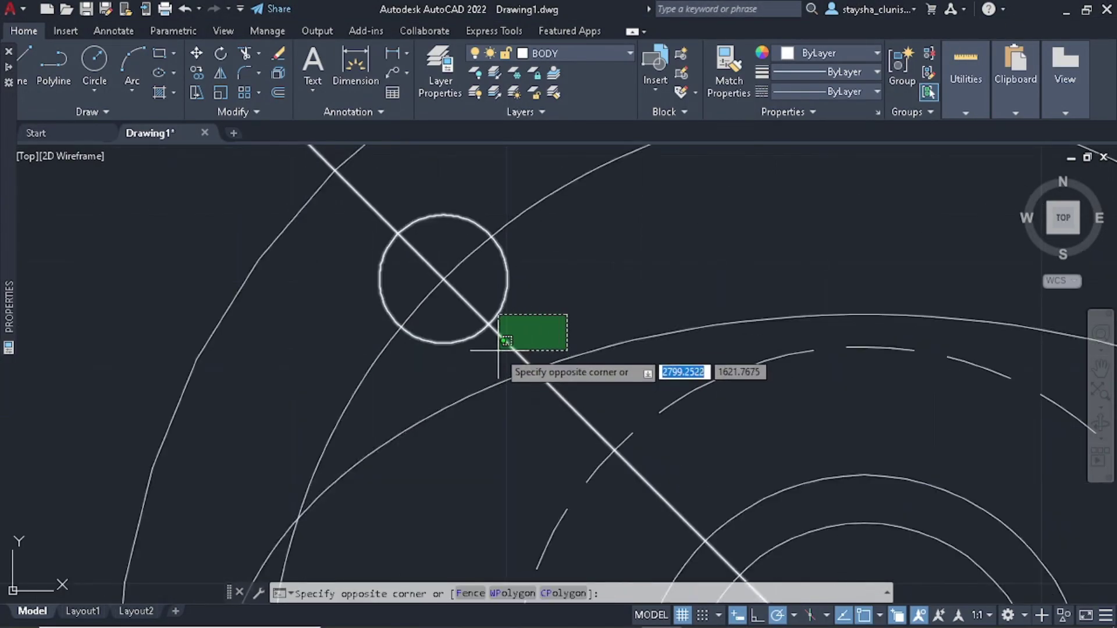
{"action": "left_click", "coordinate": [499, 350]}
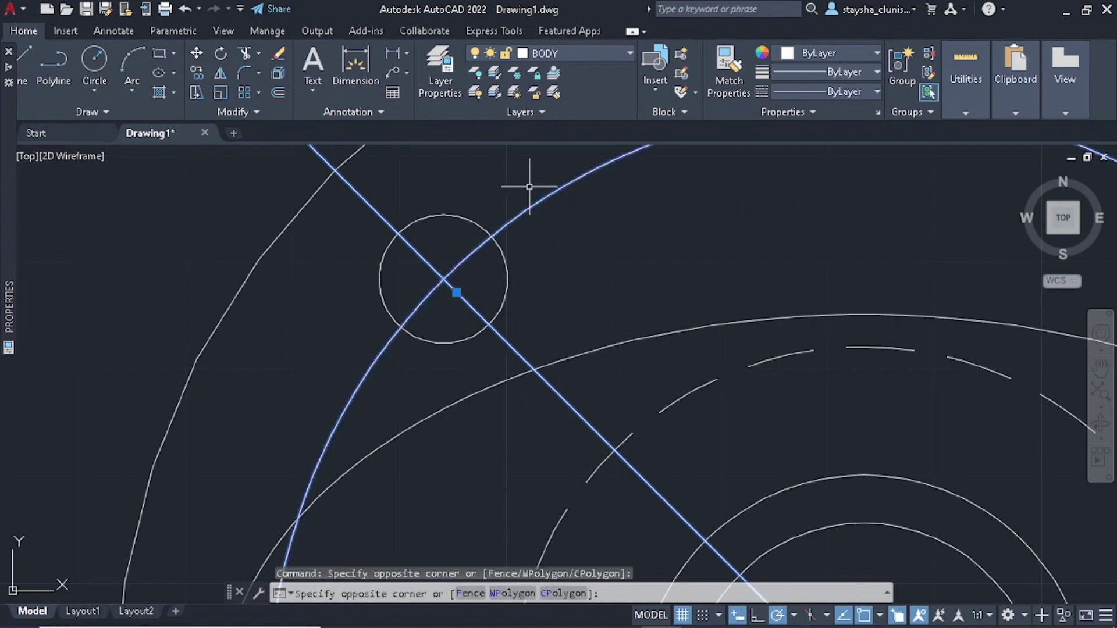
{"action": "key", "text": "Delete"}
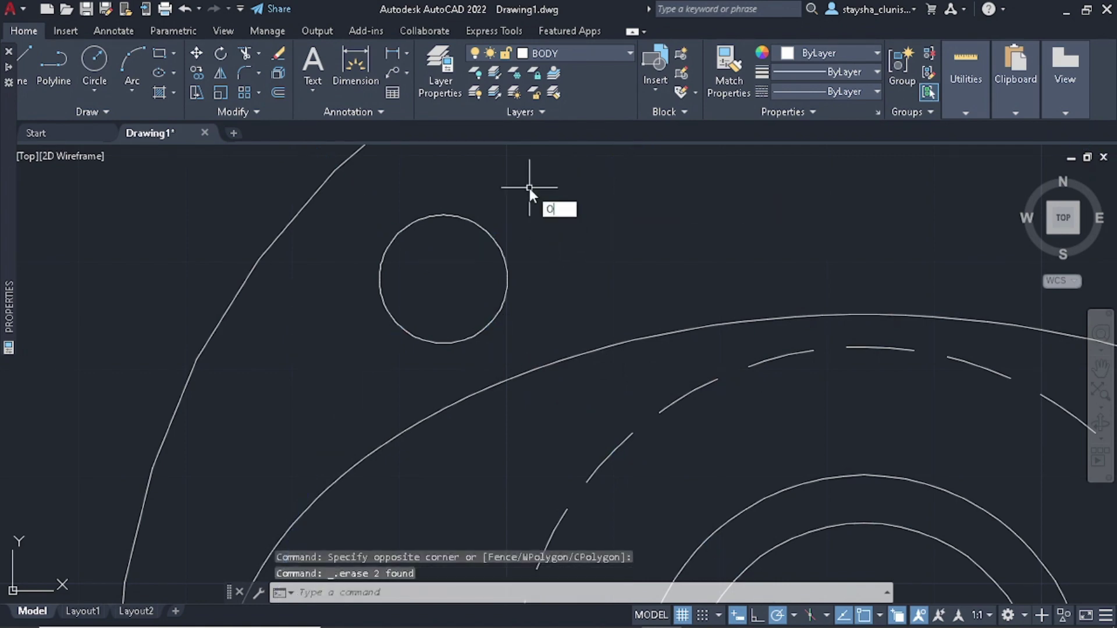
- Offset the stud-hole circle 1.4 inward to make the thread circle
{"action": "key", "text": "Return"}
{"action": "left_click", "coordinate": [443, 279]}
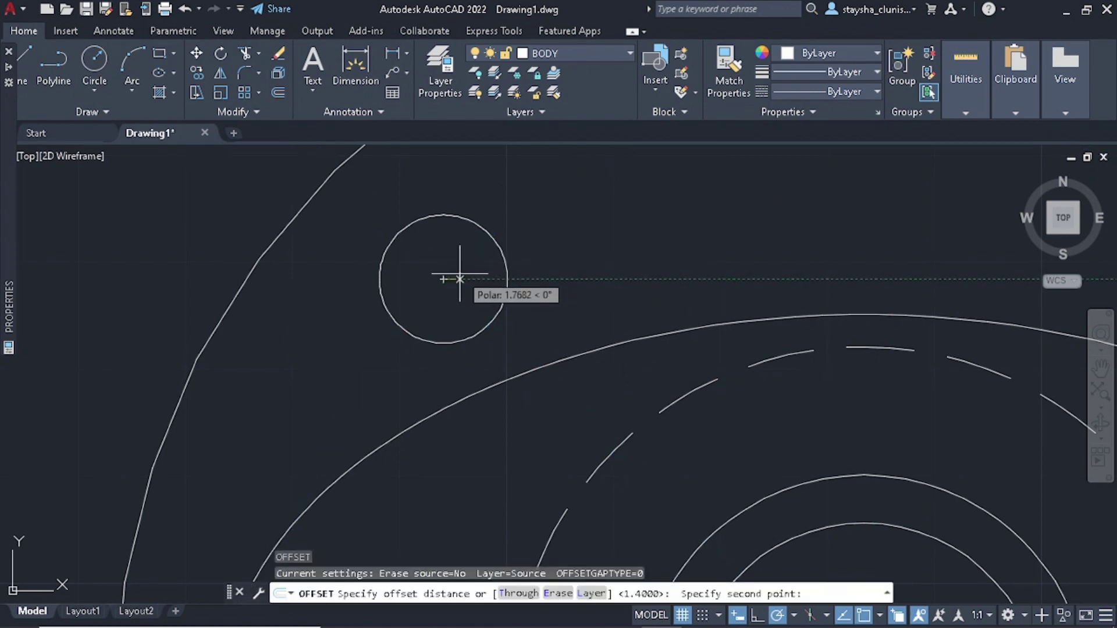
{"action": "key", "text": "Escape"}
{"action": "key", "text": "Escape"}
{"action": "key", "text": "Escape"}
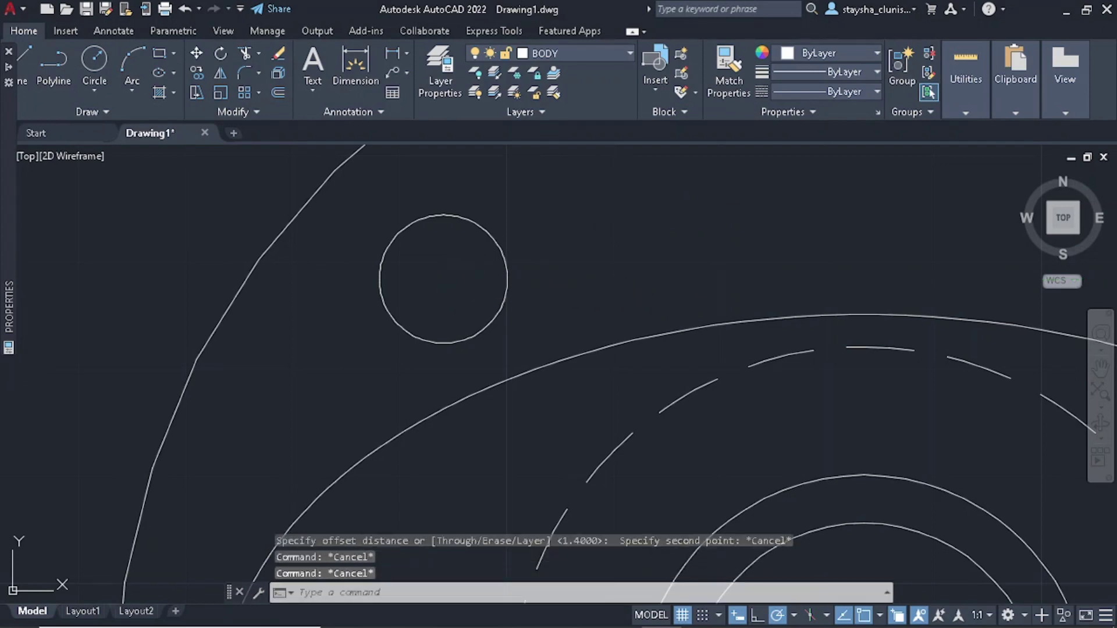
{"action": "type", "text": "o"}
{"action": "key", "text": "Return"}
{"action": "key", "text": "Return"}
{"action": "left_click", "coordinate": [506, 264]}
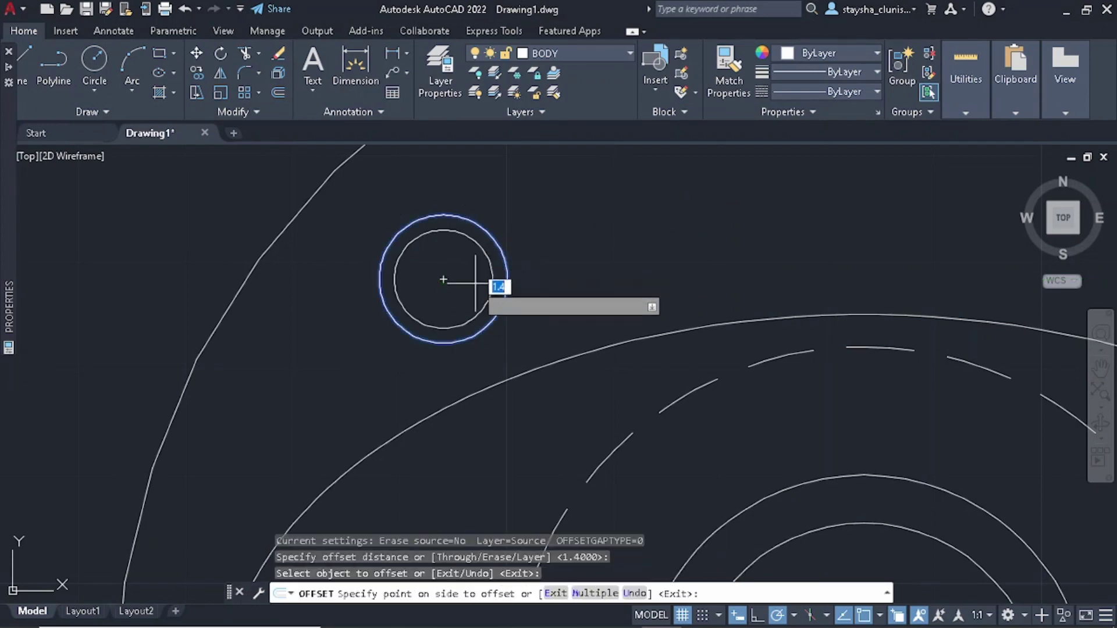
{"action": "left_click", "coordinate": [445, 279]}
{"action": "key", "text": "Escape"}
{"action": "key", "text": "Escape"}
{"action": "key", "text": "Escape"}
- Give the inner thread circle the HIDDEN linetype, then window-select the whole stud hole
{"action": "left_click", "coordinate": [490, 285]}
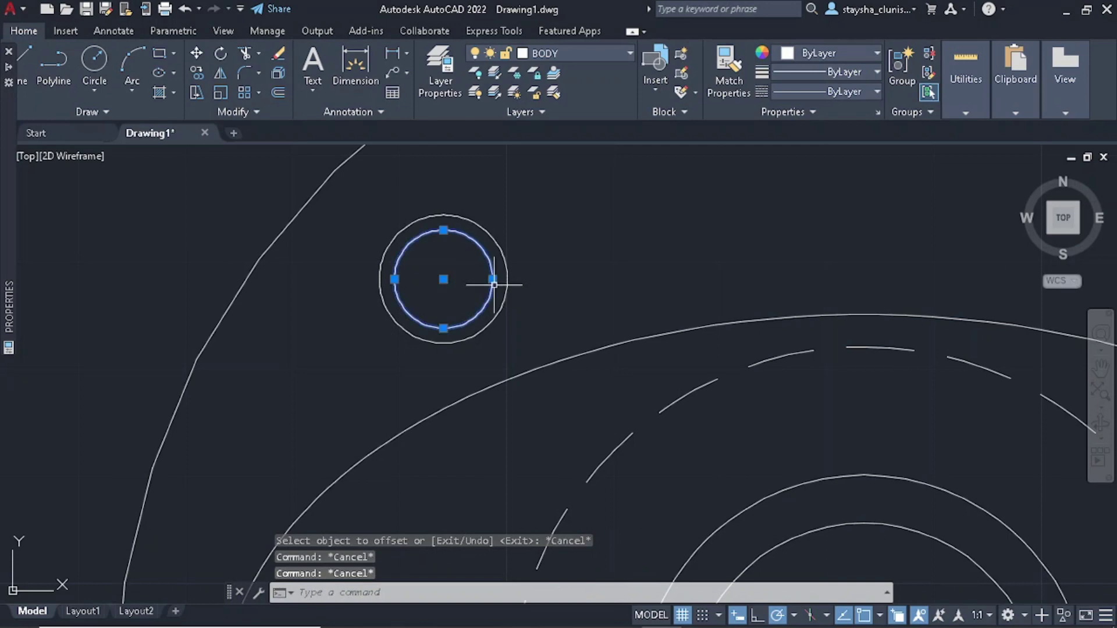
{"action": "left_click", "coordinate": [833, 110]}
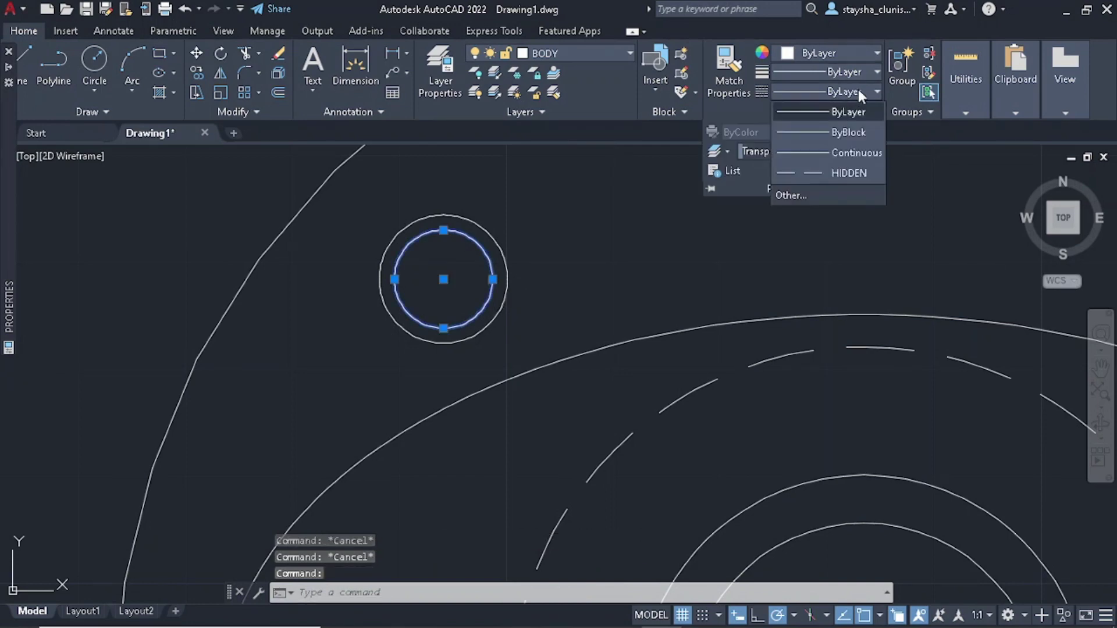
{"action": "left_click", "coordinate": [854, 169]}
{"action": "key", "text": "Escape"}
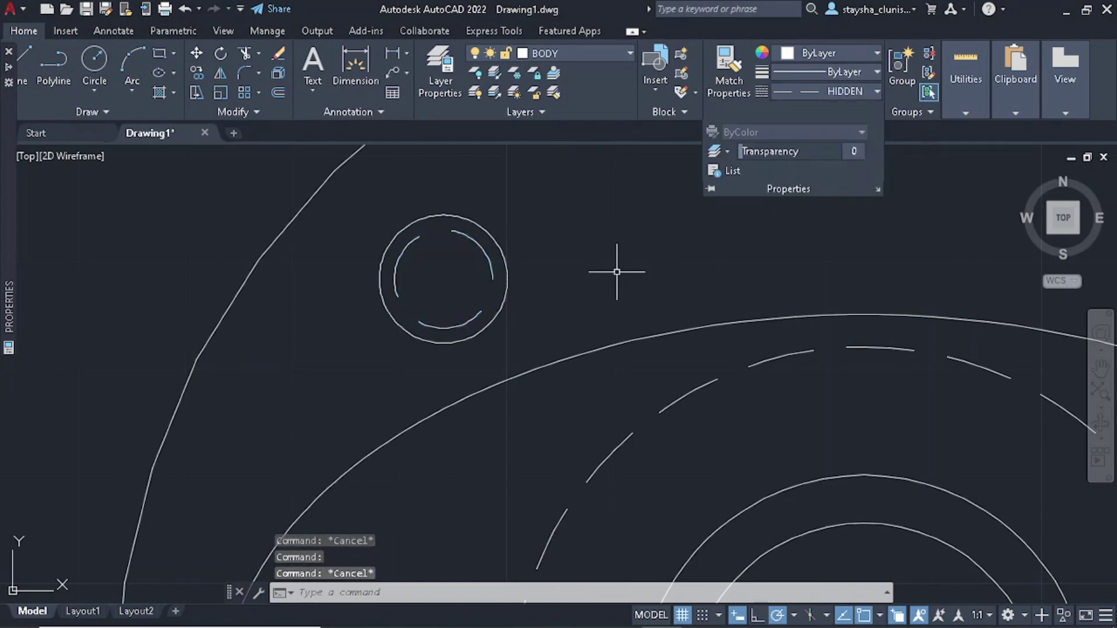
{"action": "scroll", "coordinate": [625, 269], "scroll_direction": "down", "scroll_amount": 3}
{"action": "left_click", "coordinate": [499, 205]}
{"action": "left_click", "coordinate": [592, 330]}
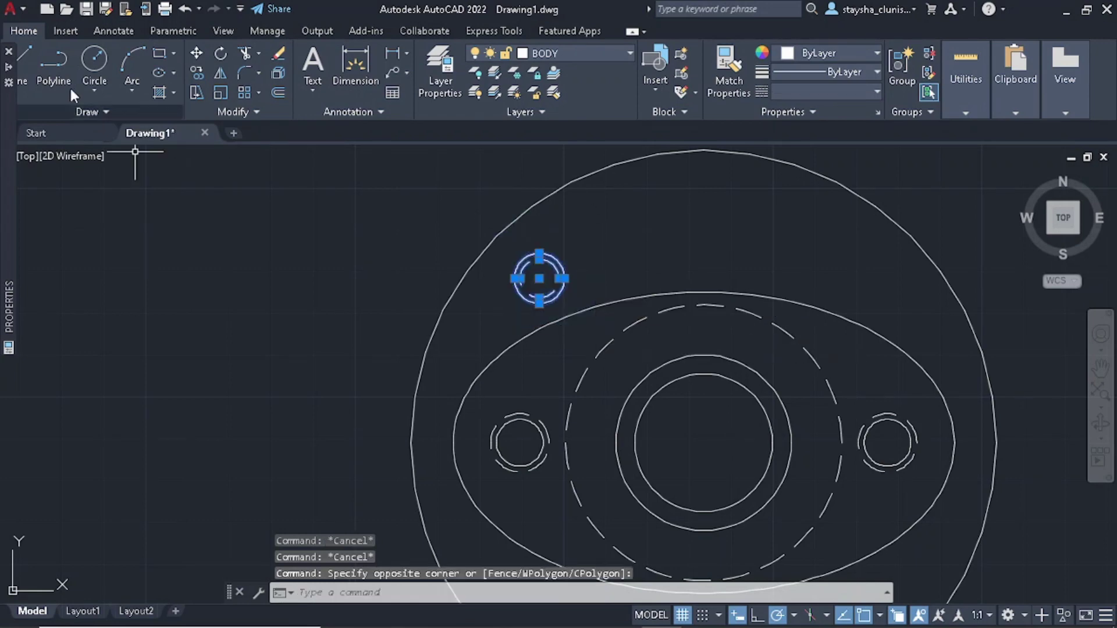
- Mirror the stud hole across a vertical line through the flange centre, keeping the original
{"action": "left_click", "coordinate": [219, 74]}
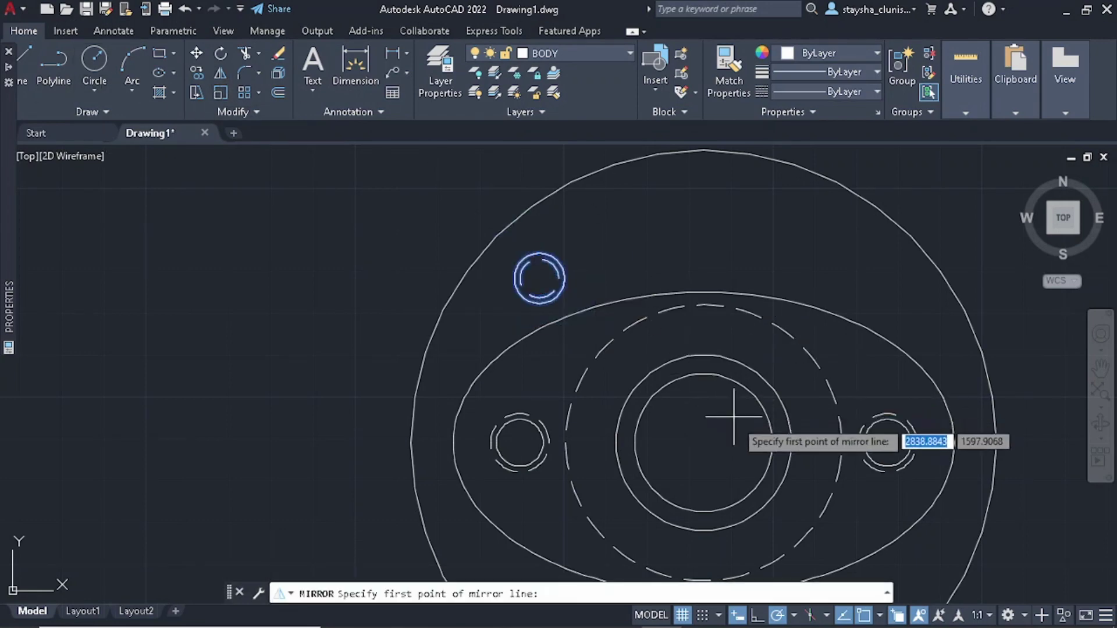
{"action": "left_click", "coordinate": [769, 449]}
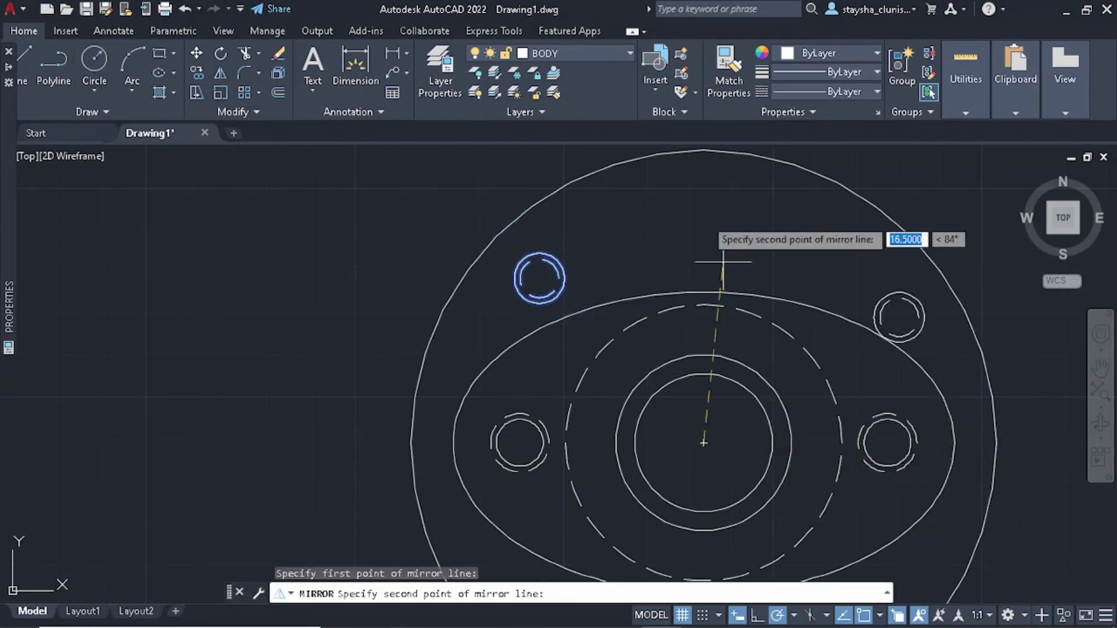
{"action": "left_click", "coordinate": [707, 190]}
{"action": "key", "text": "Return"}
{"action": "scroll", "coordinate": [733, 175], "scroll_direction": "down", "scroll_amount": 3}
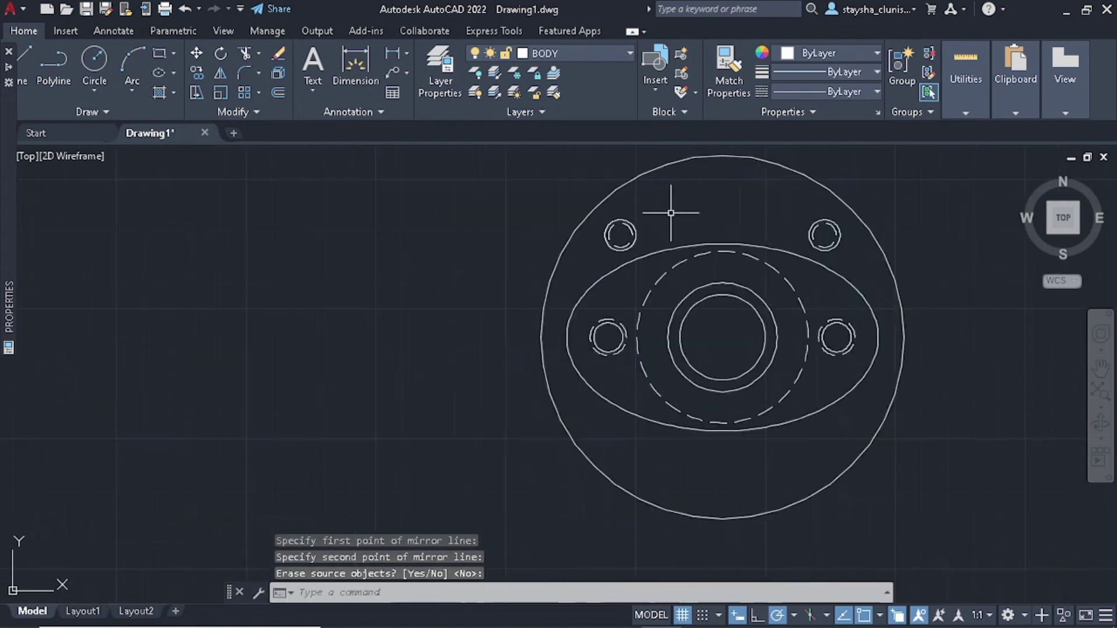
- Mirror both top stud holes across a horizontal centre line to get four holes
{"action": "left_click", "coordinate": [564, 192]}
{"action": "left_click", "coordinate": [892, 256]}
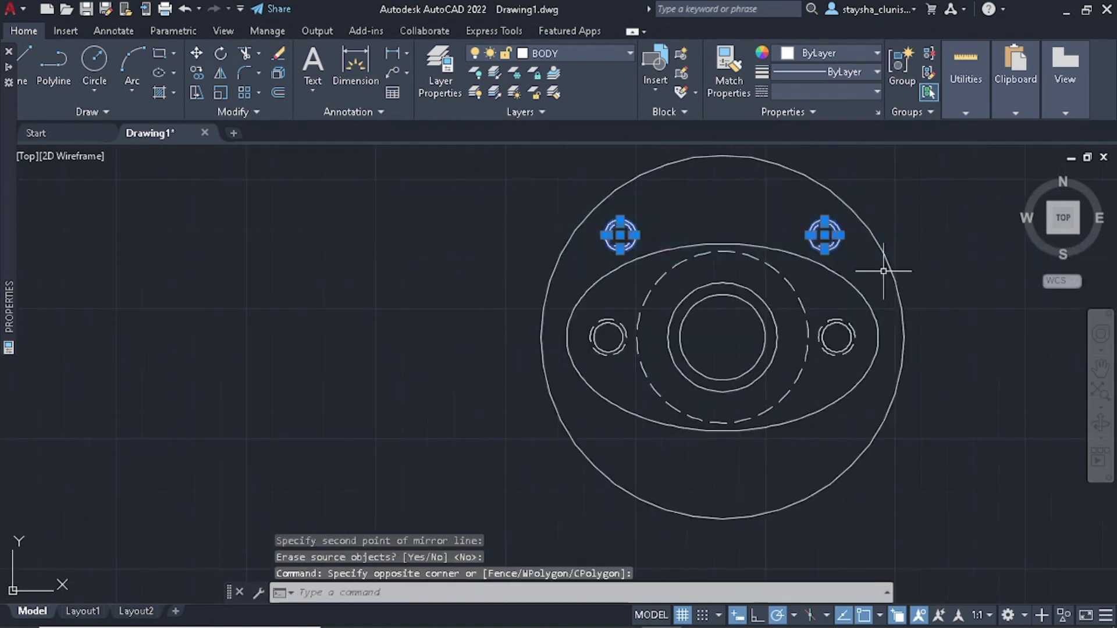
{"action": "left_click", "coordinate": [220, 74]}
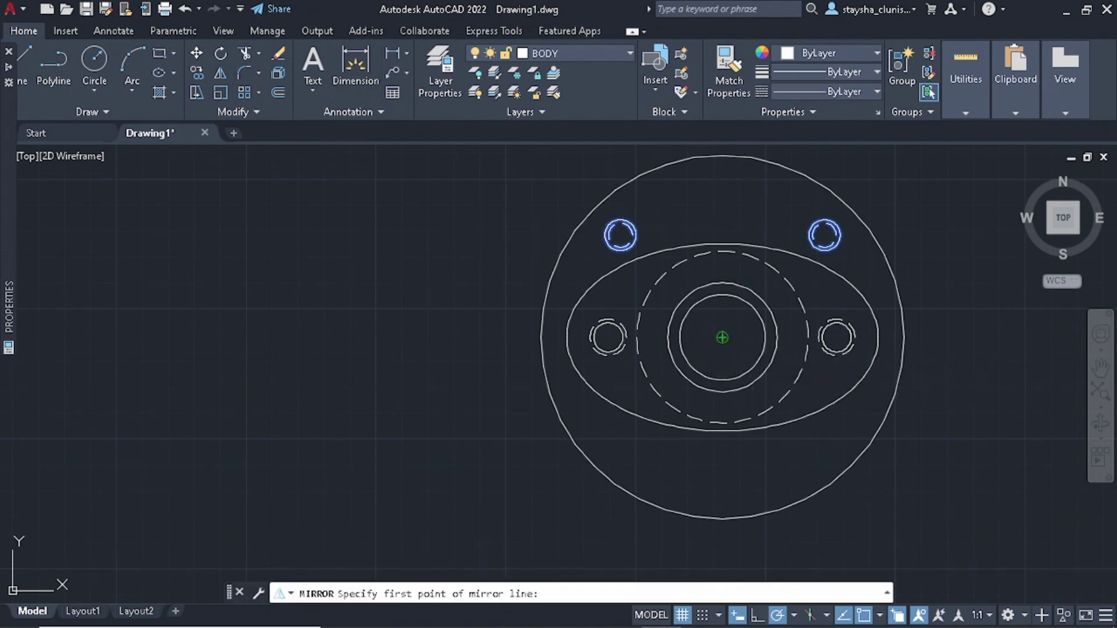
{"action": "left_click", "coordinate": [722, 337]}
{"action": "left_click", "coordinate": [942, 338]}
{"action": "key", "text": "Return"}
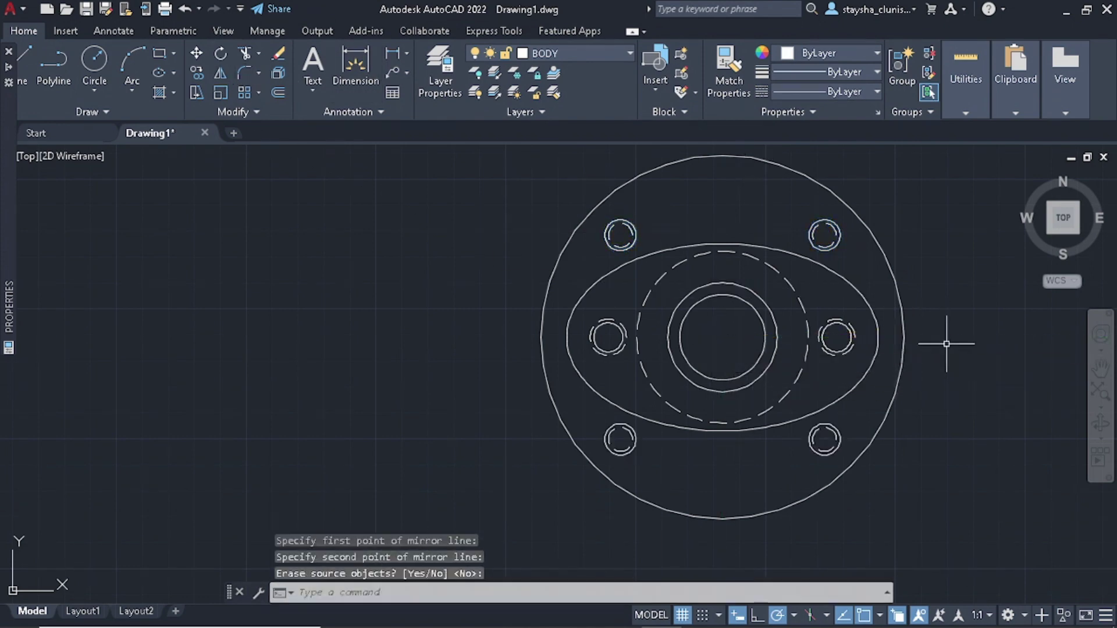
{"action": "scroll", "coordinate": [799, 261], "scroll_direction": "down", "scroll_amount": 2}
{"action": "scroll", "coordinate": [799, 261], "scroll_direction": "down", "scroll_amount": 2}
{"action": "scroll", "coordinate": [586, 342], "scroll_direction": "up", "scroll_amount": 4}
- Compare against the reference PDF, then open the Layer Properties Manager
{"action": "key", "text": "alt+Tab"}
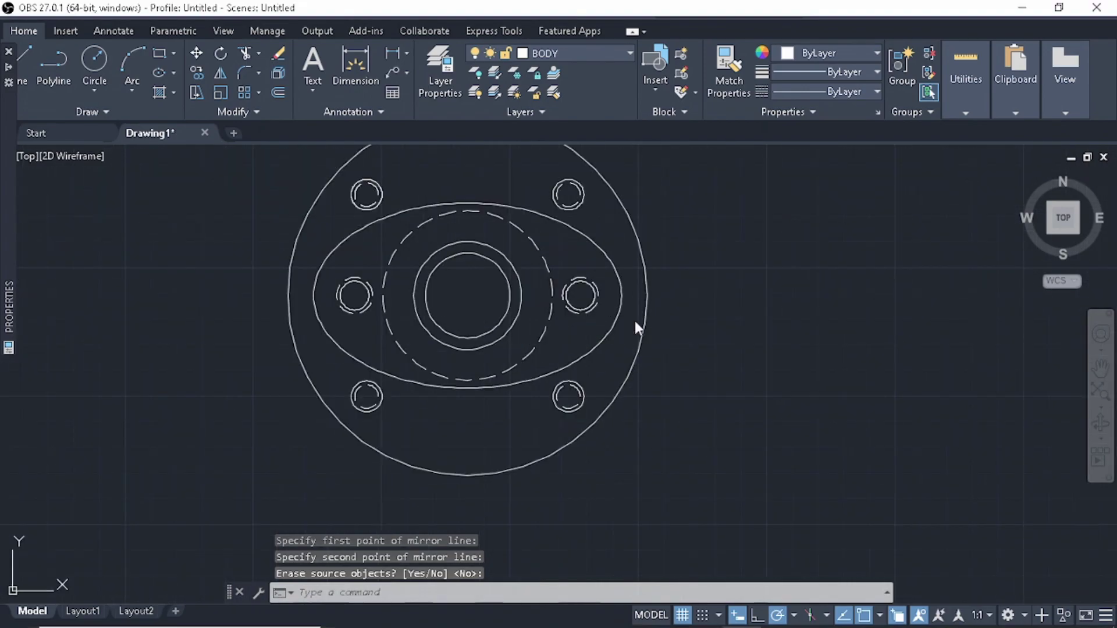
{"action": "key", "text": "alt+Tab"}
{"action": "key", "text": "alt+Tab"}
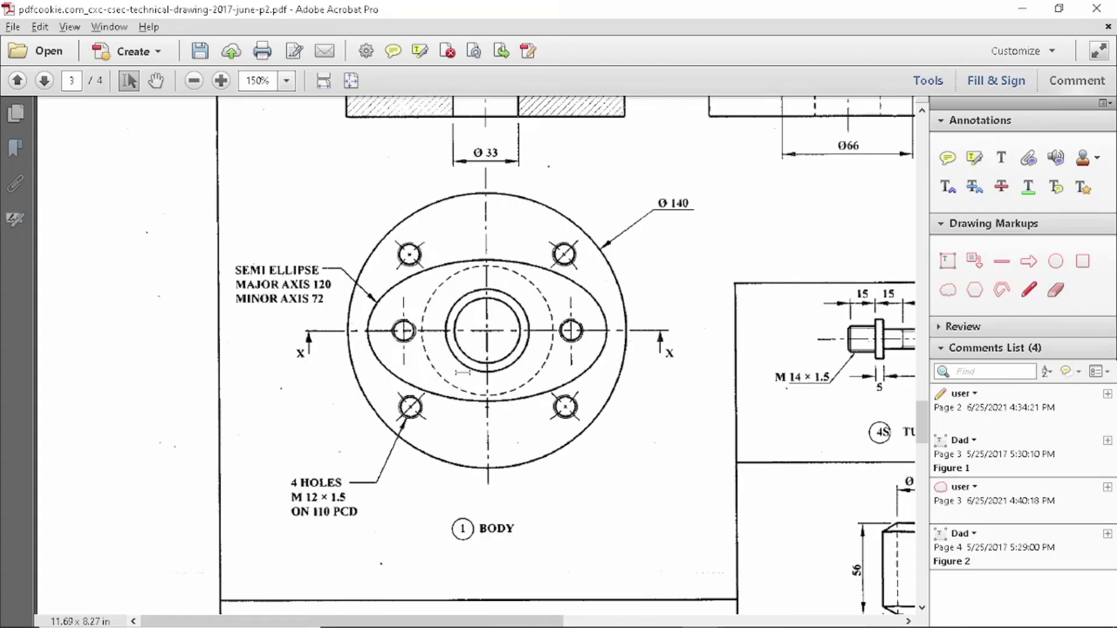
{"action": "key", "text": "alt+Tab"}
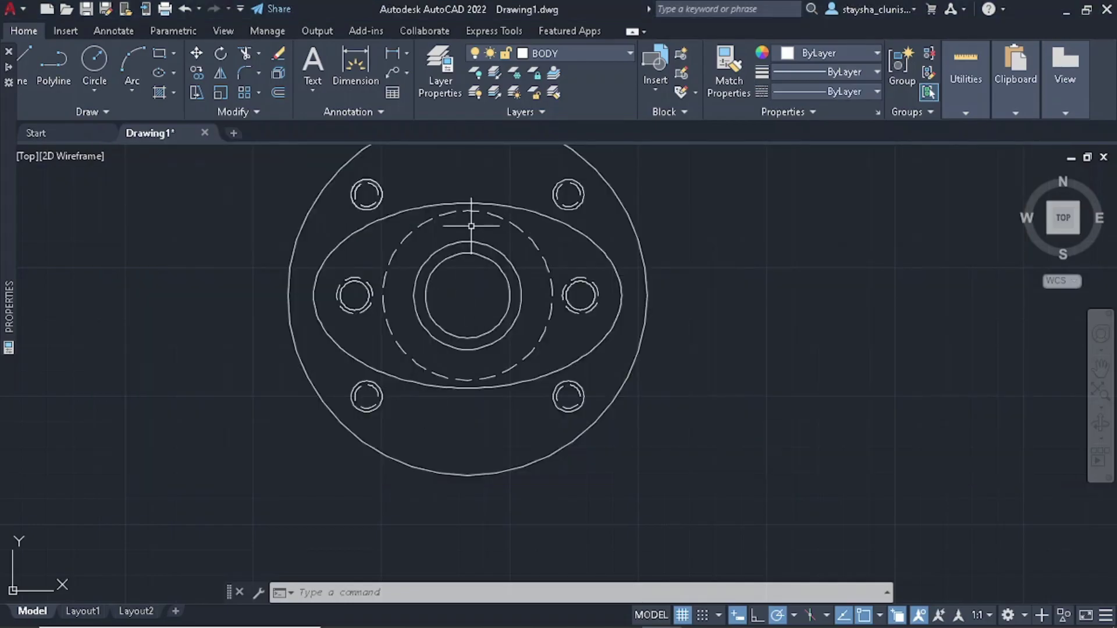
{"action": "scroll", "coordinate": [408, 262], "scroll_direction": "up", "scroll_amount": 2}
{"action": "scroll", "coordinate": [385, 289], "scroll_direction": "up", "scroll_amount": 2}
{"action": "scroll", "coordinate": [385, 288], "scroll_direction": "down", "scroll_amount": 2}
{"action": "scroll", "coordinate": [411, 256], "scroll_direction": "down", "scroll_amount": 1}
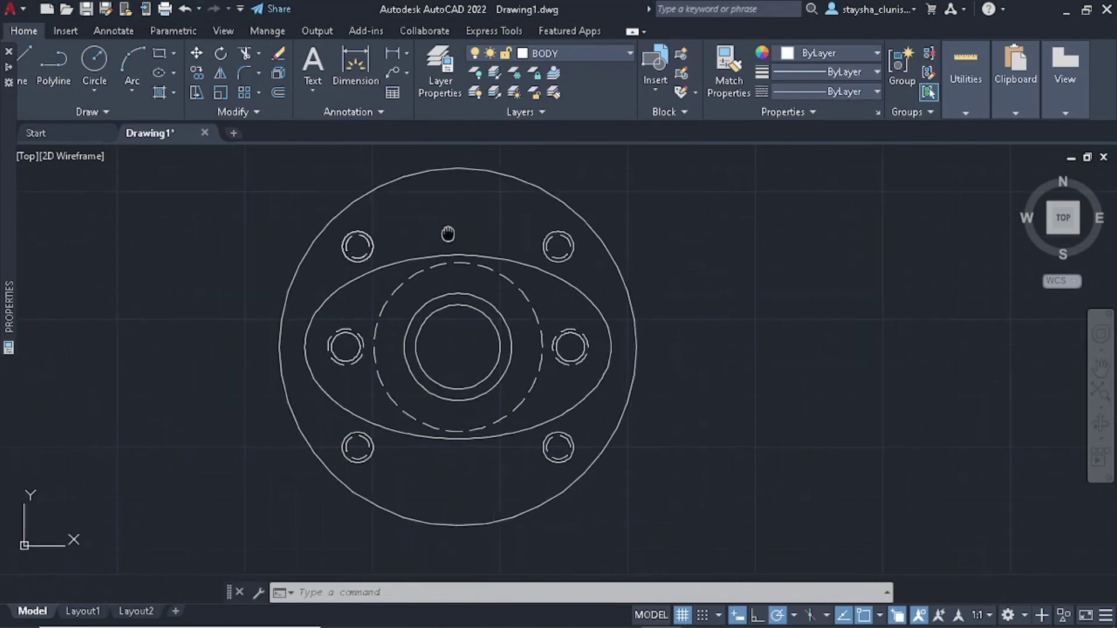
{"action": "left_click", "coordinate": [567, 50]}
{"action": "left_click", "coordinate": [448, 61]}
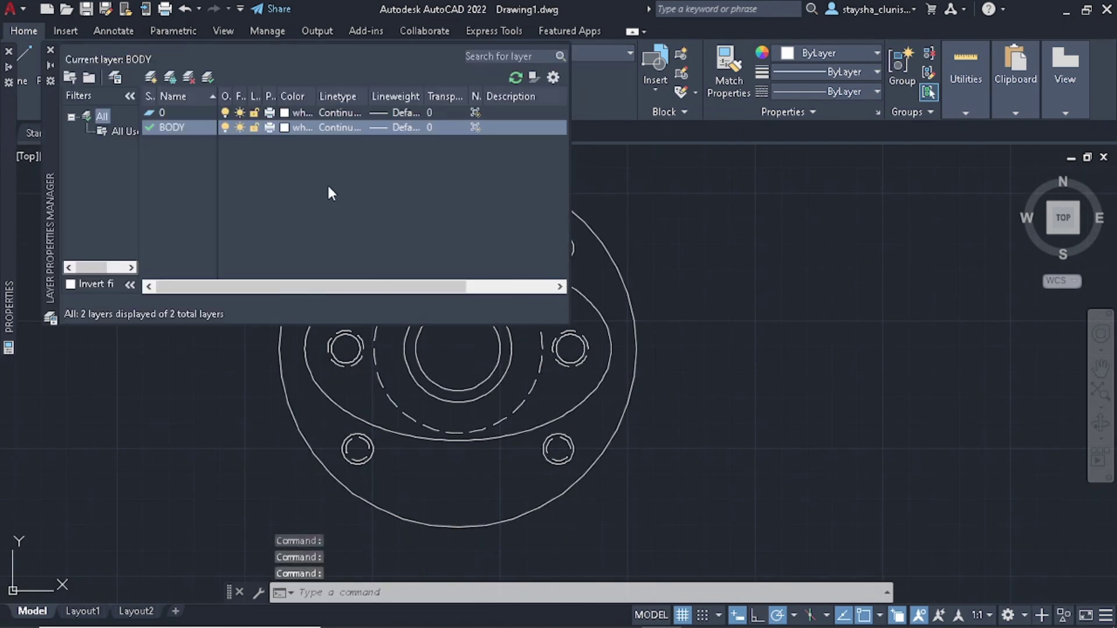
- Create a yellow layer DIM, make it current, and close the layer manager
{"action": "left_click", "coordinate": [151, 83]}
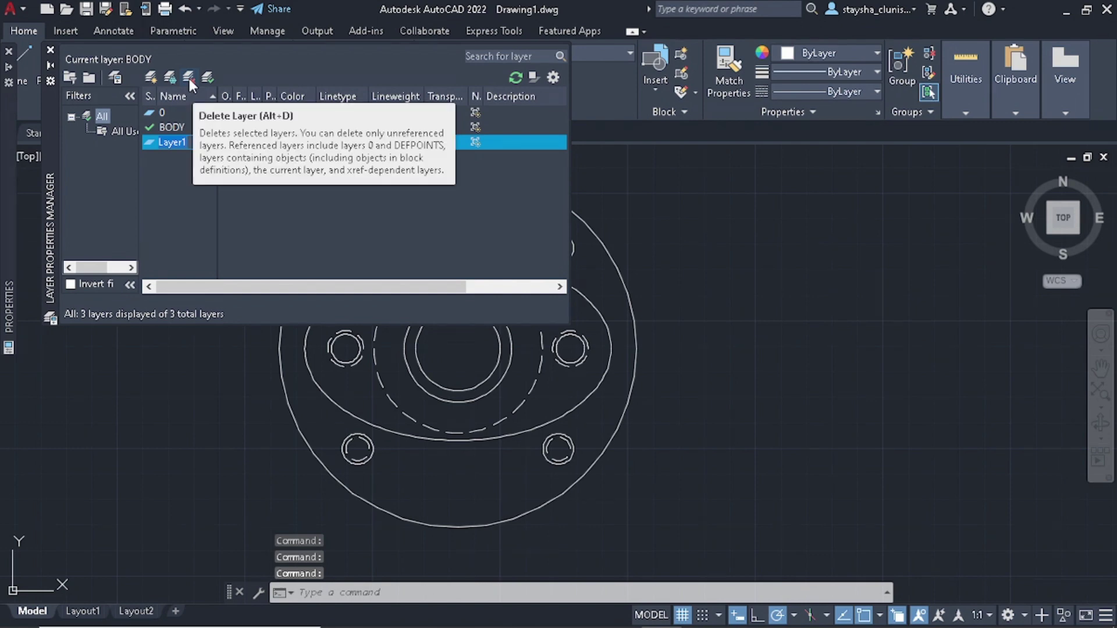
{"action": "type", "text": "DIM"}
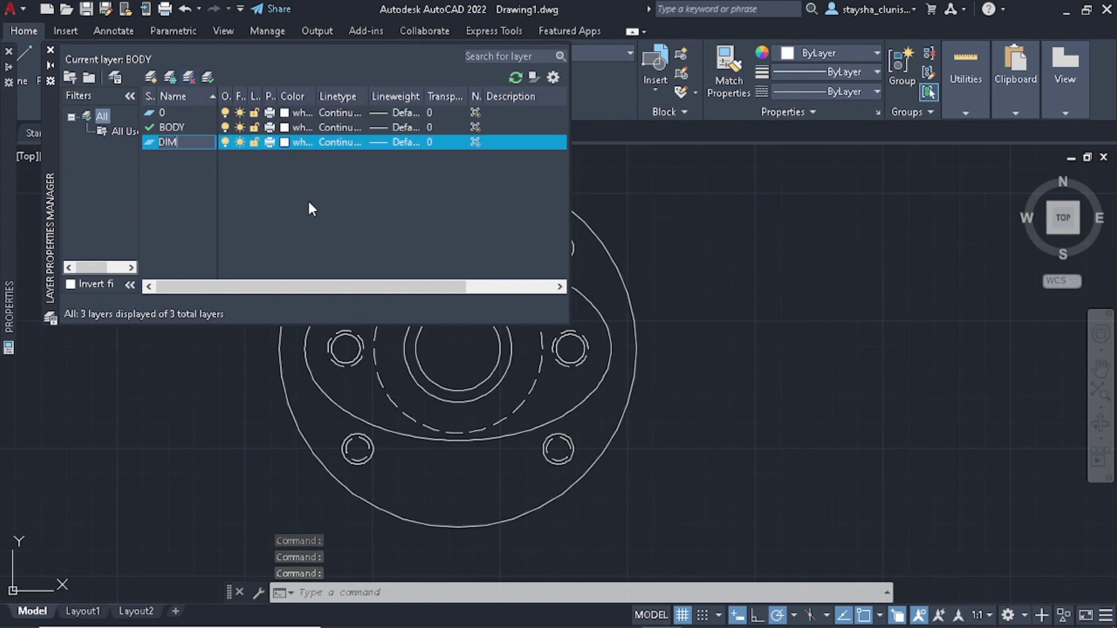
{"action": "key", "text": "Return"}
{"action": "left_click", "coordinate": [286, 143]}
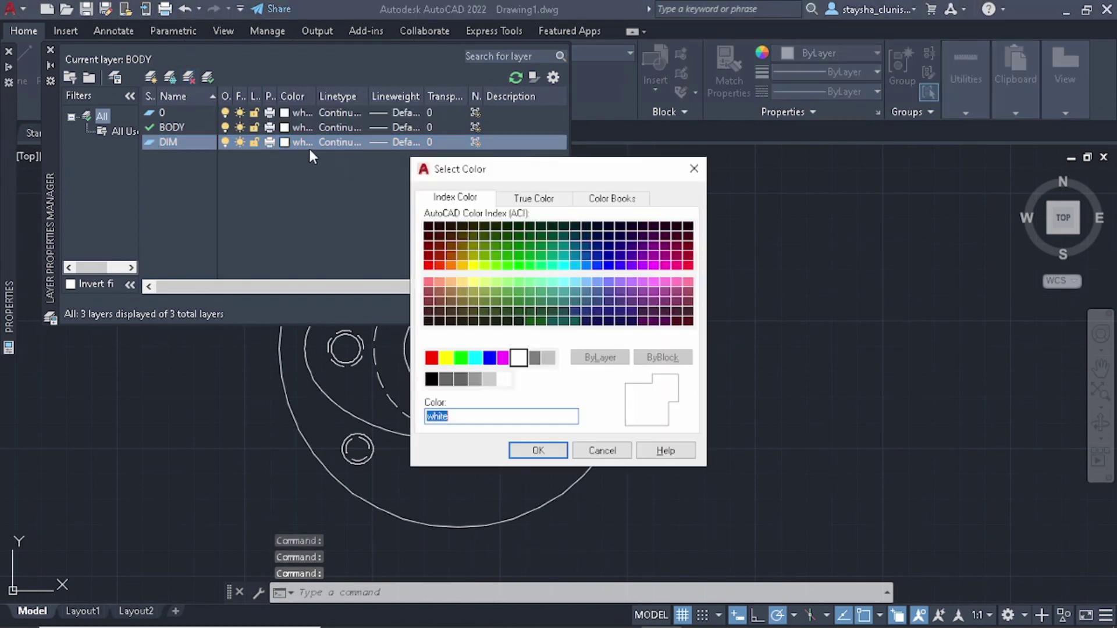
{"action": "left_click", "coordinate": [446, 358]}
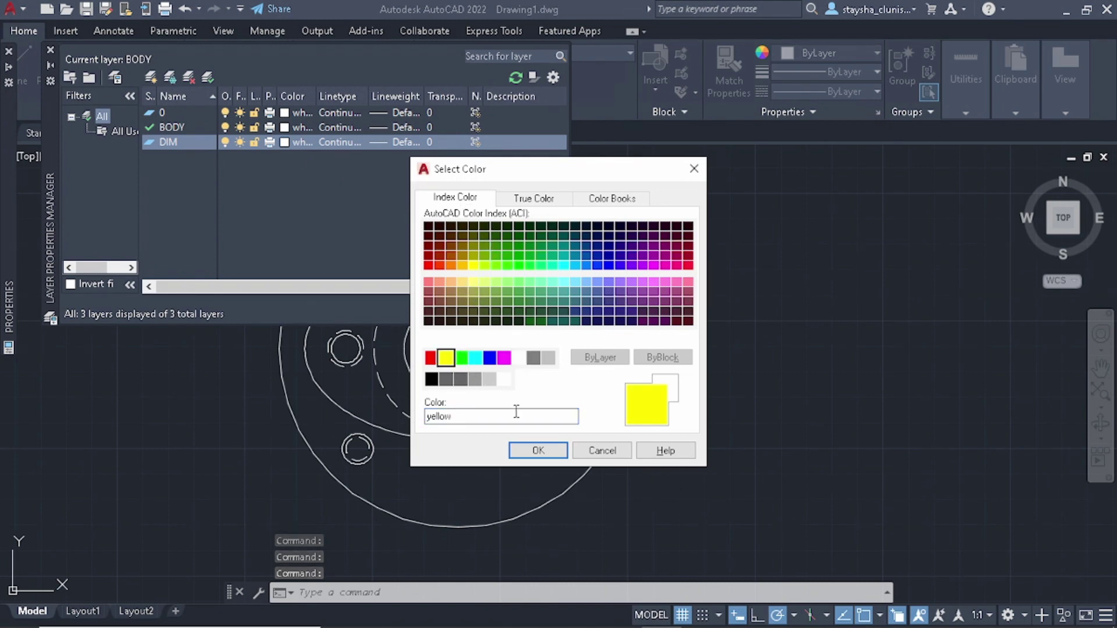
{"action": "left_click", "coordinate": [538, 450]}
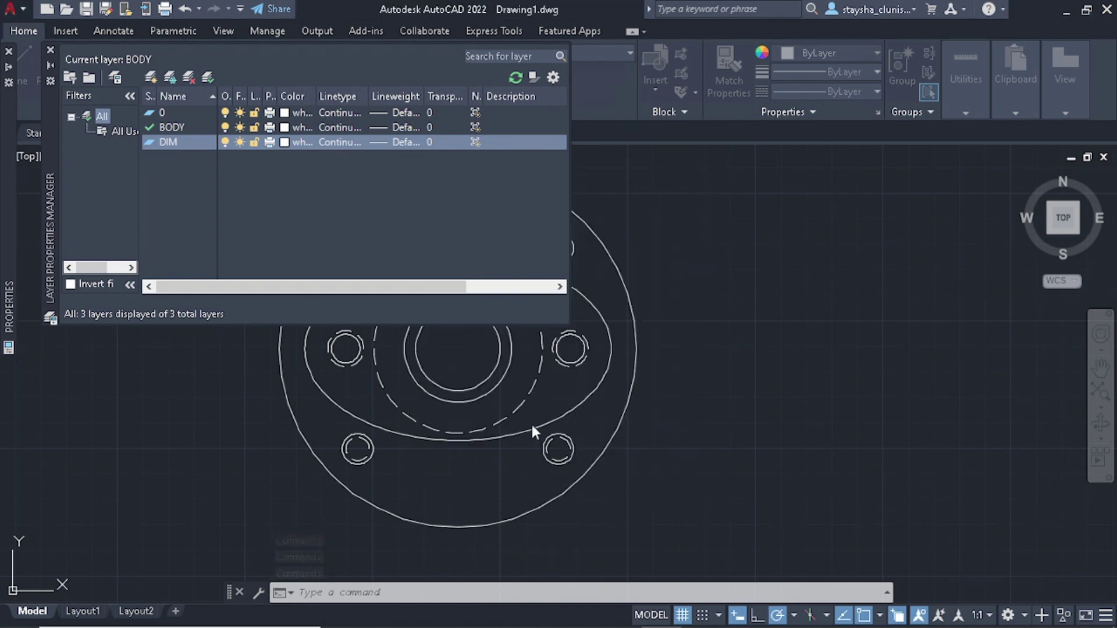
{"action": "left_click", "coordinate": [187, 143]}
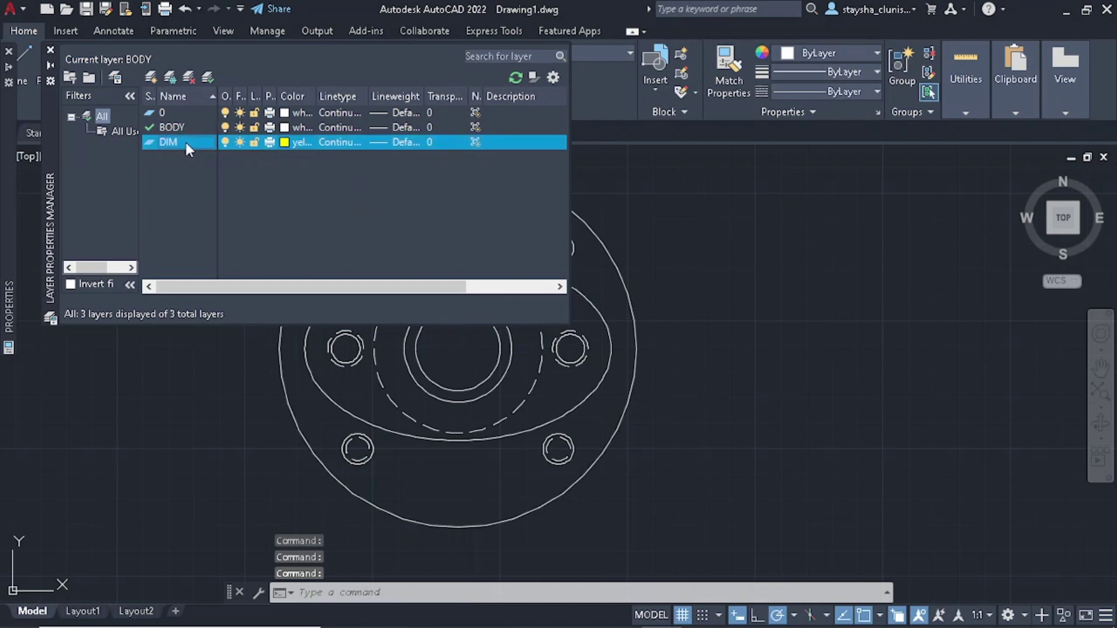
{"action": "double_click", "coordinate": [186, 142]}
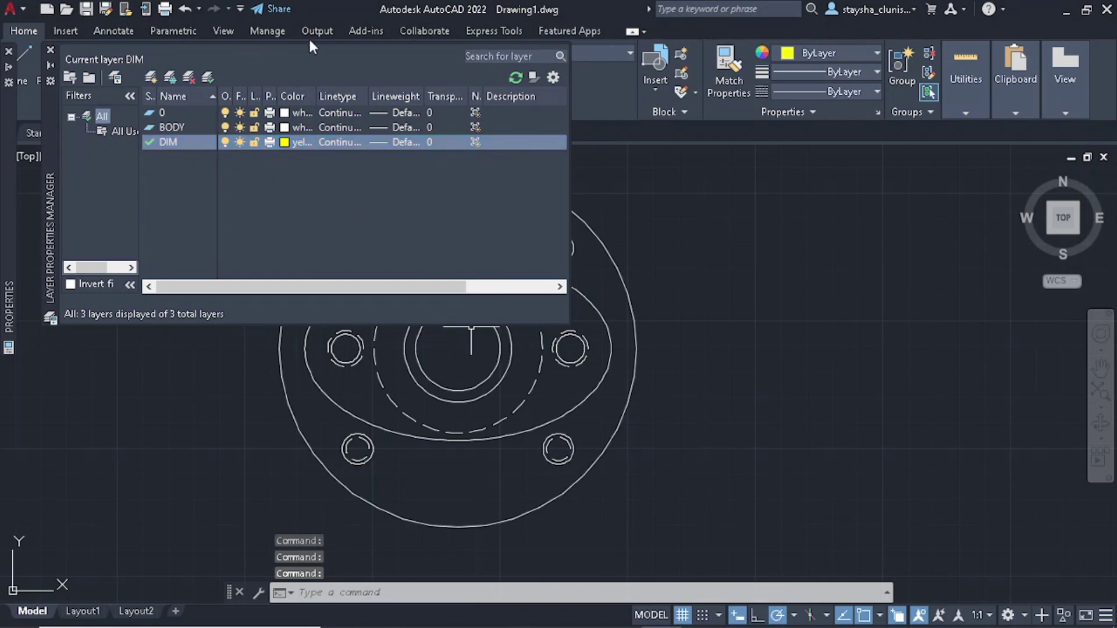
{"action": "left_click", "coordinate": [50, 50]}
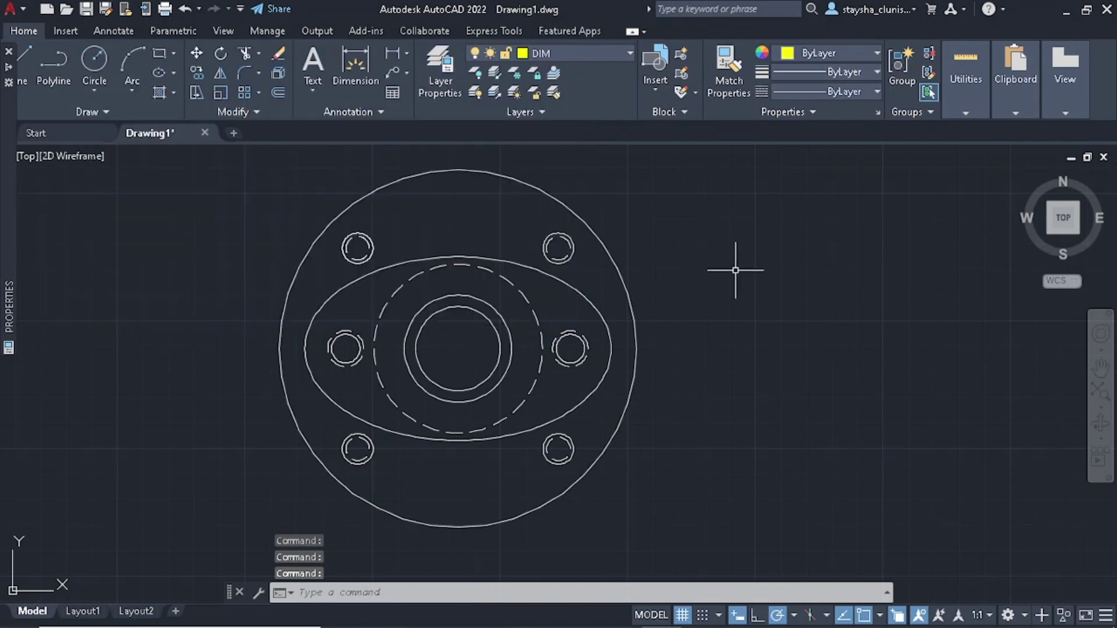
- Cancel a stray selection and expand the extra Draw and Modify panel tools
{"action": "left_click", "coordinate": [773, 313]}
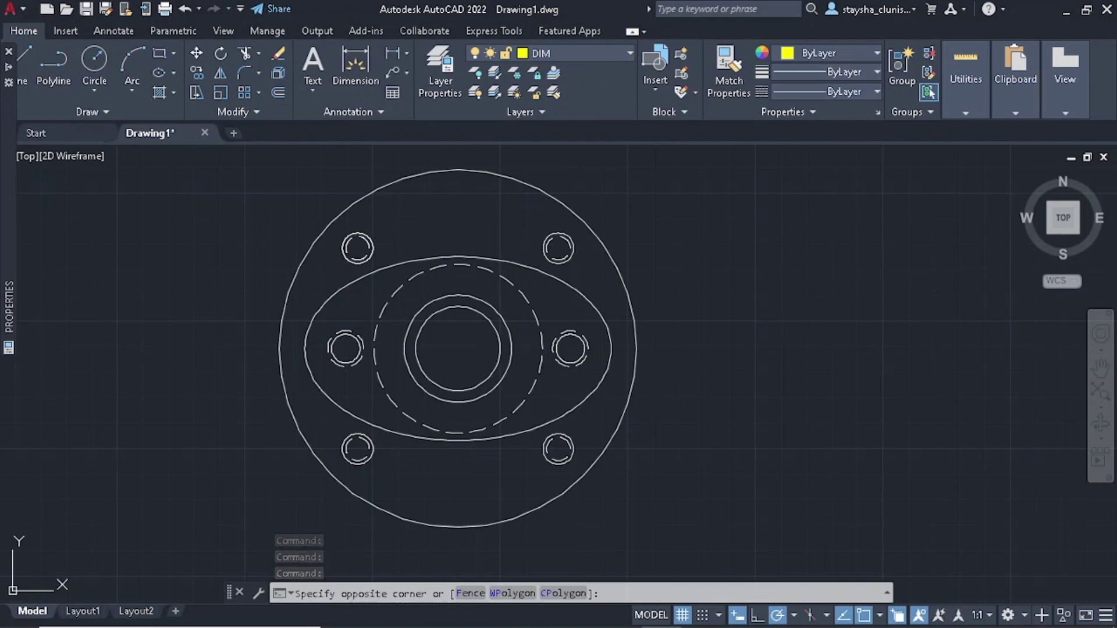
{"action": "key", "text": "Escape"}
{"action": "key", "text": "Escape"}
{"action": "left_click", "coordinate": [254, 113]}
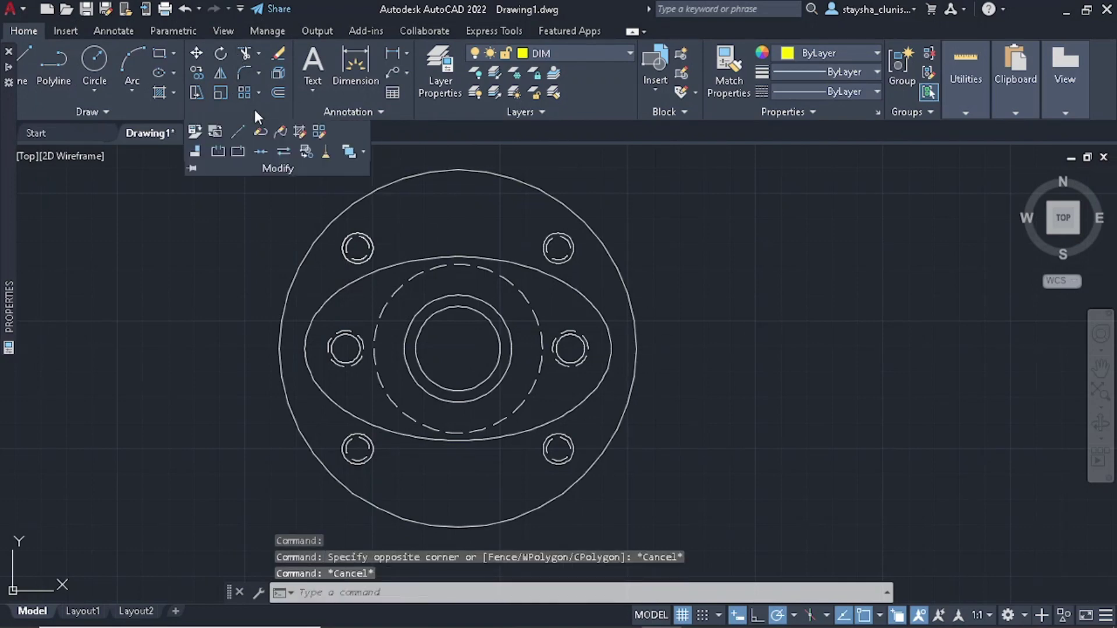
{"action": "left_click", "coordinate": [109, 112]}
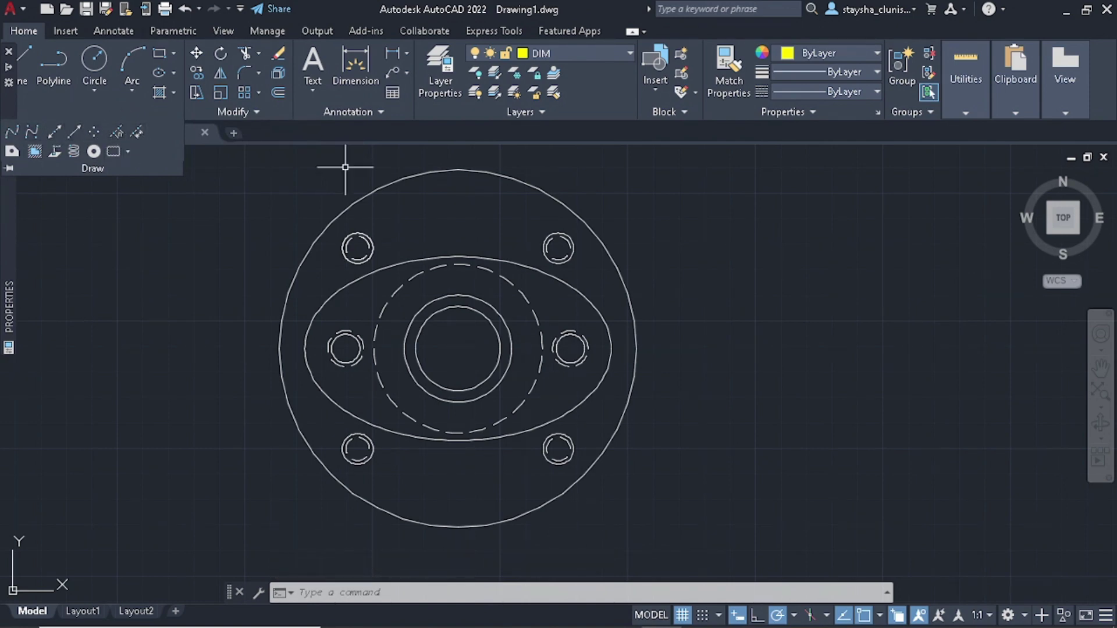
{"action": "key", "text": "Escape"}
{"action": "key", "text": "Escape"}
{"action": "key", "text": "Escape"}
- Add centre marks to the outer circle, left side hole and all four stud holes
{"action": "type", "text": "CENT"}
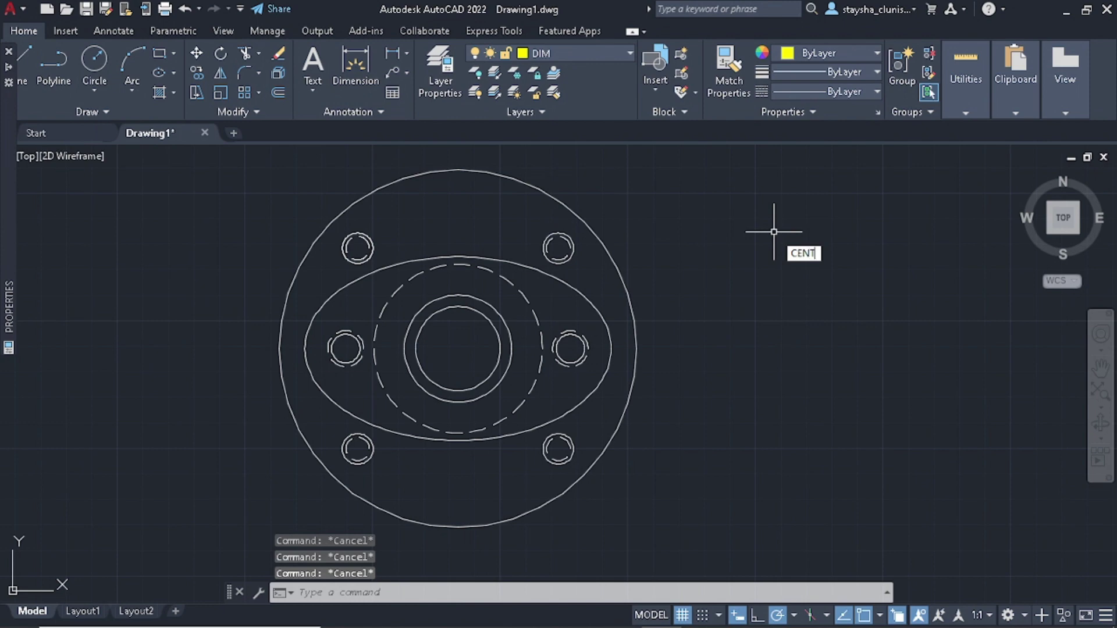
{"action": "type", "text": "ER"}
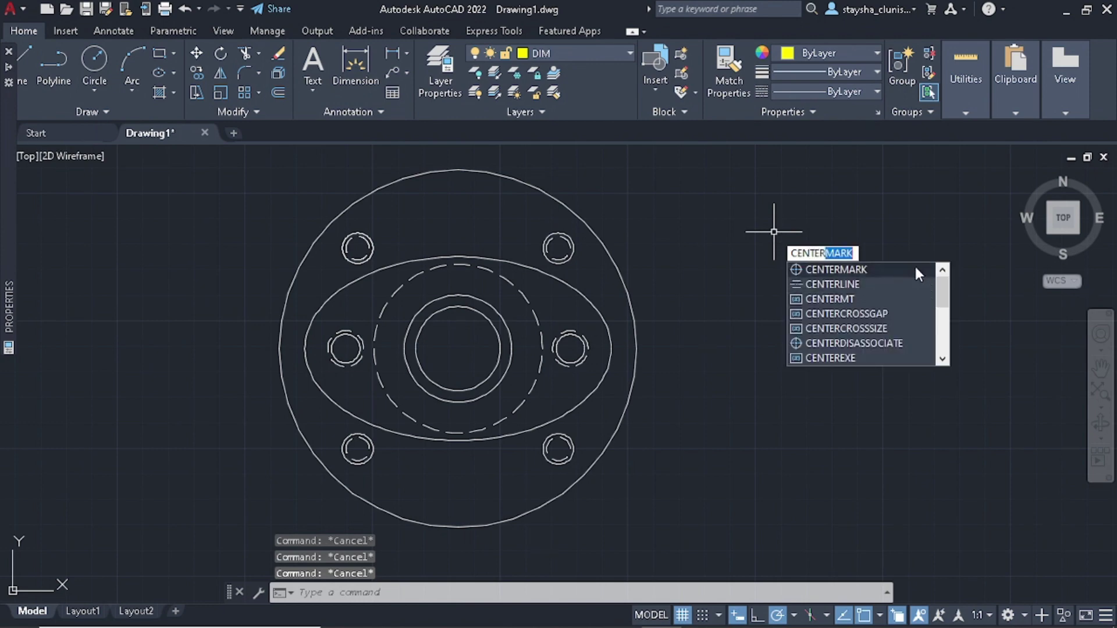
{"action": "left_click", "coordinate": [918, 271]}
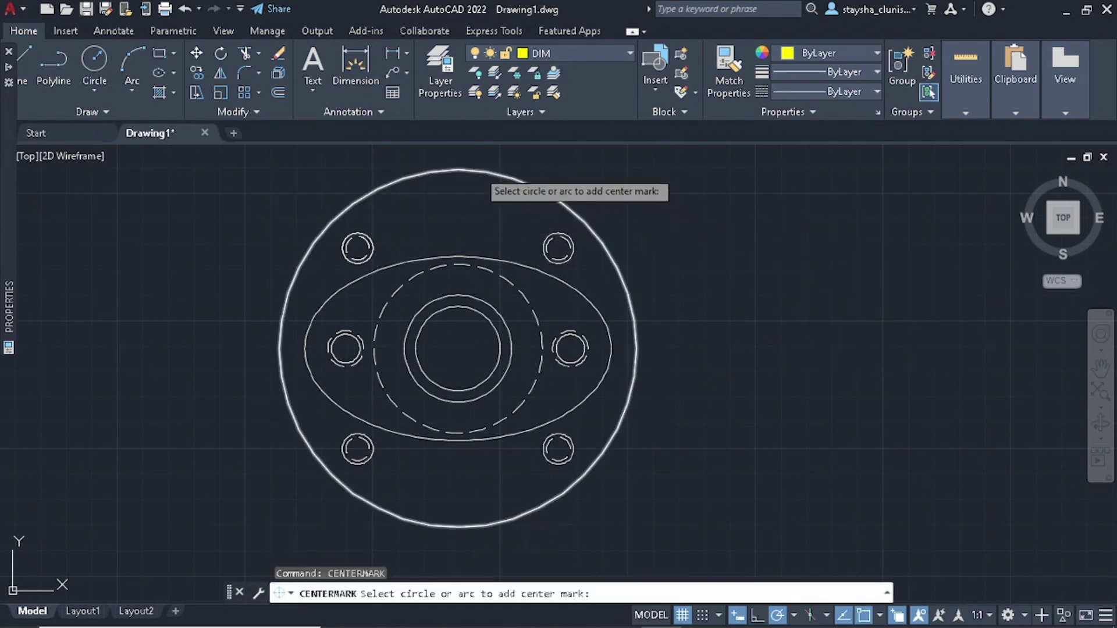
{"action": "left_click", "coordinate": [487, 171]}
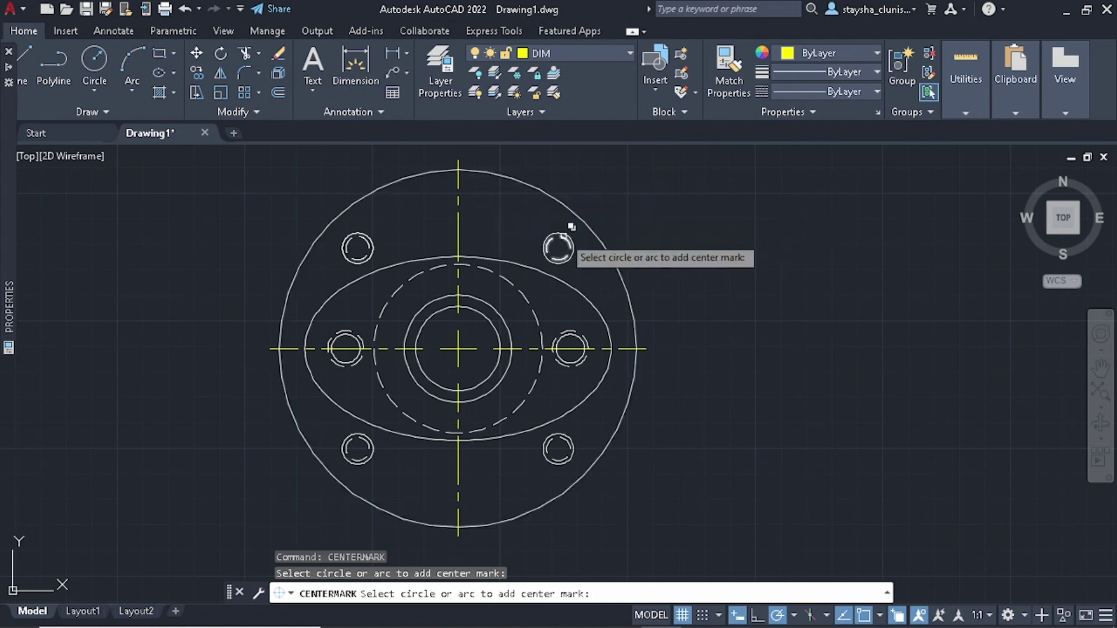
{"action": "left_click", "coordinate": [352, 334]}
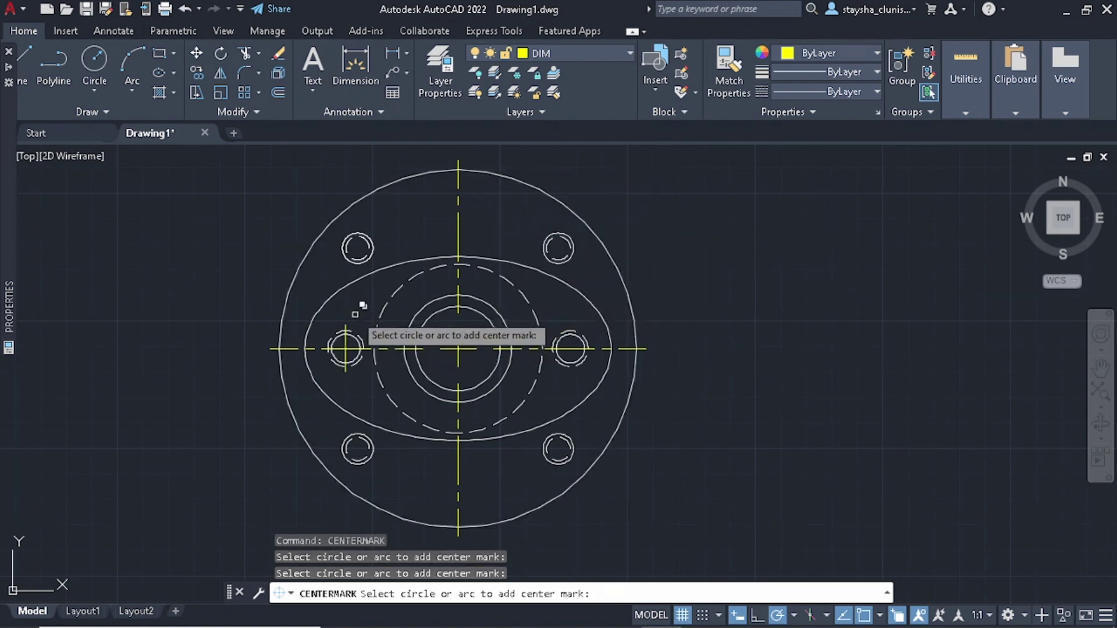
{"action": "left_click", "coordinate": [357, 237]}
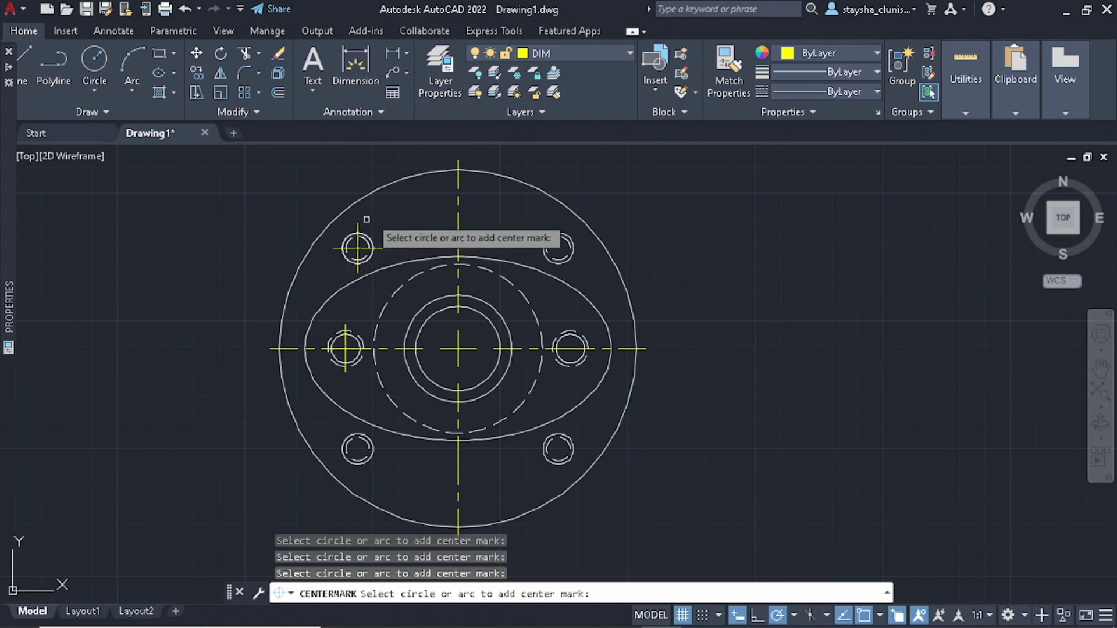
{"action": "left_click", "coordinate": [565, 235]}
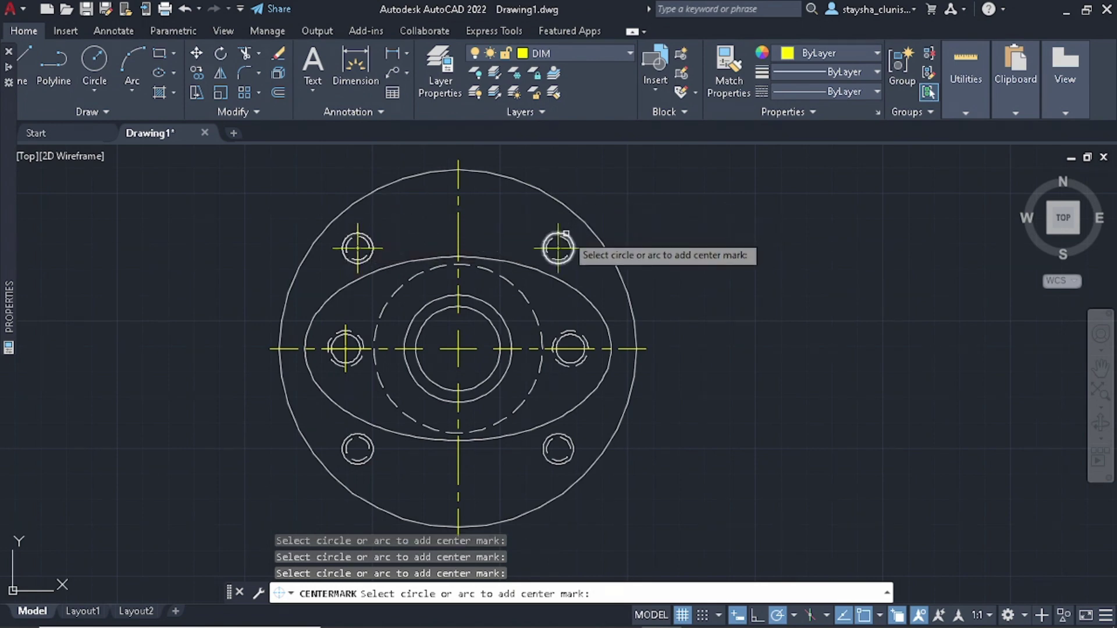
{"action": "left_click", "coordinate": [562, 437]}
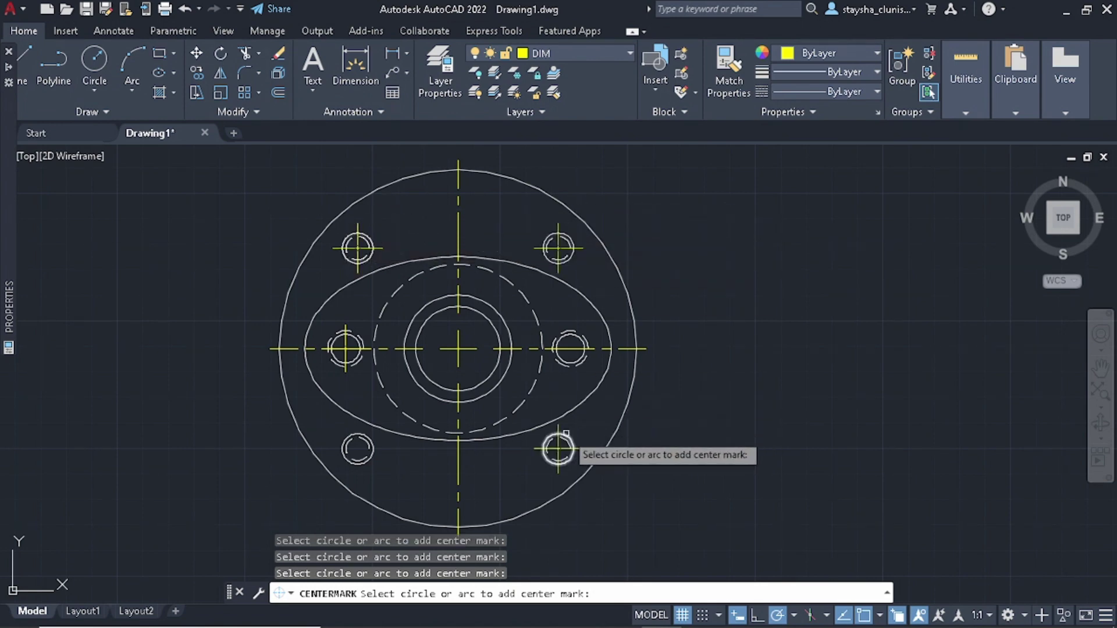
{"action": "left_click", "coordinate": [351, 434]}
{"action": "key", "text": "Escape"}
{"action": "key", "text": "Escape"}
- Set the Rotation of the four corner stud-hole centre marks to 45° in Properties
{"action": "left_click", "coordinate": [381, 248]}
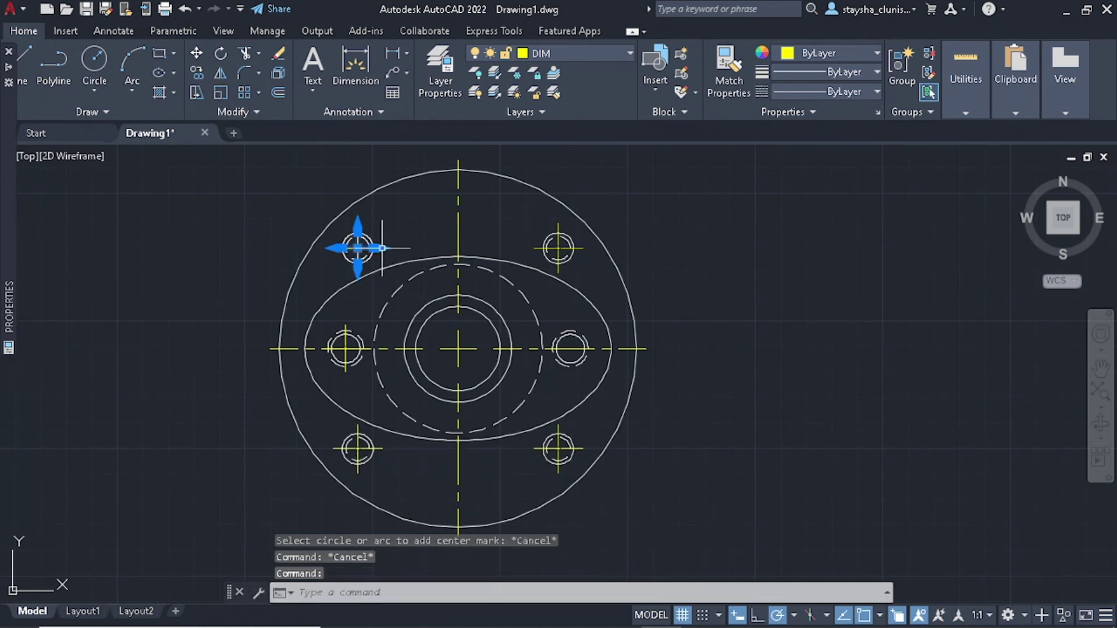
{"action": "left_click", "coordinate": [560, 224]}
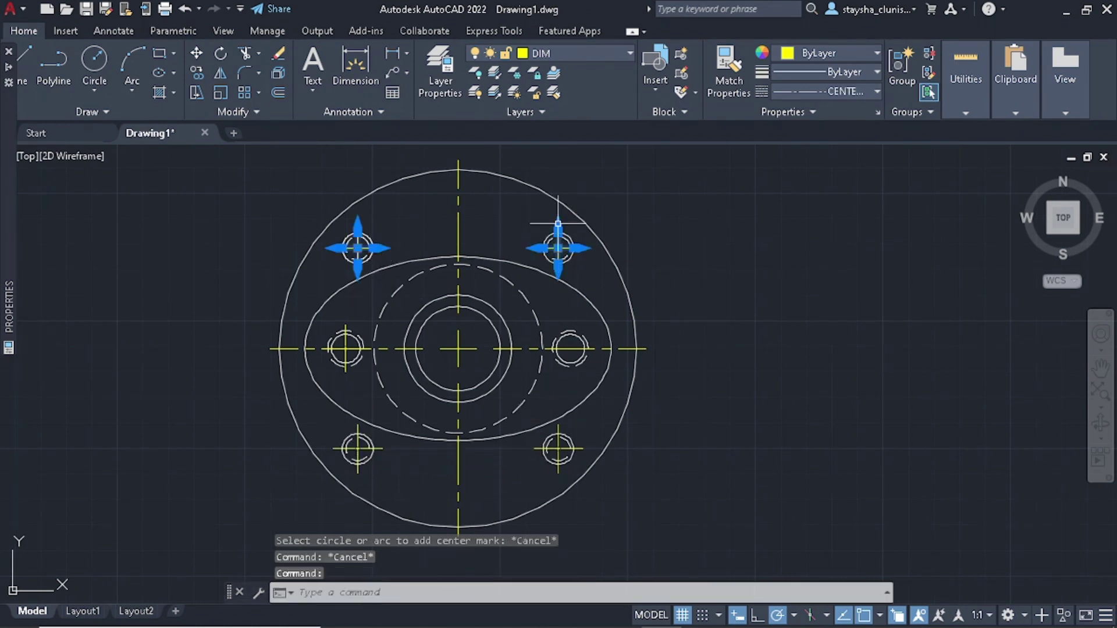
{"action": "left_click", "coordinate": [357, 427]}
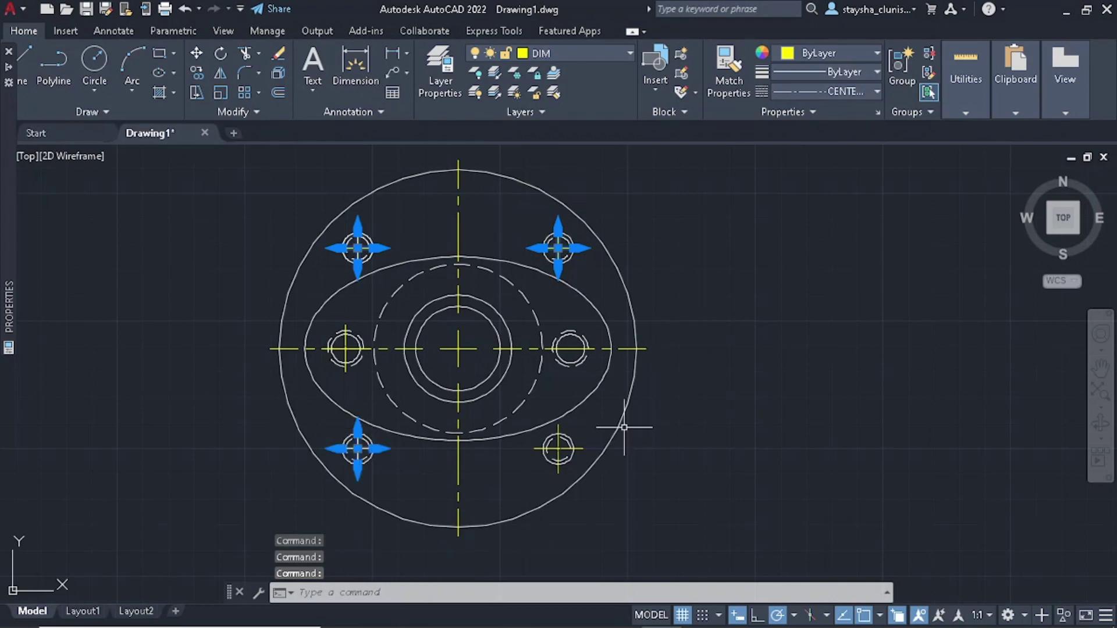
{"action": "left_click", "coordinate": [558, 425]}
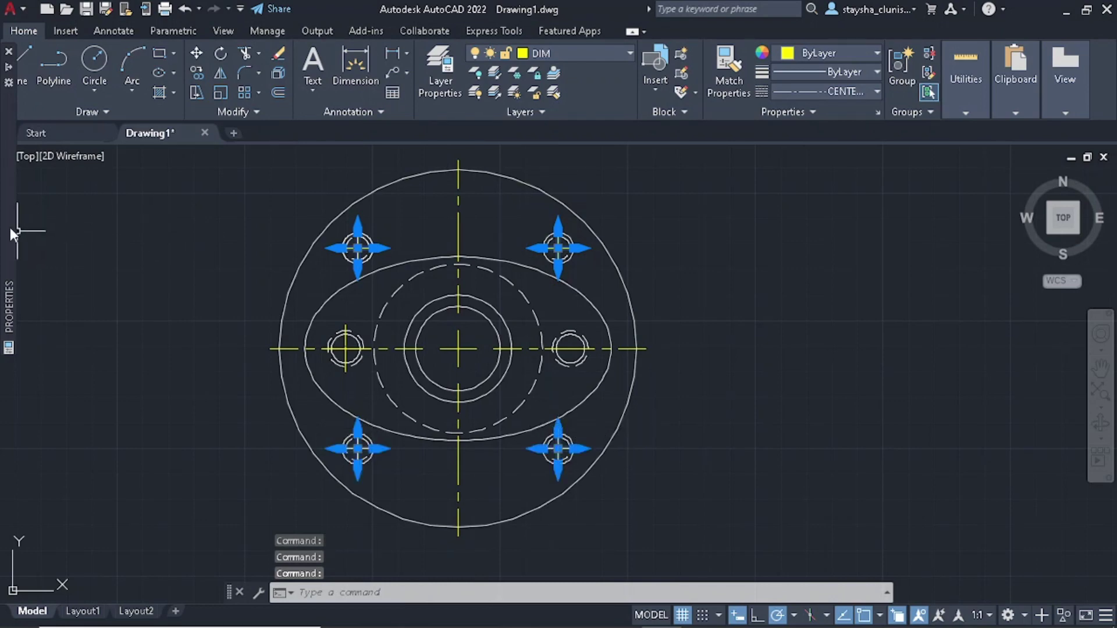
{"action": "scroll", "coordinate": [111, 298], "scroll_direction": "down", "scroll_amount": 5}
{"action": "scroll", "coordinate": [110, 298], "scroll_direction": "down", "scroll_amount": 1}
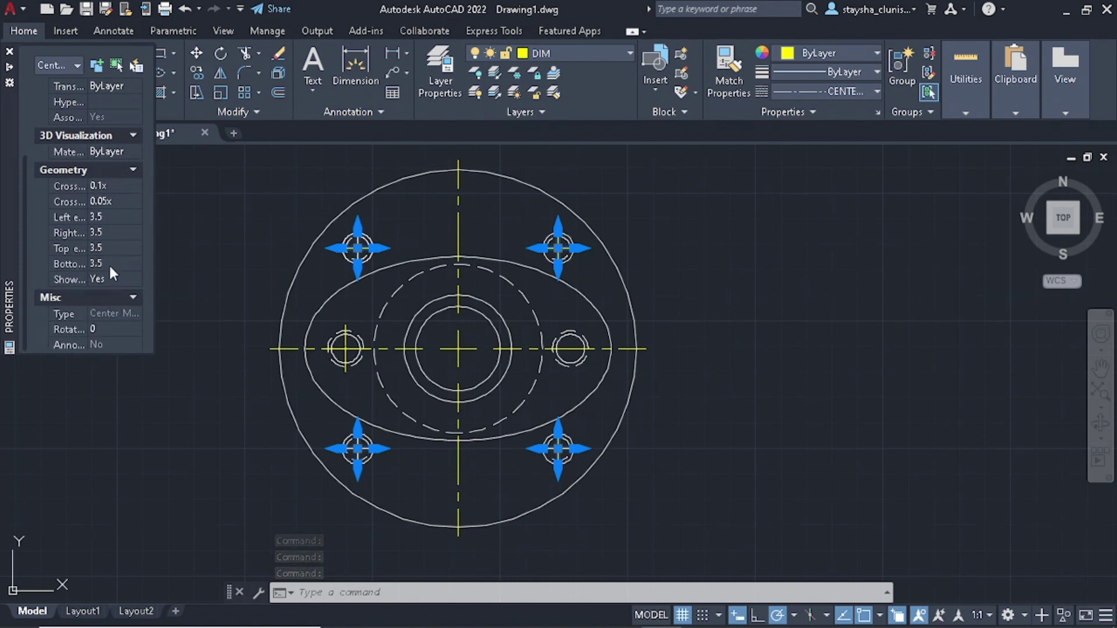
{"action": "left_click", "coordinate": [114, 329]}
{"action": "type", "text": "45"}
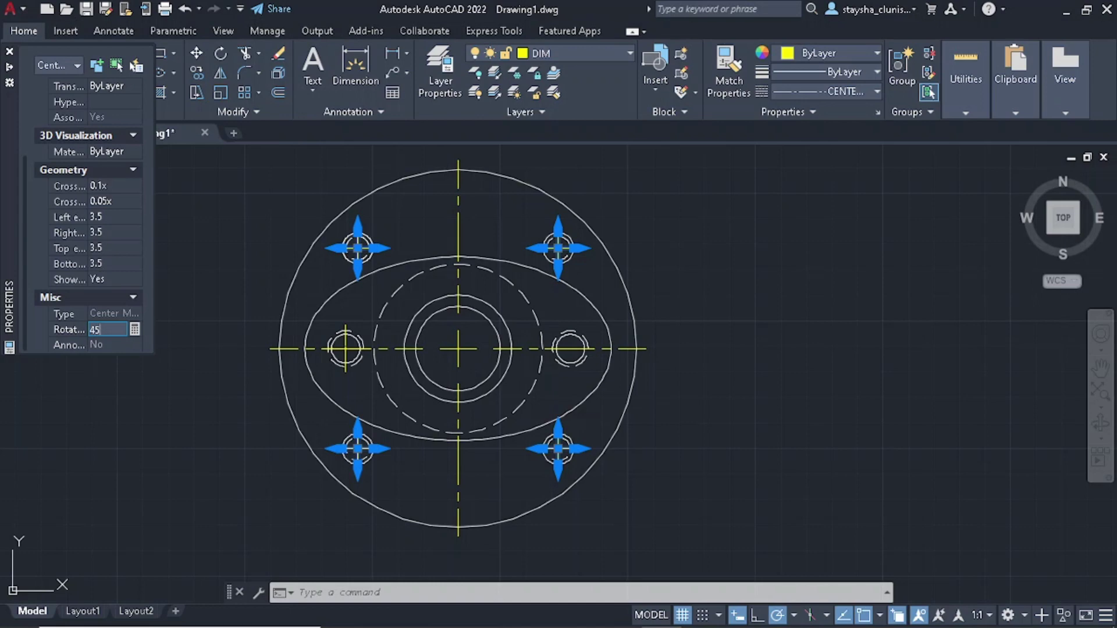
{"action": "key", "text": "Return"}
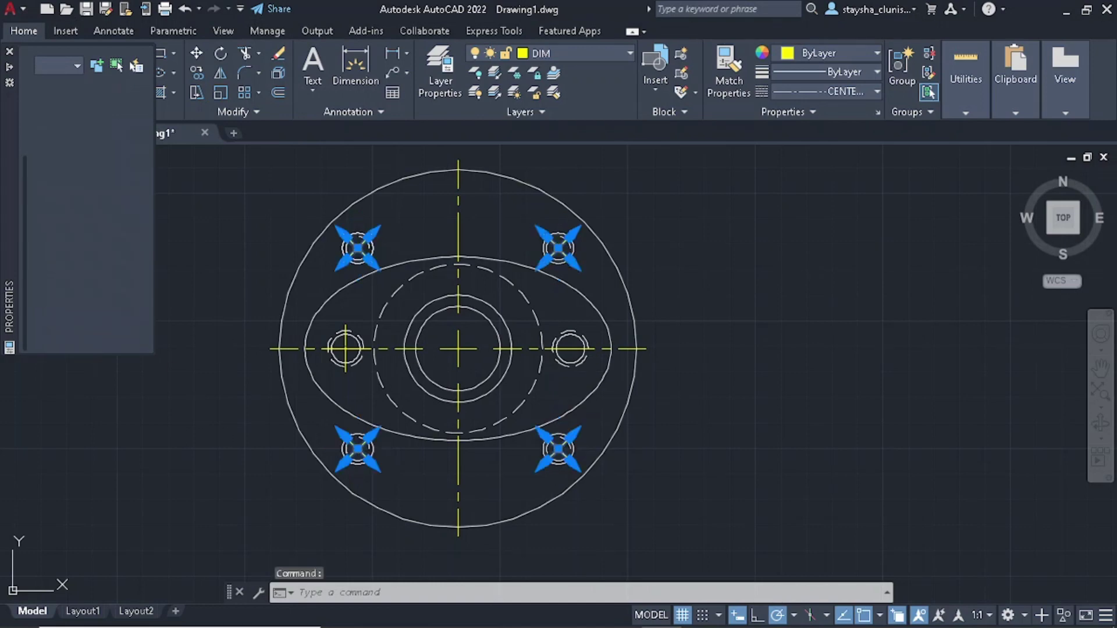
{"action": "key", "text": "Escape"}
{"action": "scroll", "coordinate": [838, 227], "scroll_direction": "down", "scroll_amount": 2}
{"action": "scroll", "coordinate": [838, 227], "scroll_direction": "down", "scroll_amount": 2}
- Make layer 0 the current layer
{"action": "middle_click_drag", "start_coordinate": [855, 252], "coordinate": [490, 431]}
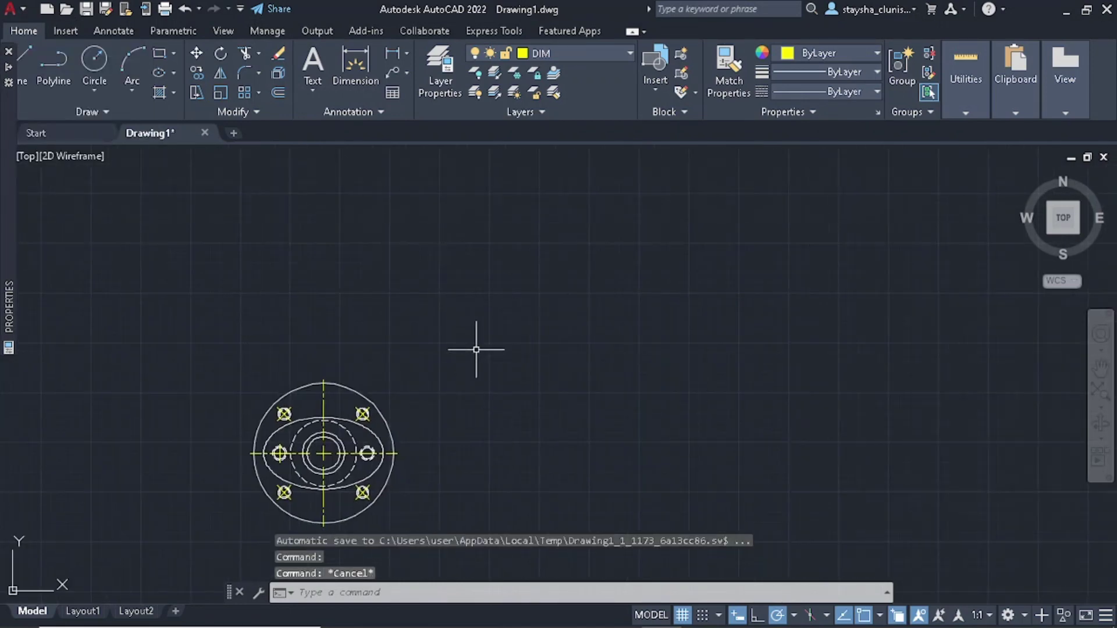
{"action": "scroll", "coordinate": [474, 349], "scroll_direction": "down", "scroll_amount": 2}
{"action": "scroll", "coordinate": [462, 374], "scroll_direction": "up", "scroll_amount": 1}
{"action": "scroll", "coordinate": [477, 386], "scroll_direction": "up", "scroll_amount": 2}
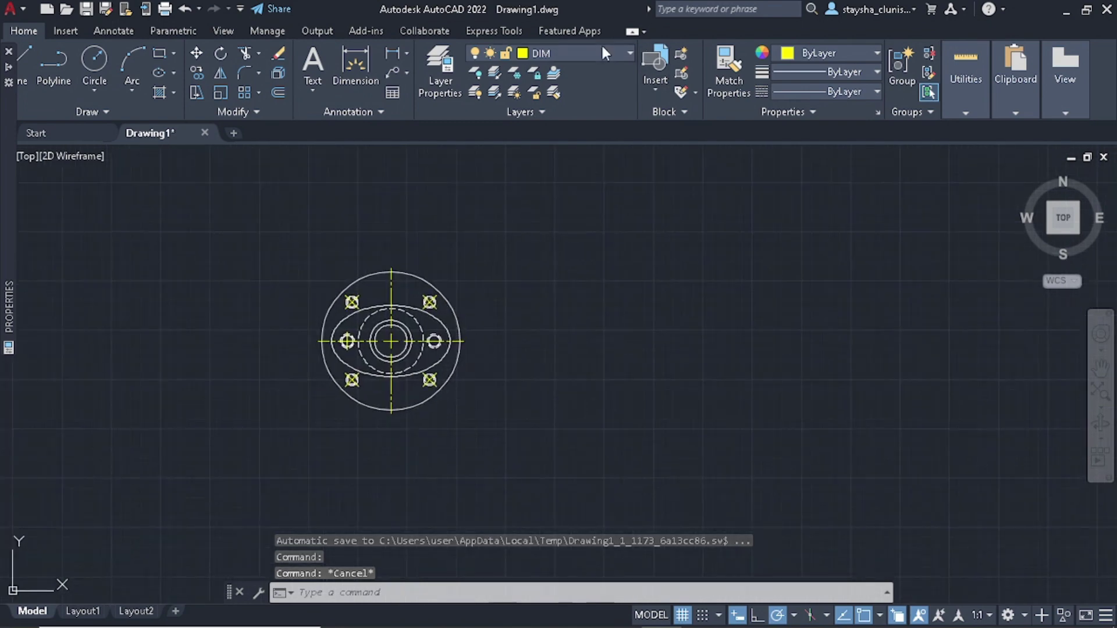
{"action": "left_click", "coordinate": [602, 53]}
{"action": "left_click", "coordinate": [558, 65]}
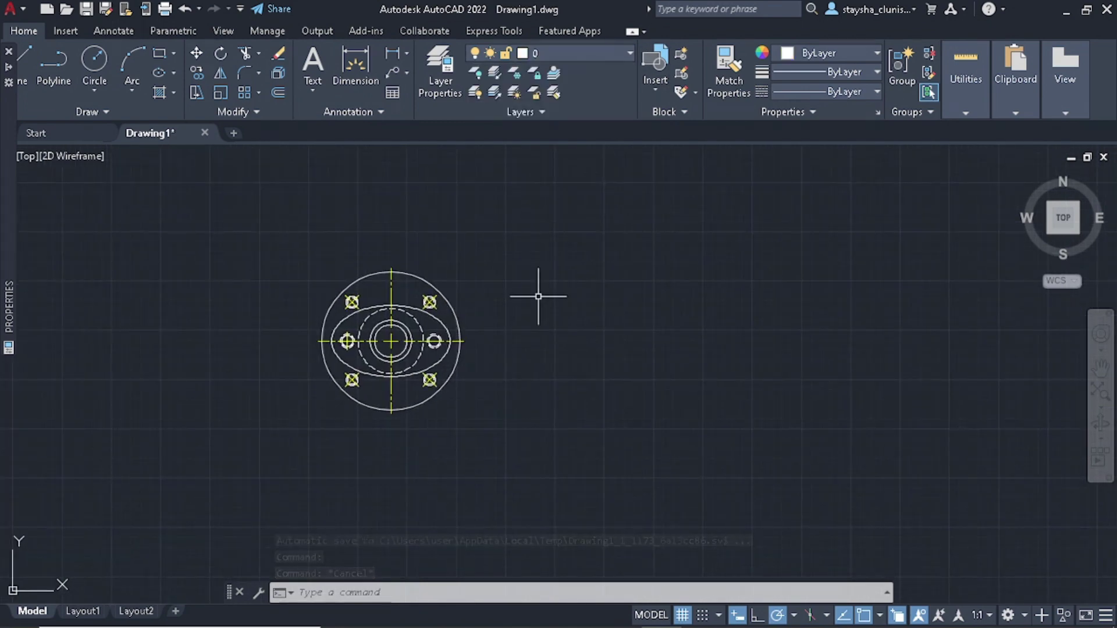
- Draw vertical XLINE construction lines through the top view's leftmost and rightmost points
{"action": "type", "text": "XL"}
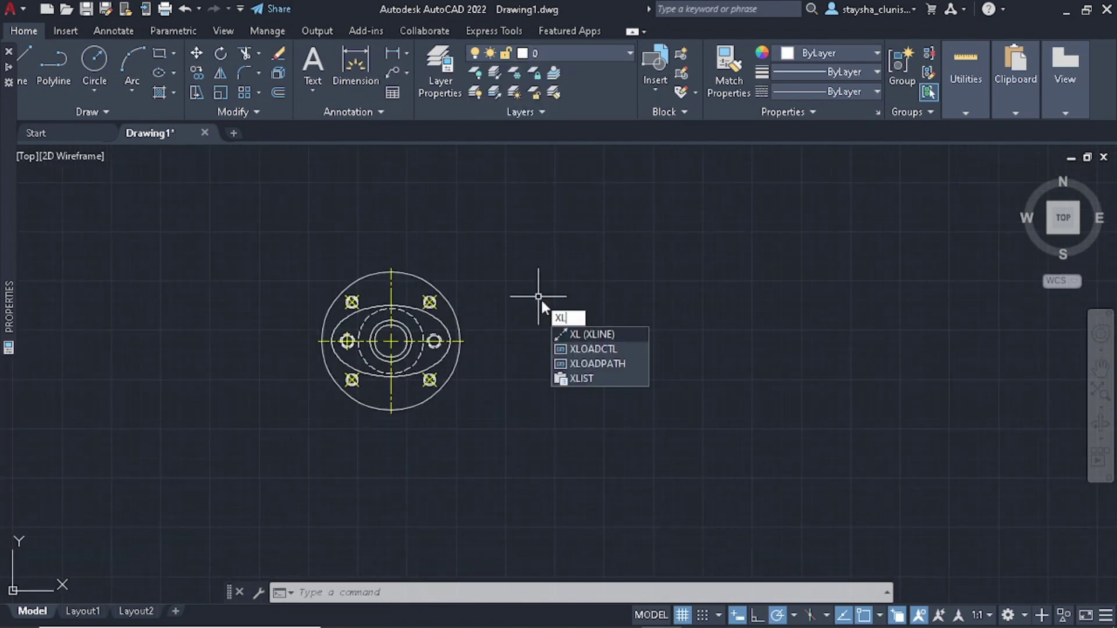
{"action": "key", "text": "Return"}
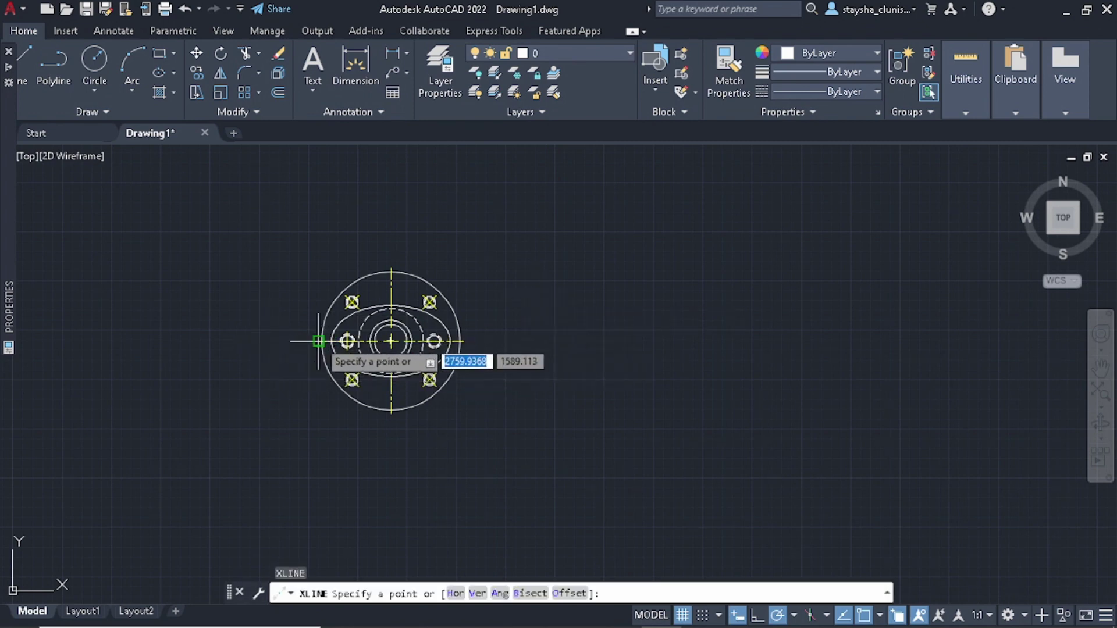
{"action": "scroll", "coordinate": [317, 348], "scroll_direction": "up", "scroll_amount": 4}
{"action": "scroll", "coordinate": [317, 348], "scroll_direction": "up", "scroll_amount": 2}
{"action": "left_click", "coordinate": [338, 314]}
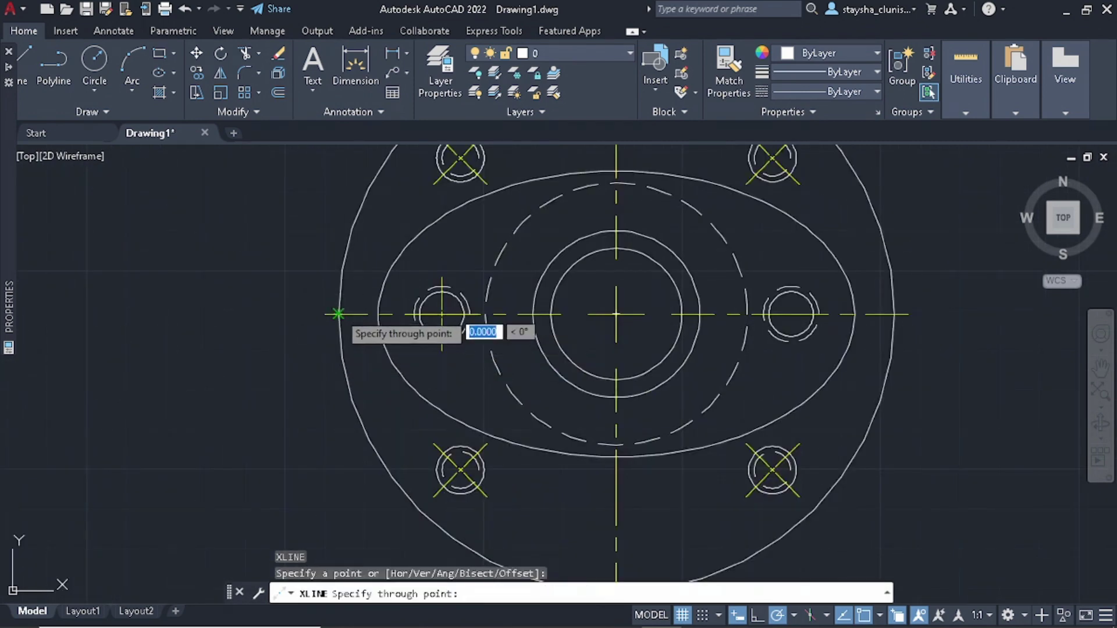
{"action": "scroll", "coordinate": [330, 384], "scroll_direction": "down", "scroll_amount": 5}
{"action": "left_click", "coordinate": [330, 441]}
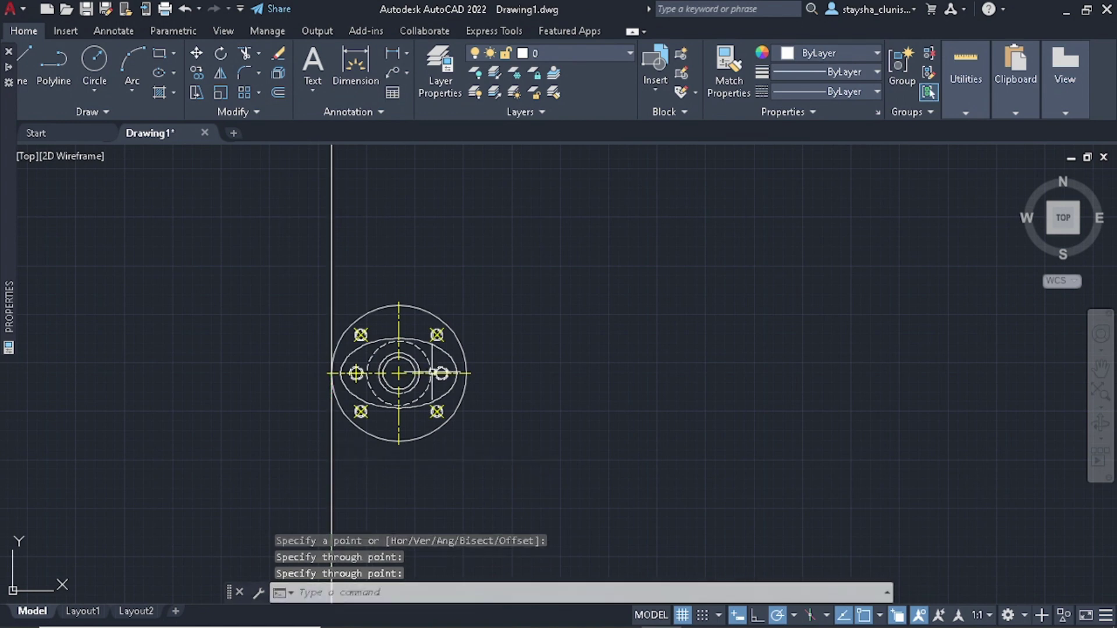
{"action": "key", "text": "Return"}
{"action": "key", "text": "Return"}
{"action": "scroll", "coordinate": [465, 381], "scroll_direction": "up", "scroll_amount": 3}
{"action": "scroll", "coordinate": [438, 348], "scroll_direction": "up", "scroll_amount": 3}
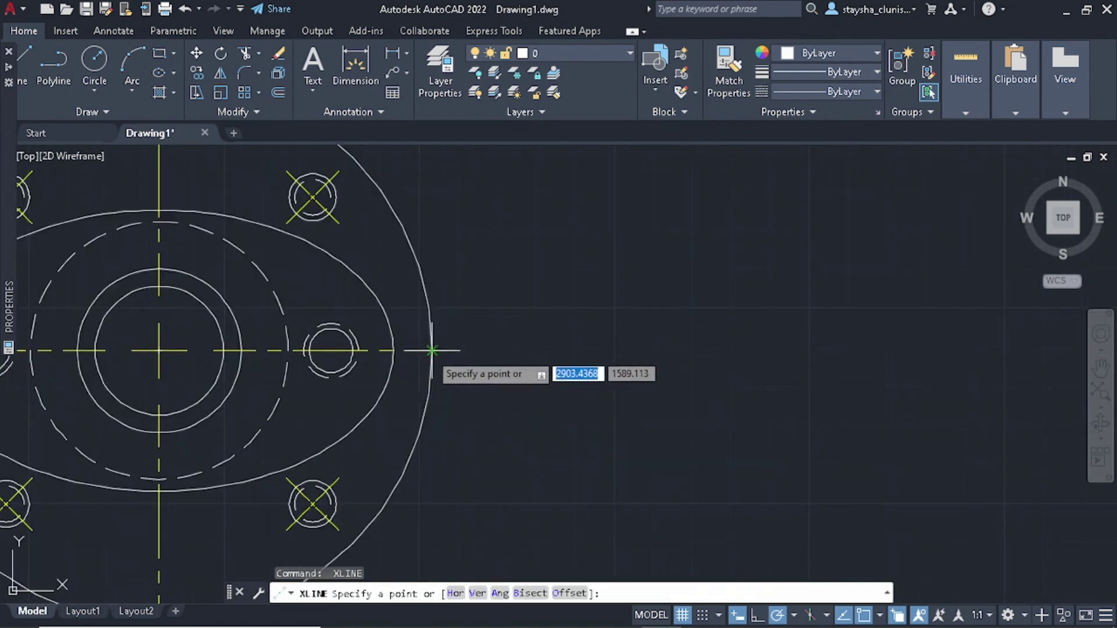
{"action": "left_click", "coordinate": [437, 347]}
{"action": "scroll", "coordinate": [437, 349], "scroll_direction": "down", "scroll_amount": 6}
{"action": "left_click", "coordinate": [437, 404]}
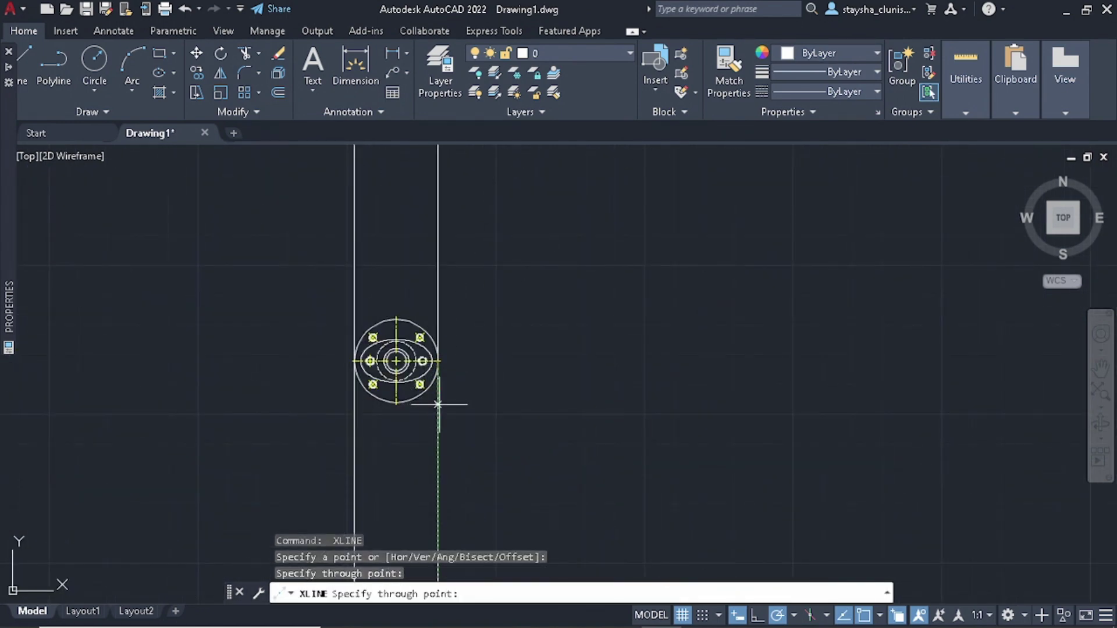
- Add two more vertical construction lines through further top-view points
{"action": "key", "text": "Return"}
{"action": "scroll", "coordinate": [418, 327], "scroll_direction": "up", "scroll_amount": 4}
{"action": "key", "text": "Return"}
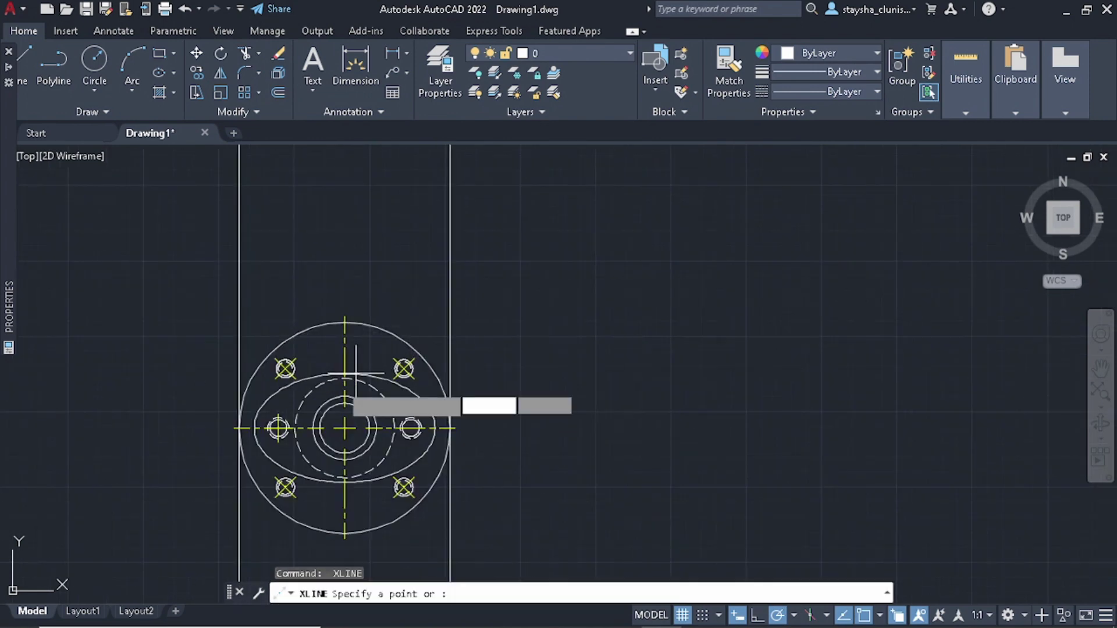
{"action": "left_click", "coordinate": [254, 368]}
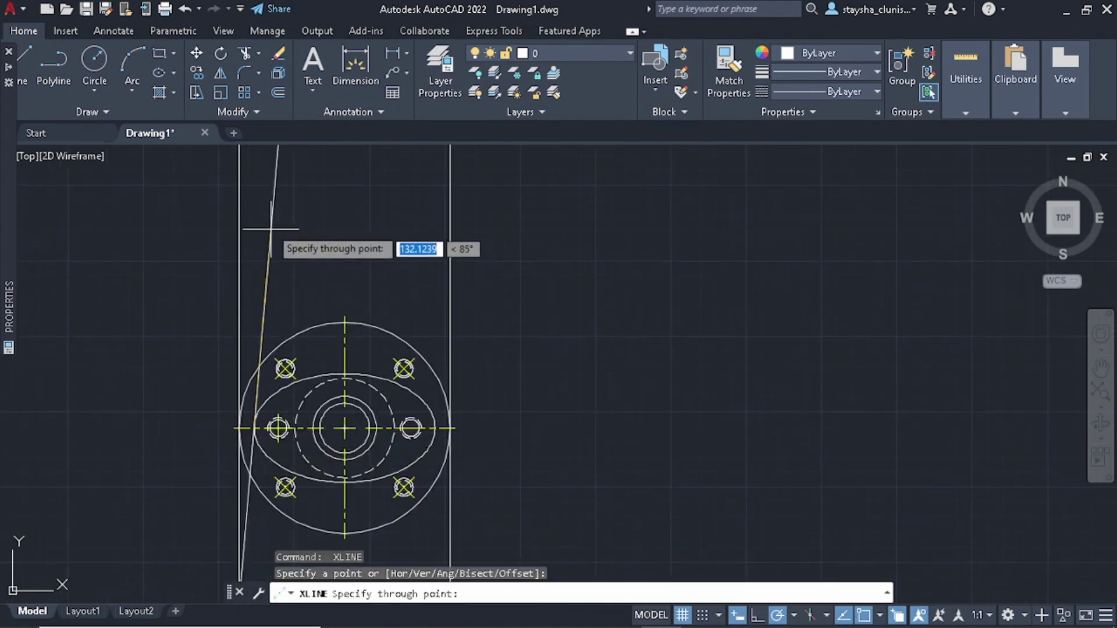
{"action": "left_click", "coordinate": [244, 215]}
{"action": "scroll", "coordinate": [296, 212], "scroll_direction": "down", "scroll_amount": 4}
{"action": "key", "text": "Return"}
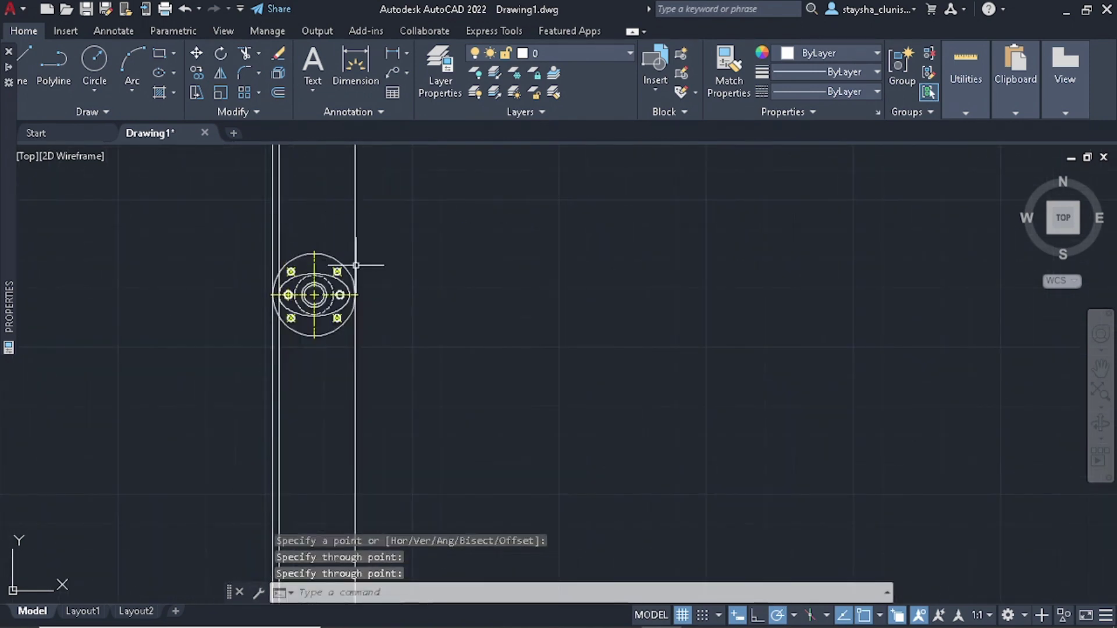
{"action": "key", "text": "Return"}
{"action": "scroll", "coordinate": [344, 292], "scroll_direction": "up", "scroll_amount": 4}
{"action": "left_click", "coordinate": [332, 295]}
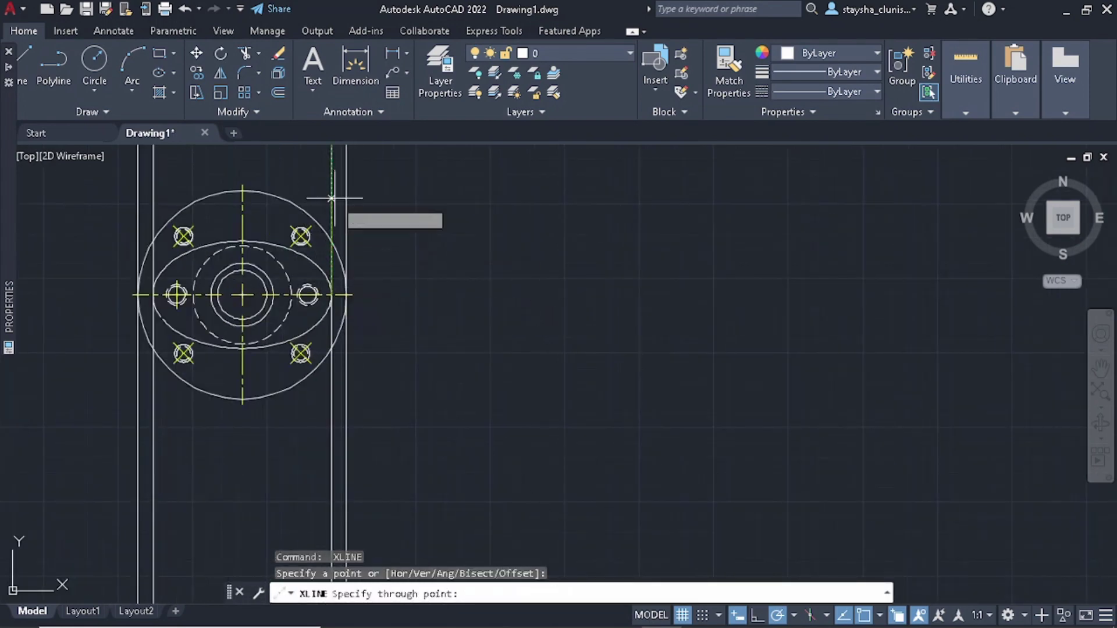
{"action": "left_click", "coordinate": [342, 169]}
{"action": "key", "text": "Return"}
- Draw a horizontal line above the top view spanning the construction lines
{"action": "middle_click_drag", "start_coordinate": [368, 186], "coordinate": [396, 346]}
{"action": "type", "text": "L"}
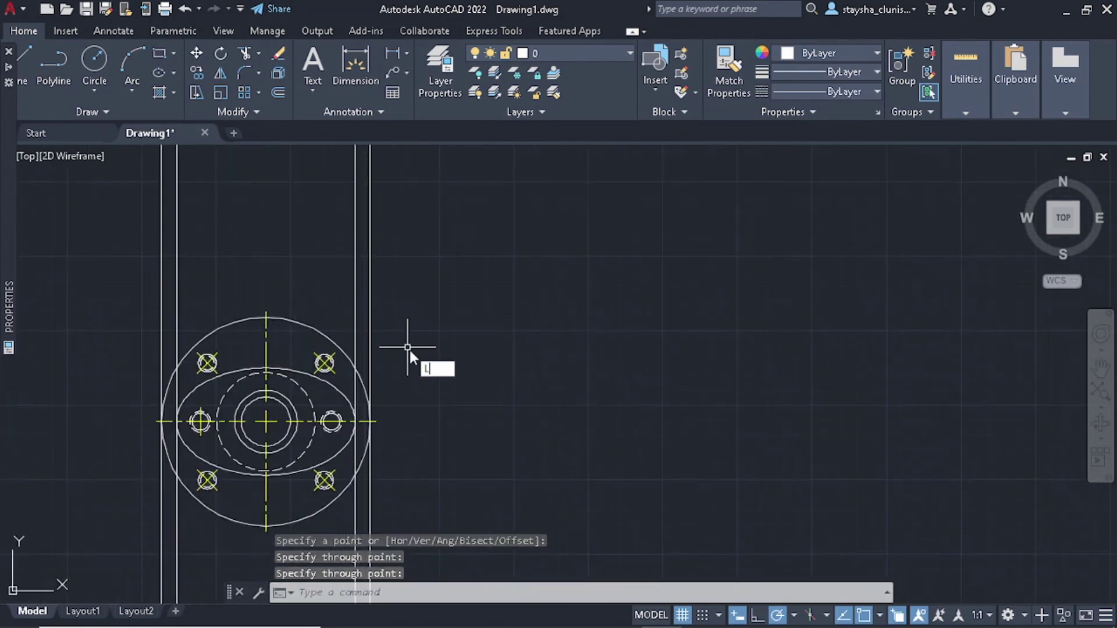
{"action": "key", "text": "Return"}
{"action": "left_click", "coordinate": [121, 247]}
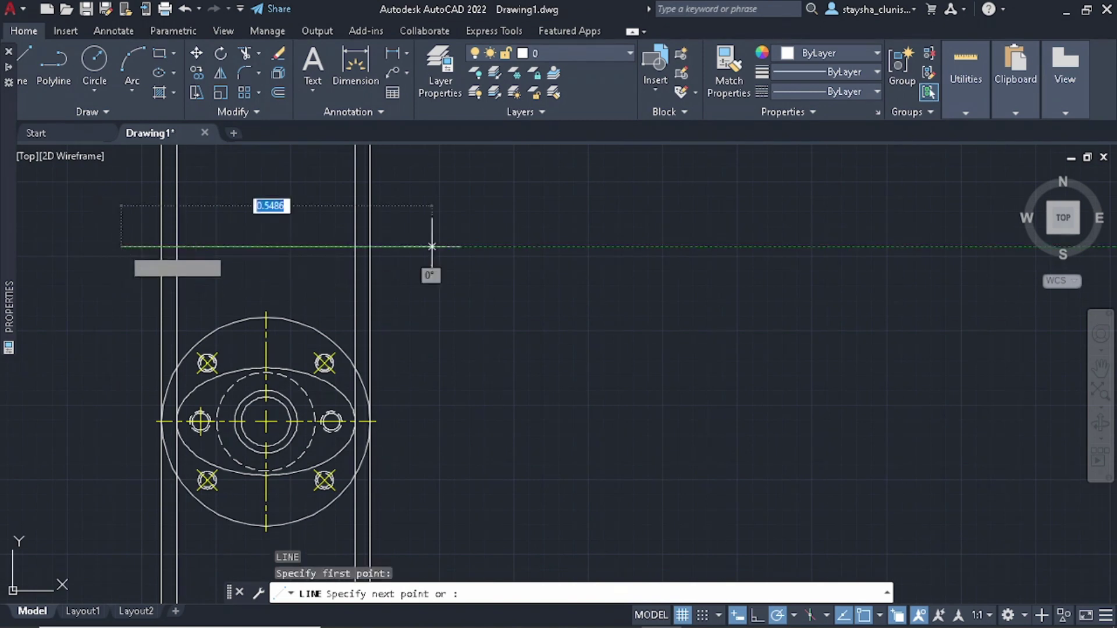
{"action": "key", "text": "Escape"}
{"action": "scroll", "coordinate": [431, 239], "scroll_direction": "down", "scroll_amount": 5}
{"action": "scroll", "coordinate": [422, 280], "scroll_direction": "up", "scroll_amount": 3}
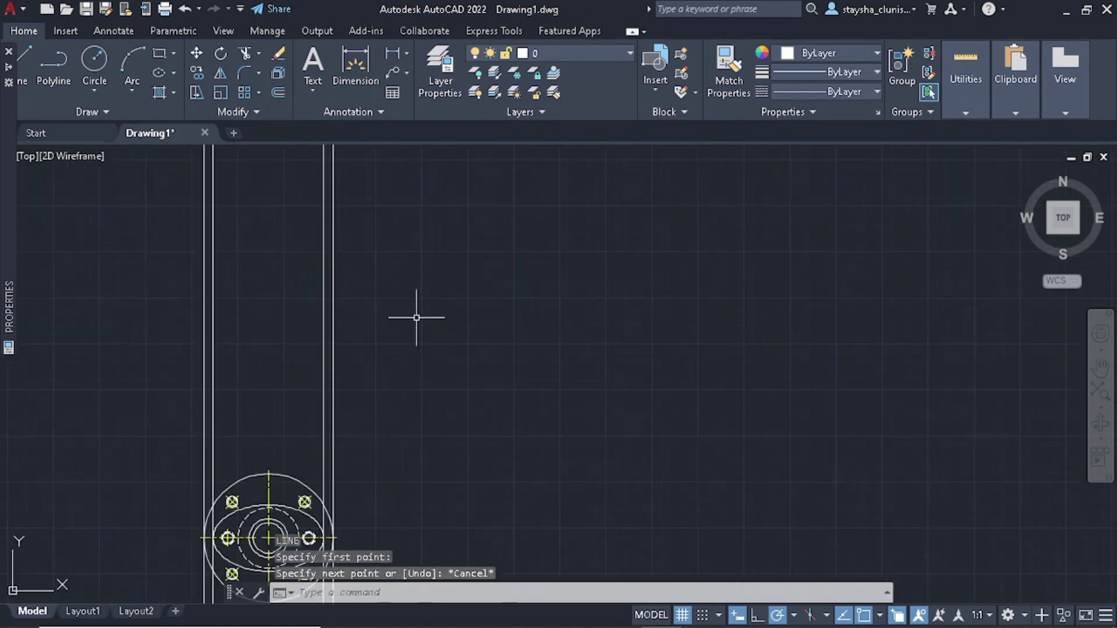
{"action": "key", "text": "Return"}
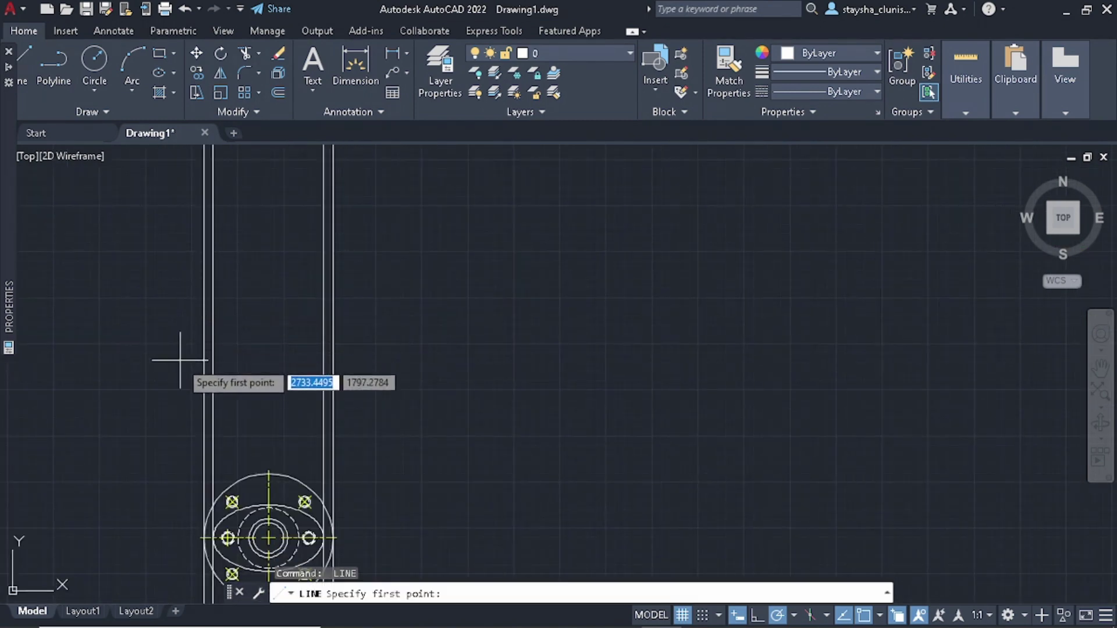
{"action": "left_click", "coordinate": [180, 380]}
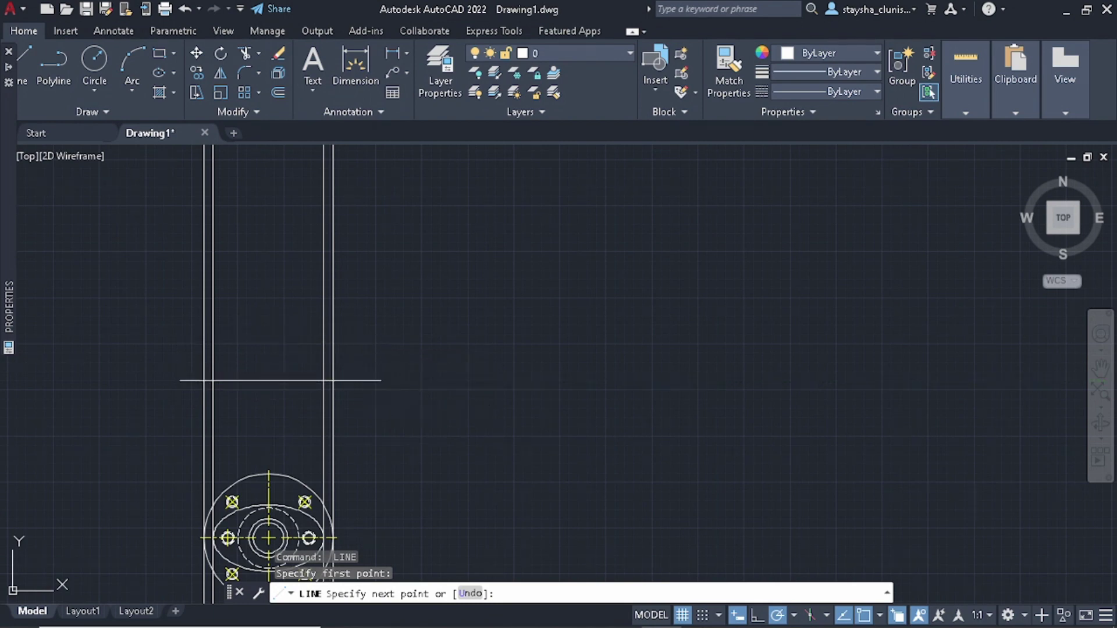
{"action": "left_click", "coordinate": [381, 380]}
{"action": "key", "text": "Escape"}
{"action": "scroll", "coordinate": [366, 386], "scroll_direction": "up", "scroll_amount": 2}
{"action": "scroll", "coordinate": [337, 387], "scroll_direction": "down", "scroll_amount": 2}
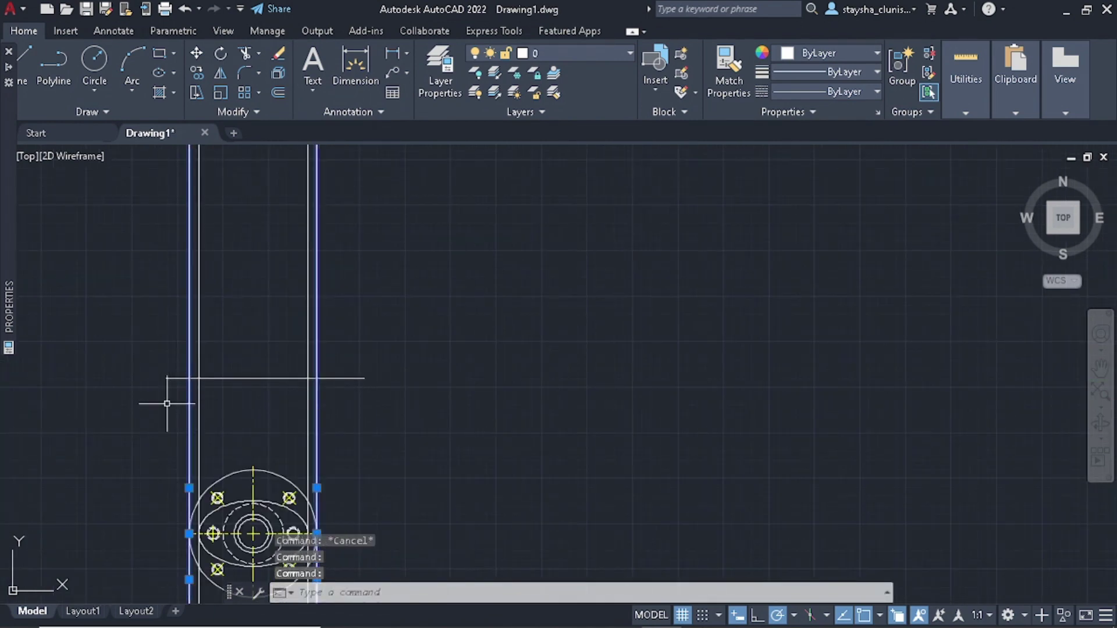
{"action": "type", "text": "TR"}
- Trim the horizontal line's overhang beyond the construction lines
{"action": "key", "text": "Return"}
{"action": "left_click_drag", "start_coordinate": [177, 396], "coordinate": [163, 349]}
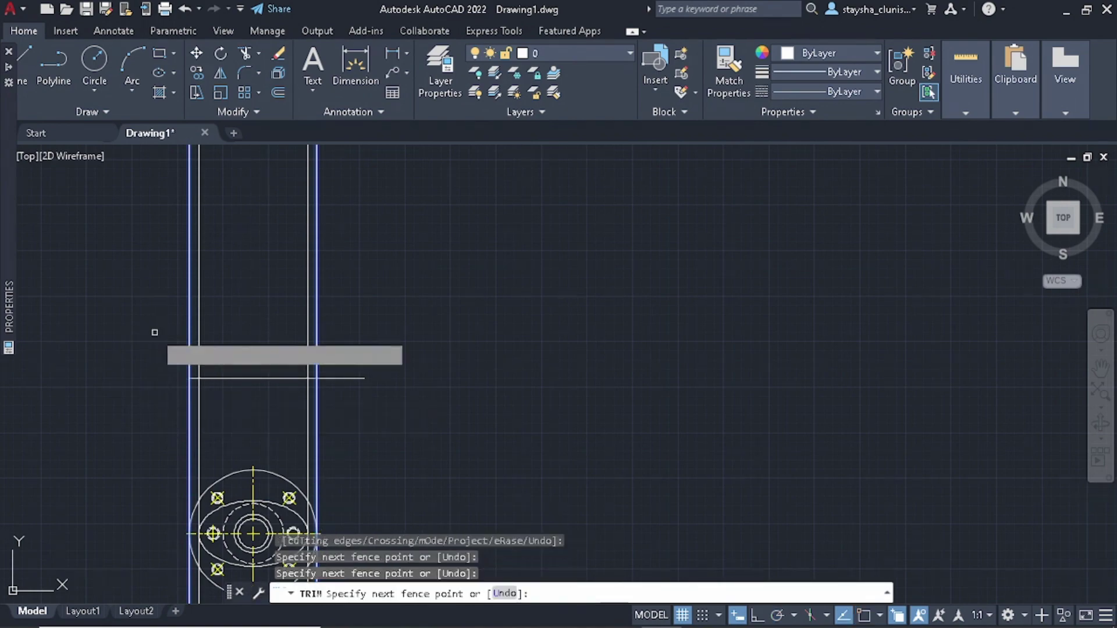
{"action": "left_click", "coordinate": [346, 372]}
{"action": "key", "text": "Escape"}
{"action": "key", "text": "Escape"}
{"action": "key", "text": "Escape"}
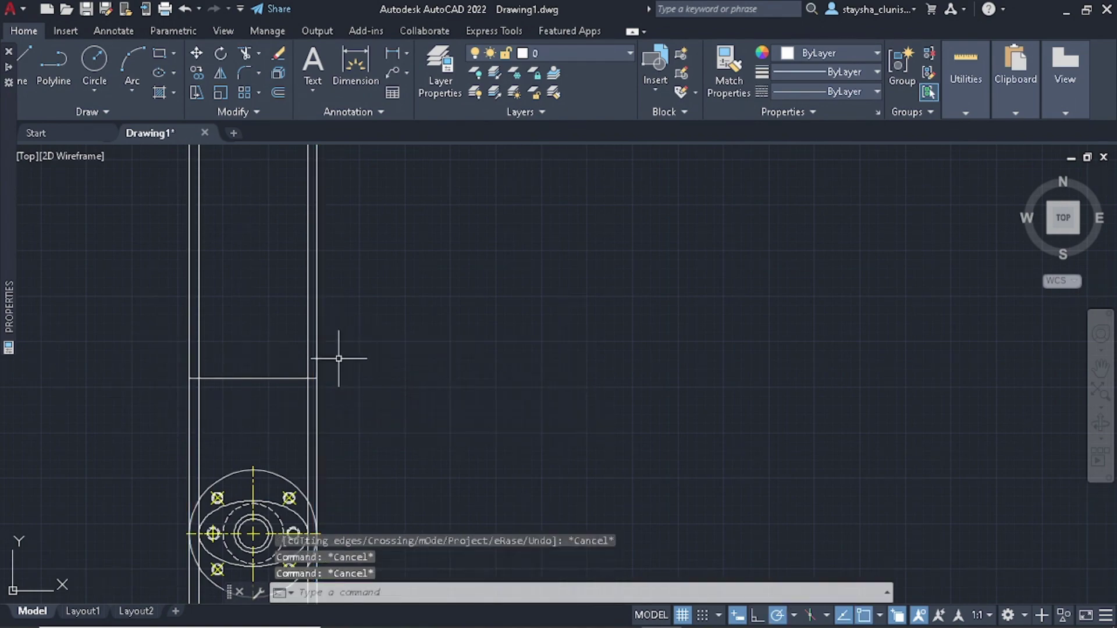
{"action": "middle_click_drag", "start_coordinate": [266, 393], "coordinate": [292, 383]}
{"action": "key", "text": "alt+Tab"}
{"action": "key", "text": "alt+Tab"}
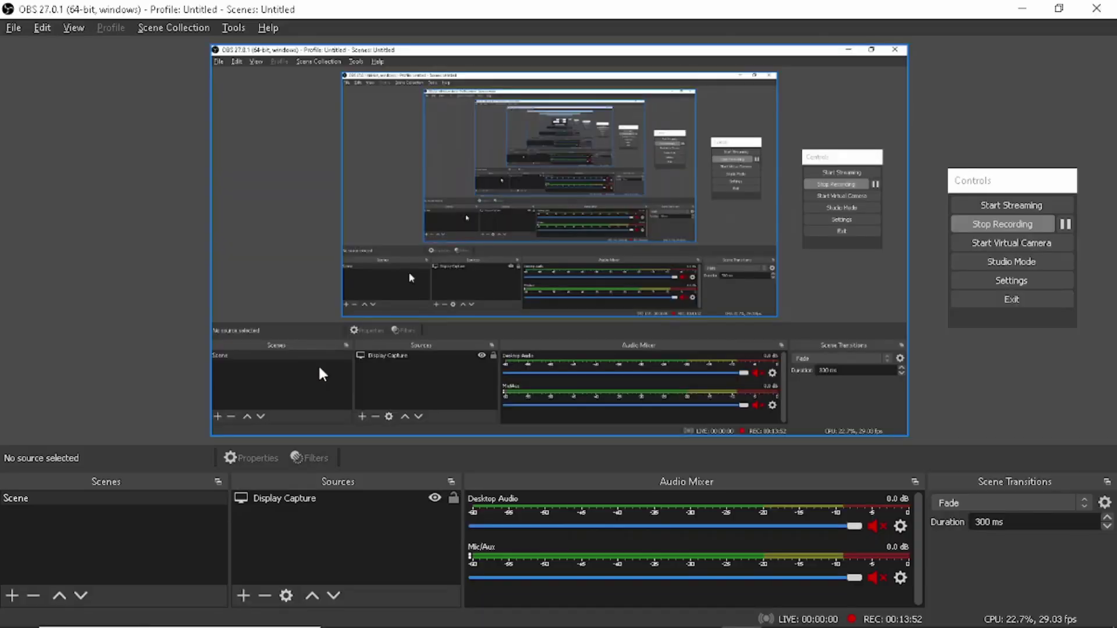
{"action": "key", "text": "alt+Tab"}
{"action": "key", "text": "alt+Tab"}
- Delete the red cloud markup from the reference drawing
{"action": "scroll", "coordinate": [384, 355], "scroll_direction": "down", "scroll_amount": 4}
{"action": "scroll", "coordinate": [389, 345], "scroll_direction": "up", "scroll_amount": 5}
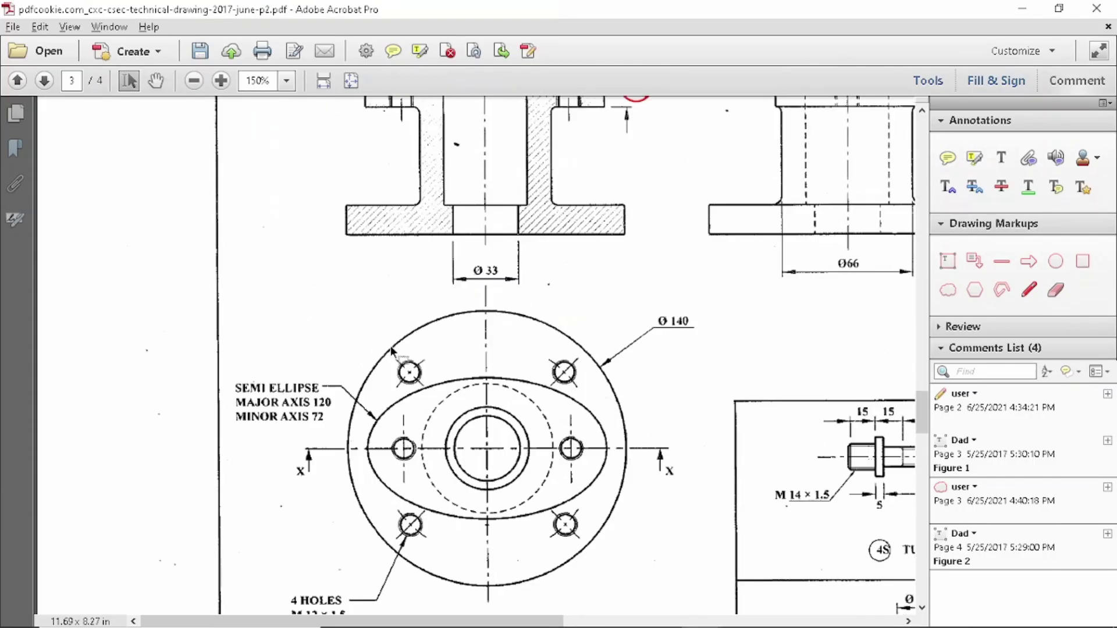
{"action": "scroll", "coordinate": [369, 386], "scroll_direction": "up", "scroll_amount": 5}
{"action": "scroll", "coordinate": [558, 396], "scroll_direction": "down", "scroll_amount": 3}
{"action": "scroll", "coordinate": [606, 413], "scroll_direction": "up", "scroll_amount": 5}
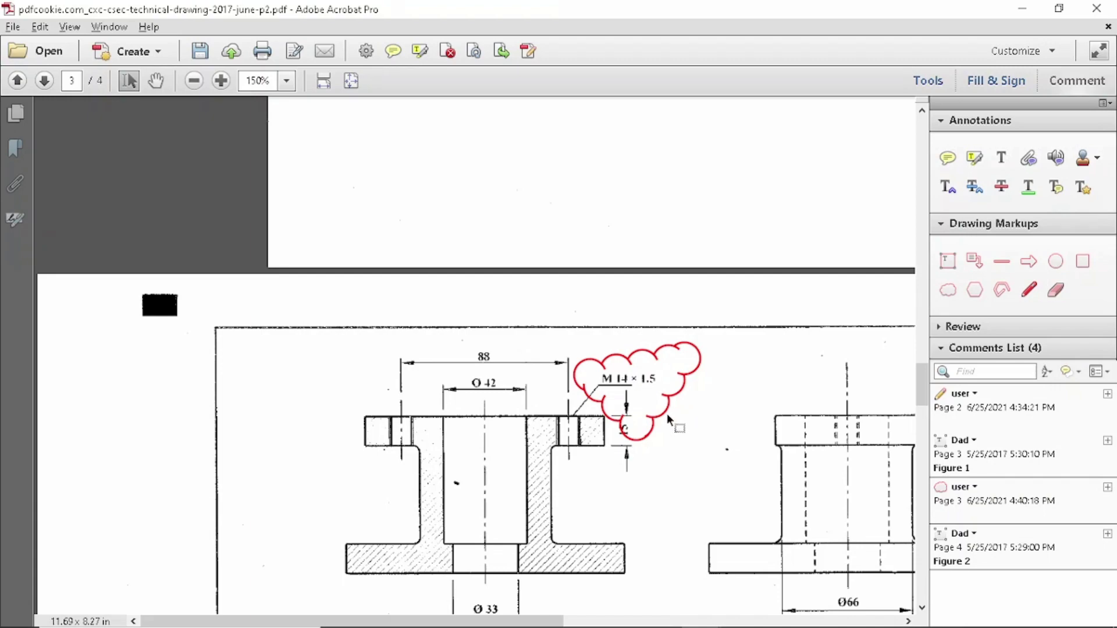
{"action": "key", "text": "Delete"}
- Scroll through the reference PDF pages, then return to AutoCAD
{"action": "scroll", "coordinate": [679, 452], "scroll_direction": "up", "scroll_amount": 10}
{"action": "scroll", "coordinate": [610, 353], "scroll_direction": "down", "scroll_amount": 5}
{"action": "scroll", "coordinate": [643, 473], "scroll_direction": "down", "scroll_amount": 20}
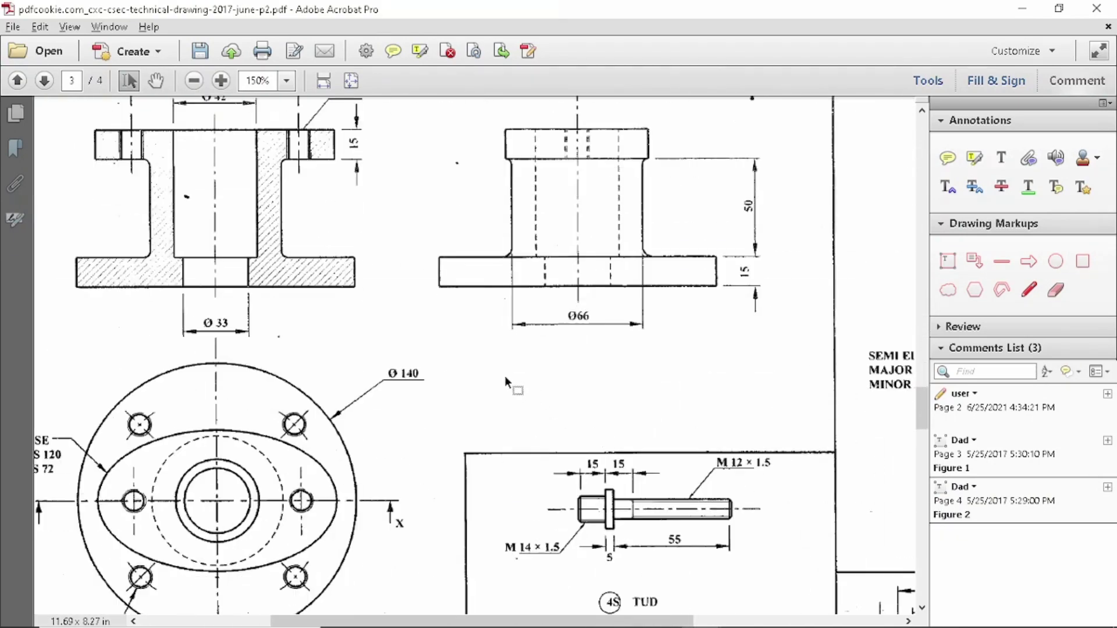
{"action": "scroll", "coordinate": [511, 381], "scroll_direction": "up", "scroll_amount": 1}
{"action": "scroll", "coordinate": [494, 369], "scroll_direction": "up", "scroll_amount": 2}
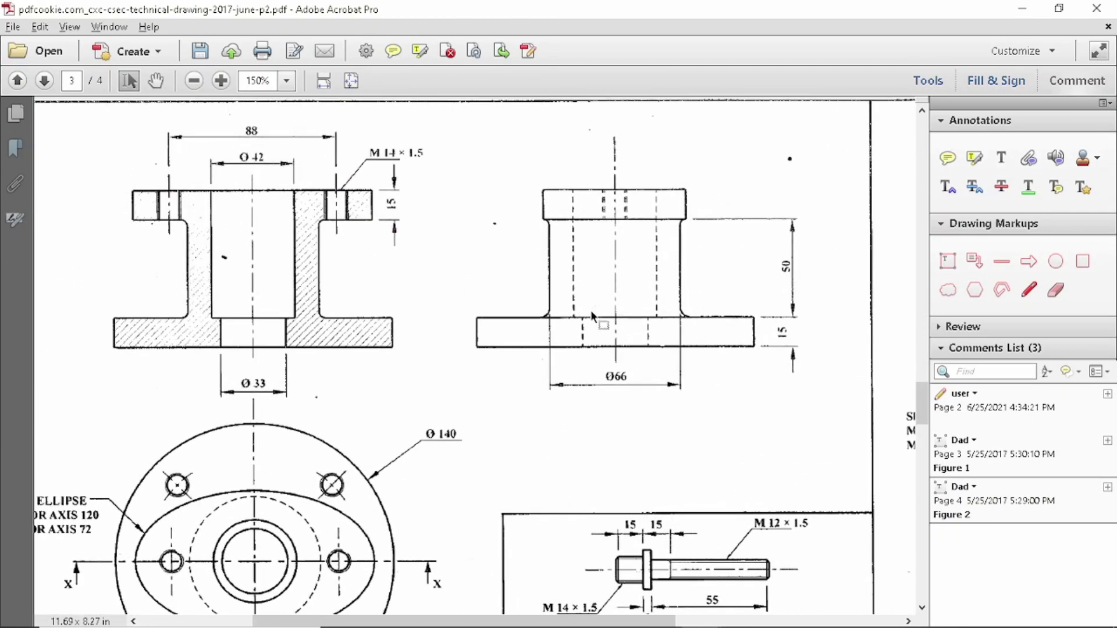
{"action": "key", "text": "alt+Tab"}
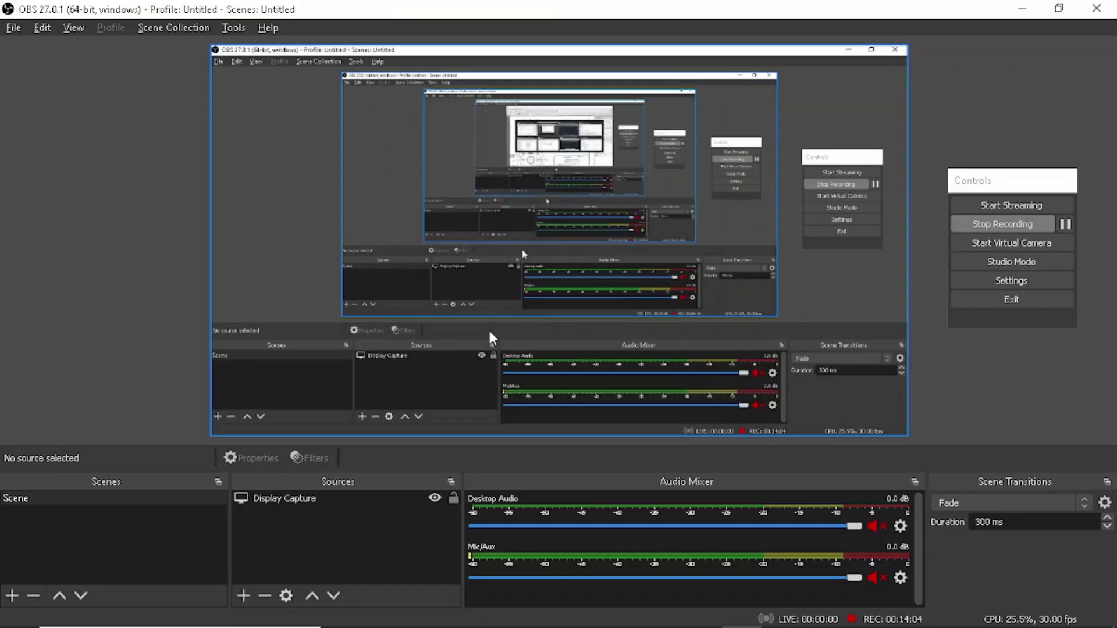
{"action": "key", "text": "alt+Tab"}
{"action": "key", "text": "Tab"}
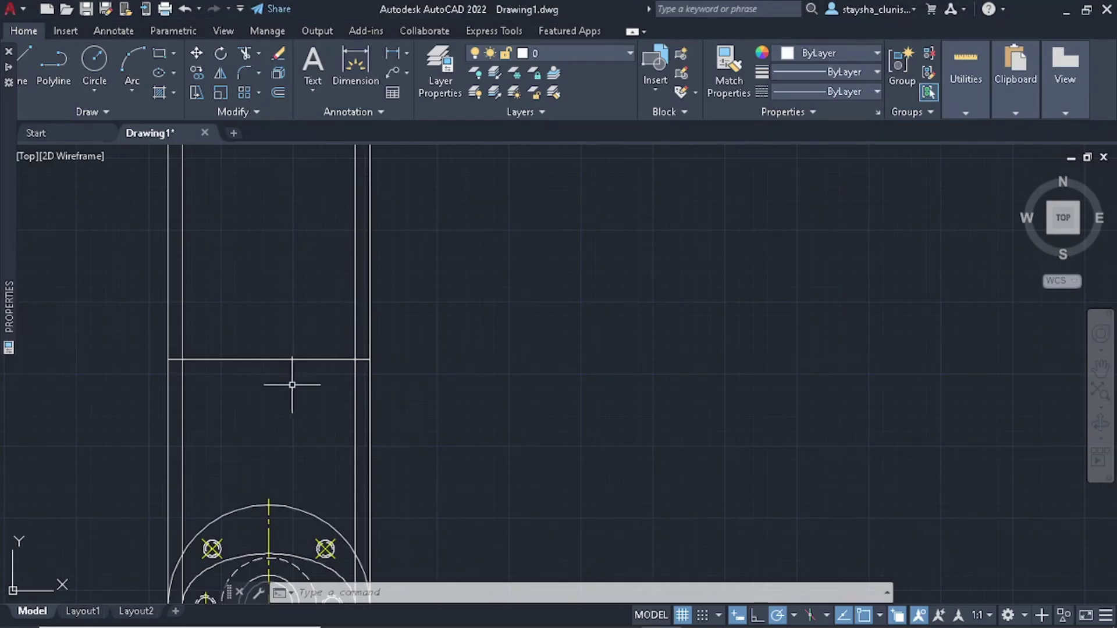
- Offset the horizontal line 15 units upward
{"action": "key", "text": "Return"}
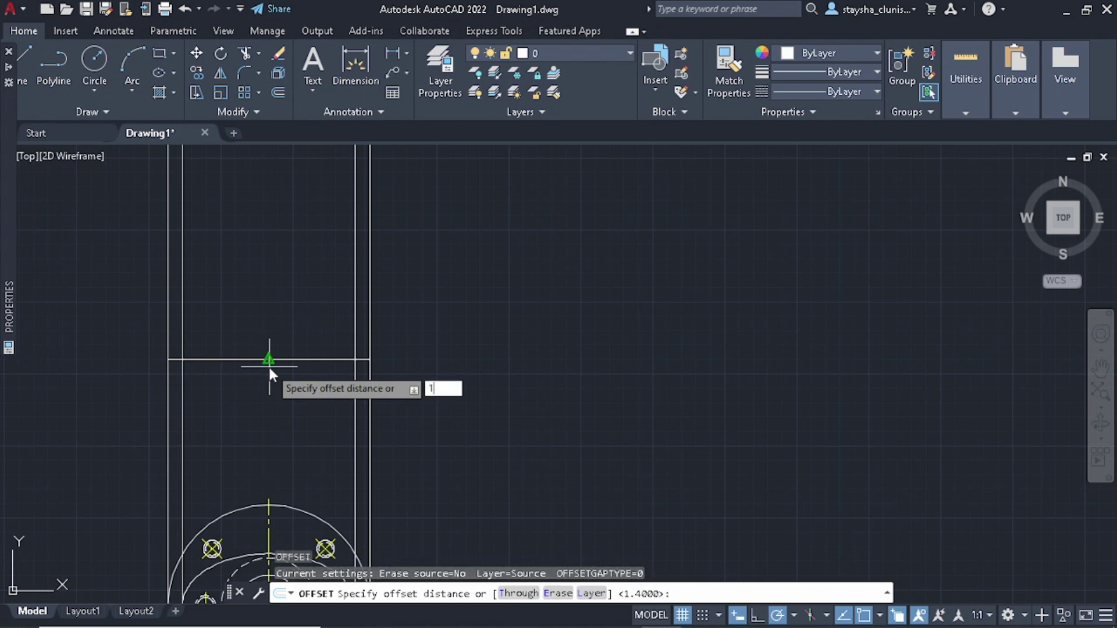
{"action": "type", "text": "5"}
{"action": "key", "text": "Return"}
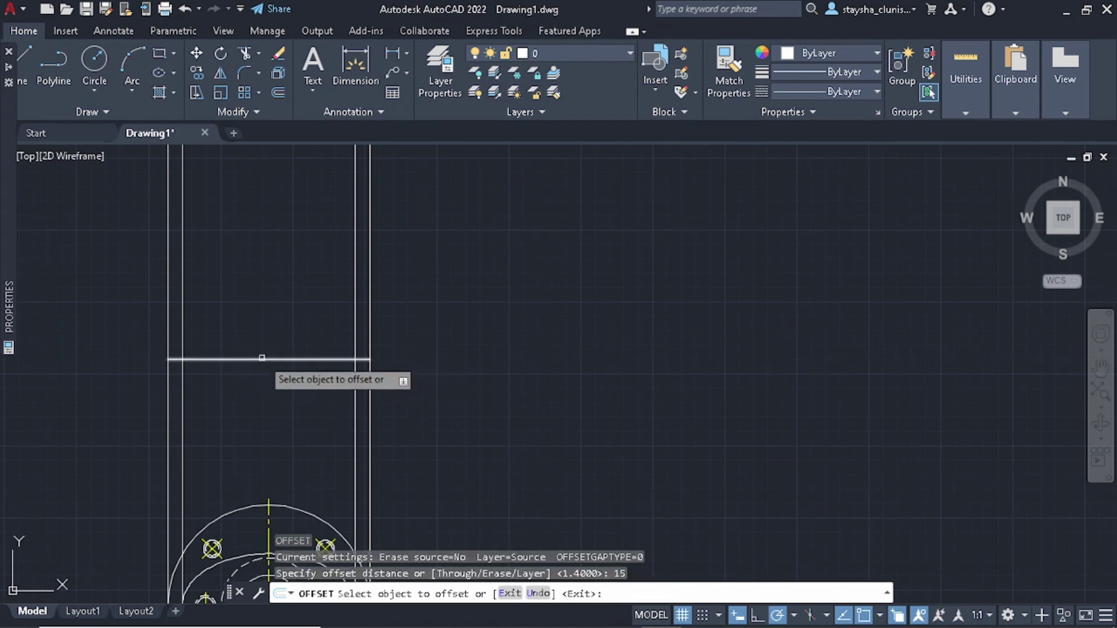
{"action": "left_click", "coordinate": [262, 357]}
{"action": "left_click", "coordinate": [267, 309]}
{"action": "key", "text": "Escape"}
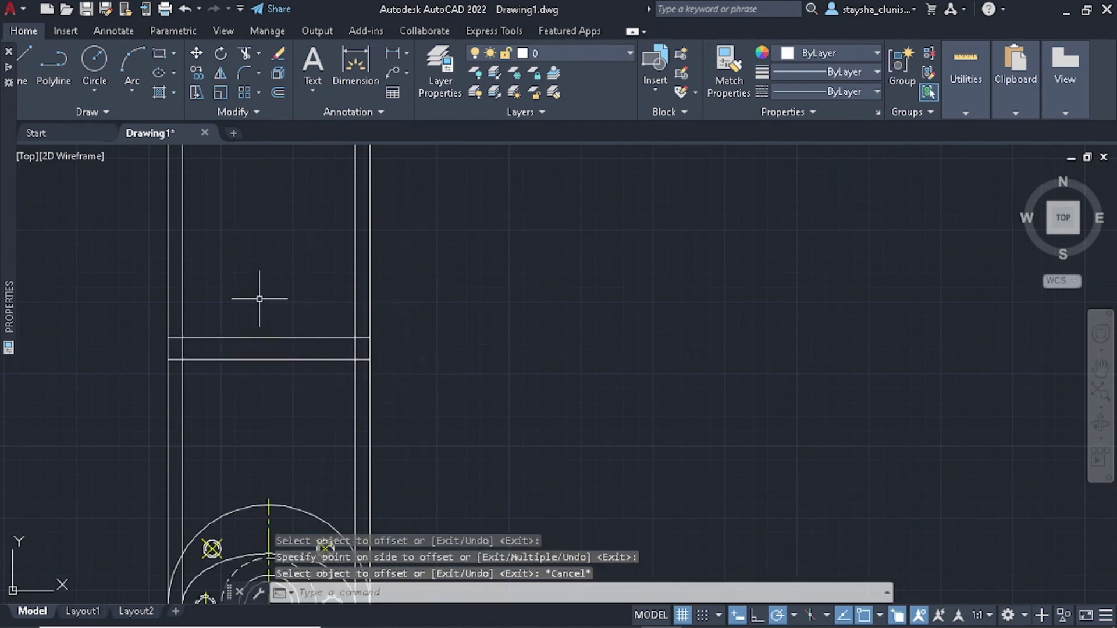
{"action": "key", "text": "Escape"}
{"action": "key", "text": "Escape"}
{"action": "scroll", "coordinate": [187, 367], "scroll_direction": "up", "scroll_amount": 3}
{"action": "scroll", "coordinate": [188, 366], "scroll_direction": "down", "scroll_amount": 3}
{"action": "scroll", "coordinate": [187, 365], "scroll_direction": "up", "scroll_amount": 2}
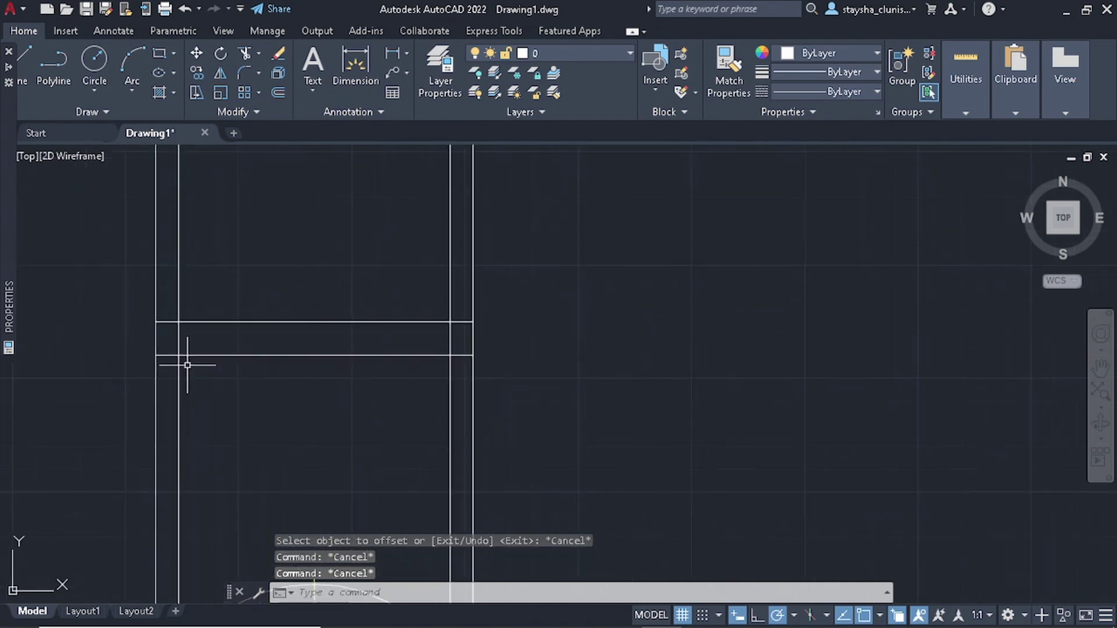
{"action": "scroll", "coordinate": [185, 364], "scroll_direction": "up", "scroll_amount": 2}
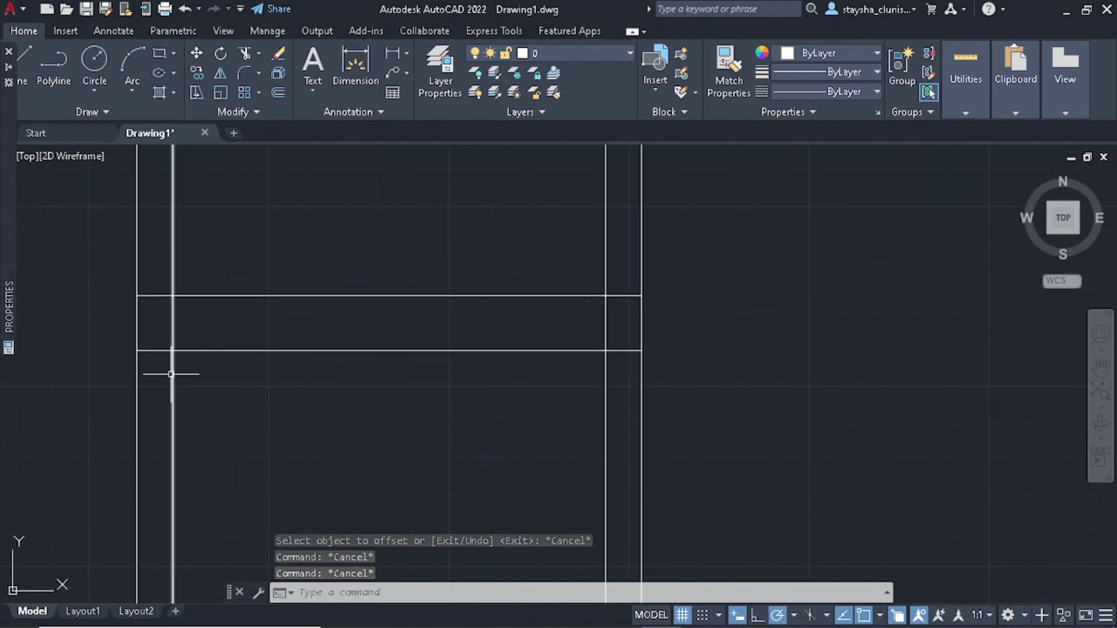
- Trim the outer left and right vertical lines above and below the 15-unit band
{"action": "type", "text": "tr"}
{"action": "key", "text": "Return"}
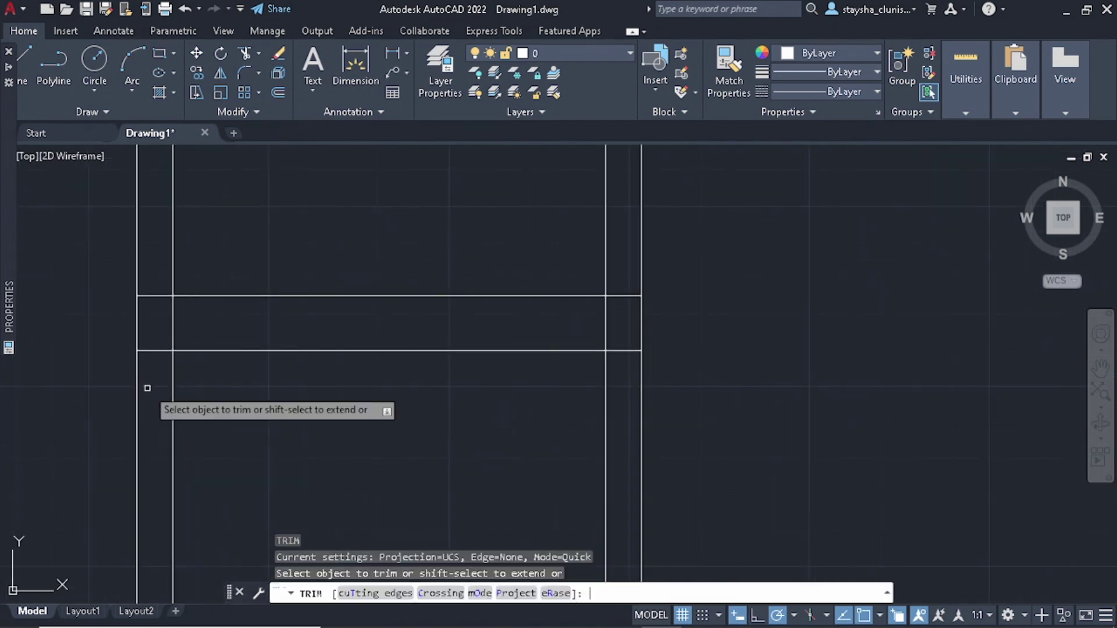
{"action": "left_click_drag", "start_coordinate": [138, 391], "coordinate": [106, 378]}
{"action": "left_click_drag", "start_coordinate": [160, 253], "coordinate": [119, 242]}
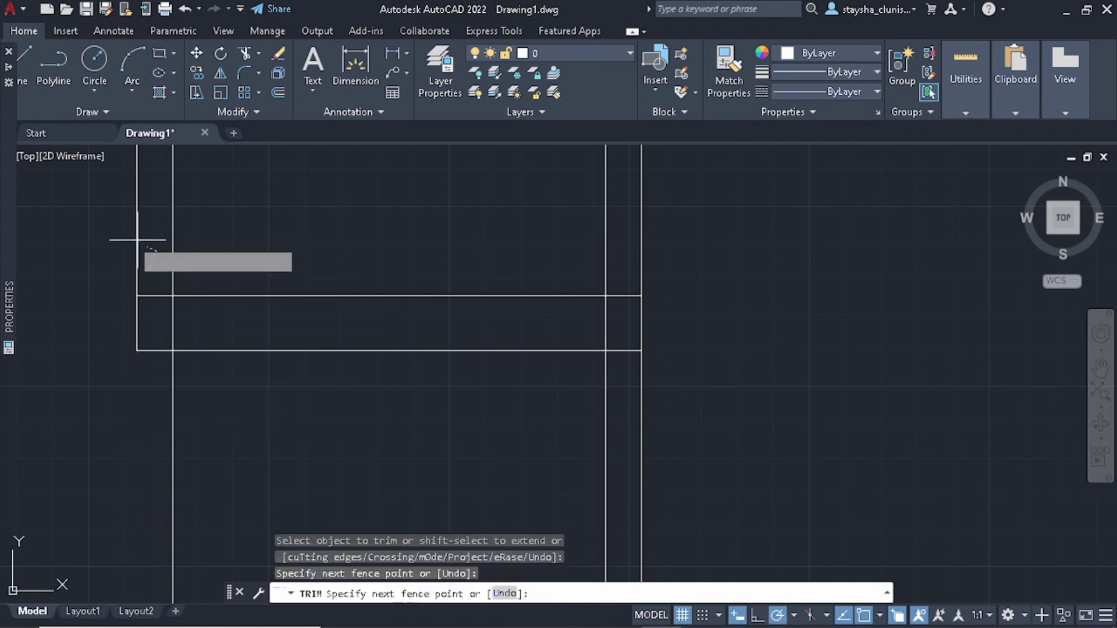
{"action": "left_click_drag", "start_coordinate": [668, 246], "coordinate": [634, 221]}
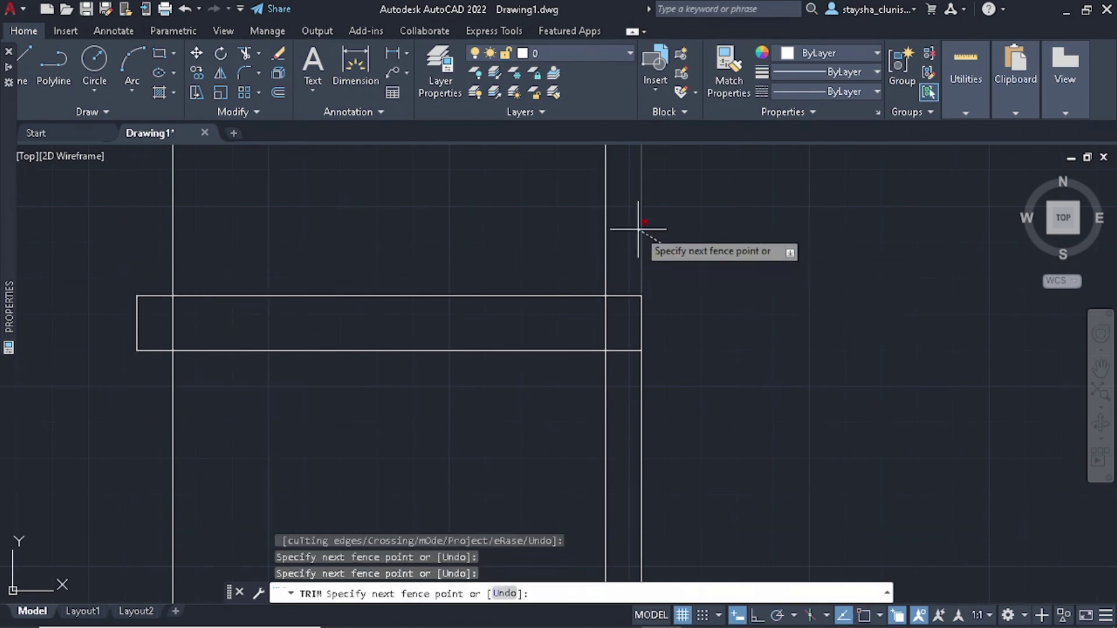
{"action": "left_click_drag", "start_coordinate": [704, 422], "coordinate": [657, 413]}
{"action": "left_click", "coordinate": [623, 416]}
{"action": "key", "text": "Return"}
{"action": "scroll", "coordinate": [646, 374], "scroll_direction": "down", "scroll_amount": 6}
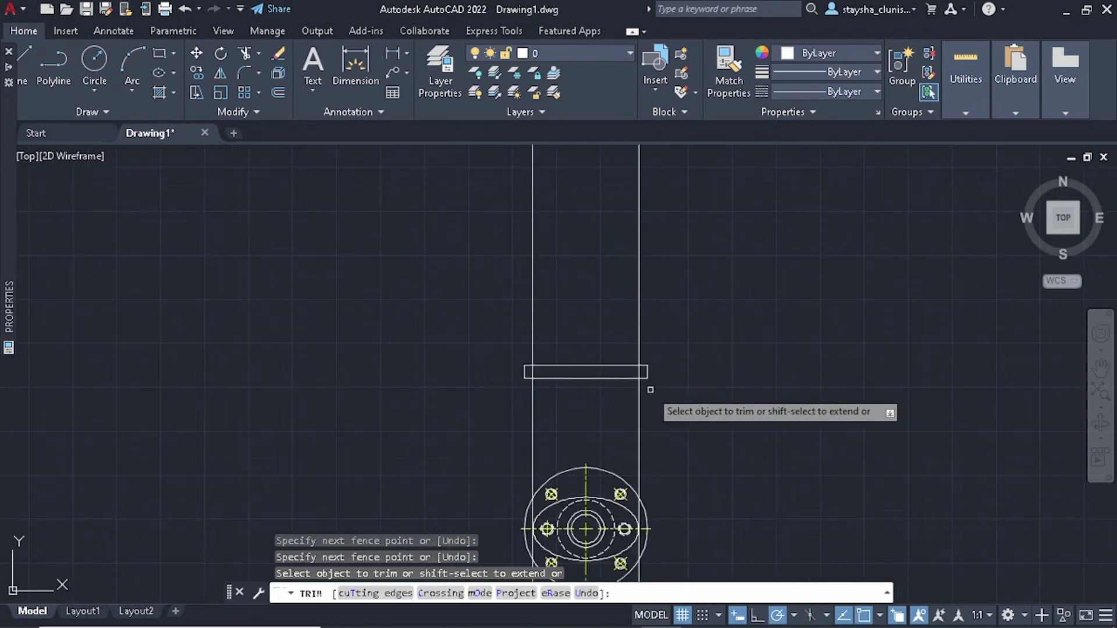
{"action": "scroll", "coordinate": [661, 404], "scroll_direction": "down", "scroll_amount": 2}
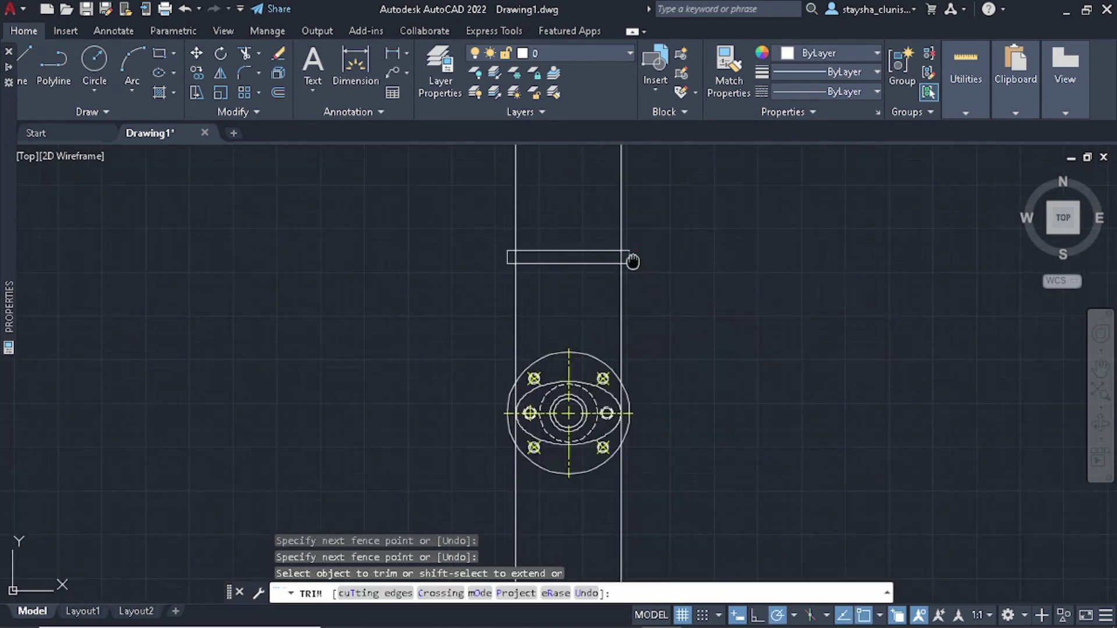
{"action": "scroll", "coordinate": [640, 261], "scroll_direction": "up", "scroll_amount": 2}
{"action": "key", "text": "Escape"}
{"action": "key", "text": "Escape"}
{"action": "key", "text": "Escape"}
{"action": "type", "text": "O"}
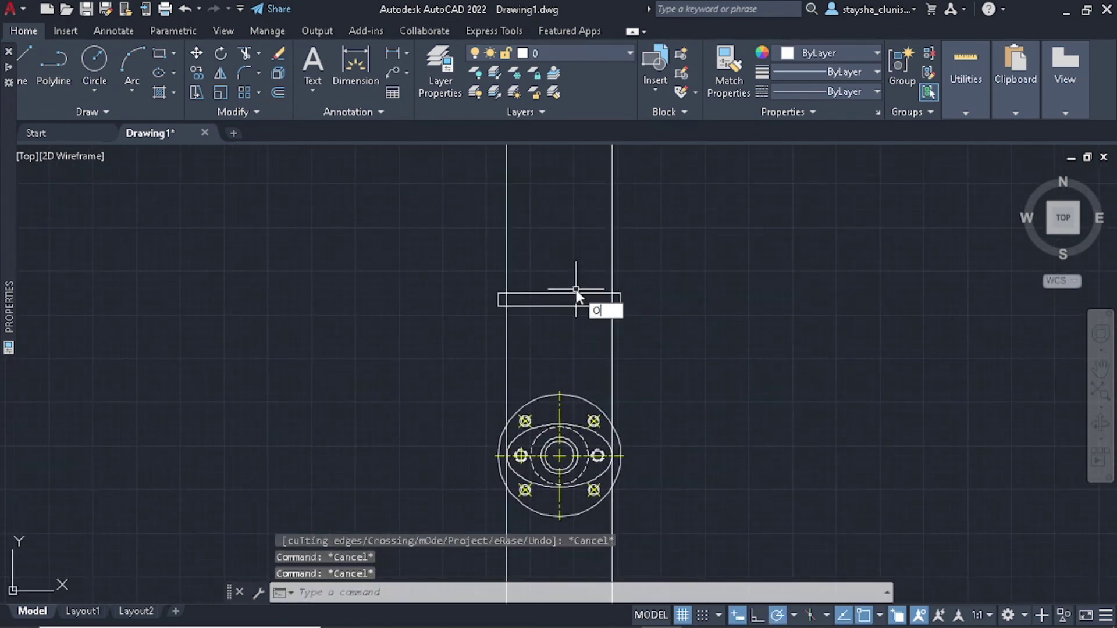
- Offset the band's top edge 50 units upward
{"action": "key", "text": "Return"}
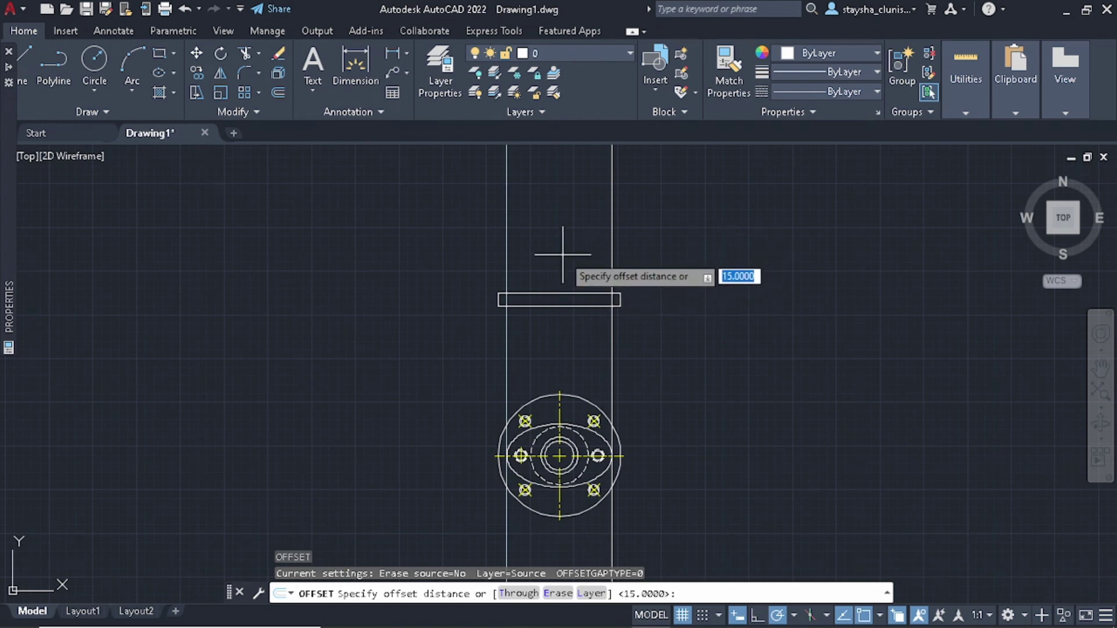
{"action": "type", "text": "50"}
{"action": "key", "text": "Return"}
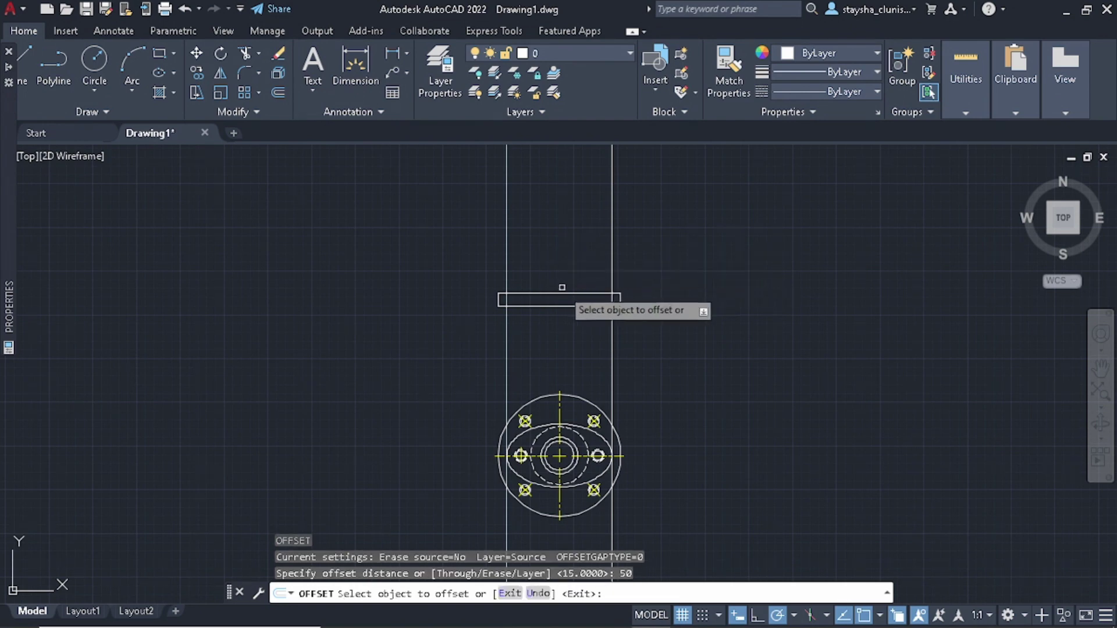
{"action": "middle_click_drag", "start_coordinate": [559, 169], "coordinate": [540, 213]}
{"action": "left_click", "coordinate": [540, 336]}
{"action": "left_click", "coordinate": [558, 249]}
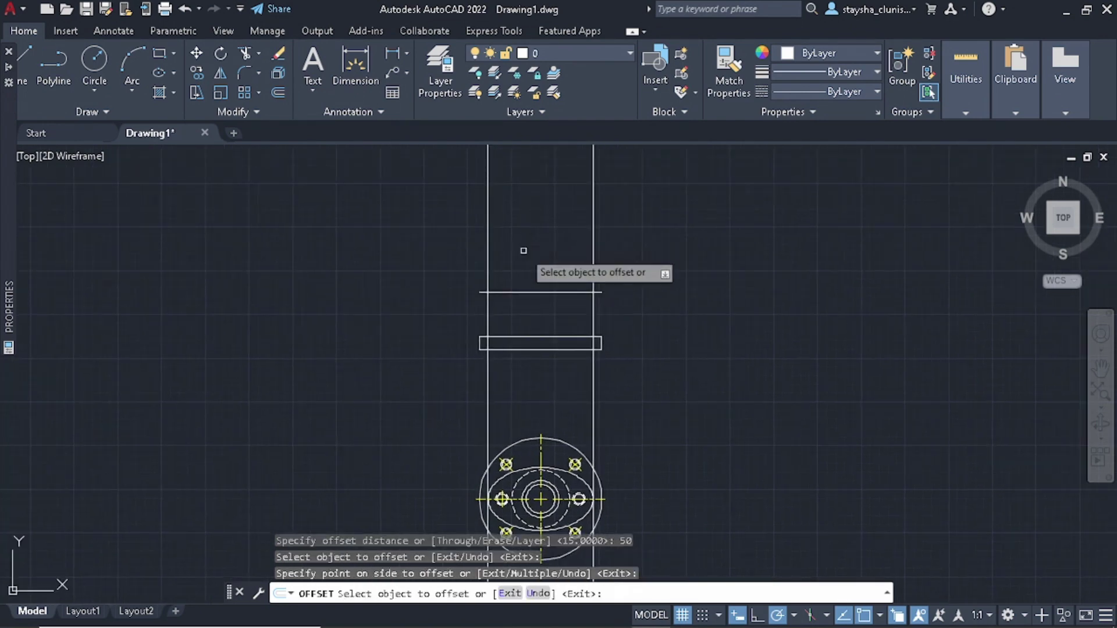
{"action": "key", "text": "Return"}
- Offset that new line a further 15 units upward for the second flange
{"action": "left_click", "coordinate": [278, 93]}
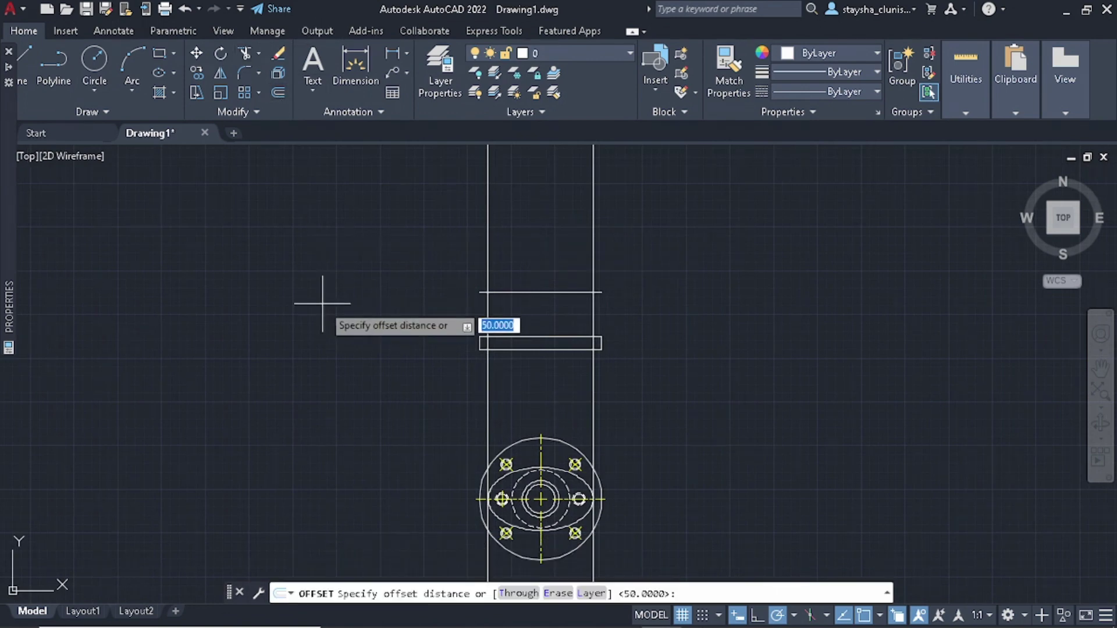
{"action": "type", "text": "15"}
{"action": "key", "text": "Return"}
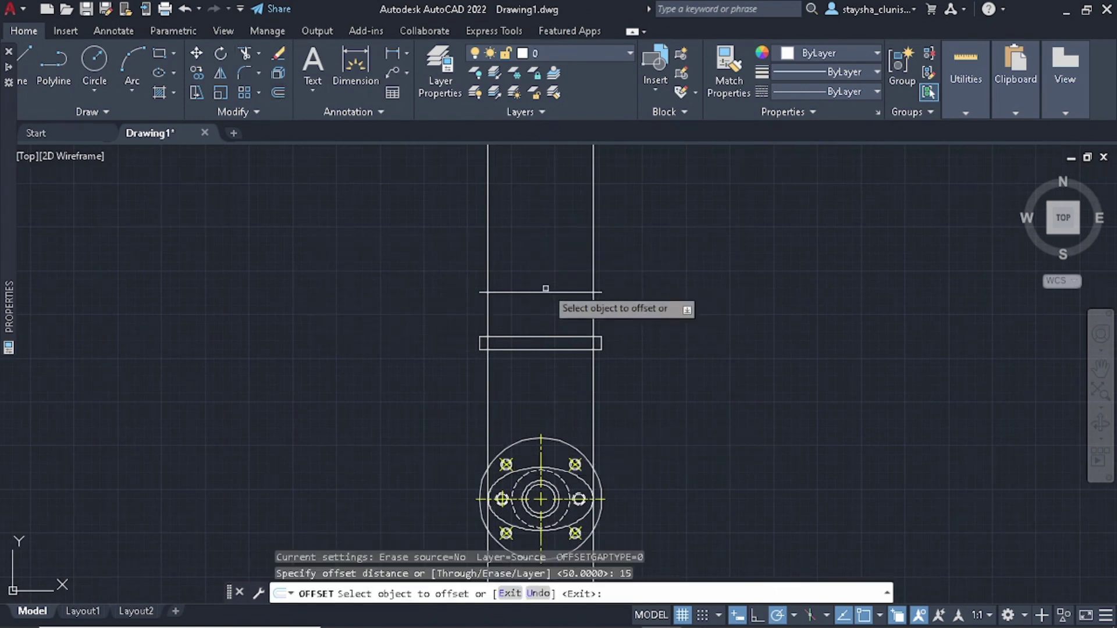
{"action": "left_click", "coordinate": [545, 290]}
{"action": "left_click", "coordinate": [539, 262]}
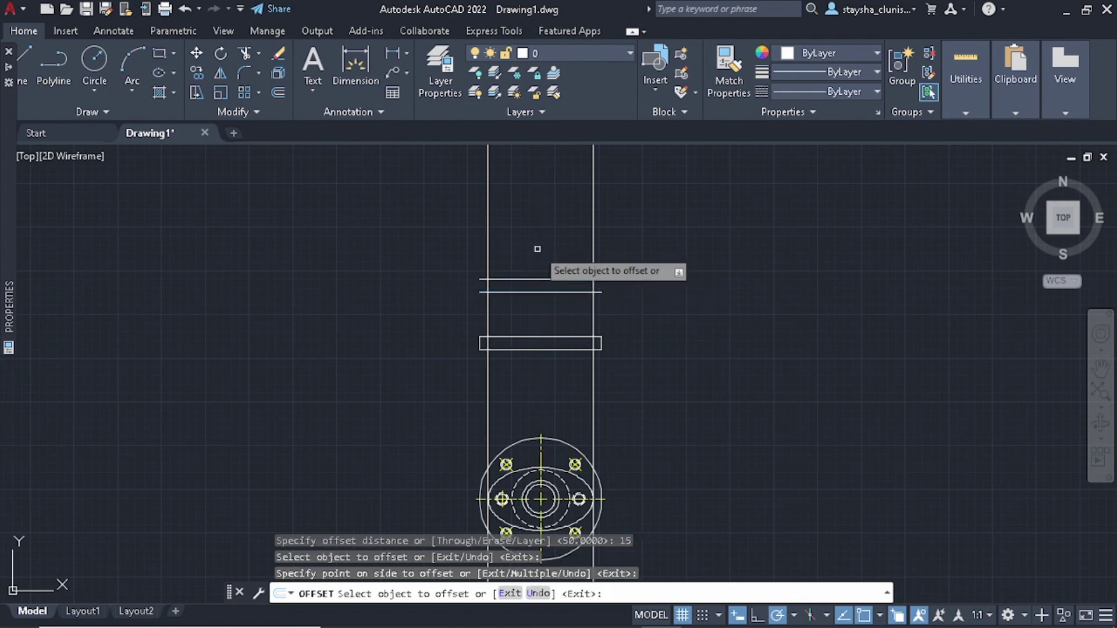
{"action": "key", "text": "Escape"}
- Select the two vertical lines as cutting edges for trimming
{"action": "left_click", "coordinate": [598, 229]}
{"action": "left_click", "coordinate": [431, 219]}
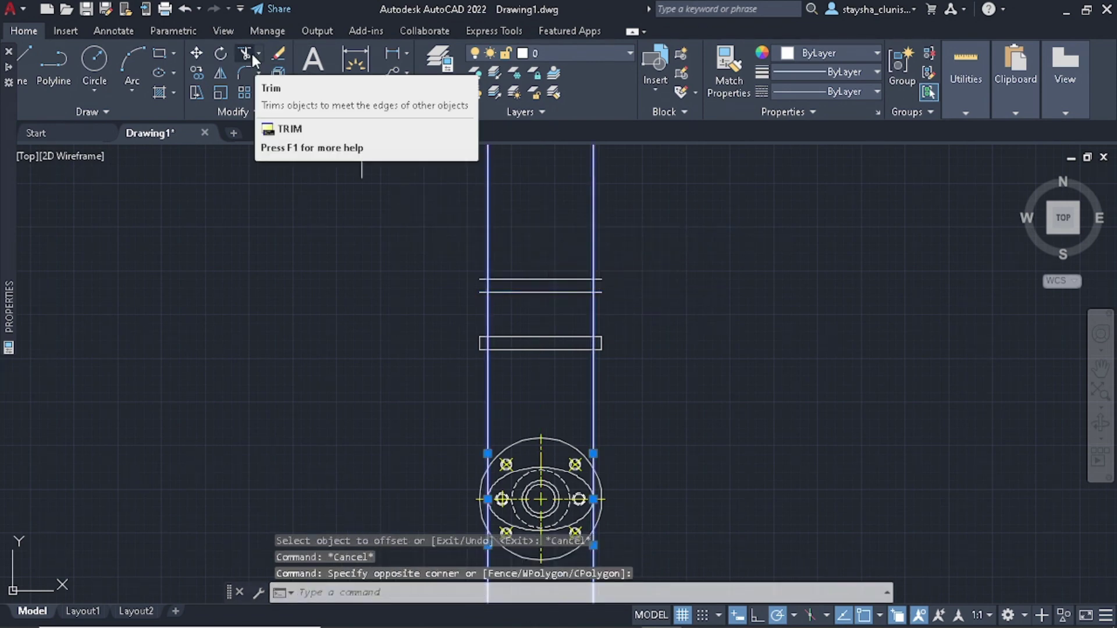
{"action": "scroll", "coordinate": [442, 331], "scroll_direction": "up", "scroll_amount": 4}
{"action": "left_click", "coordinate": [553, 232]}
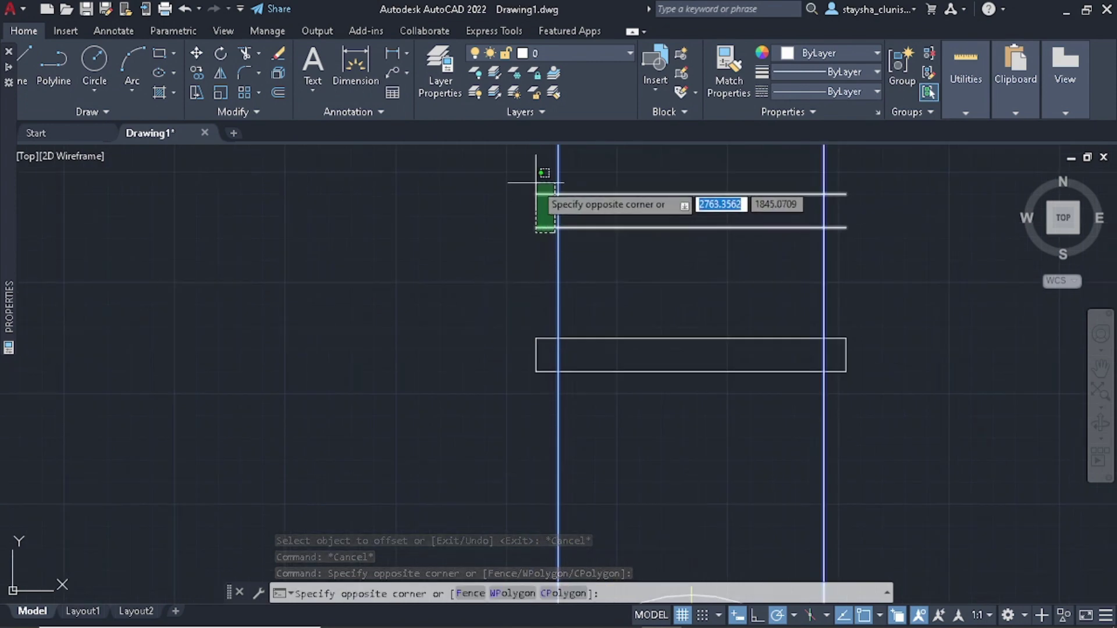
{"action": "left_click", "coordinate": [543, 169]}
{"action": "key", "text": "Escape"}
{"action": "key", "text": "Escape"}
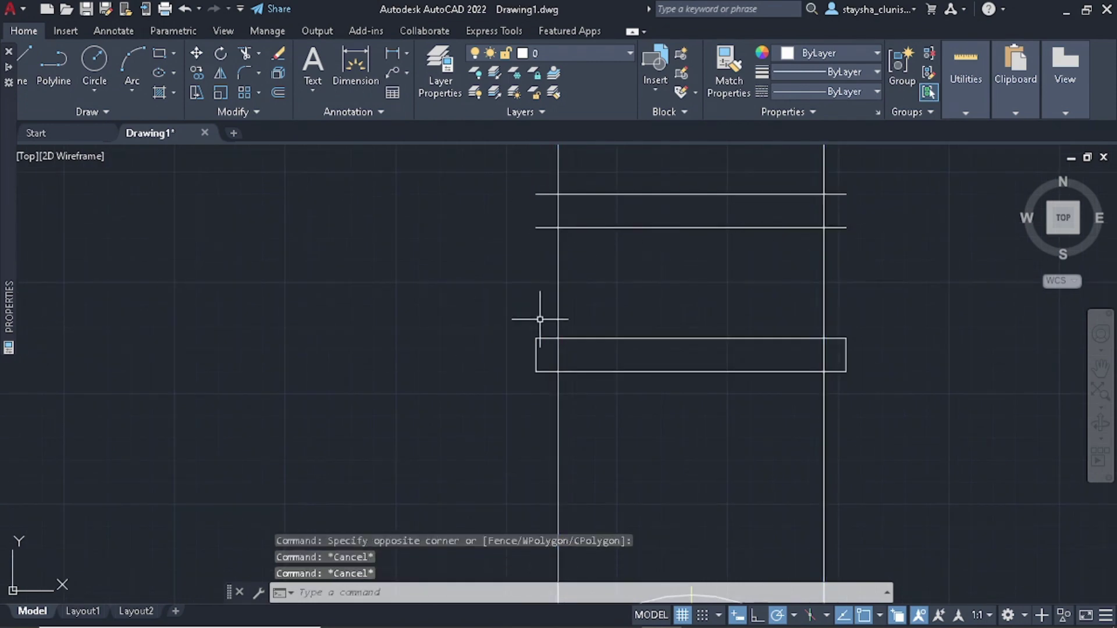
{"action": "left_click", "coordinate": [894, 285]}
{"action": "left_click", "coordinate": [483, 298]}
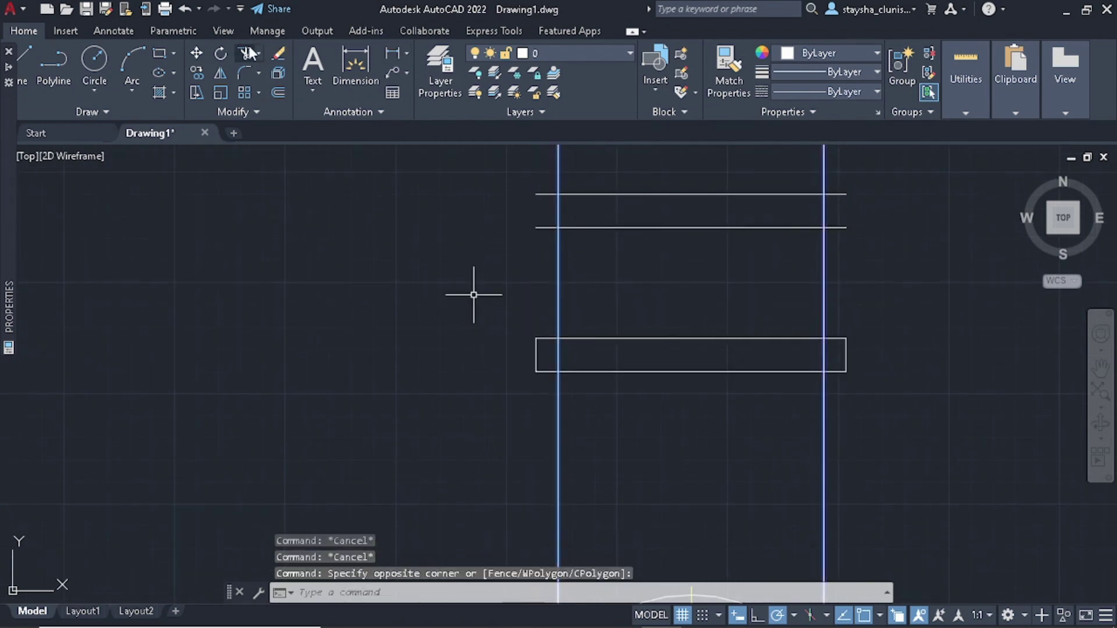
- Trim the new horizontal lines' ends and the vertical lines' upper parts
{"action": "type", "text": "tr"}
{"action": "key", "text": "Return"}
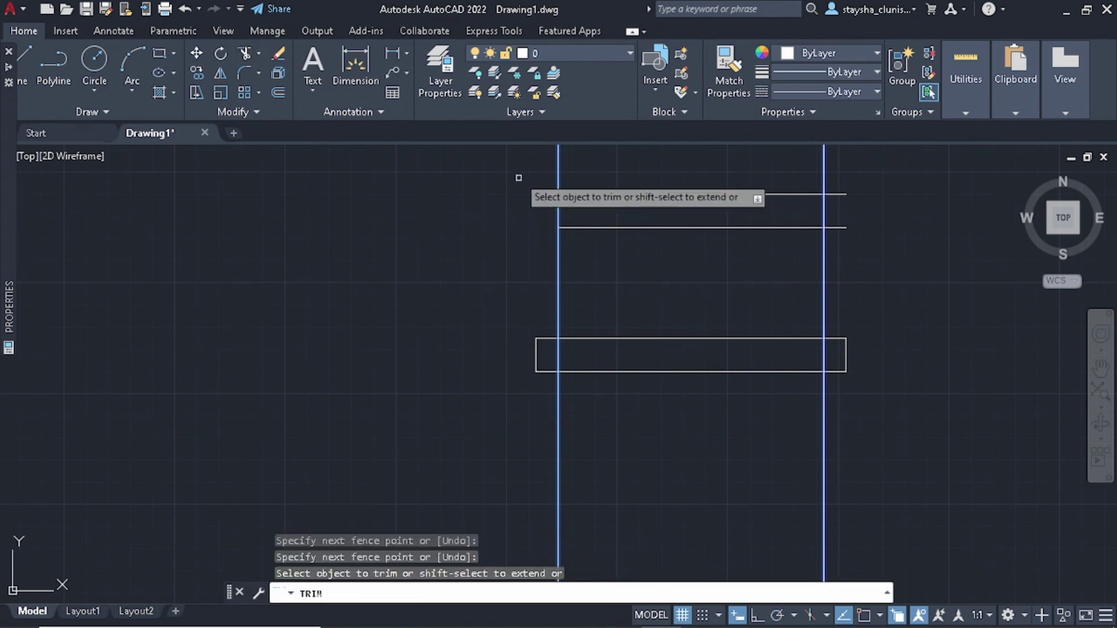
{"action": "left_click", "coordinate": [517, 170]}
{"action": "key", "text": "Return"}
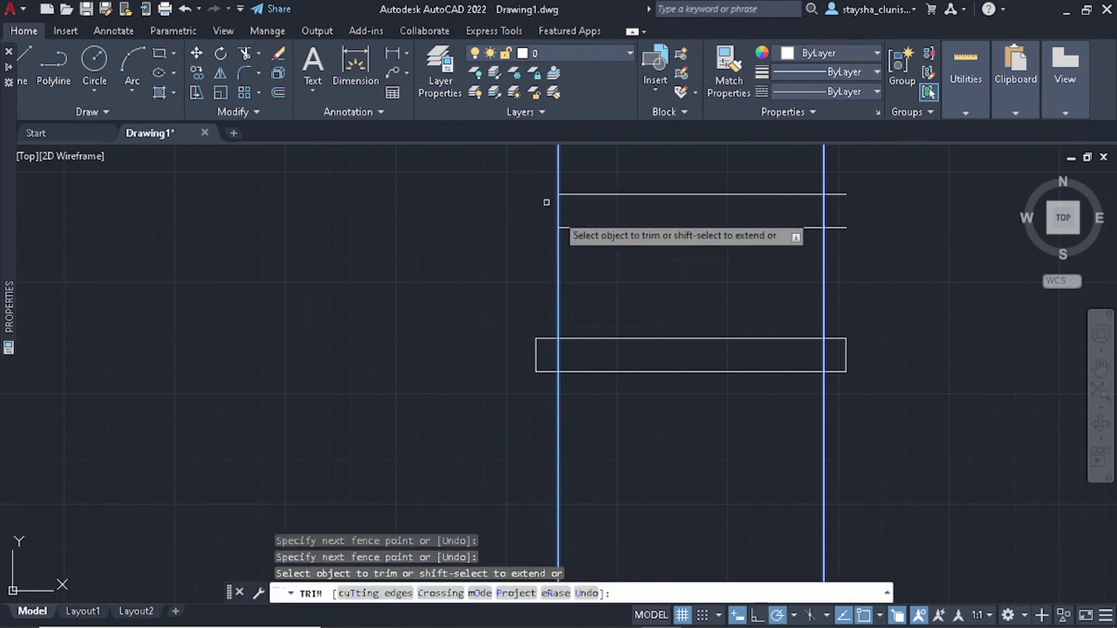
{"action": "left_click", "coordinate": [855, 179]}
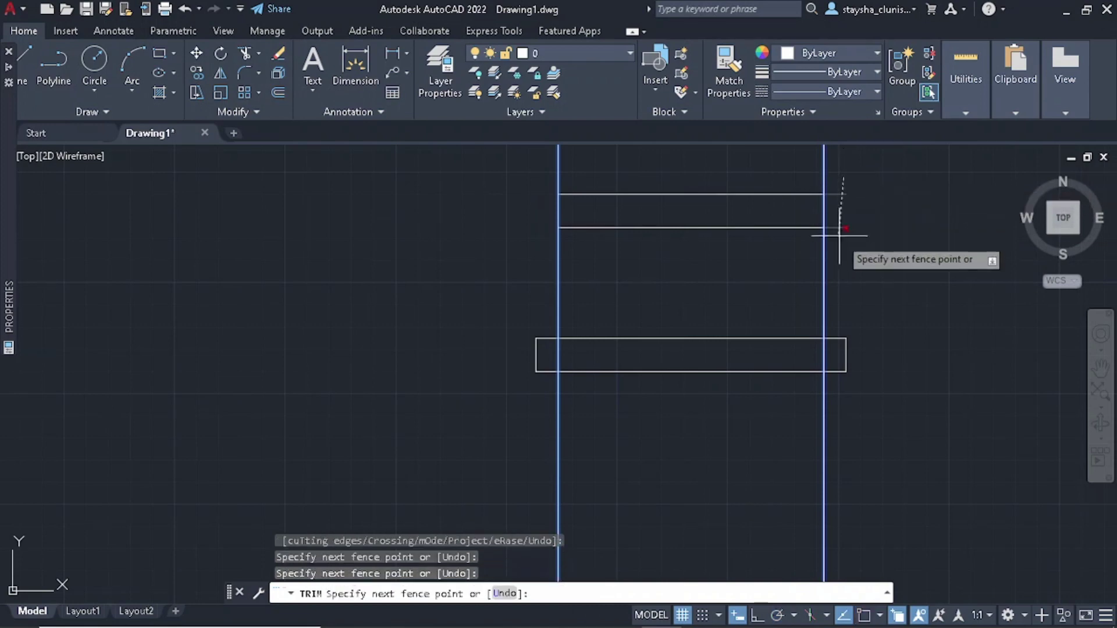
{"action": "key", "text": "Return"}
{"action": "key", "text": "Return"}
{"action": "scroll", "coordinate": [867, 252], "scroll_direction": "down", "scroll_amount": 2}
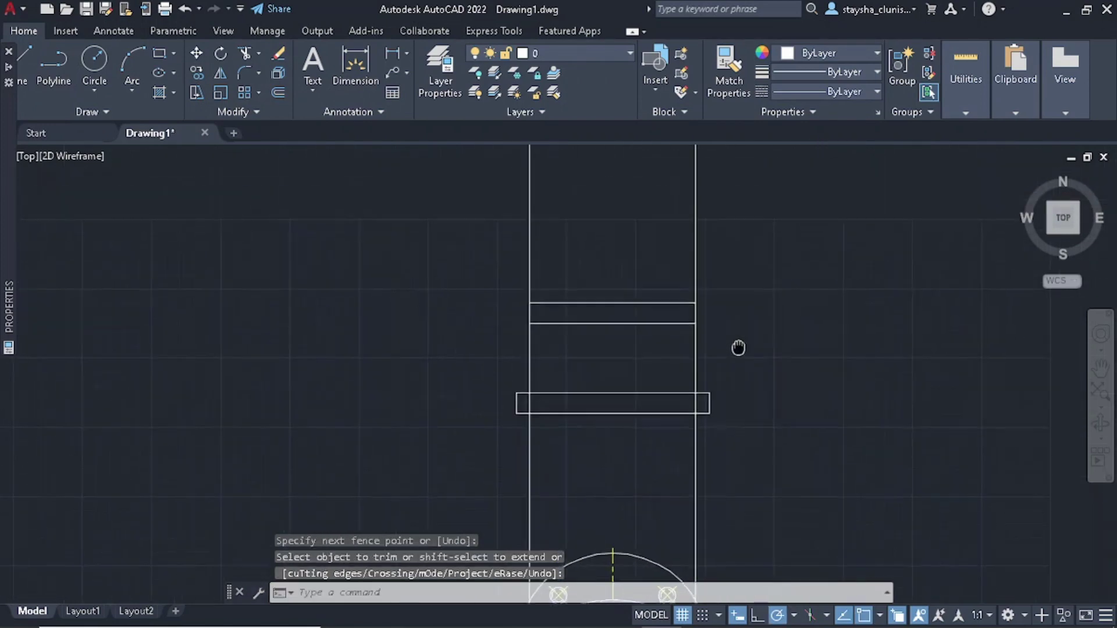
{"action": "scroll", "coordinate": [730, 333], "scroll_direction": "up", "scroll_amount": 2}
{"action": "key", "text": "Return"}
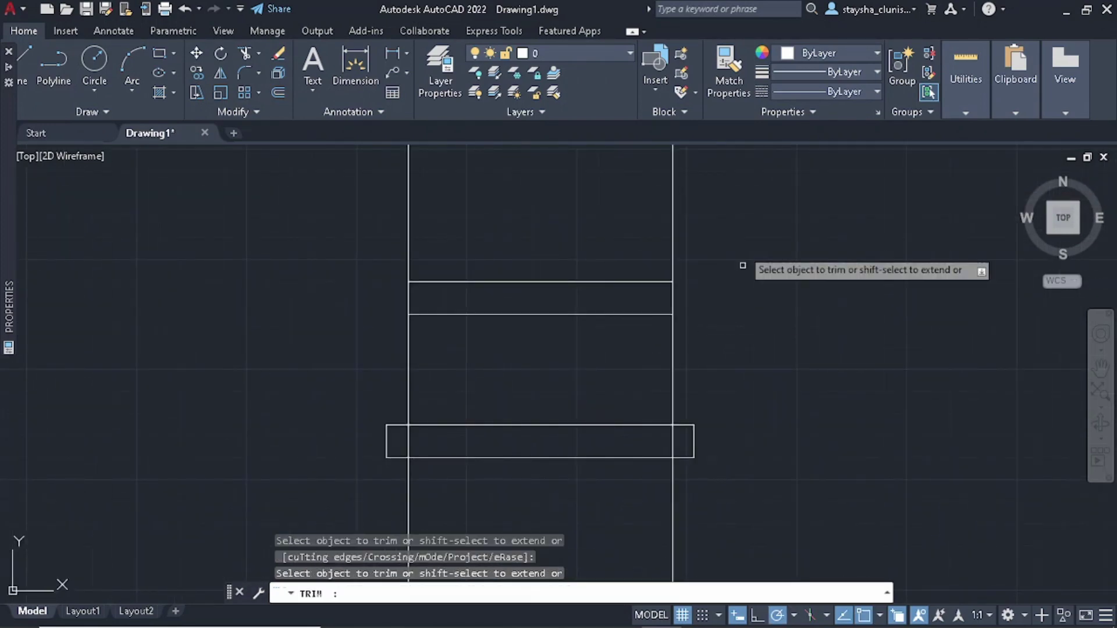
{"action": "left_click", "coordinate": [736, 224]}
{"action": "left_click", "coordinate": [284, 242]}
- Trim the lines between the two rectangles and delete the two leftover vertical lines
{"action": "key", "text": "Return"}
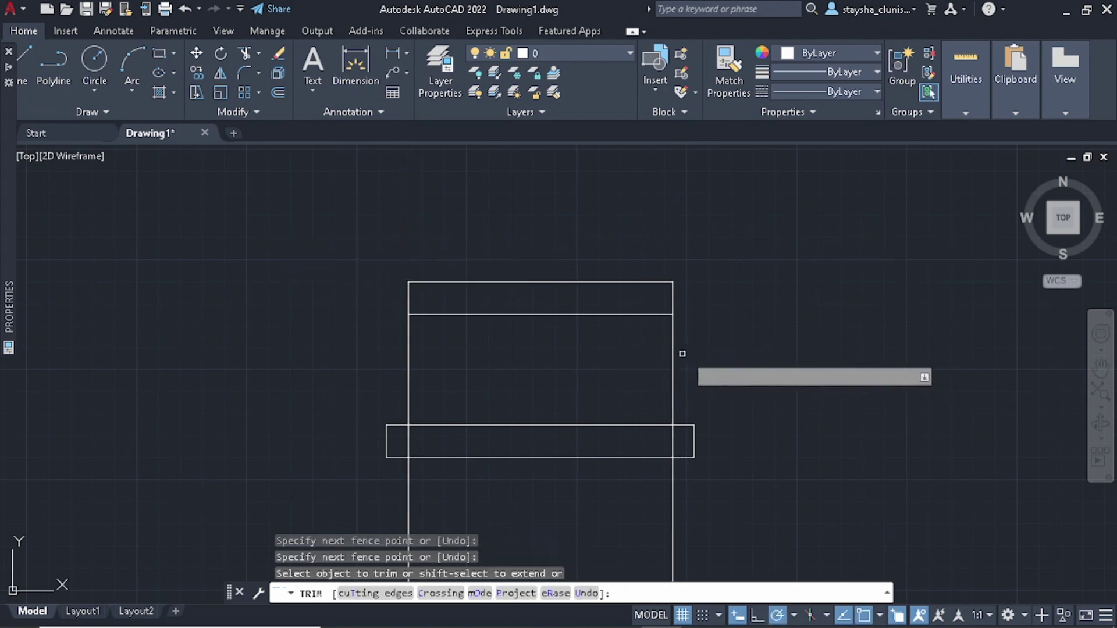
{"action": "left_click", "coordinate": [442, 394]}
{"action": "left_click", "coordinate": [405, 382]}
{"action": "key", "text": "Return"}
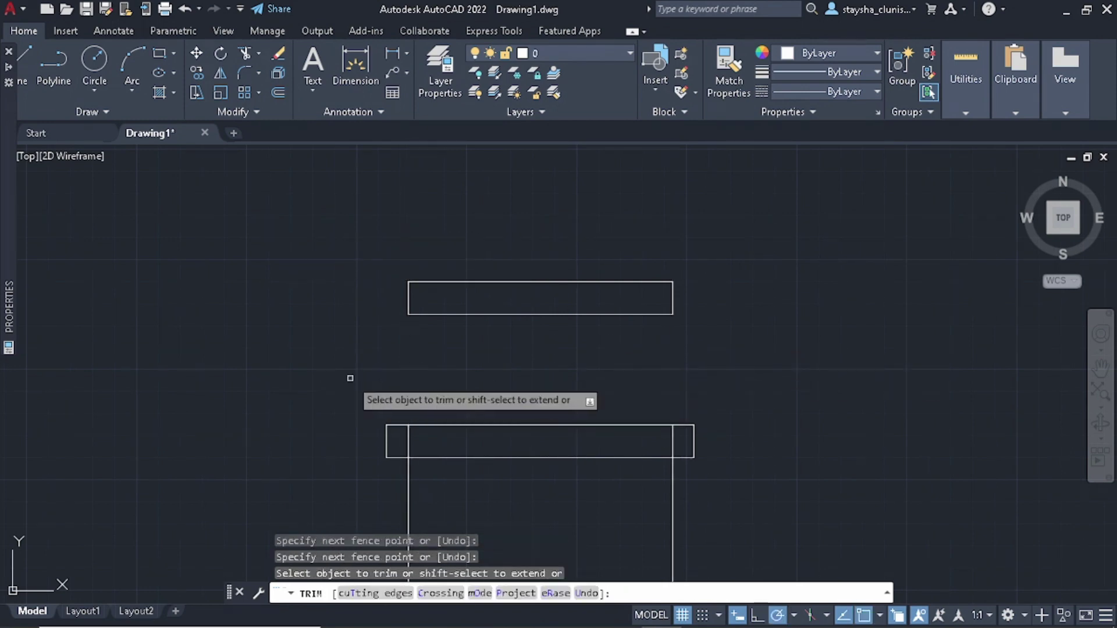
{"action": "scroll", "coordinate": [457, 305], "scroll_direction": "down", "scroll_amount": 6}
{"action": "key", "text": "Escape"}
{"action": "left_click", "coordinate": [560, 369]}
{"action": "left_click", "coordinate": [388, 375]}
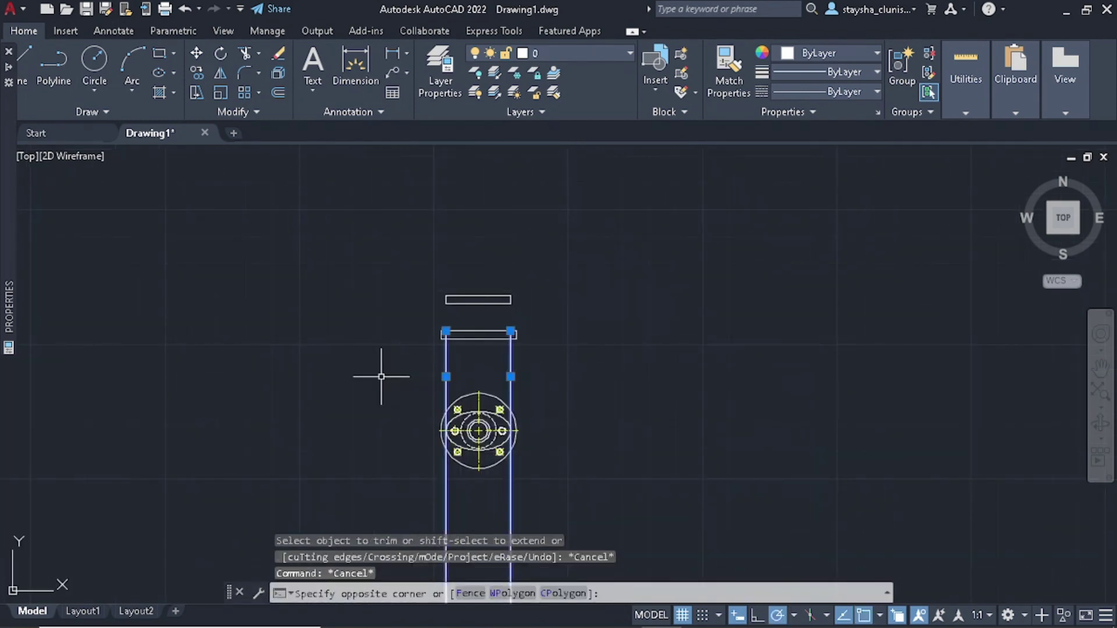
{"action": "key", "text": "Delete"}
{"action": "key", "text": "alt+Tab"}
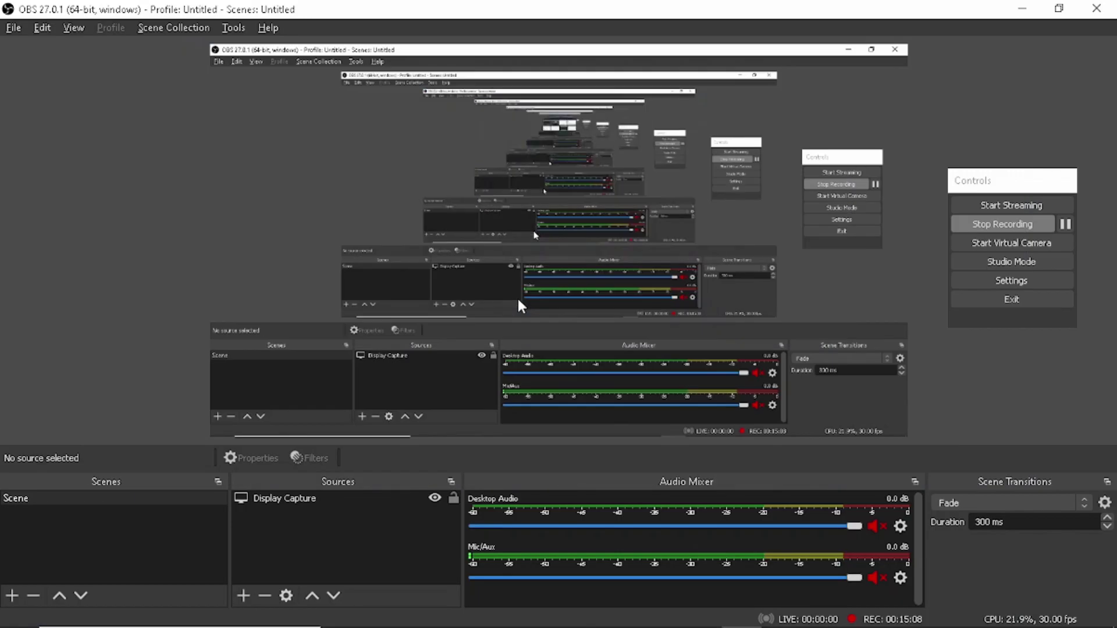
{"action": "key", "text": "alt+Tab"}
{"action": "key", "text": "alt+Tab"}
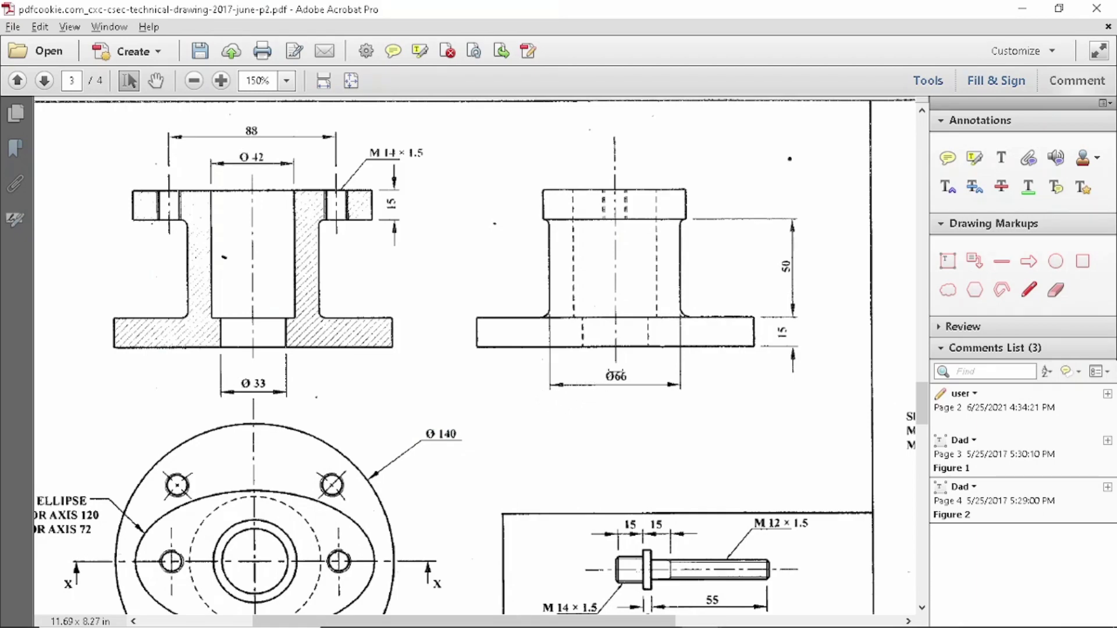
{"action": "key", "text": "alt+Tab"}
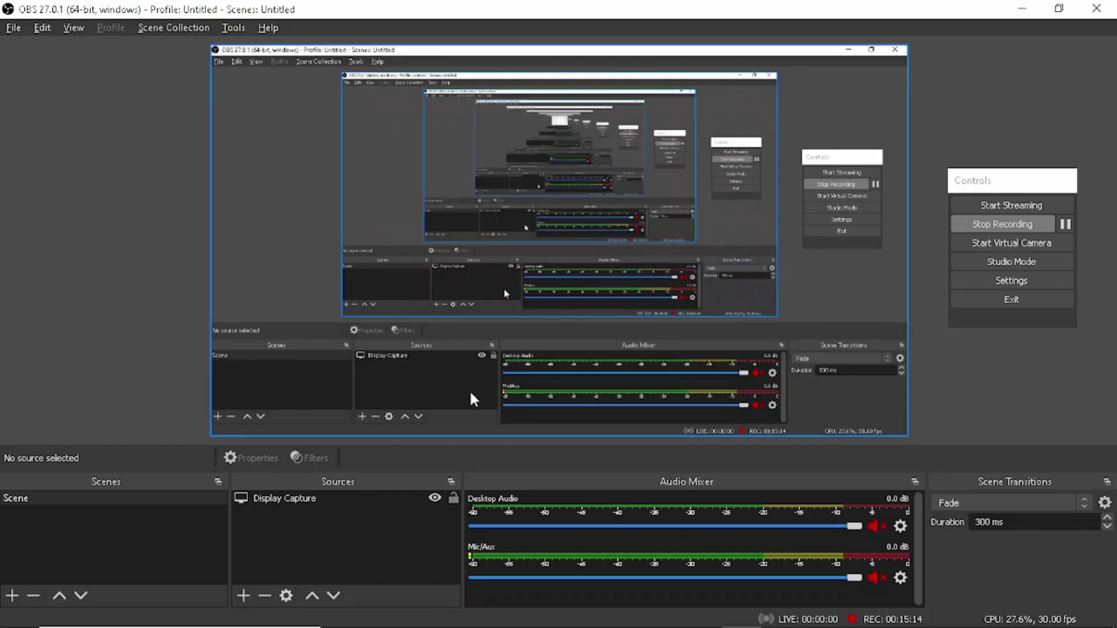
{"action": "key", "text": "alt+Tab"}
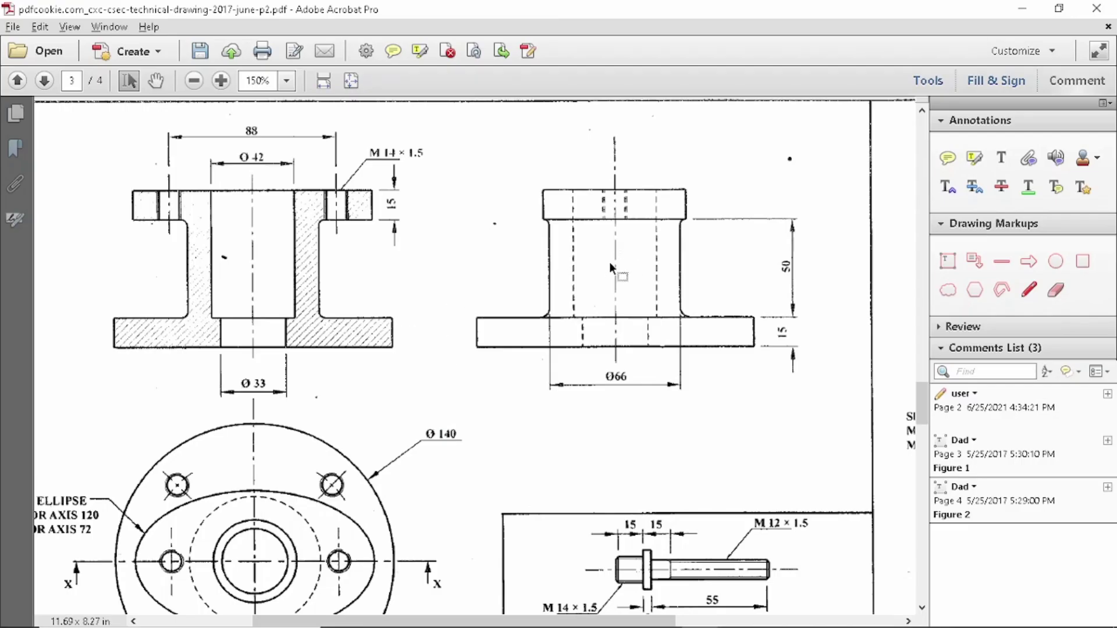
{"action": "key", "text": "alt+Tab"}
- Draw a vertical centre line from the lower flange's top midpoint up past the upper flange
{"action": "scroll", "coordinate": [511, 311], "scroll_direction": "up", "scroll_amount": 3}
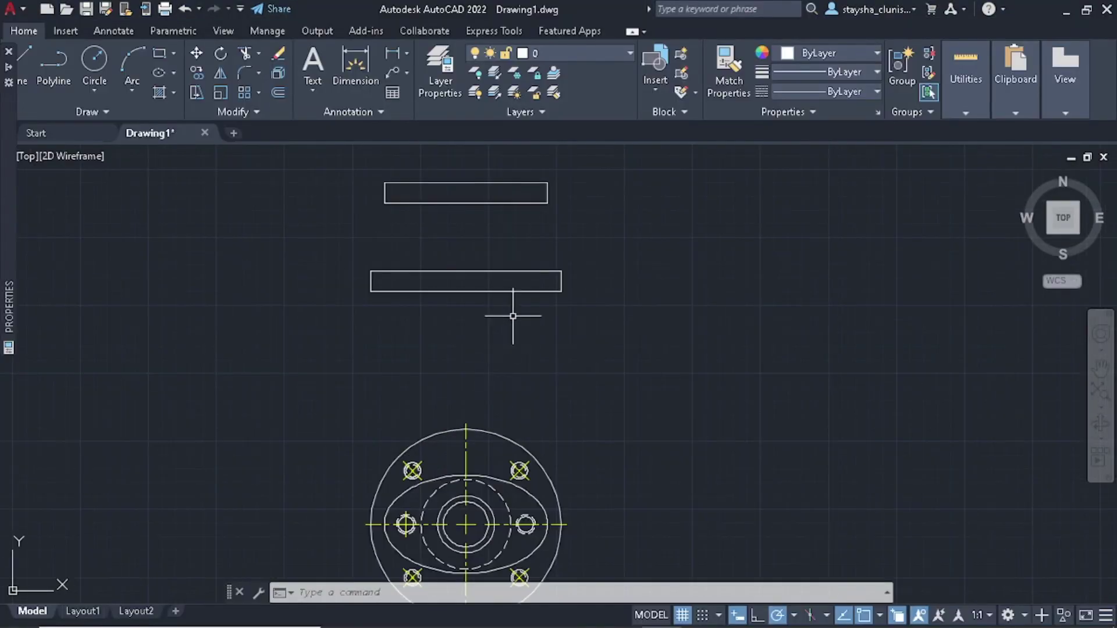
{"action": "middle_click_drag", "start_coordinate": [511, 312], "coordinate": [466, 365]}
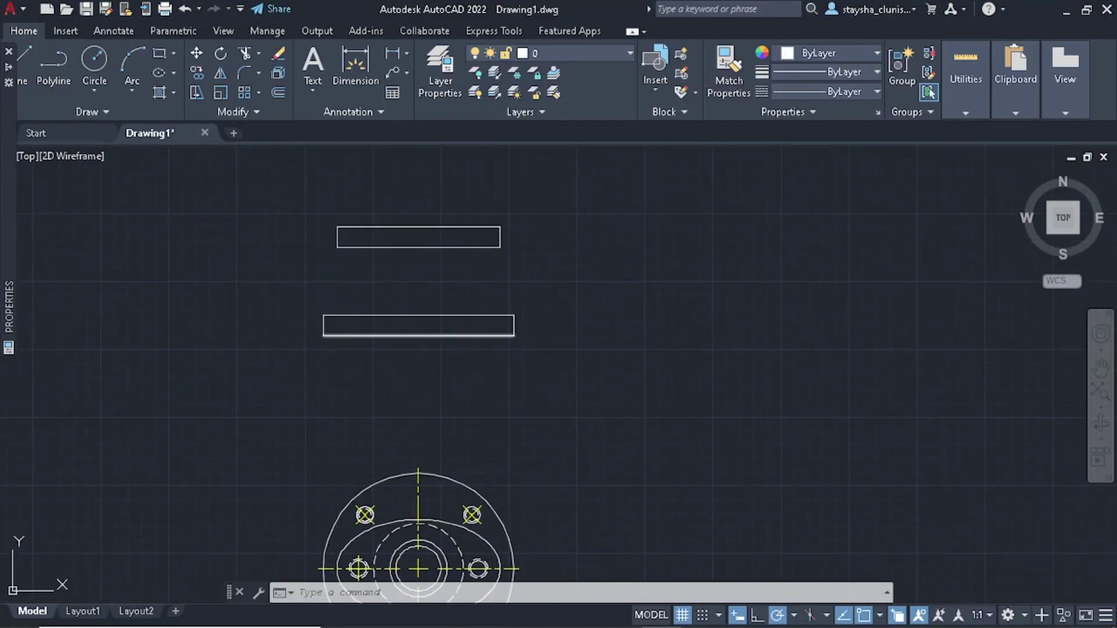
{"action": "type", "text": "l"}
{"action": "key", "text": "Return"}
{"action": "left_click", "coordinate": [419, 316]}
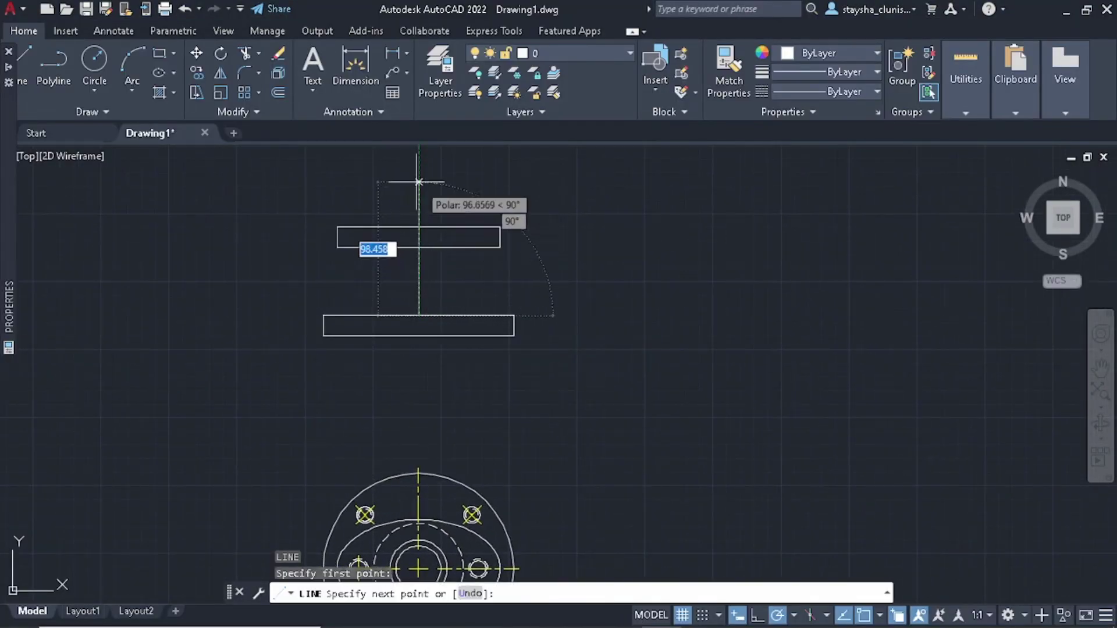
{"action": "left_click", "coordinate": [418, 183]}
{"action": "key", "text": "Escape"}
{"action": "key", "text": "Escape"}
{"action": "key", "text": "Escape"}
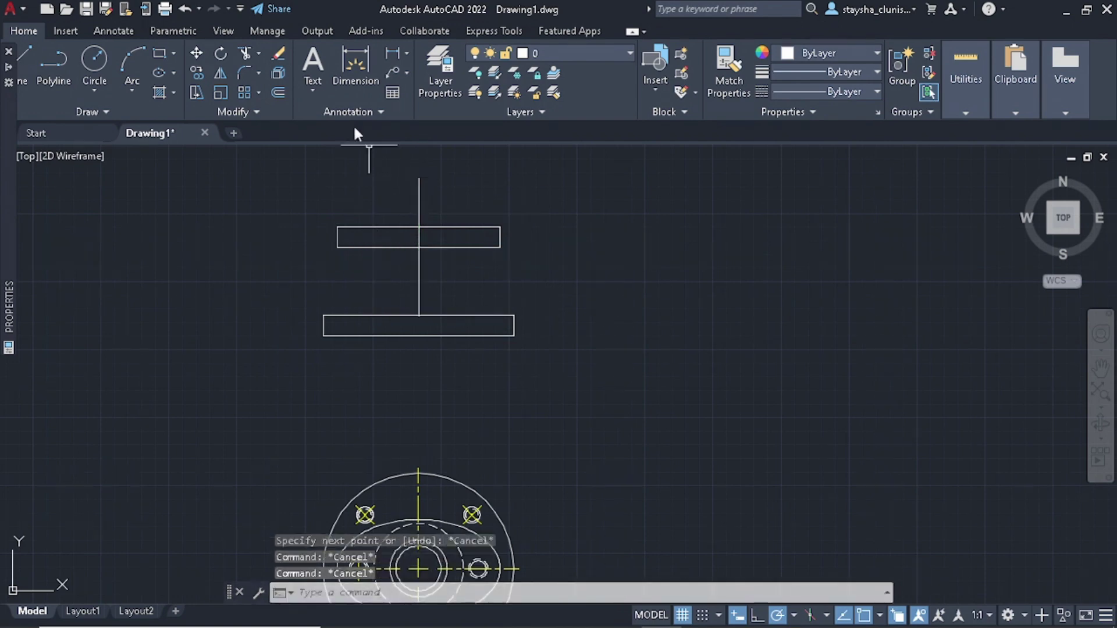
- Offset the centre line 33 to each side to form the two wall lines
{"action": "left_click", "coordinate": [279, 90]}
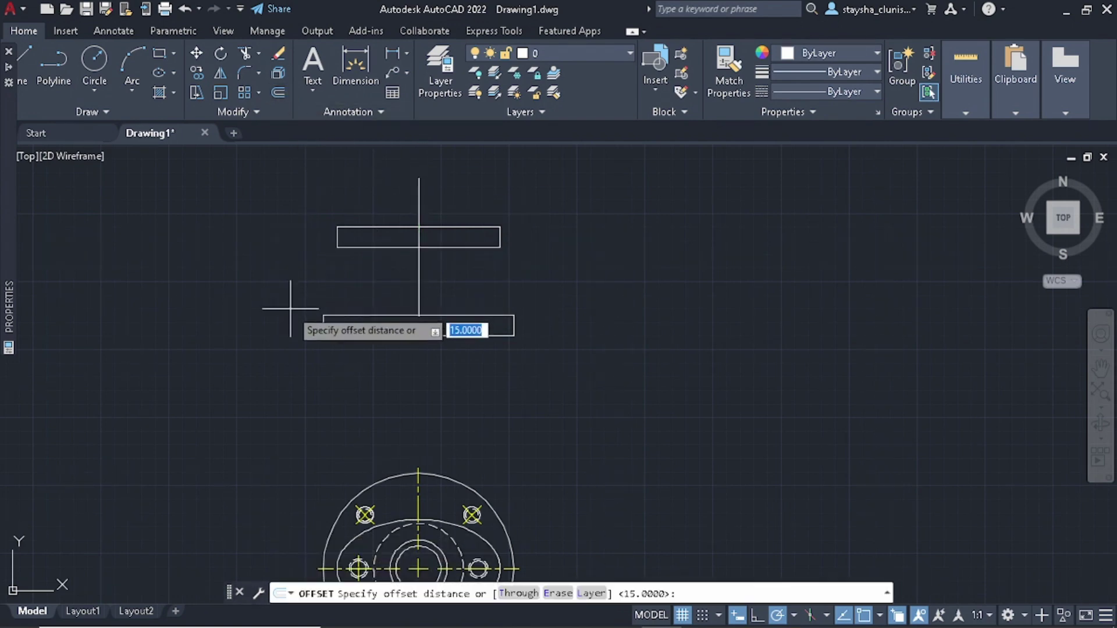
{"action": "key", "text": "Return"}
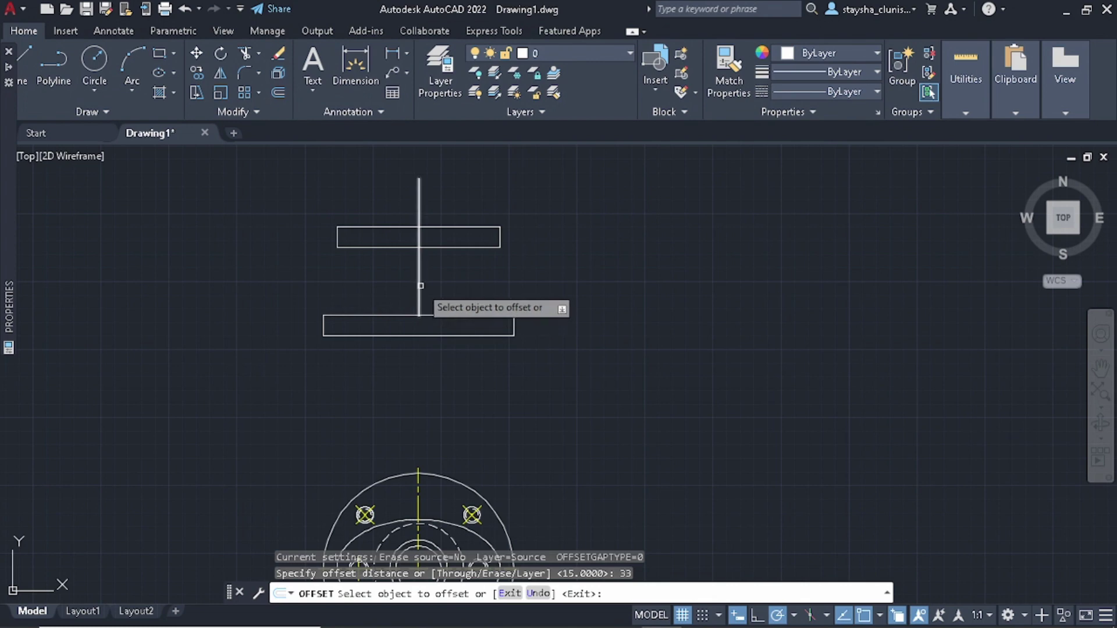
{"action": "left_click", "coordinate": [419, 290]}
{"action": "left_click", "coordinate": [457, 281]}
{"action": "left_click", "coordinate": [418, 275]}
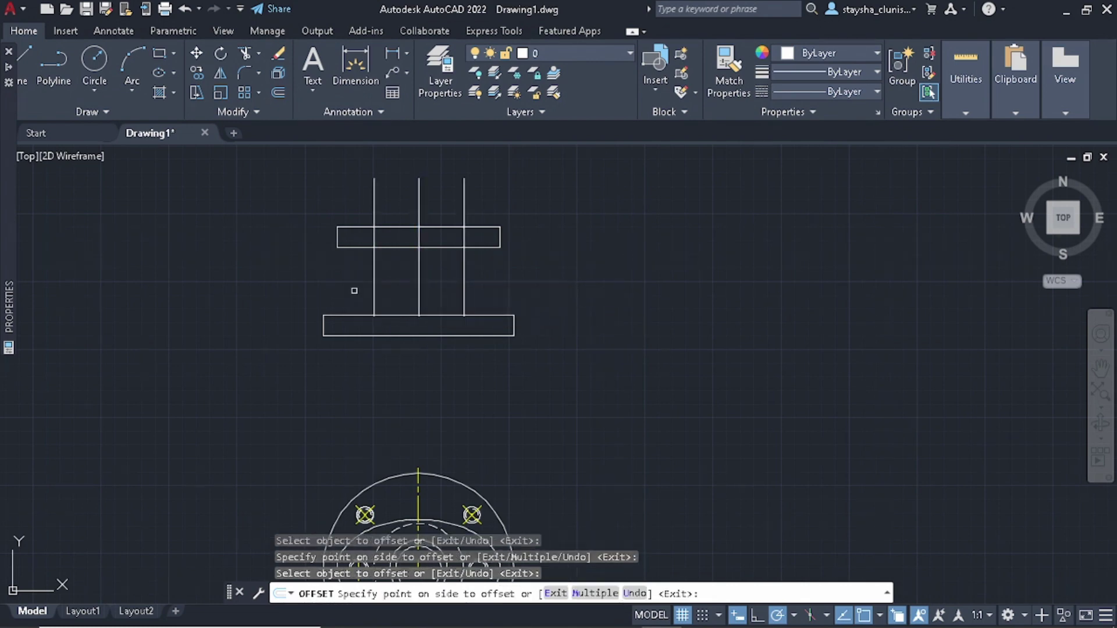
{"action": "left_click", "coordinate": [354, 287]}
{"action": "key", "text": "Escape"}
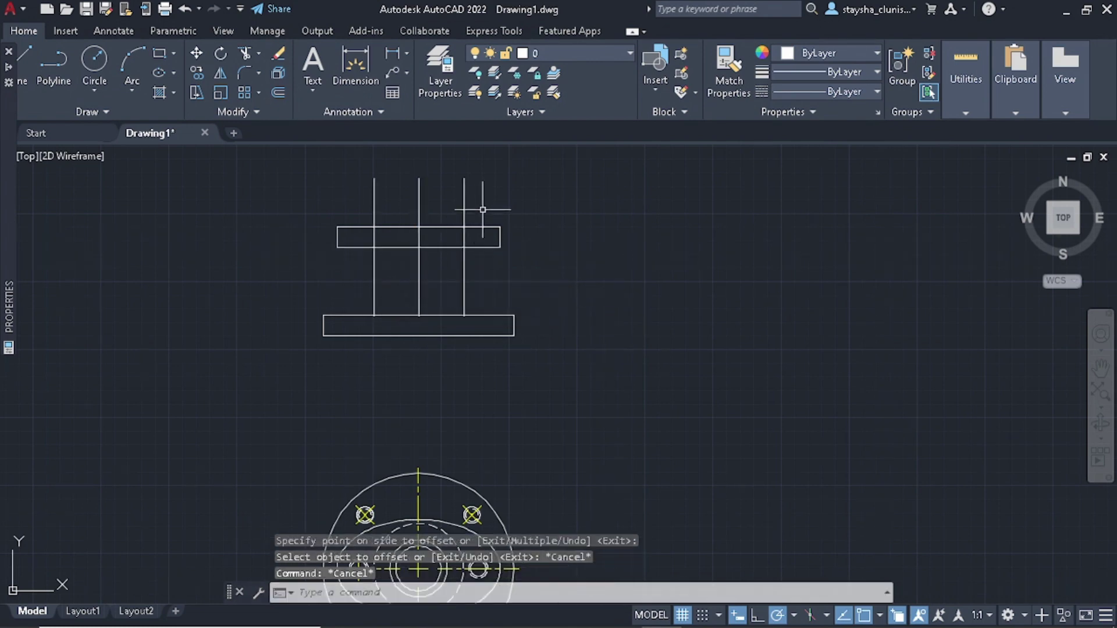
- Delete the middle centre line and trim the wall stubs above the upper flange
{"action": "left_click", "coordinate": [407, 304]}
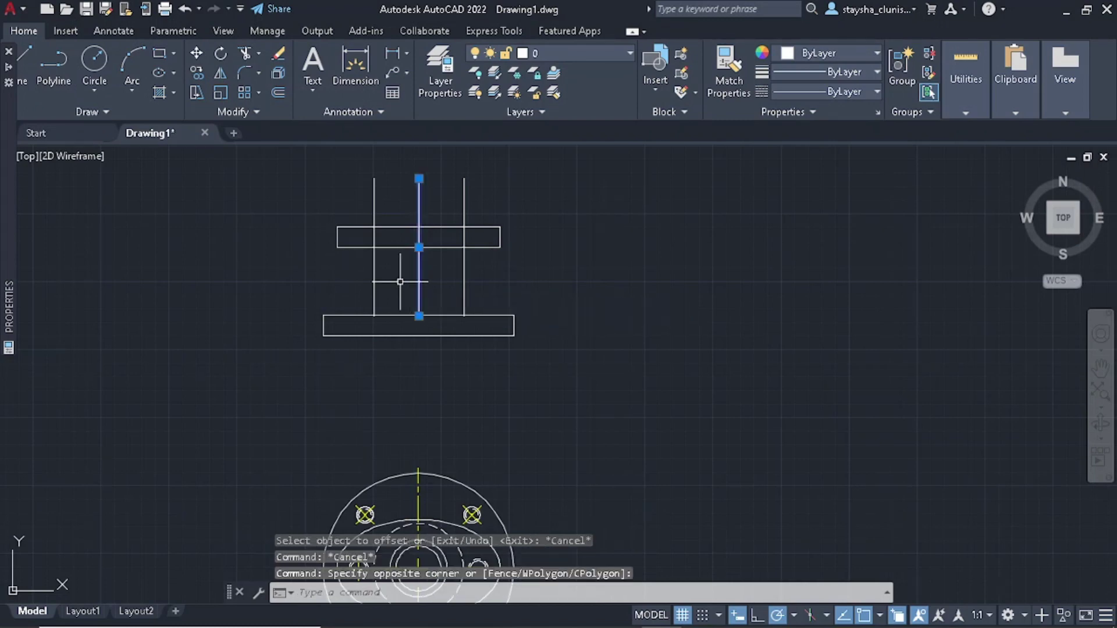
{"action": "key", "text": "Delete"}
{"action": "left_click", "coordinate": [588, 271]}
{"action": "left_click", "coordinate": [442, 241]}
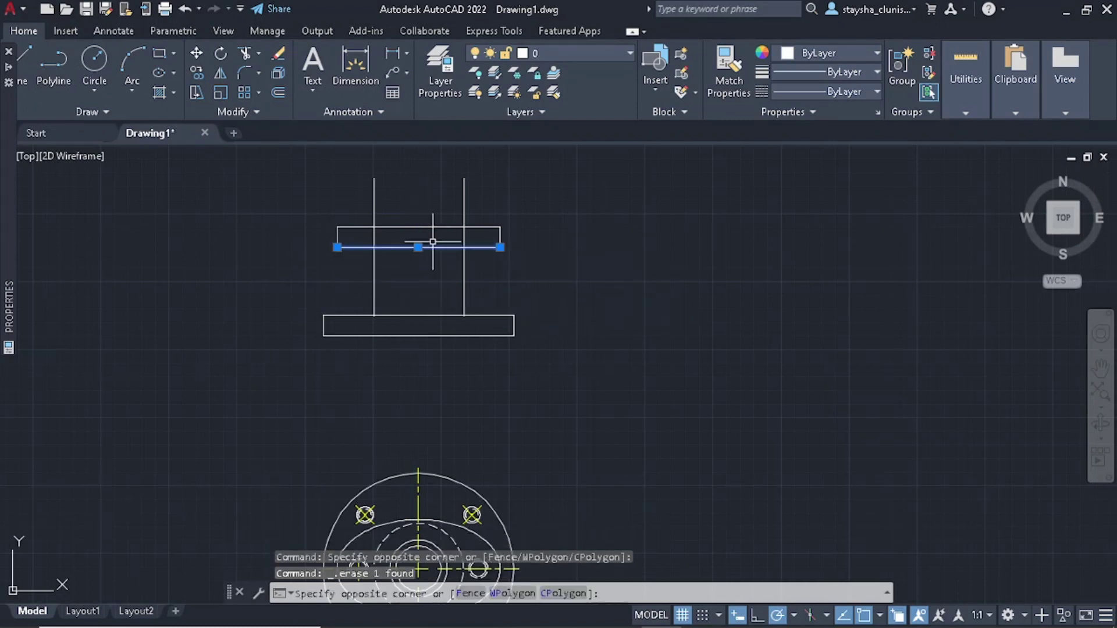
{"action": "left_click", "coordinate": [246, 51]}
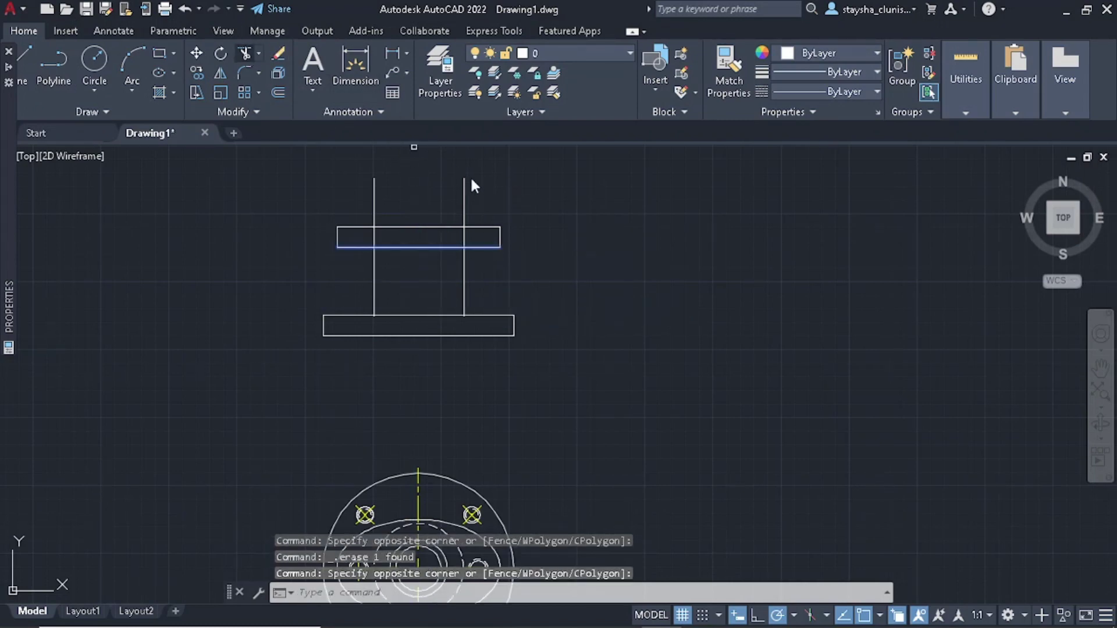
{"action": "left_click", "coordinate": [504, 202]}
{"action": "key", "text": "Return"}
{"action": "key", "text": "Escape"}
{"action": "key", "text": "Escape"}
{"action": "key", "text": "Escape"}
{"action": "scroll", "coordinate": [417, 282], "scroll_direction": "up", "scroll_amount": 2}
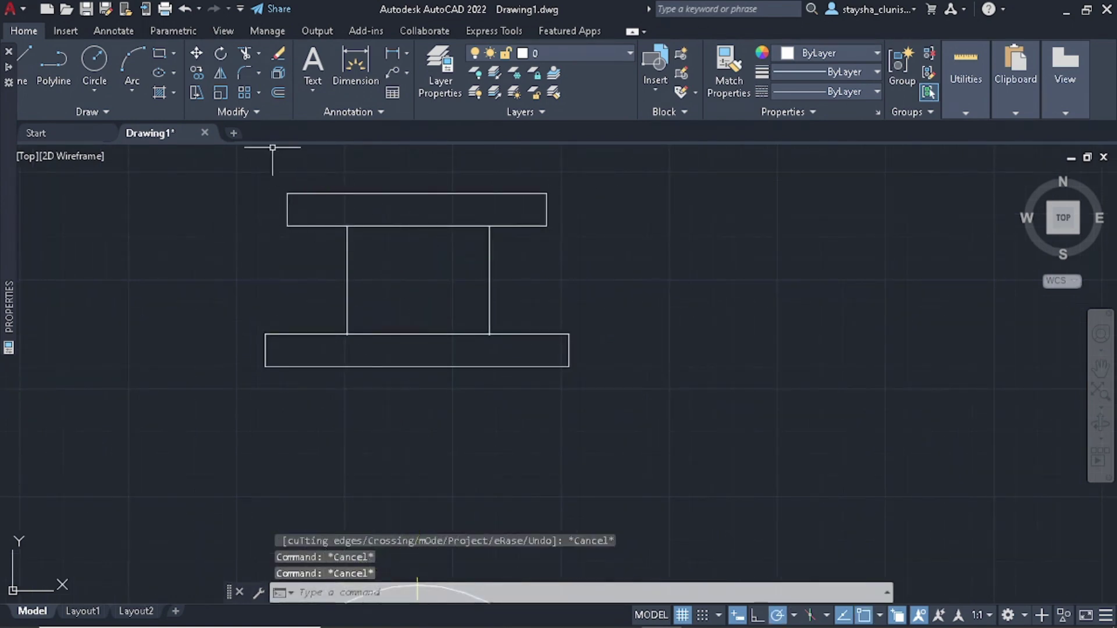
- Break gaps in the upper flange's bottom edge and the lower flange's top edge
{"action": "left_click", "coordinate": [251, 117]}
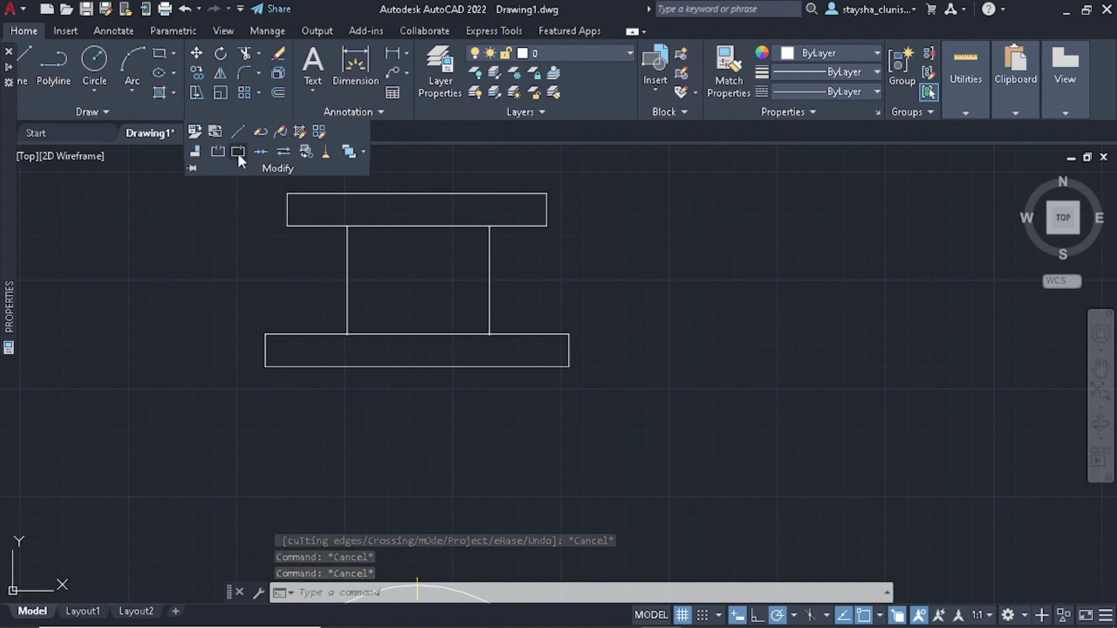
{"action": "left_click", "coordinate": [257, 152]}
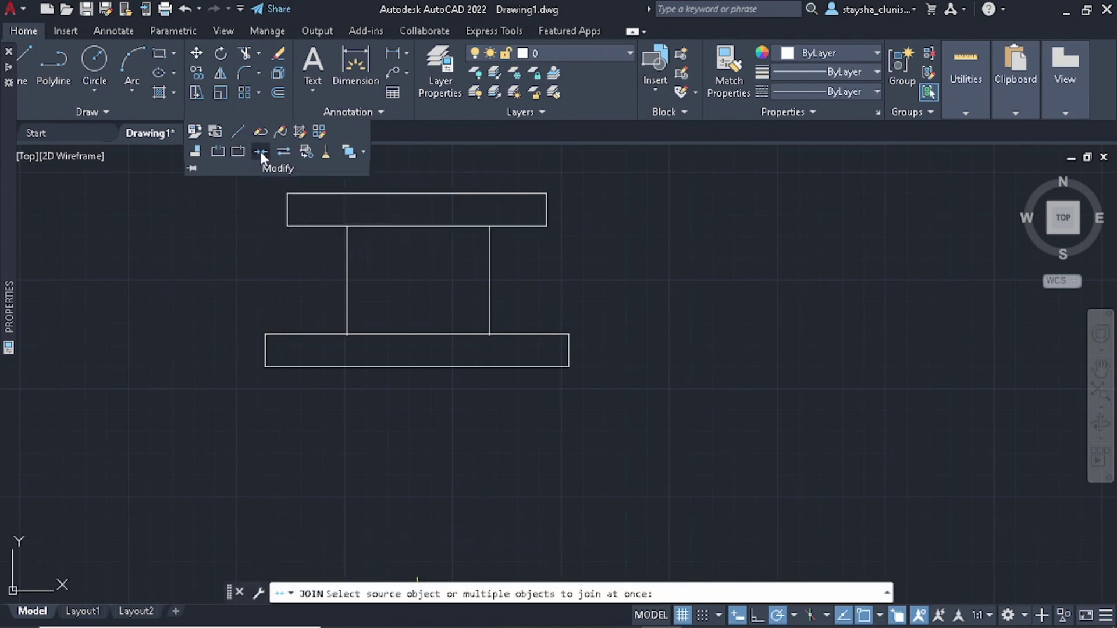
{"action": "left_click", "coordinate": [221, 150]}
{"action": "left_click", "coordinate": [384, 226]}
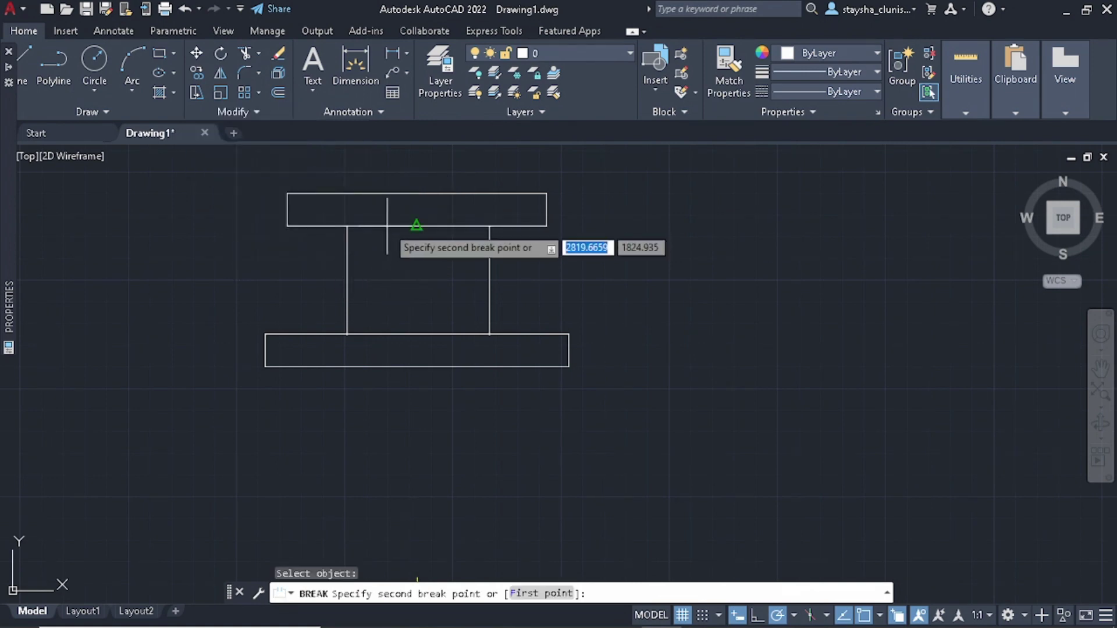
{"action": "left_click", "coordinate": [346, 226]}
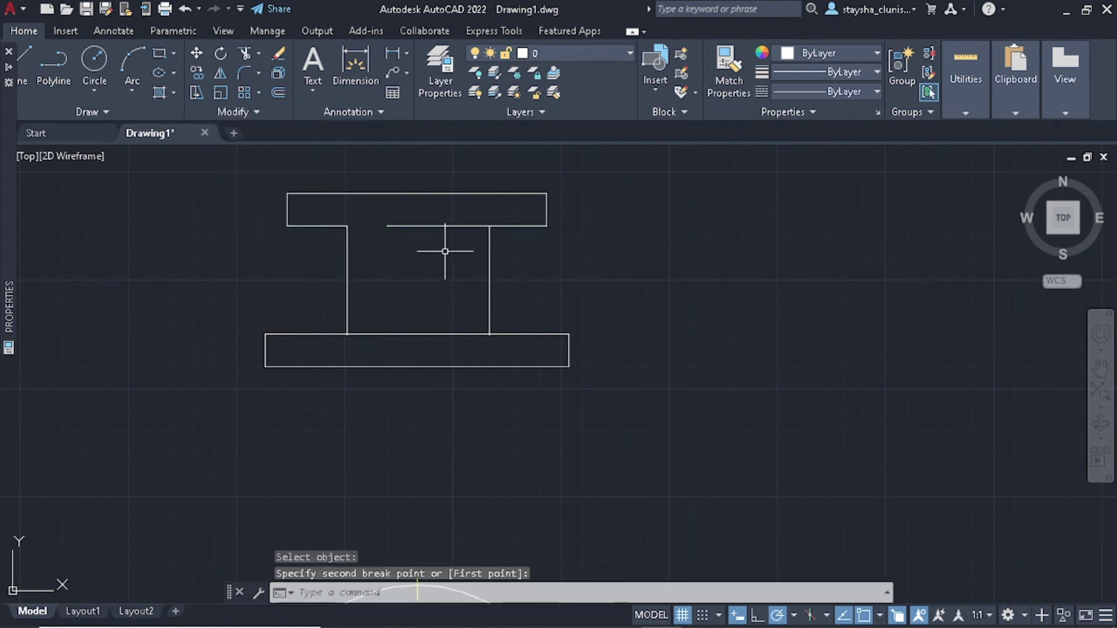
{"action": "key", "text": "Return"}
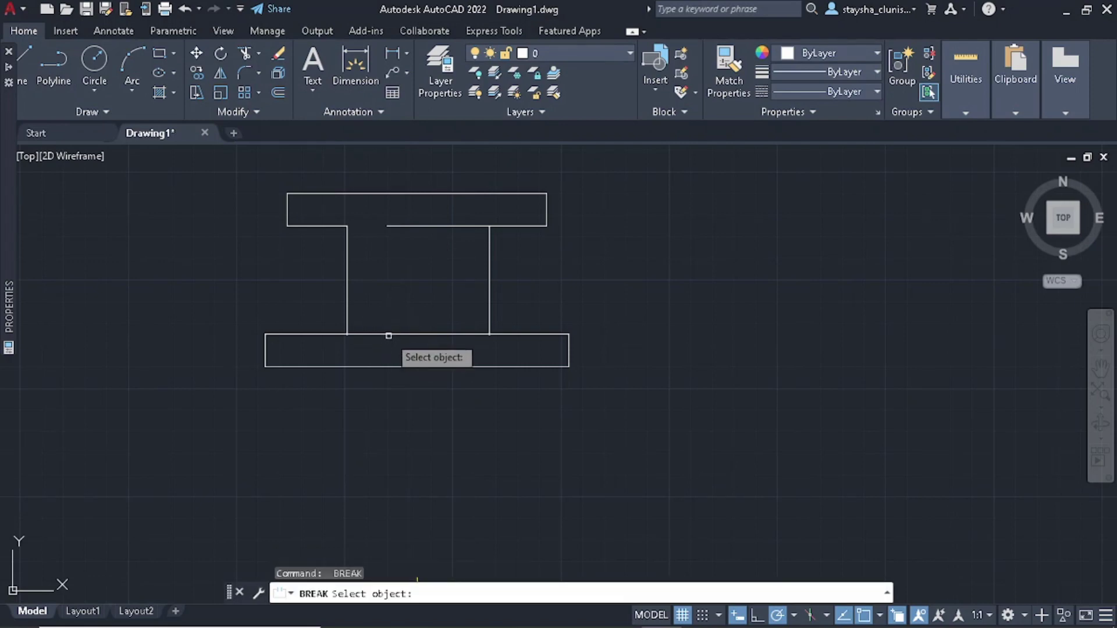
{"action": "left_click", "coordinate": [389, 332]}
{"action": "left_click", "coordinate": [426, 334]}
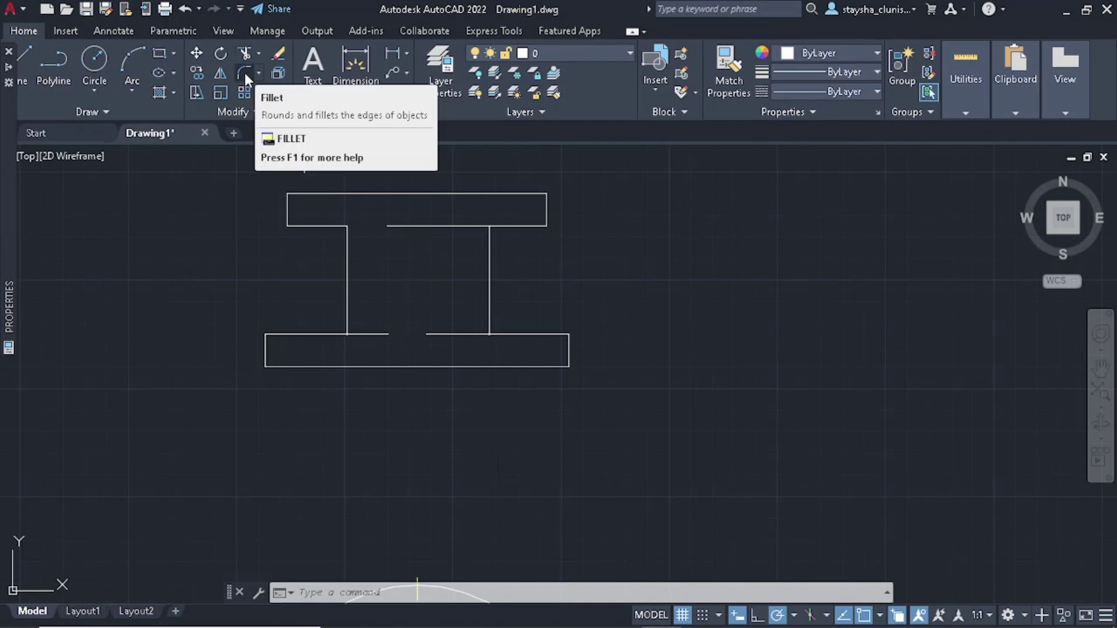
- Switch to the reference gland PDF in Acrobat
{"action": "left_click", "coordinate": [244, 72]}
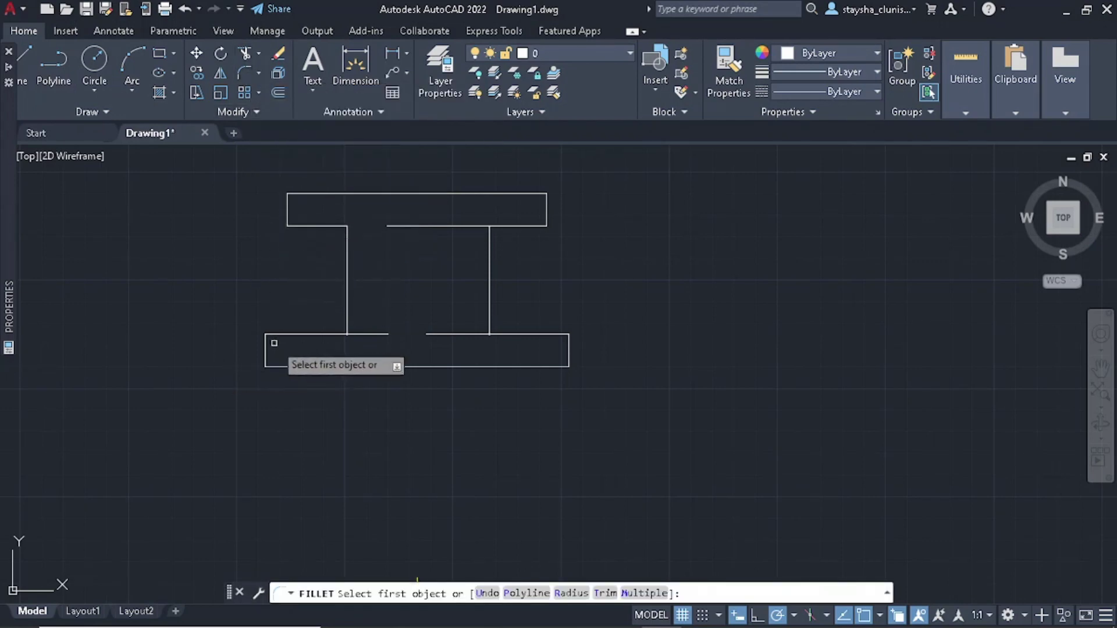
{"action": "key", "text": "alt+Tab"}
{"action": "left_click", "coordinate": [434, 233]}
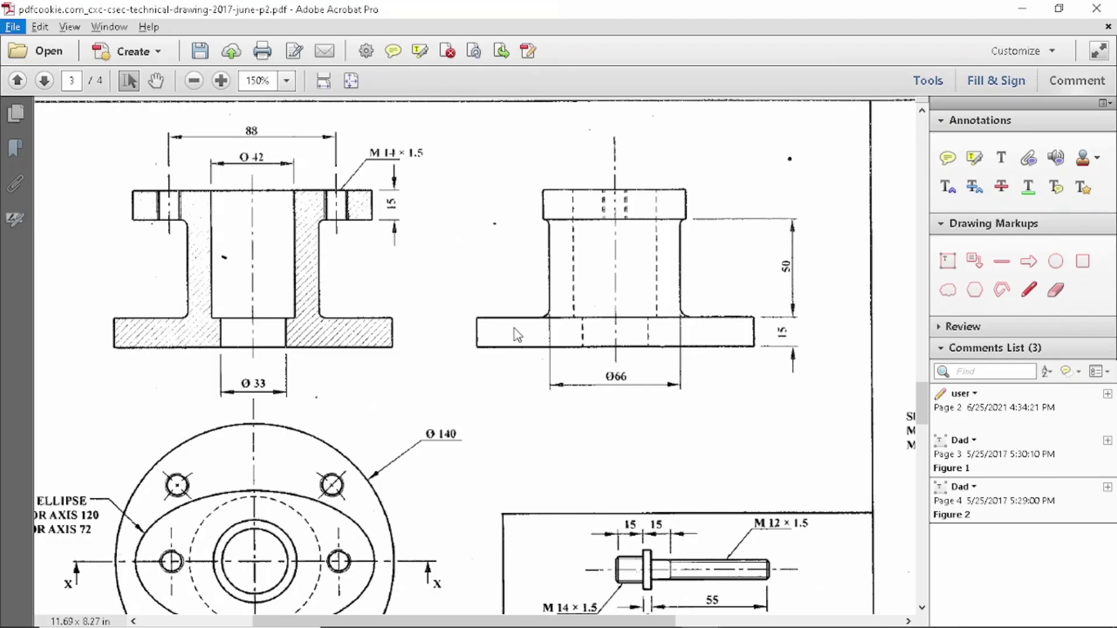
- Scroll page 2 to the gland assembly text and the 3 mm fillet radii note
{"action": "scroll", "coordinate": [508, 296], "scroll_direction": "up", "scroll_amount": 3}
{"action": "scroll", "coordinate": [495, 299], "scroll_direction": "up", "scroll_amount": 5}
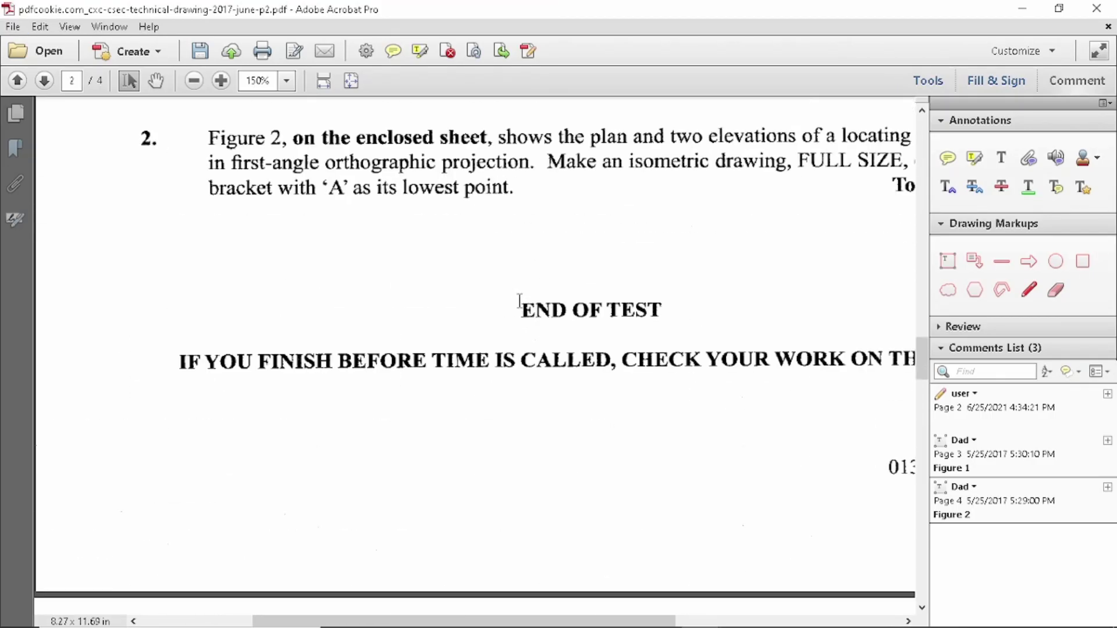
{"action": "scroll", "coordinate": [498, 353], "scroll_direction": "right", "scroll_amount": 5}
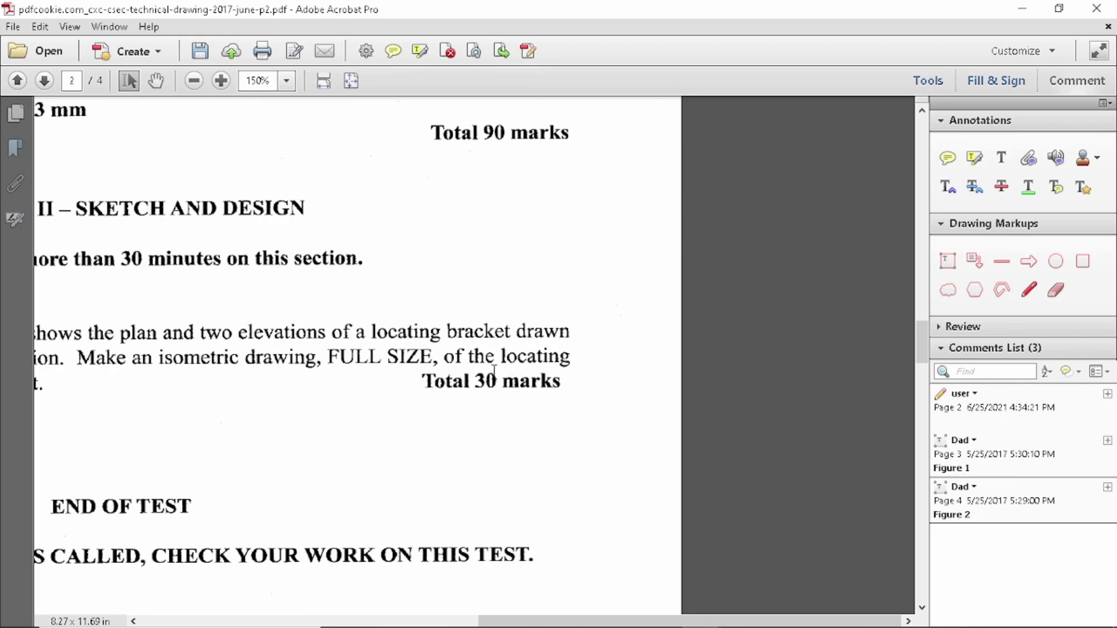
{"action": "scroll", "coordinate": [494, 370], "scroll_direction": "up", "scroll_amount": 5}
{"action": "scroll", "coordinate": [465, 326], "scroll_direction": "up", "scroll_amount": 4}
{"action": "scroll", "coordinate": [465, 326], "scroll_direction": "left", "scroll_amount": 3}
{"action": "scroll", "coordinate": [469, 316], "scroll_direction": "down", "scroll_amount": 2}
{"action": "scroll", "coordinate": [489, 354], "scroll_direction": "down", "scroll_amount": 3}
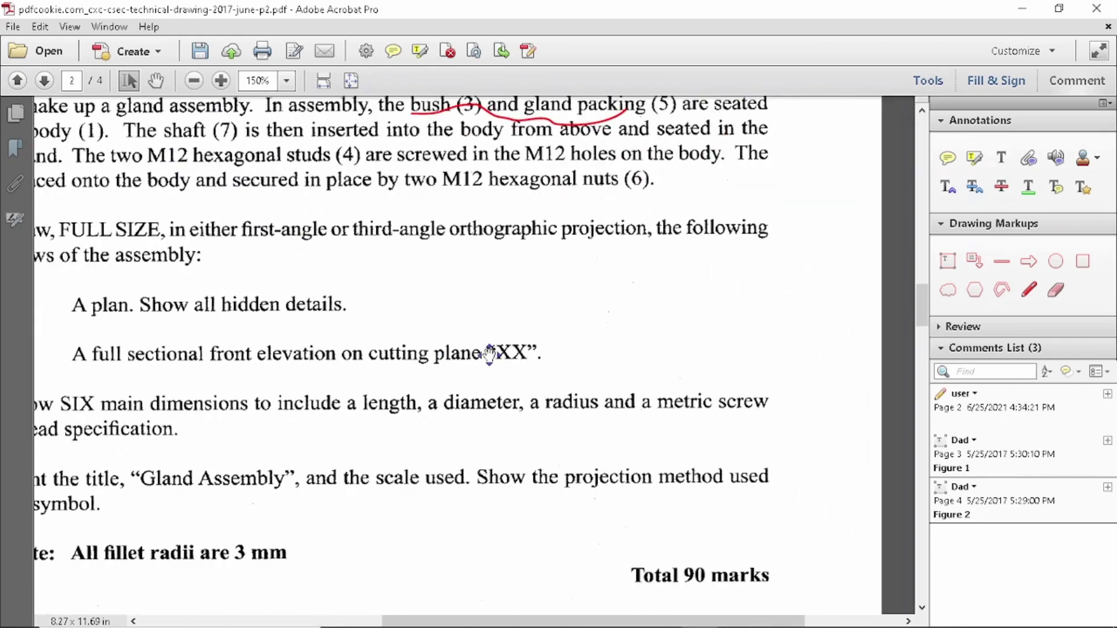
{"action": "scroll", "coordinate": [489, 353], "scroll_direction": "down", "scroll_amount": 1}
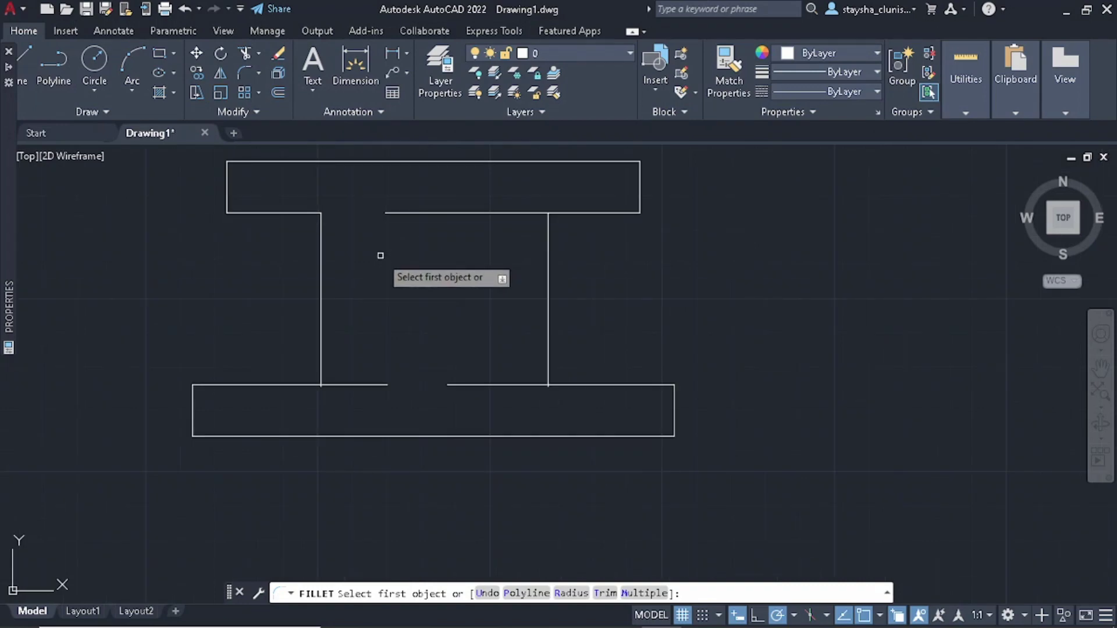
- Fillet the two upper web-to-flange corners with radius 3 in Multiple mode
{"action": "left_click", "coordinate": [570, 594]}
{"action": "type", "text": "3"}
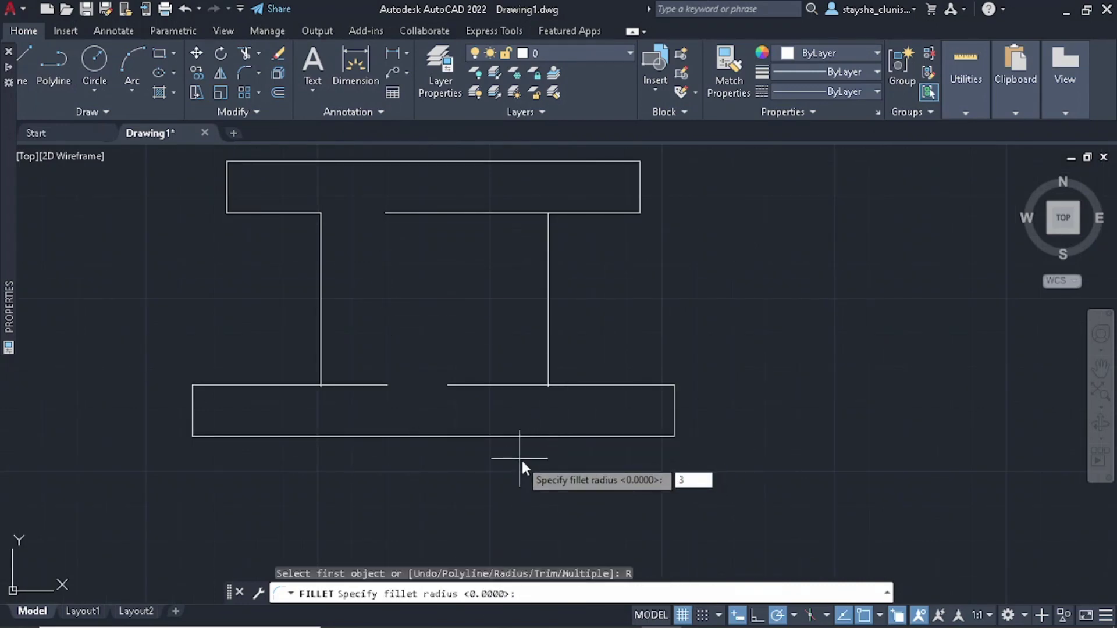
{"action": "key", "text": "Return"}
{"action": "left_click", "coordinate": [647, 593]}
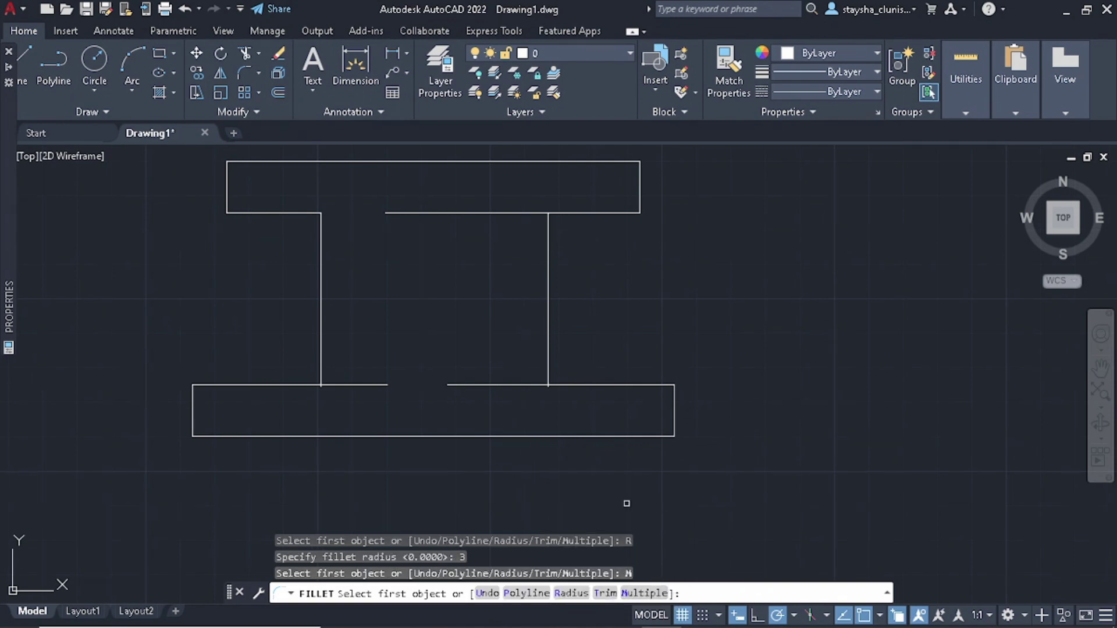
{"action": "left_click", "coordinate": [278, 213]}
{"action": "left_click", "coordinate": [321, 246]}
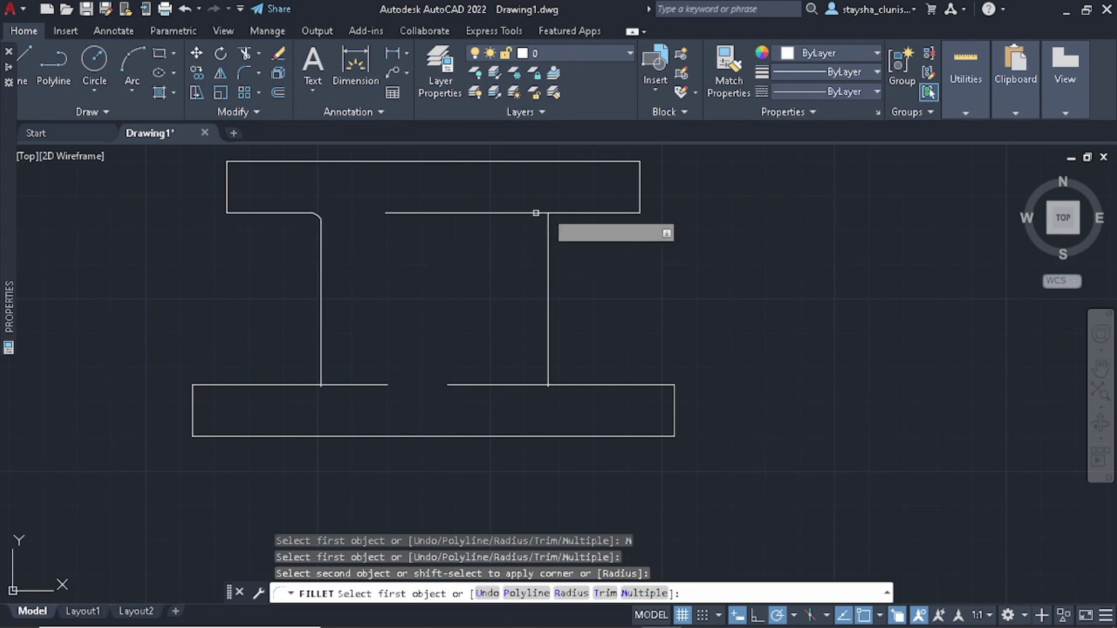
{"action": "left_click", "coordinate": [589, 213]}
{"action": "left_click", "coordinate": [548, 240]}
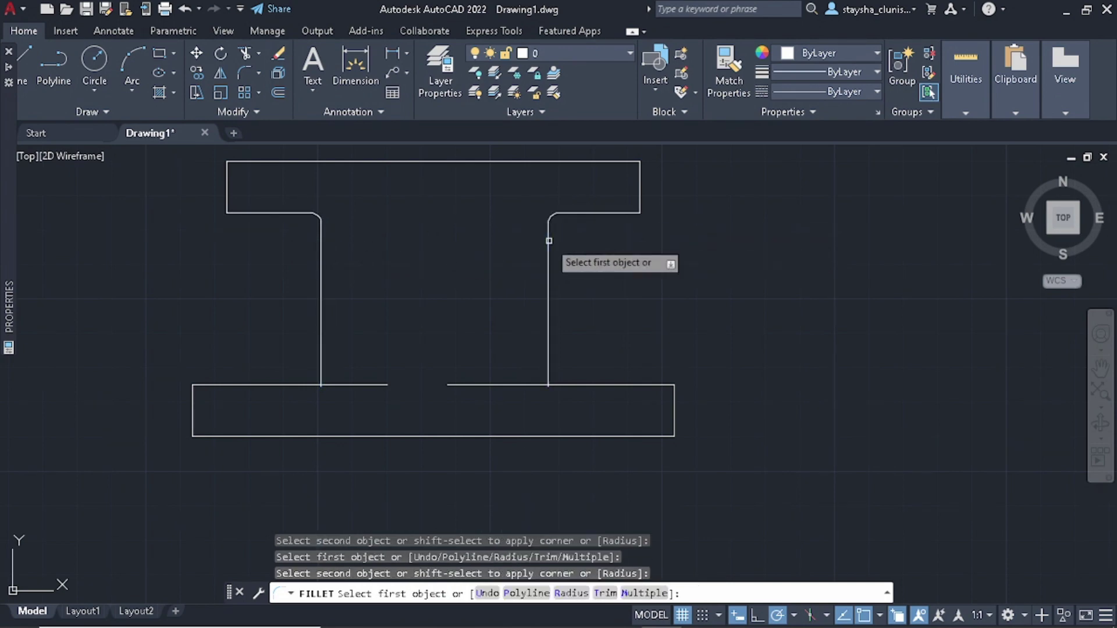
- Fillet the two lower web-to-flange corners with the same 3 mm radius
{"action": "left_click", "coordinate": [550, 300]}
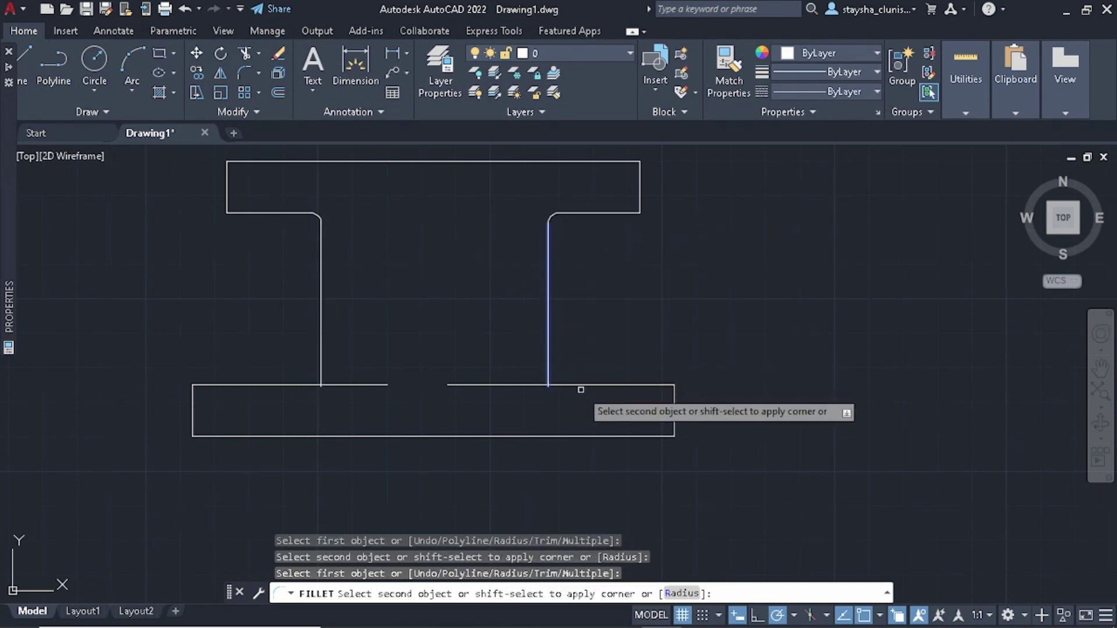
{"action": "left_click", "coordinate": [580, 385]}
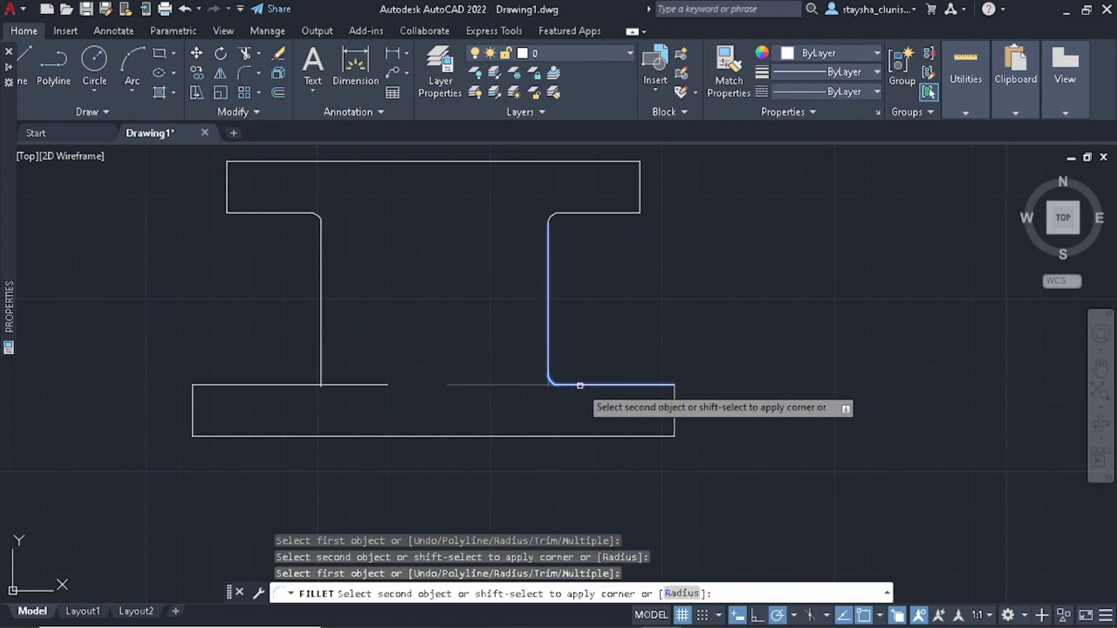
{"action": "left_click", "coordinate": [321, 357]}
{"action": "left_click", "coordinate": [286, 385]}
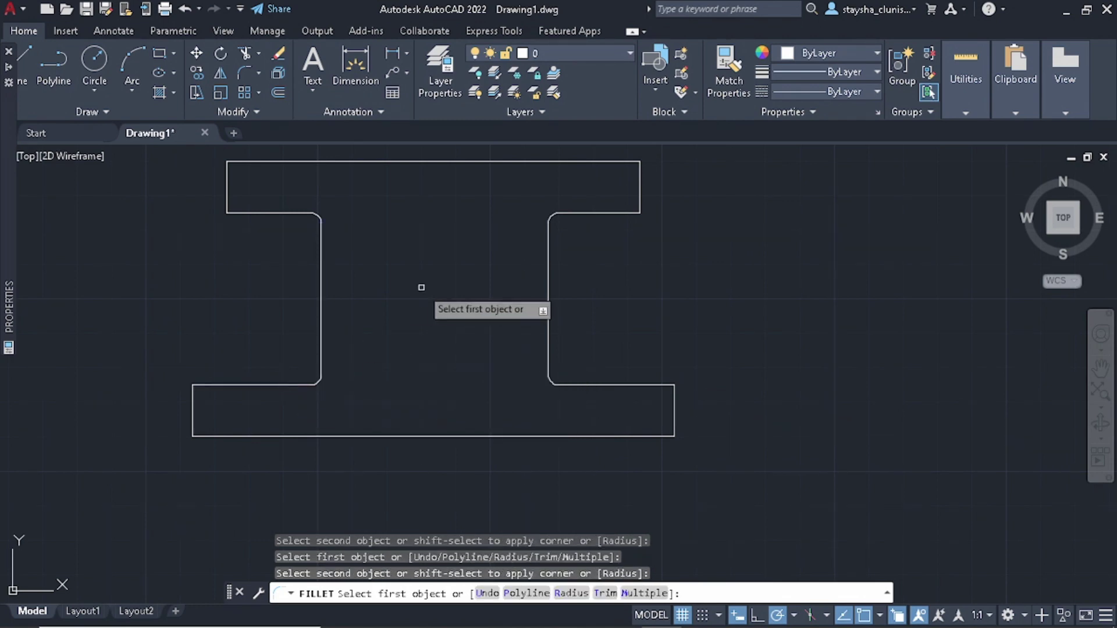
{"action": "scroll", "coordinate": [326, 216], "scroll_direction": "up", "scroll_amount": 3}
{"action": "scroll", "coordinate": [406, 222], "scroll_direction": "down", "scroll_amount": 5}
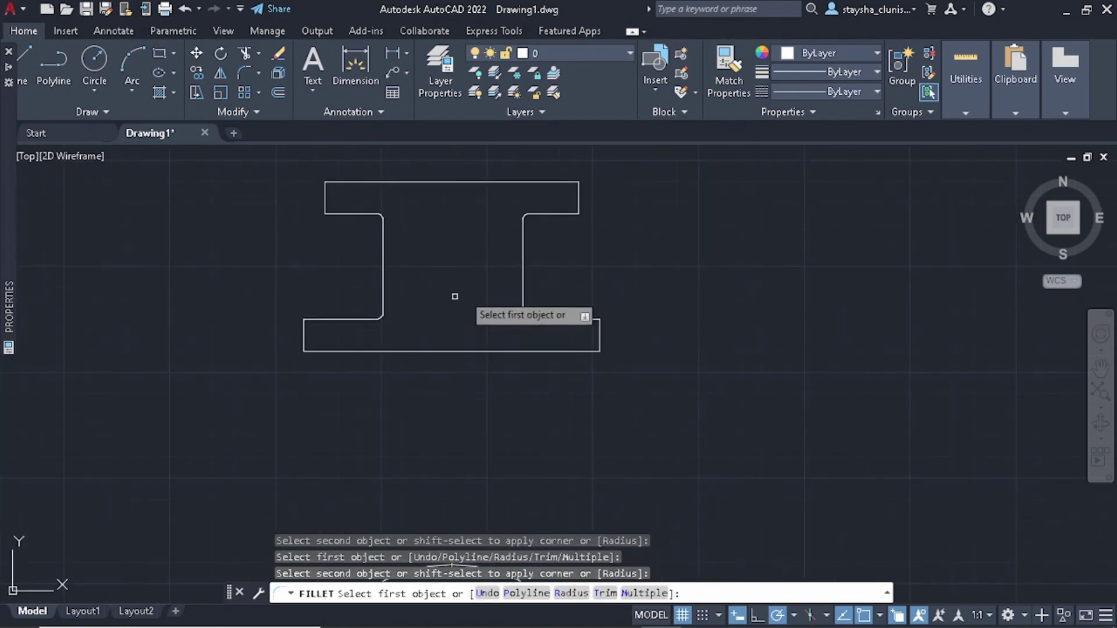
{"action": "scroll", "coordinate": [454, 297], "scroll_direction": "up", "scroll_amount": 4}
- Move the whole I-shaped front view onto the BODY layer
{"action": "scroll", "coordinate": [461, 289], "scroll_direction": "down", "scroll_amount": 4}
{"action": "key", "text": "Escape"}
{"action": "scroll", "coordinate": [459, 282], "scroll_direction": "down", "scroll_amount": 2}
{"action": "scroll", "coordinate": [459, 283], "scroll_direction": "down", "scroll_amount": 2}
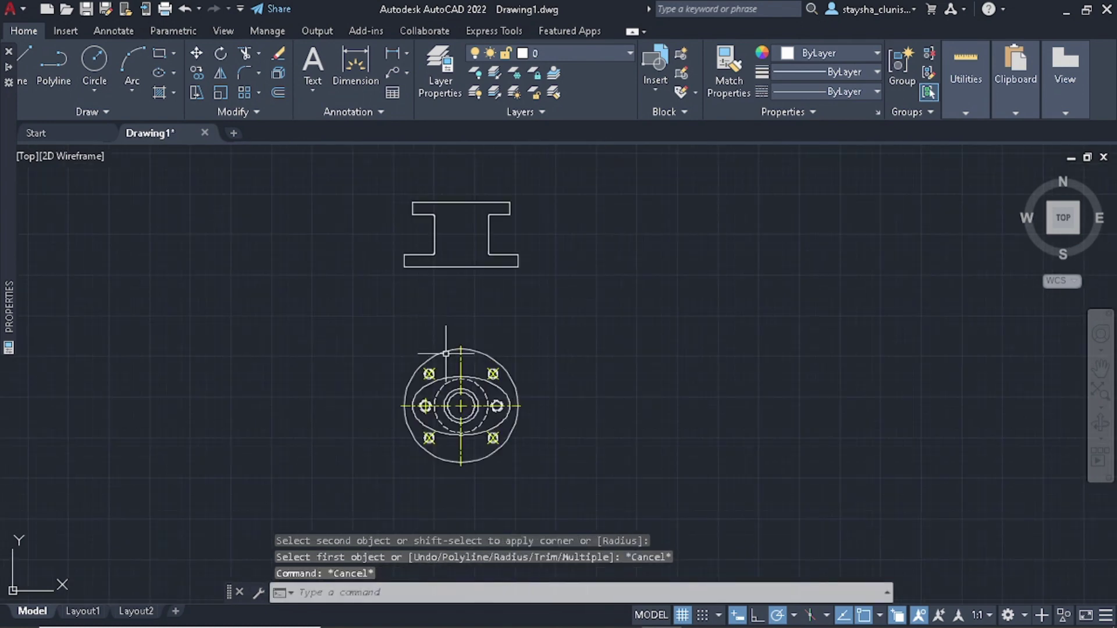
{"action": "scroll", "coordinate": [471, 325], "scroll_direction": "up", "scroll_amount": 2}
{"action": "scroll", "coordinate": [474, 336], "scroll_direction": "down", "scroll_amount": 2}
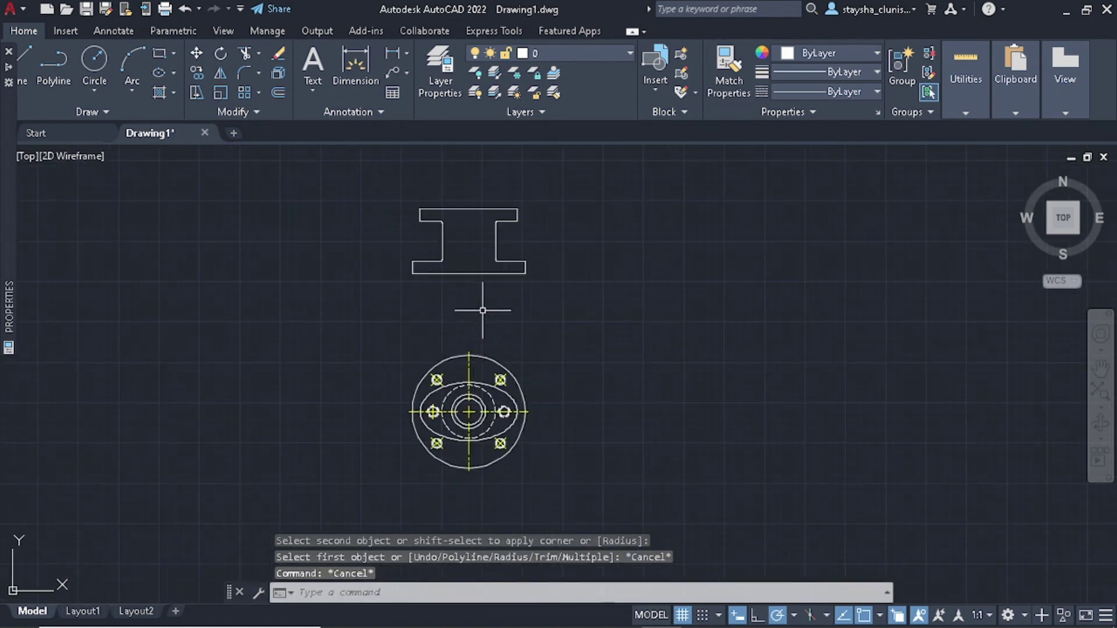
{"action": "left_click", "coordinate": [371, 181]}
{"action": "left_click", "coordinate": [568, 297]}
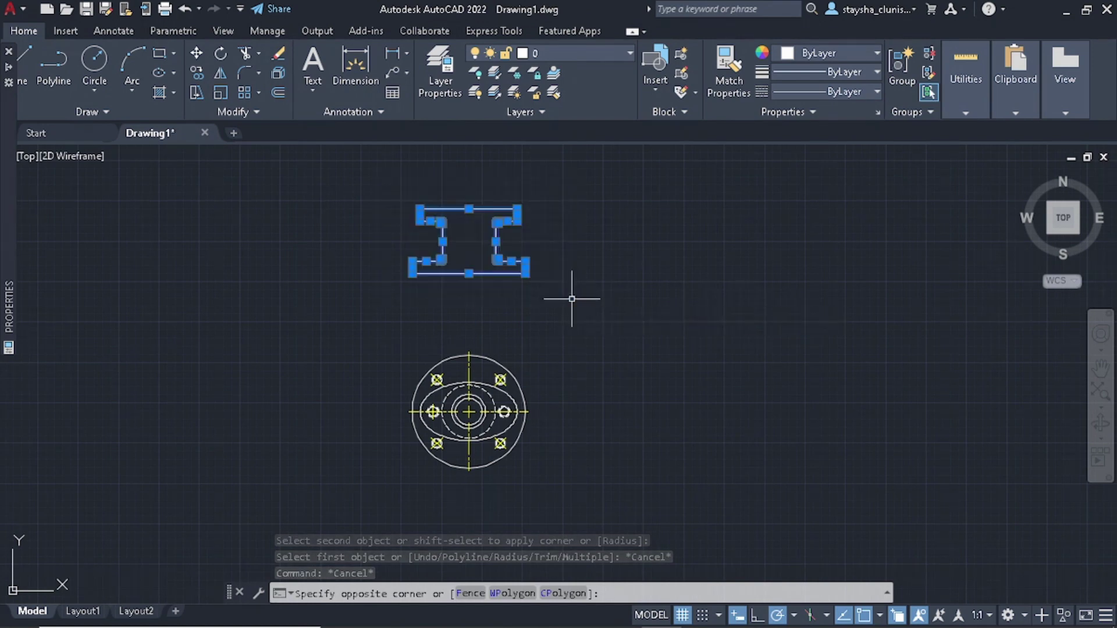
{"action": "left_click", "coordinate": [570, 53]}
{"action": "left_click", "coordinate": [547, 92]}
{"action": "key", "text": "Escape"}
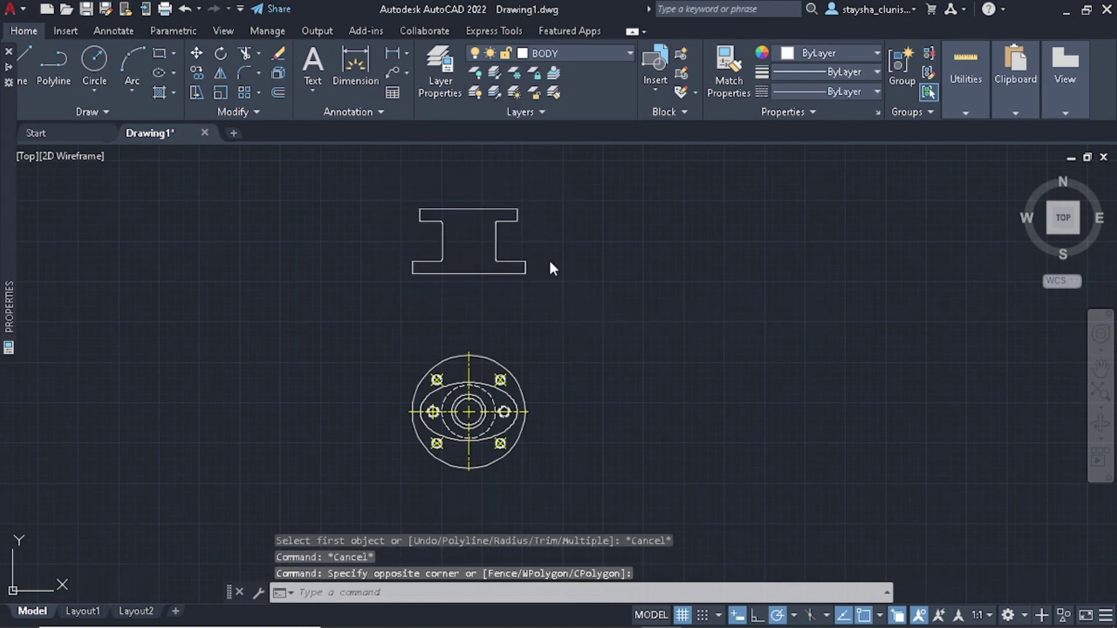
{"action": "type", "text": "L"}
- Attempt projection lines up from the top view's stud holes, cancelling each try
{"action": "key", "text": "Return"}
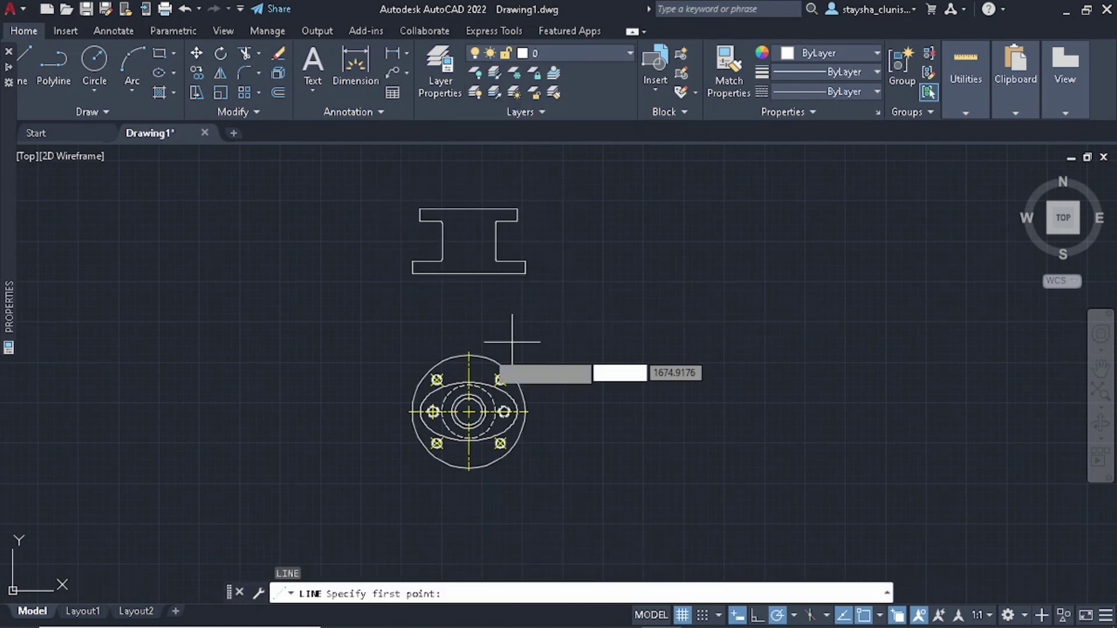
{"action": "scroll", "coordinate": [459, 410], "scroll_direction": "up", "scroll_amount": 1}
{"action": "scroll", "coordinate": [448, 420], "scroll_direction": "down", "scroll_amount": 1}
{"action": "scroll", "coordinate": [440, 414], "scroll_direction": "up", "scroll_amount": 2}
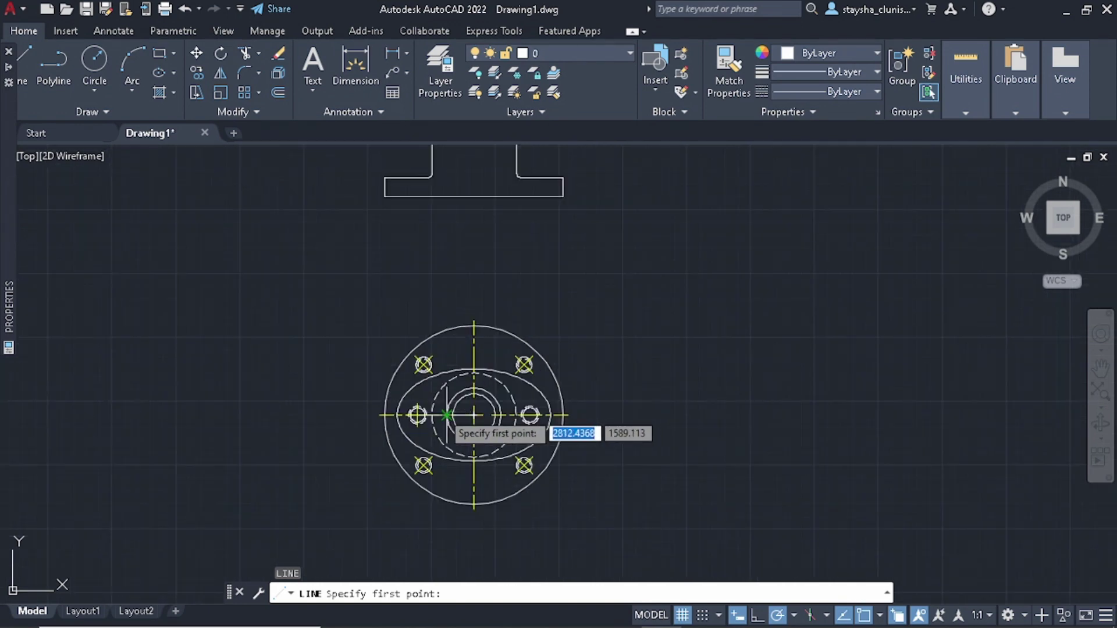
{"action": "left_click", "coordinate": [431, 415]}
{"action": "middle_click_drag", "start_coordinate": [456, 232], "coordinate": [436, 331]}
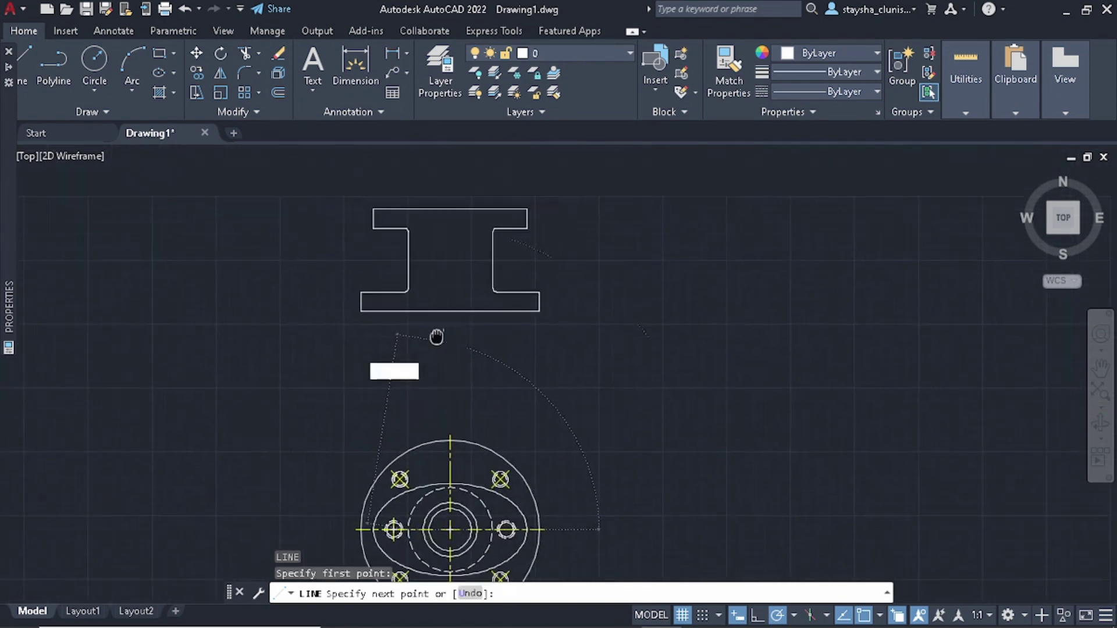
{"action": "key", "text": "Escape"}
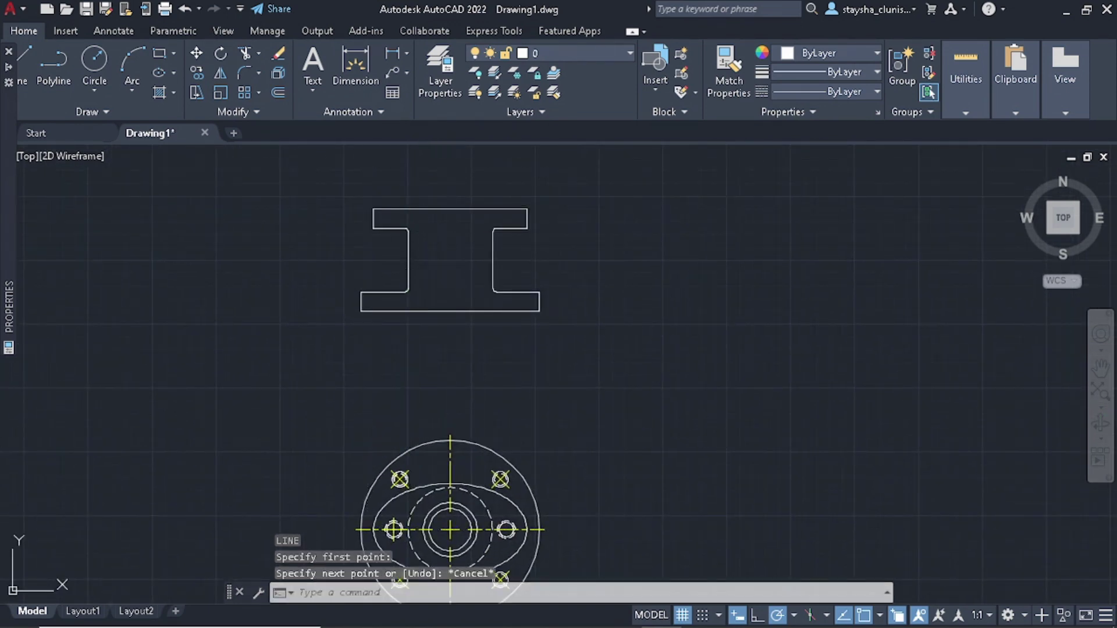
{"action": "key", "text": "Return"}
{"action": "left_click", "coordinate": [423, 529]}
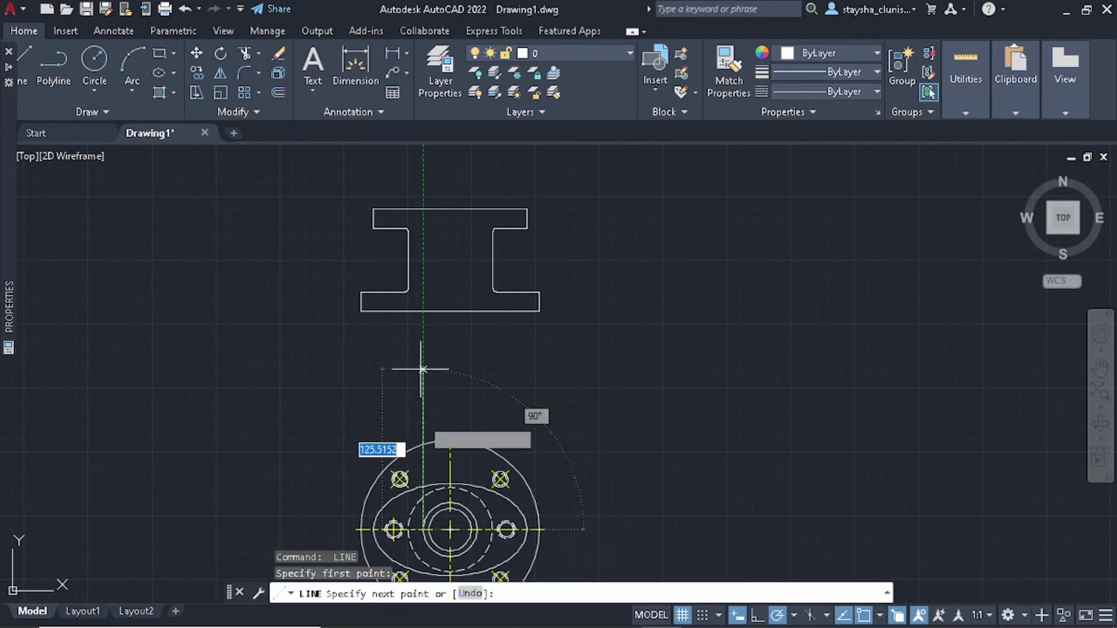
{"action": "key", "text": "Escape"}
{"action": "left_click", "coordinate": [417, 172]}
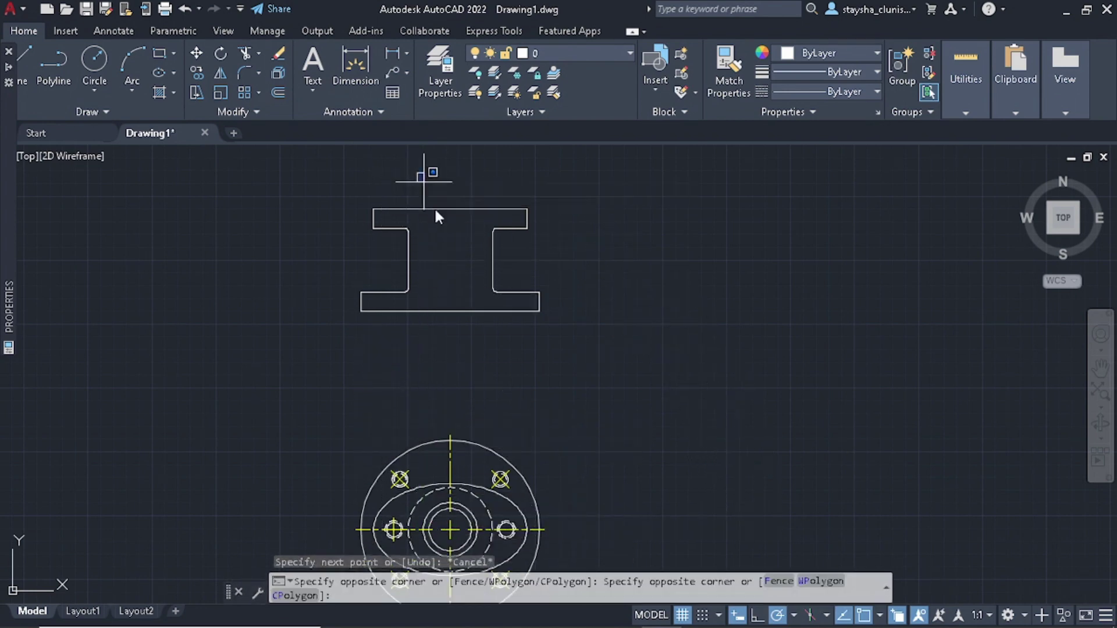
{"action": "key", "text": "Escape"}
{"action": "key", "text": "Return"}
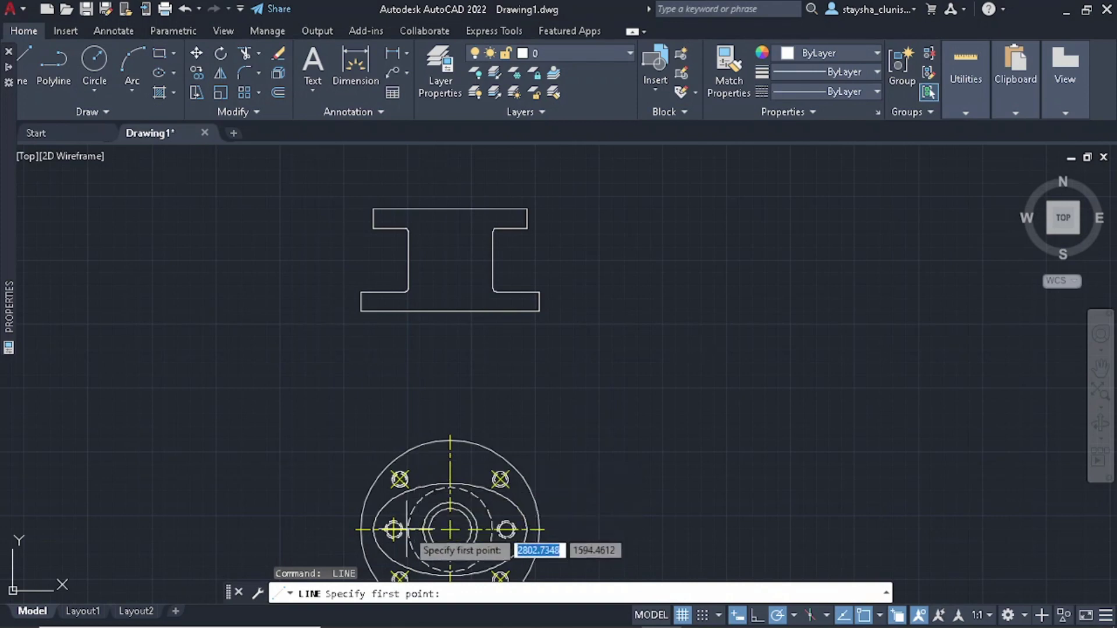
{"action": "left_click", "coordinate": [408, 529]}
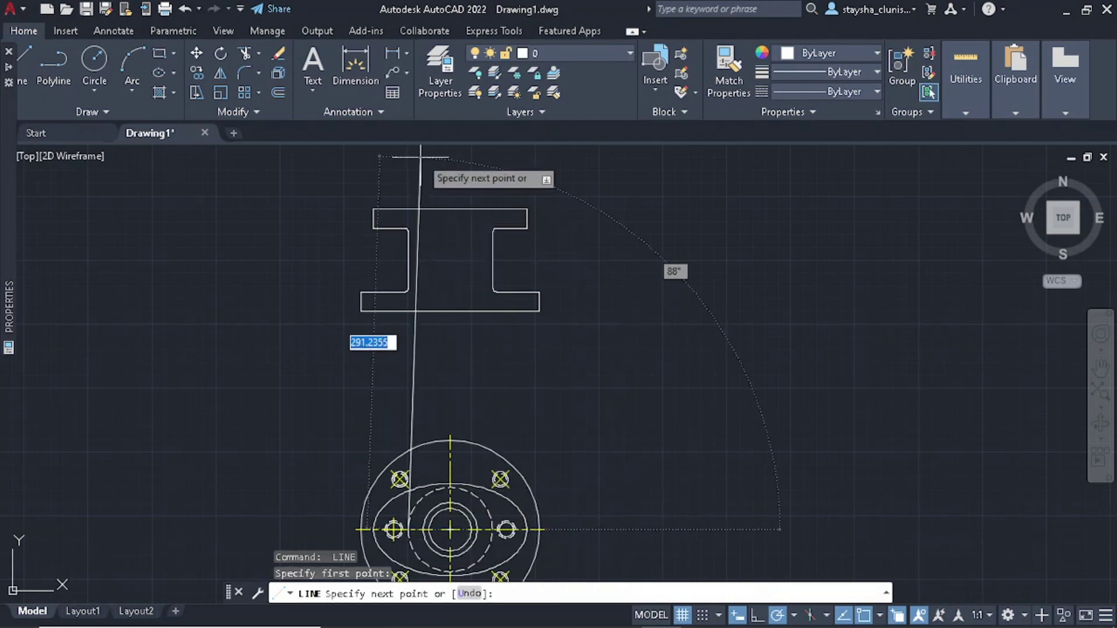
{"action": "key", "text": "Escape"}
- Retry the projection lines, then window-select the top and bottom flange lines
{"action": "middle_click_drag", "start_coordinate": [468, 289], "coordinate": [433, 190]}
{"action": "type", "text": "line"}
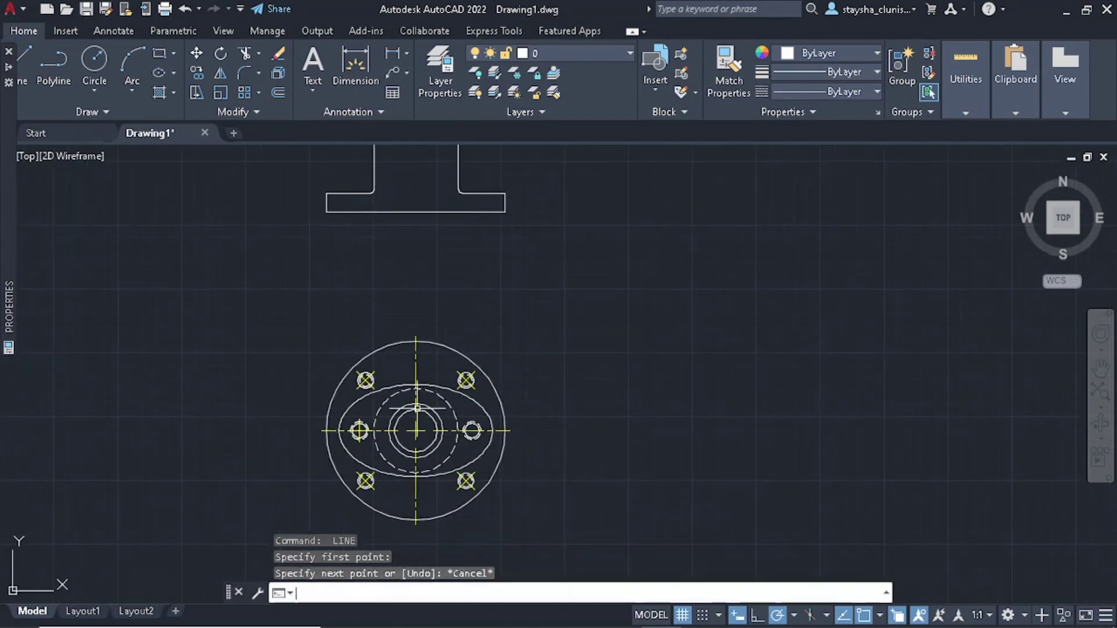
{"action": "key", "text": "Return"}
{"action": "left_click", "coordinate": [389, 431]}
{"action": "scroll", "coordinate": [381, 398], "scroll_direction": "down", "scroll_amount": 4}
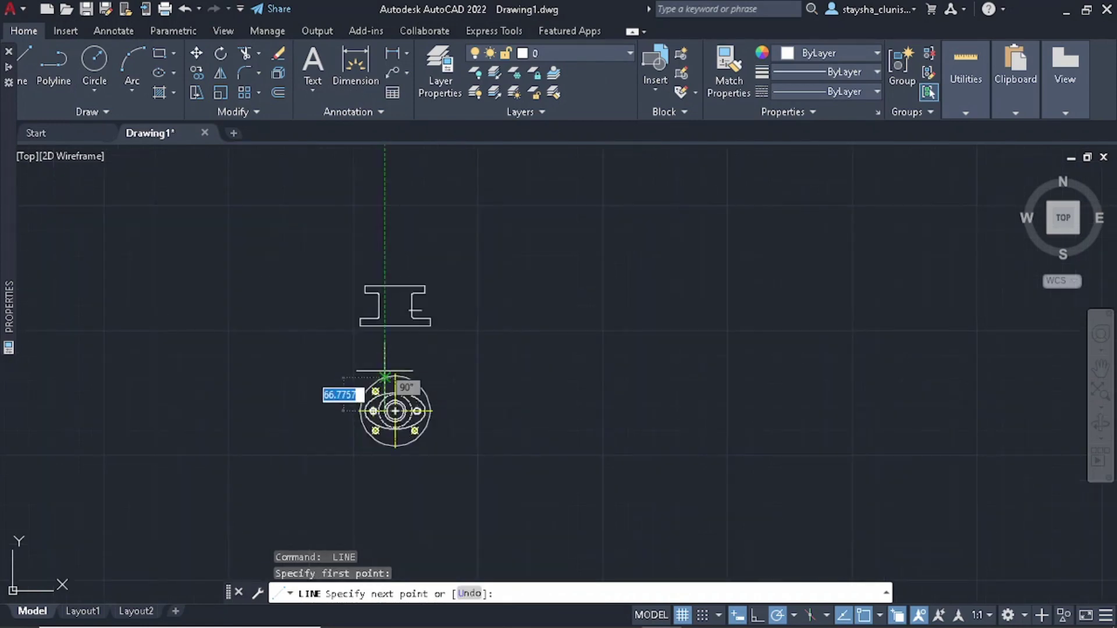
{"action": "key", "text": "Escape"}
{"action": "scroll", "coordinate": [409, 428], "scroll_direction": "up", "scroll_amount": 4}
{"action": "key", "text": "Return"}
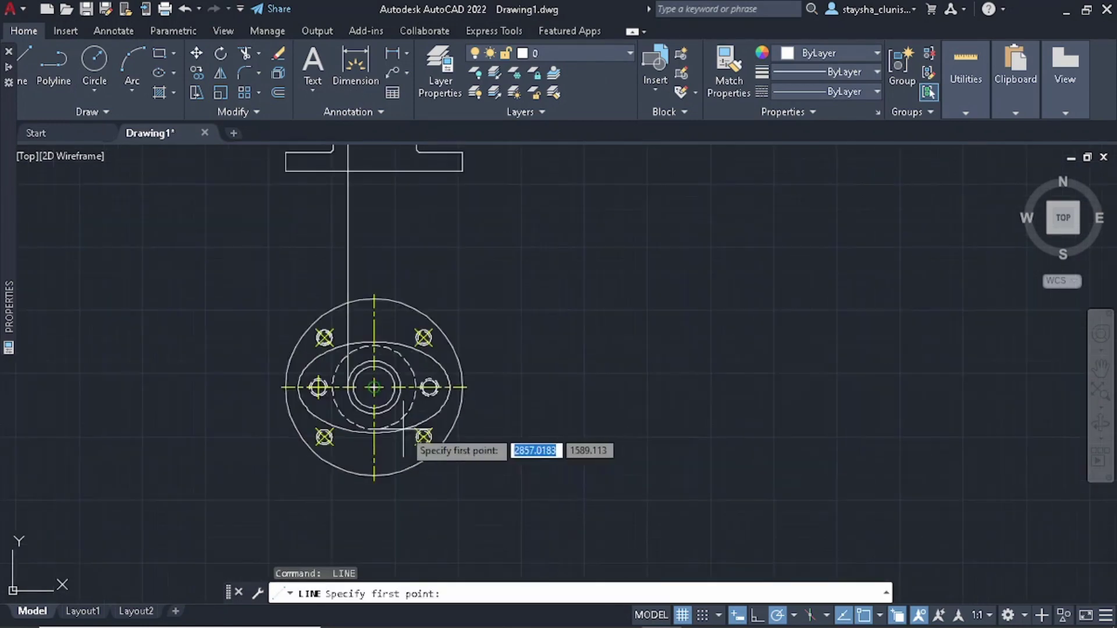
{"action": "left_click", "coordinate": [399, 387]}
{"action": "scroll", "coordinate": [399, 388], "scroll_direction": "down", "scroll_amount": 3}
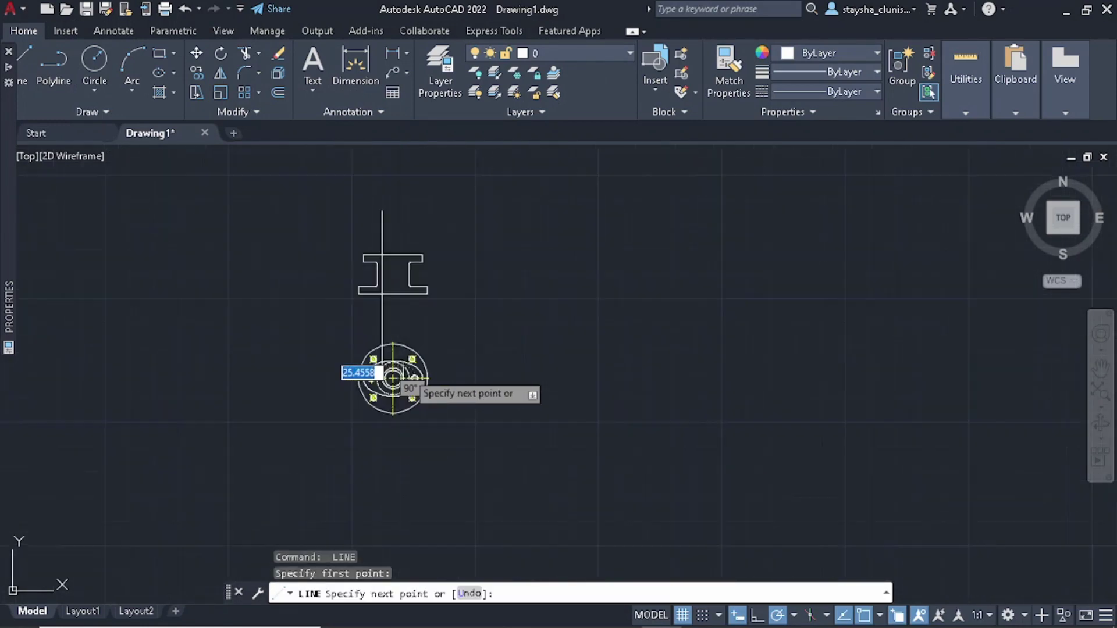
{"action": "key", "text": "Escape"}
{"action": "key", "text": "Escape"}
{"action": "scroll", "coordinate": [416, 244], "scroll_direction": "up", "scroll_amount": 4}
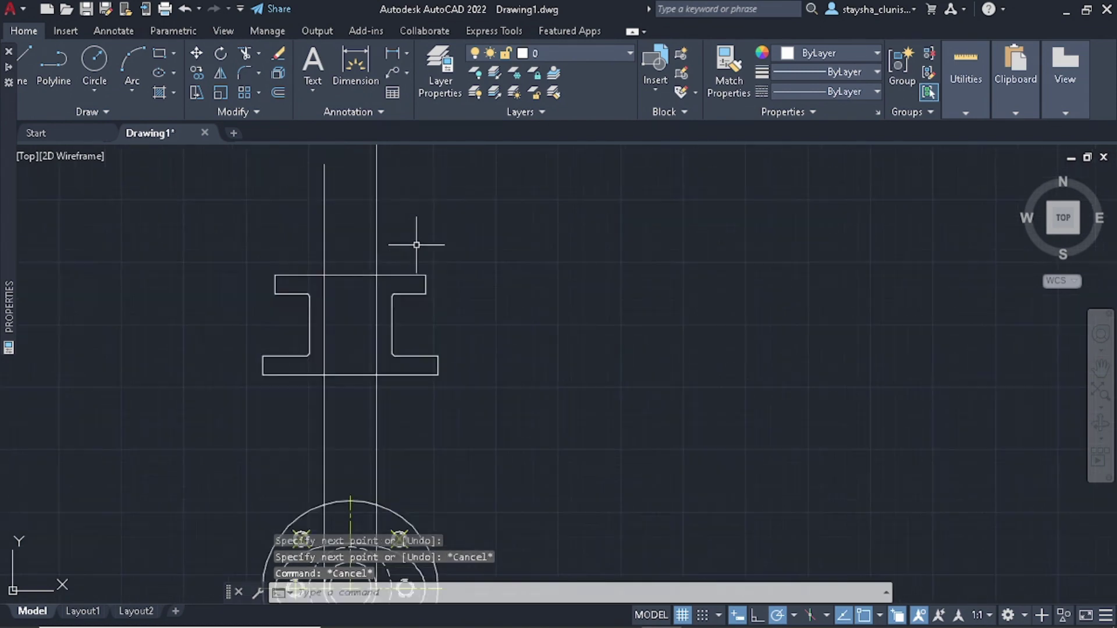
{"action": "left_click", "coordinate": [359, 405]}
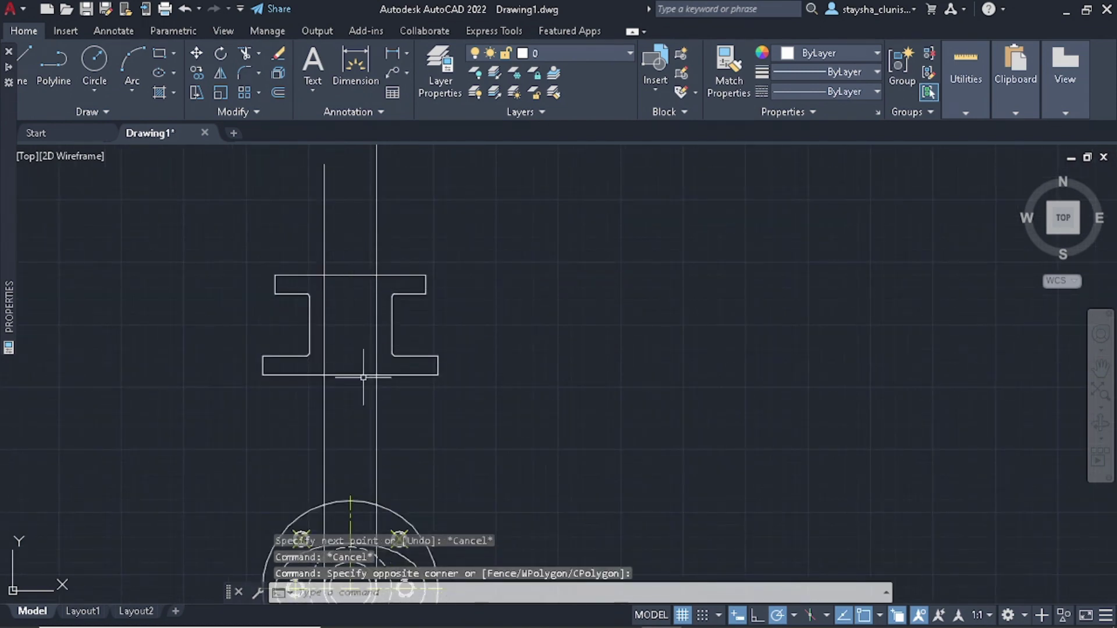
{"action": "left_click", "coordinate": [358, 264]}
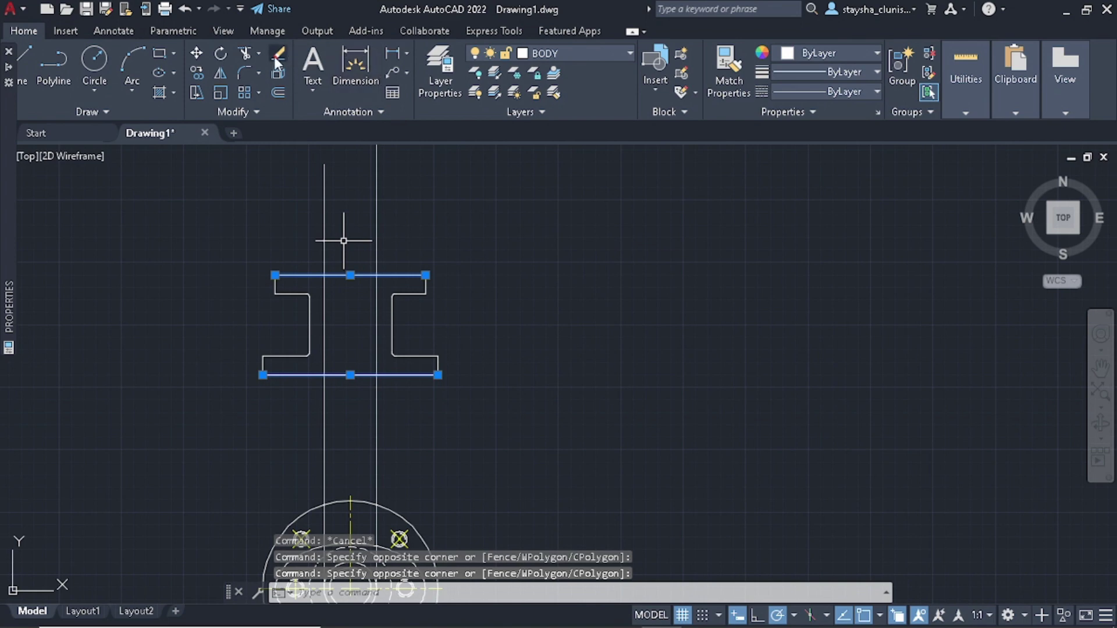
- Trim both projection lines back to the I-shaped view's top and bottom edges
{"action": "left_click", "coordinate": [245, 56]}
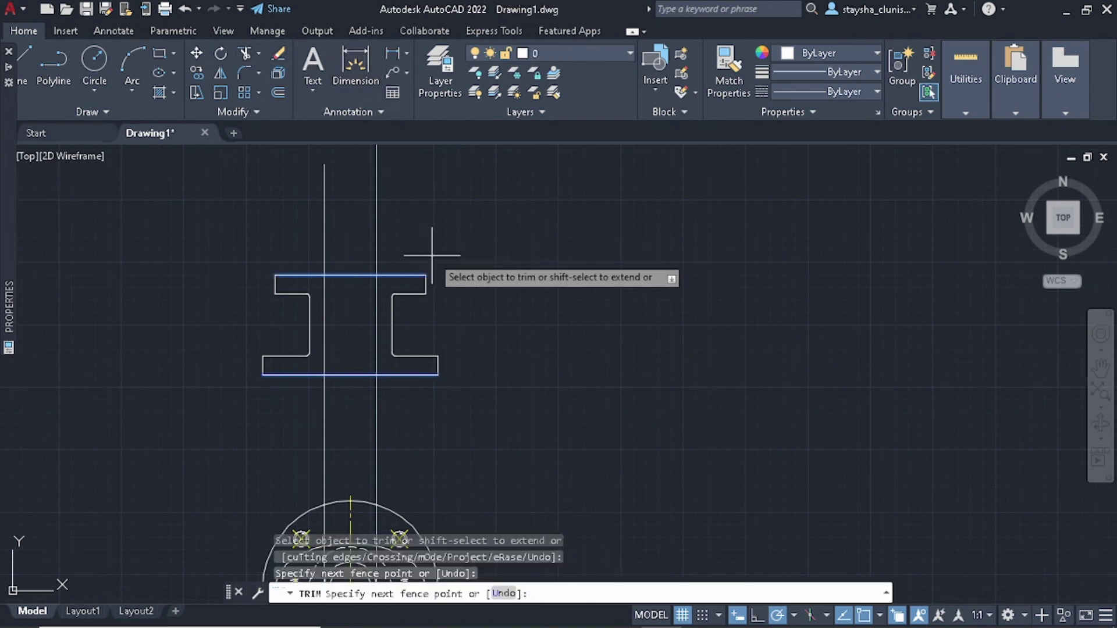
{"action": "left_click_drag", "start_coordinate": [435, 244], "coordinate": [229, 221]}
{"action": "left_click_drag", "start_coordinate": [440, 414], "coordinate": [223, 451]}
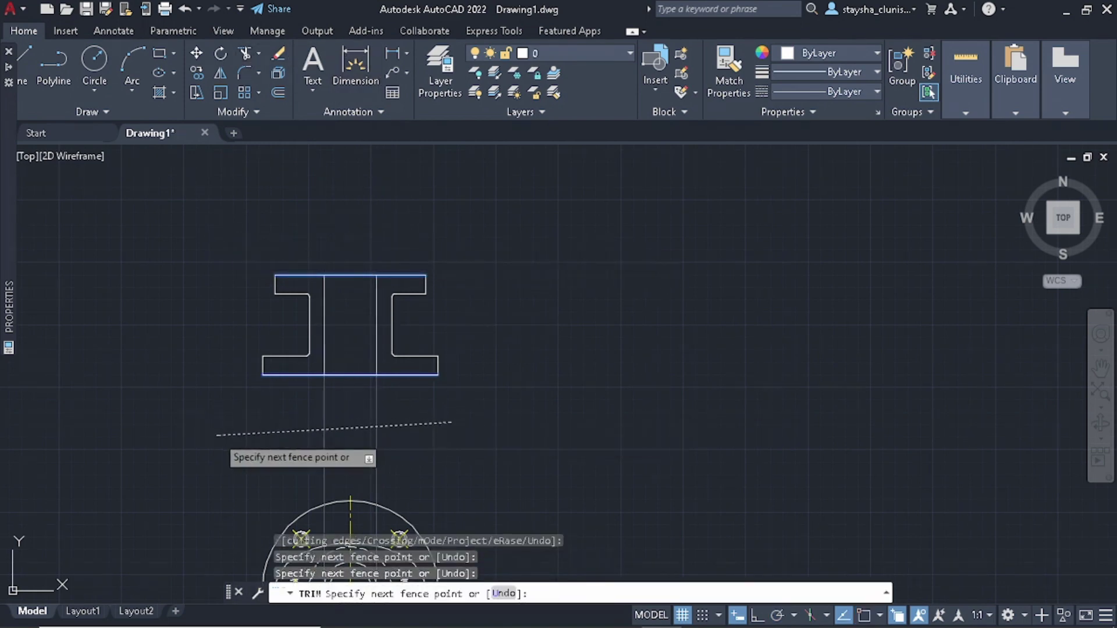
{"action": "middle_click_drag", "start_coordinate": [451, 413], "coordinate": [462, 370]}
{"action": "key", "text": "Escape"}
{"action": "scroll", "coordinate": [404, 307], "scroll_direction": "up", "scroll_amount": 2}
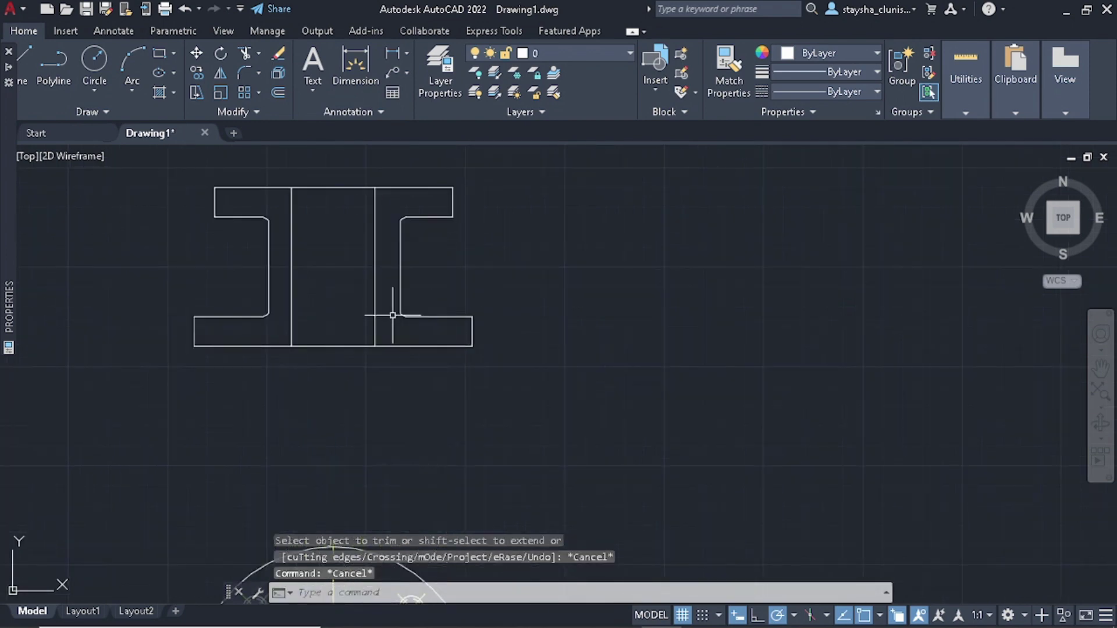
{"action": "type", "text": "l"}
{"action": "key", "text": "Return"}
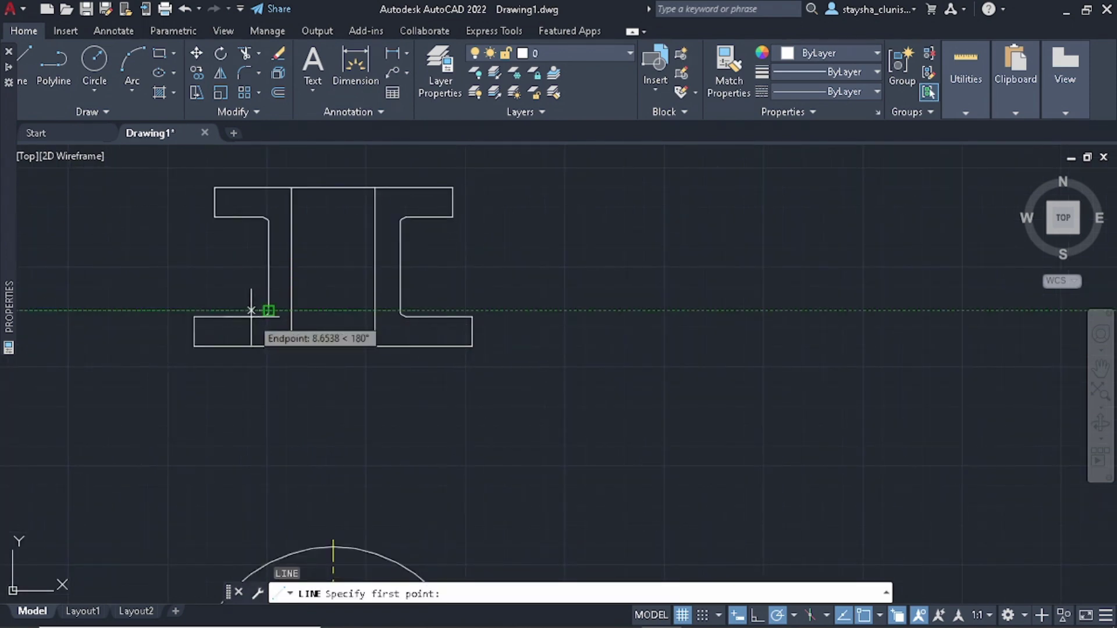
- Abandon a line at the left fillet and select the two inner web lines
{"action": "scroll", "coordinate": [250, 311], "scroll_direction": "up", "scroll_amount": 3}
{"action": "left_click", "coordinate": [270, 305]}
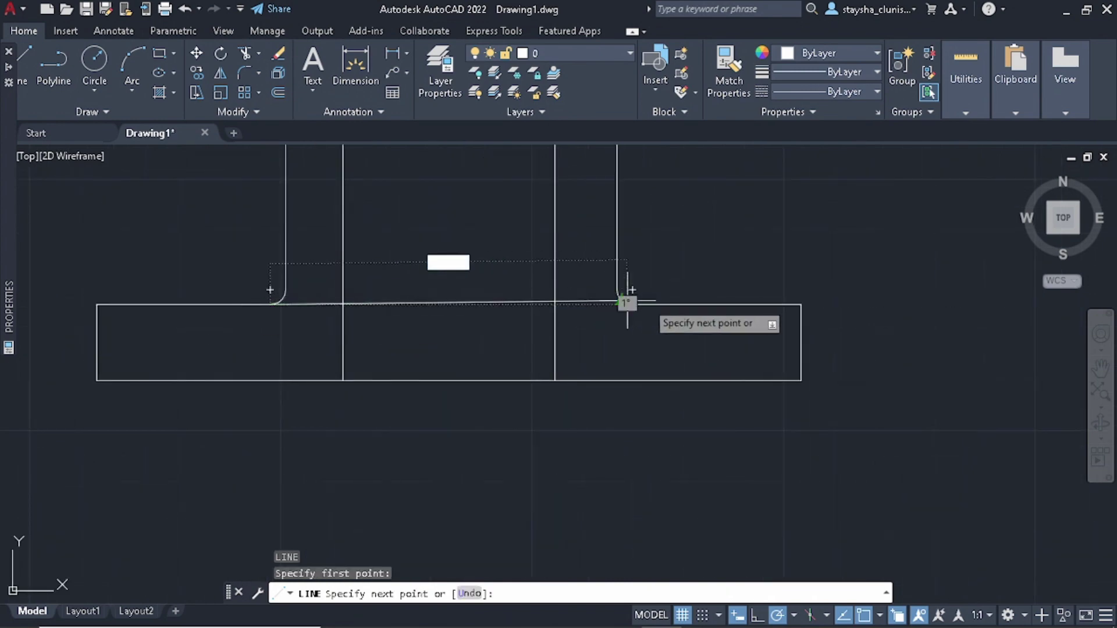
{"action": "key", "text": "Escape"}
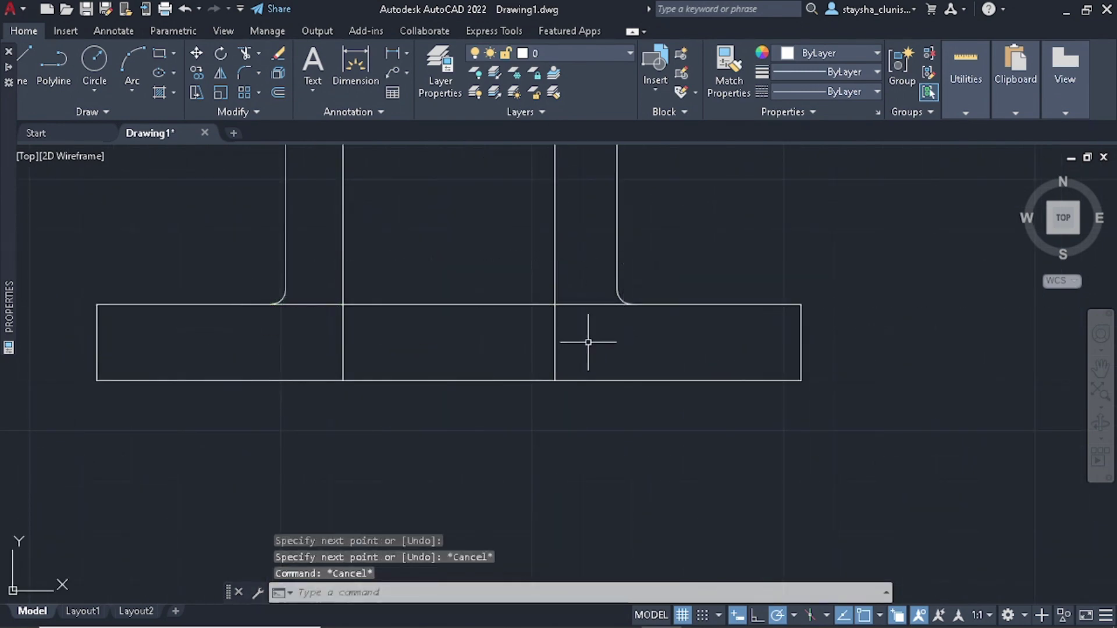
{"action": "scroll", "coordinate": [588, 325], "scroll_direction": "down", "scroll_amount": 3}
{"action": "left_click", "coordinate": [583, 311]}
{"action": "left_click", "coordinate": [481, 314]}
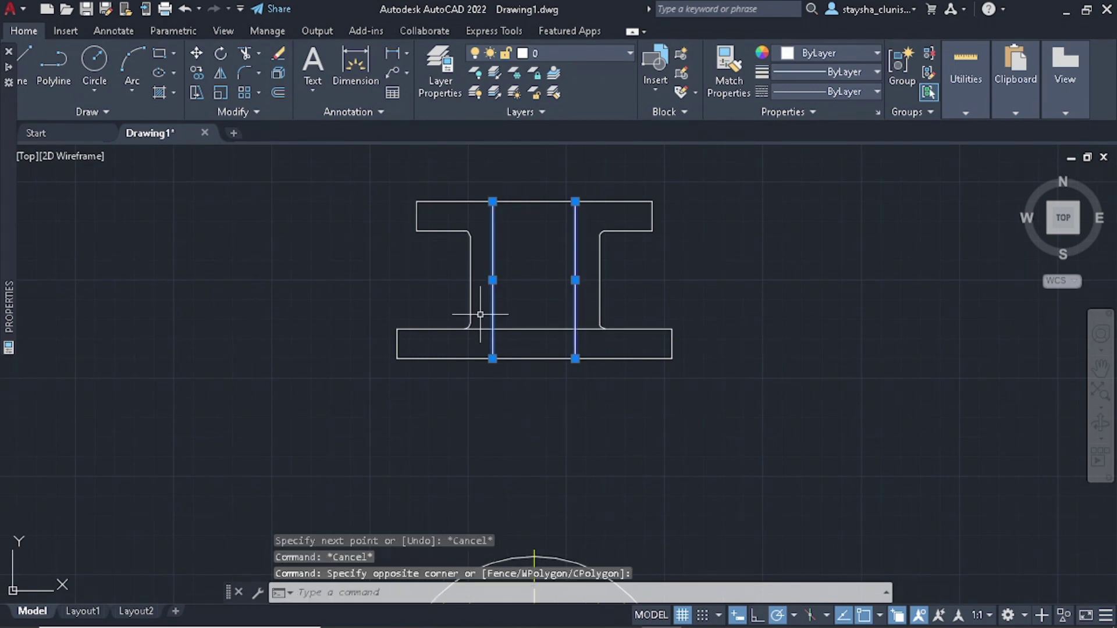
- Trim the lower flange's edge segments between the walls and the bore
{"action": "left_click", "coordinate": [245, 53]}
{"action": "scroll", "coordinate": [407, 334], "scroll_direction": "up", "scroll_amount": 2}
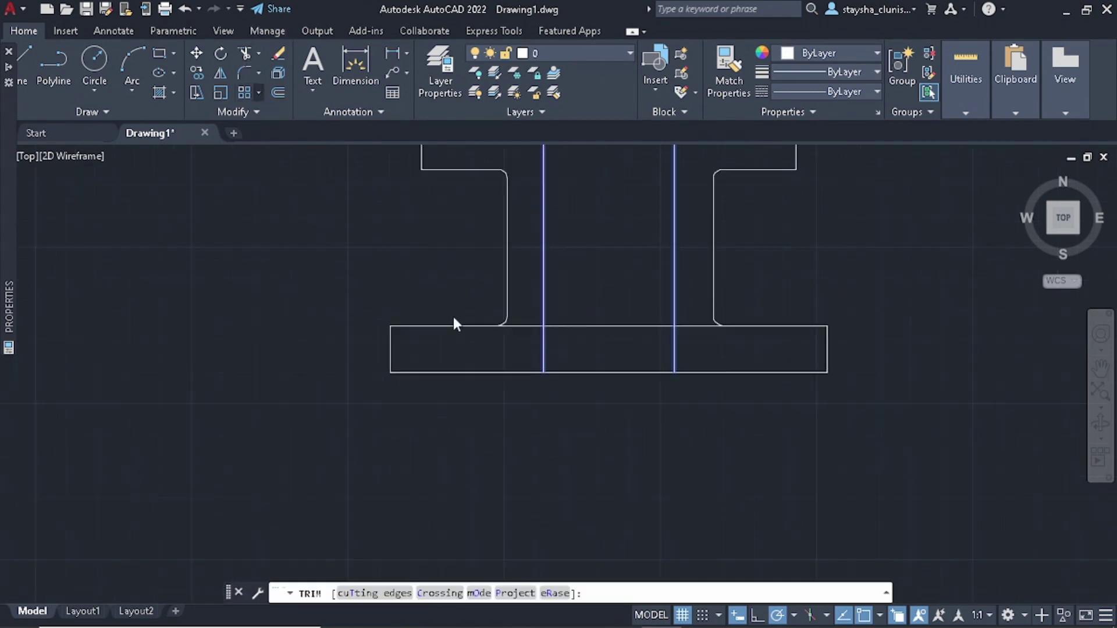
{"action": "left_click", "coordinate": [538, 349]}
{"action": "key", "text": "Return"}
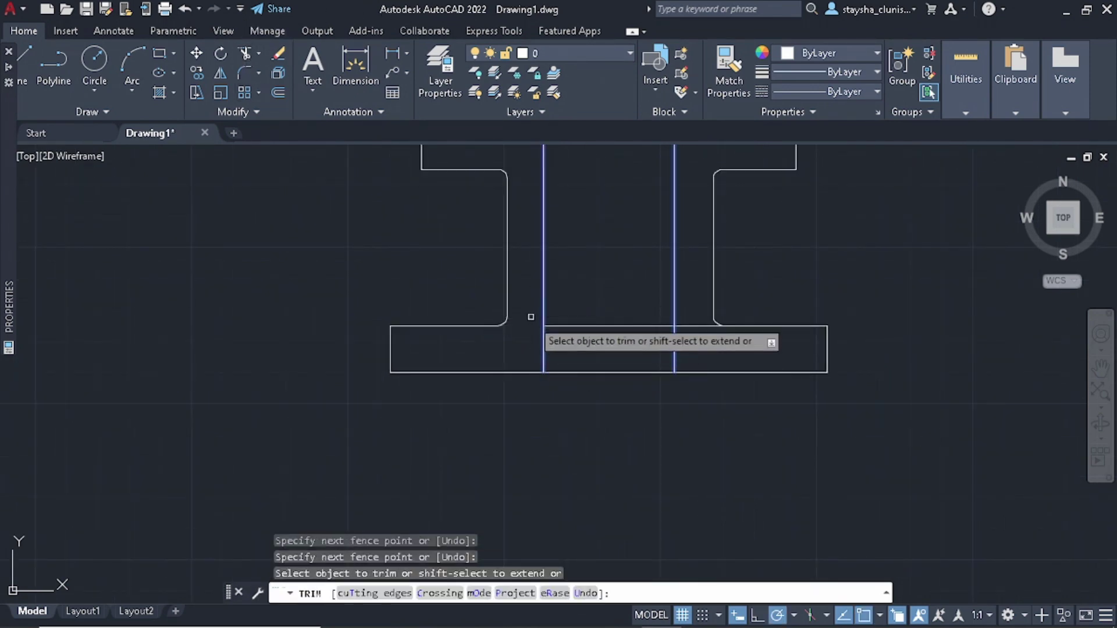
{"action": "left_click", "coordinate": [721, 337]}
{"action": "key", "text": "Return"}
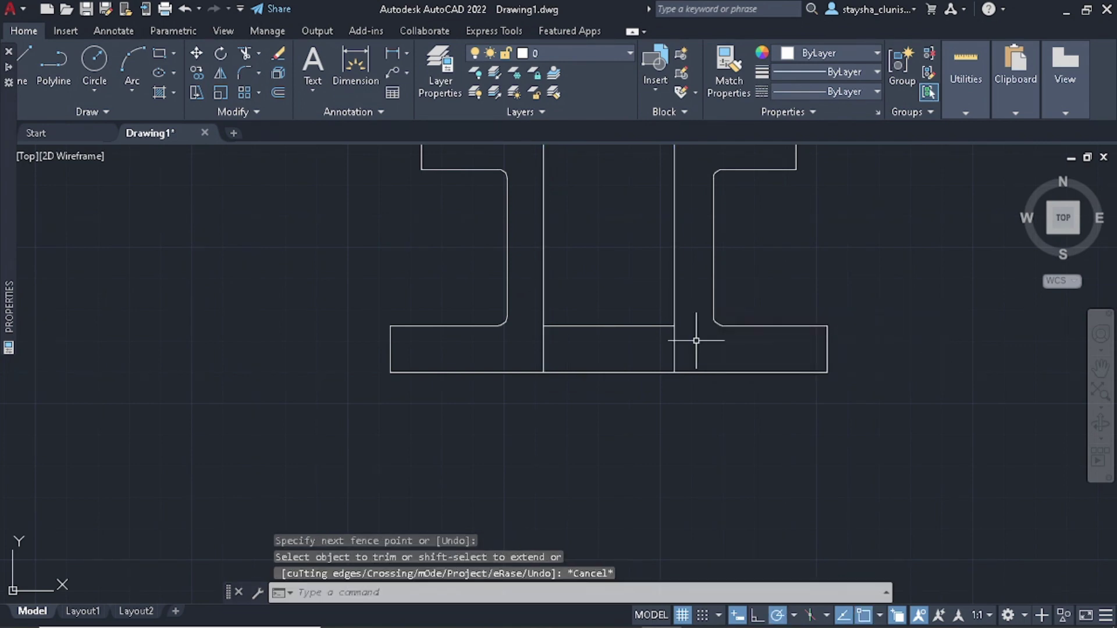
{"action": "key", "text": "Escape"}
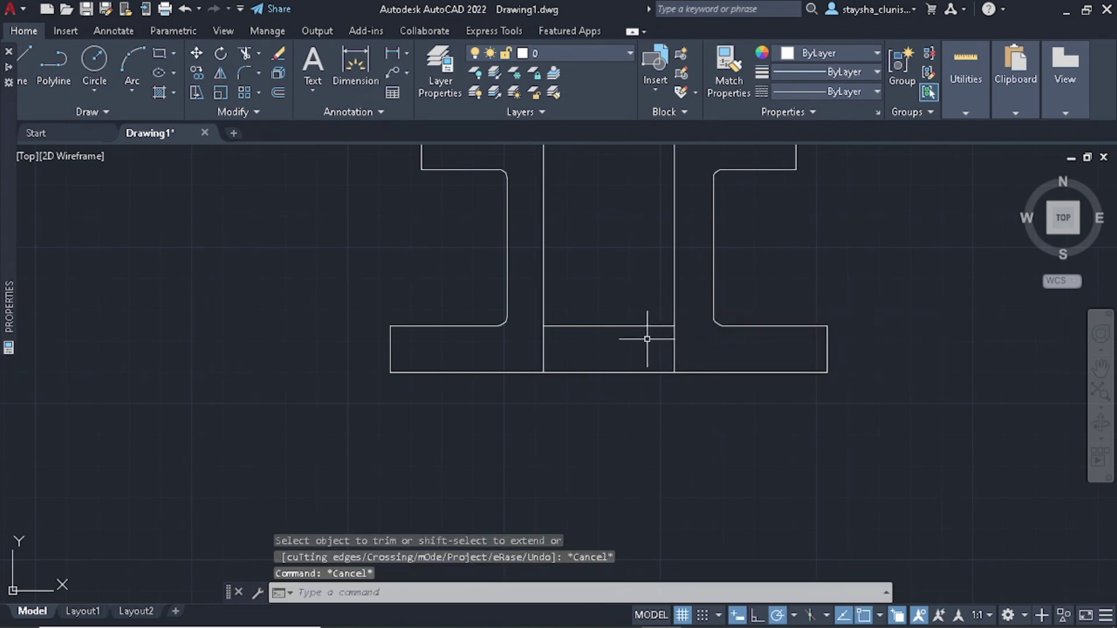
- Trim the web lines below the short bore line at the flange's top edge
{"action": "left_click", "coordinate": [634, 326]}
{"action": "left_click", "coordinate": [613, 281]}
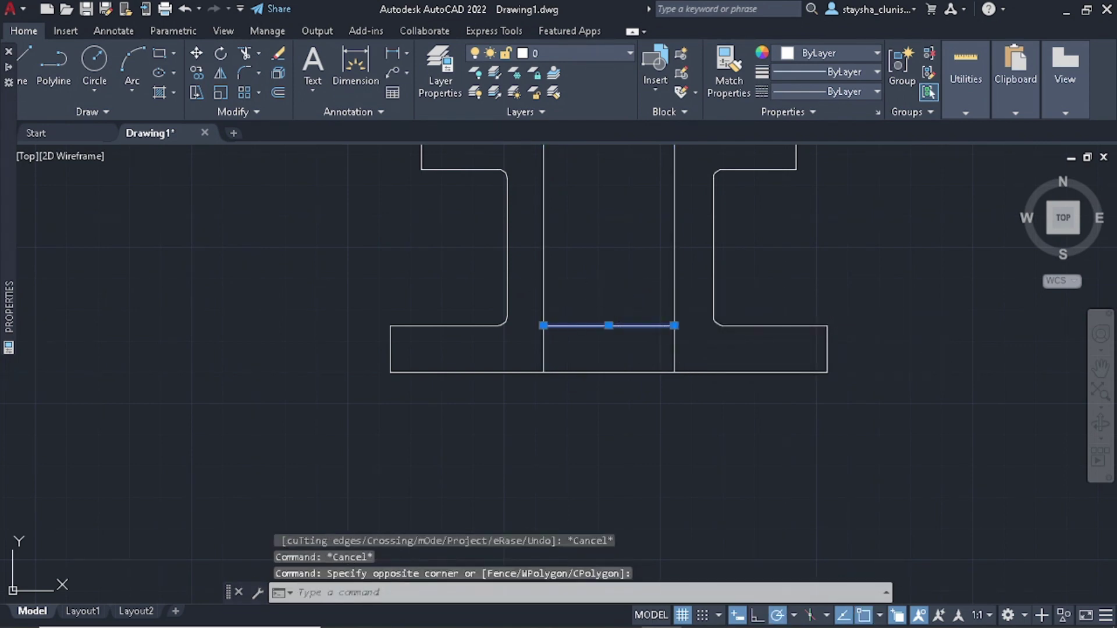
{"action": "type", "text": "tr"}
{"action": "key", "text": "Return"}
{"action": "left_click", "coordinate": [701, 351]}
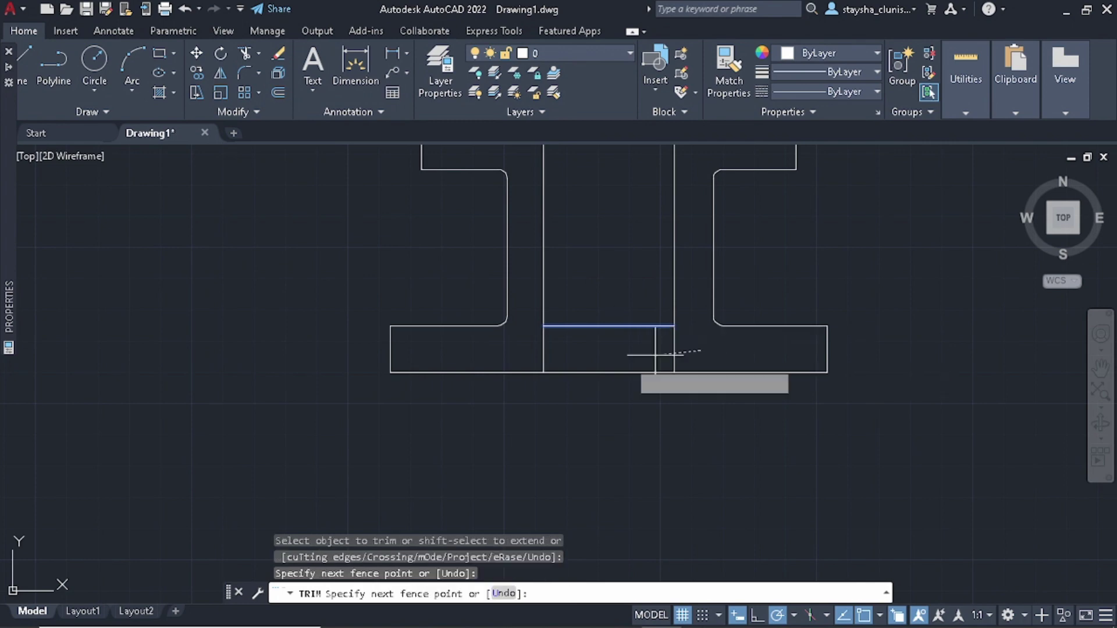
{"action": "left_click", "coordinate": [525, 366]}
{"action": "key", "text": "Return"}
{"action": "key", "text": "Escape"}
{"action": "scroll", "coordinate": [561, 319], "scroll_direction": "down", "scroll_amount": 3}
{"action": "scroll", "coordinate": [560, 318], "scroll_direction": "down", "scroll_amount": 3}
- Draw a vertical line from the inner bore's left quadrant up to the lower flange's bottom edge
{"action": "scroll", "coordinate": [606, 459], "scroll_direction": "up", "scroll_amount": 5}
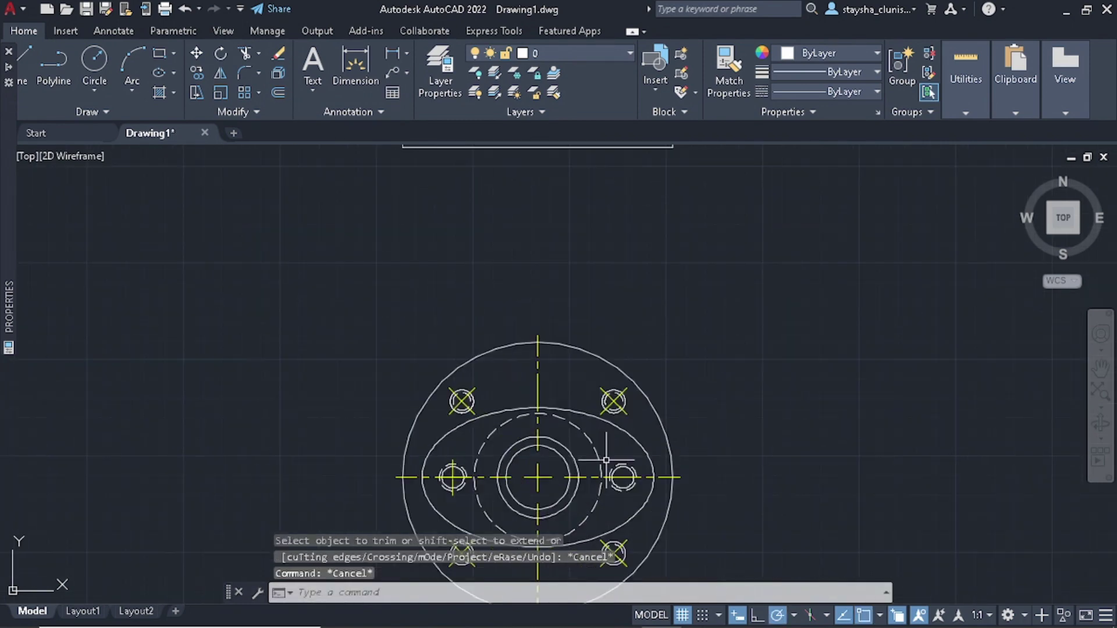
{"action": "type", "text": "l"}
{"action": "key", "text": "Return"}
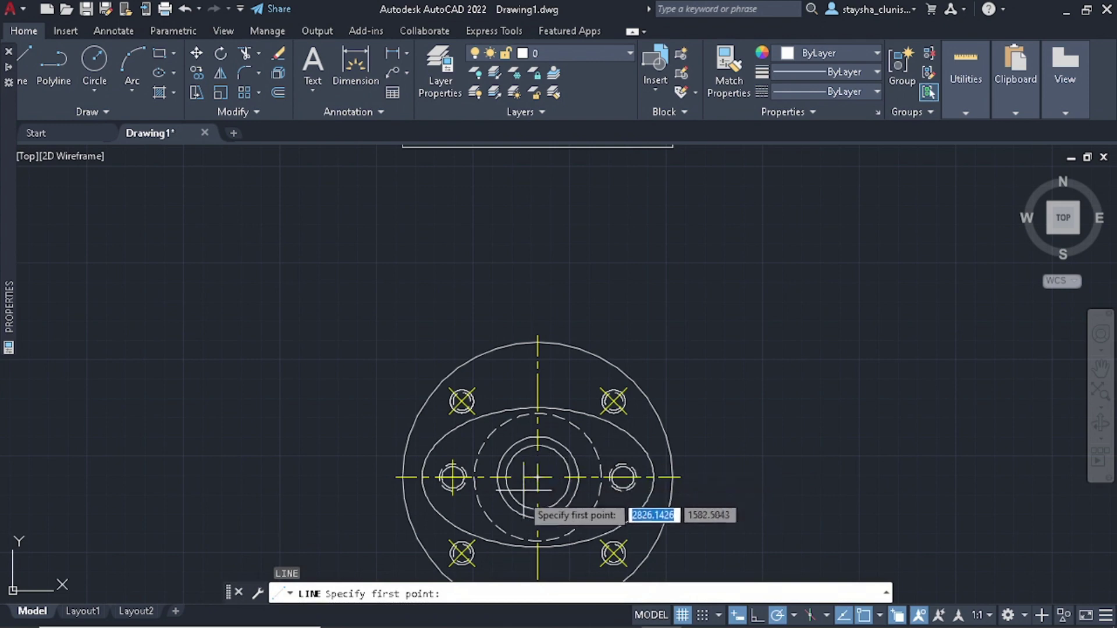
{"action": "scroll", "coordinate": [523, 492], "scroll_direction": "up", "scroll_amount": 2}
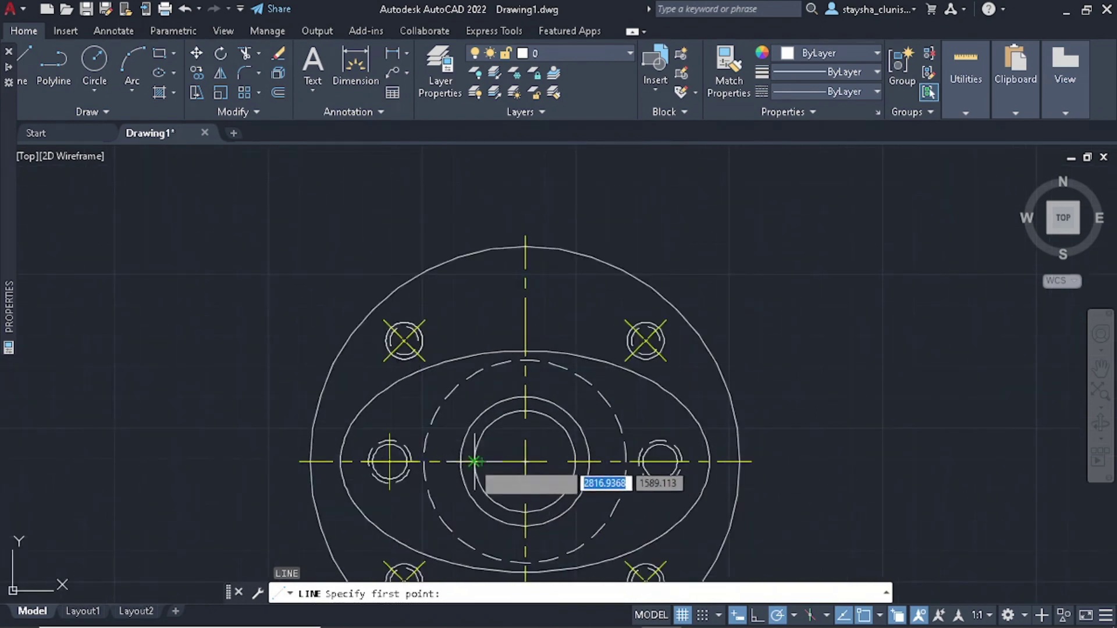
{"action": "left_click", "coordinate": [475, 462]}
{"action": "scroll", "coordinate": [473, 353], "scroll_direction": "down", "scroll_amount": 4}
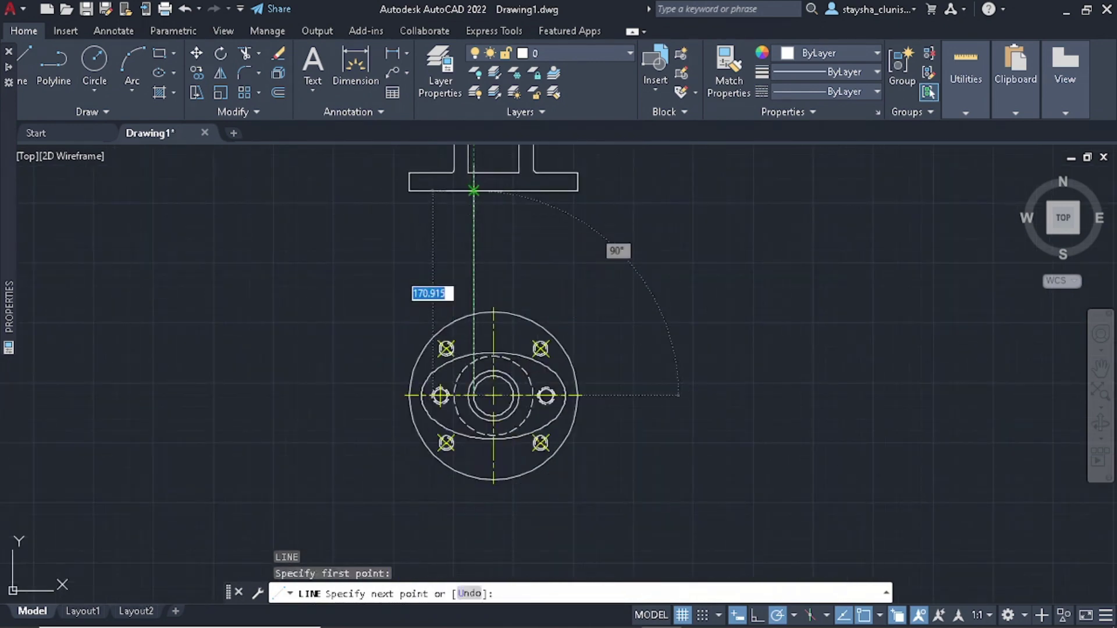
{"action": "left_click", "coordinate": [474, 190]}
{"action": "key", "text": "Return"}
{"action": "key", "text": "Return"}
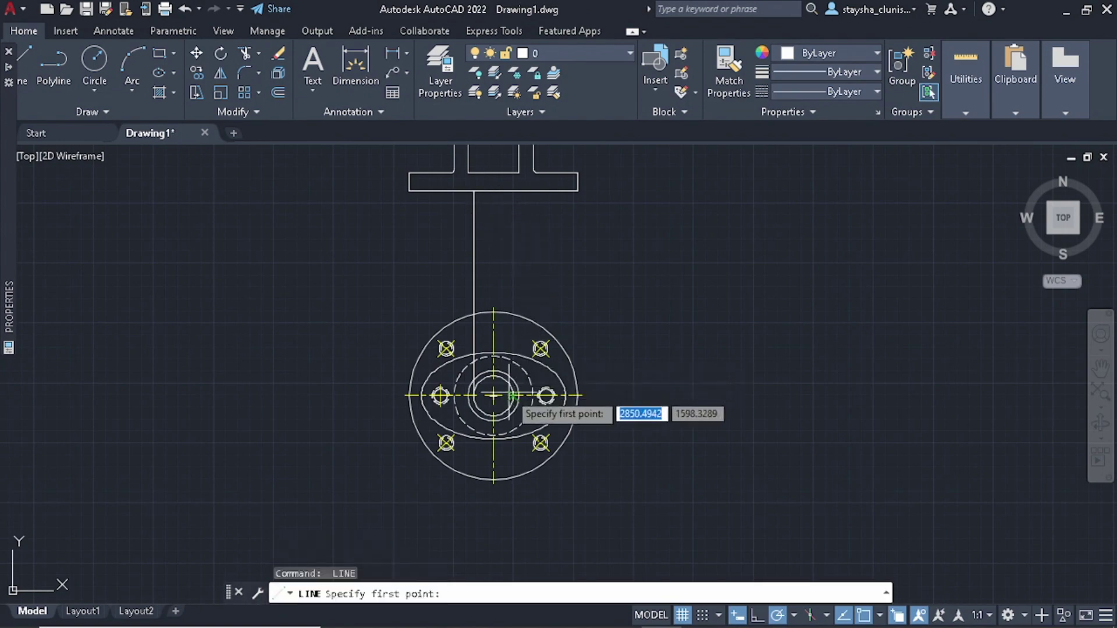
{"action": "scroll", "coordinate": [515, 397], "scroll_direction": "up", "scroll_amount": 5}
{"action": "scroll", "coordinate": [516, 396], "scroll_direction": "up", "scroll_amount": 2}
{"action": "left_click", "coordinate": [506, 395]}
{"action": "scroll", "coordinate": [506, 395], "scroll_direction": "down", "scroll_amount": 7}
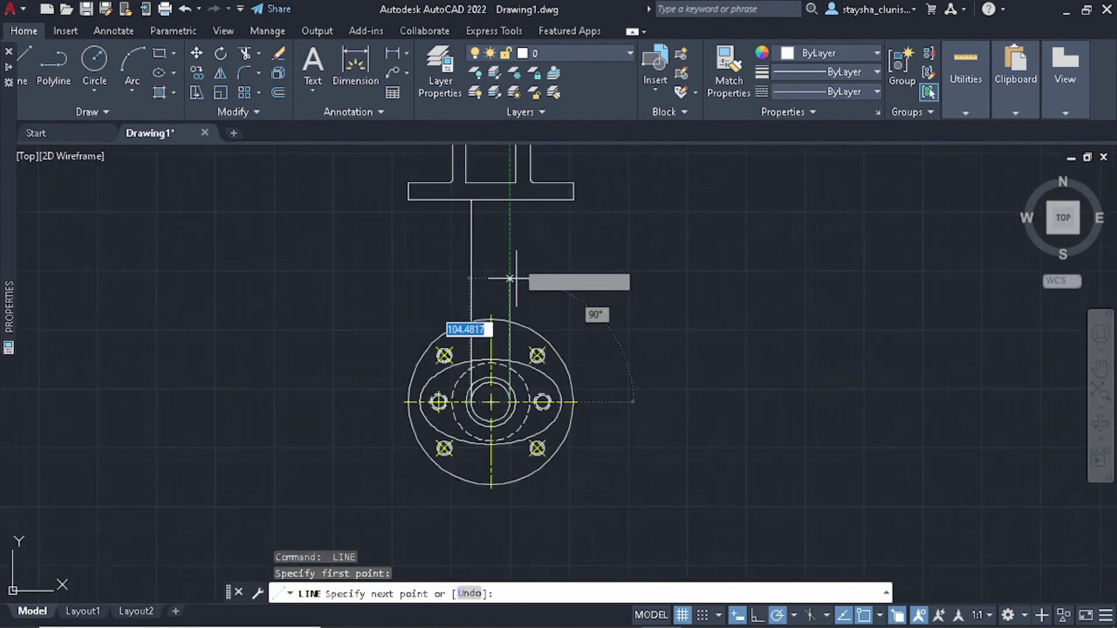
{"action": "key", "text": "Escape"}
{"action": "scroll", "coordinate": [500, 262], "scroll_direction": "up", "scroll_amount": 1}
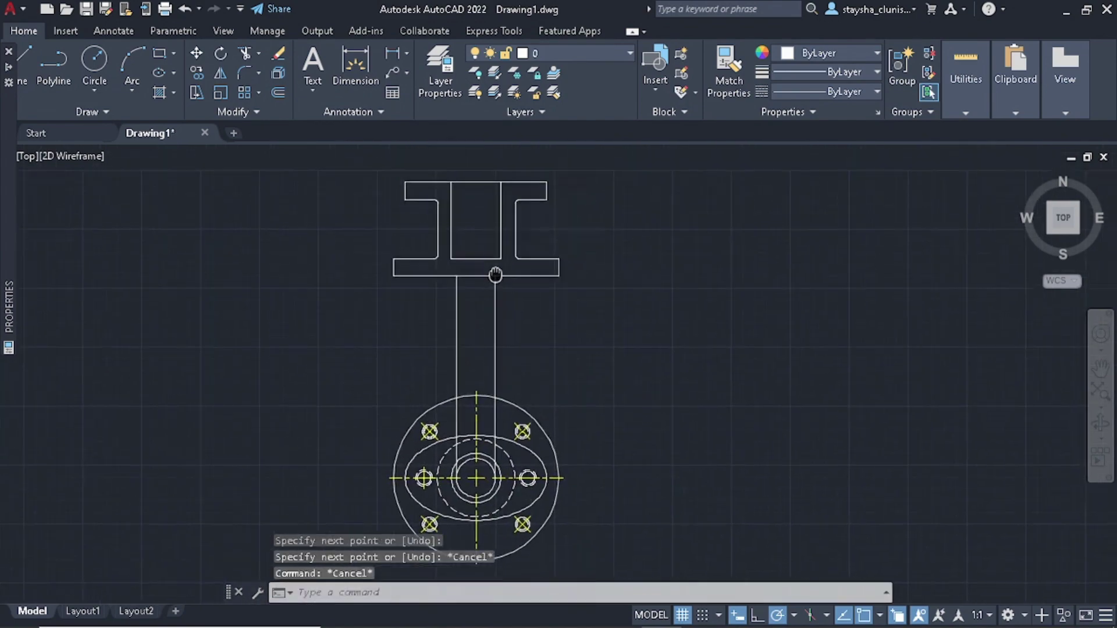
{"action": "scroll", "coordinate": [488, 288], "scroll_direction": "up", "scroll_amount": 3}
- Select the short line at the bore's base and browse the extra Modify tools
{"action": "left_click", "coordinate": [482, 257]}
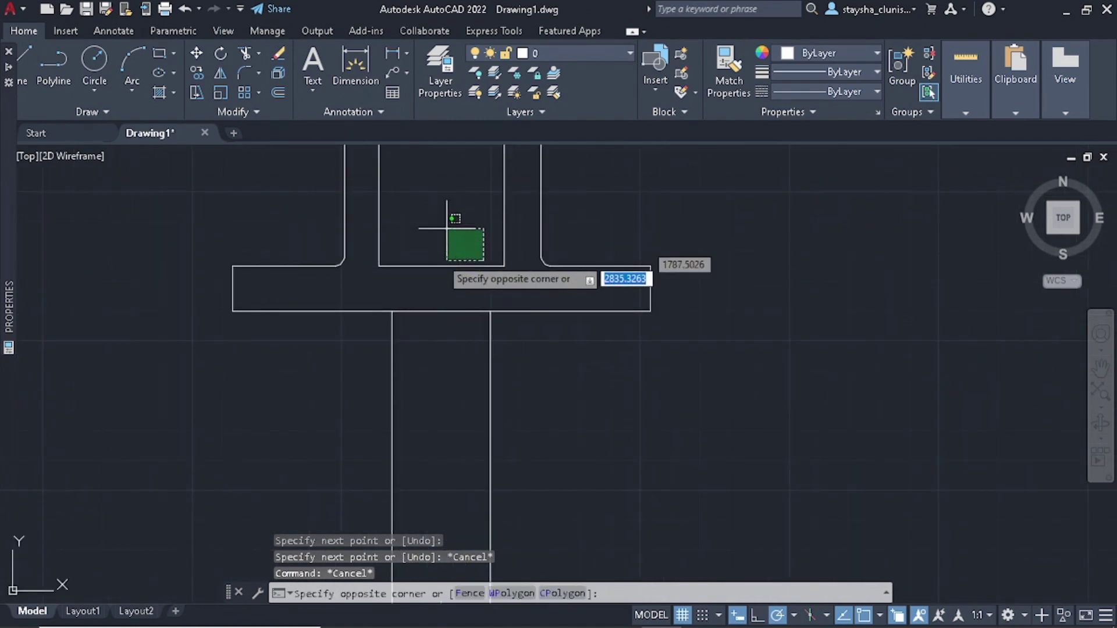
{"action": "left_click", "coordinate": [449, 212]}
{"action": "left_click", "coordinate": [452, 288]}
{"action": "left_click", "coordinate": [441, 244]}
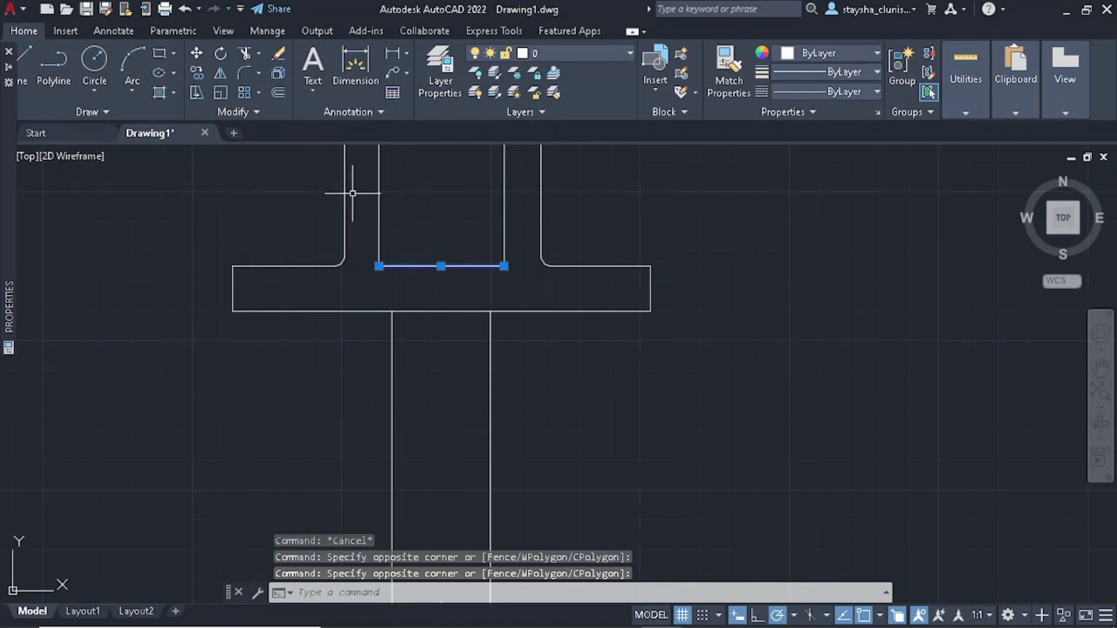
{"action": "left_click", "coordinate": [264, 113]}
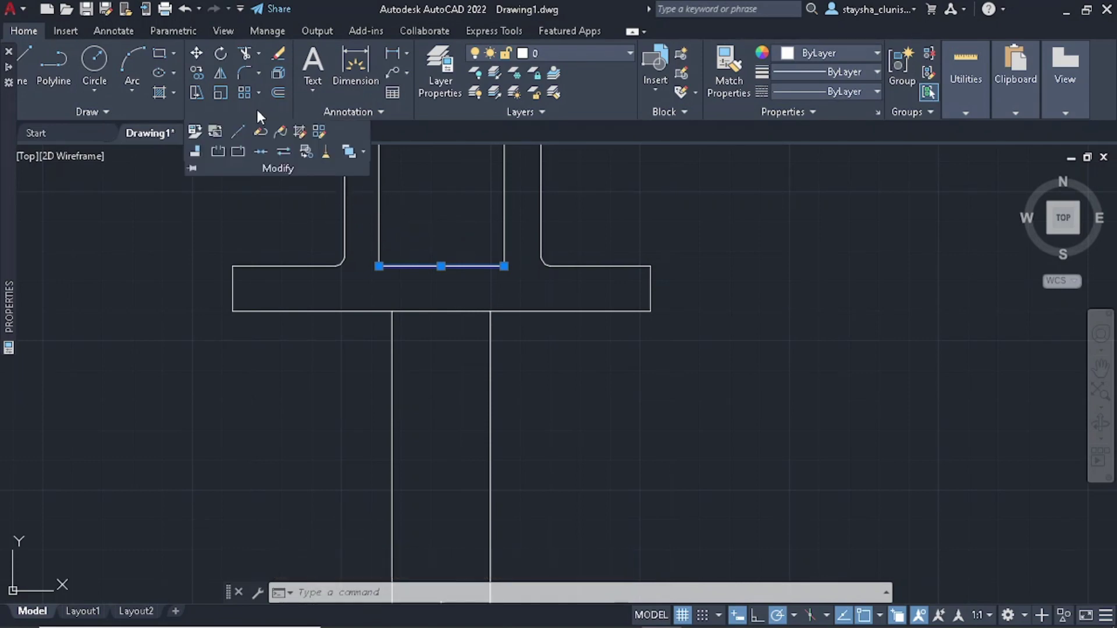
{"action": "left_click", "coordinate": [368, 182]}
{"action": "key", "text": "Escape"}
{"action": "type", "text": "EX"}
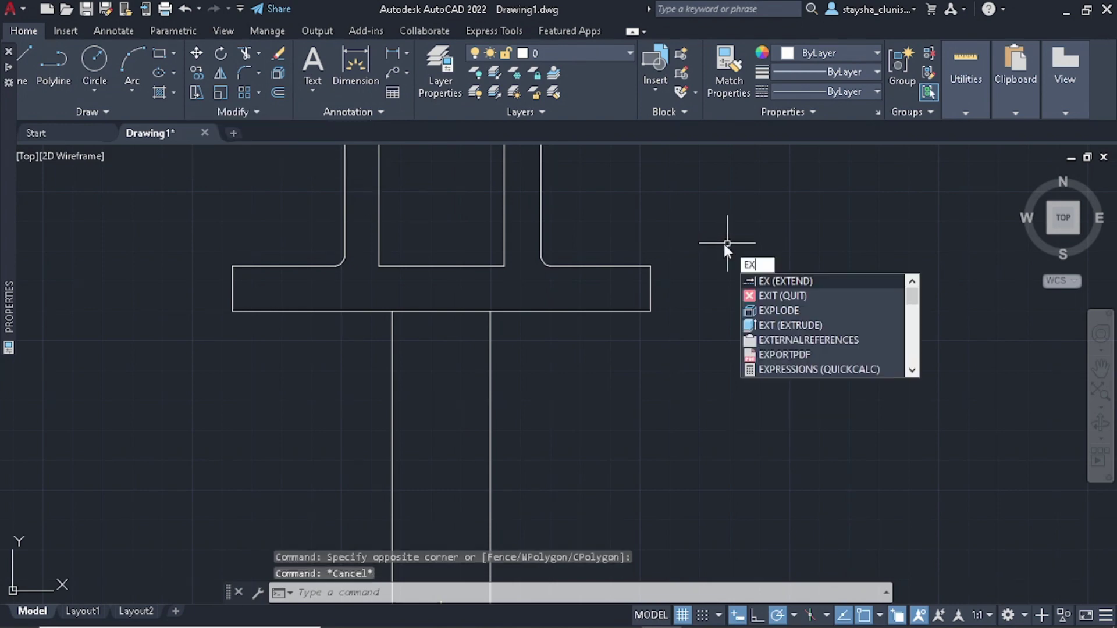
- Extend the left and right bore projection lines up to the bore's base line
{"action": "key", "text": "Return"}
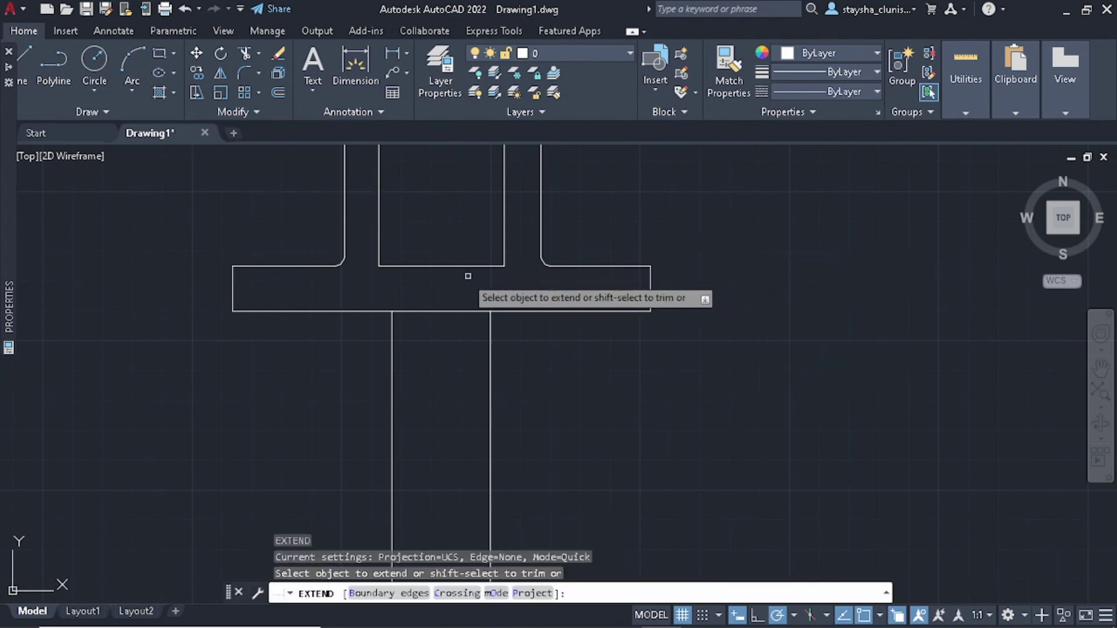
{"action": "left_click", "coordinate": [452, 265]}
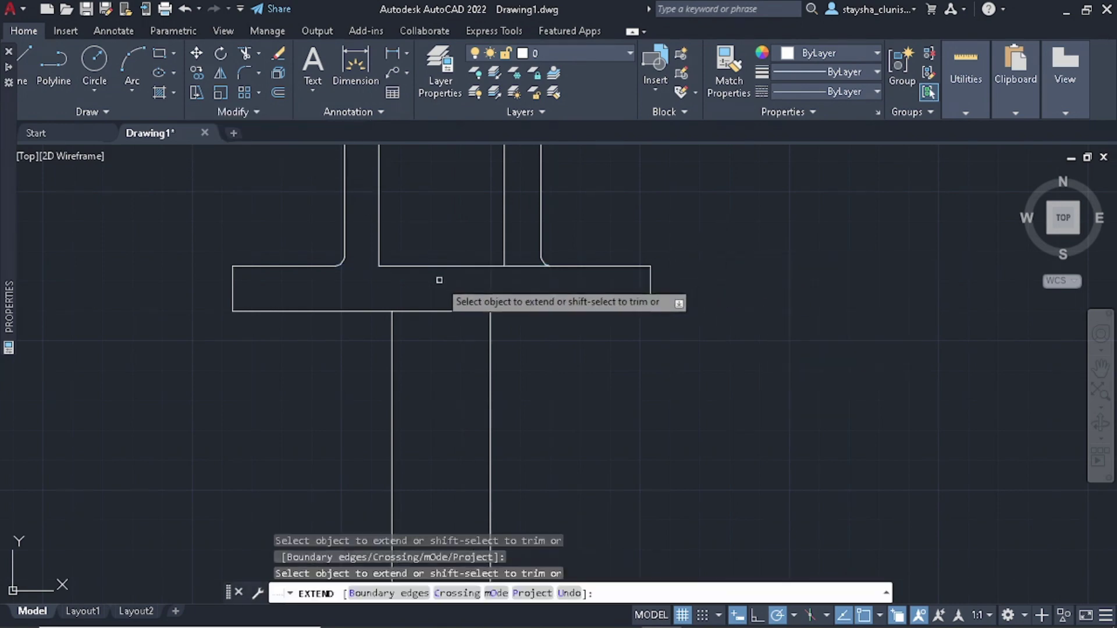
{"action": "key", "text": "Escape"}
{"action": "key", "text": "Escape"}
{"action": "left_click", "coordinate": [448, 266]}
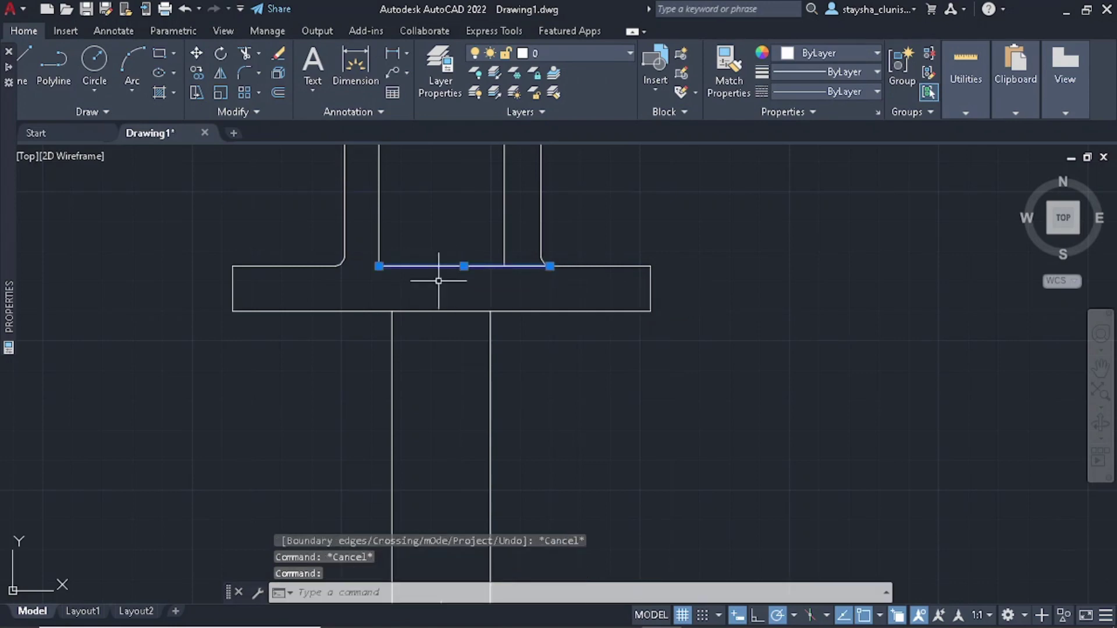
{"action": "type", "text": "EX"}
{"action": "key", "text": "Return"}
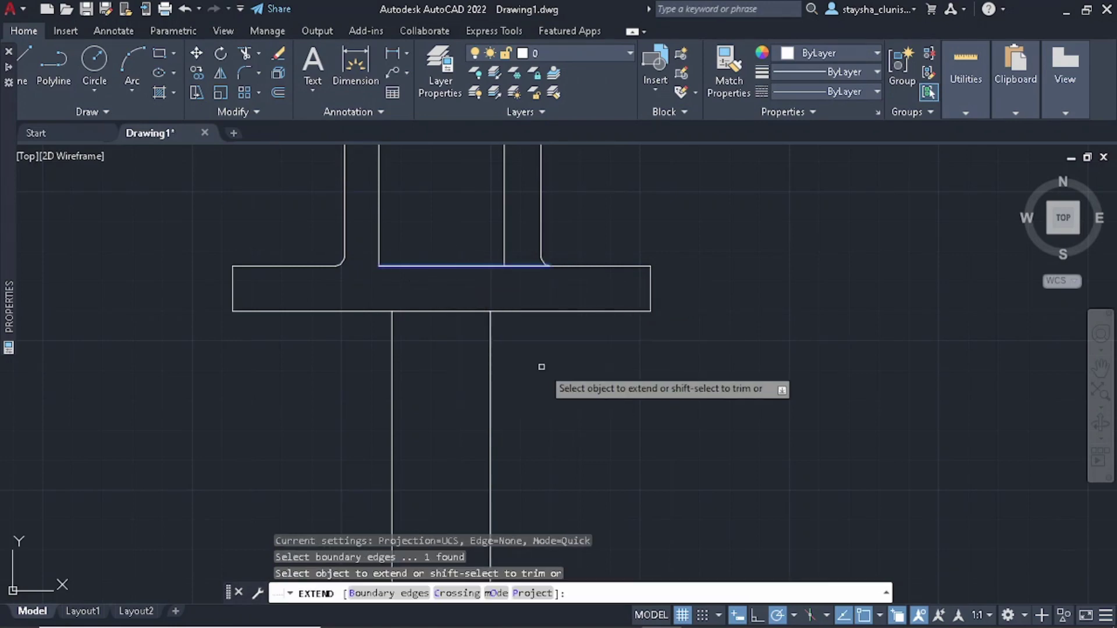
{"action": "left_click", "coordinate": [538, 368]}
{"action": "left_click", "coordinate": [521, 366]}
{"action": "key", "text": "Return"}
{"action": "left_click", "coordinate": [490, 369]}
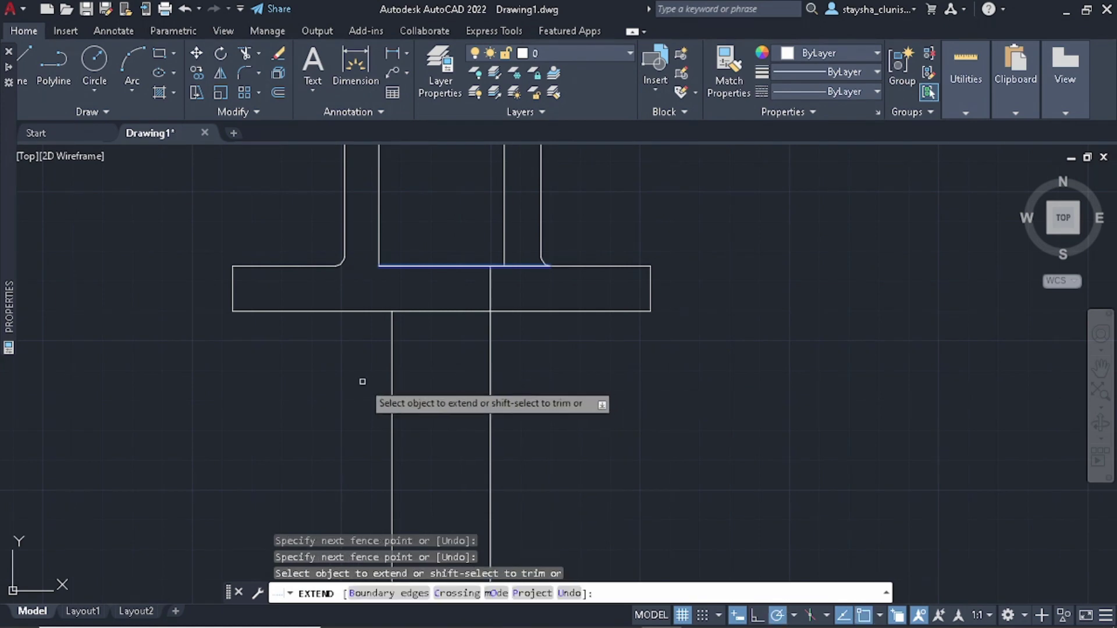
{"action": "left_click", "coordinate": [391, 377]}
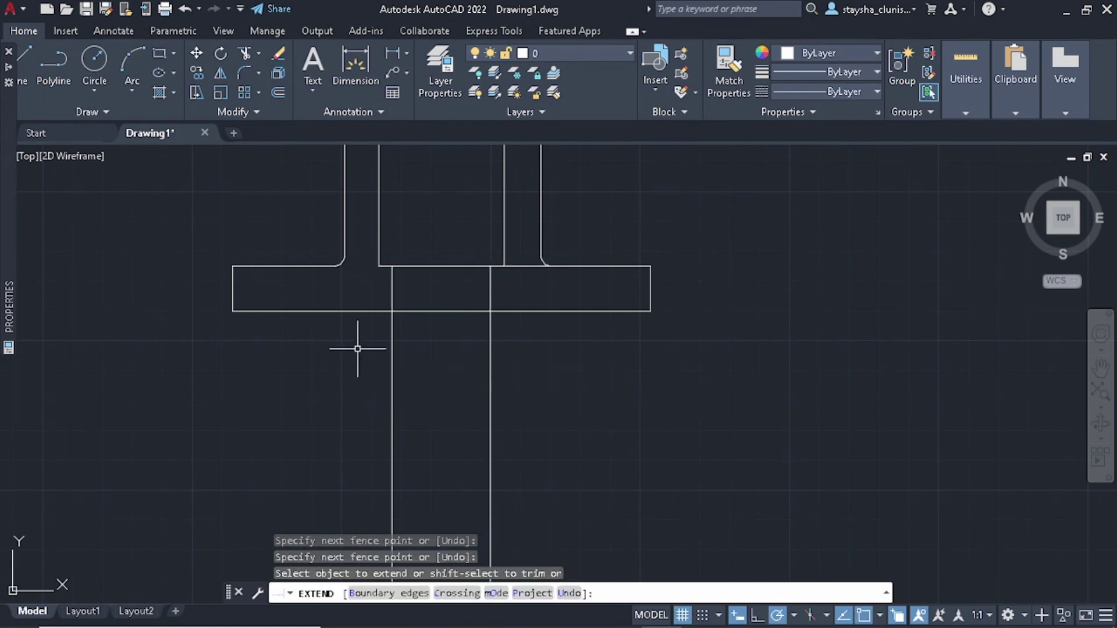
{"action": "key", "text": "Escape"}
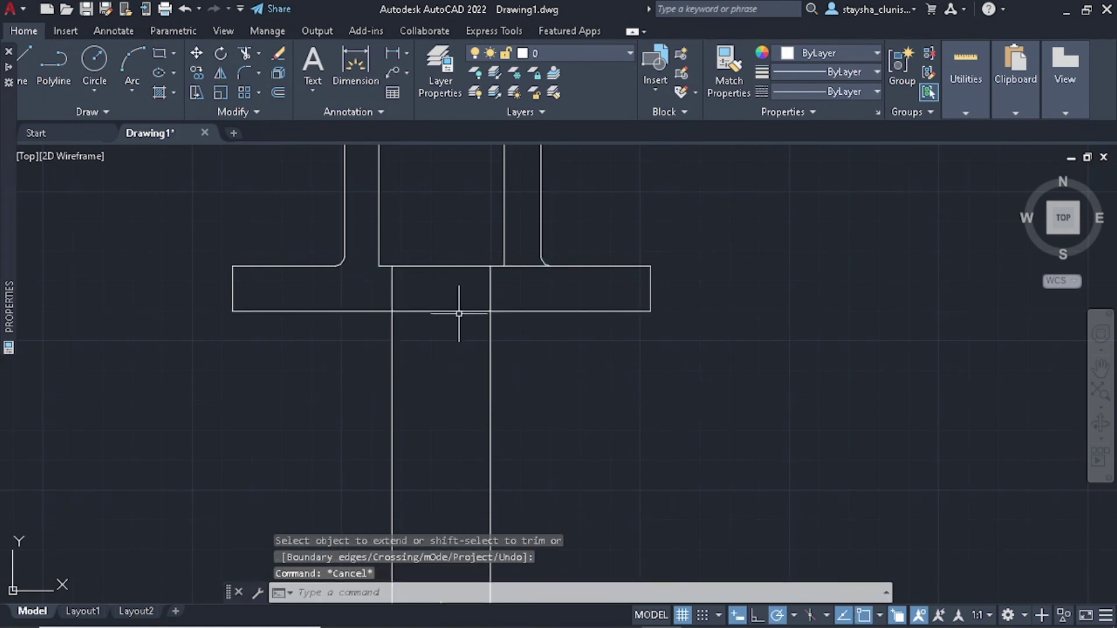
- Trim the two vertical lines off below the base flange's bottom edge
{"action": "left_click", "coordinate": [457, 311]}
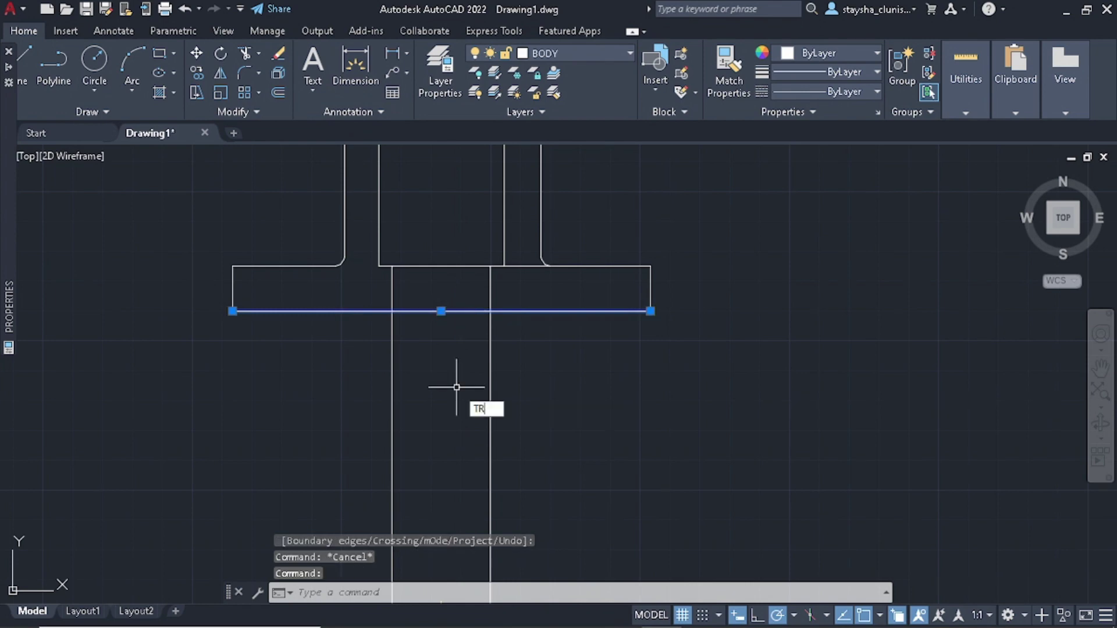
{"action": "type", "text": "tr"}
{"action": "key", "text": "Return"}
{"action": "left_click_drag", "start_coordinate": [523, 372], "coordinate": [349, 393]}
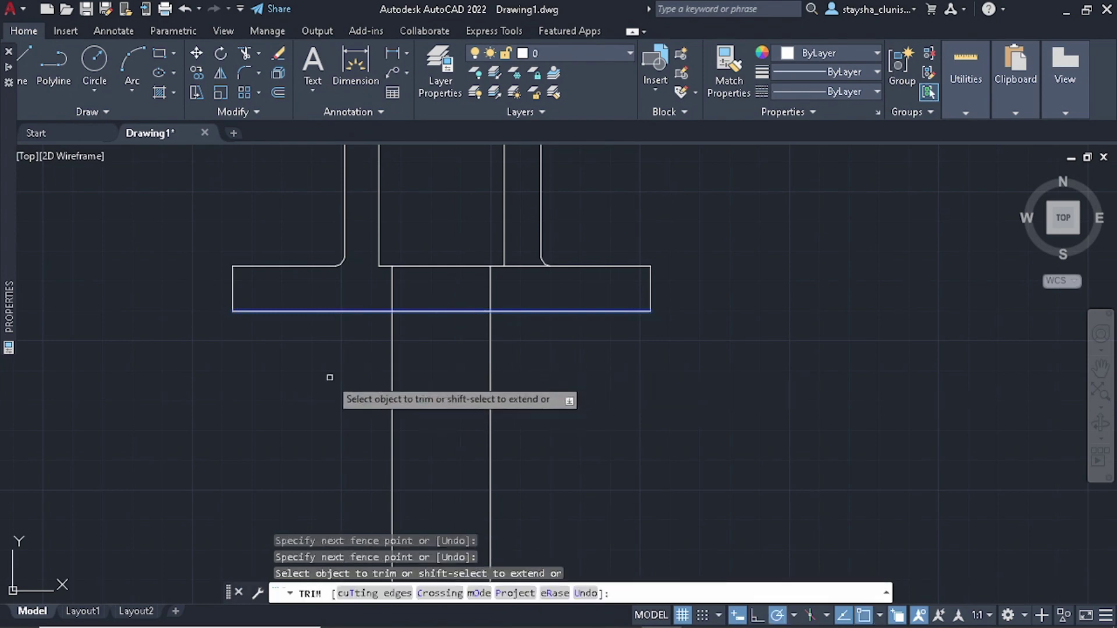
{"action": "left_click_drag", "start_coordinate": [576, 372], "coordinate": [374, 379]}
{"action": "key", "text": "Escape"}
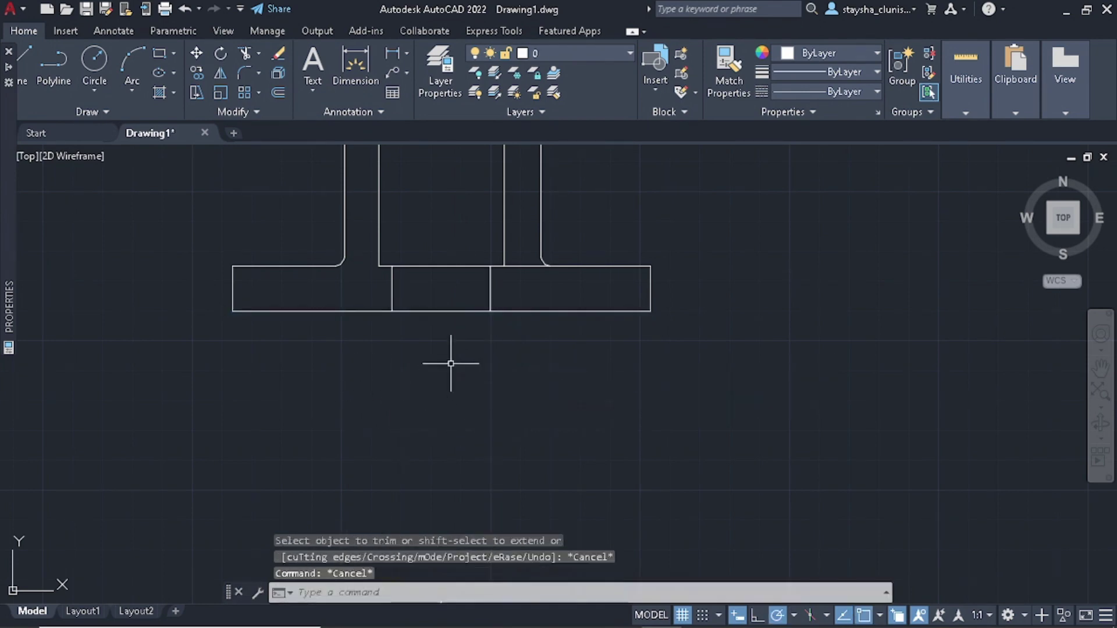
{"action": "scroll", "coordinate": [457, 326], "scroll_direction": "down", "scroll_amount": 8}
{"action": "scroll", "coordinate": [460, 309], "scroll_direction": "up", "scroll_amount": 6}
- Check page 3 of the exam PDF for the top view's Ø140 flange and stud holes
{"action": "key", "text": "alt+Tab"}
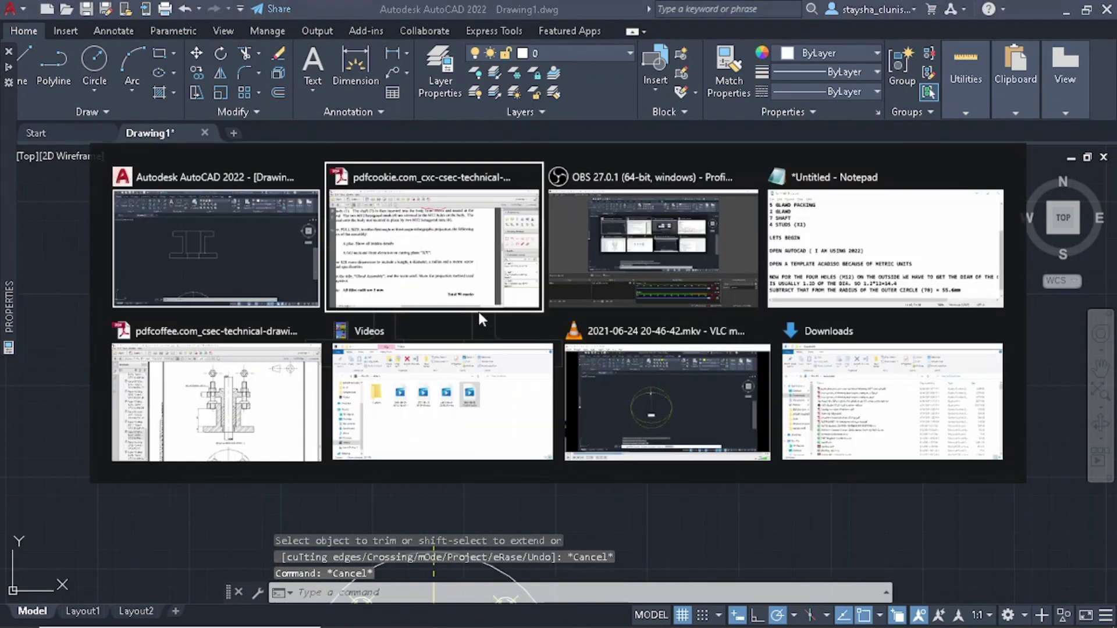
{"action": "scroll", "coordinate": [449, 261], "scroll_direction": "down", "scroll_amount": 5}
{"action": "scroll", "coordinate": [463, 309], "scroll_direction": "down", "scroll_amount": 2, "text": "ctrl"}
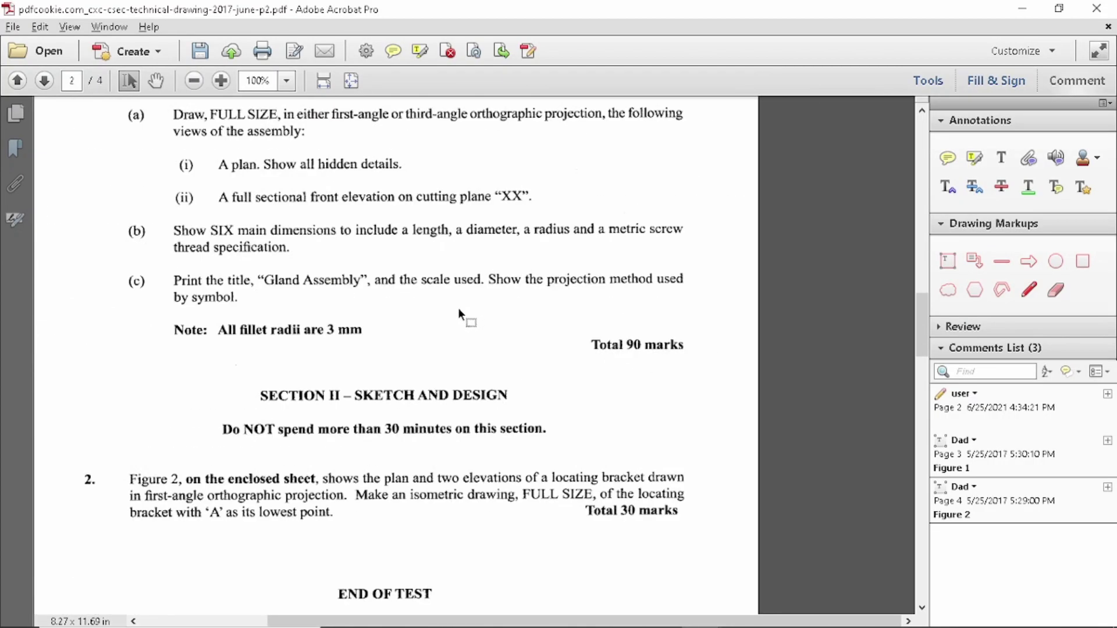
{"action": "scroll", "coordinate": [460, 311], "scroll_direction": "down", "scroll_amount": 5}
{"action": "scroll", "coordinate": [463, 320], "scroll_direction": "down", "scroll_amount": 5}
{"action": "scroll", "coordinate": [465, 319], "scroll_direction": "down", "scroll_amount": 1}
{"action": "scroll", "coordinate": [277, 348], "scroll_direction": "up", "scroll_amount": 2, "text": "ctrl"}
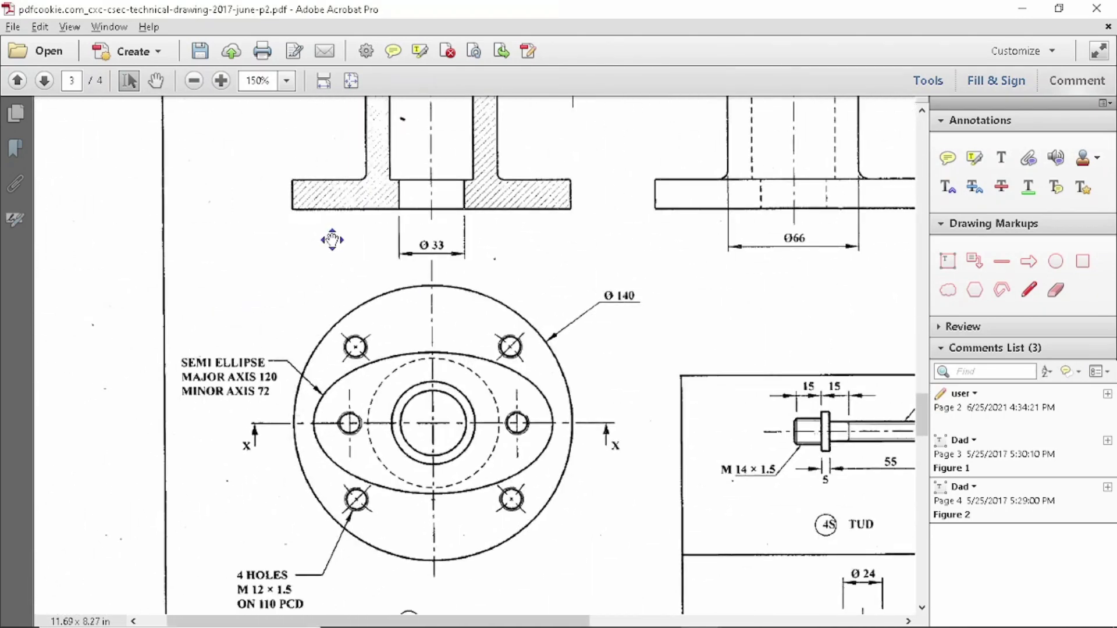
{"action": "scroll", "coordinate": [332, 239], "scroll_direction": "up", "scroll_amount": 3}
{"action": "scroll", "coordinate": [491, 307], "scroll_direction": "up", "scroll_amount": 1}
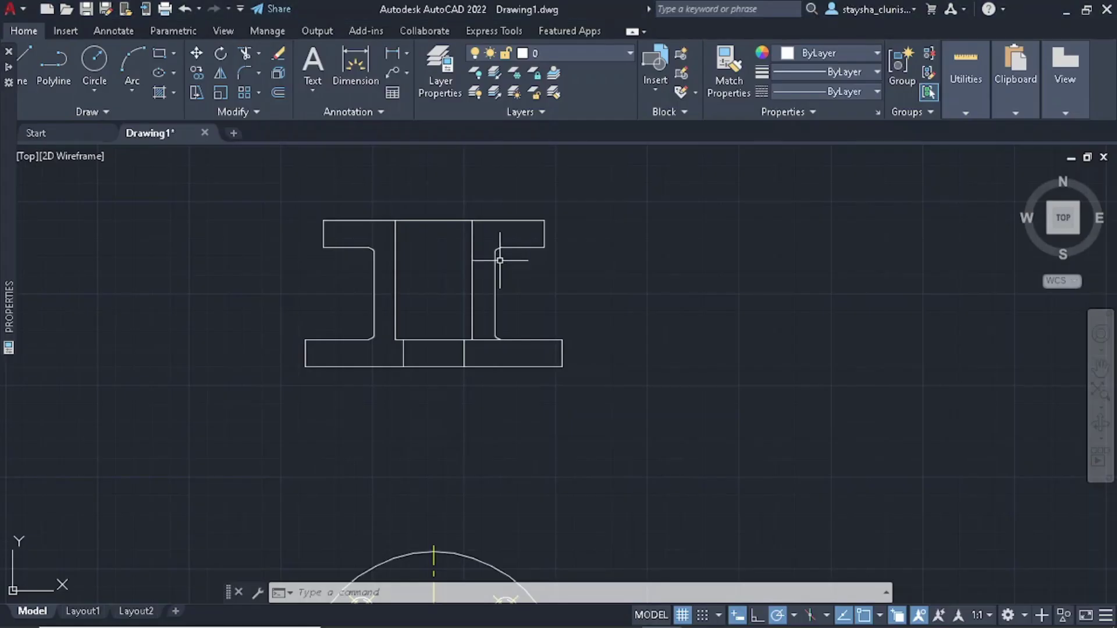
- Draw a vertical line from the left stud hole's centre up through the front view
{"action": "scroll", "coordinate": [519, 259], "scroll_direction": "down", "scroll_amount": 5}
{"action": "scroll", "coordinate": [493, 307], "scroll_direction": "up", "scroll_amount": 5}
{"action": "middle_click_drag", "start_coordinate": [501, 314], "coordinate": [495, 326]}
{"action": "scroll", "coordinate": [503, 307], "scroll_direction": "up", "scroll_amount": 4}
{"action": "scroll", "coordinate": [496, 339], "scroll_direction": "down", "scroll_amount": 2}
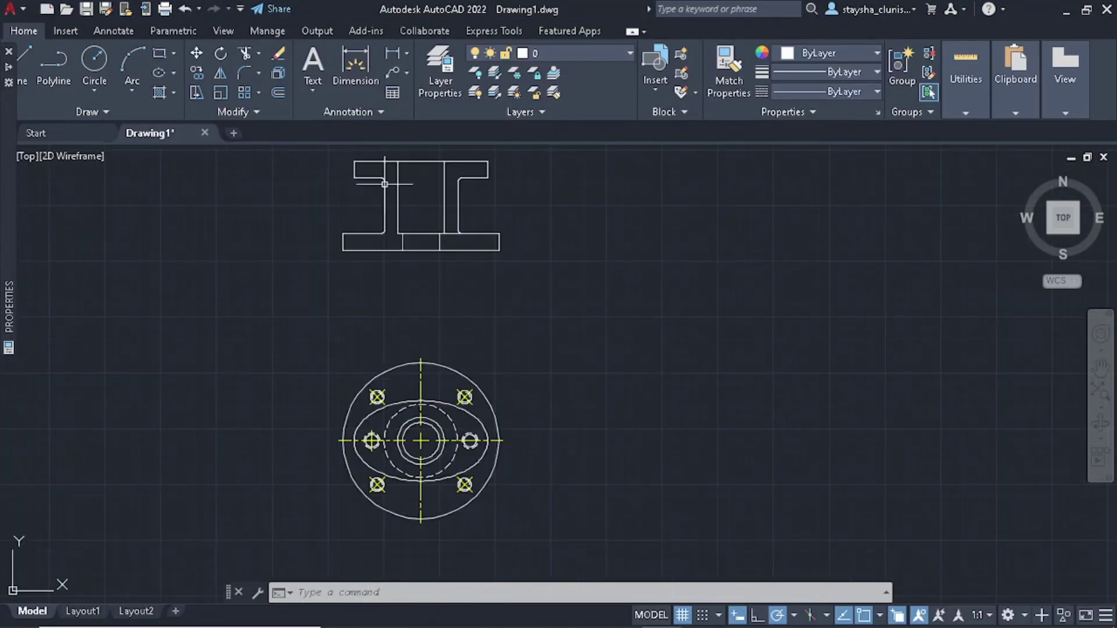
{"action": "scroll", "coordinate": [311, 180], "scroll_direction": "up", "scroll_amount": 2}
{"action": "scroll", "coordinate": [358, 213], "scroll_direction": "down", "scroll_amount": 4}
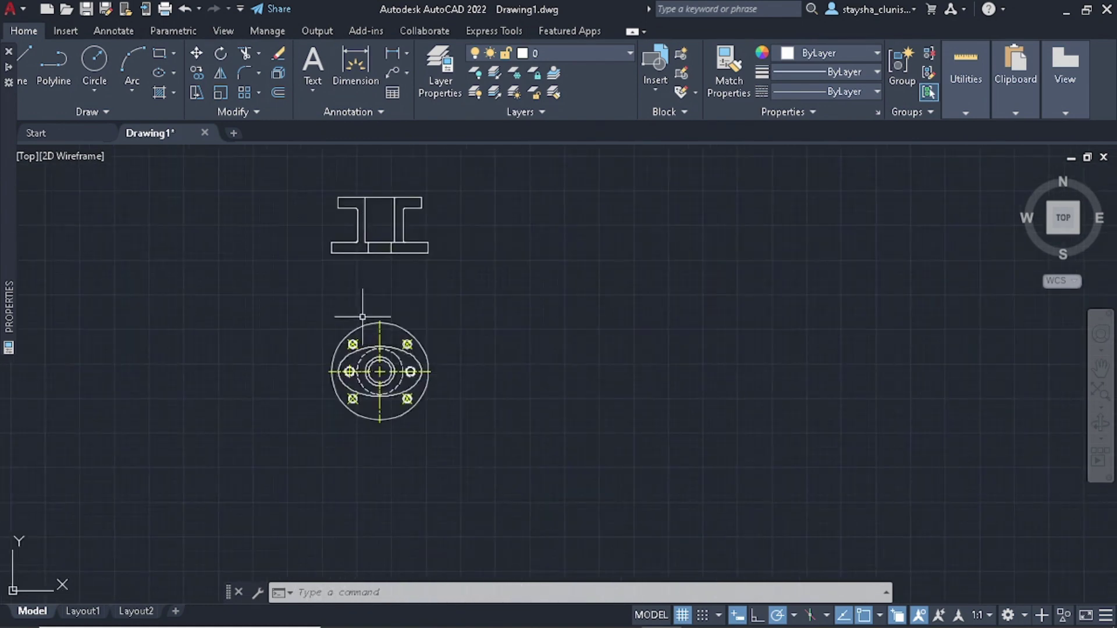
{"action": "type", "text": "l"}
{"action": "key", "text": "Return"}
{"action": "scroll", "coordinate": [349, 355], "scroll_direction": "up", "scroll_amount": 3}
{"action": "scroll", "coordinate": [340, 352], "scroll_direction": "up", "scroll_amount": 3}
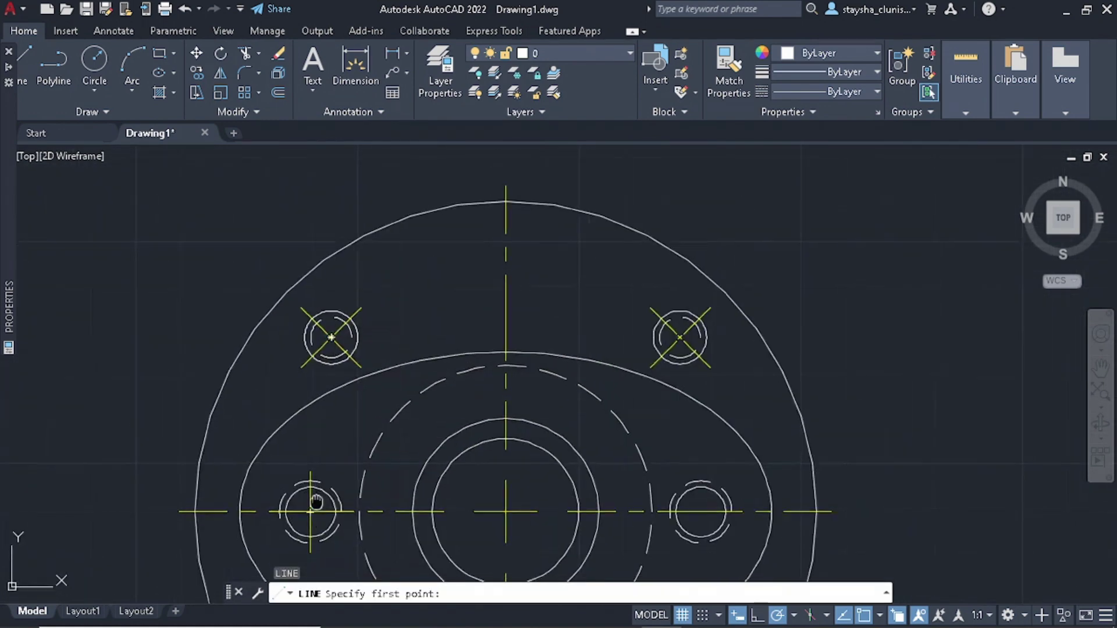
{"action": "middle_click_drag", "start_coordinate": [318, 506], "coordinate": [324, 415]}
{"action": "left_click", "coordinate": [324, 415]}
{"action": "scroll", "coordinate": [312, 419], "scroll_direction": "down", "scroll_amount": 5}
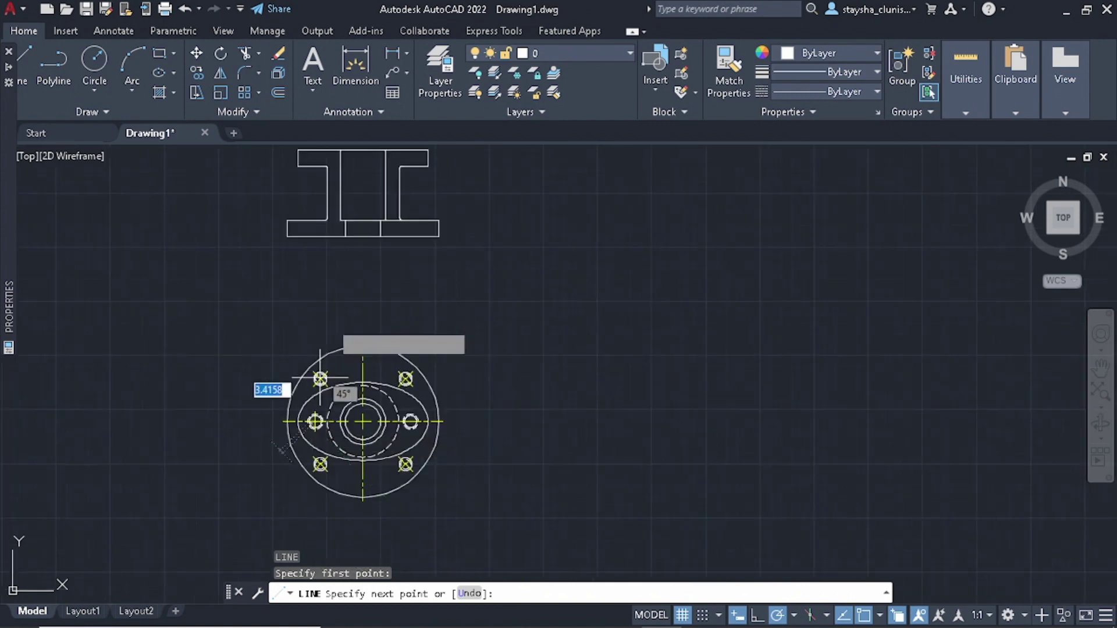
{"action": "middle_click_drag", "start_coordinate": [322, 146], "coordinate": [317, 237]}
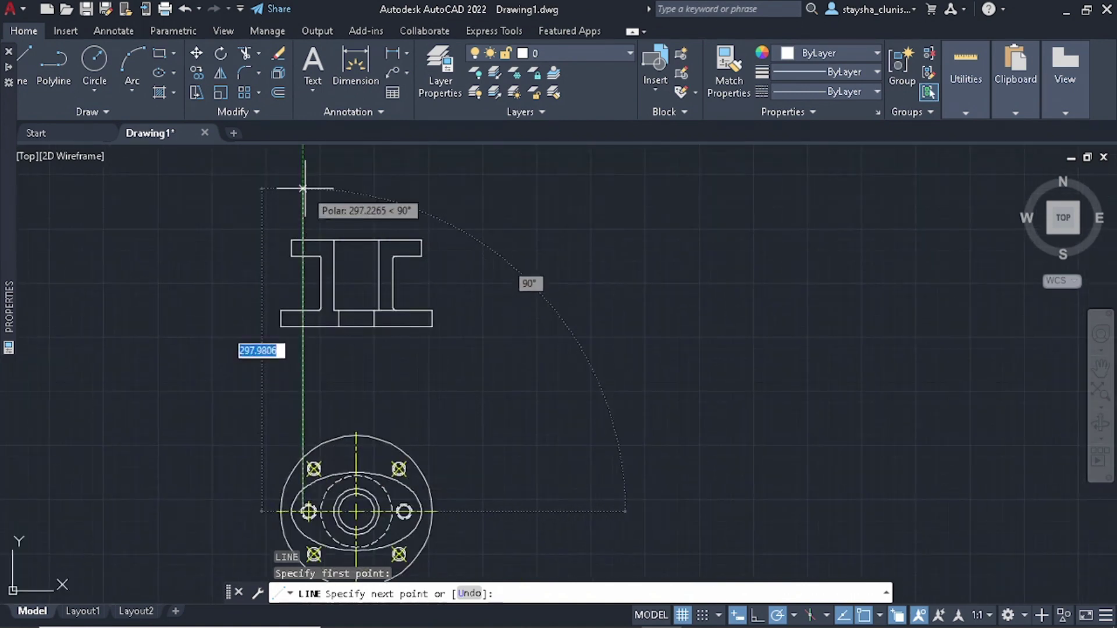
{"action": "key", "text": "Escape"}
- Copy that projection line across to the stud hole's edge
{"action": "left_click", "coordinate": [328, 200]}
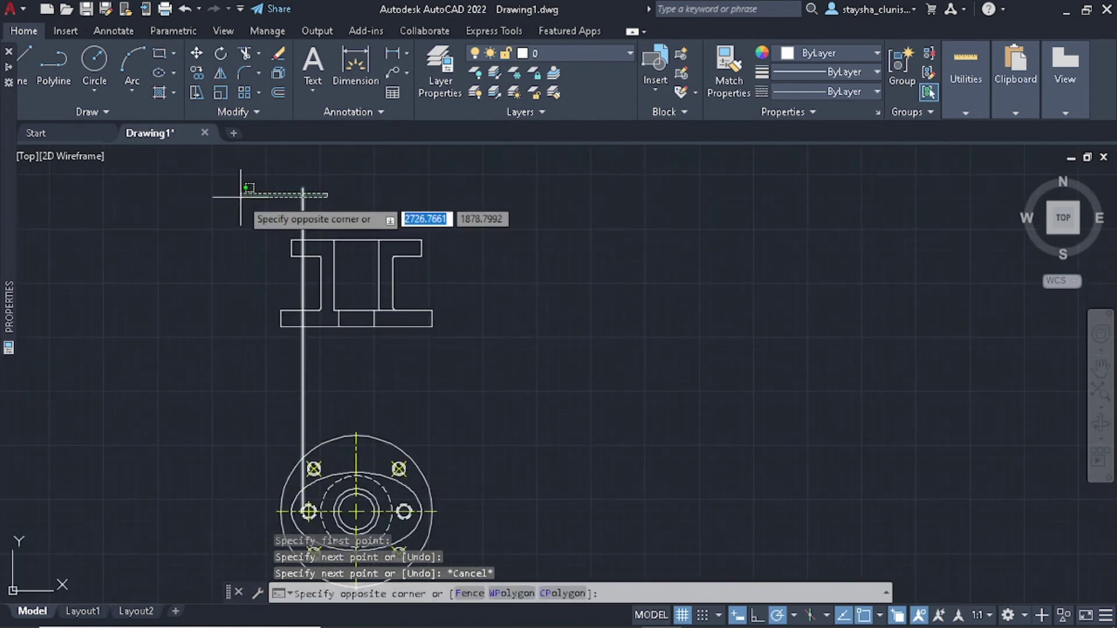
{"action": "left_click", "coordinate": [240, 197]}
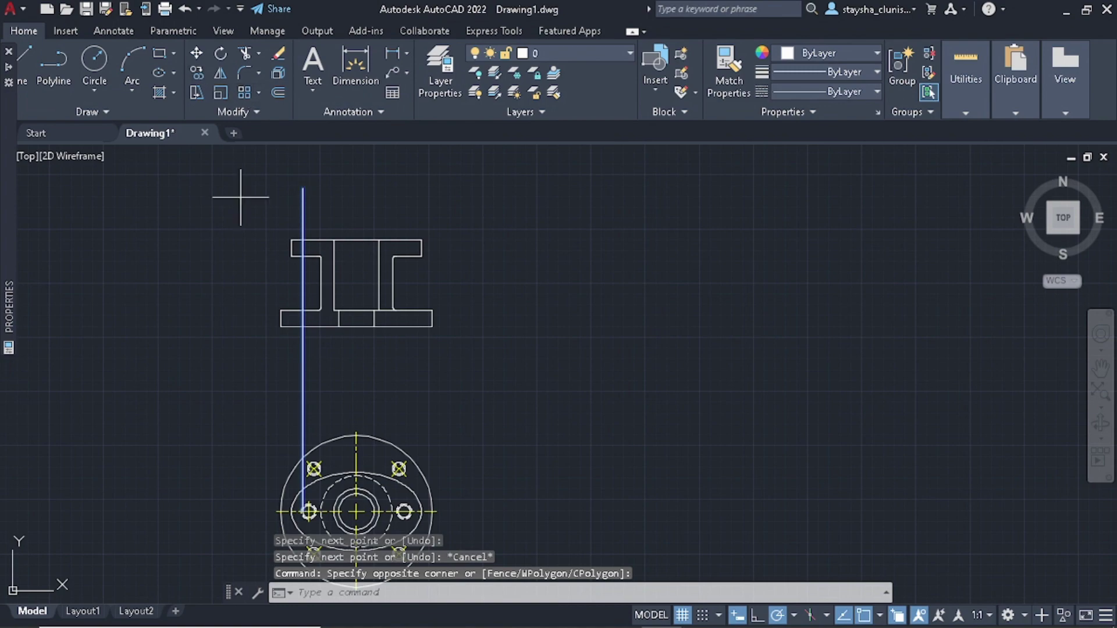
{"action": "type", "text": "co"}
{"action": "key", "text": "space"}
{"action": "scroll", "coordinate": [387, 337], "scroll_direction": "up", "scroll_amount": 4}
{"action": "scroll", "coordinate": [262, 250], "scroll_direction": "up", "scroll_amount": 4}
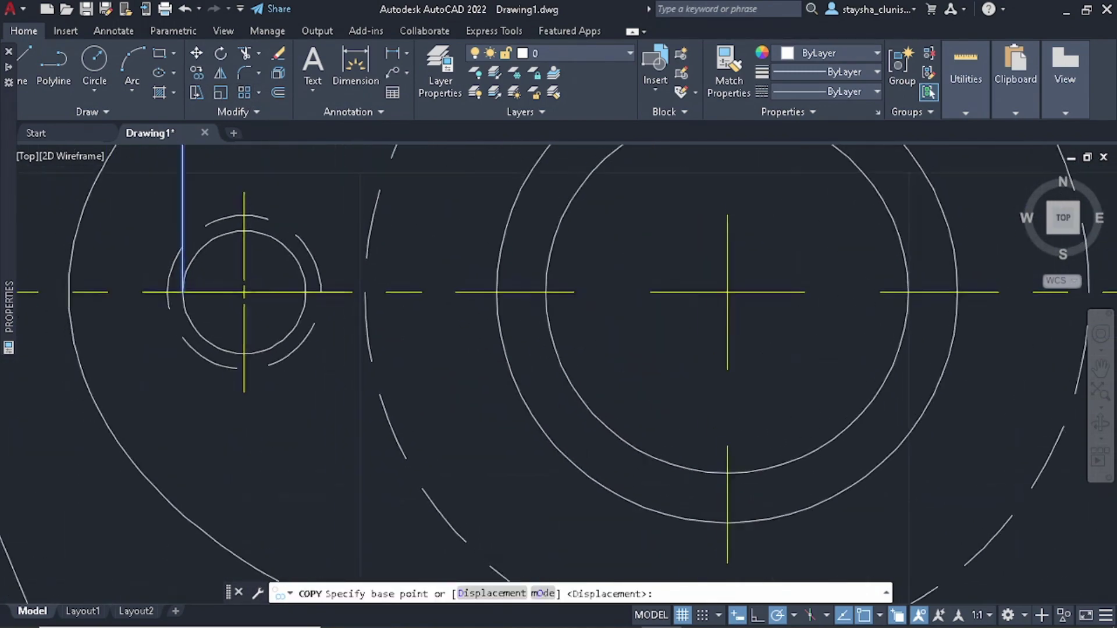
{"action": "left_click", "coordinate": [177, 291]}
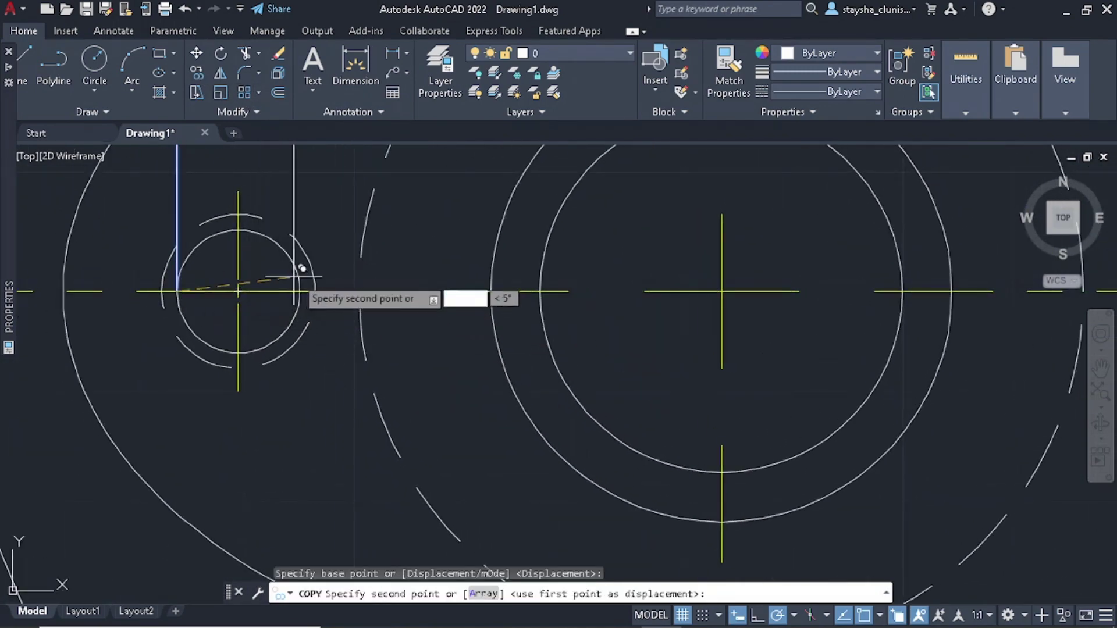
{"action": "left_click", "coordinate": [299, 290]}
{"action": "scroll", "coordinate": [413, 337], "scroll_direction": "down", "scroll_amount": 4}
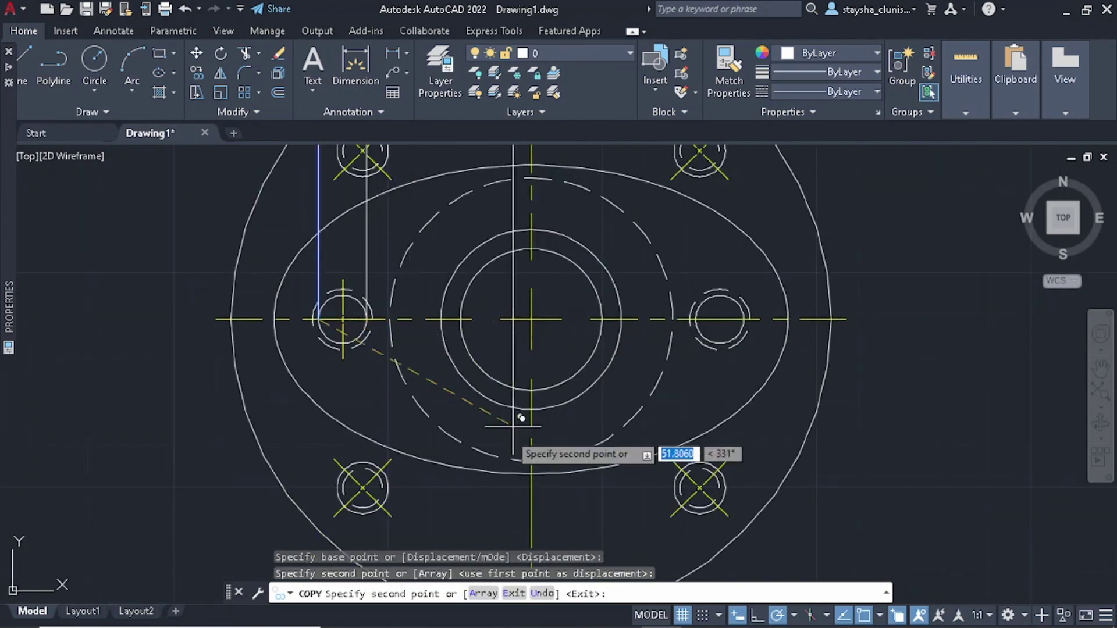
{"action": "scroll", "coordinate": [466, 422], "scroll_direction": "down", "scroll_amount": 3}
{"action": "middle_click_drag", "start_coordinate": [436, 386], "coordinate": [446, 494]}
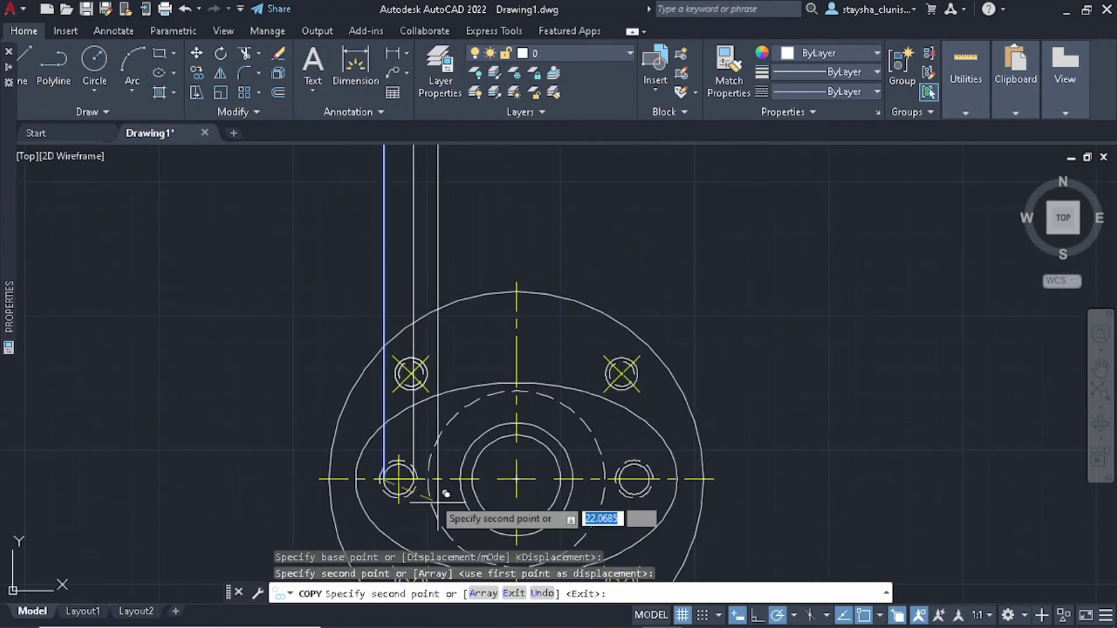
{"action": "key", "text": "Escape"}
{"action": "scroll", "coordinate": [524, 208], "scroll_direction": "down", "scroll_amount": 2}
{"action": "scroll", "coordinate": [466, 356], "scroll_direction": "up", "scroll_amount": 3}
{"action": "scroll", "coordinate": [442, 291], "scroll_direction": "down", "scroll_amount": 2}
{"action": "scroll", "coordinate": [441, 299], "scroll_direction": "up", "scroll_amount": 2}
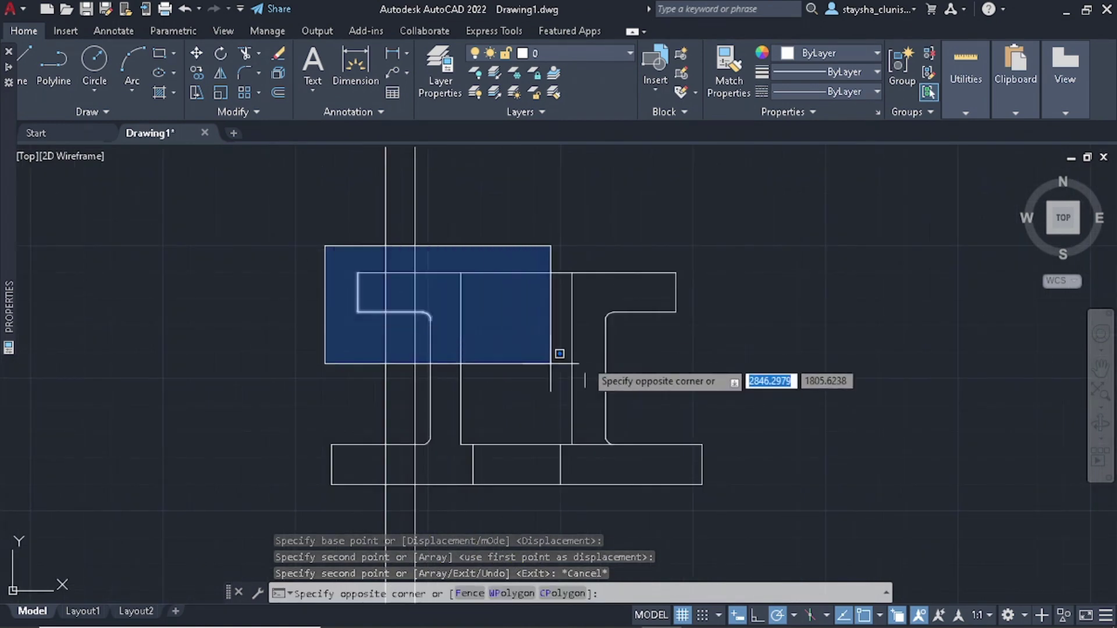
- Trim the stud-hole projection lines back to the top flange outline
{"action": "left_click", "coordinate": [769, 340]}
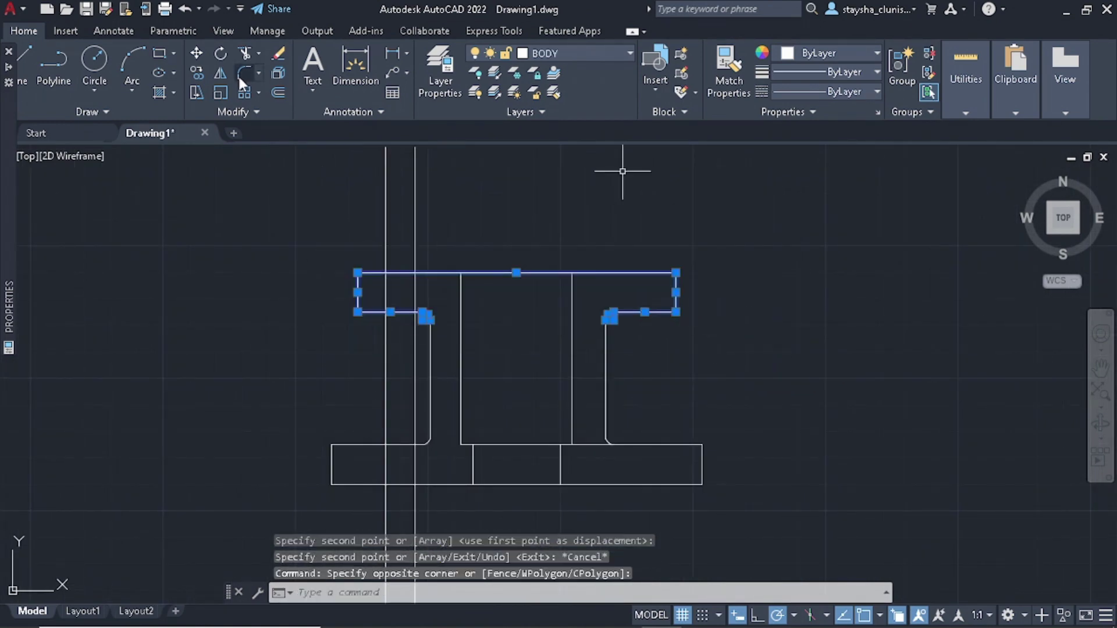
{"action": "left_click", "coordinate": [244, 53]}
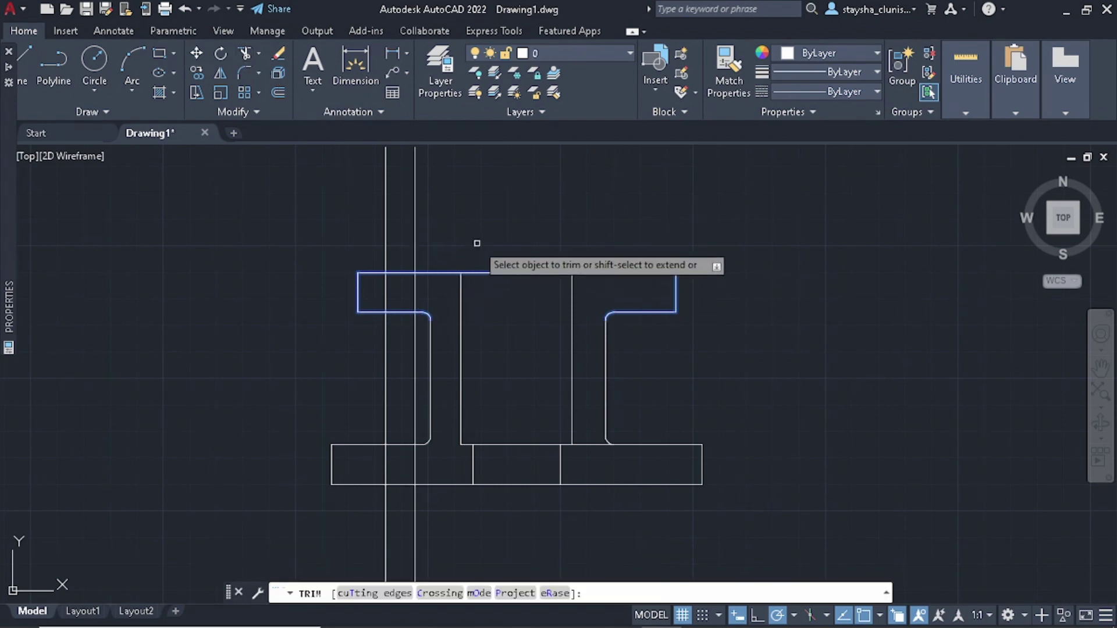
{"action": "left_click", "coordinate": [297, 240]}
{"action": "left_click", "coordinate": [409, 221]}
{"action": "key", "text": "Return"}
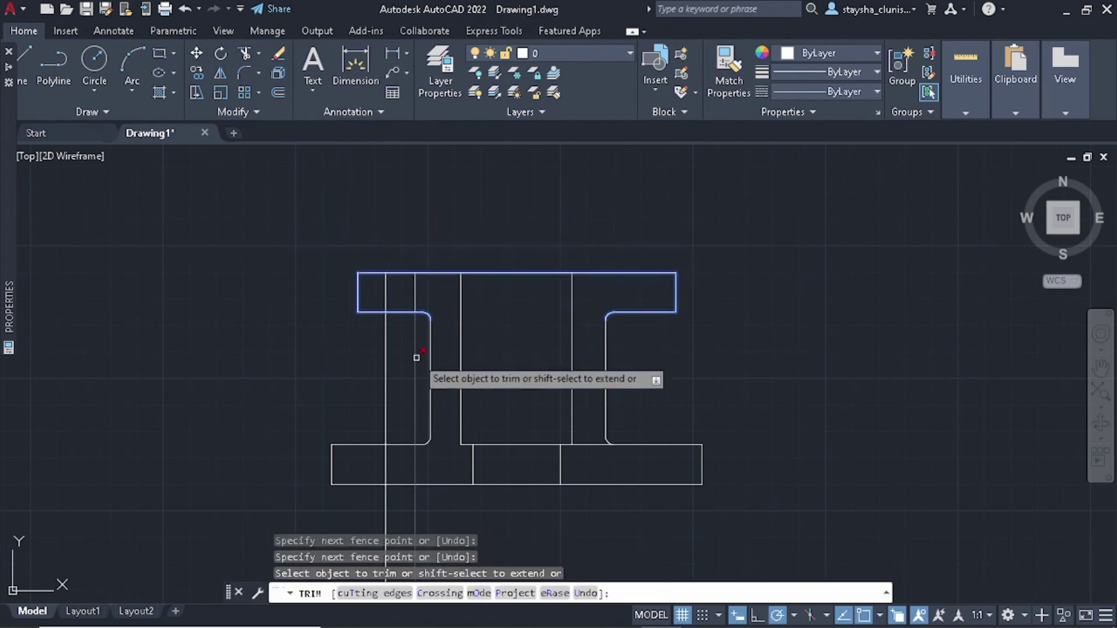
{"action": "left_click", "coordinate": [415, 356]}
{"action": "left_click", "coordinate": [395, 361]}
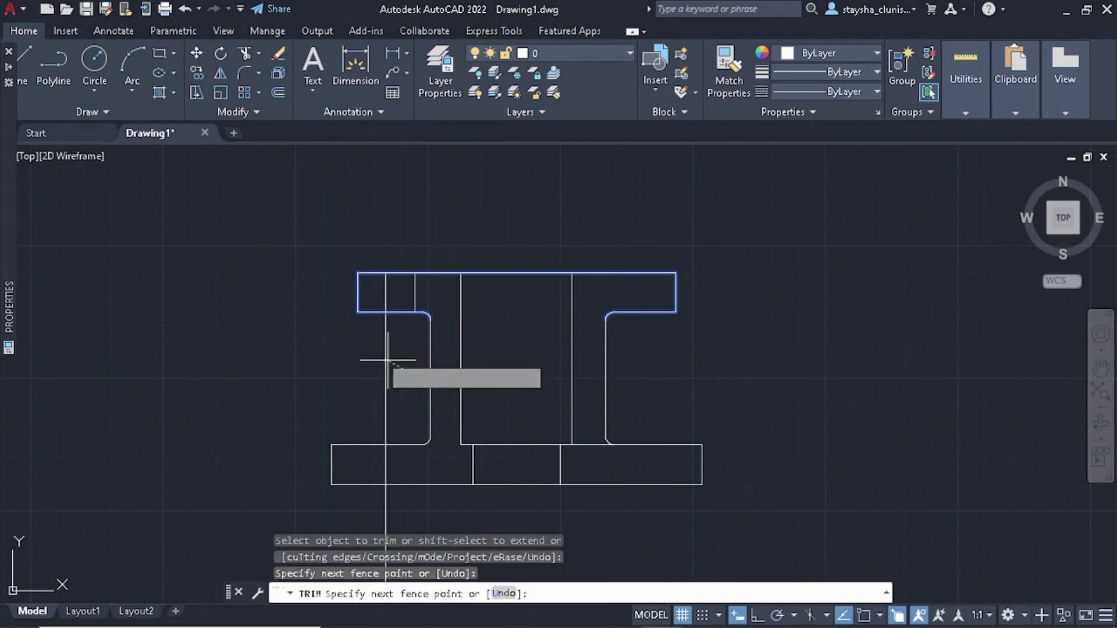
{"action": "left_click", "coordinate": [358, 347]}
{"action": "key", "text": "Return"}
{"action": "key", "text": "Escape"}
- Offset the two stud-hole projection lines 1.4 inward
{"action": "scroll", "coordinate": [440, 300], "scroll_direction": "up", "scroll_amount": 2}
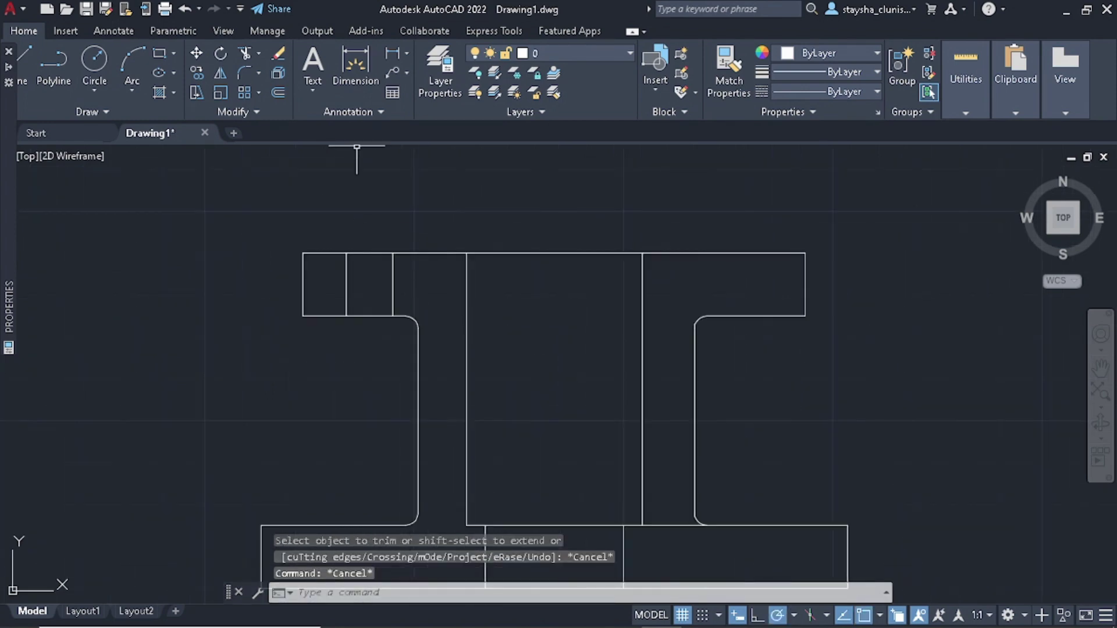
{"action": "left_click", "coordinate": [278, 92]}
{"action": "type", "text": "1"}
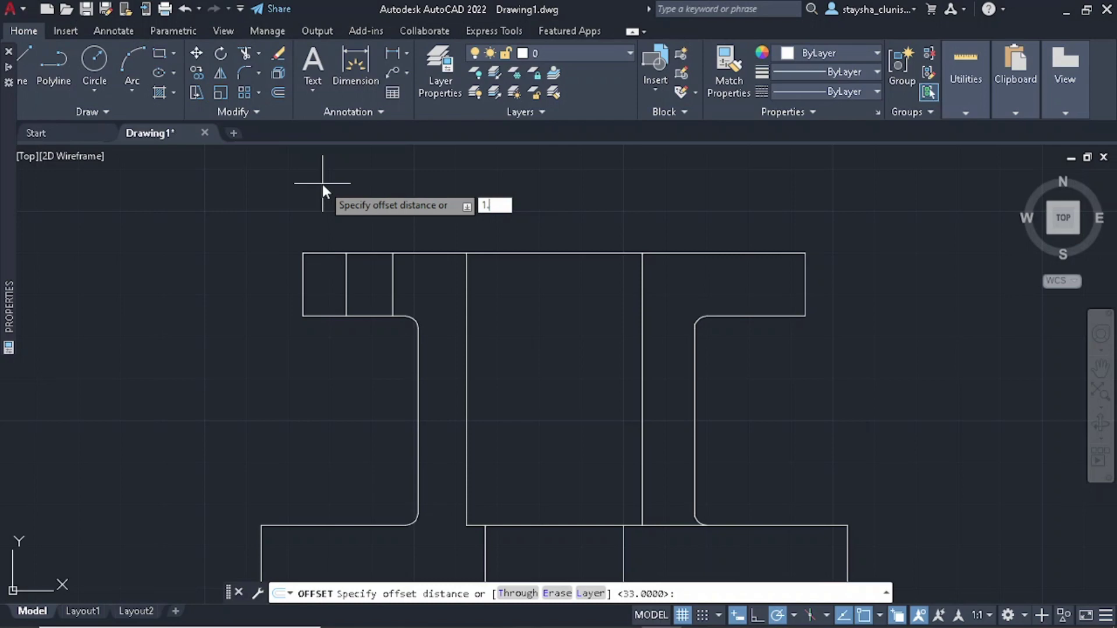
{"action": "type", "text": "4"}
{"action": "key", "text": "Return"}
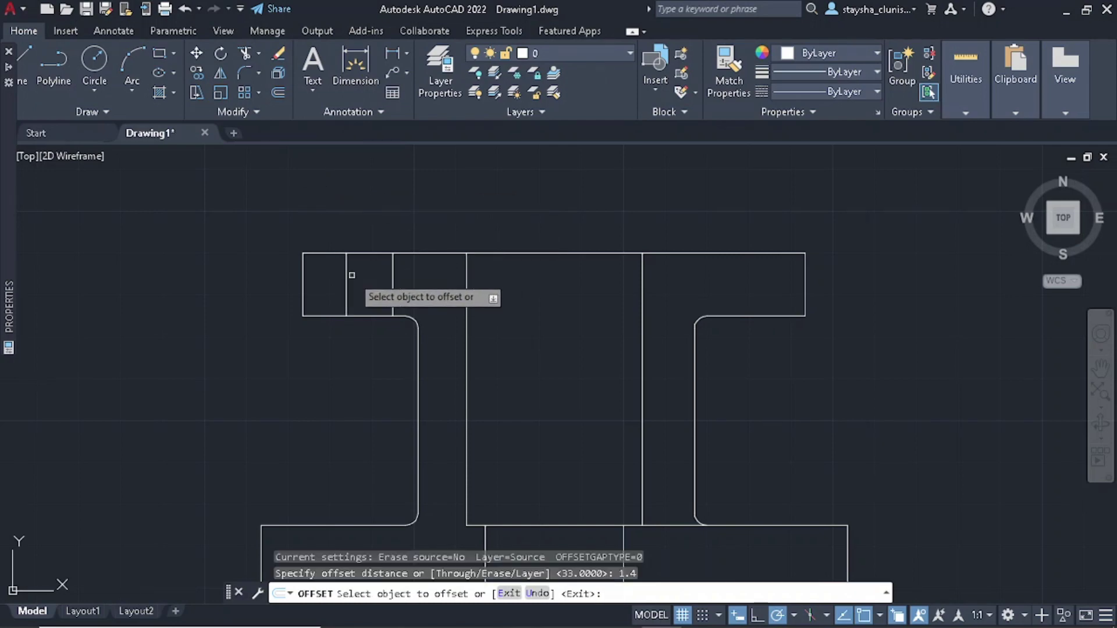
{"action": "left_click", "coordinate": [348, 276]}
{"action": "left_click", "coordinate": [392, 285]}
{"action": "left_click", "coordinate": [375, 300]}
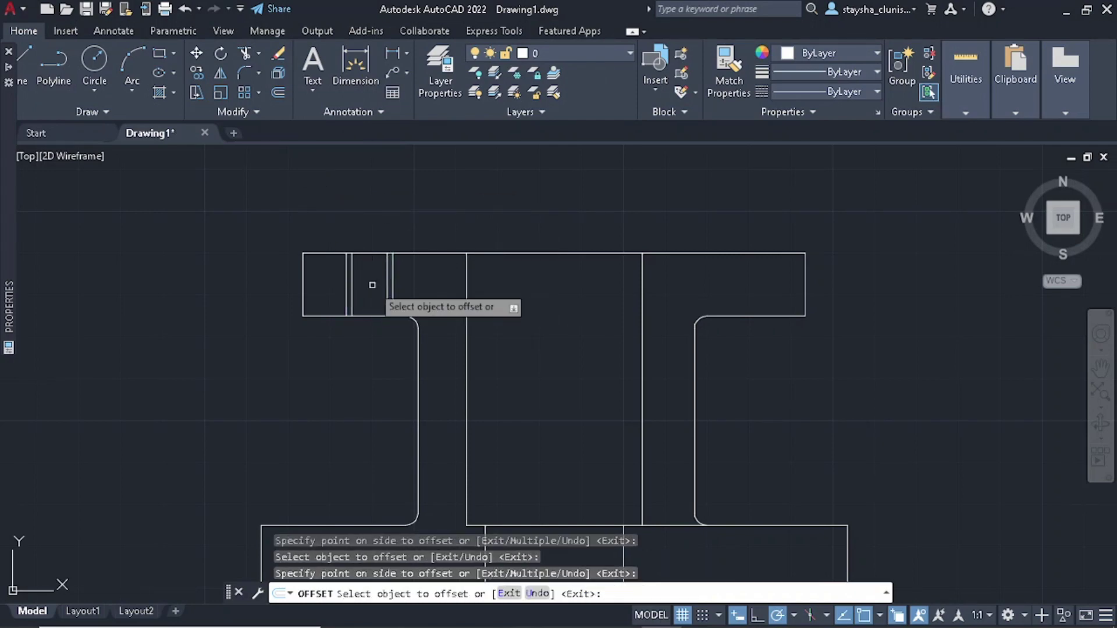
{"action": "key", "text": "Escape"}
{"action": "key", "text": "Escape"}
- Set the two vertical stud-hole lines to the HIDDEN linetype
{"action": "left_click", "coordinate": [346, 235]}
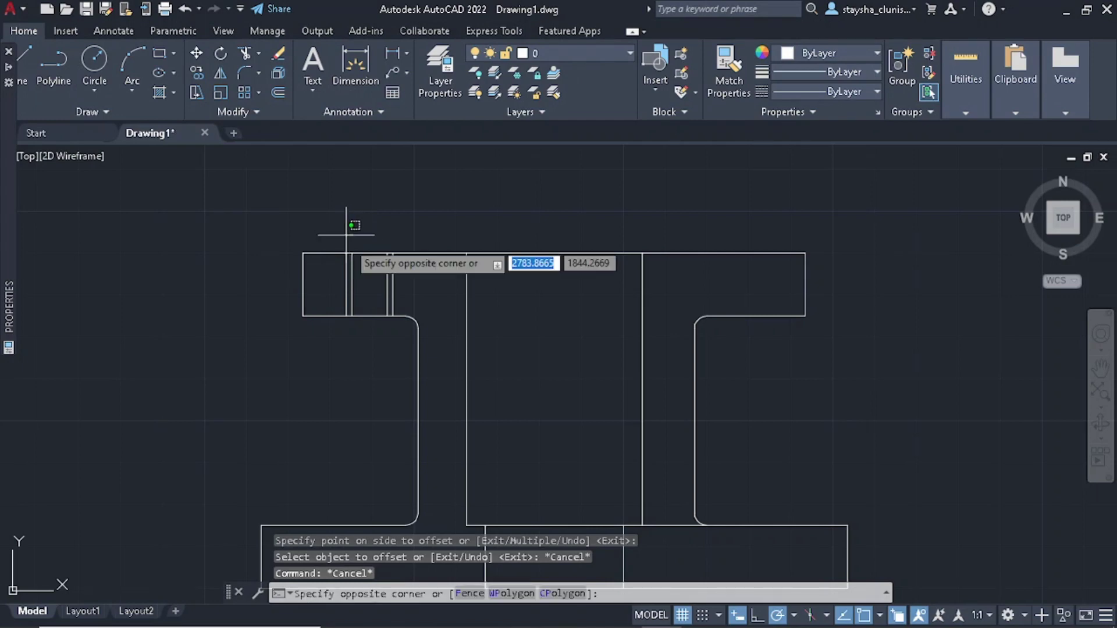
{"action": "left_click", "coordinate": [388, 321]}
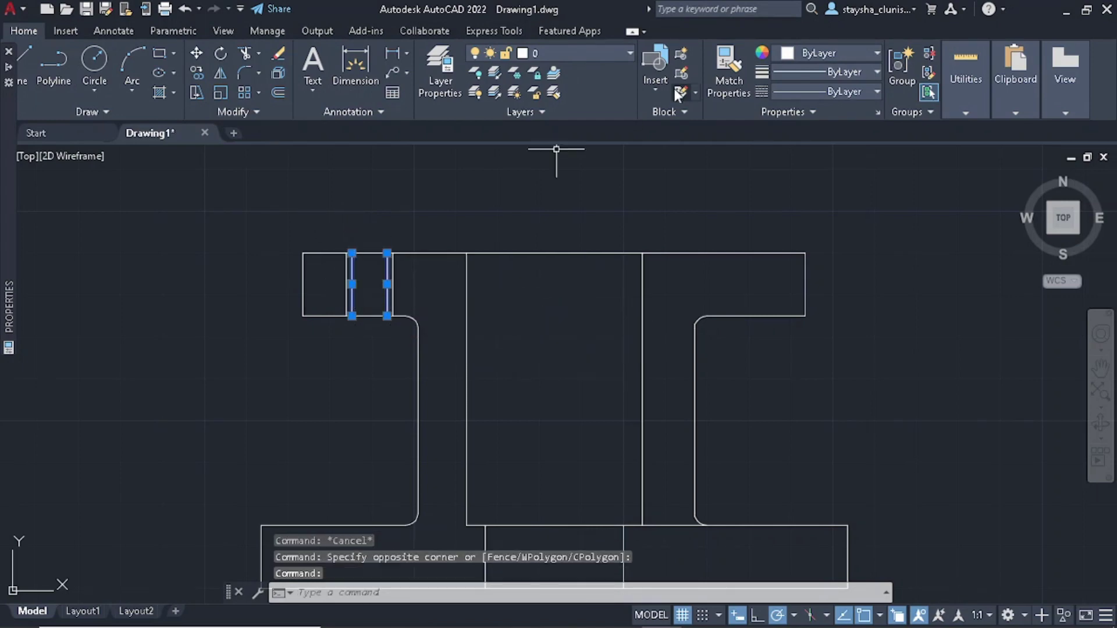
{"action": "left_click", "coordinate": [786, 92]}
{"action": "left_click", "coordinate": [830, 193]}
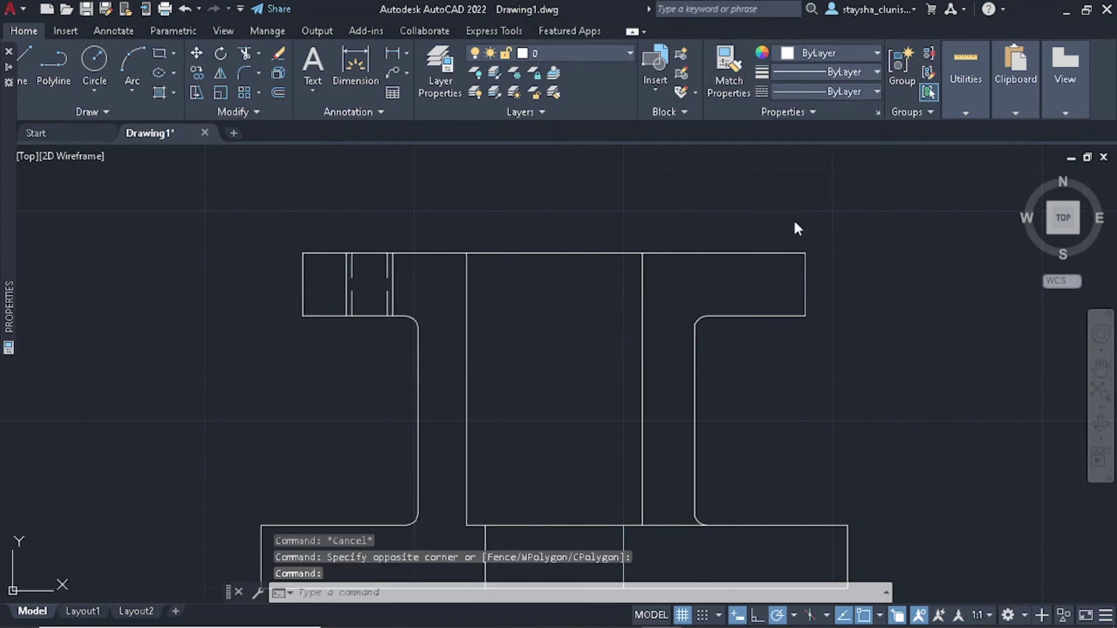
{"action": "key", "text": "Escape"}
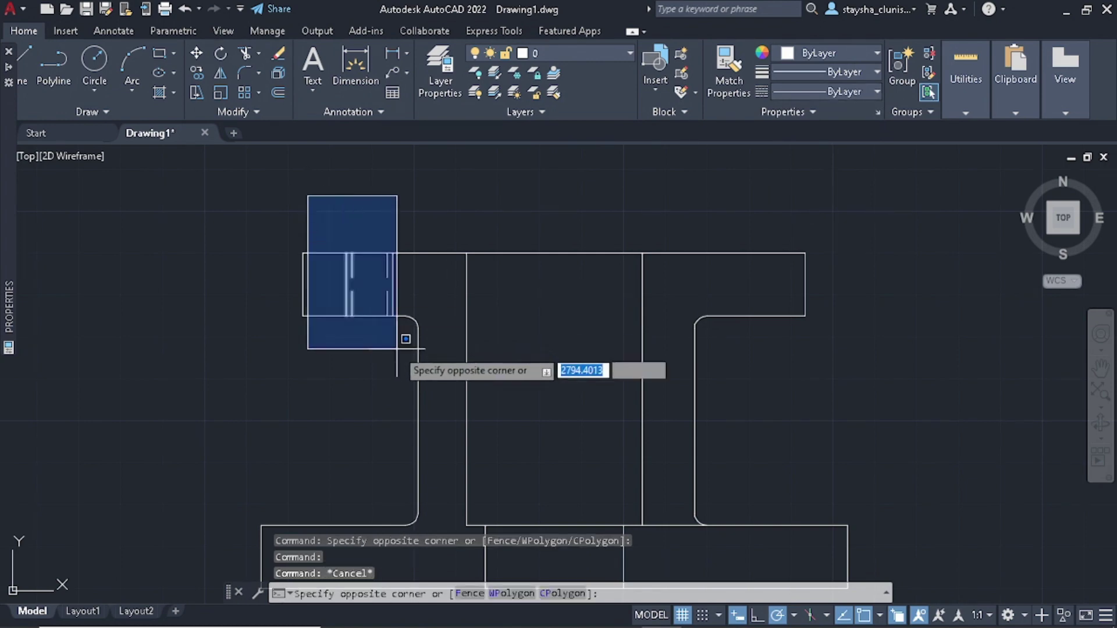
{"action": "key", "text": "Escape"}
{"action": "type", "text": "CENTE"}
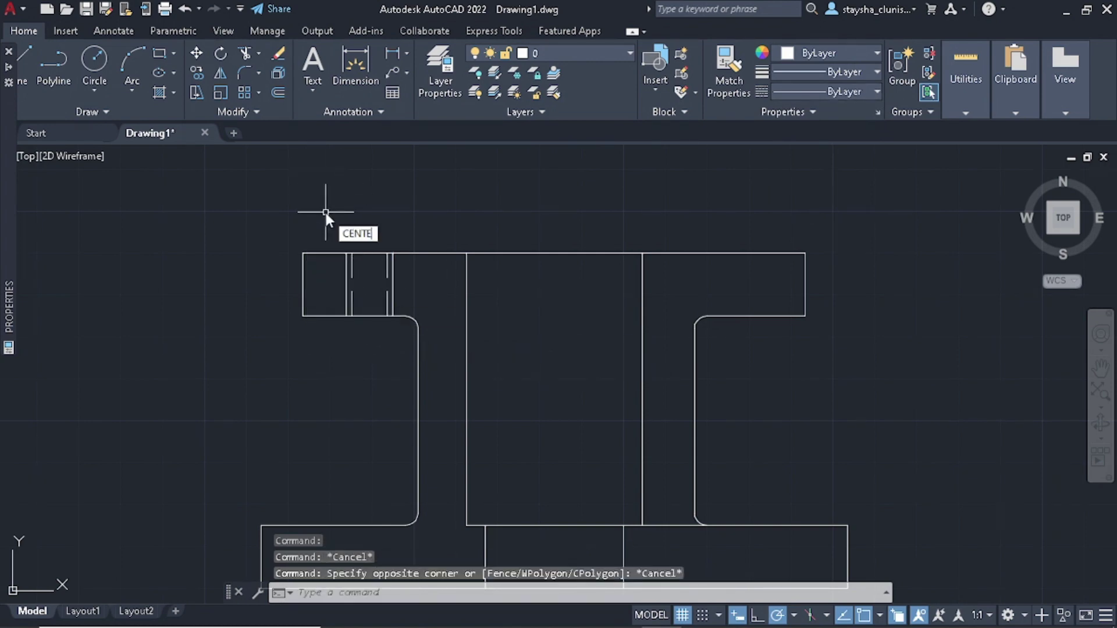
- Create a centerline between the two hidden stud-hole lines
{"action": "type", "text": "RLINE"}
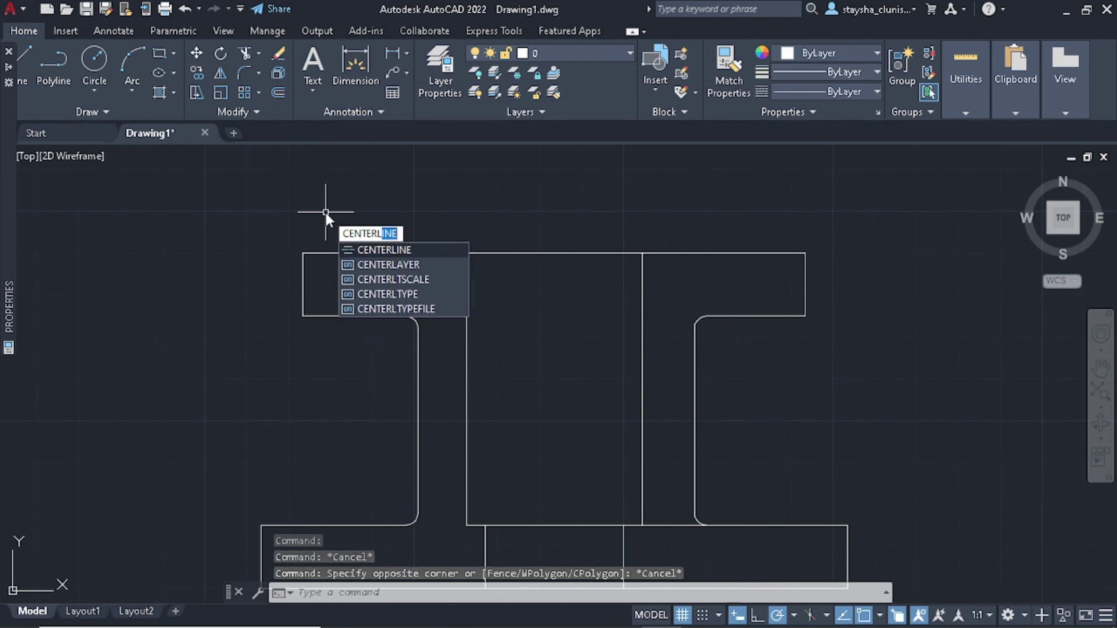
{"action": "key", "text": "Return"}
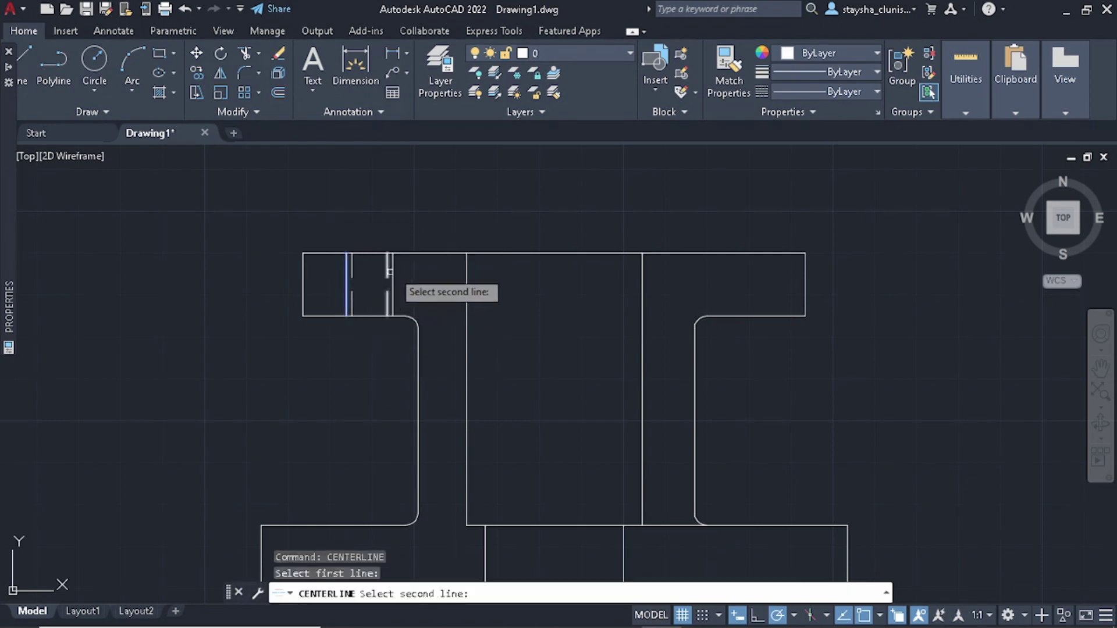
{"action": "left_click", "coordinate": [393, 272]}
{"action": "key", "text": "Escape"}
{"action": "key", "text": "Escape"}
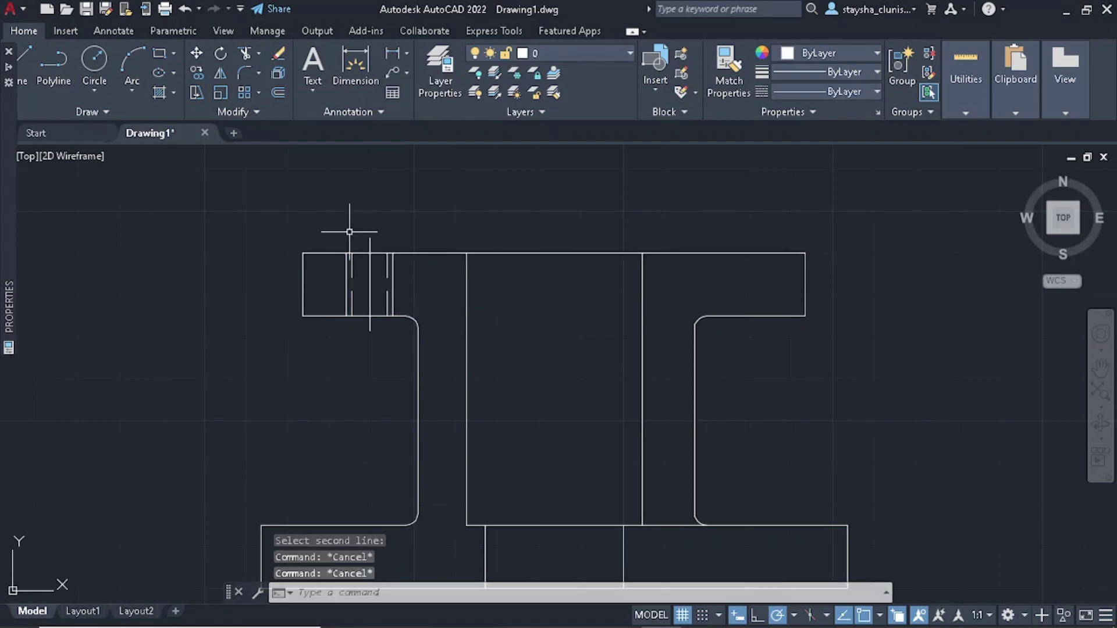
{"action": "key", "text": "Escape"}
- Move the new centerline onto the yellow DIM layer, then select the whole front view
{"action": "left_click", "coordinate": [329, 236]}
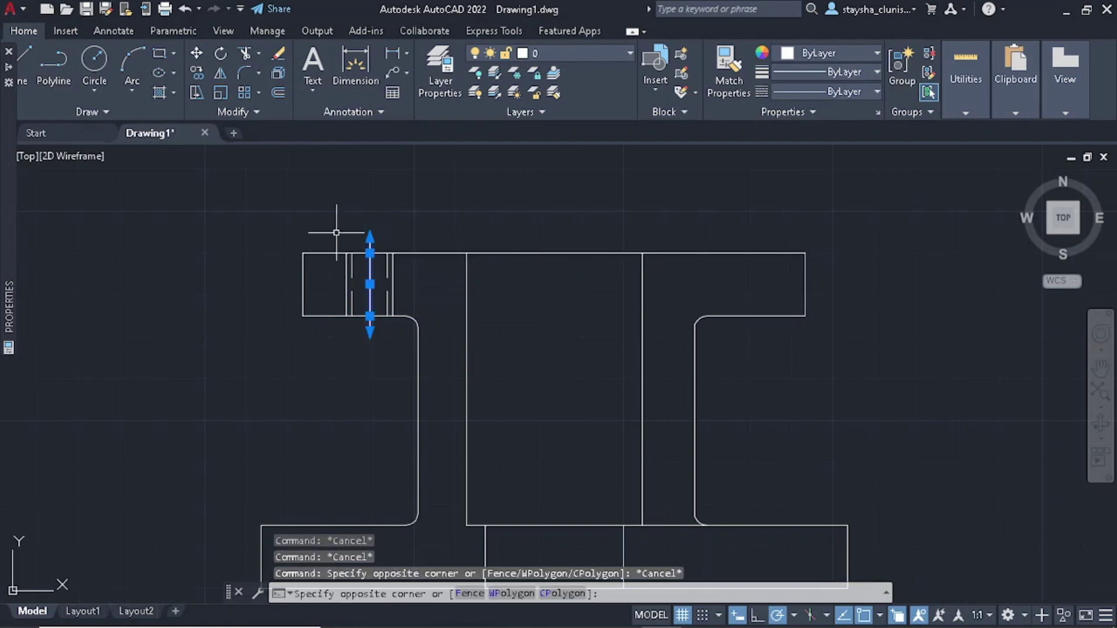
{"action": "left_click", "coordinate": [569, 54]}
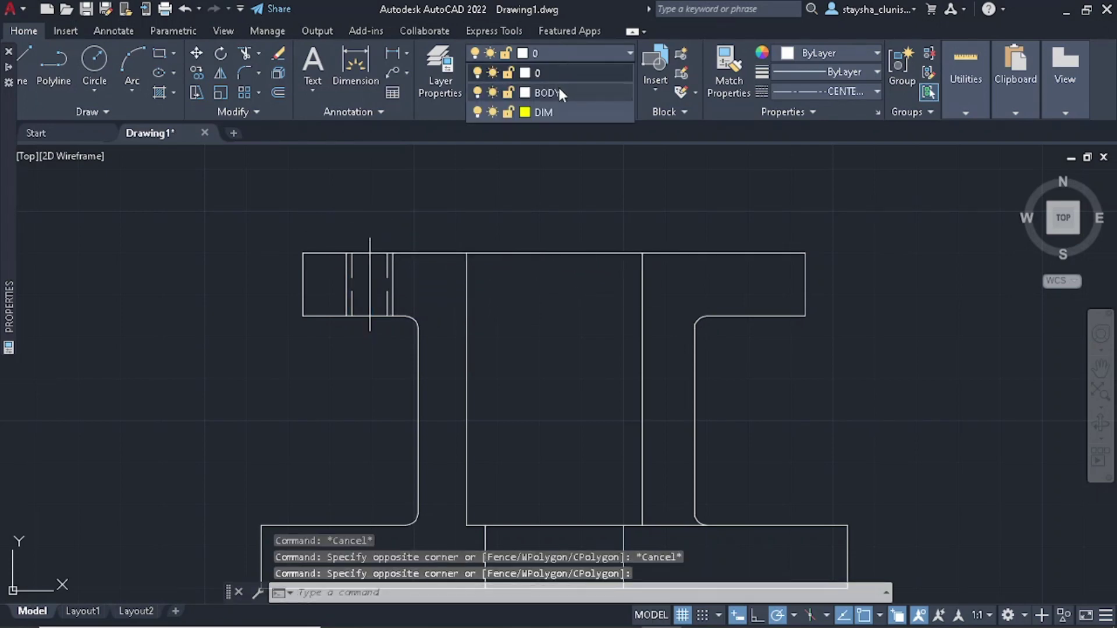
{"action": "left_click", "coordinate": [562, 110]}
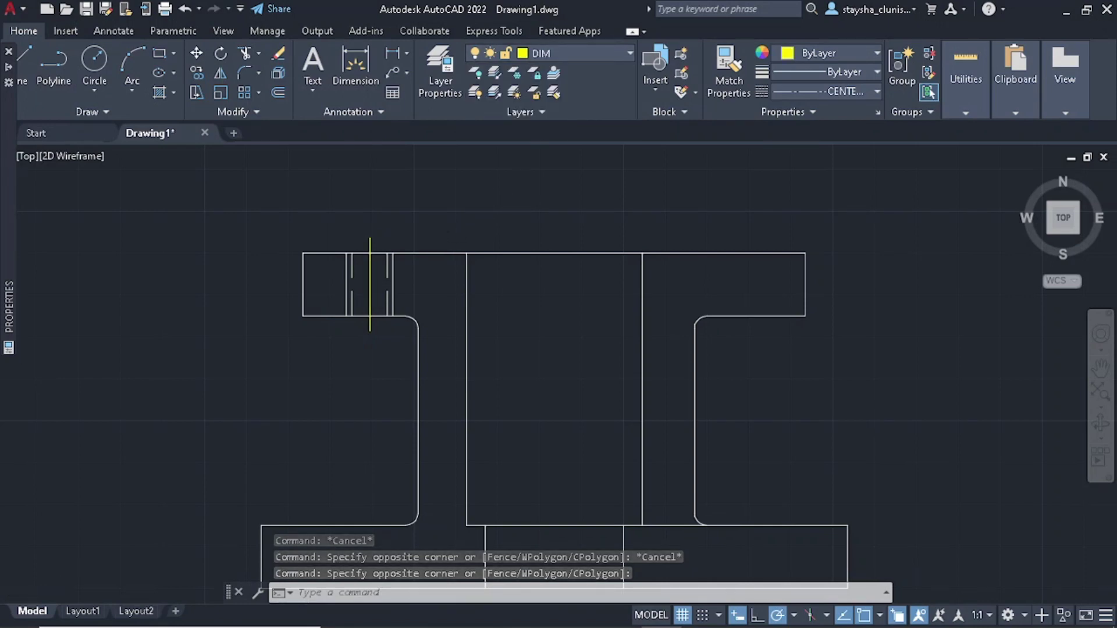
{"action": "key", "text": "Escape"}
{"action": "scroll", "coordinate": [468, 193], "scroll_direction": "down", "scroll_amount": 2}
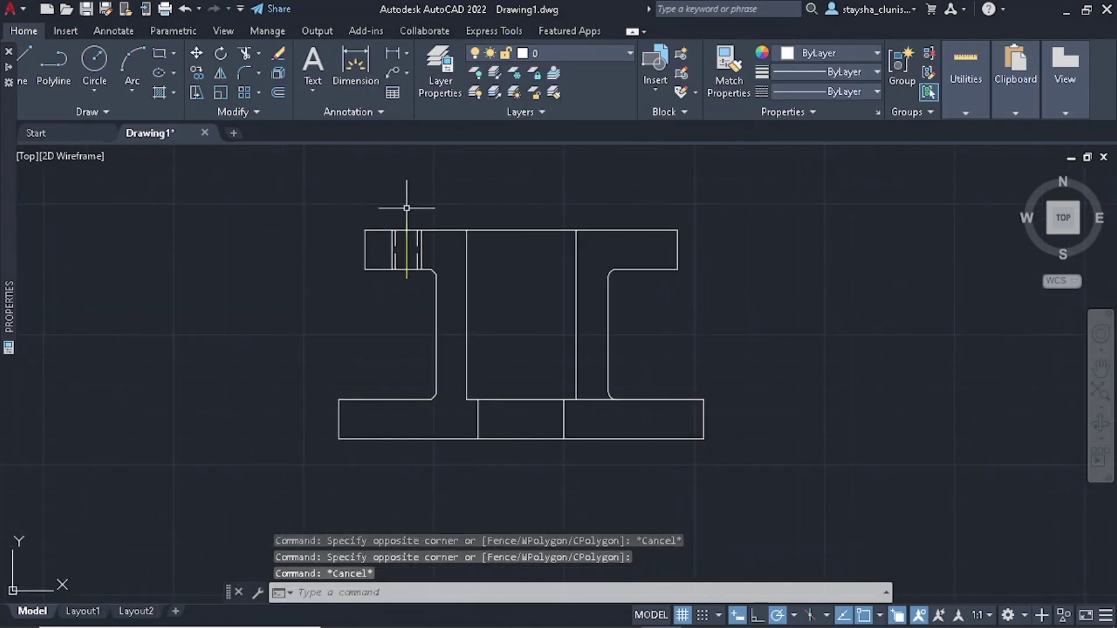
{"action": "left_click", "coordinate": [326, 198]}
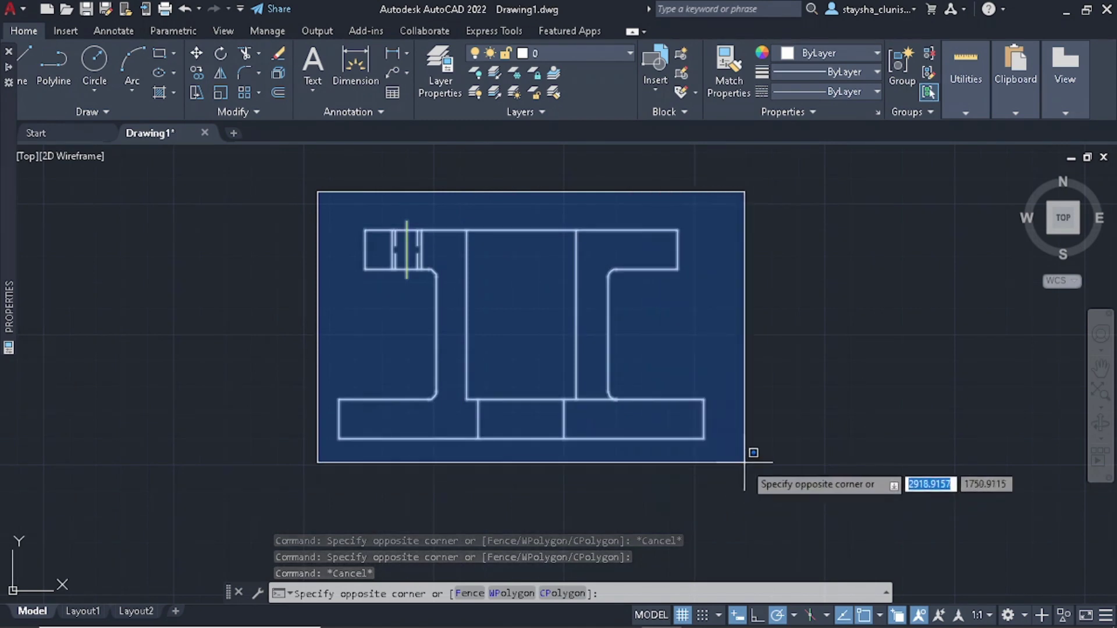
{"action": "left_click", "coordinate": [756, 463]}
{"action": "scroll", "coordinate": [488, 247], "scroll_direction": "up", "scroll_amount": 4}
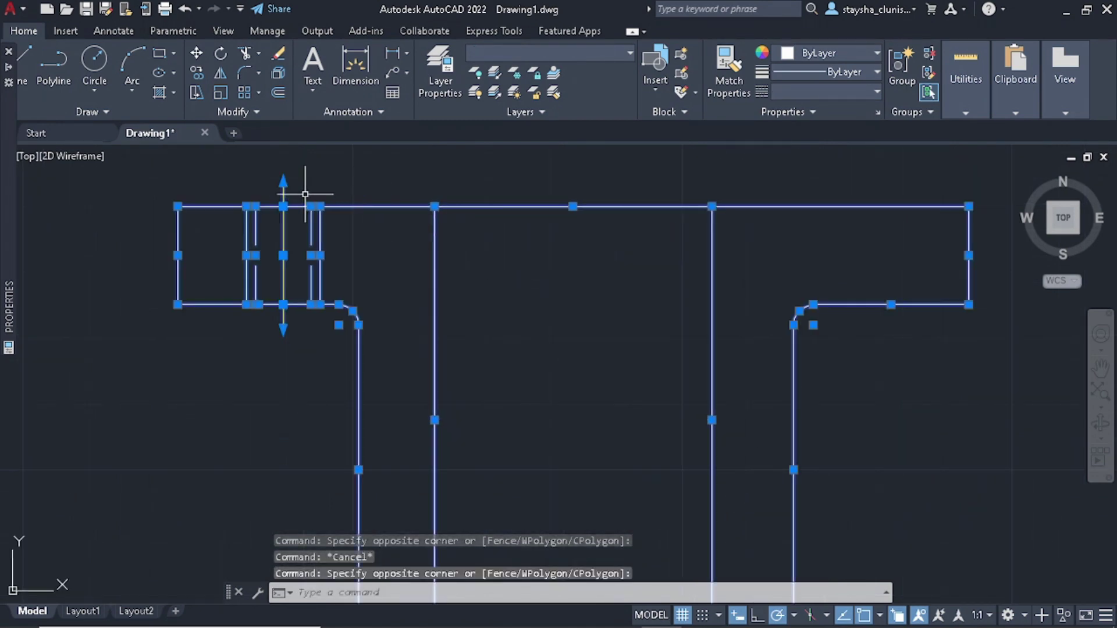
- Put the selected front-view outlines on the BODY layer
{"action": "scroll", "coordinate": [297, 197], "scroll_direction": "down", "scroll_amount": 4}
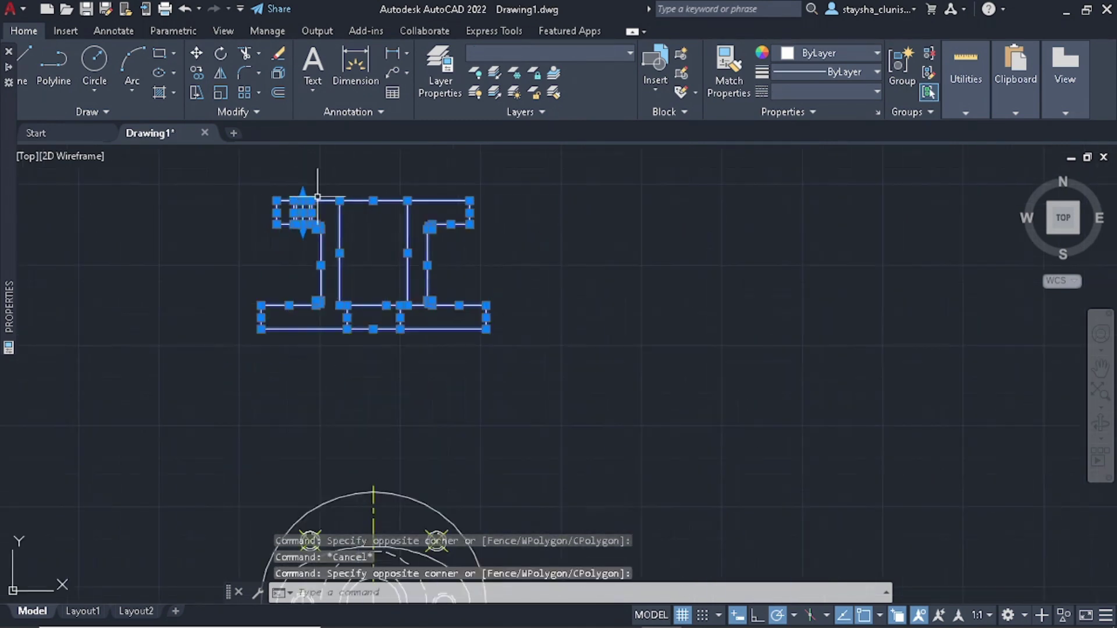
{"action": "left_click", "coordinate": [605, 53]}
{"action": "key", "text": "Escape"}
{"action": "left_click", "coordinate": [575, 93]}
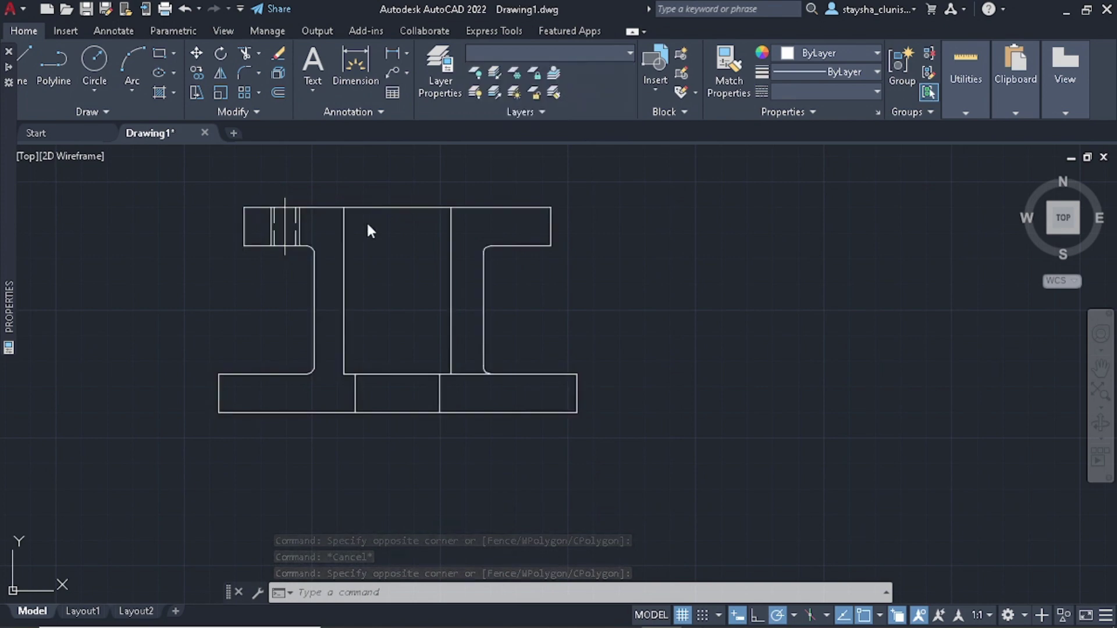
{"action": "key", "text": "Escape"}
- Move the flange centerline back onto the DIM layer
{"action": "left_click", "coordinate": [292, 188]}
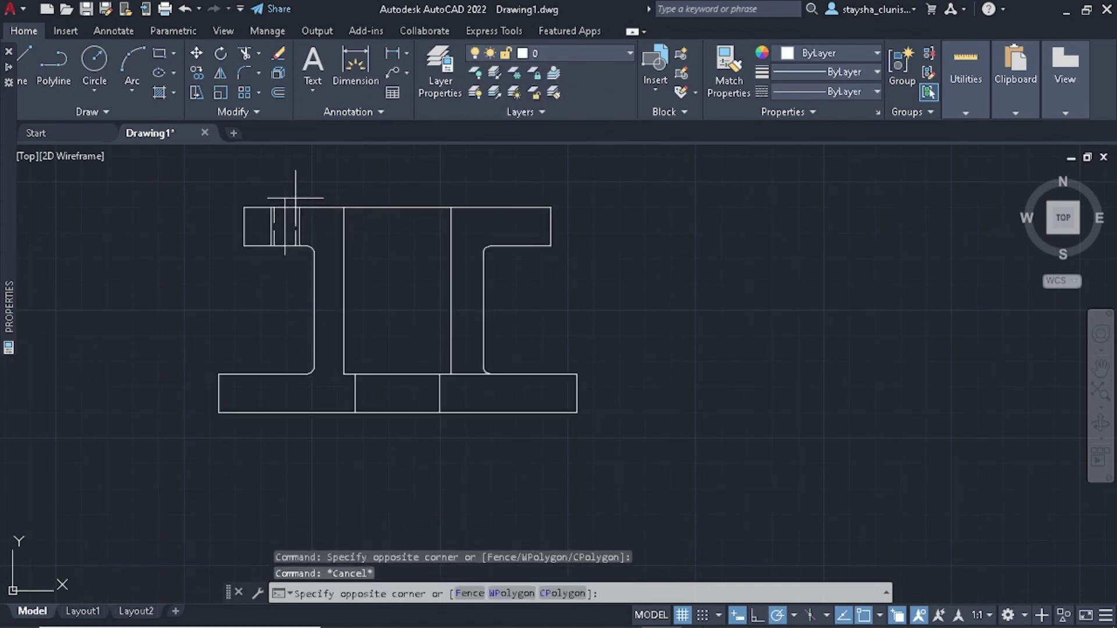
{"action": "left_click", "coordinate": [250, 197]}
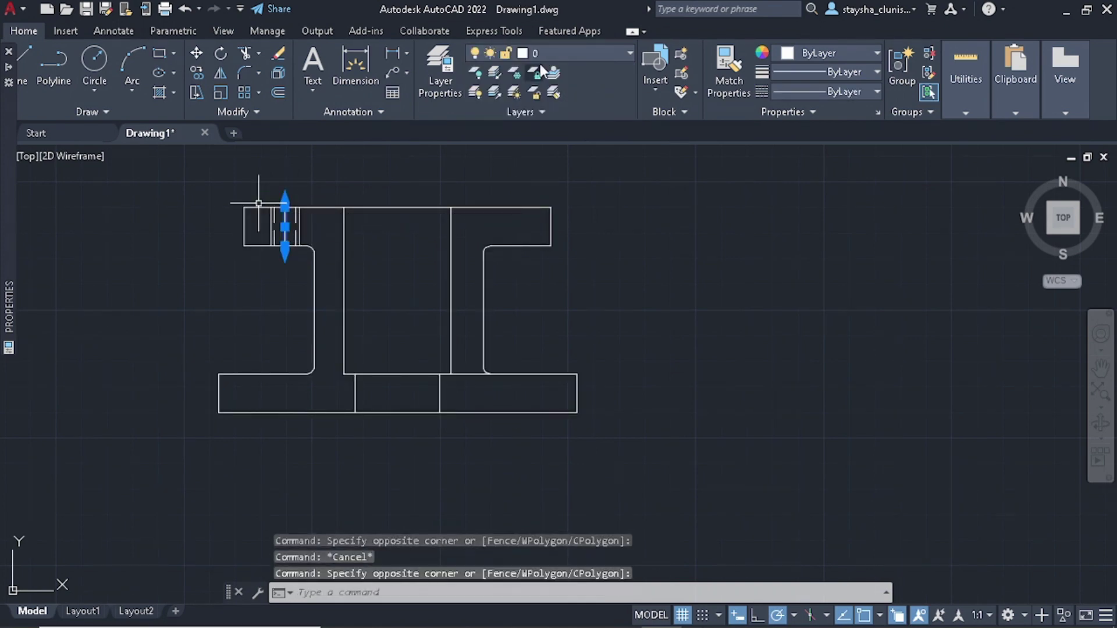
{"action": "left_click", "coordinate": [574, 53]}
{"action": "left_click", "coordinate": [543, 112]}
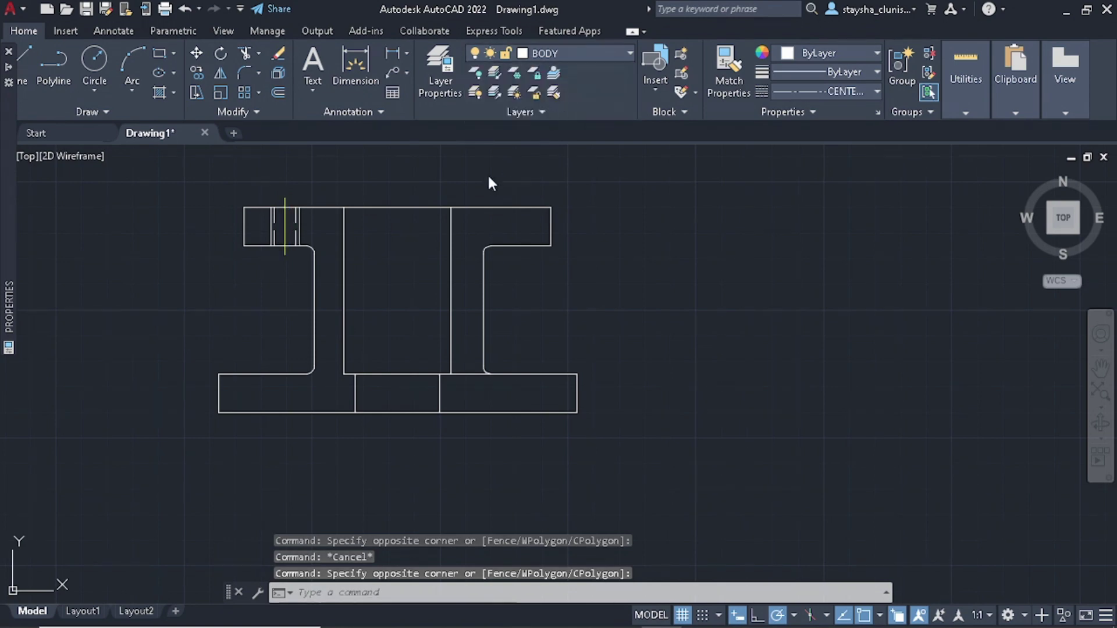
{"action": "key", "text": "Escape"}
- Select the left stud-hole lines together with their centerline
{"action": "left_click", "coordinate": [220, 157]}
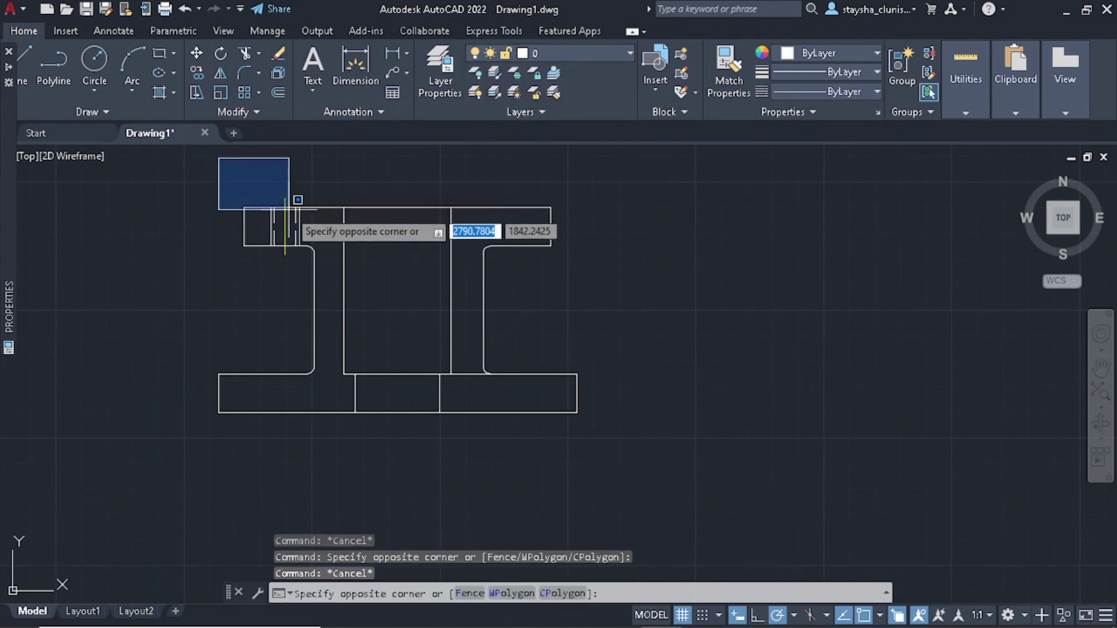
{"action": "key", "text": "Escape"}
{"action": "left_click", "coordinate": [268, 172]}
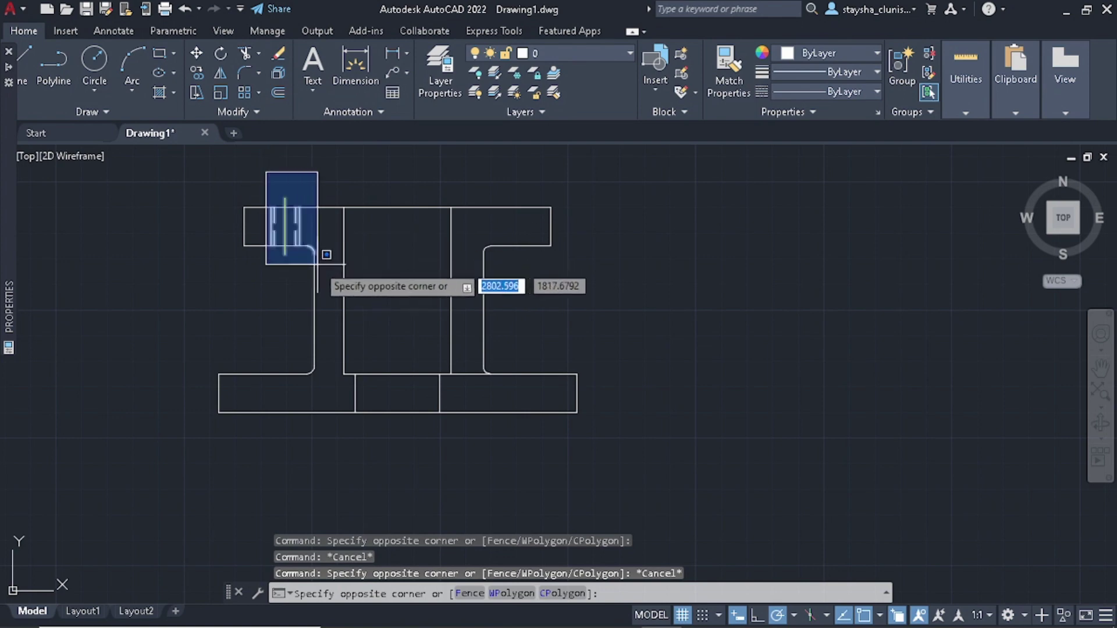
{"action": "left_click", "coordinate": [328, 273]}
{"action": "key", "text": "Escape"}
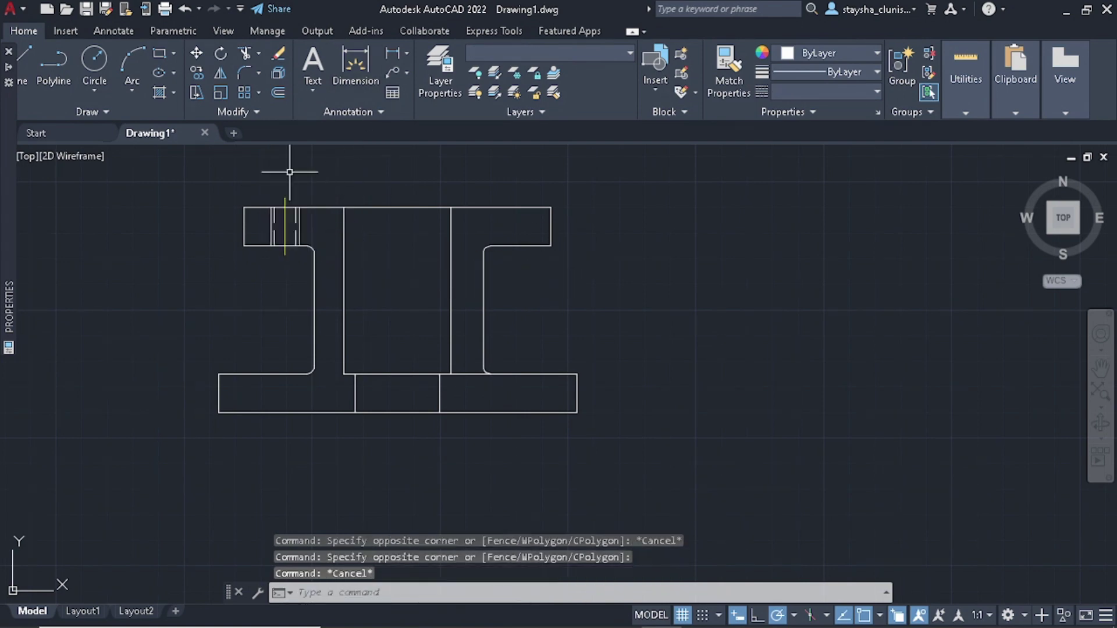
{"action": "left_click", "coordinate": [269, 185]}
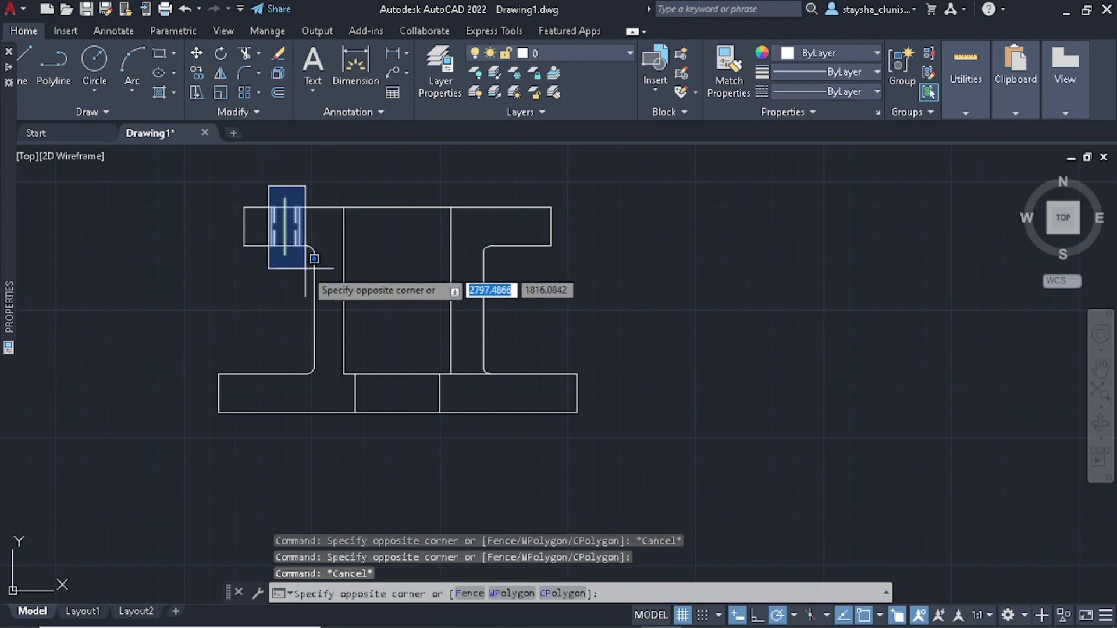
{"action": "left_click", "coordinate": [305, 269]}
- Mirror the stud-hole lines about the vertical midline onto the right flange, keeping the originals
{"action": "left_click", "coordinate": [221, 72]}
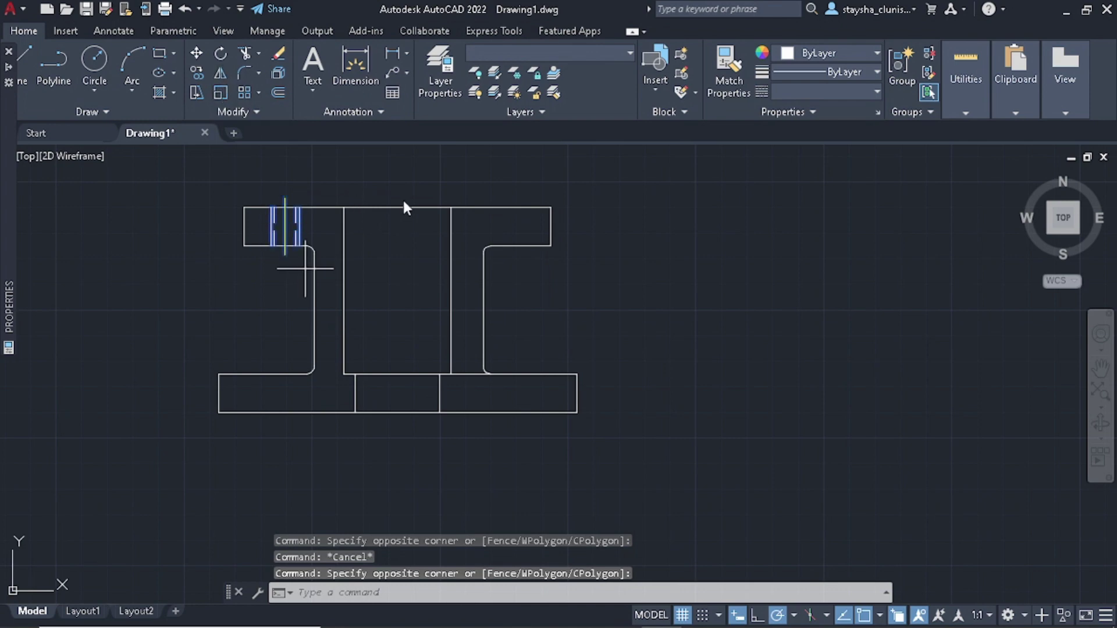
{"action": "left_click", "coordinate": [397, 207]}
{"action": "left_click", "coordinate": [399, 181]}
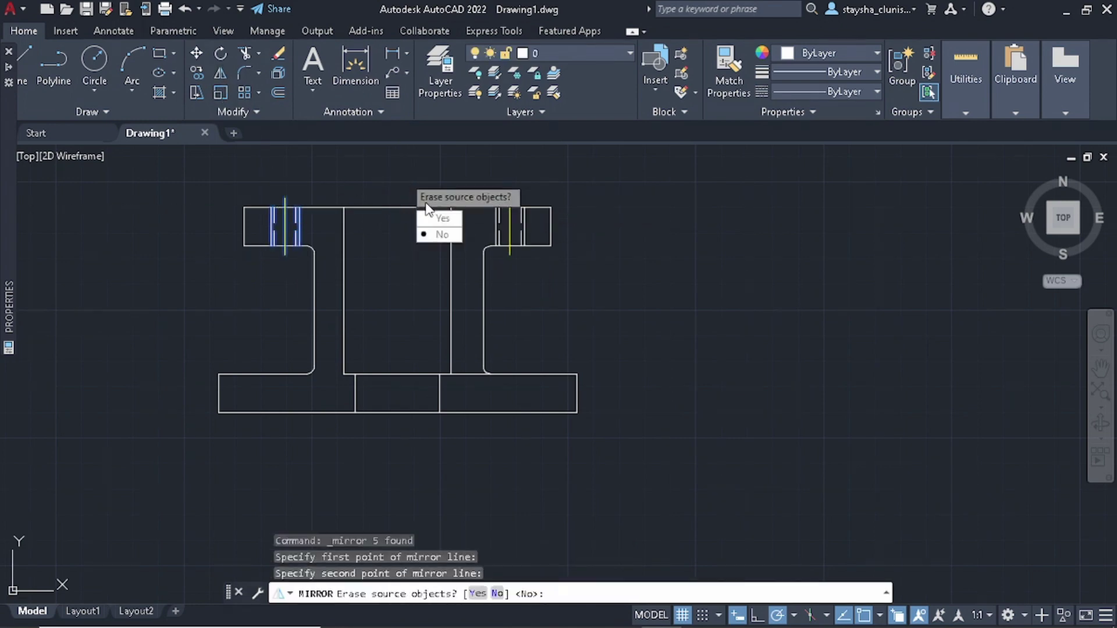
{"action": "key", "text": "Down"}
{"action": "key", "text": "Return"}
{"action": "scroll", "coordinate": [582, 229], "scroll_direction": "down", "scroll_amount": 3}
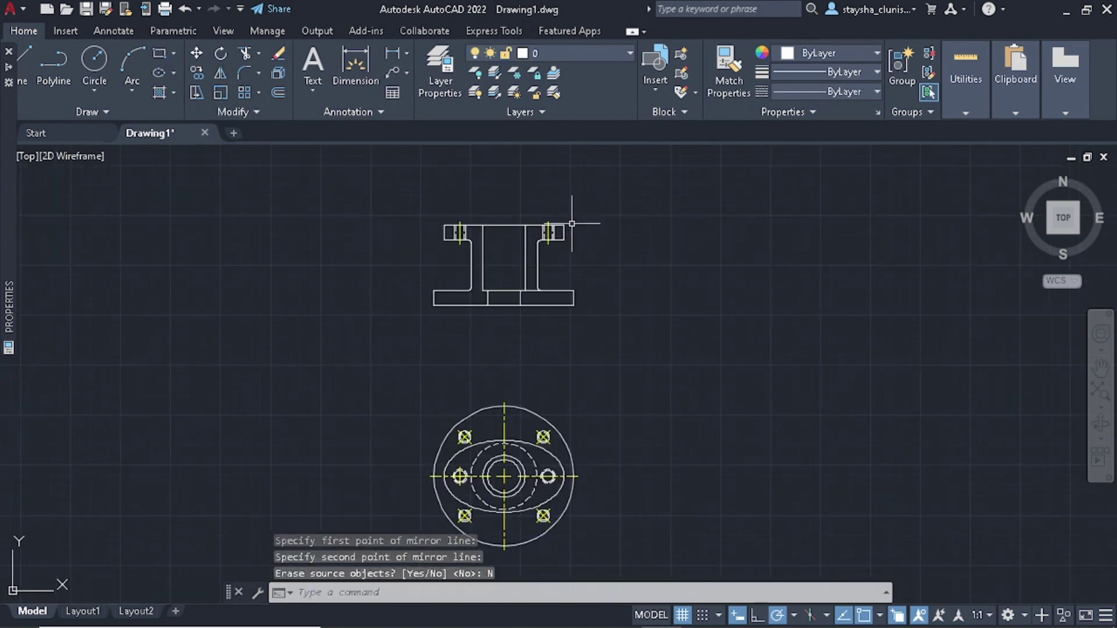
{"action": "scroll", "coordinate": [536, 308], "scroll_direction": "down", "scroll_amount": 2}
{"action": "scroll", "coordinate": [401, 382], "scroll_direction": "up", "scroll_amount": 5}
{"action": "middle_click_drag", "start_coordinate": [383, 357], "coordinate": [391, 364]}
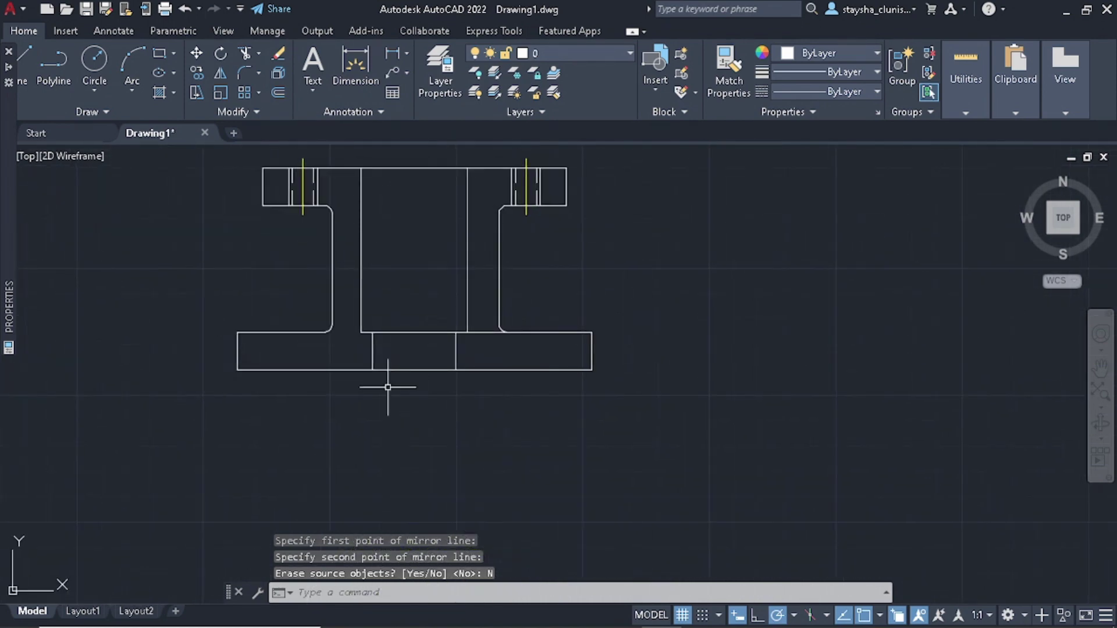
- Create a new HATCH layer with grey index colour 9 in the Layer Properties Manager
{"action": "left_click", "coordinate": [434, 72]}
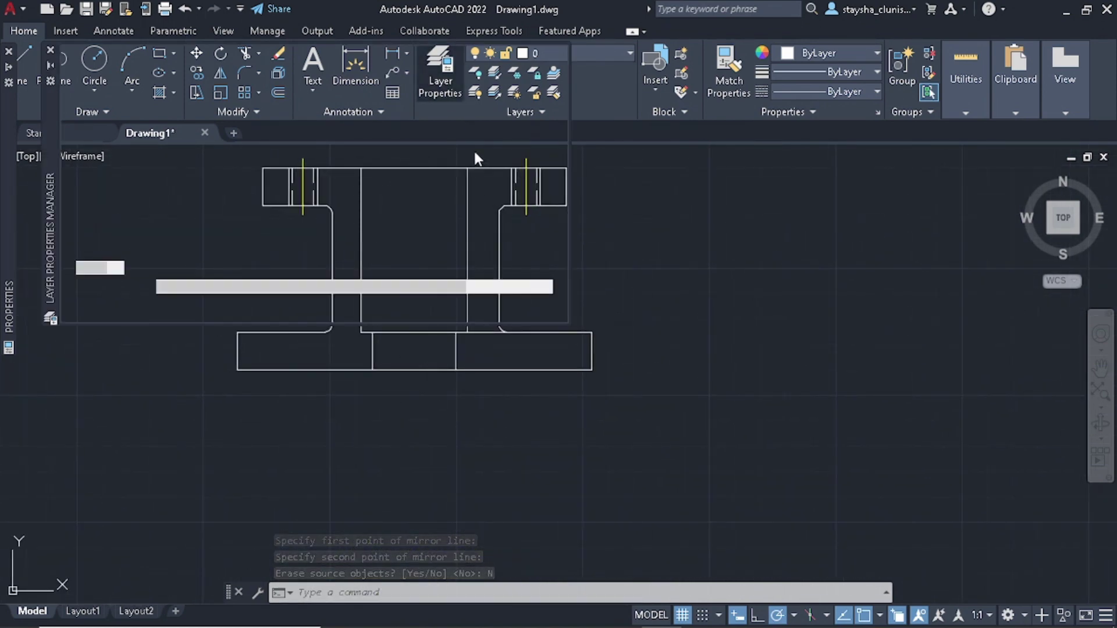
{"action": "left_click", "coordinate": [151, 79]}
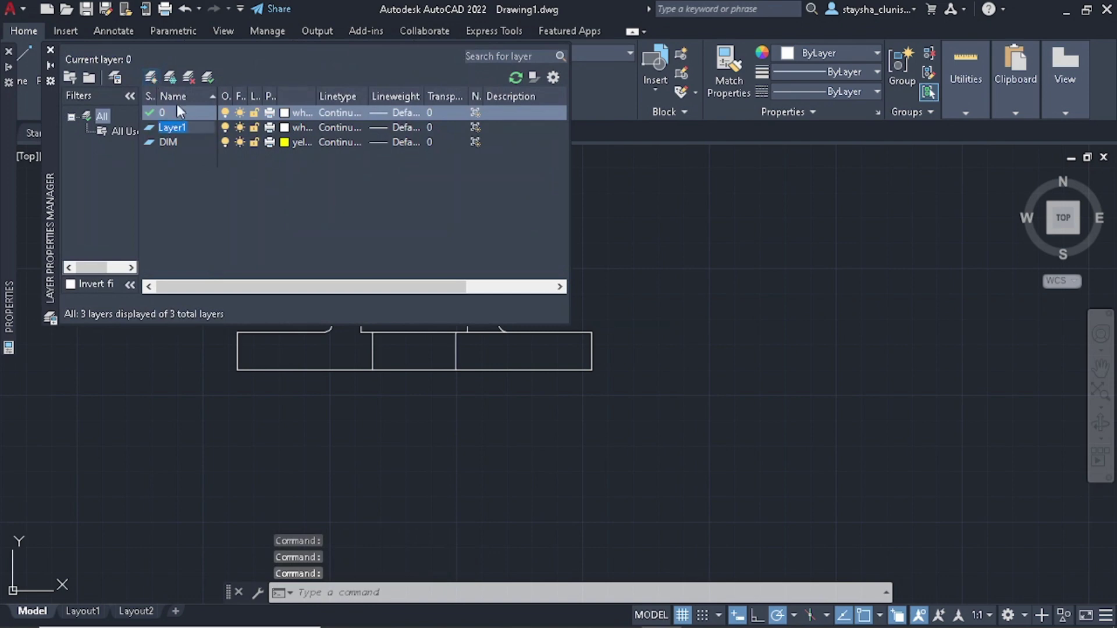
{"action": "type", "text": "HATCH"}
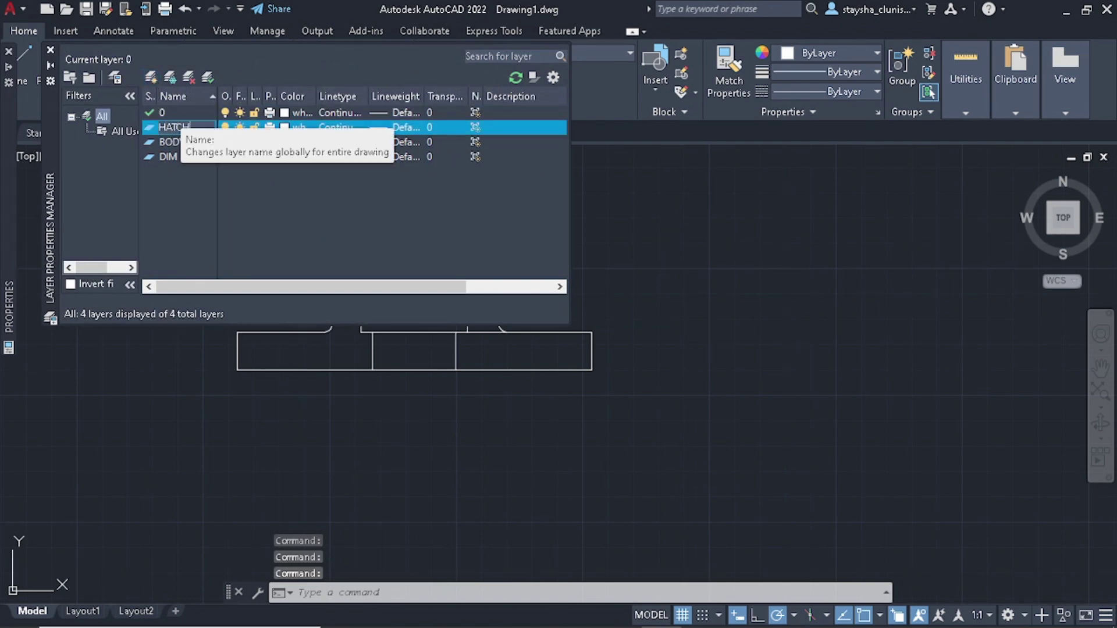
{"action": "left_click", "coordinate": [285, 125]}
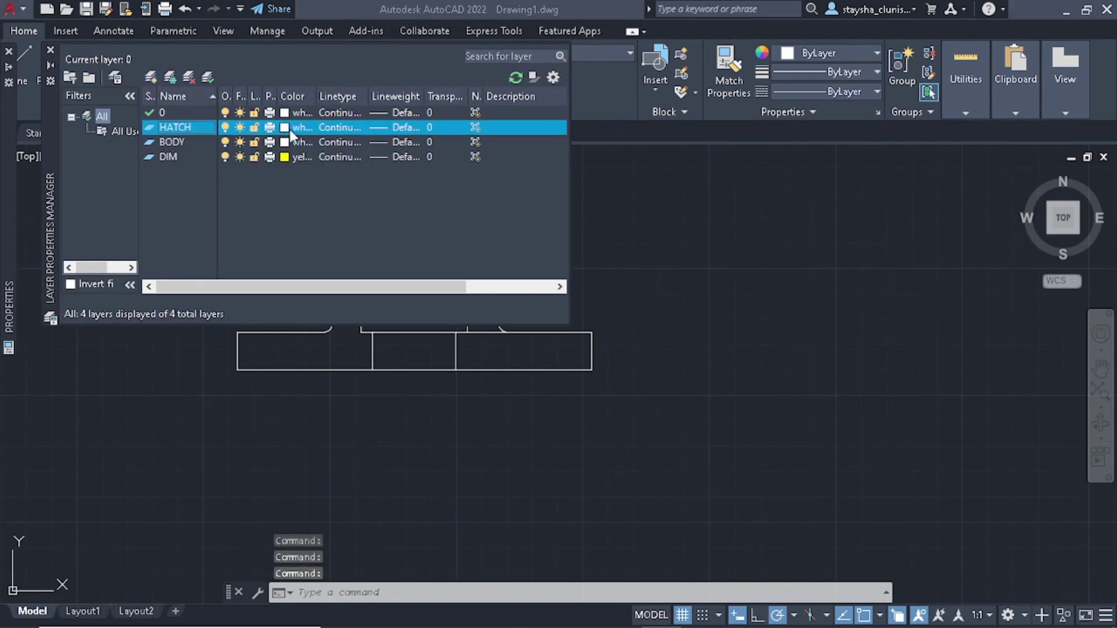
{"action": "left_click", "coordinate": [547, 357]}
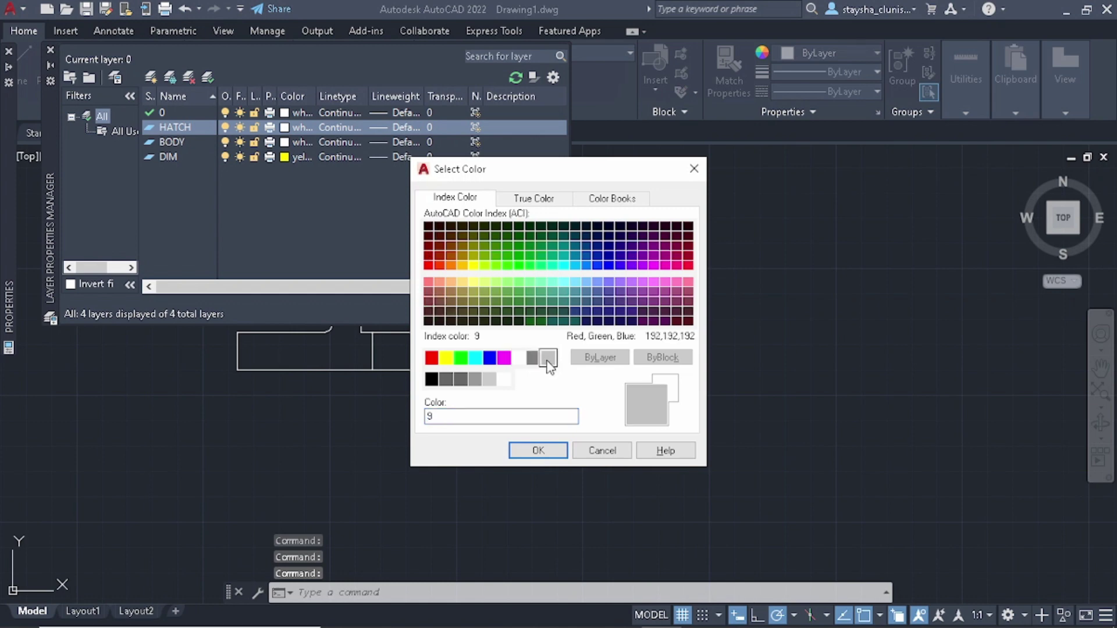
{"action": "left_click", "coordinate": [538, 450]}
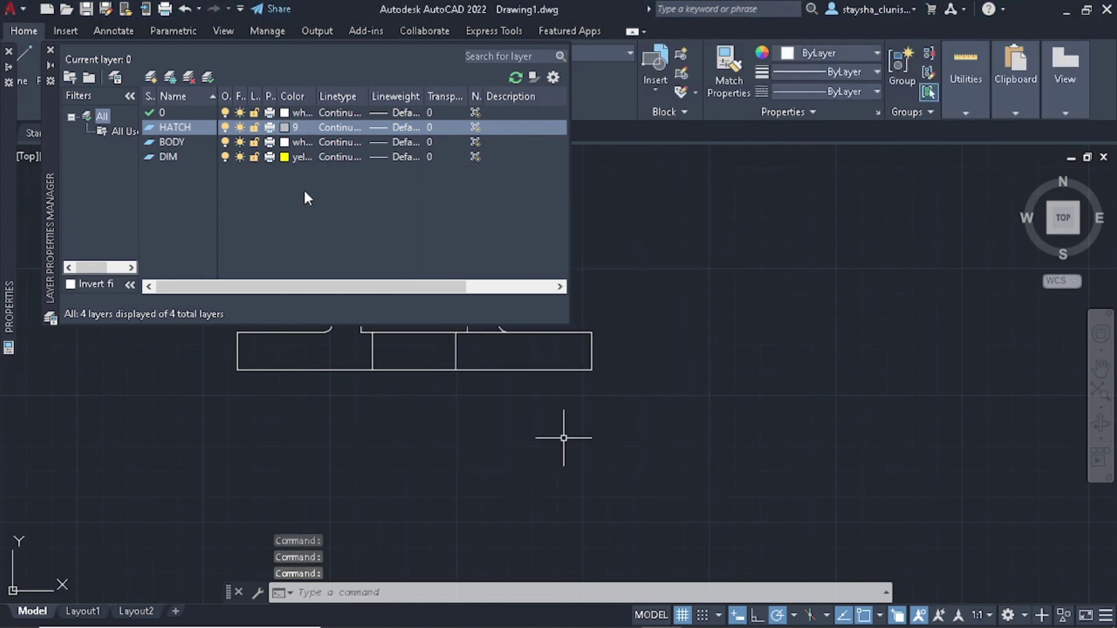
{"action": "left_click", "coordinate": [50, 50]}
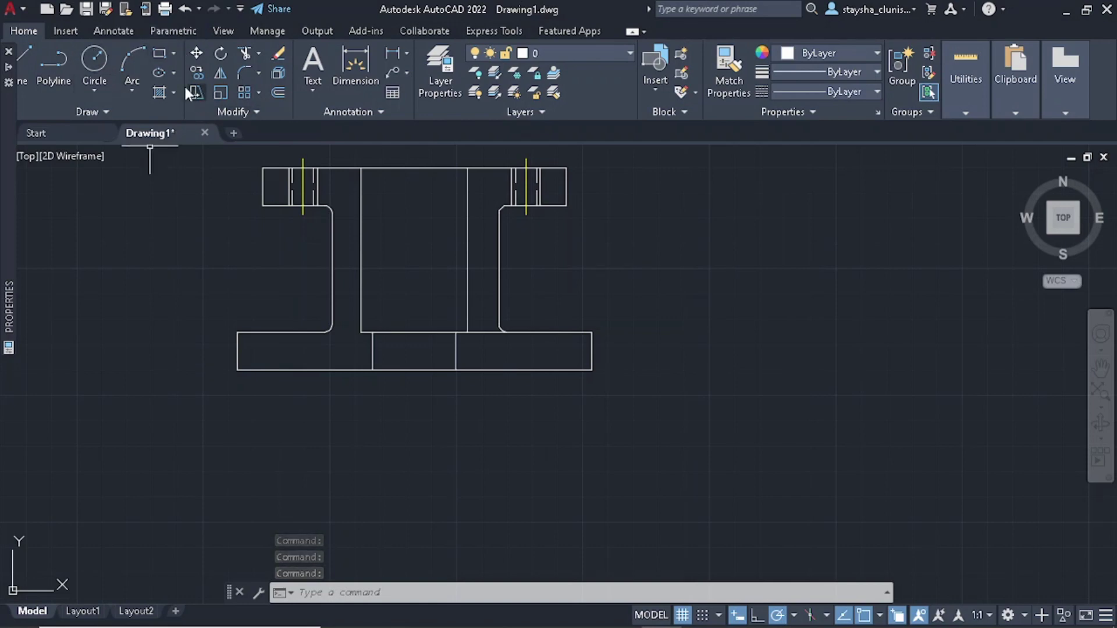
- Hatch the top and bottom flange regions of the front section, then compare against the reference PDF
{"action": "left_click", "coordinate": [159, 94]}
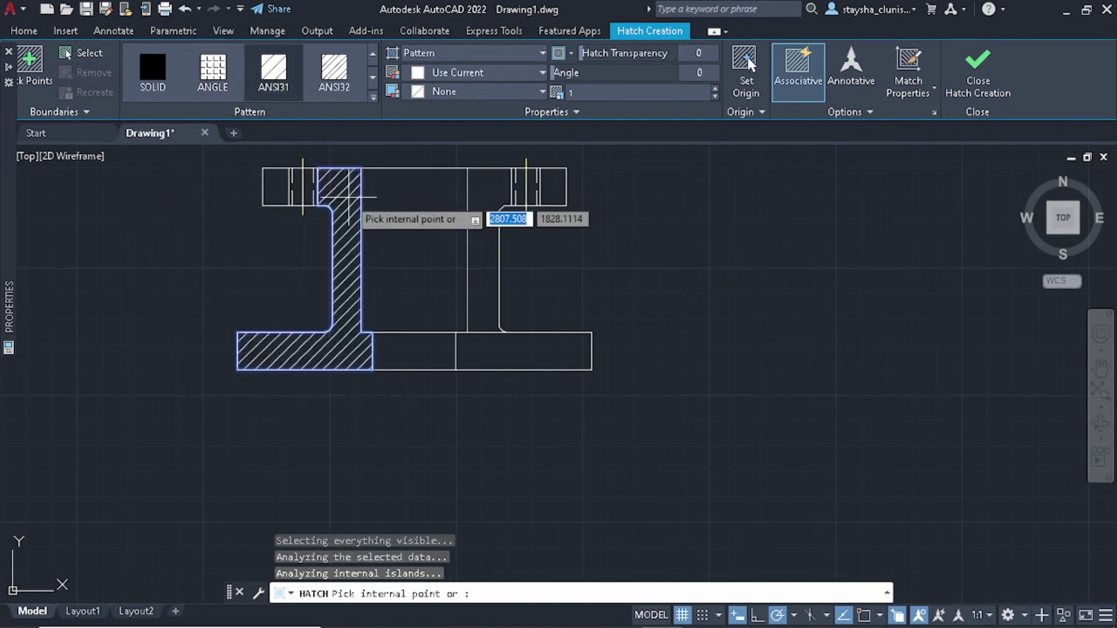
{"action": "left_click", "coordinate": [275, 186]}
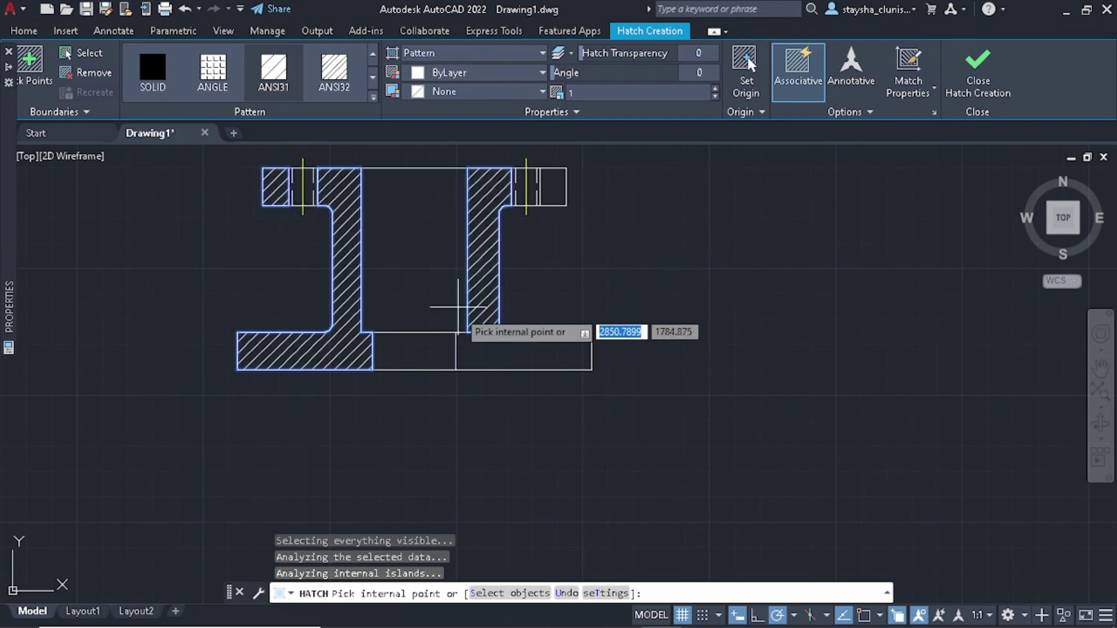
{"action": "left_click", "coordinate": [487, 343]}
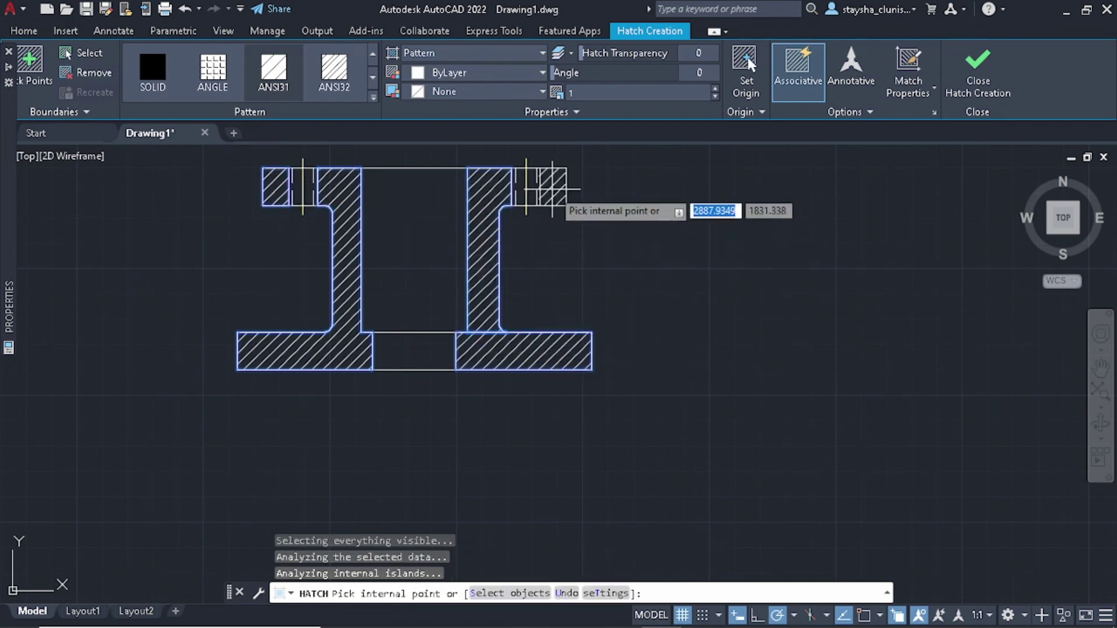
{"action": "left_click", "coordinate": [552, 187]}
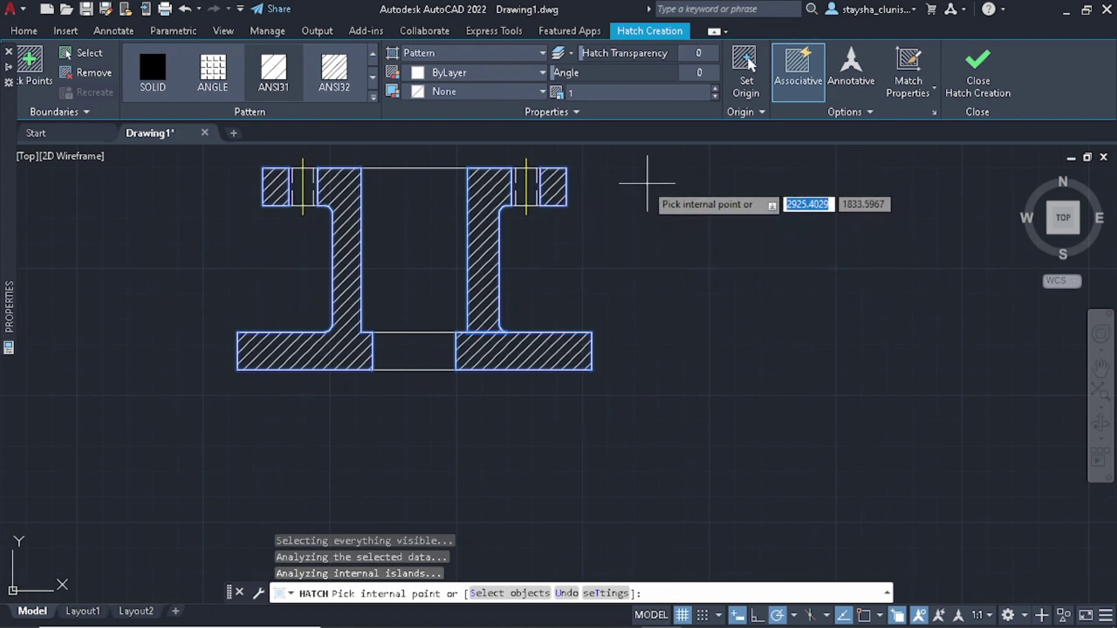
{"action": "key", "text": "Escape"}
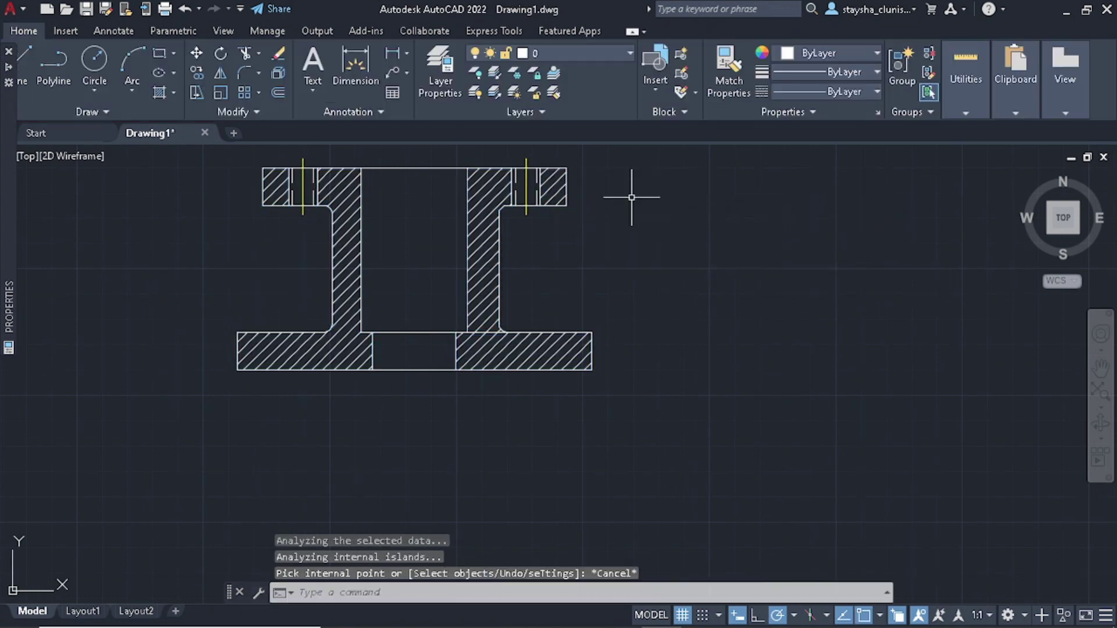
{"action": "key", "text": "alt+Tab"}
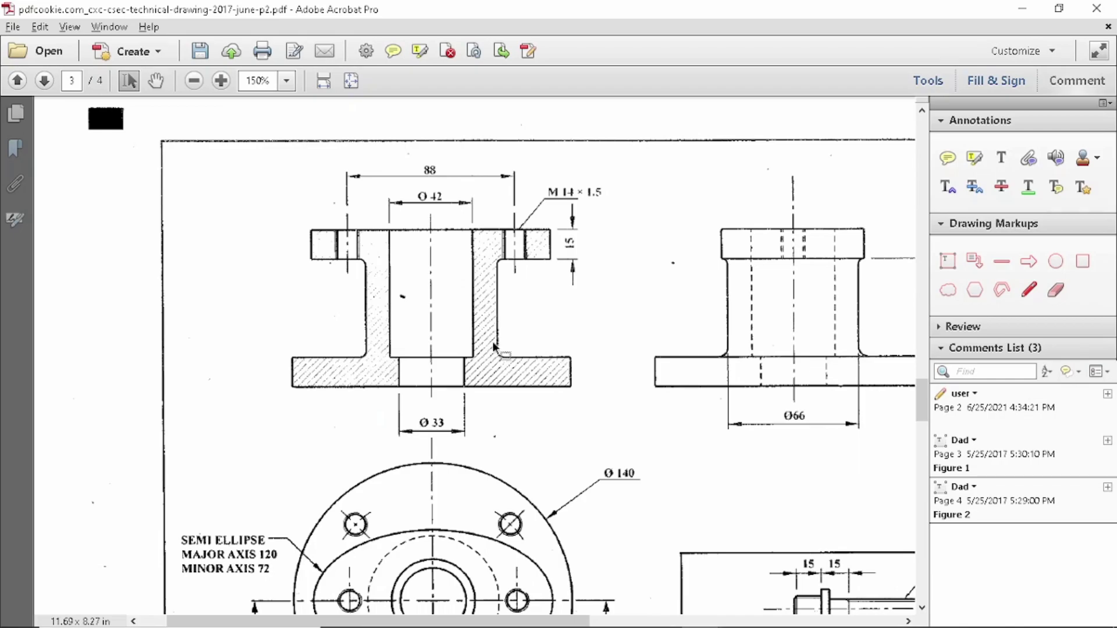
{"action": "key", "text": "alt+Tab"}
{"action": "scroll", "coordinate": [466, 360], "scroll_direction": "up", "scroll_amount": 5}
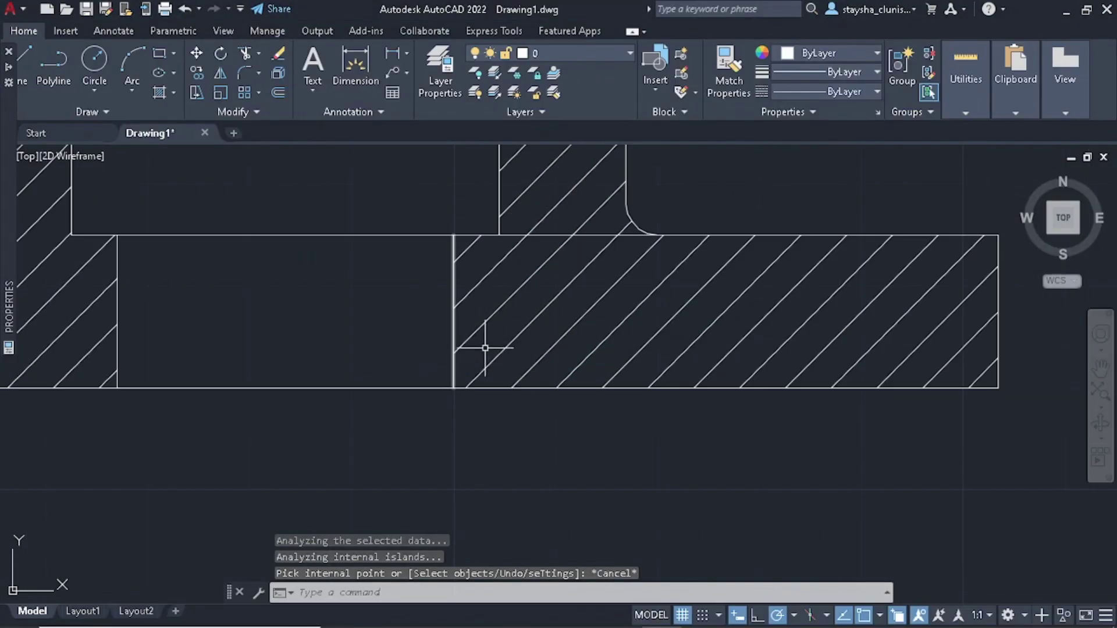
- Shorten the overlong horizontal line so it ends at the right wall's inner edge
{"action": "left_click", "coordinate": [540, 234]}
{"action": "left_click", "coordinate": [658, 235]}
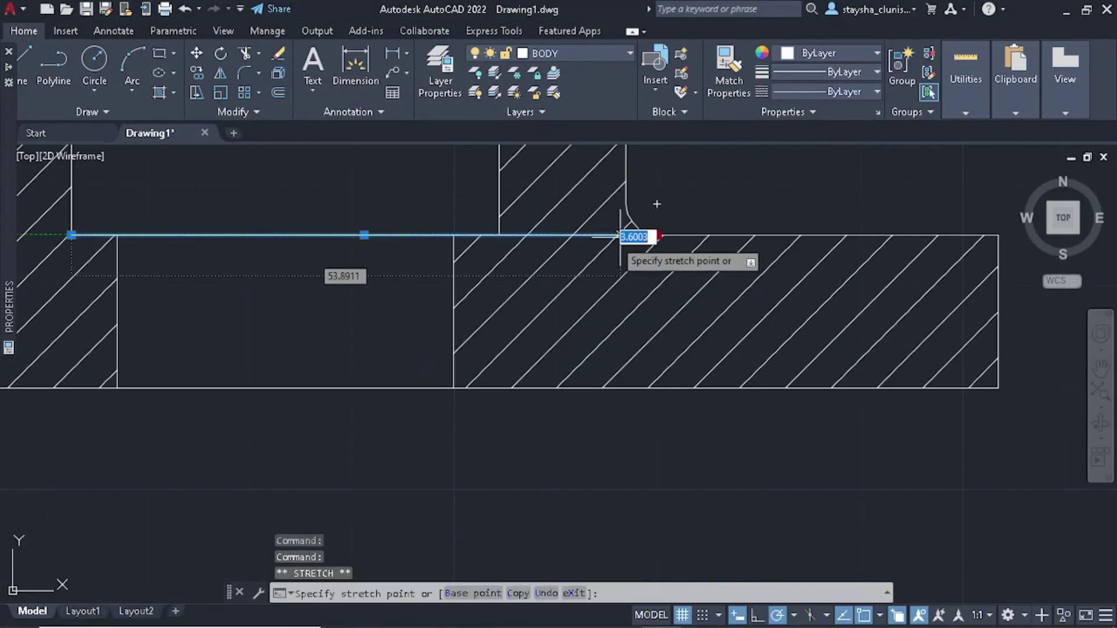
{"action": "left_click", "coordinate": [500, 235]}
{"action": "middle_click_drag", "start_coordinate": [389, 331], "coordinate": [456, 327]}
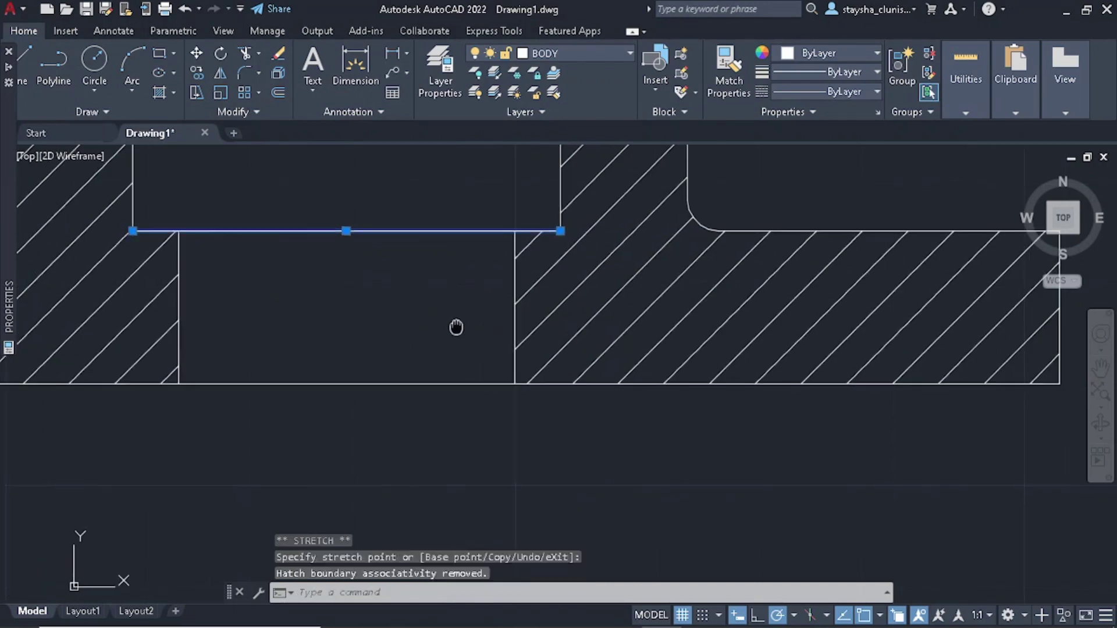
{"action": "scroll", "coordinate": [332, 277], "scroll_direction": "down", "scroll_amount": 3}
{"action": "key", "text": "Escape"}
{"action": "scroll", "coordinate": [362, 304], "scroll_direction": "down", "scroll_amount": 4}
{"action": "key", "text": "Escape"}
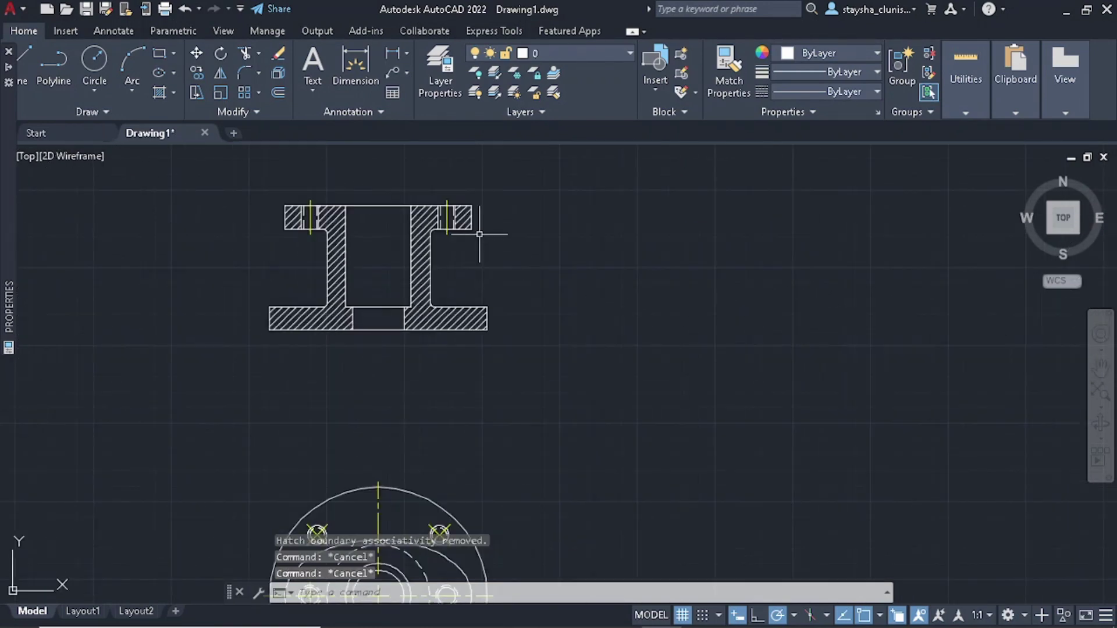
{"action": "scroll", "coordinate": [479, 234], "scroll_direction": "up", "scroll_amount": 1}
{"action": "scroll", "coordinate": [396, 248], "scroll_direction": "up", "scroll_amount": 1}
{"action": "scroll", "coordinate": [420, 258], "scroll_direction": "up", "scroll_amount": 1}
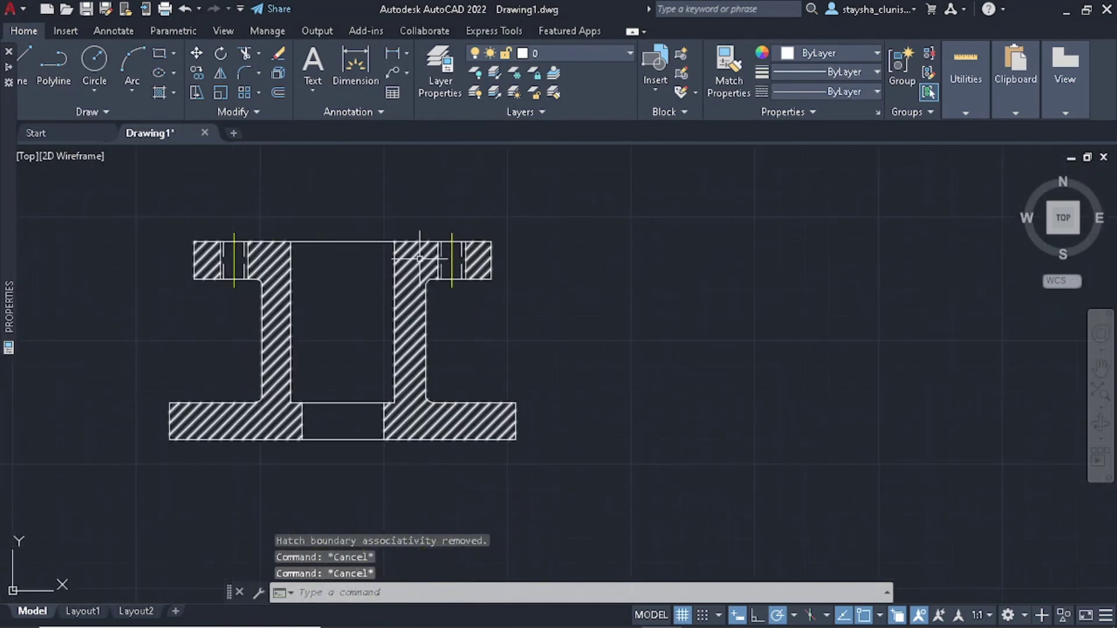
- Check the section hatch's pattern and layer, then bring the circular top view into view
{"action": "left_click", "coordinate": [419, 259]}
{"action": "left_click", "coordinate": [524, 52]}
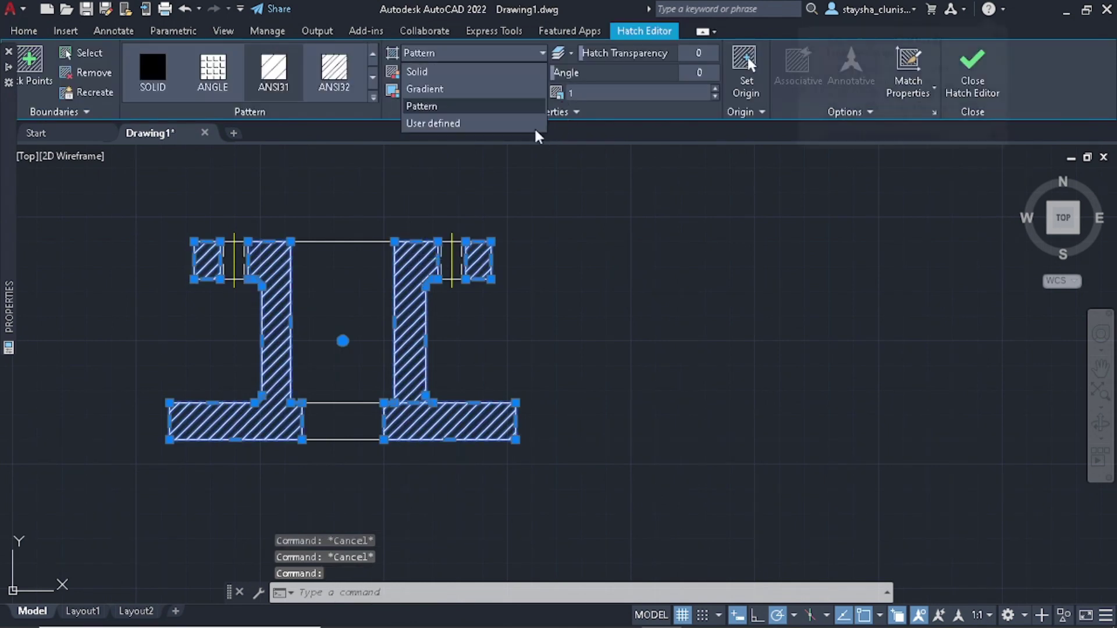
{"action": "left_click", "coordinate": [488, 90]}
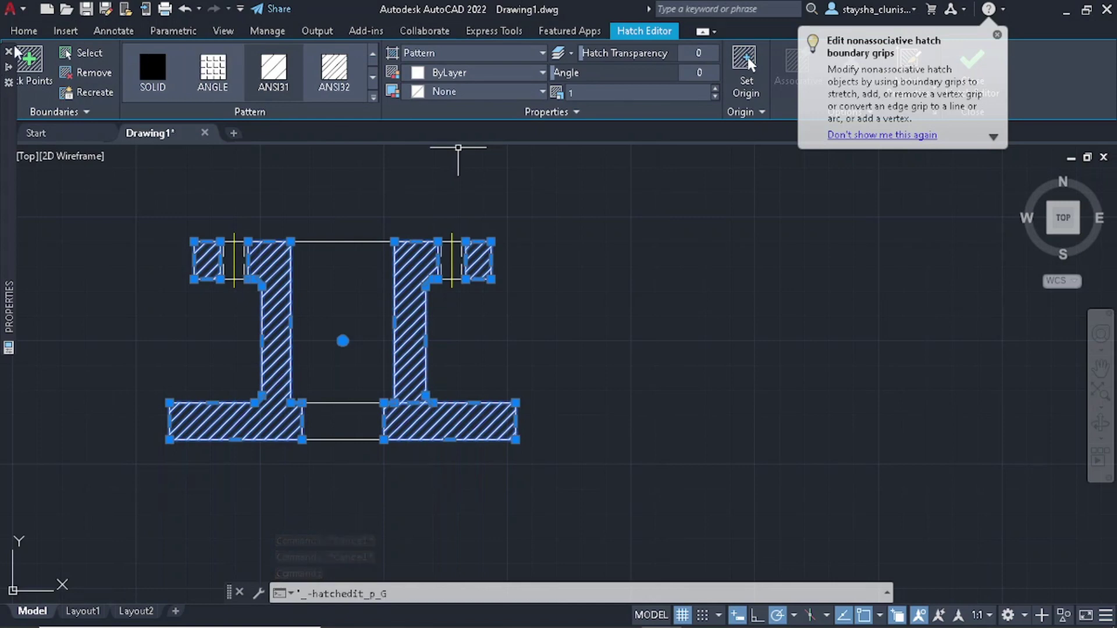
{"action": "left_click", "coordinate": [24, 30]}
{"action": "left_click", "coordinate": [594, 53]}
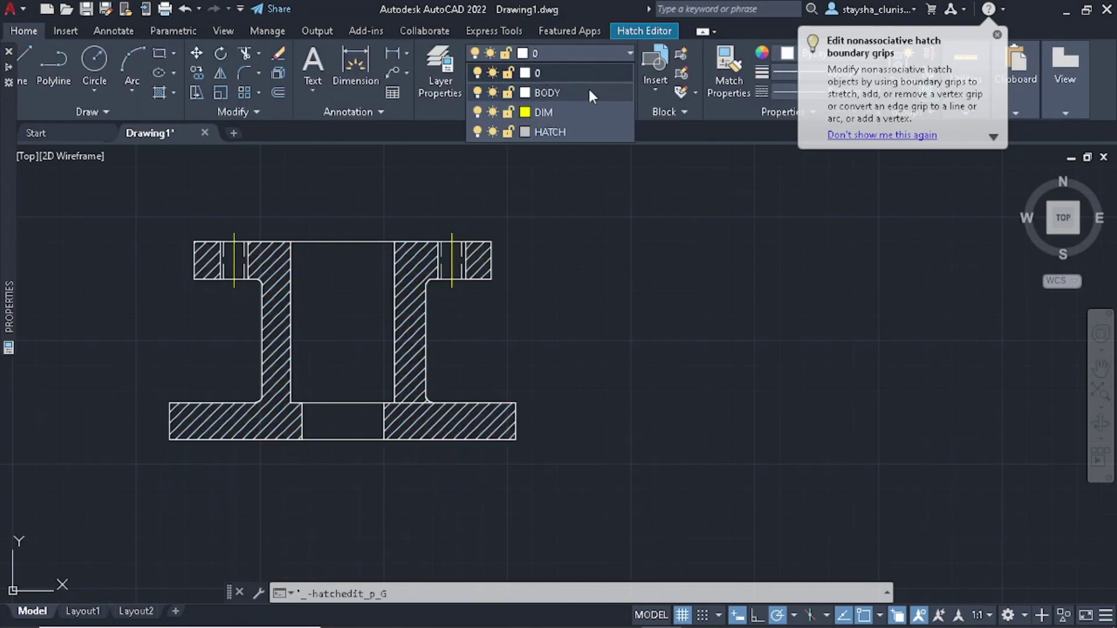
{"action": "key", "text": "Escape"}
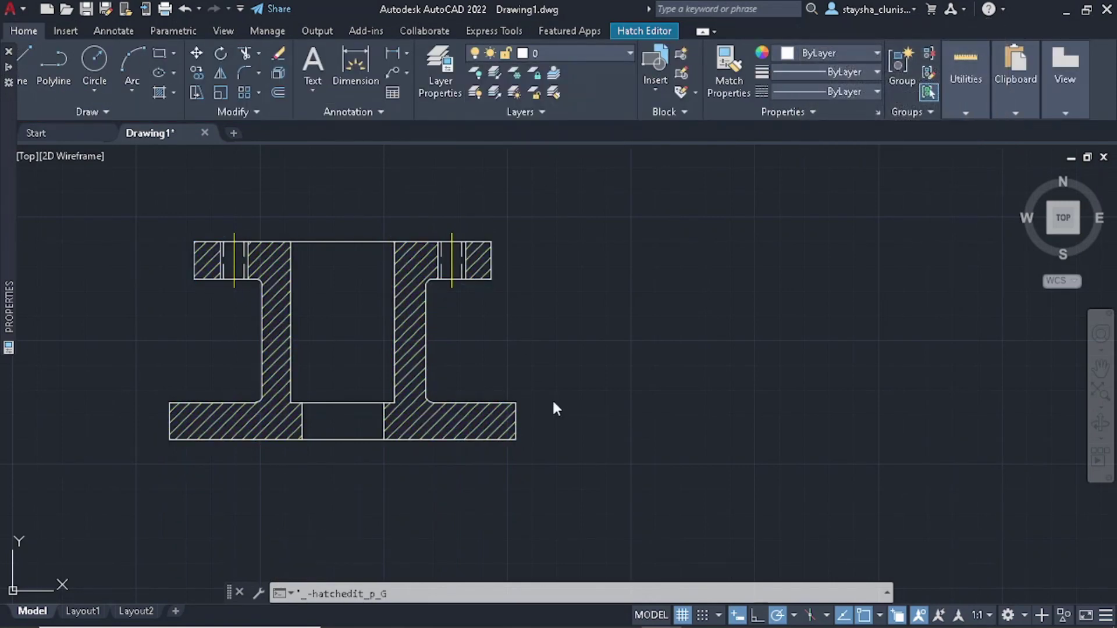
{"action": "key", "text": "Escape"}
{"action": "scroll", "coordinate": [578, 327], "scroll_direction": "down", "scroll_amount": 2}
{"action": "middle_click_drag", "start_coordinate": [636, 374], "coordinate": [649, 312]}
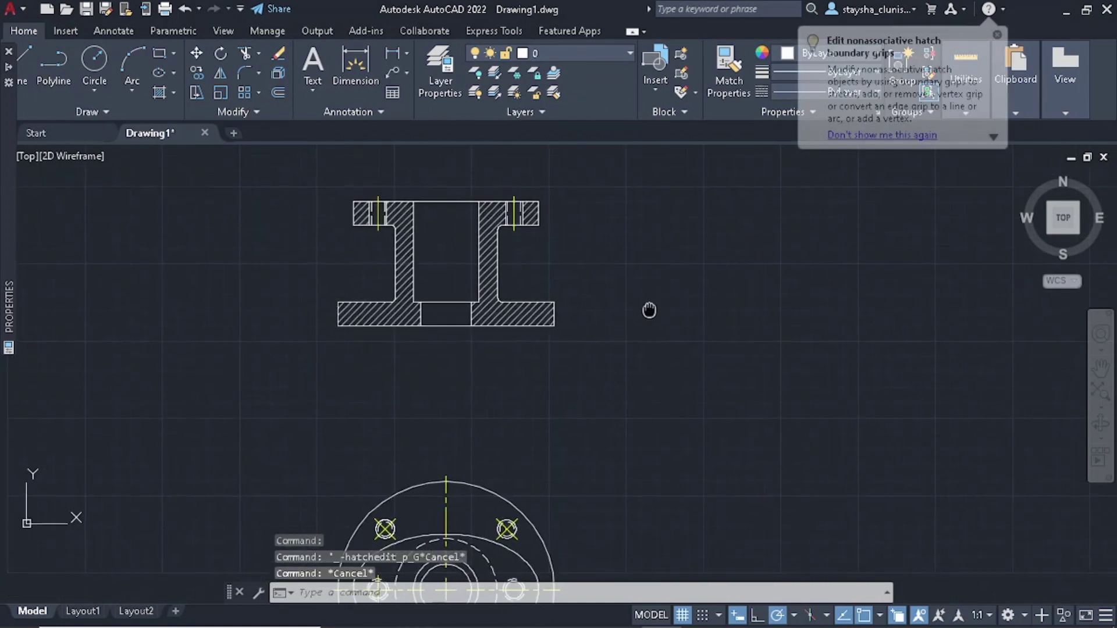
{"action": "scroll", "coordinate": [654, 325], "scroll_direction": "down", "scroll_amount": 3}
{"action": "scroll", "coordinate": [585, 389], "scroll_direction": "up", "scroll_amount": 2}
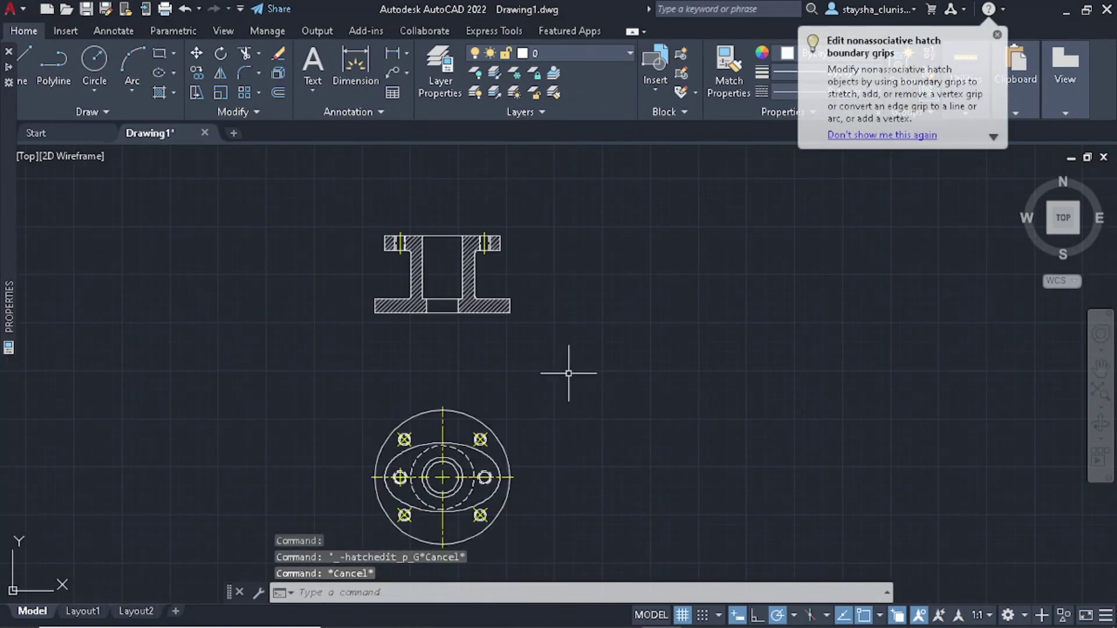
- In Notepad, select all the notes and type the new line over them
{"action": "key", "text": "alt+Tab"}
{"action": "key", "text": "alt+Tab"}
{"action": "key", "text": "alt+Tab"}
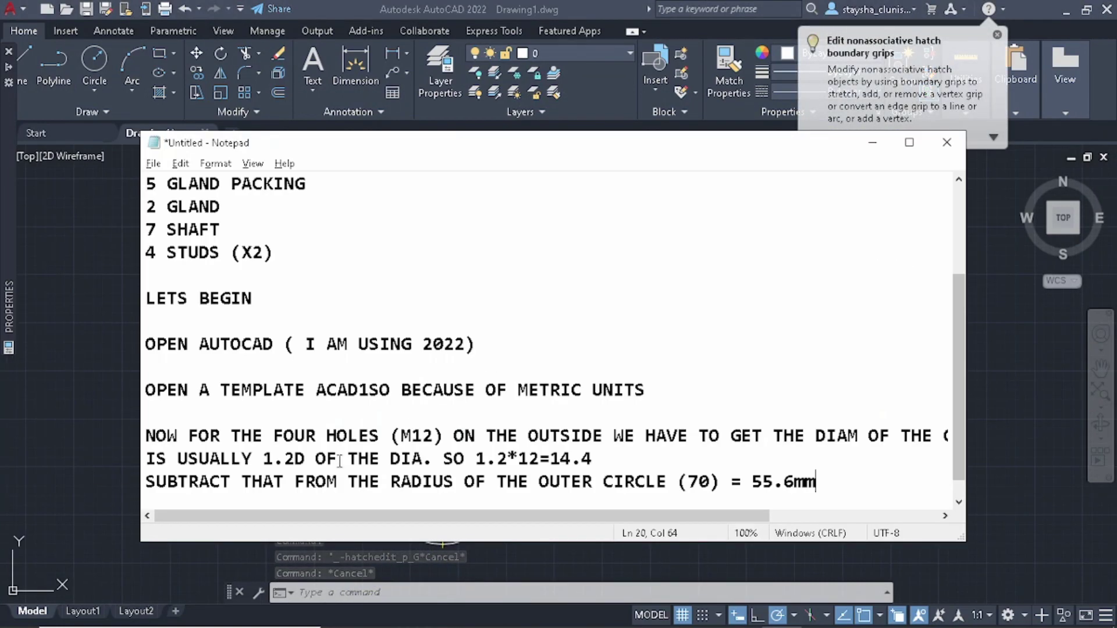
{"action": "key", "text": "ctrl+shift+Home"}
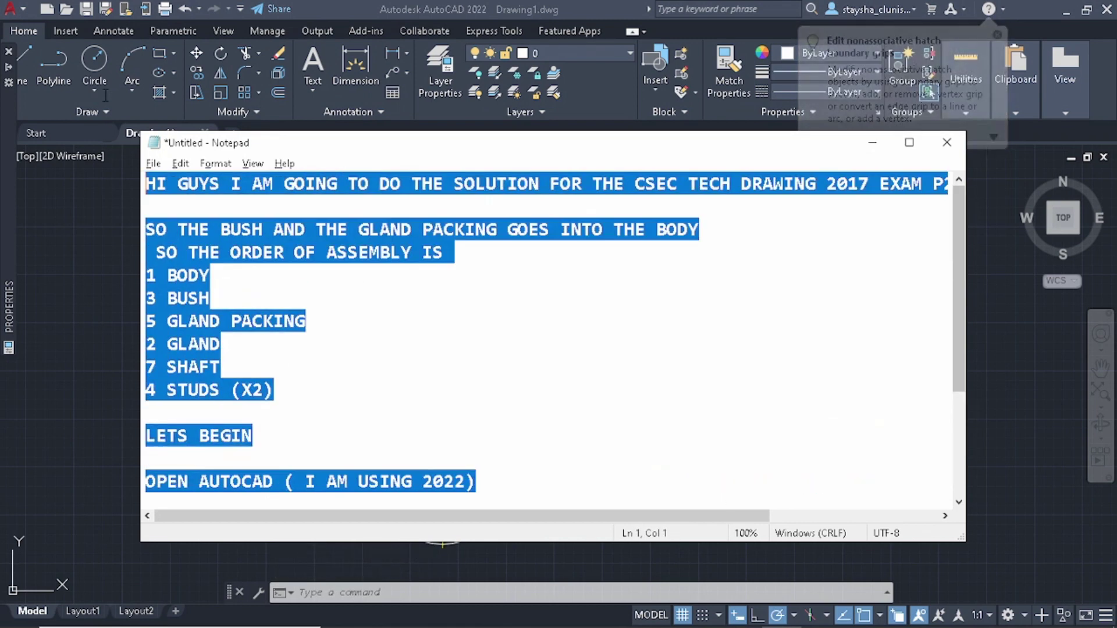
{"action": "type", "text": "OK"}
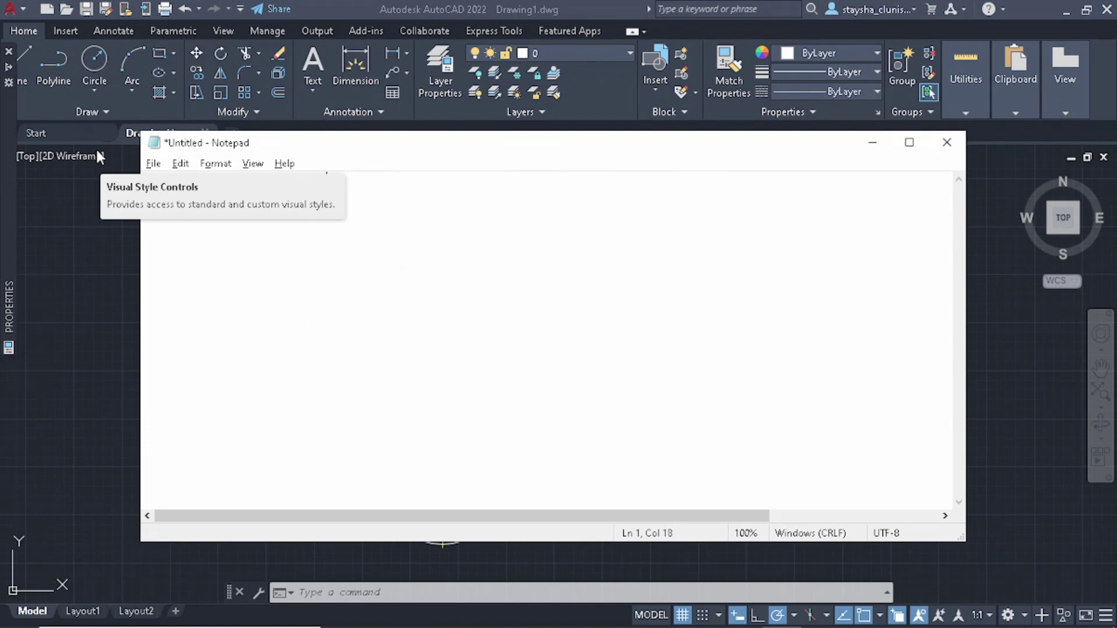
{"action": "type", "text": "ARE"}
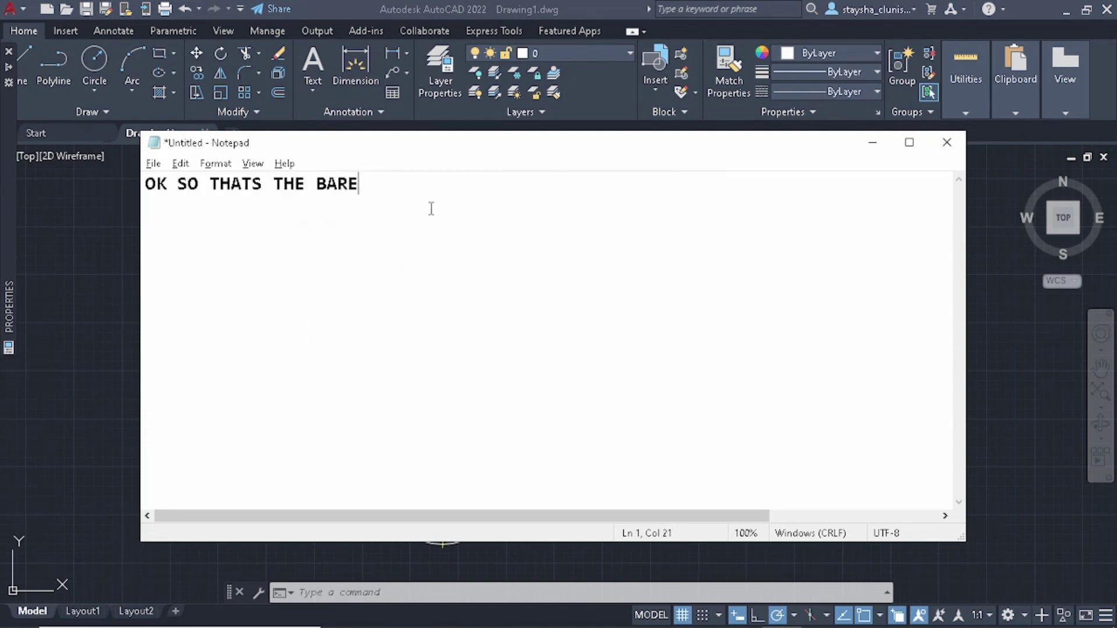
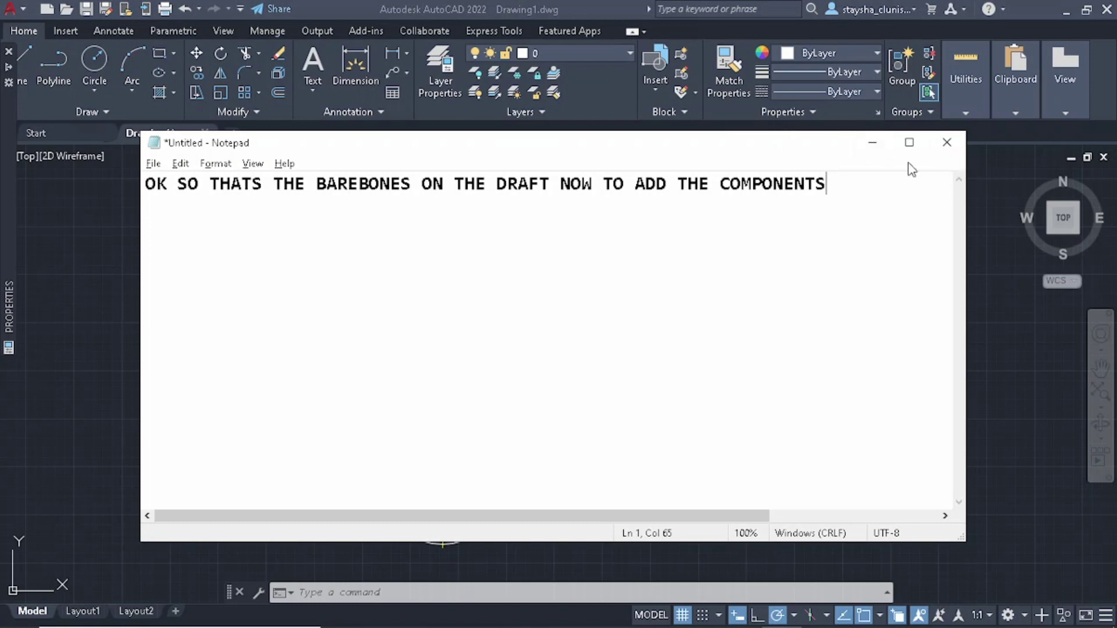
- Bring up the reference PDF and zoom into Figure 1's BUSH and GLAND PACKING details
{"action": "left_click", "coordinate": [872, 142]}
{"action": "scroll", "coordinate": [606, 302], "scroll_direction": "down", "scroll_amount": 4}
{"action": "scroll", "coordinate": [609, 301], "scroll_direction": "up", "scroll_amount": 2}
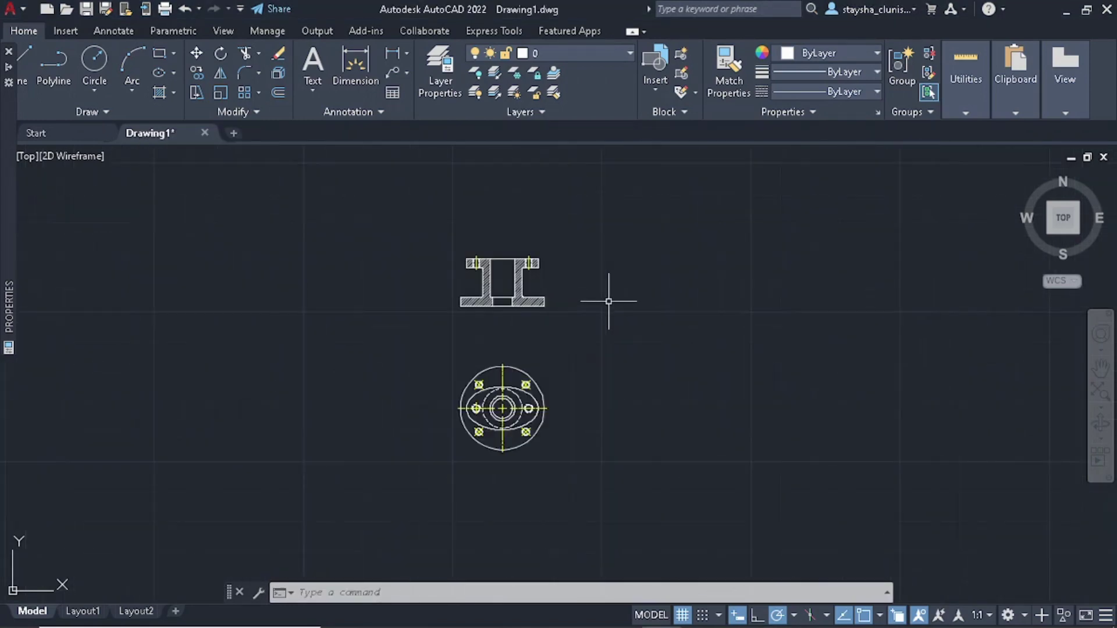
{"action": "key", "text": "alt+Tab"}
{"action": "key", "text": "alt+Tab"}
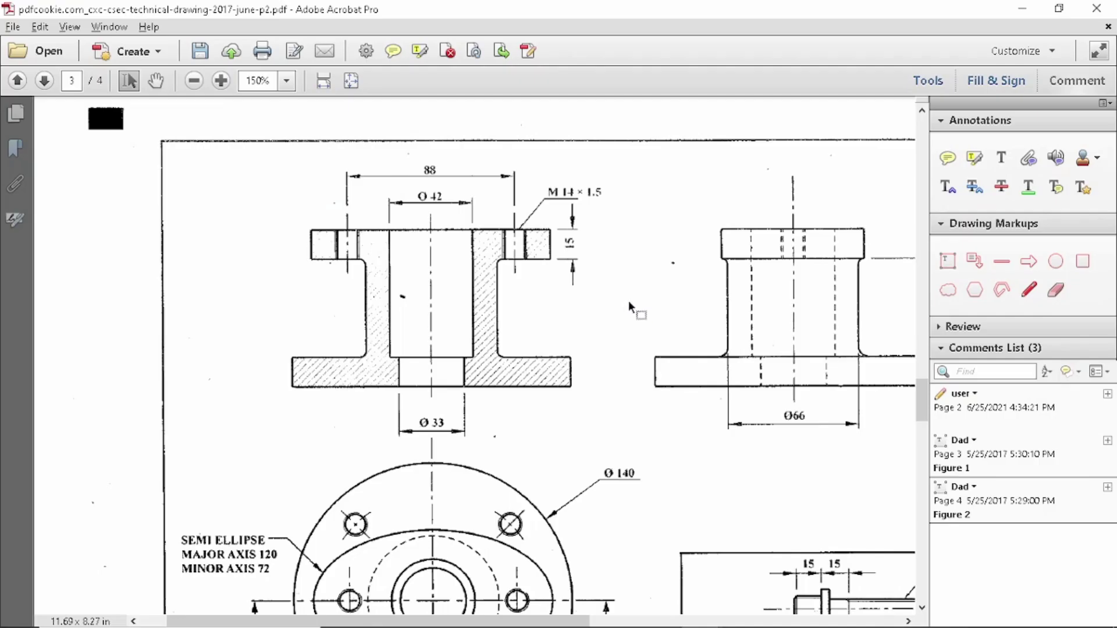
{"action": "scroll", "coordinate": [637, 302], "scroll_direction": "down", "scroll_amount": 4}
{"action": "scroll", "coordinate": [640, 311], "scroll_direction": "down", "scroll_amount": 3, "text": "ctrl"}
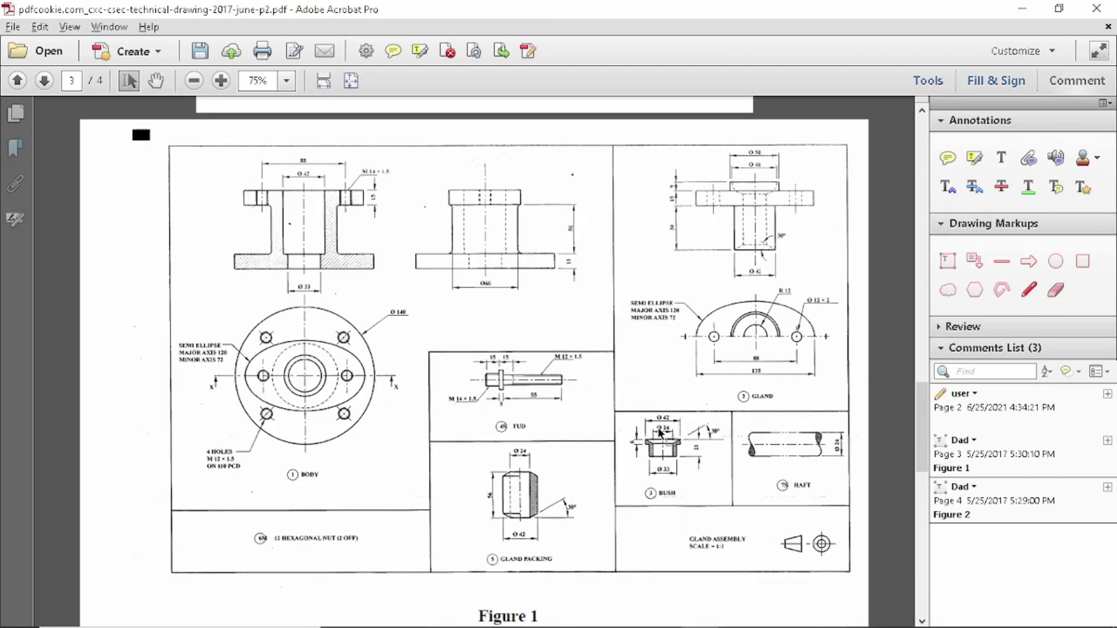
{"action": "scroll", "coordinate": [660, 433], "scroll_direction": "up", "scroll_amount": 1, "text": "ctrl"}
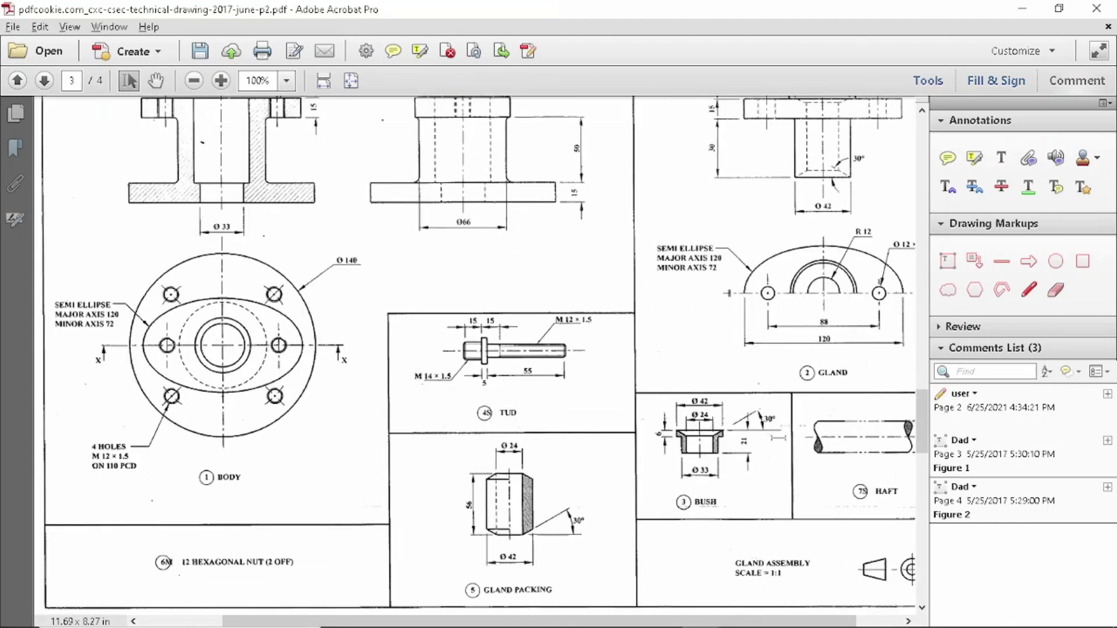
- Check the narration notes, then enlarge the PDF's bush details to 200% before returning to AutoCAD
{"action": "key", "text": "alt+Tab"}
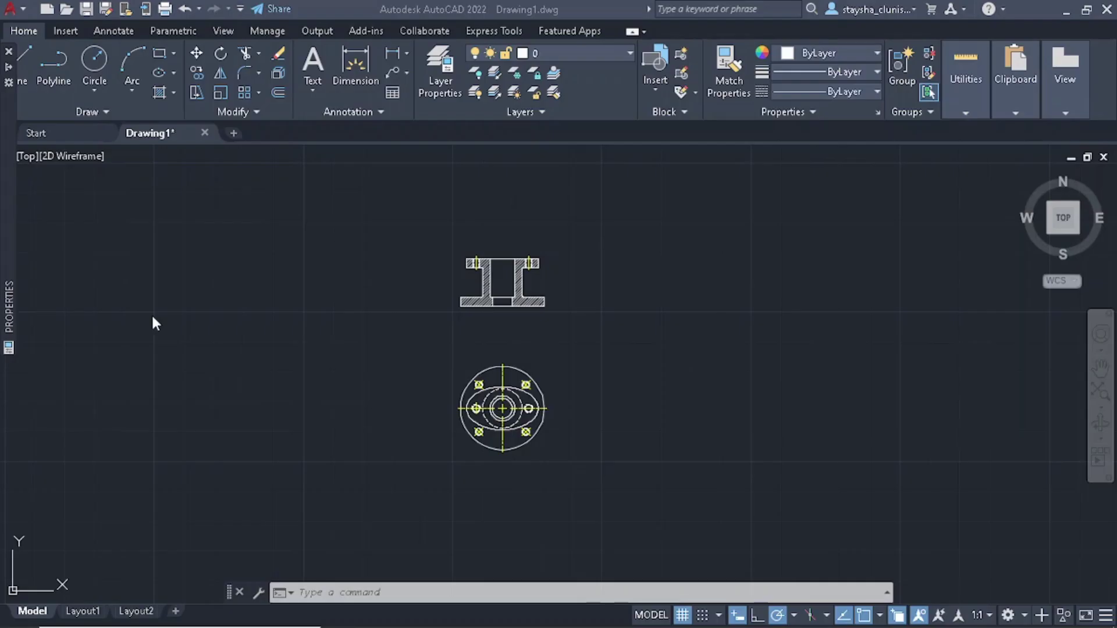
{"action": "key", "text": "alt+Tab"}
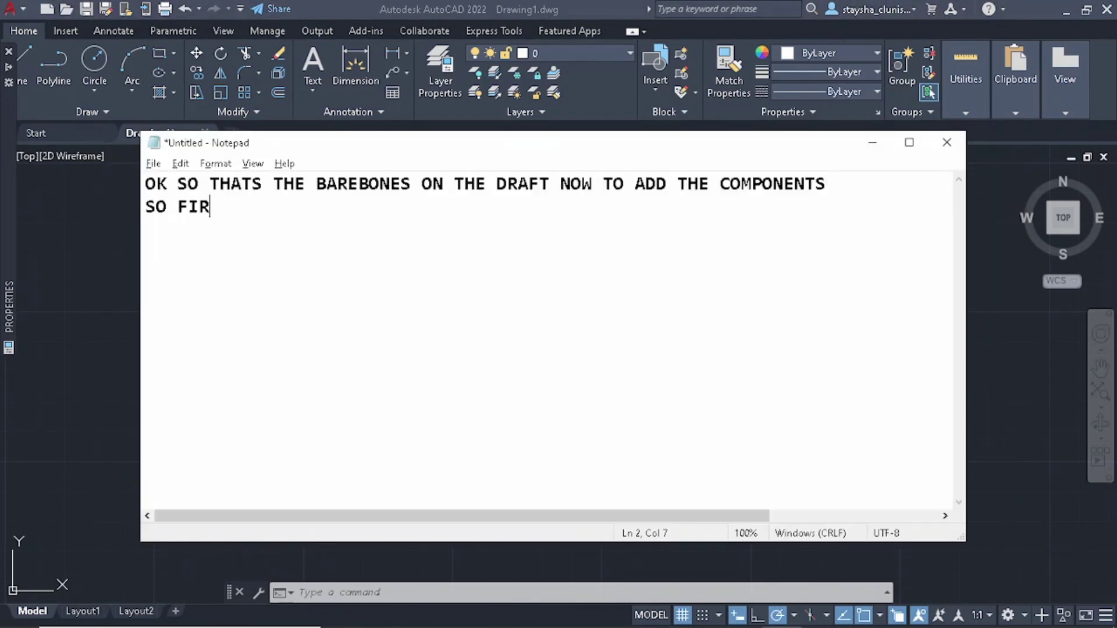
{"action": "type", "text": "ST THE BUSHING"}
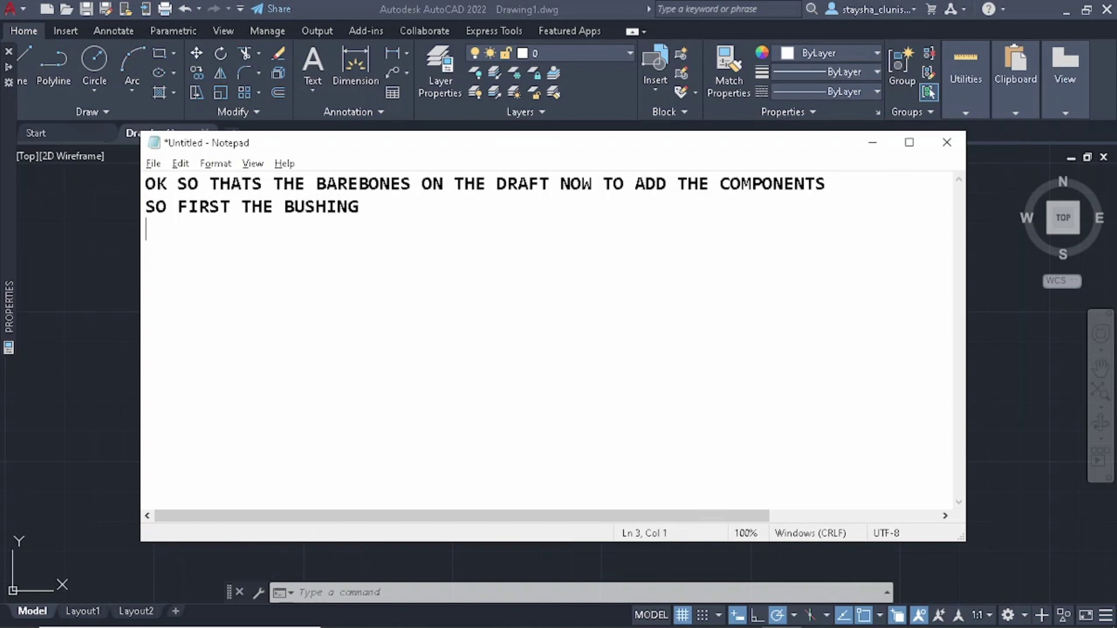
{"action": "key", "text": "alt+Tab"}
{"action": "key", "text": "alt+Tab"}
{"action": "key", "text": "alt+Tab"}
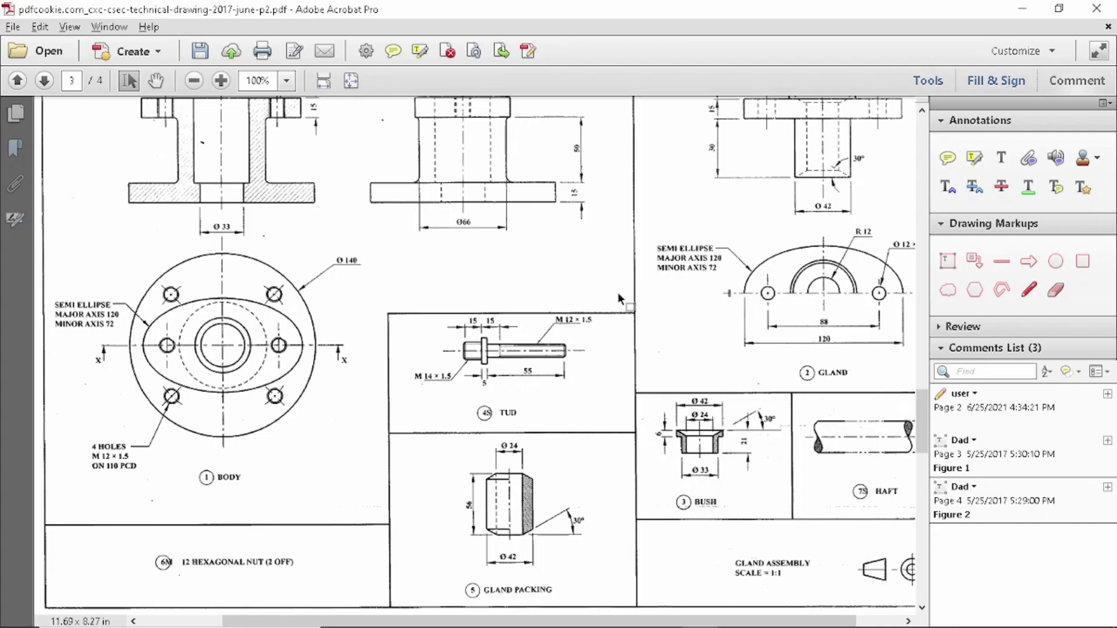
{"action": "scroll", "coordinate": [583, 440], "scroll_direction": "down", "scroll_amount": 5}
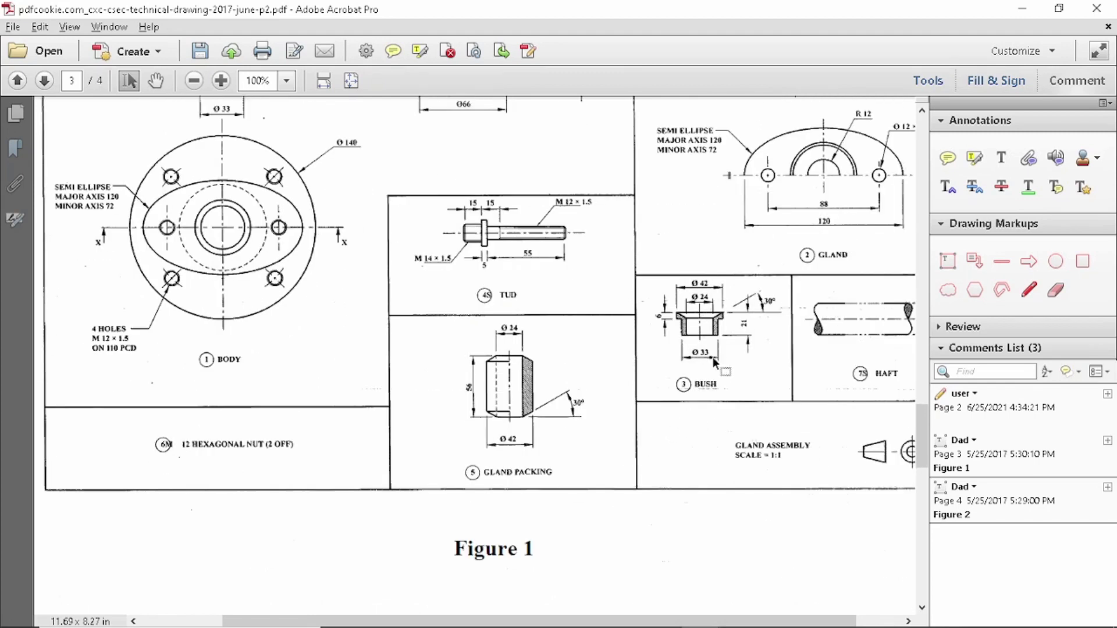
{"action": "scroll", "coordinate": [713, 358], "scroll_direction": "up", "scroll_amount": 3, "text": "ctrl"}
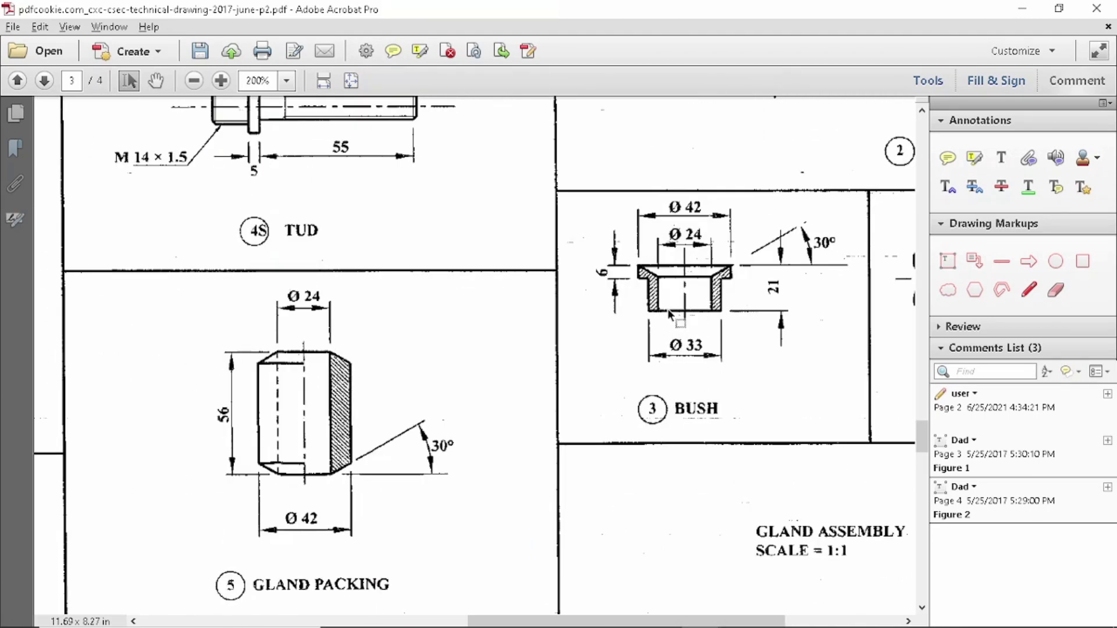
{"action": "key", "text": "alt+Tab"}
- Set BODY as the current layer and zoom in on the hatched body section's bore
{"action": "left_click", "coordinate": [442, 64]}
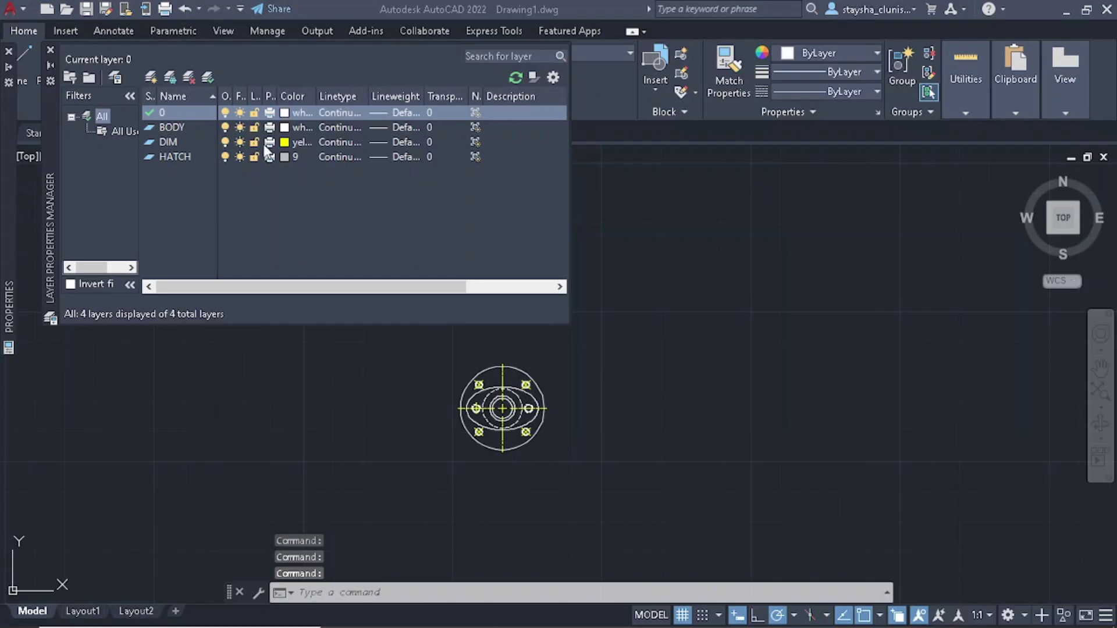
{"action": "double_click", "coordinate": [163, 128]}
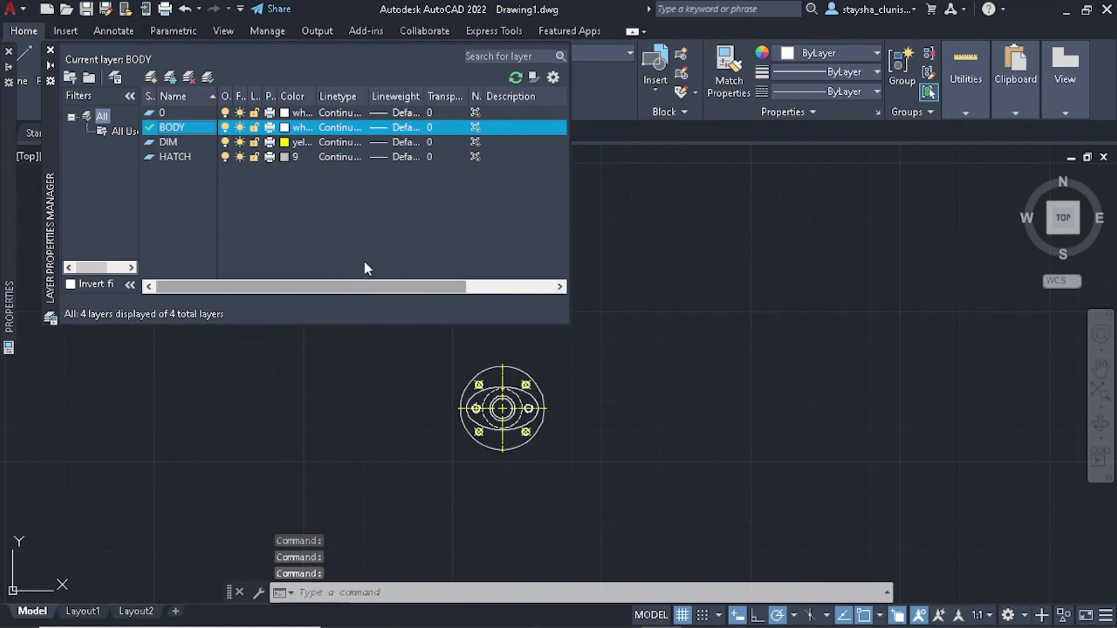
{"action": "left_click", "coordinate": [50, 51]}
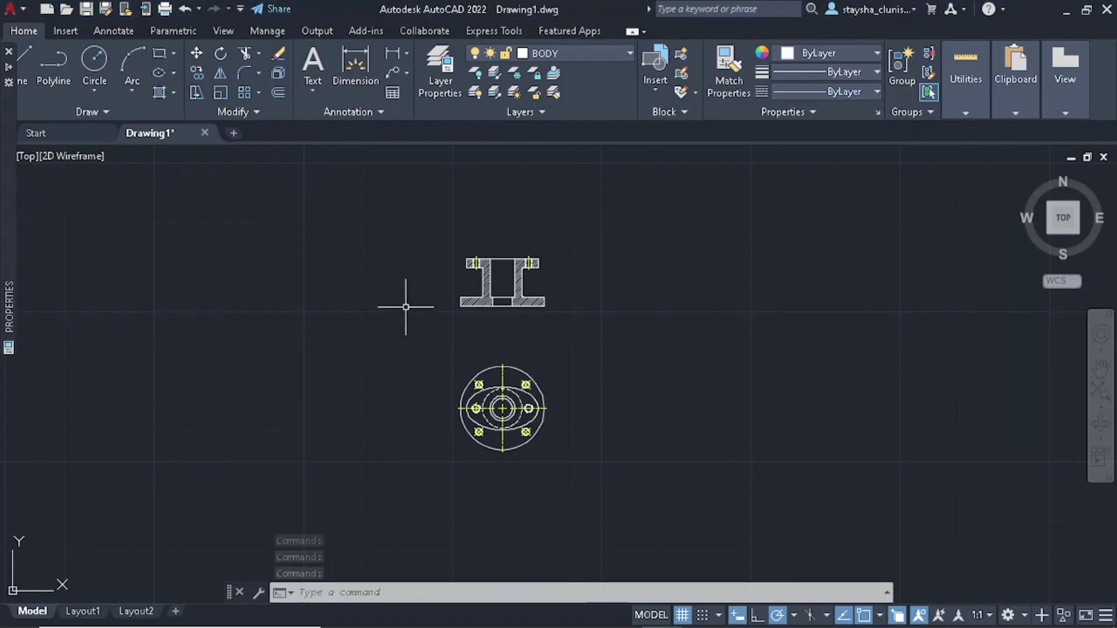
{"action": "scroll", "coordinate": [404, 304], "scroll_direction": "up", "scroll_amount": 3}
{"action": "scroll", "coordinate": [653, 282], "scroll_direction": "up", "scroll_amount": 3}
{"action": "scroll", "coordinate": [644, 288], "scroll_direction": "up", "scroll_amount": 3}
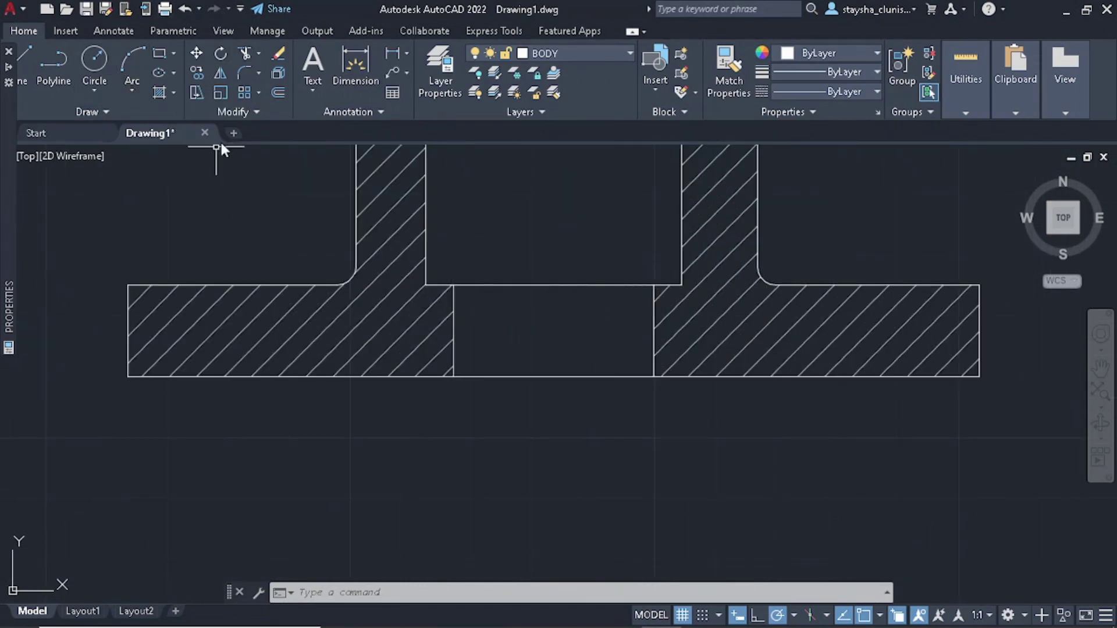
{"action": "type", "text": "PL"}
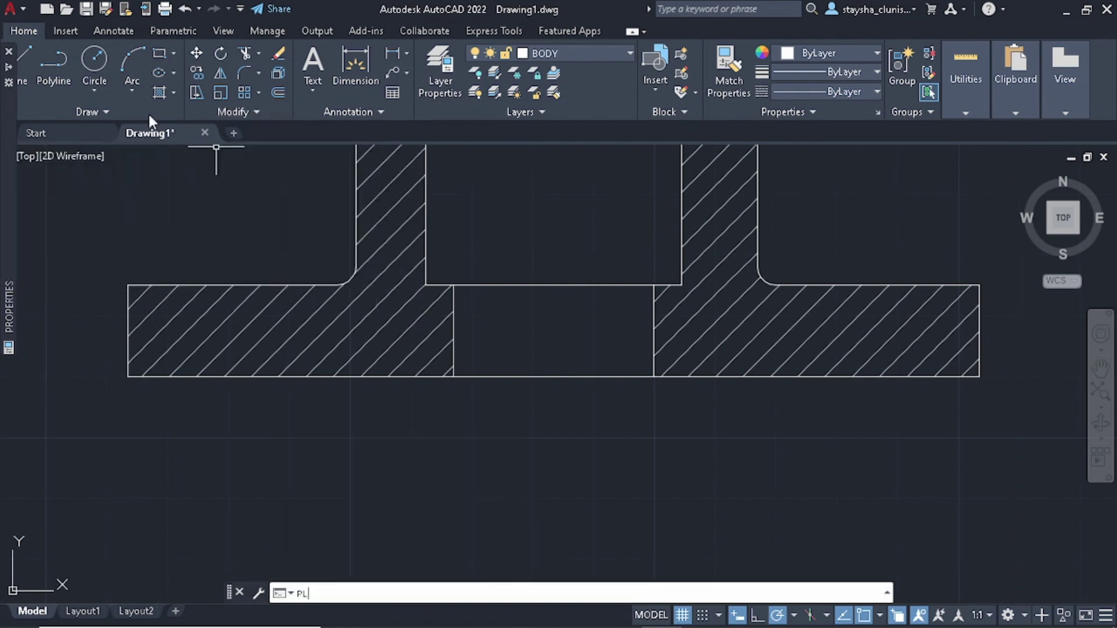
{"action": "key", "text": "Escape"}
- Start the bush polyline up the bore to the step, rising 6 units for the flange
{"action": "left_click", "coordinate": [56, 75]}
{"action": "left_click", "coordinate": [454, 377]}
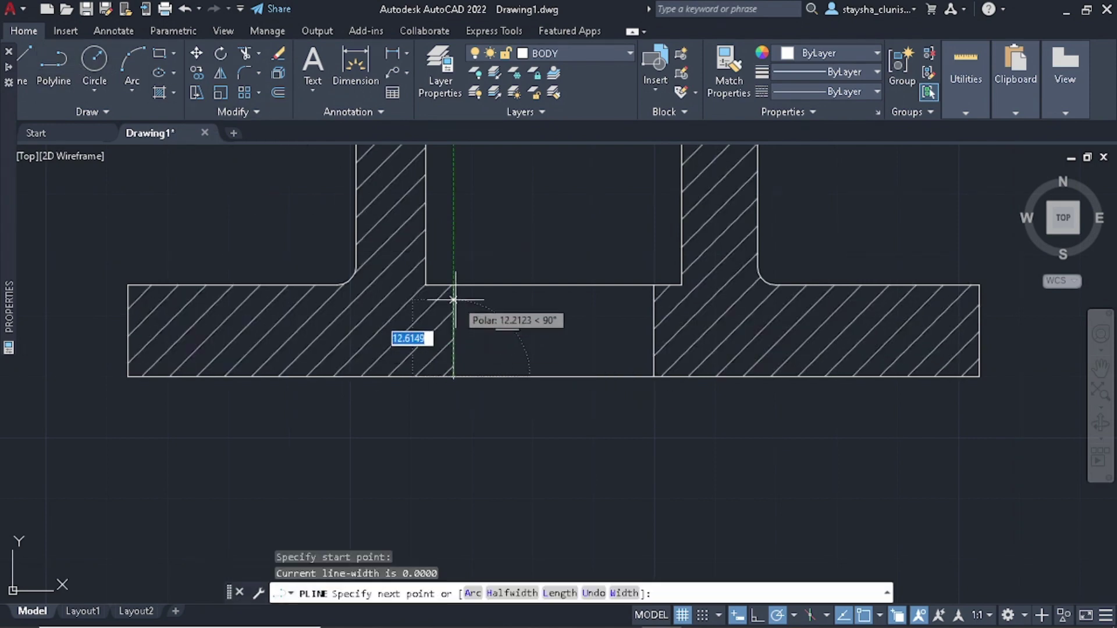
{"action": "left_click", "coordinate": [454, 285]}
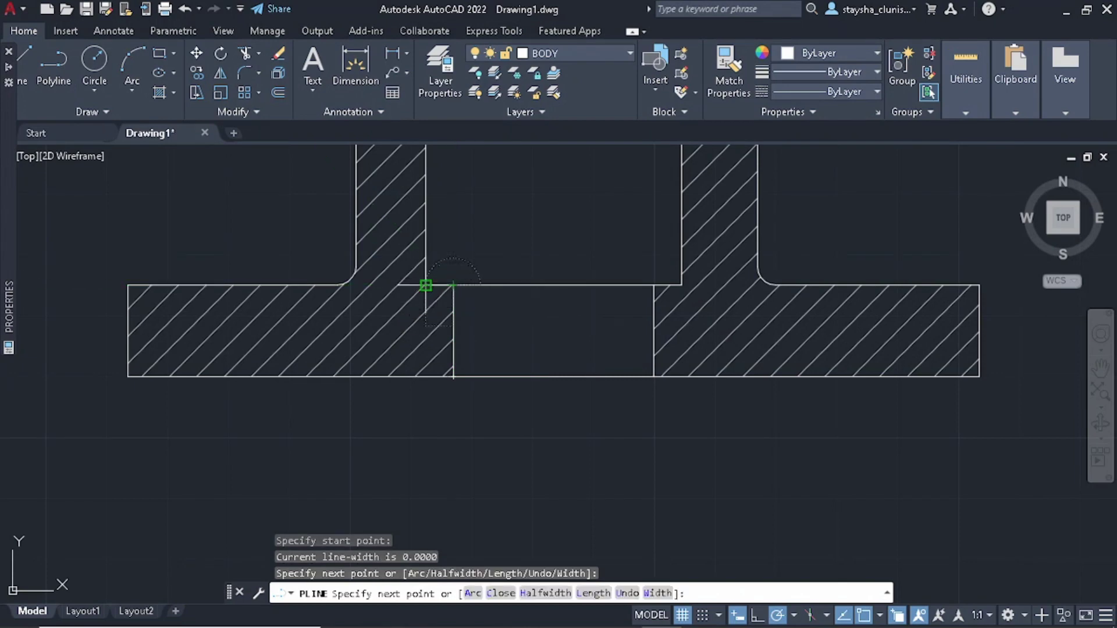
{"action": "left_click", "coordinate": [425, 285]}
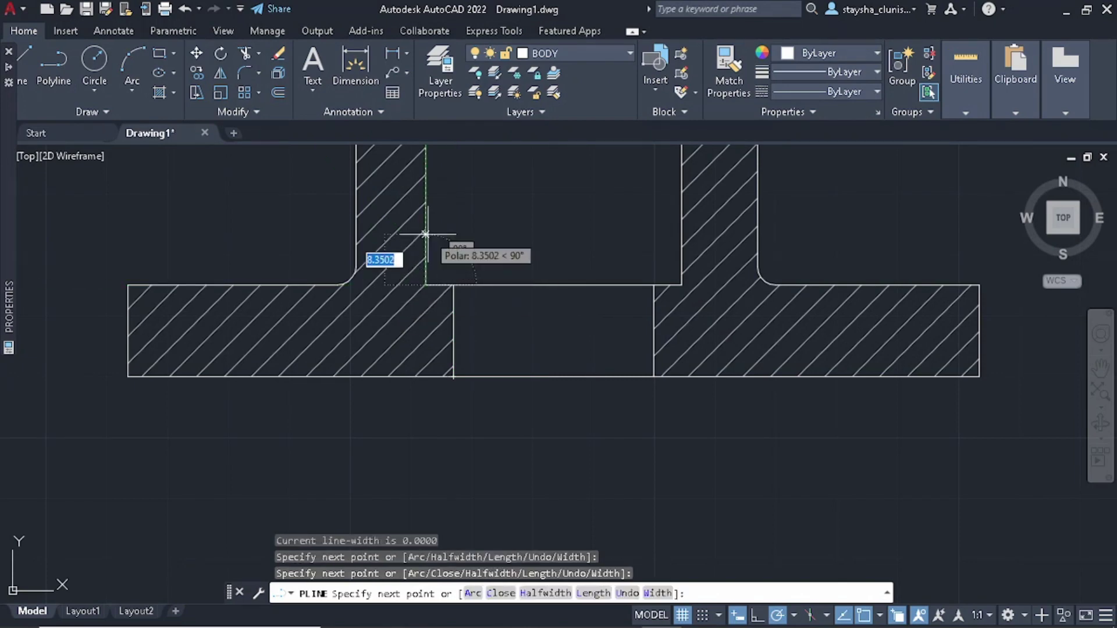
{"action": "type", "text": "6"}
{"action": "key", "text": "Return"}
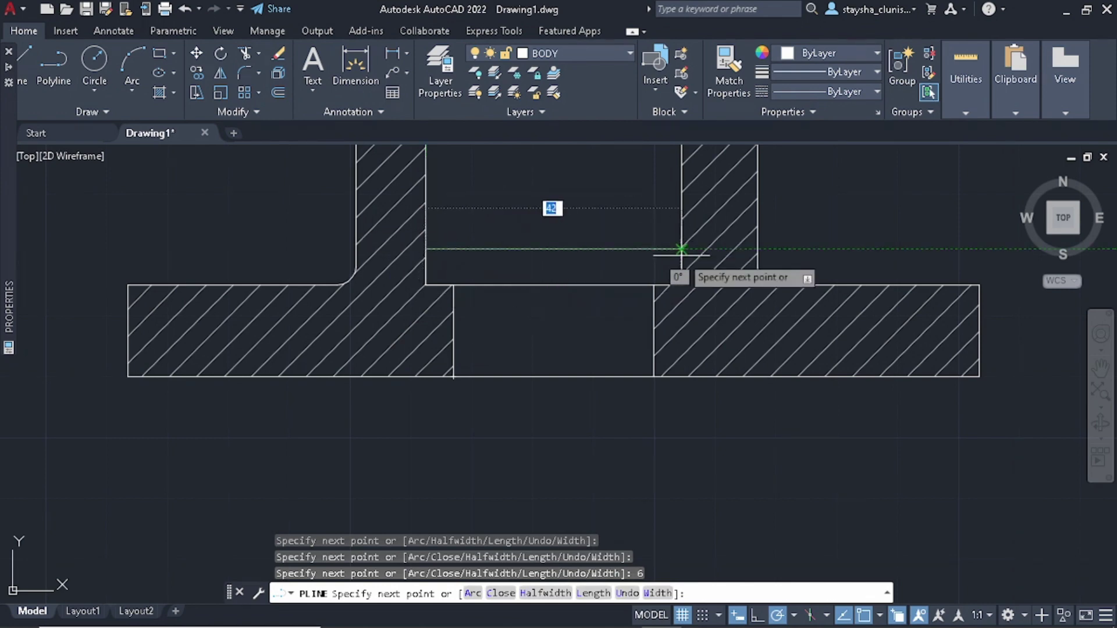
- Carry the outline across the flange top and down the right side, closing it back to the start
{"action": "left_click", "coordinate": [681, 249]}
{"action": "left_click", "coordinate": [681, 285]}
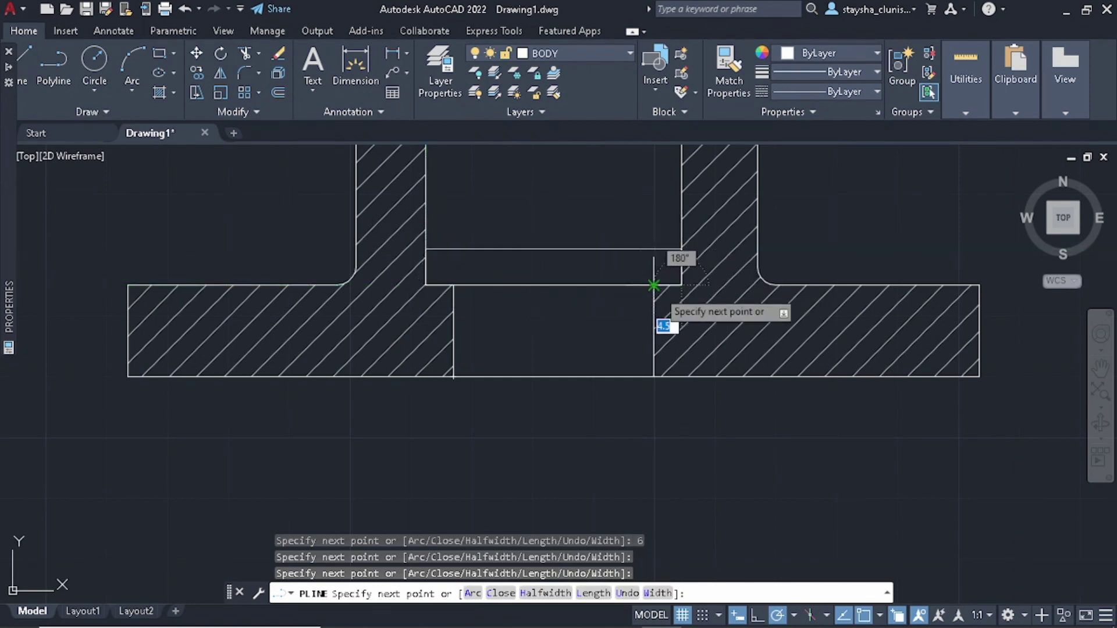
{"action": "left_click", "coordinate": [653, 285]}
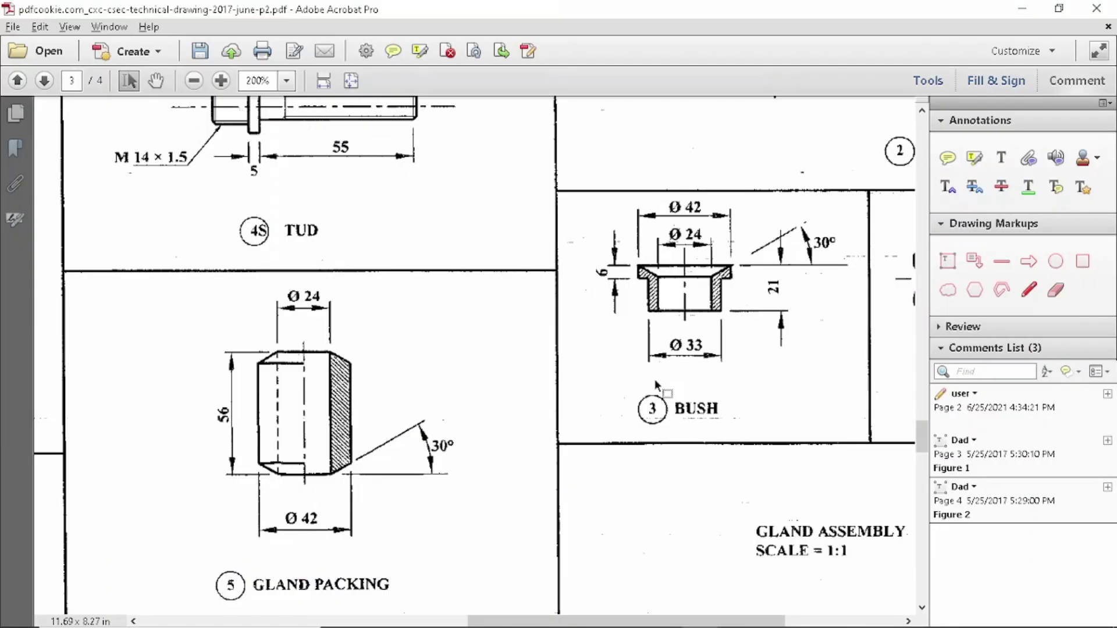
{"action": "key", "text": "alt+Tab"}
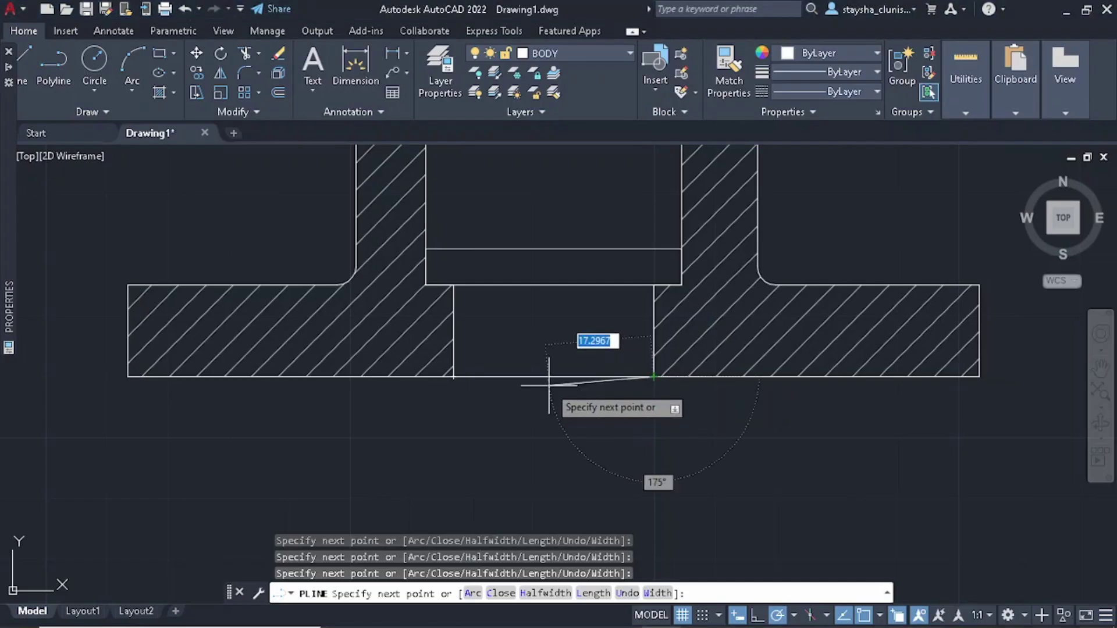
{"action": "type", "text": "c"}
{"action": "key", "text": "Return"}
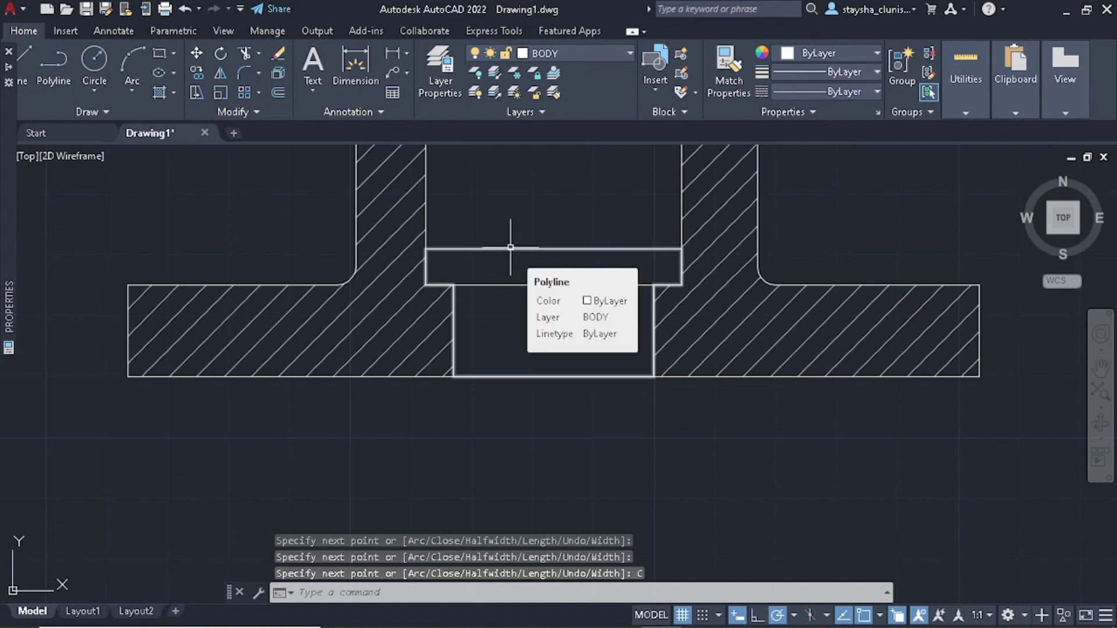
{"action": "key", "text": "alt+Tab"}
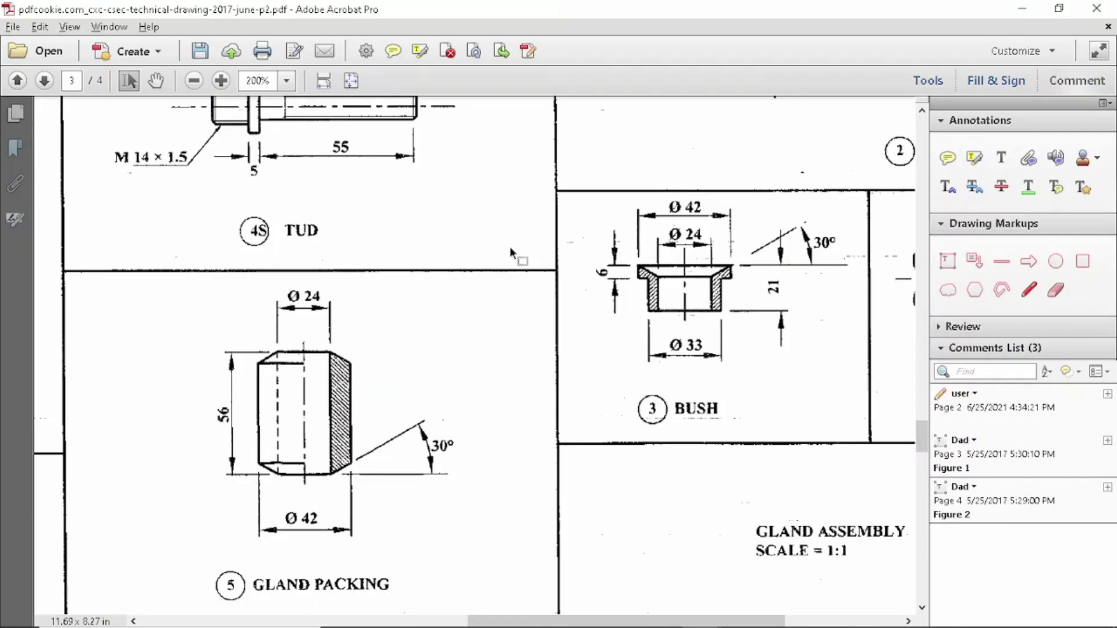
{"action": "key", "text": "alt+Tab"}
{"action": "key", "text": "alt+Tab"}
{"action": "key", "text": "alt+Tab"}
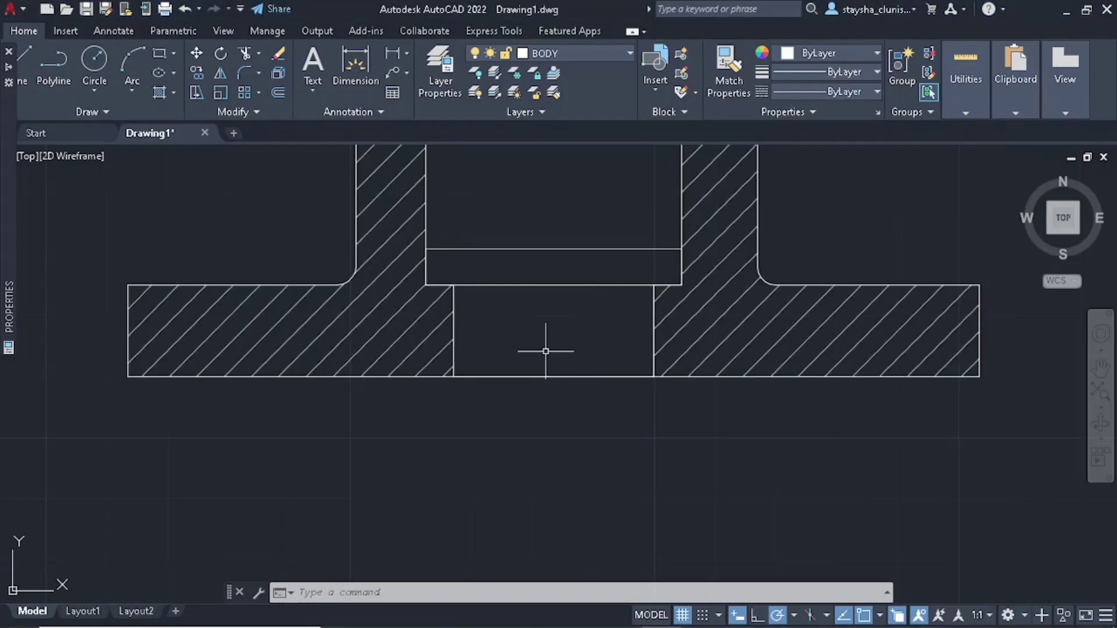
- Draw a vertical centre line through the bush
{"action": "key", "text": "Return"}
{"action": "left_click", "coordinate": [552, 377]}
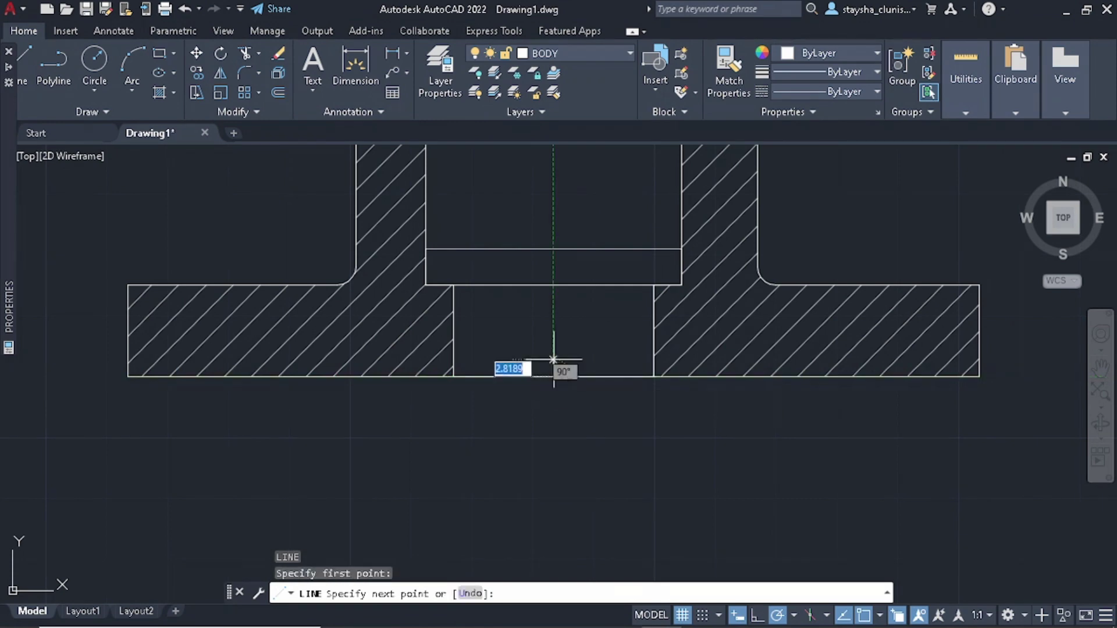
{"action": "left_click", "coordinate": [553, 176]}
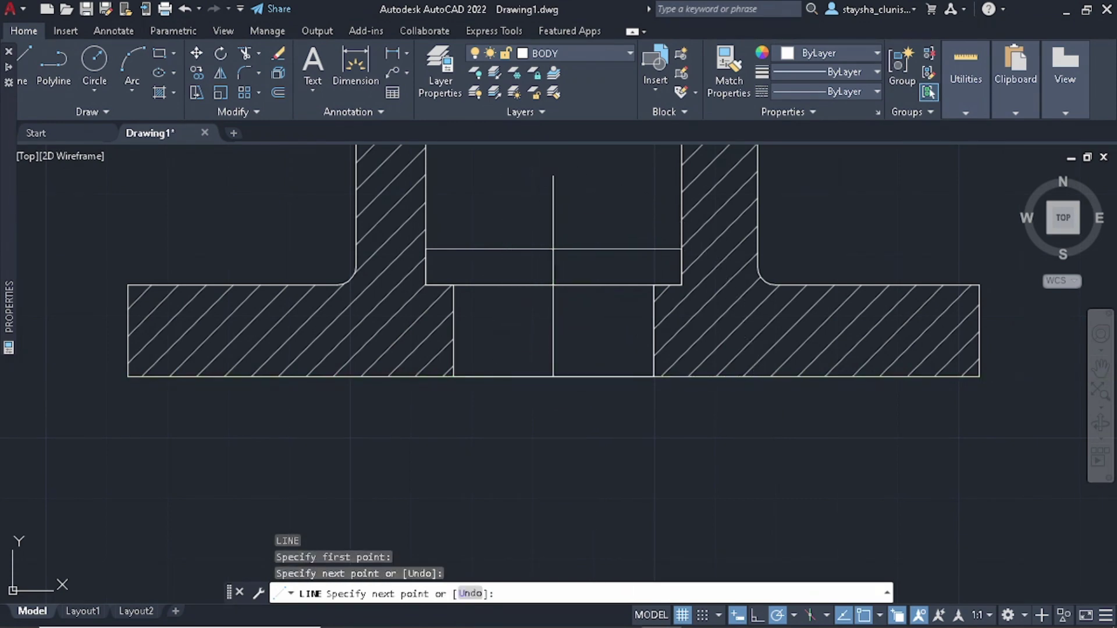
{"action": "key", "text": "Return"}
- Offset the vertical bore line 12 units to the left
{"action": "type", "text": "o"}
{"action": "key", "text": "Return"}
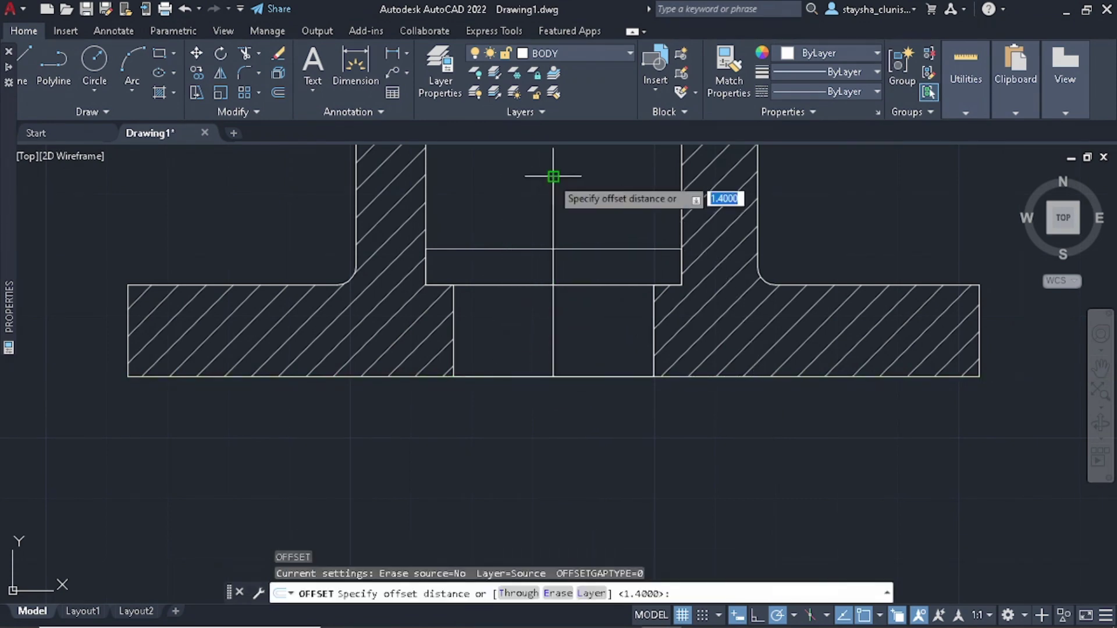
{"action": "key", "text": "Return"}
{"action": "left_click", "coordinate": [553, 195]}
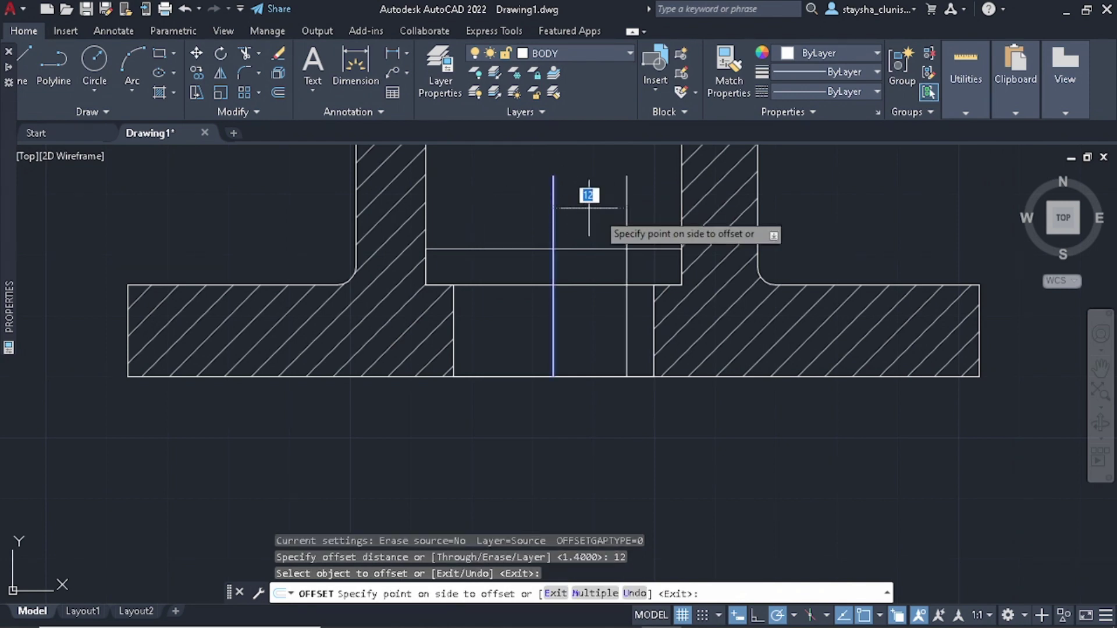
{"action": "left_click", "coordinate": [588, 197]}
{"action": "left_click", "coordinate": [517, 210]}
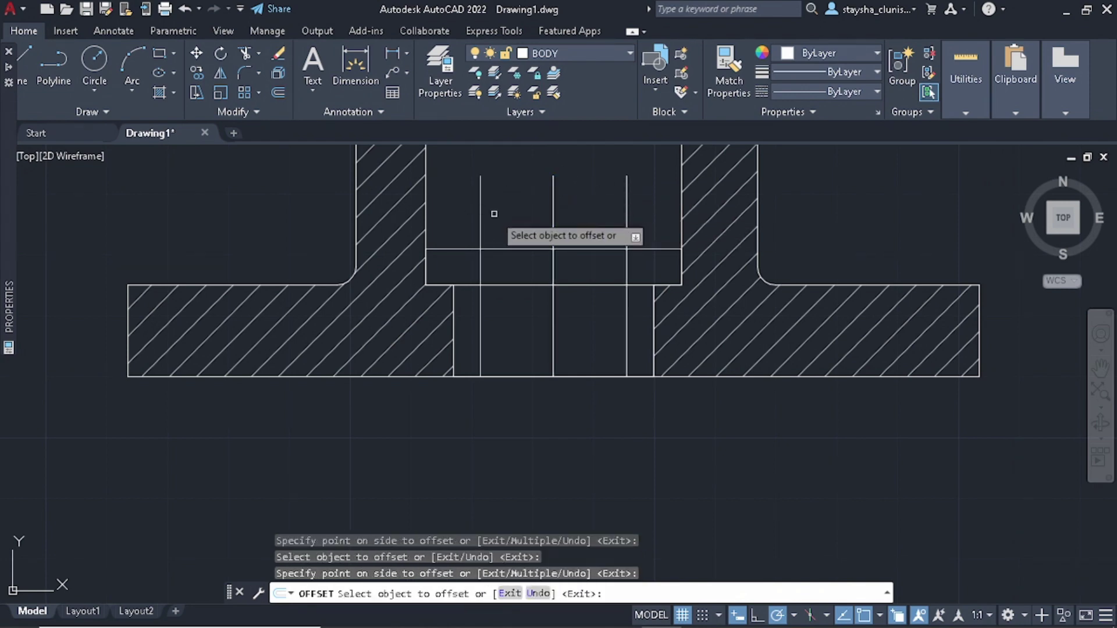
{"action": "key", "text": "Escape"}
{"action": "key", "text": "alt+Tab"}
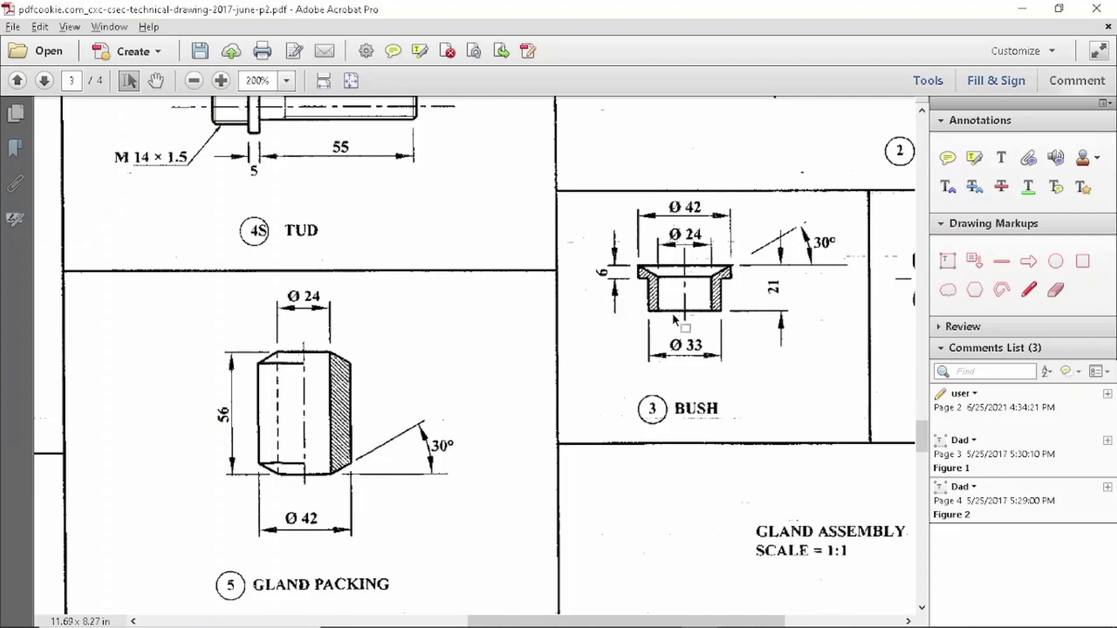
{"action": "key", "text": "alt+Tab"}
- Set Polar Tracking to 30° increments
{"action": "left_click", "coordinate": [778, 616]}
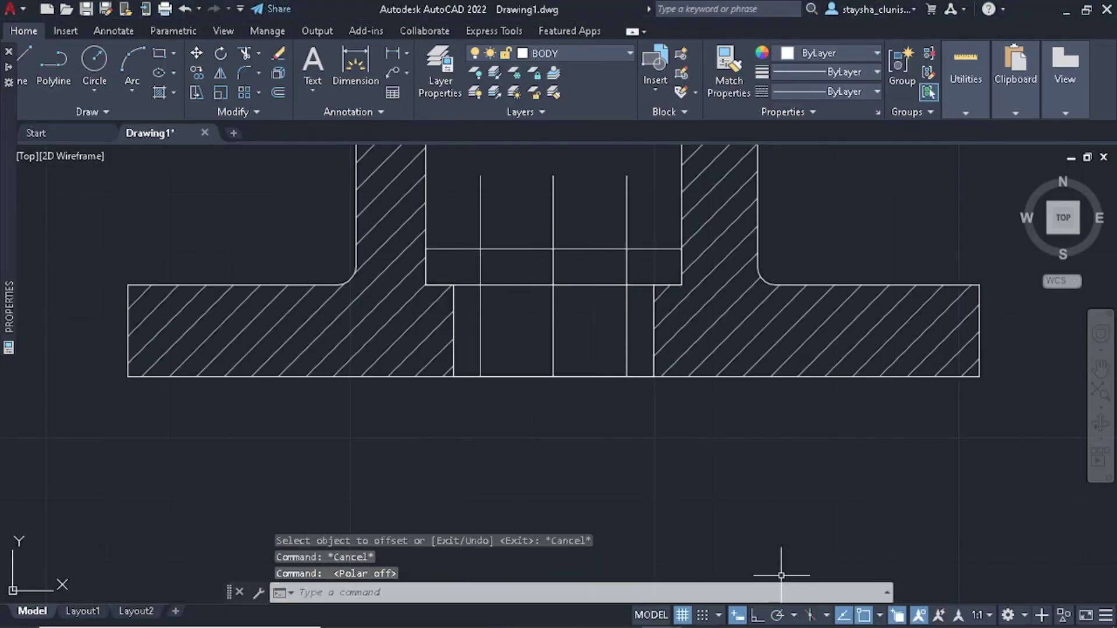
{"action": "left_click", "coordinate": [779, 616]}
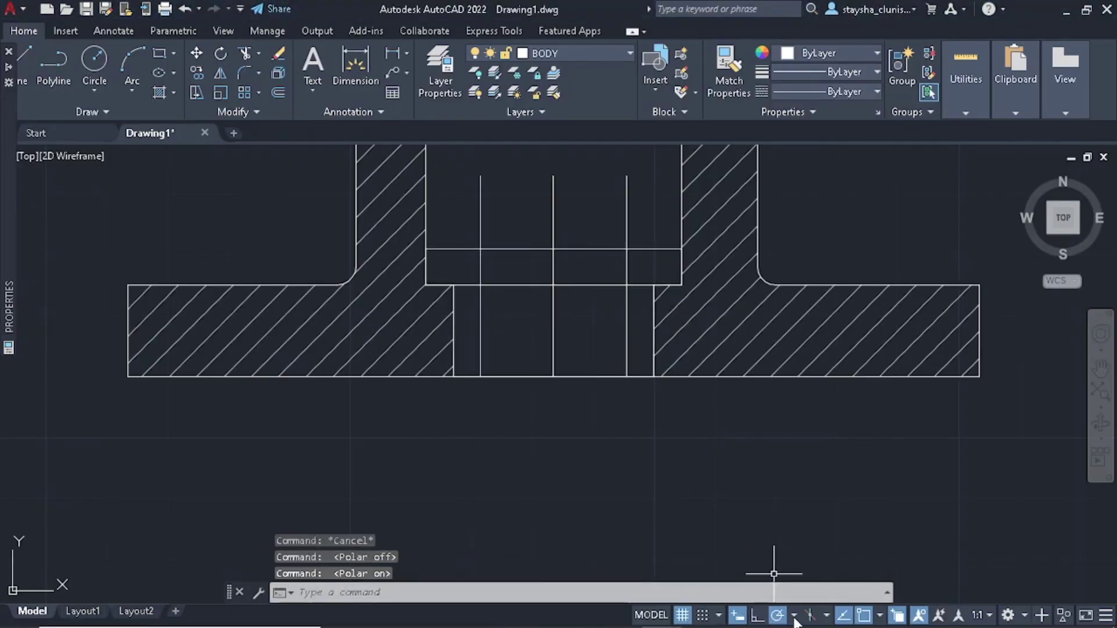
{"action": "left_click", "coordinate": [794, 617]}
{"action": "left_click", "coordinate": [798, 468]}
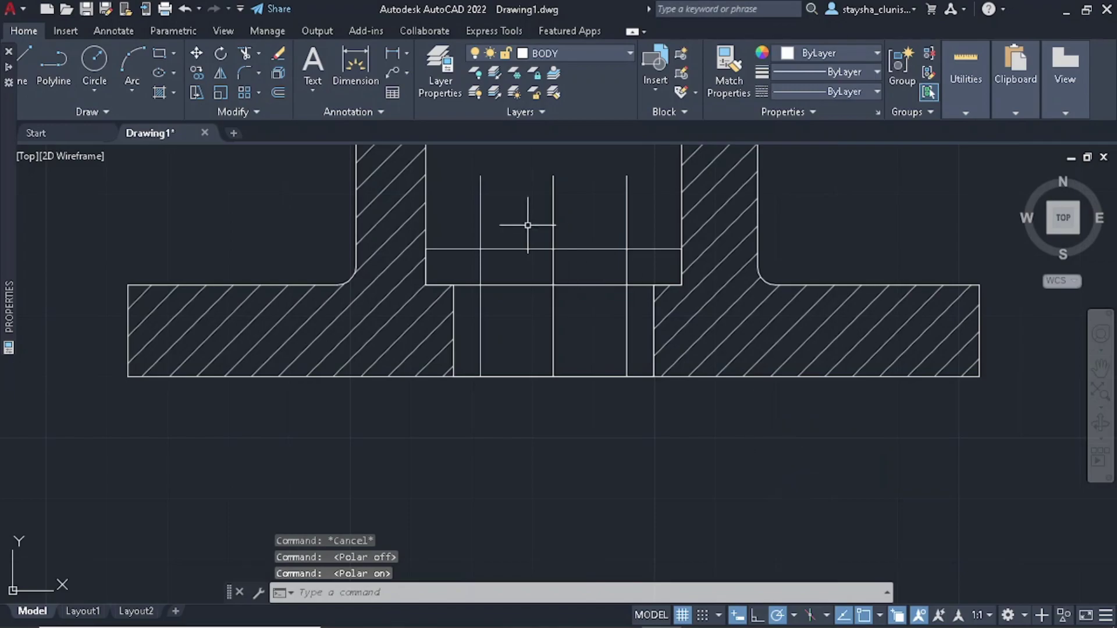
{"action": "key", "text": "alt+Tab"}
{"action": "key", "text": "alt+Tab"}
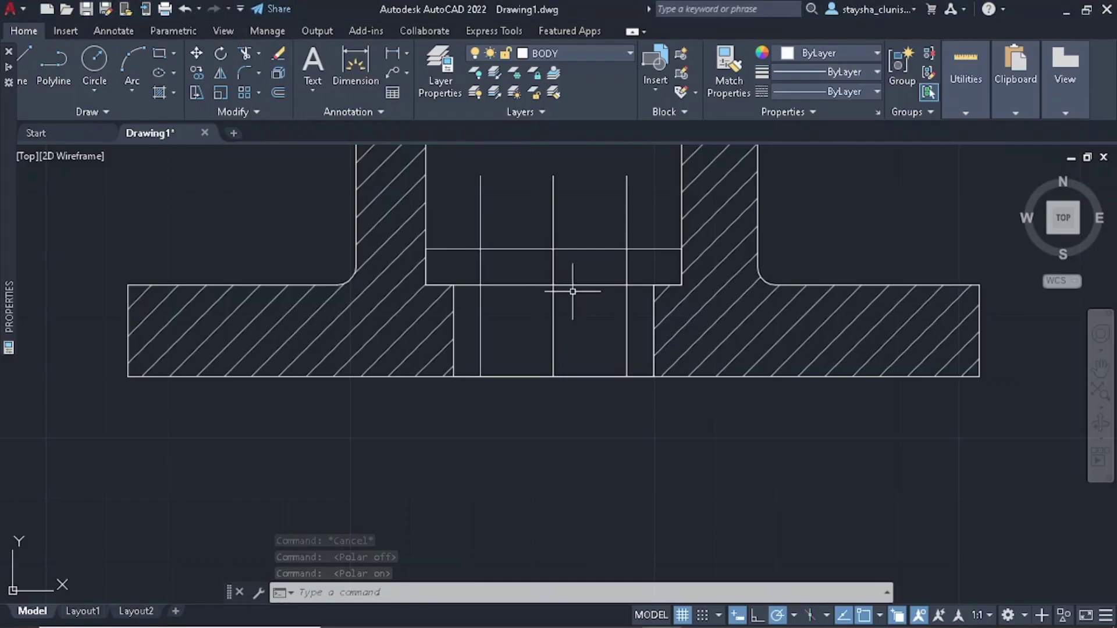
- Draw two 30° chamfer lines from the rectangle's top-right and top-left corners into the bore
{"action": "key", "text": "l"}
{"action": "key", "text": "Return"}
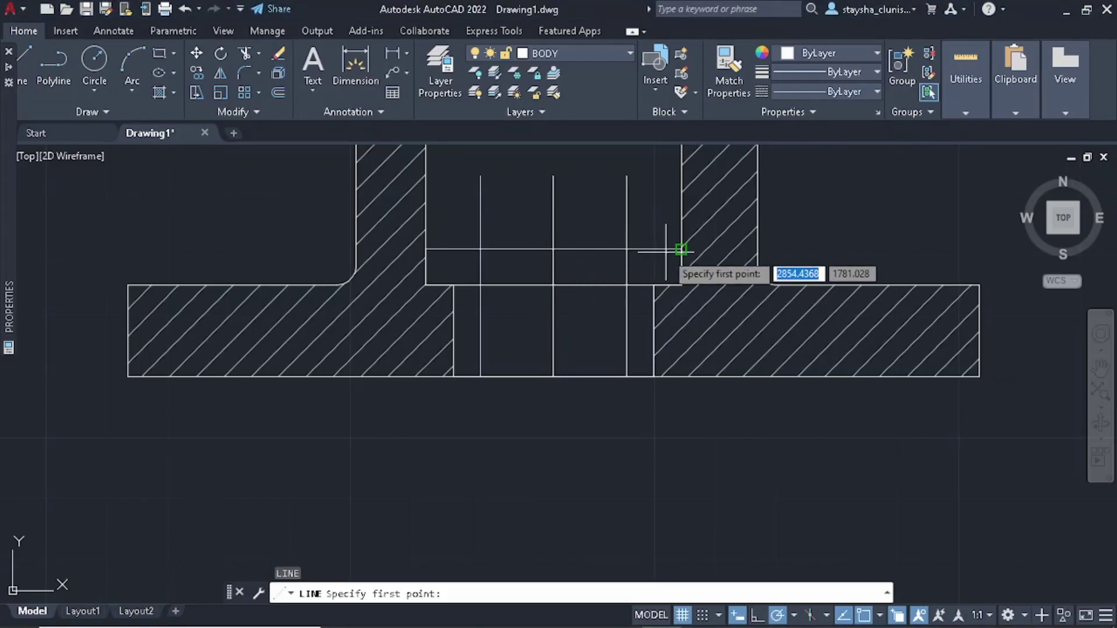
{"action": "left_click", "coordinate": [681, 249]}
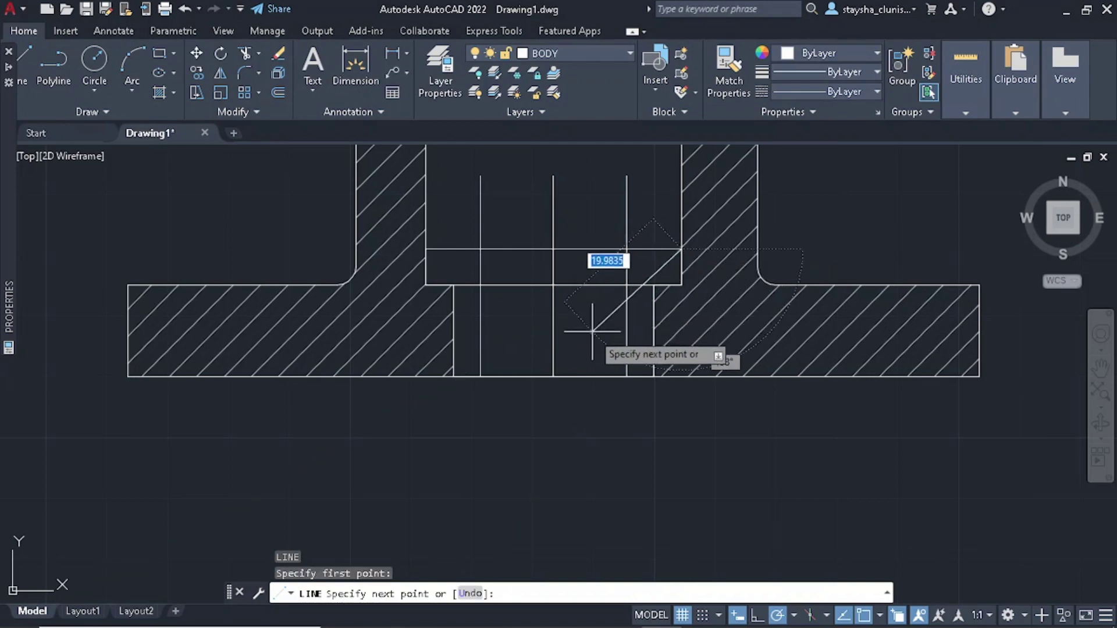
{"action": "left_click", "coordinate": [571, 313]}
{"action": "key", "text": "Escape"}
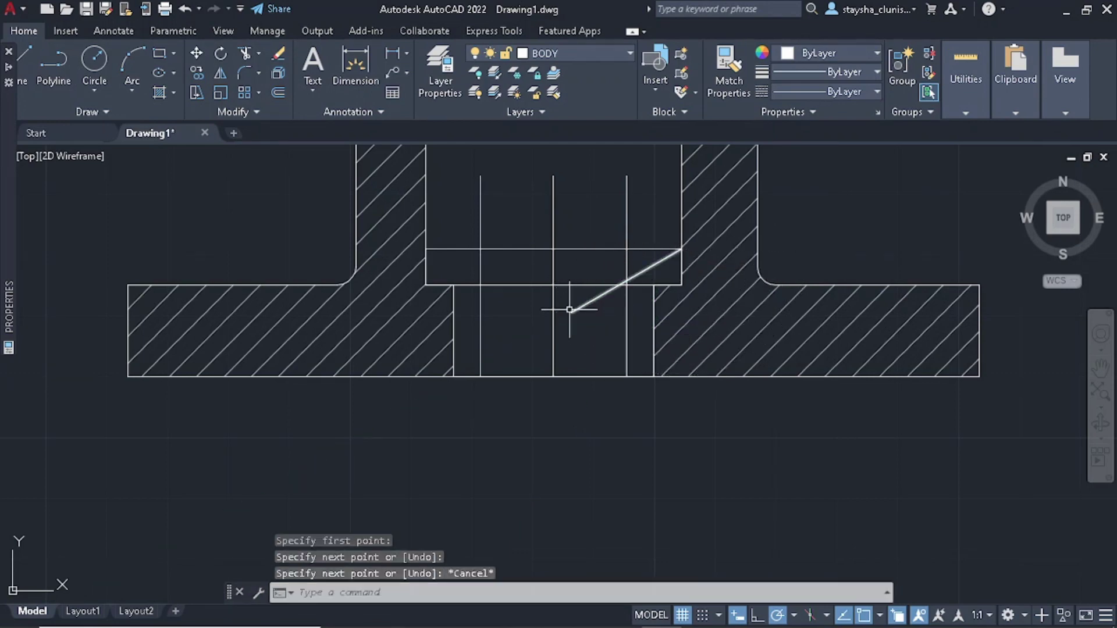
{"action": "key", "text": "l"}
{"action": "key", "text": "Return"}
{"action": "left_click", "coordinate": [426, 250]}
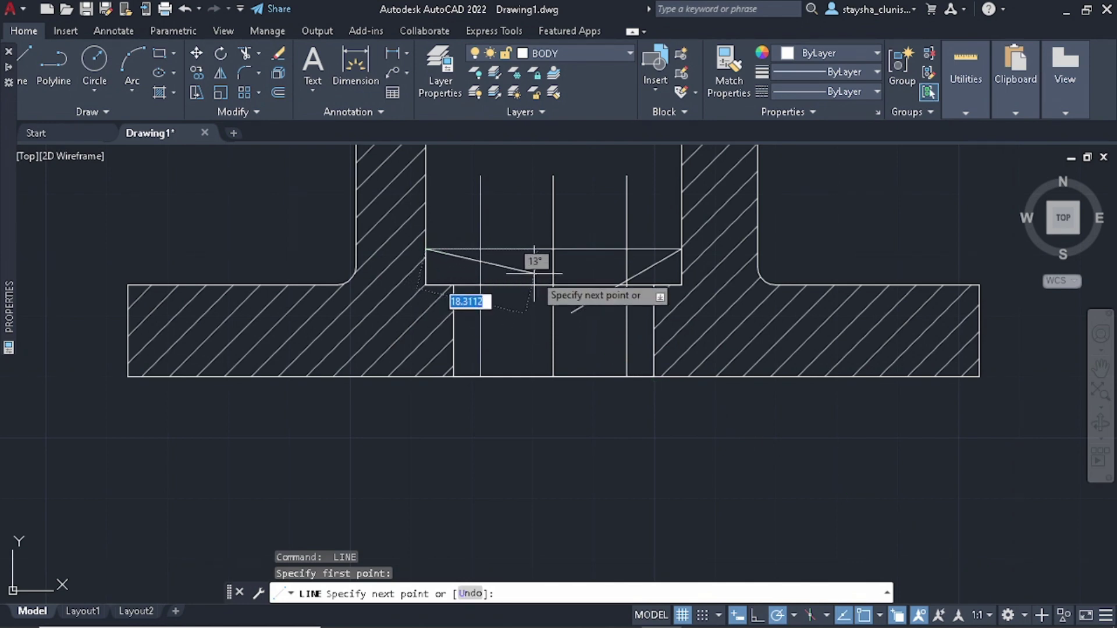
{"action": "left_click", "coordinate": [520, 305]}
{"action": "key", "text": "Escape"}
{"action": "scroll", "coordinate": [499, 302], "scroll_direction": "up", "scroll_amount": 5}
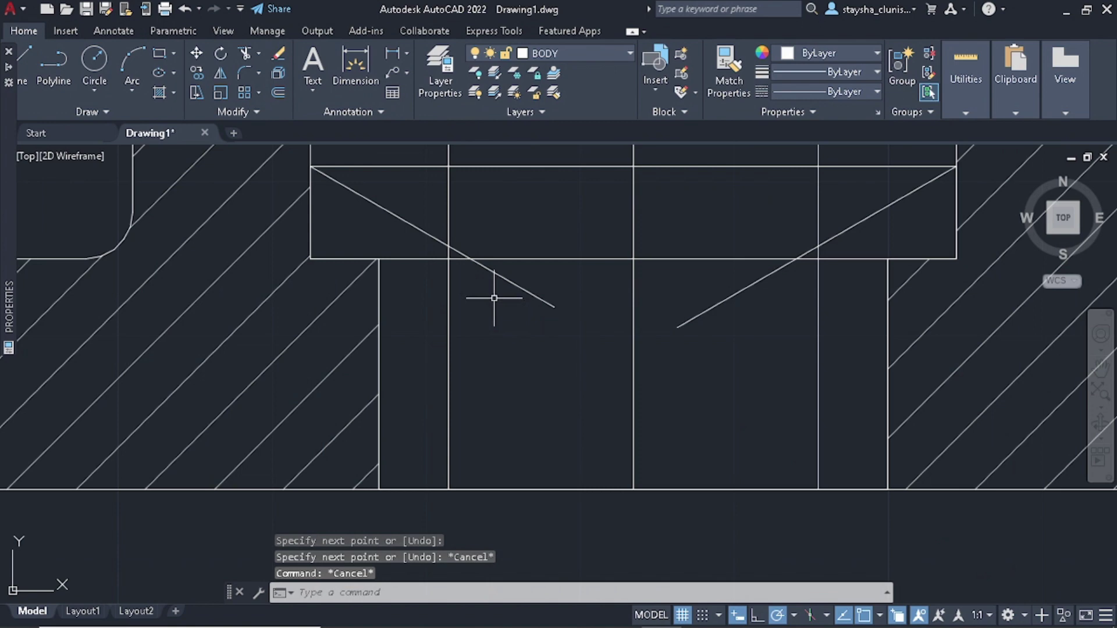
{"action": "left_click", "coordinate": [462, 253]}
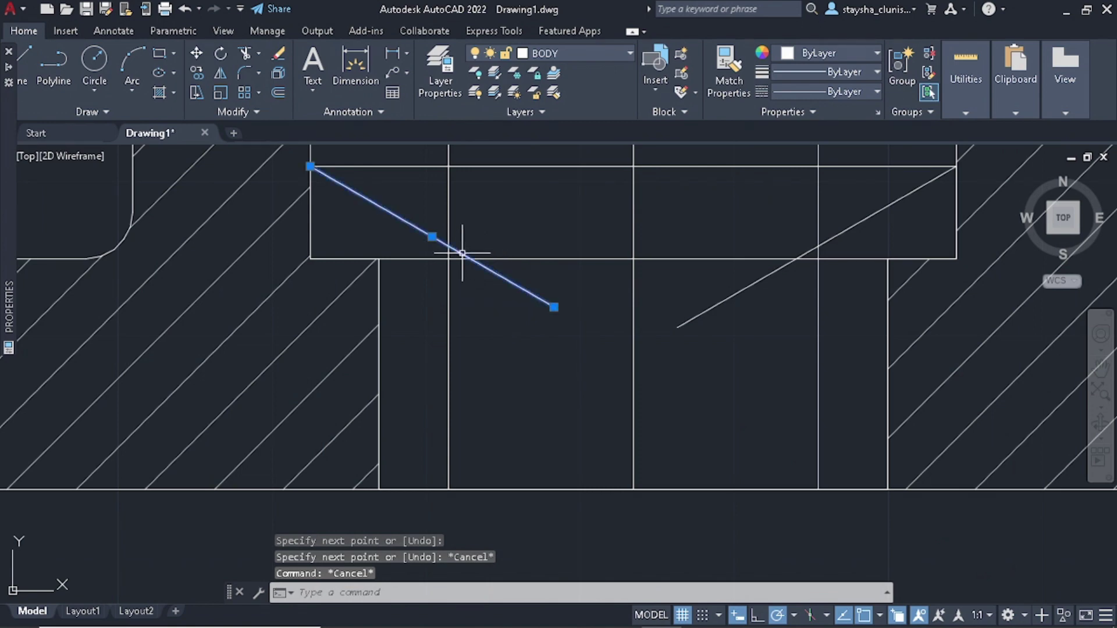
- Fence-trim the lines crossing inside the top rectangle
{"action": "left_click", "coordinate": [838, 226]}
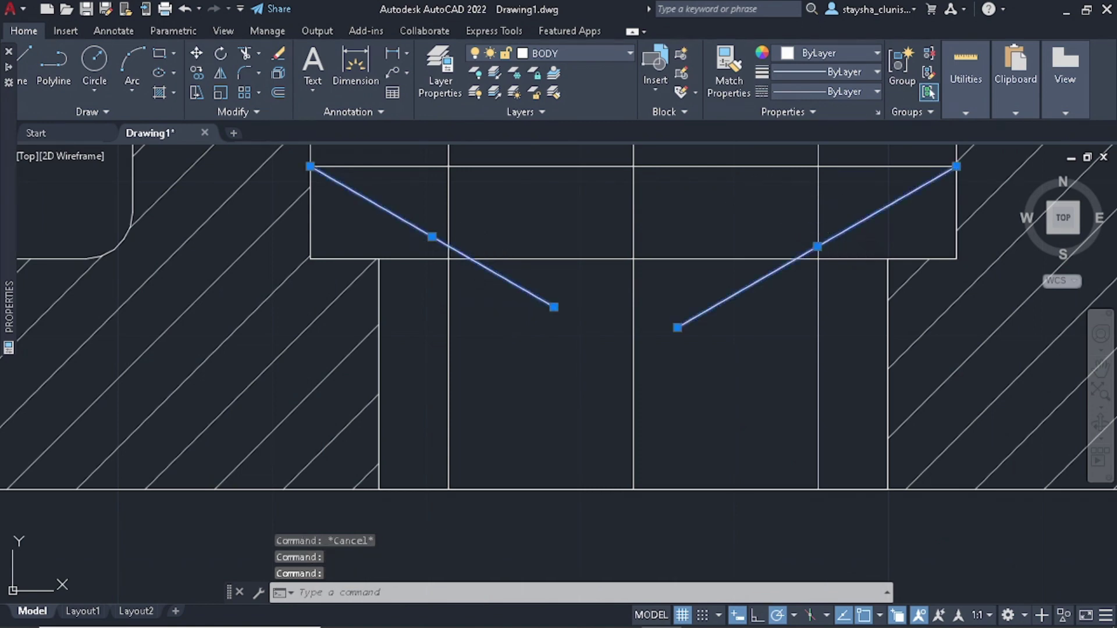
{"action": "type", "text": "tr"}
{"action": "key", "text": "Return"}
{"action": "left_click", "coordinate": [832, 204]}
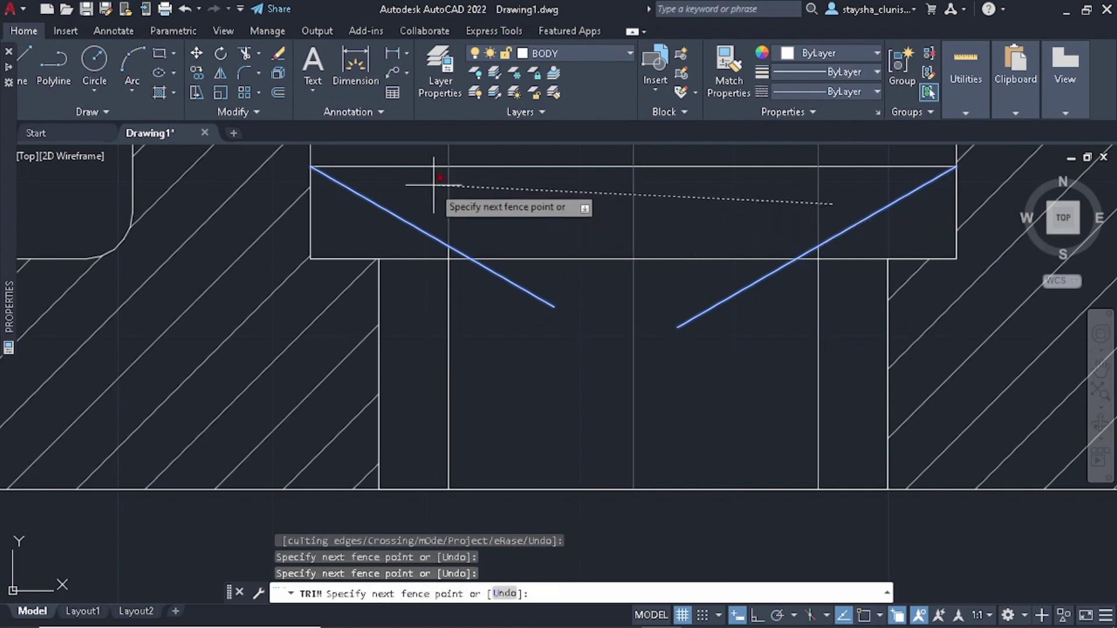
{"action": "key", "text": "Return"}
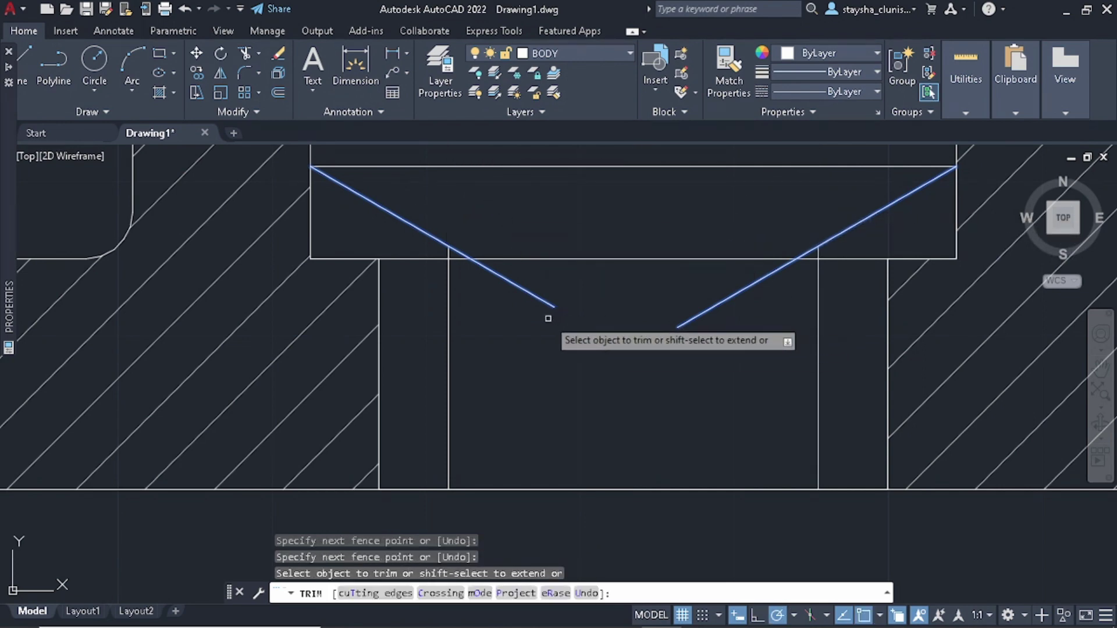
{"action": "key", "text": "Escape"}
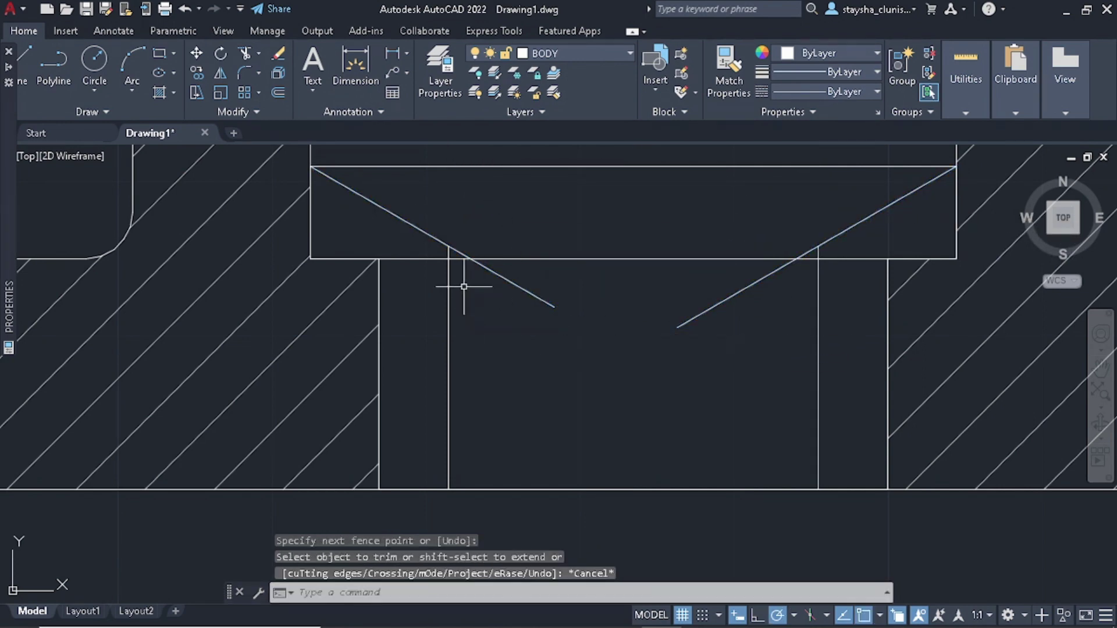
- Trim both chamfer overhangs using the two inner vertical bore lines as cutting edges
{"action": "left_click", "coordinate": [464, 308]}
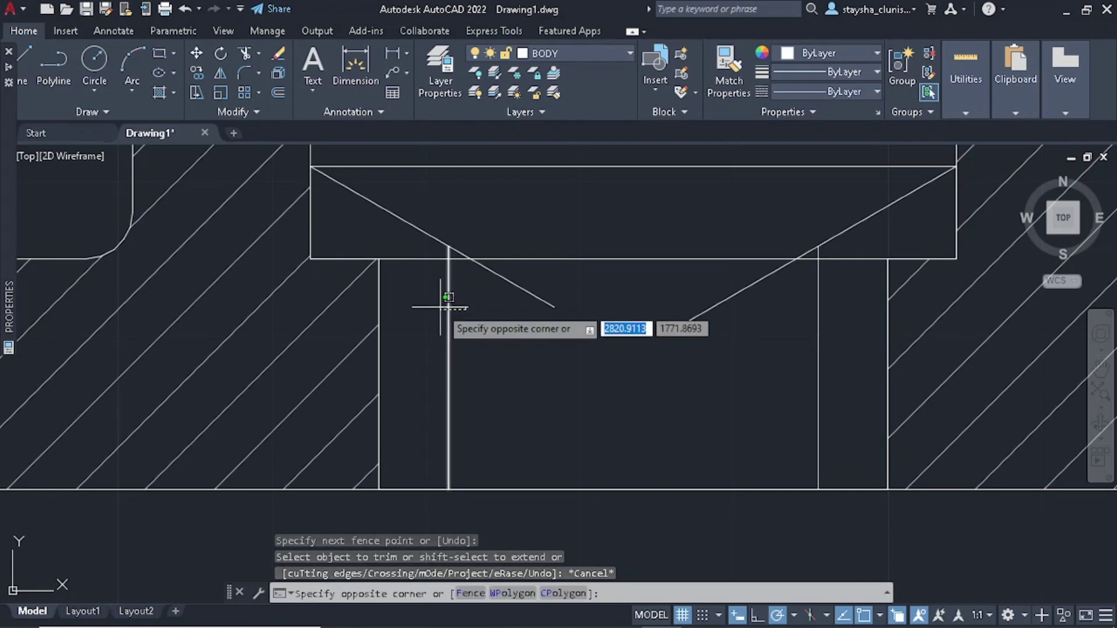
{"action": "left_click", "coordinate": [832, 344]}
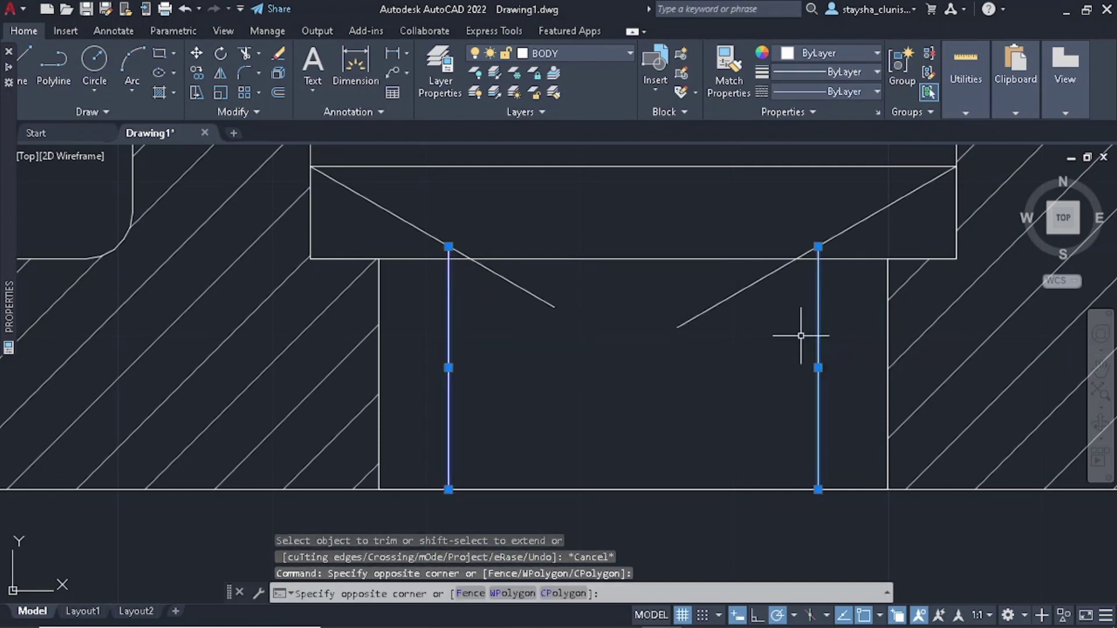
{"action": "type", "text": "TR"}
{"action": "key", "text": "Return"}
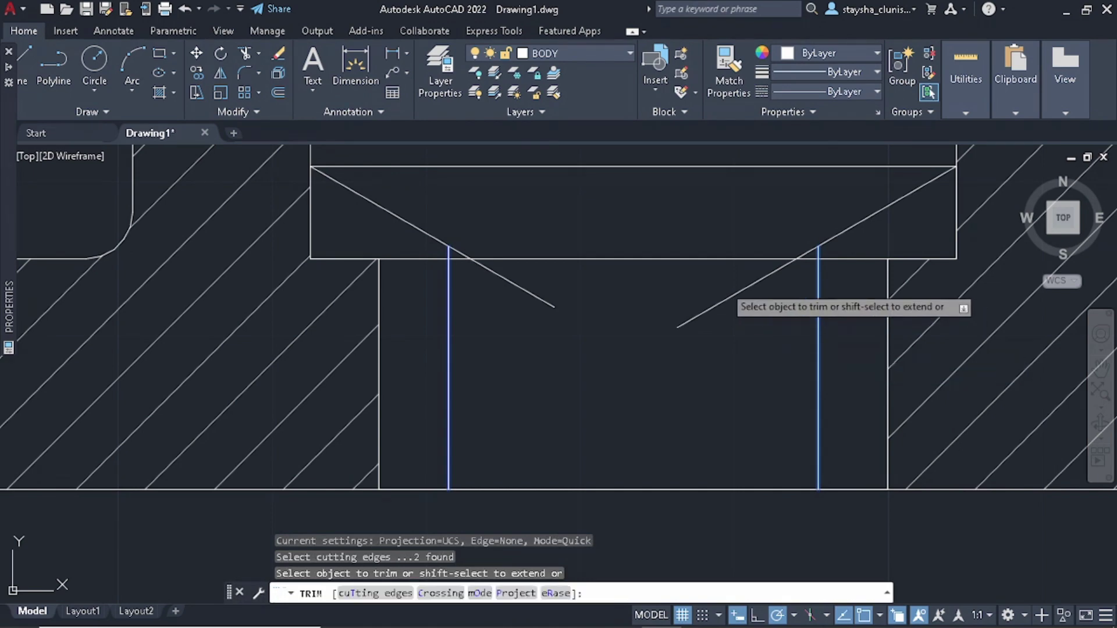
{"action": "left_click_drag", "start_coordinate": [740, 292], "coordinate": [491, 321]}
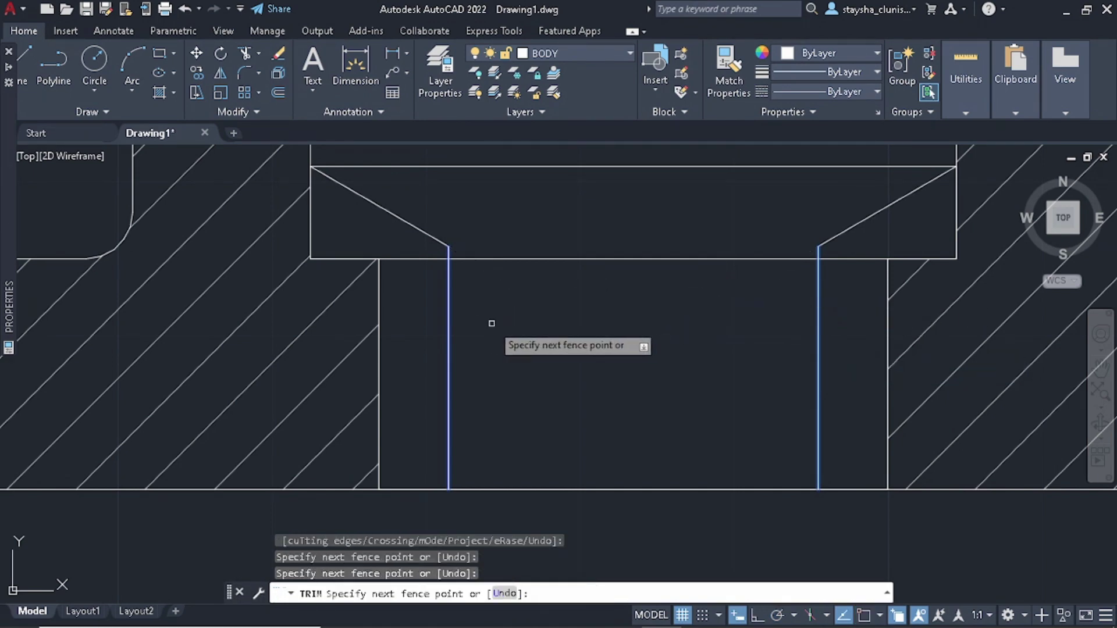
{"action": "key", "text": "Escape"}
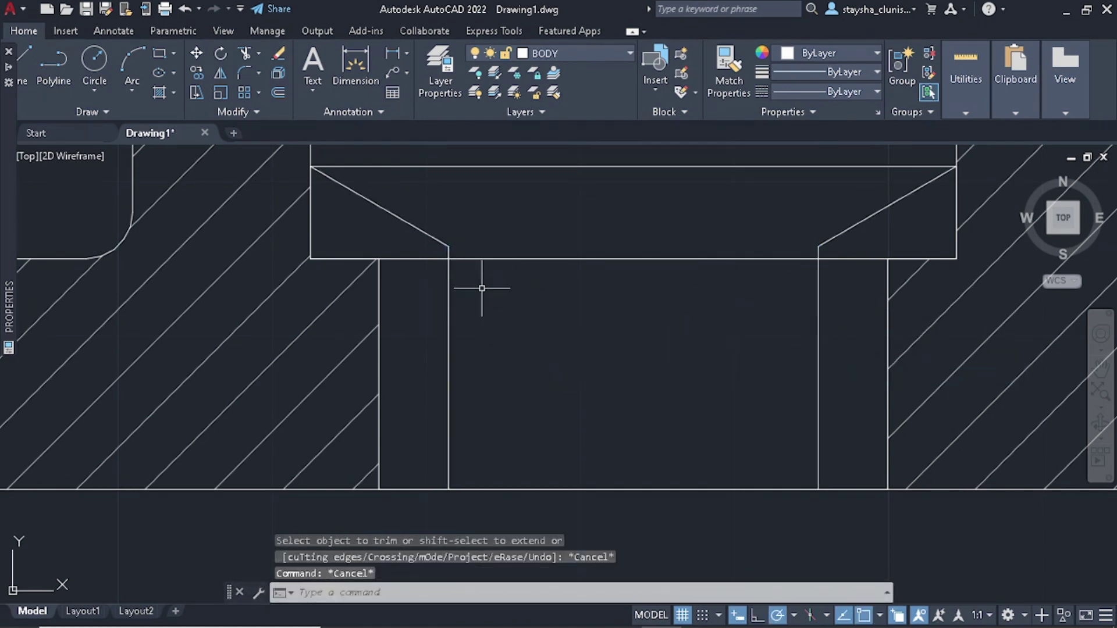
- Break the rectangle's lower edge between the left and right bore lines
{"action": "type", "text": "br"}
{"action": "key", "text": "Return"}
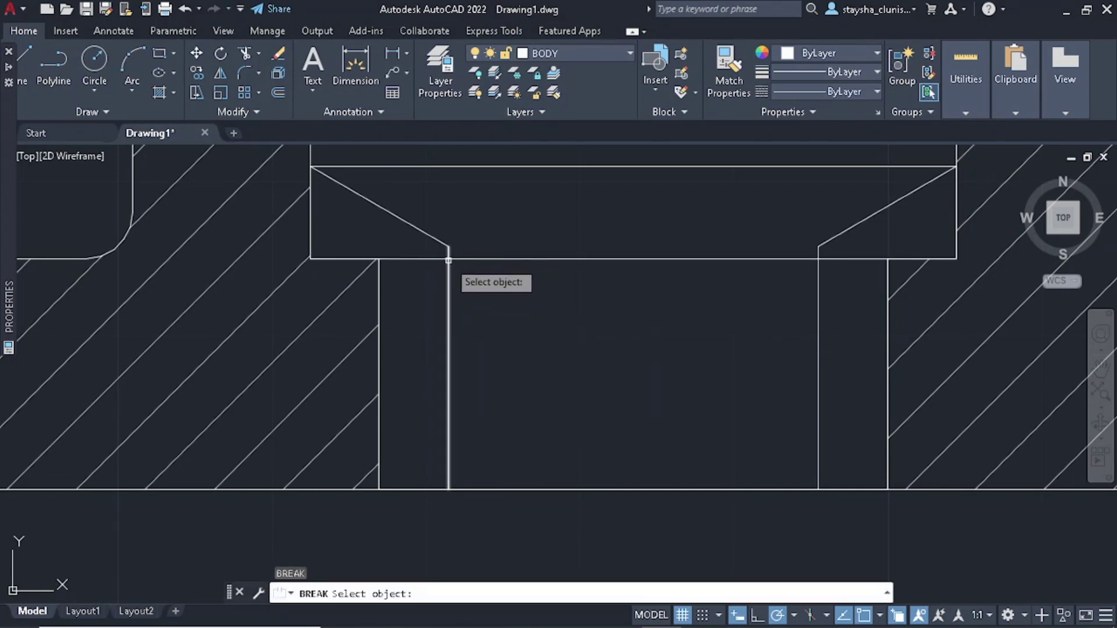
{"action": "left_click", "coordinate": [458, 258]}
{"action": "type", "text": "f"}
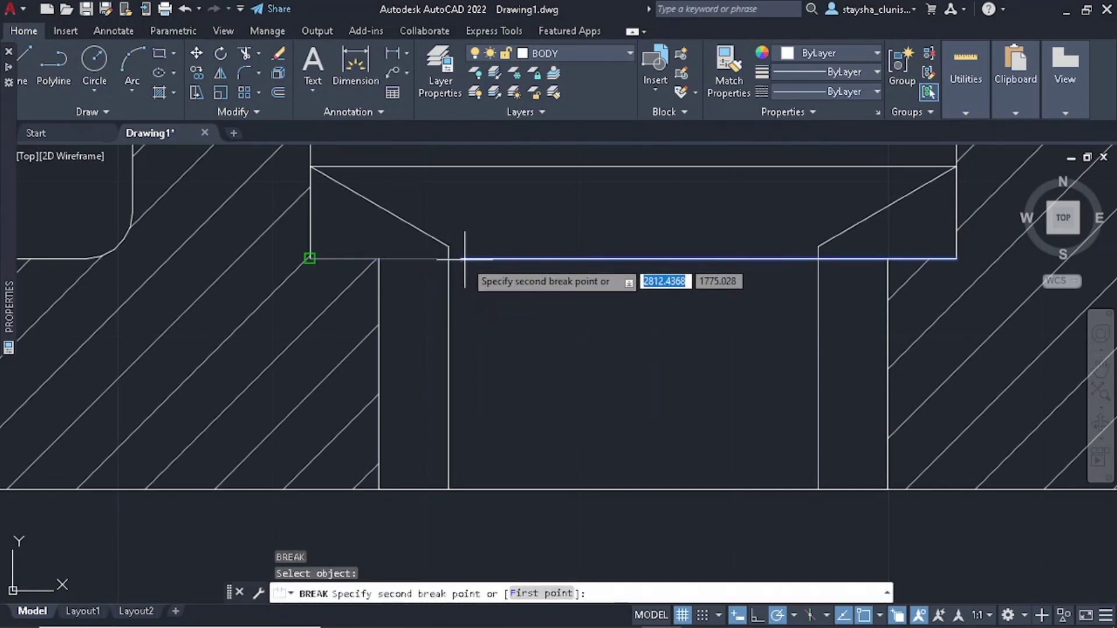
{"action": "key", "text": "Return"}
{"action": "left_click", "coordinate": [448, 259]}
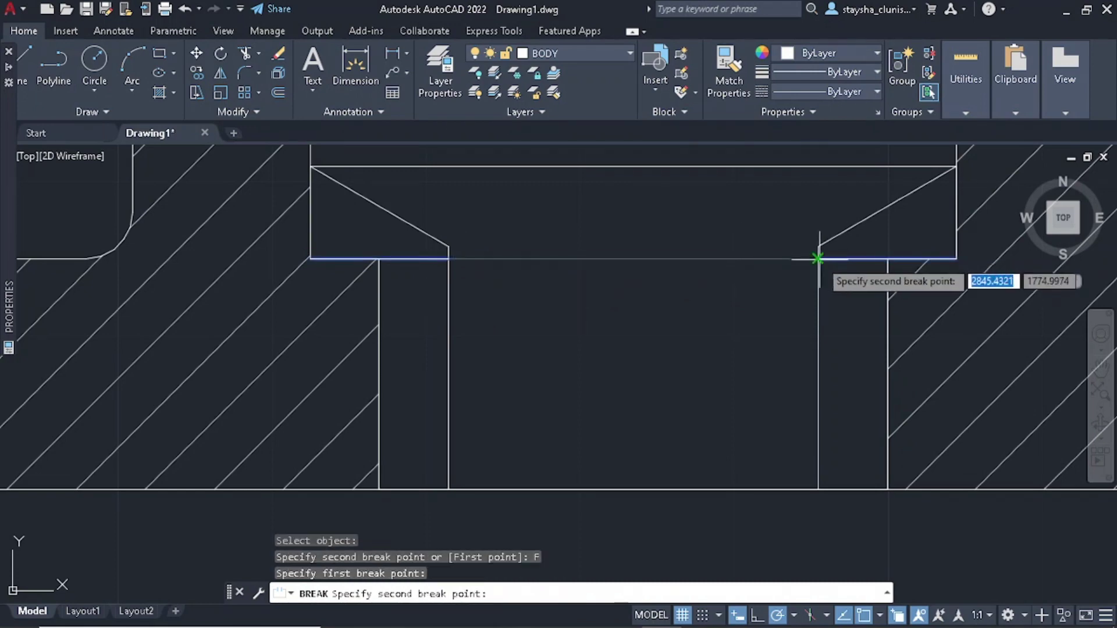
{"action": "left_click", "coordinate": [818, 258]}
{"action": "key", "text": "Escape"}
{"action": "type", "text": "L"}
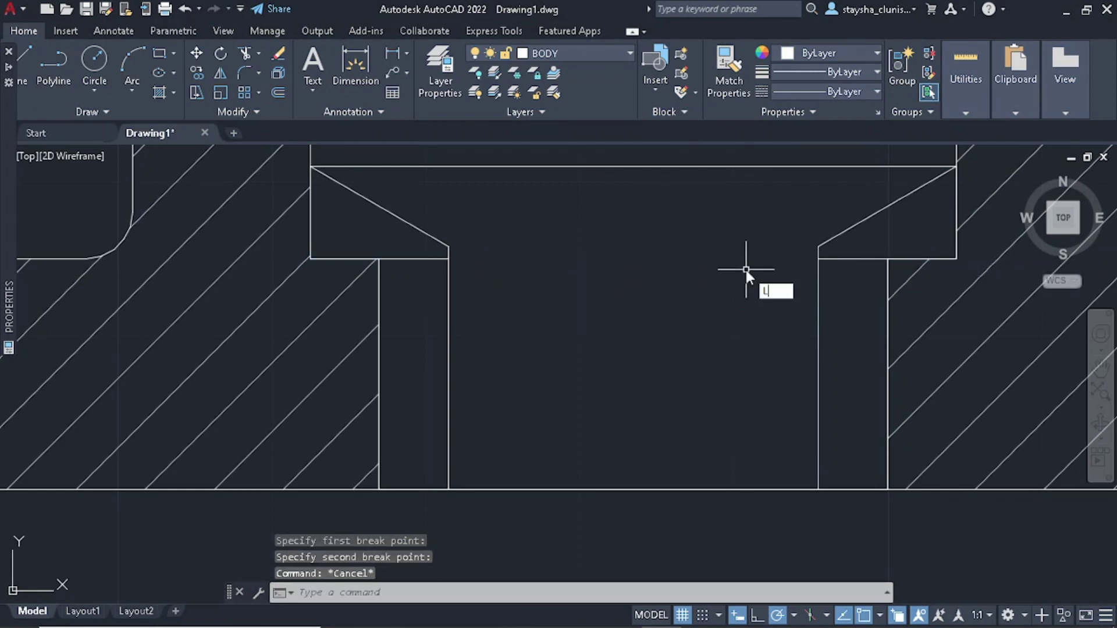
- Draw a horizontal line joining the lower ends of the two chamfers
{"action": "key", "text": "Return"}
{"action": "left_click", "coordinate": [448, 247]}
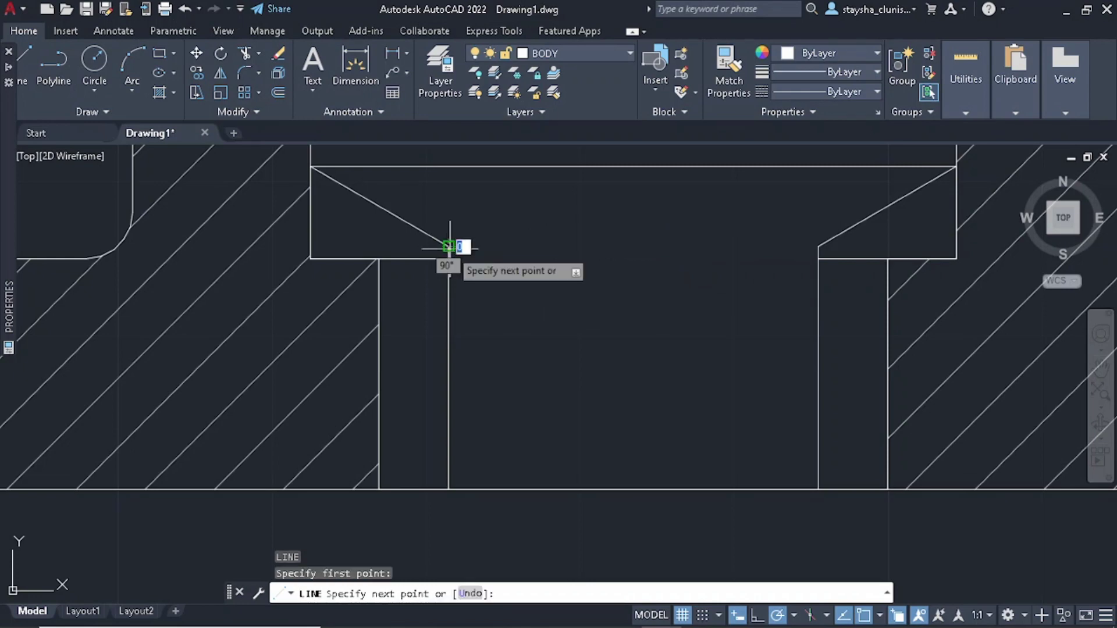
{"action": "left_click", "coordinate": [818, 247]}
{"action": "key", "text": "Escape"}
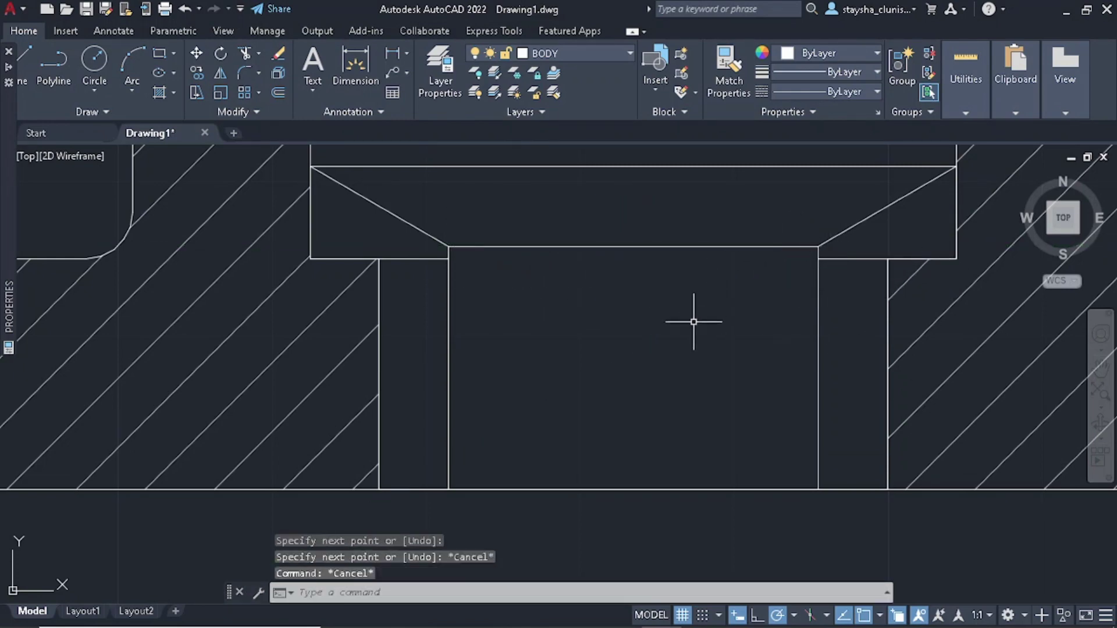
{"action": "scroll", "coordinate": [694, 321], "scroll_direction": "down", "scroll_amount": 3}
{"action": "scroll", "coordinate": [628, 319], "scroll_direction": "up", "scroll_amount": 2}
{"action": "key", "text": "alt+Tab"}
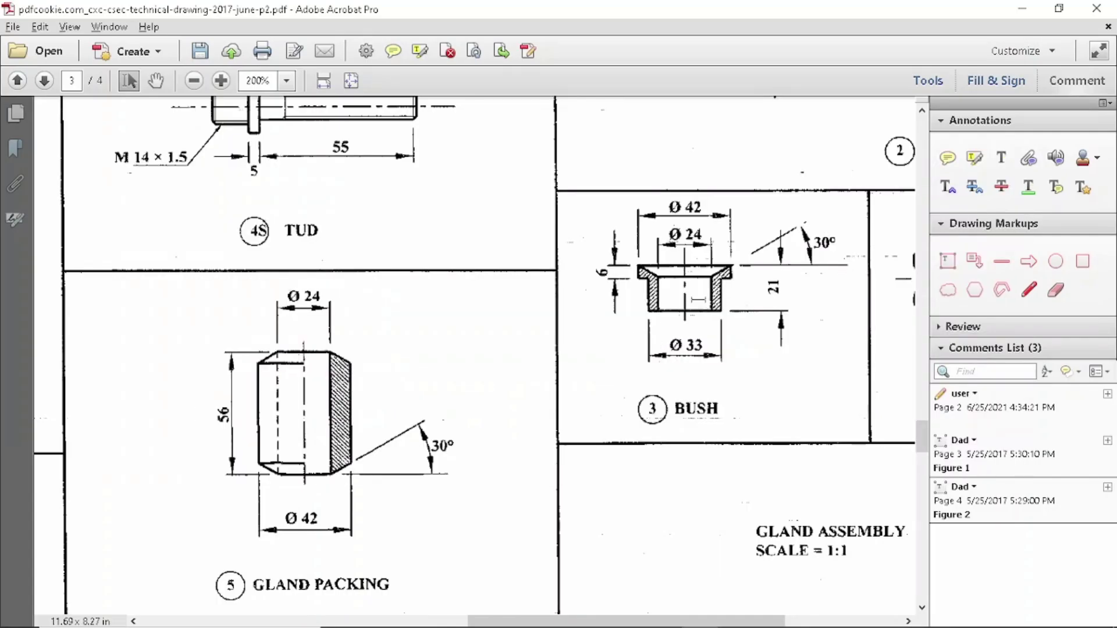
{"action": "key", "text": "alt+Tab"}
{"action": "scroll", "coordinate": [710, 259], "scroll_direction": "up", "scroll_amount": 2}
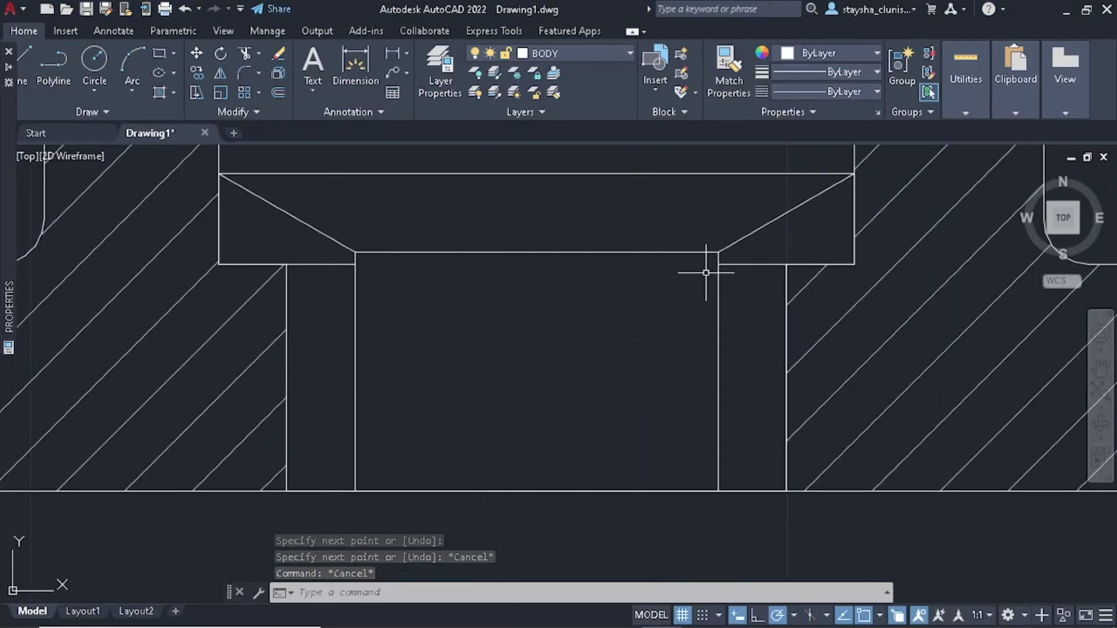
{"action": "left_click", "coordinate": [740, 263]}
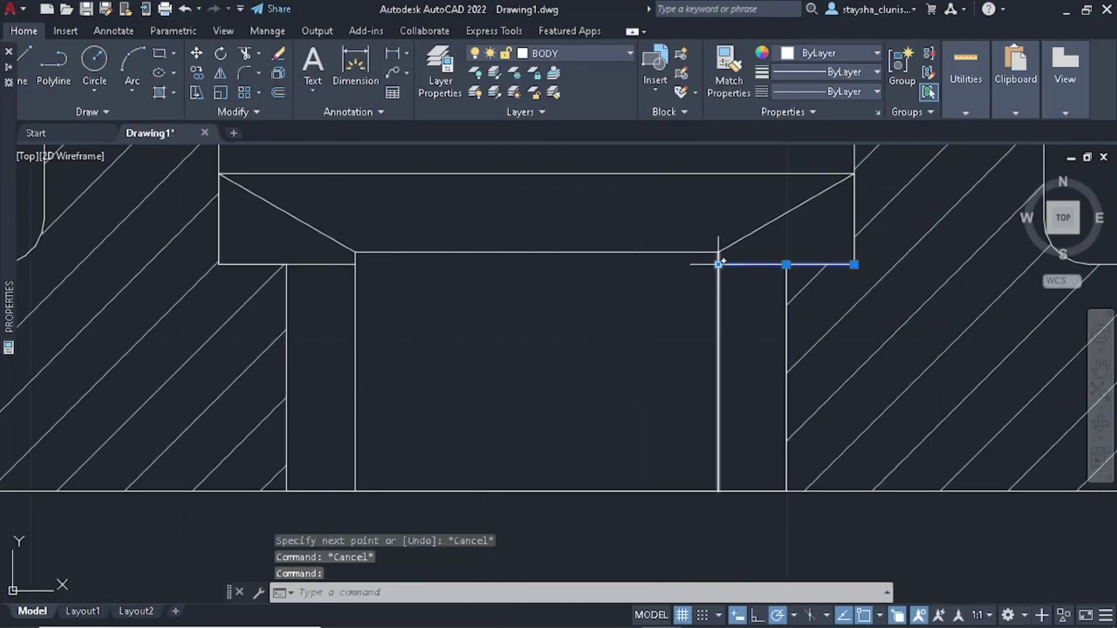
{"action": "left_click", "coordinate": [719, 265]}
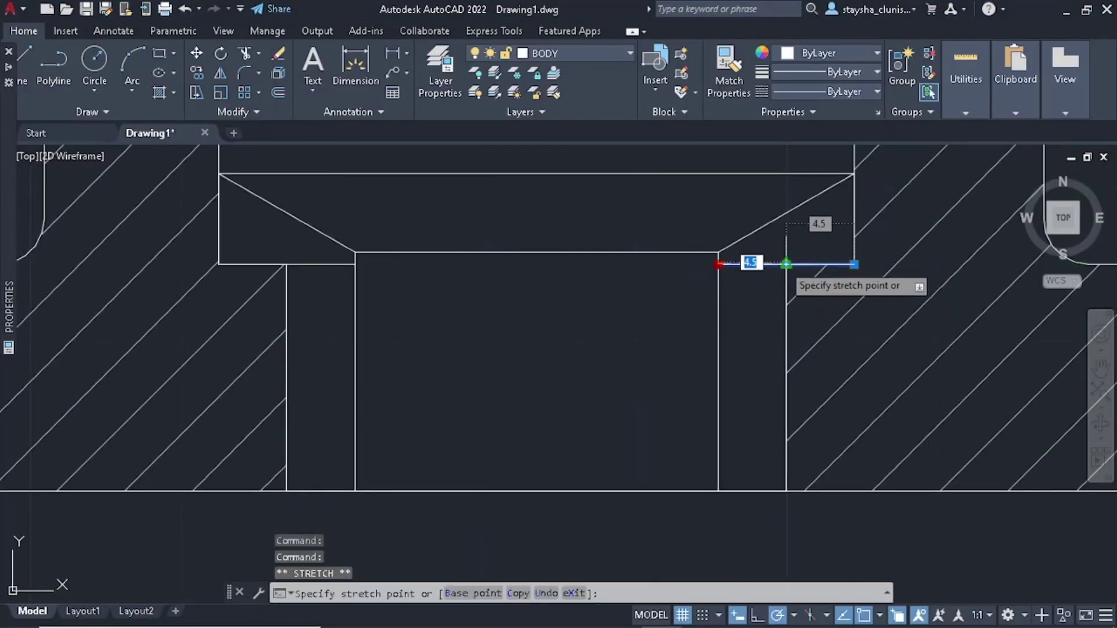
{"action": "key", "text": "Escape"}
{"action": "key", "text": "Escape"}
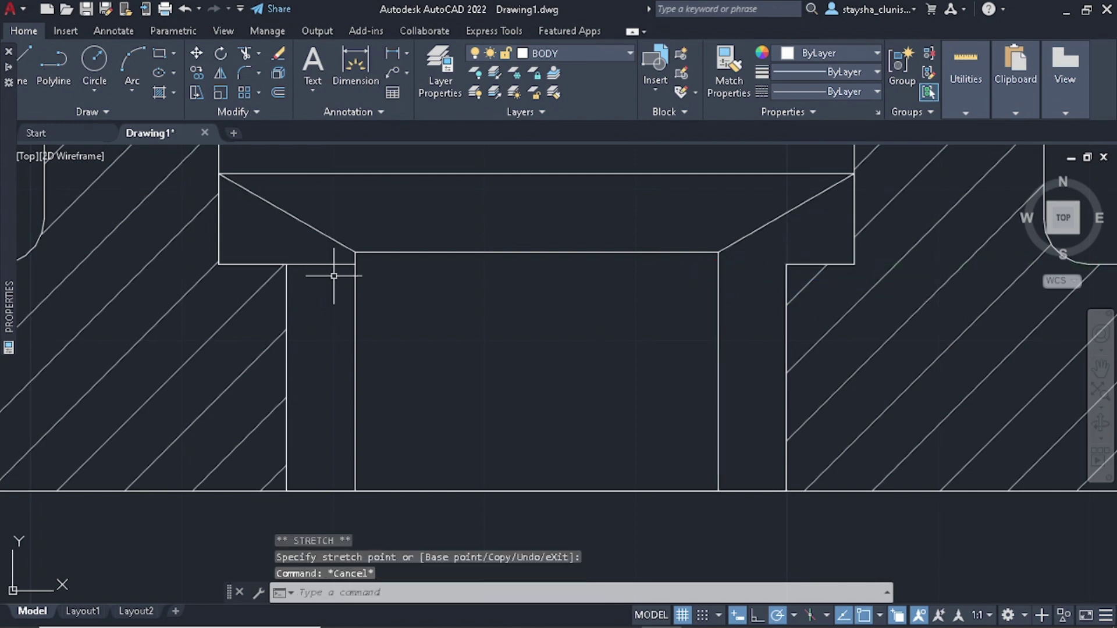
{"action": "left_click_drag", "start_coordinate": [213, 256], "coordinate": [360, 273]}
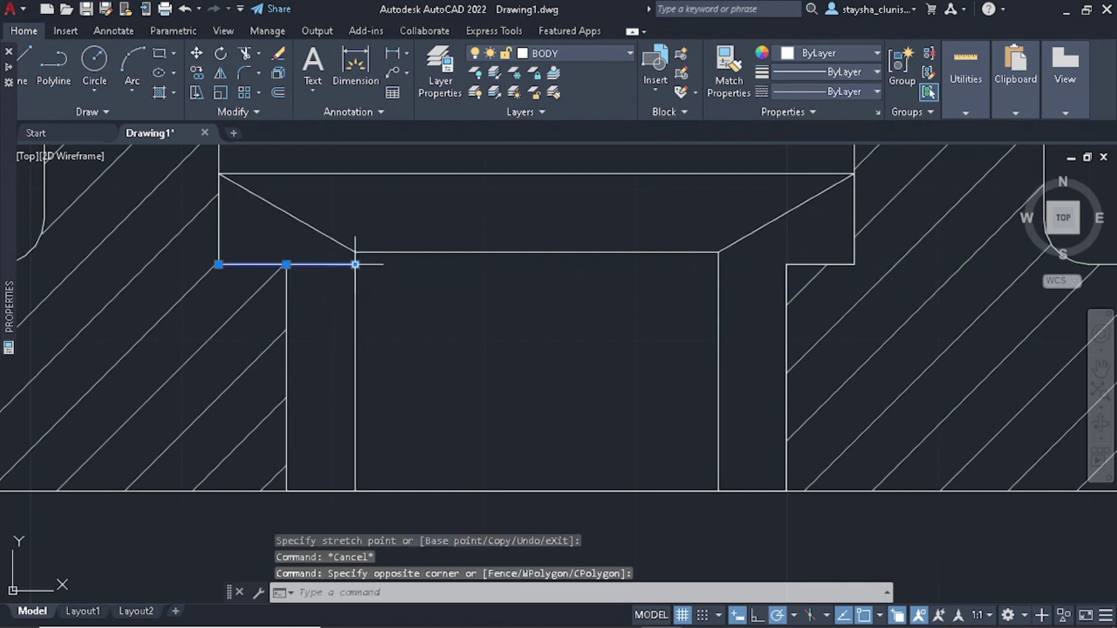
{"action": "left_click", "coordinate": [287, 265]}
{"action": "key", "text": "Escape"}
{"action": "key", "text": "Escape"}
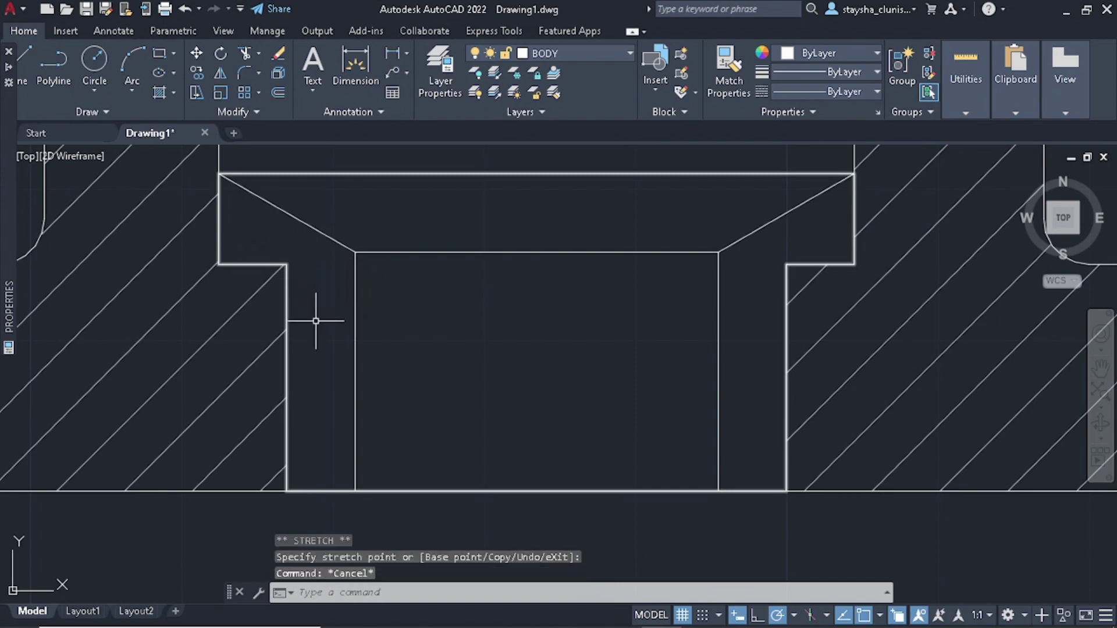
{"action": "key", "text": "Escape"}
{"action": "scroll", "coordinate": [357, 305], "scroll_direction": "down", "scroll_amount": 4}
{"action": "scroll", "coordinate": [387, 323], "scroll_direction": "up", "scroll_amount": 1}
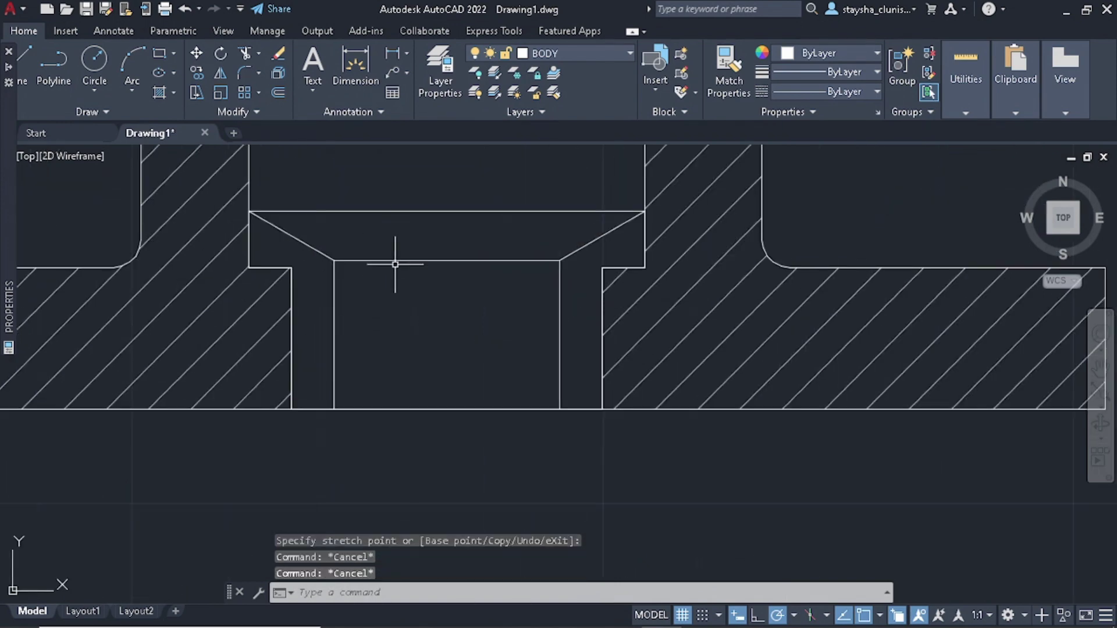
- On the HATCH layer, hatch the packing's left T-shaped region at scale 10
{"action": "left_click", "coordinate": [562, 53]}
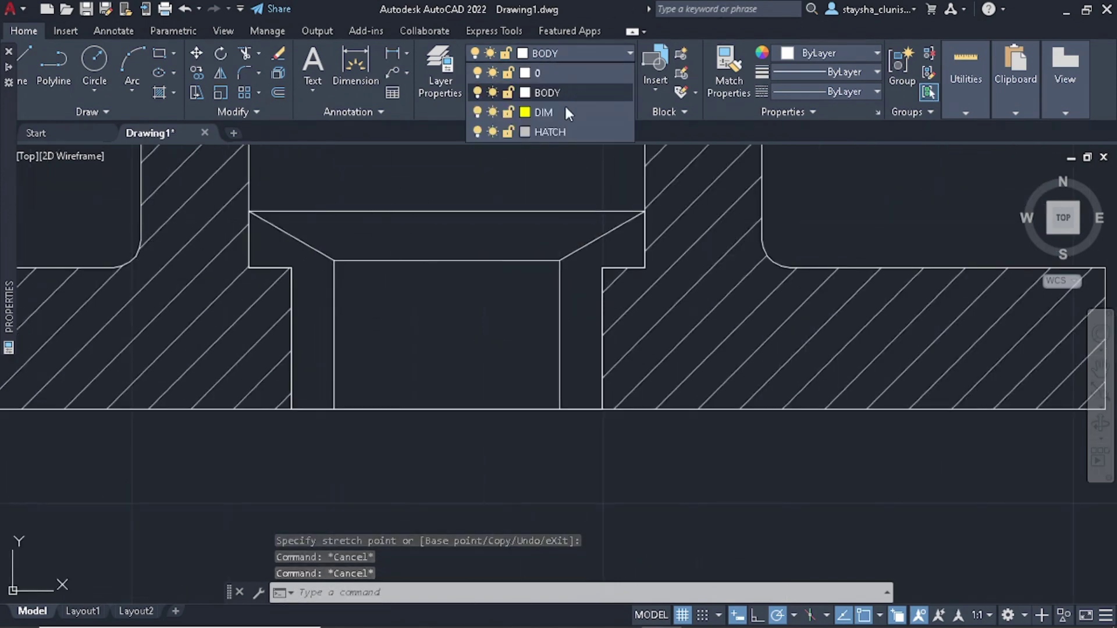
{"action": "left_click", "coordinate": [562, 133]}
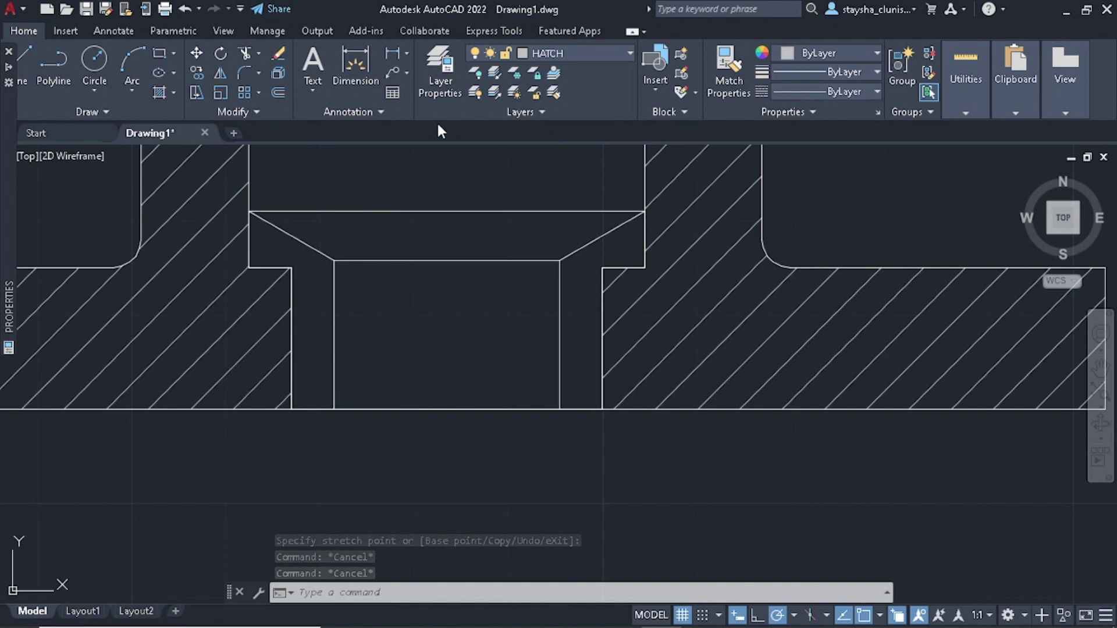
{"action": "left_click", "coordinate": [162, 90]}
{"action": "type", "text": "10"}
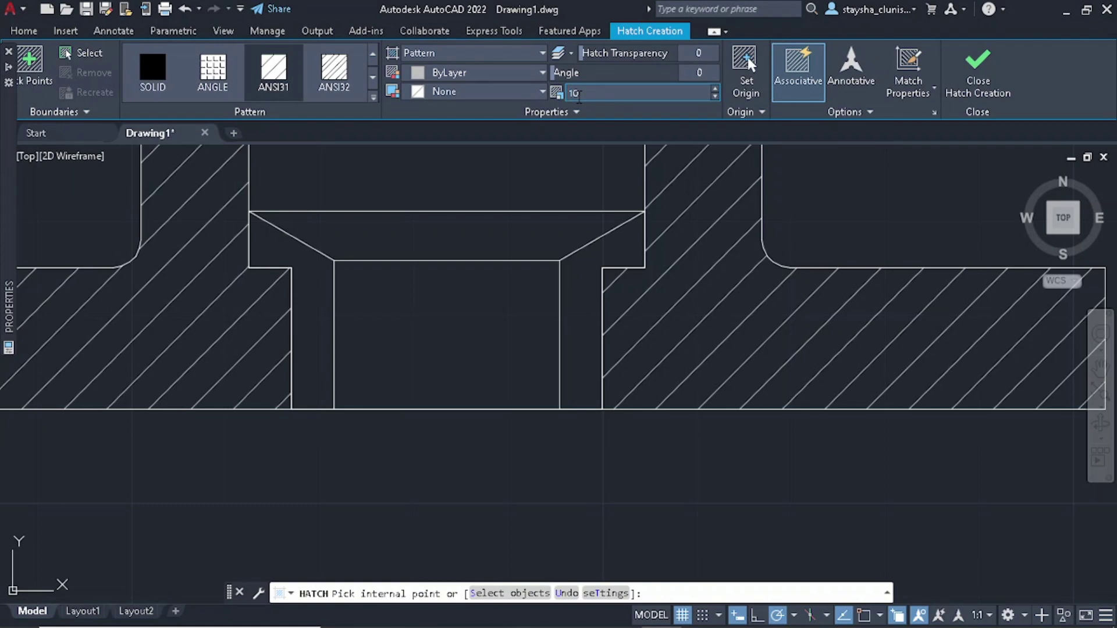
{"action": "key", "text": "Return"}
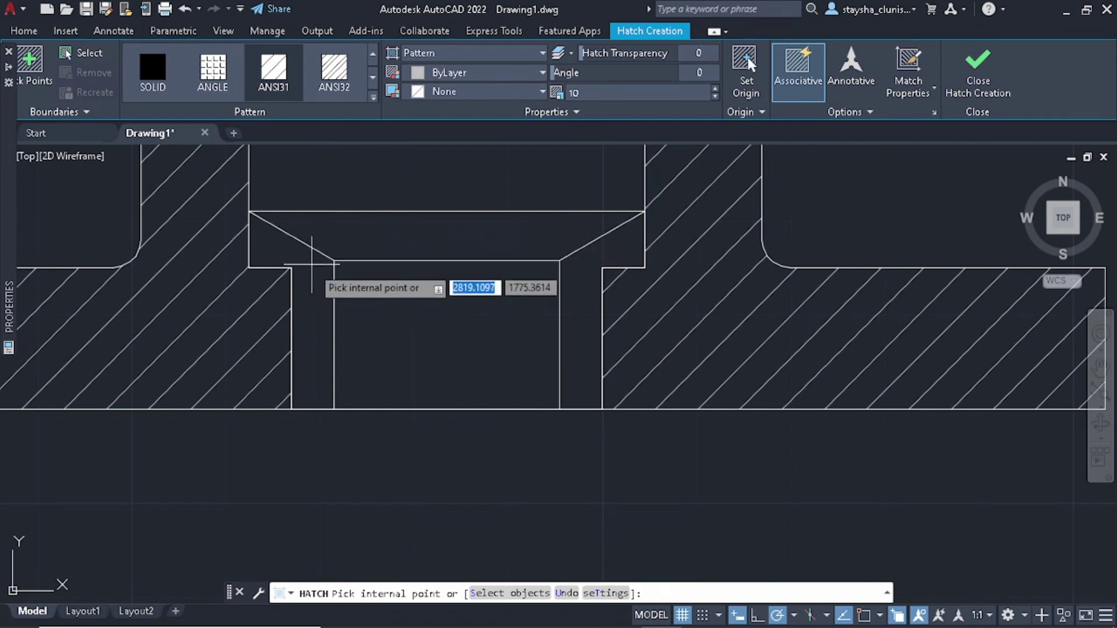
{"action": "left_click", "coordinate": [312, 265]}
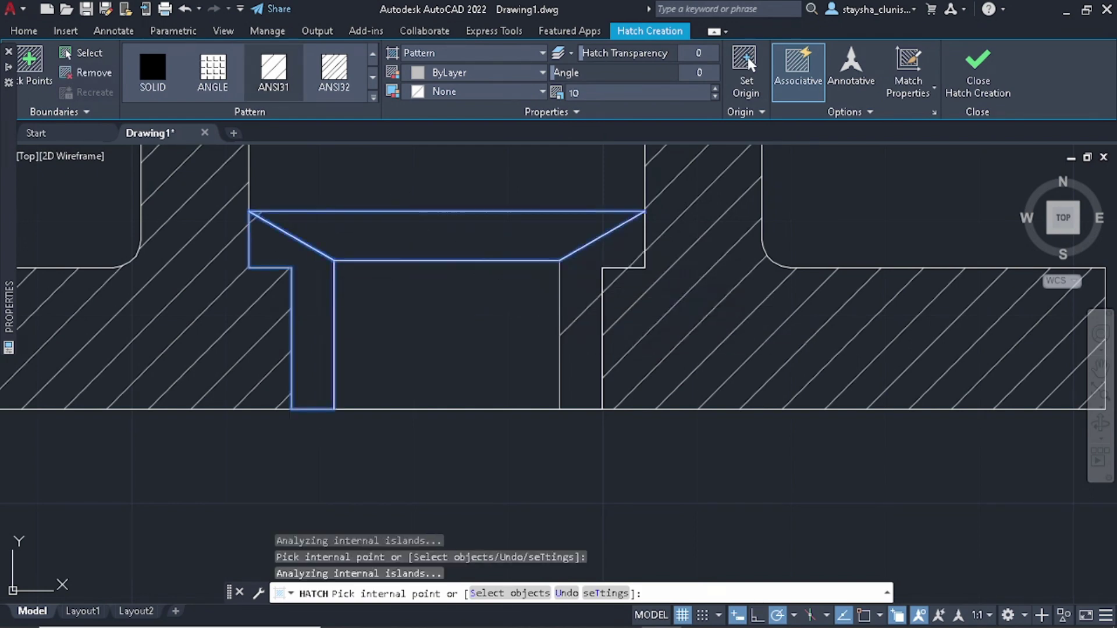
{"action": "left_click", "coordinate": [579, 314]}
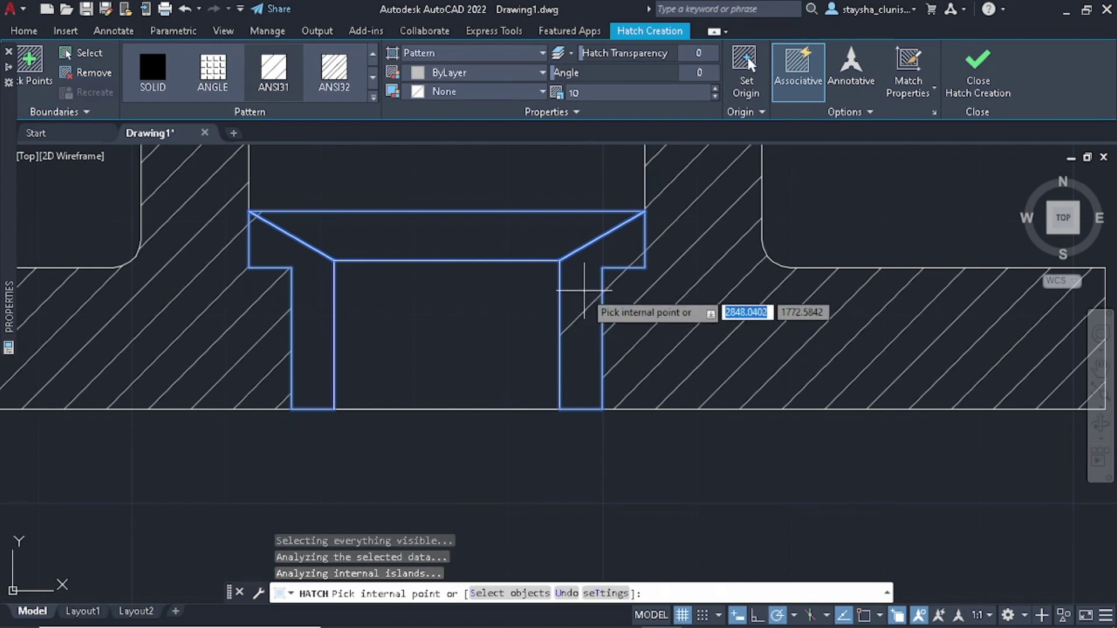
{"action": "key", "text": "ctrl+z"}
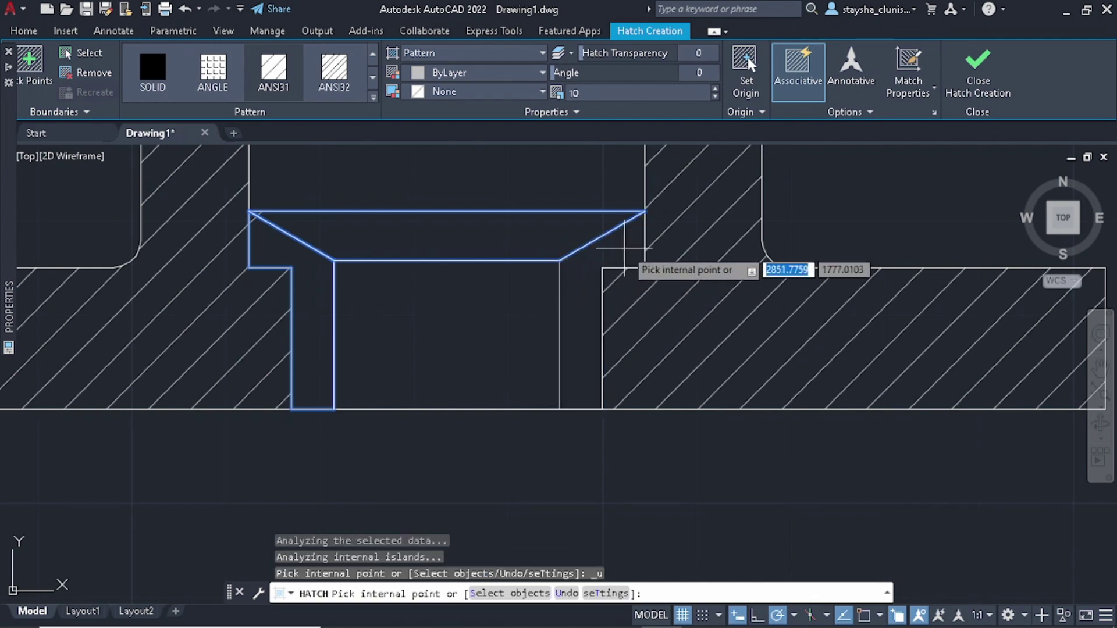
{"action": "left_click", "coordinate": [624, 248]}
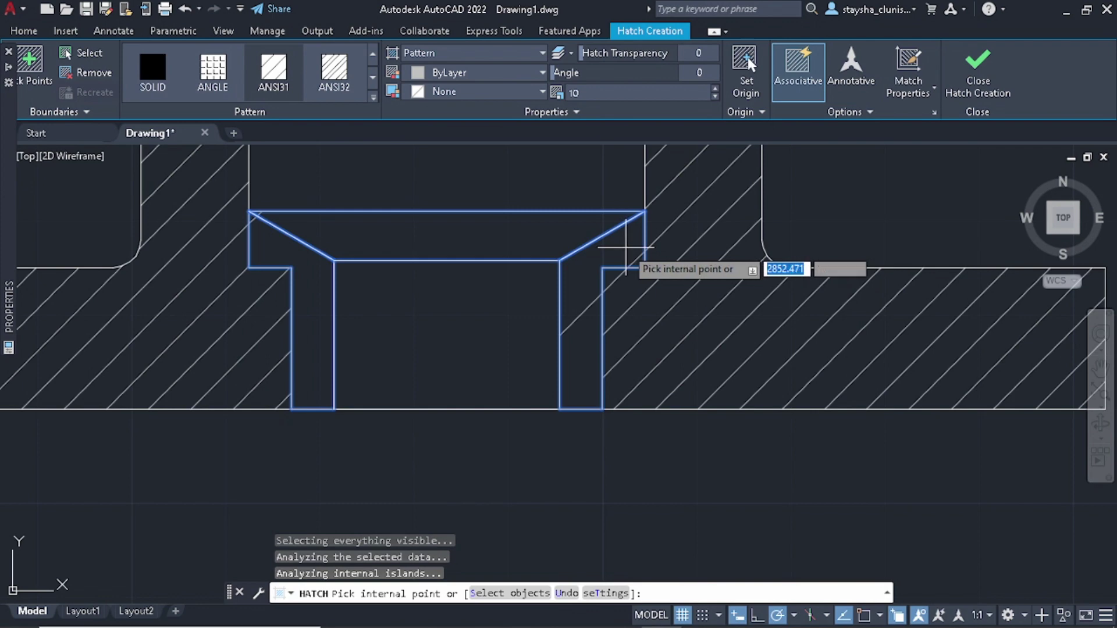
{"action": "key", "text": "ctrl+z"}
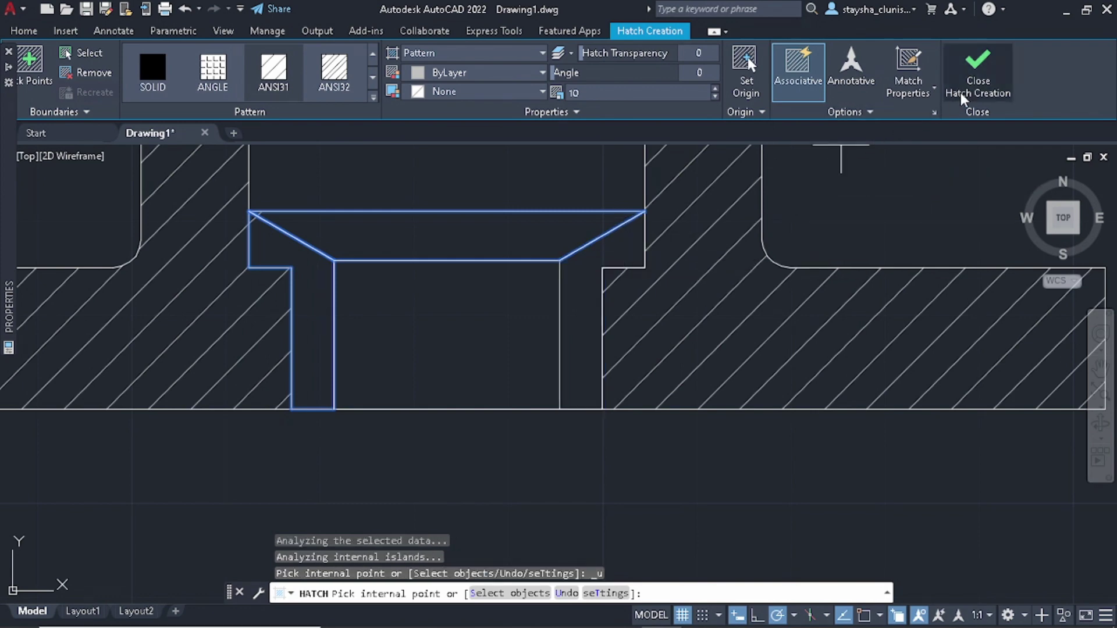
{"action": "left_click", "coordinate": [963, 97]}
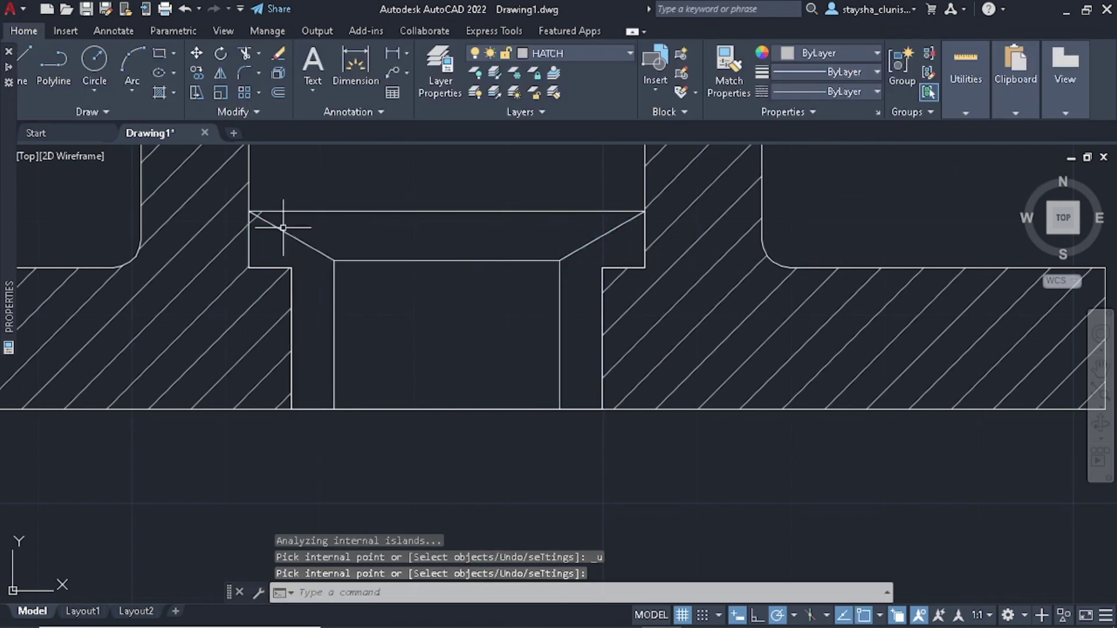
- Delete the stray hatch at the chamfer corner
{"action": "scroll", "coordinate": [284, 228], "scroll_direction": "up", "scroll_amount": 4}
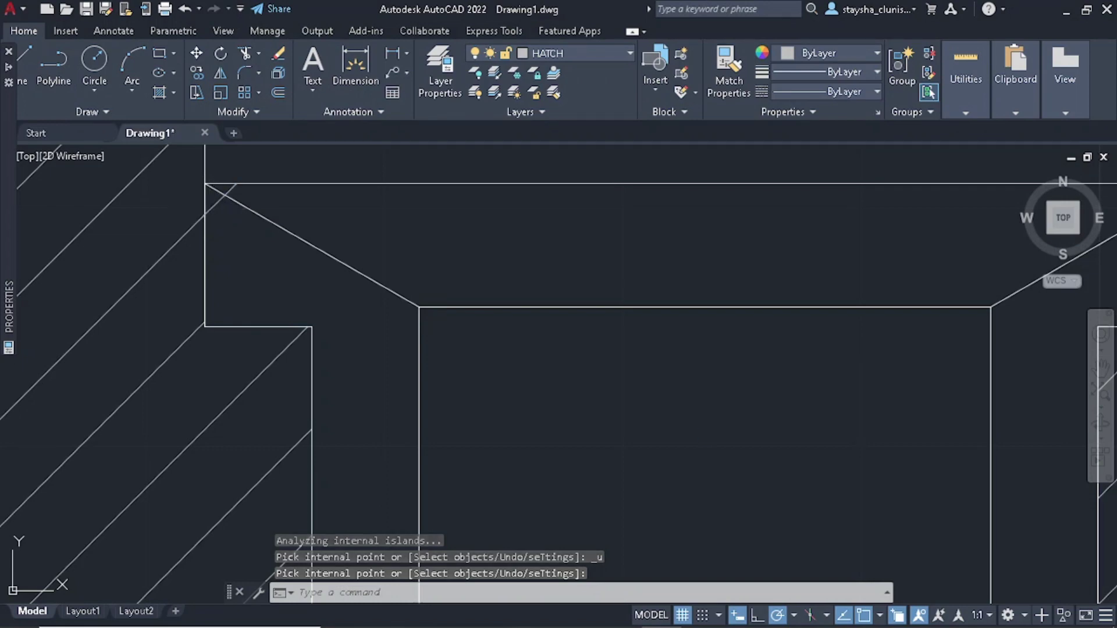
{"action": "left_click", "coordinate": [225, 198]}
{"action": "key", "text": "Delete"}
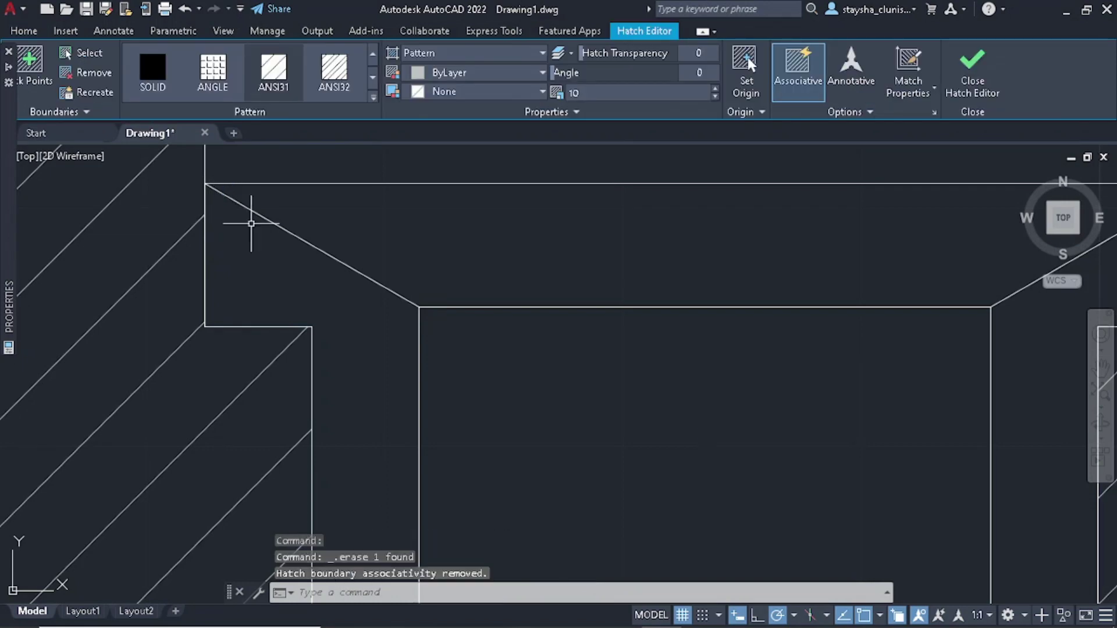
- Select the packing's outer and inner outline lines and isolate them
{"action": "scroll", "coordinate": [253, 229], "scroll_direction": "down", "scroll_amount": 5}
{"action": "scroll", "coordinate": [280, 223], "scroll_direction": "down", "scroll_amount": 1}
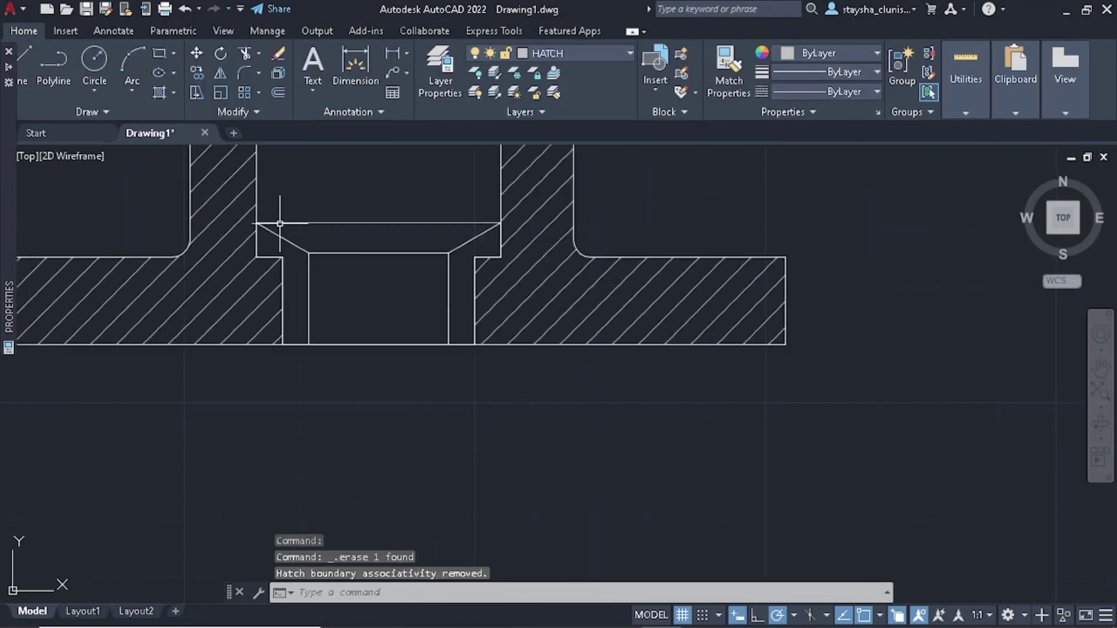
{"action": "scroll", "coordinate": [164, 167], "scroll_direction": "down", "scroll_amount": 2}
{"action": "left_click", "coordinate": [169, 173]}
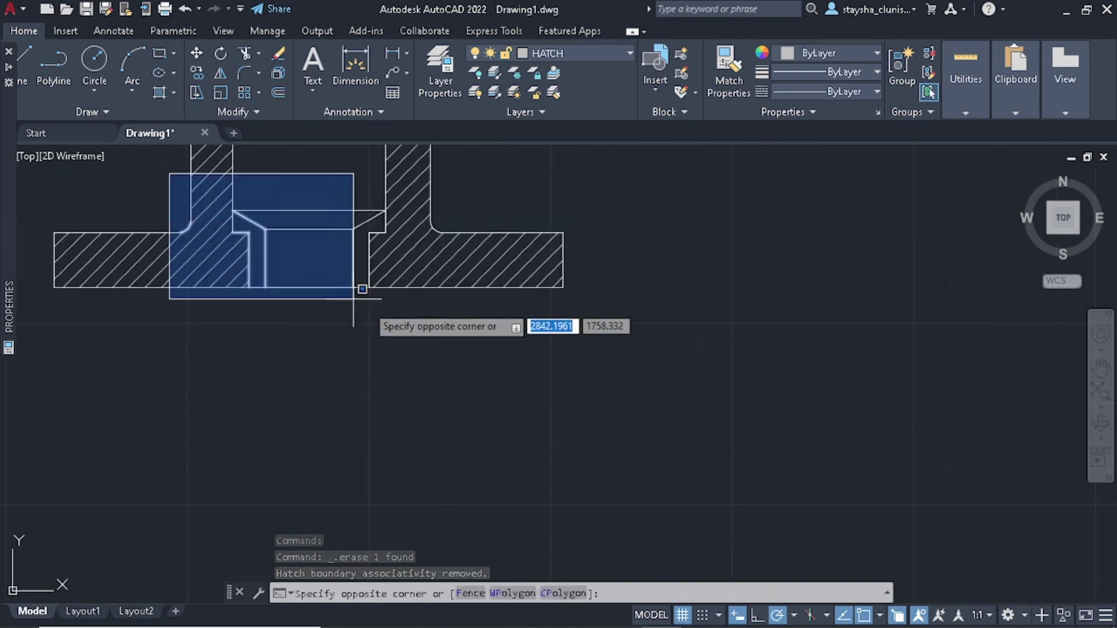
{"action": "key", "text": "Escape"}
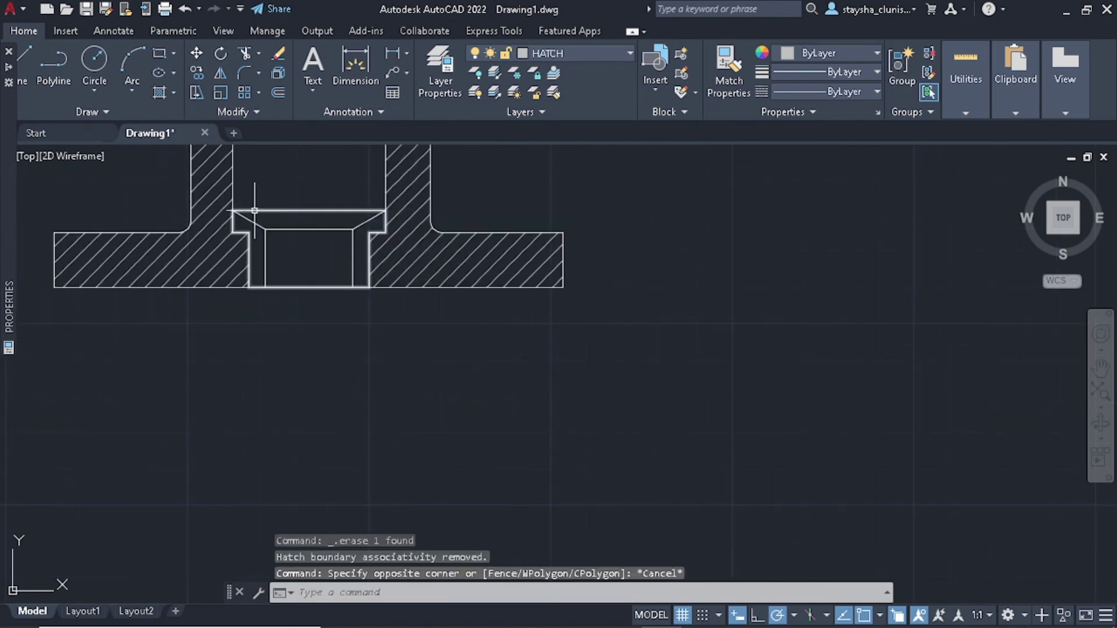
{"action": "left_click", "coordinate": [265, 212]}
{"action": "scroll", "coordinate": [315, 247], "scroll_direction": "up", "scroll_amount": 2}
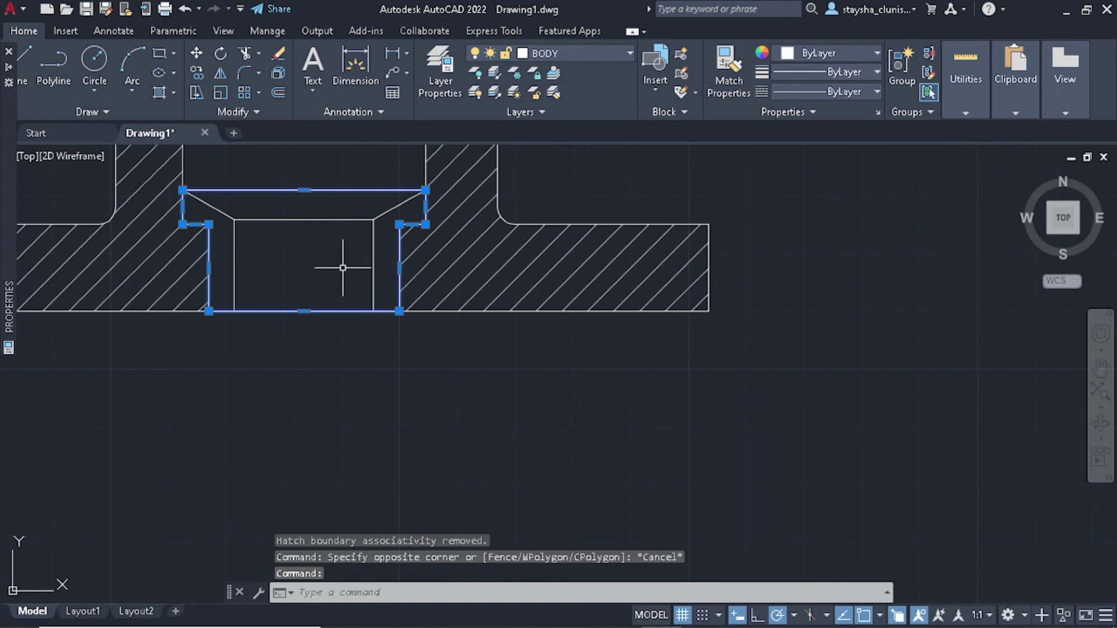
{"action": "left_click", "coordinate": [382, 270]}
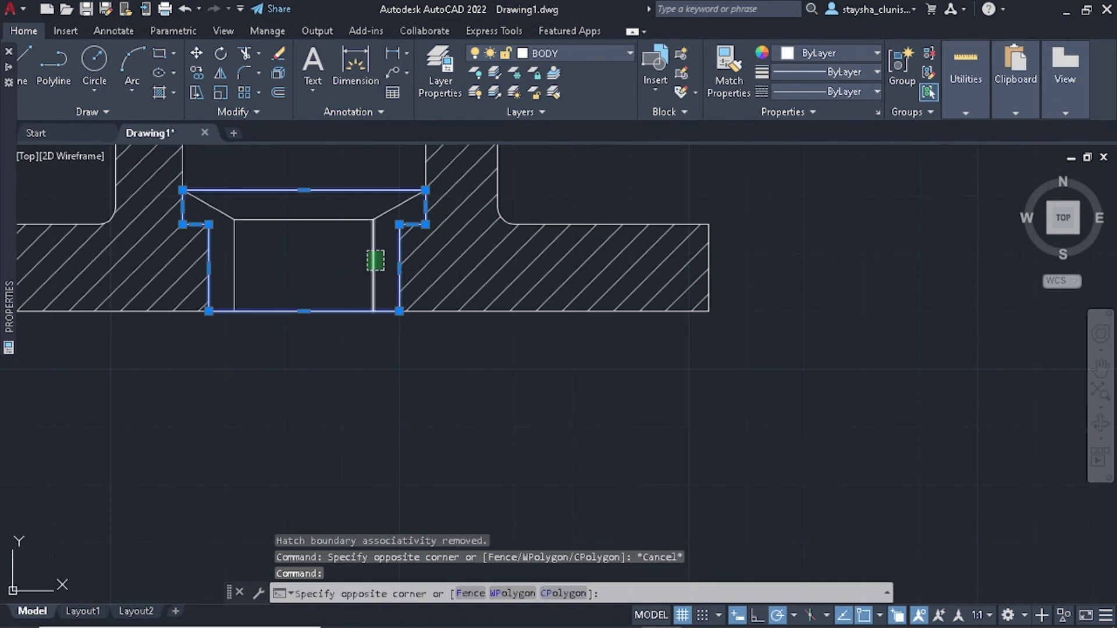
{"action": "left_click", "coordinate": [213, 213]}
{"action": "right_click", "coordinate": [306, 324]}
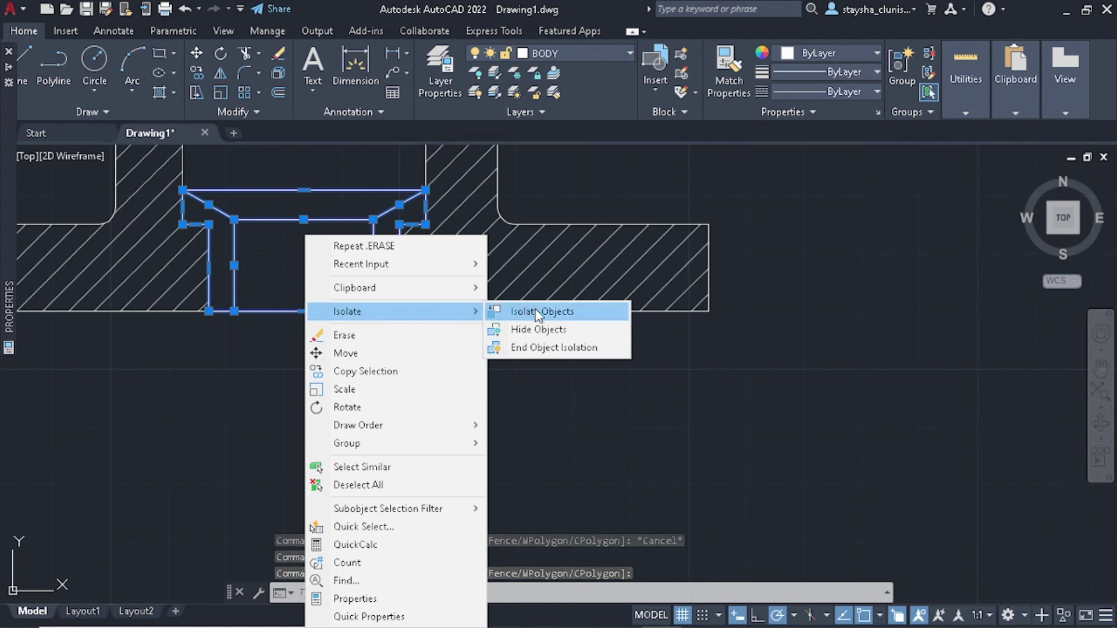
{"action": "left_click", "coordinate": [533, 309]}
{"action": "key", "text": "Escape"}
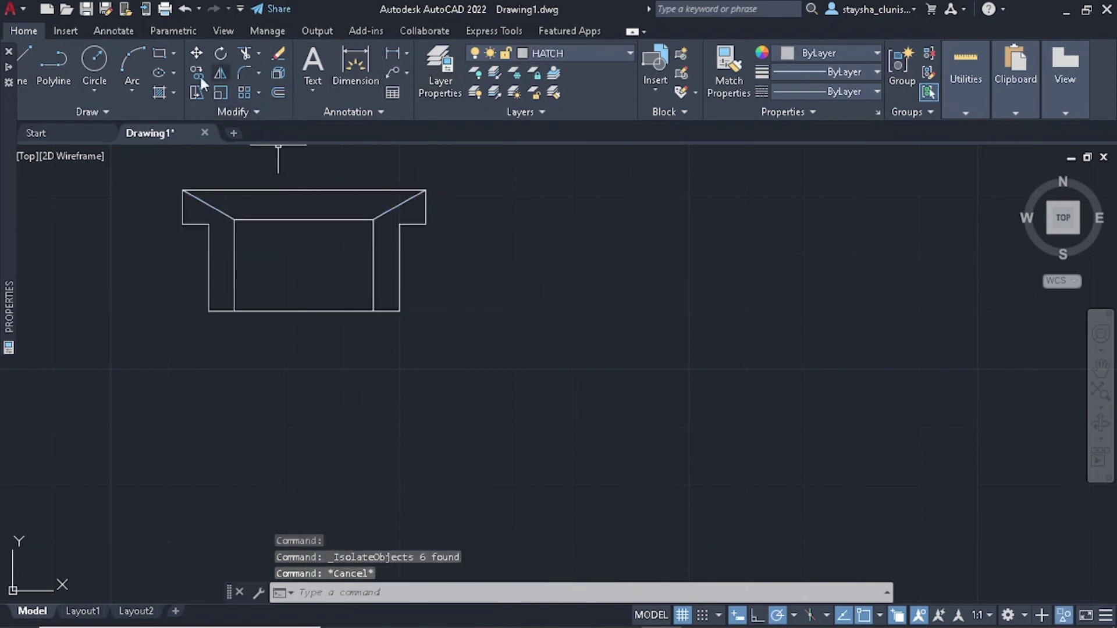
- Hatch the packing's top-left area and right column at scale 0.5
{"action": "left_click", "coordinate": [162, 88]}
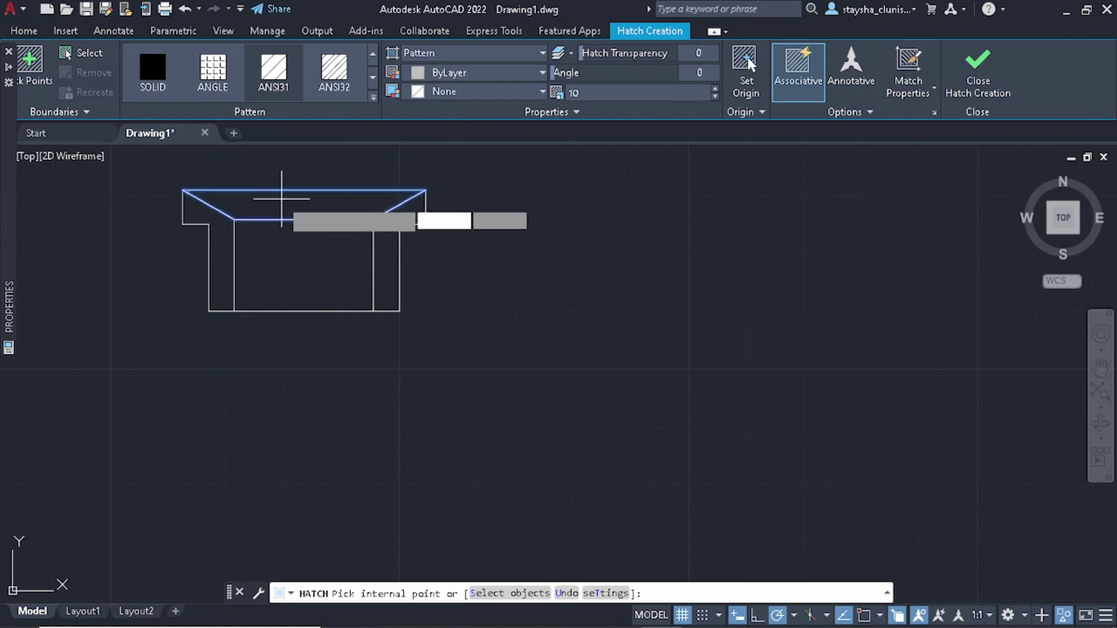
{"action": "left_click", "coordinate": [219, 256]}
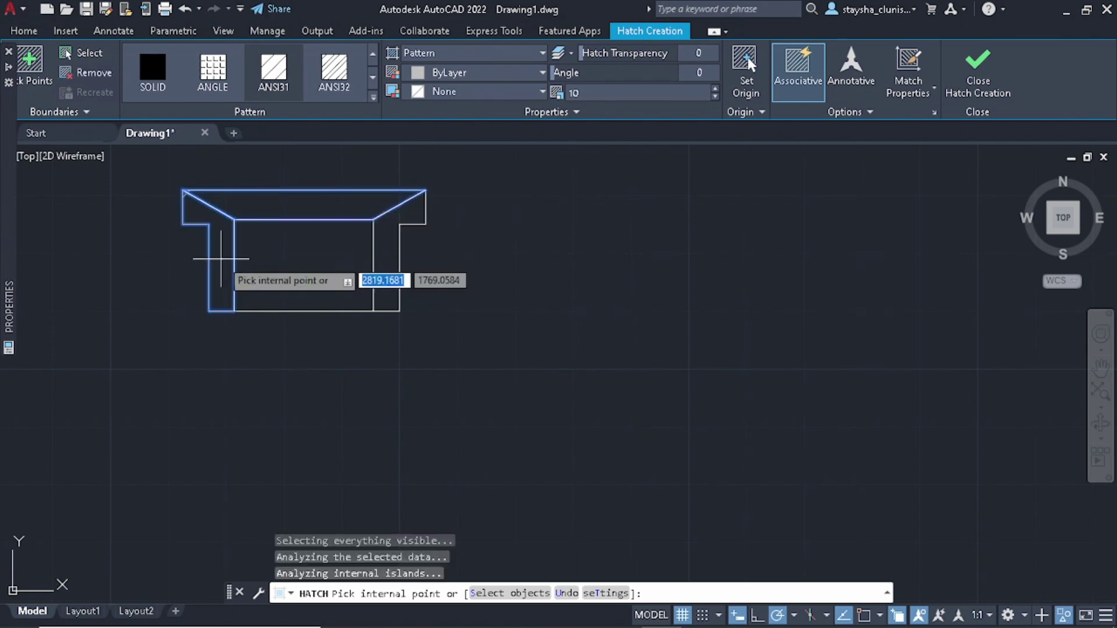
{"action": "left_click", "coordinate": [391, 228]}
{"action": "type", "text": ".5"}
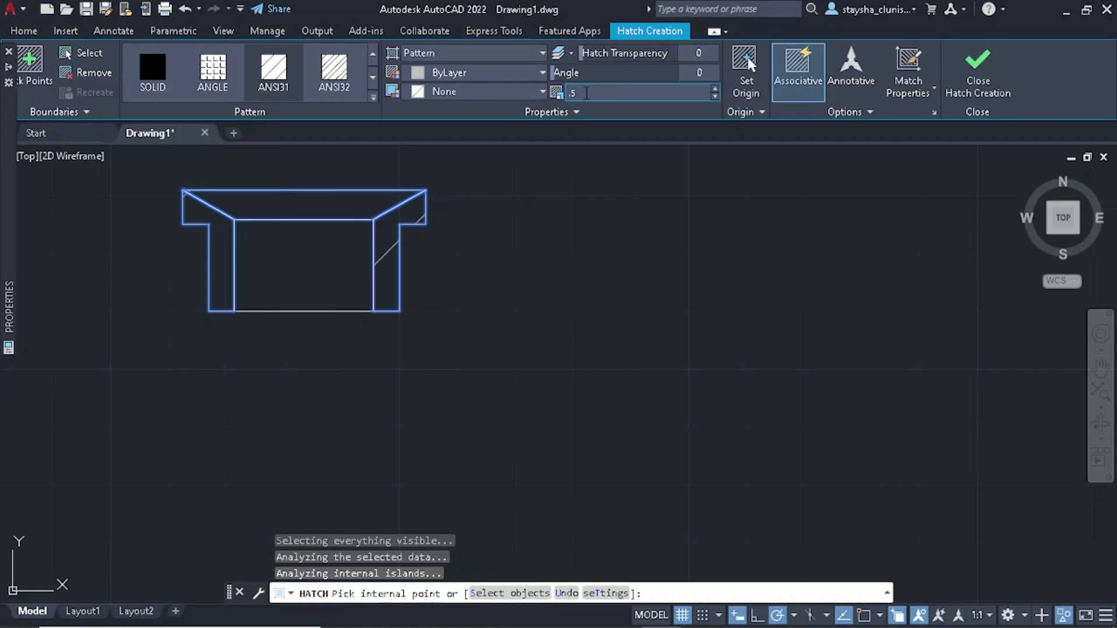
{"action": "type", "text": "0.5"}
{"action": "key", "text": "Return"}
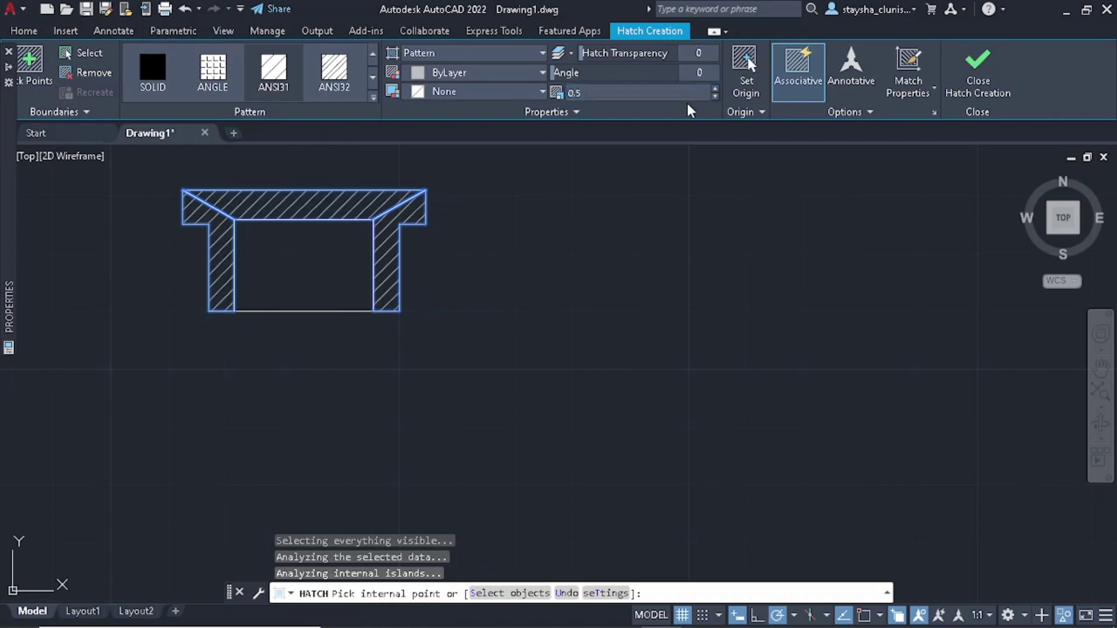
{"action": "left_click", "coordinate": [978, 87]}
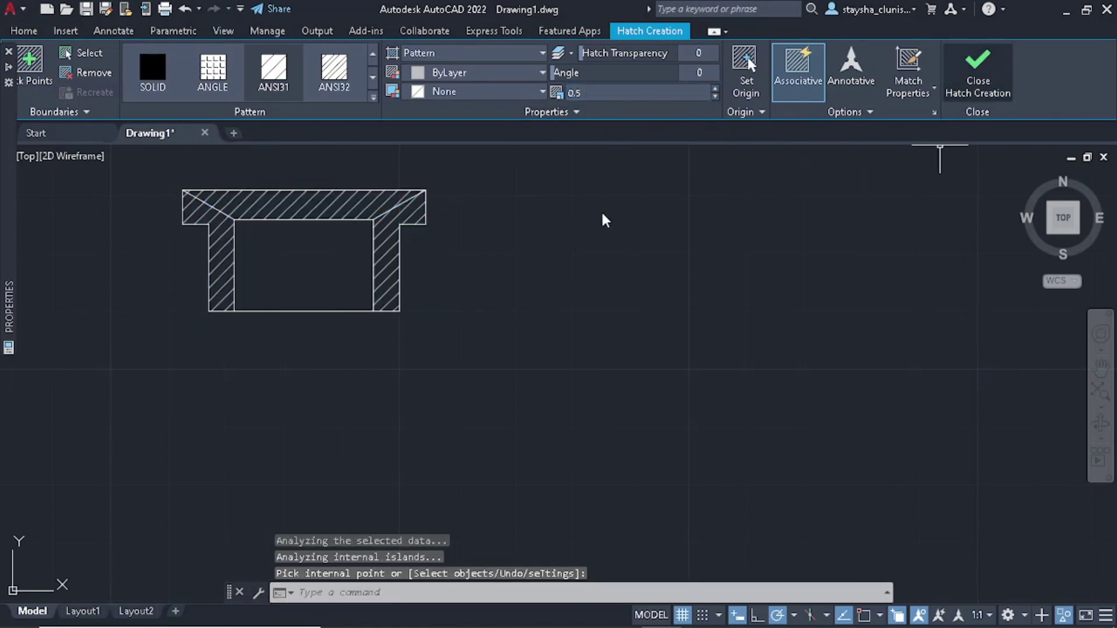
- End Object Isolation and frame the full body section and plan view
{"action": "scroll", "coordinate": [440, 445], "scroll_direction": "down", "scroll_amount": 5}
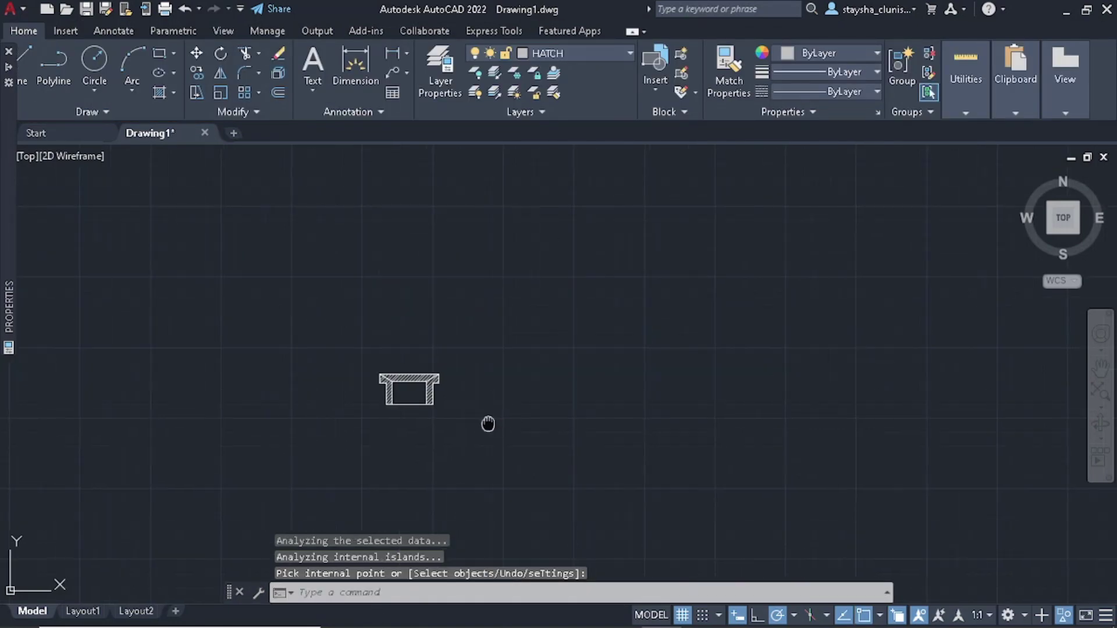
{"action": "middle_click_drag", "start_coordinate": [489, 424], "coordinate": [471, 328]}
{"action": "right_click", "coordinate": [486, 273]}
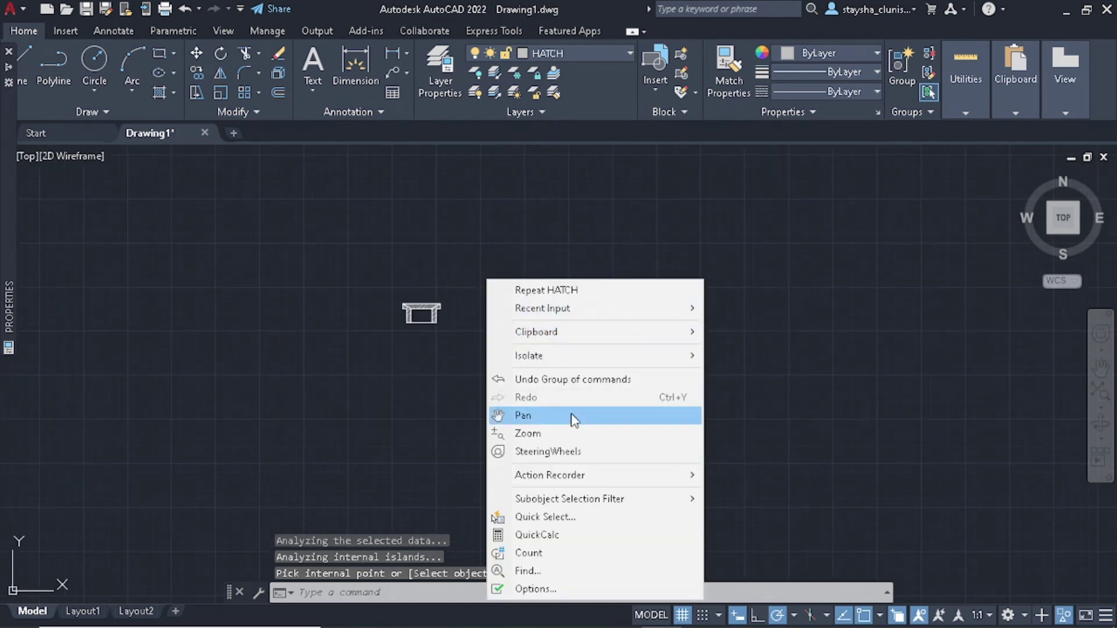
{"action": "mouse_move", "coordinate": [529, 355]}
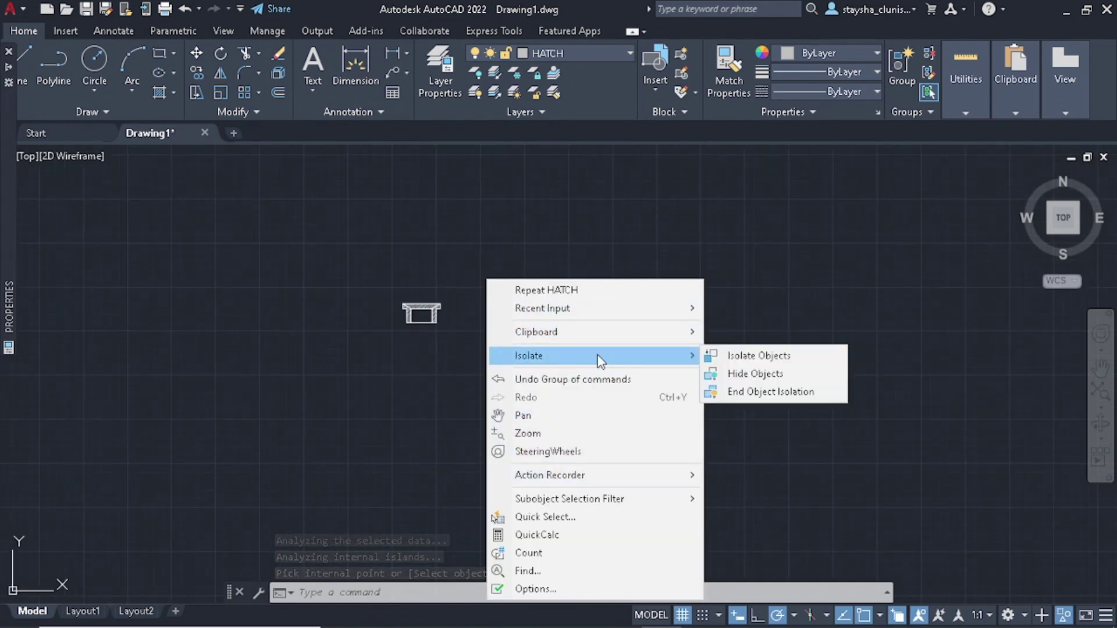
{"action": "left_click", "coordinate": [794, 392]}
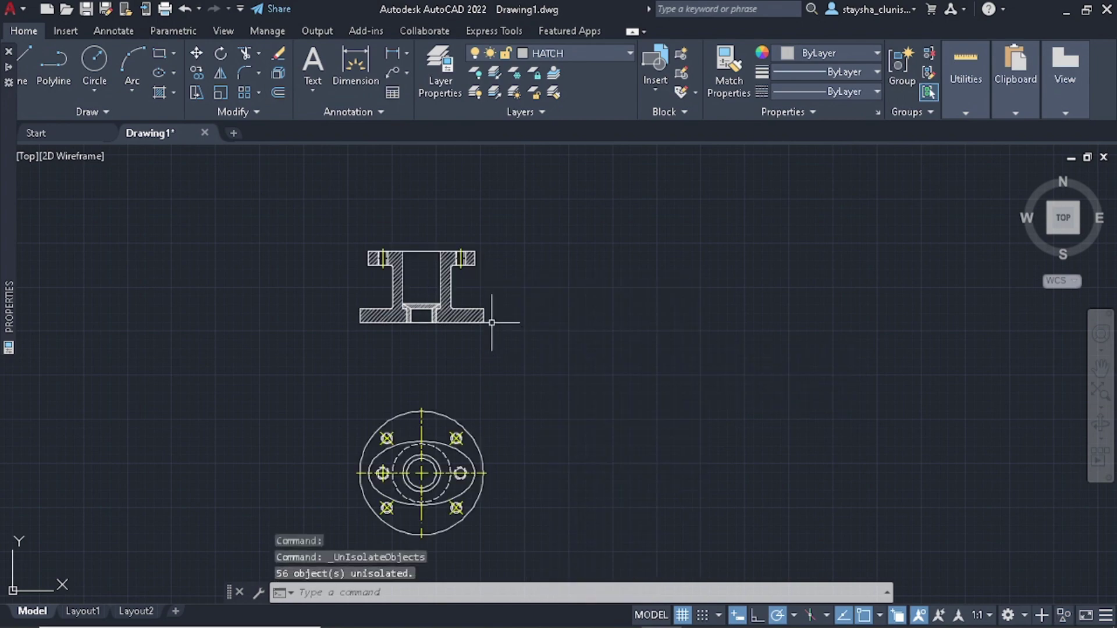
{"action": "scroll", "coordinate": [499, 312], "scroll_direction": "up", "scroll_amount": 1}
{"action": "scroll", "coordinate": [491, 289], "scroll_direction": "down", "scroll_amount": 4}
{"action": "scroll", "coordinate": [491, 289], "scroll_direction": "up", "scroll_amount": 2}
{"action": "key", "text": "alt+Tab"}
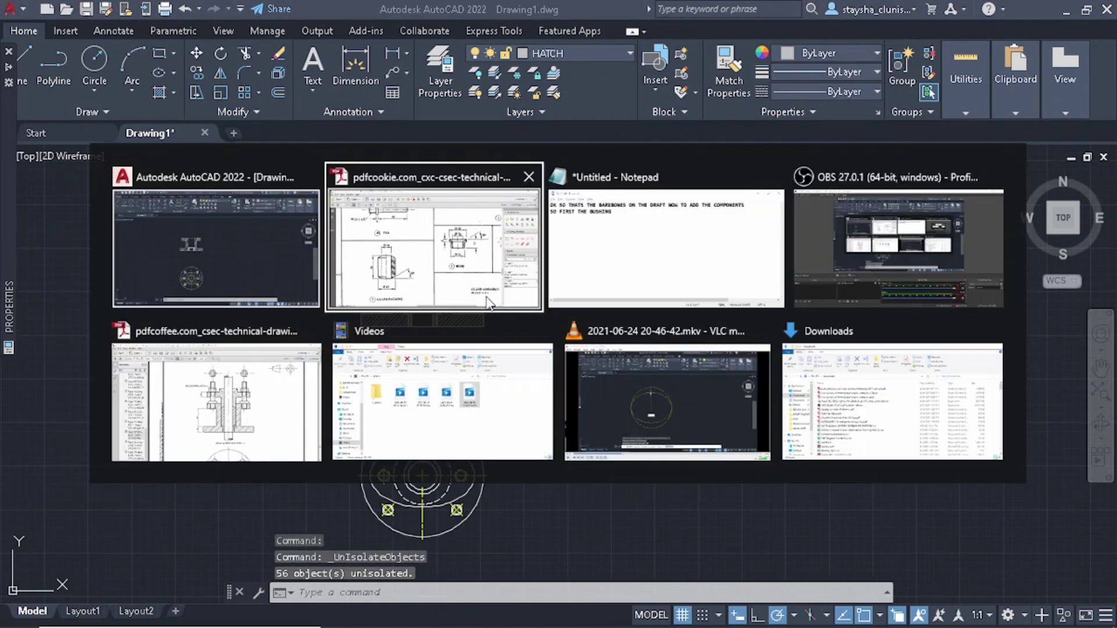
{"action": "left_click", "coordinate": [492, 303]}
{"action": "scroll", "coordinate": [657, 355], "scroll_direction": "down", "scroll_amount": 1}
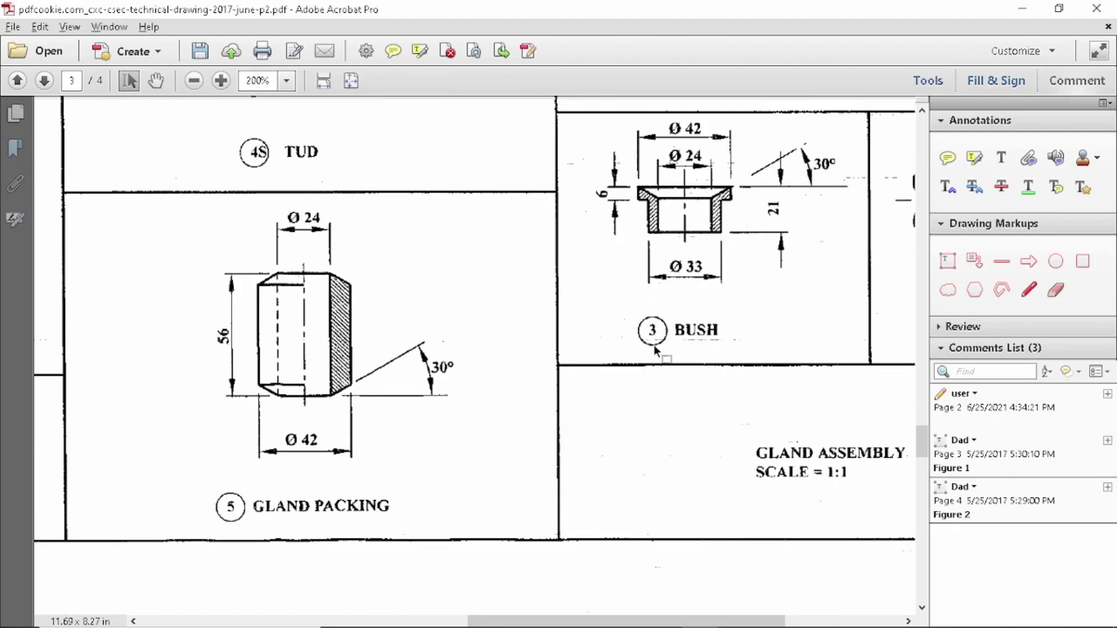
{"action": "scroll", "coordinate": [640, 352], "scroll_direction": "down", "scroll_amount": 1, "text": "ctrl"}
{"action": "key", "text": "alt+Tab"}
{"action": "key", "text": "alt+Tab"}
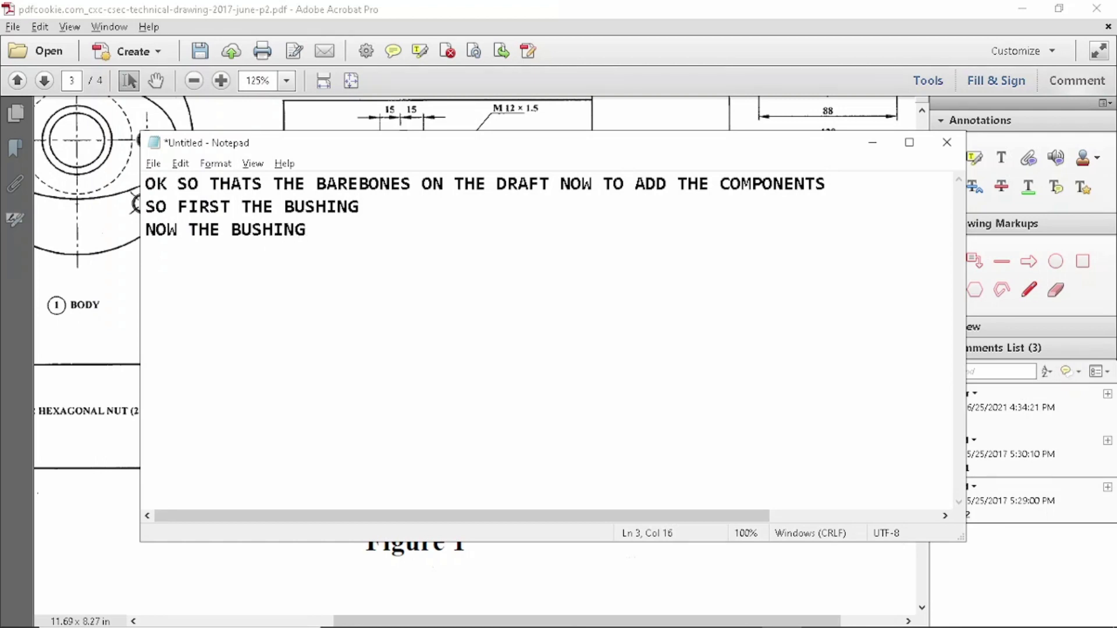
{"action": "key", "text": "alt+Tab"}
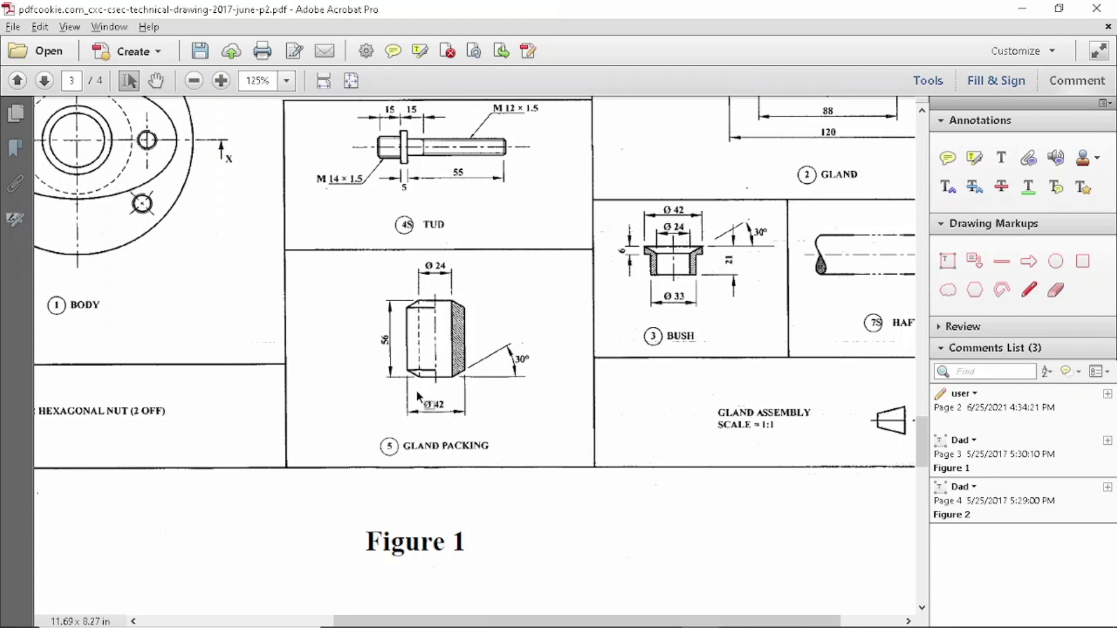
{"action": "key", "text": "alt+Tab"}
{"action": "key", "text": "alt+Tab"}
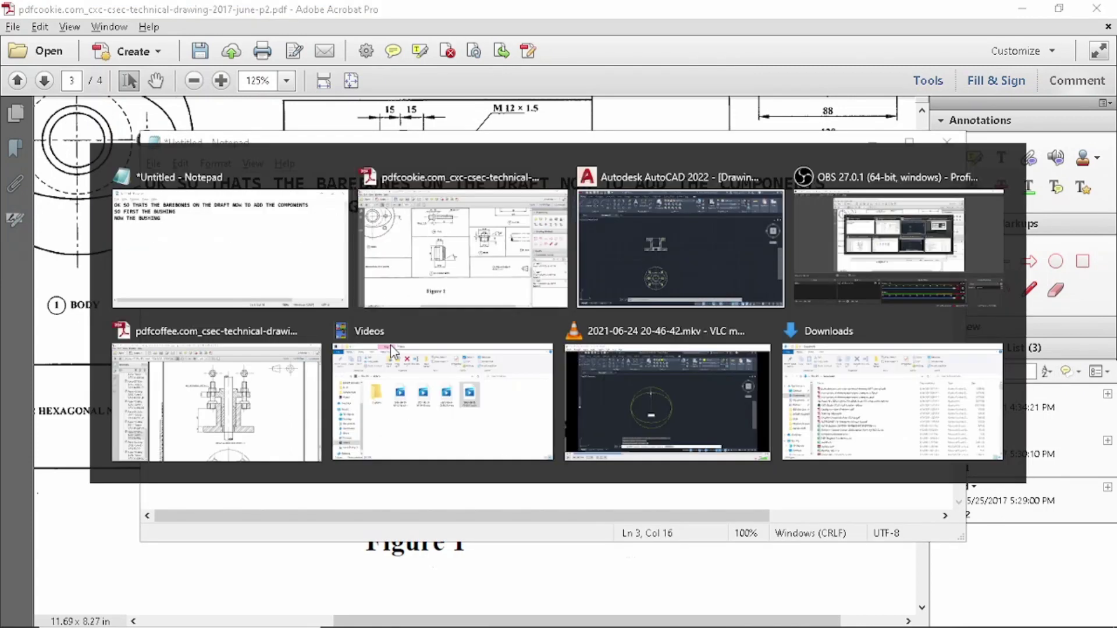
{"action": "key", "text": "alt+Tab"}
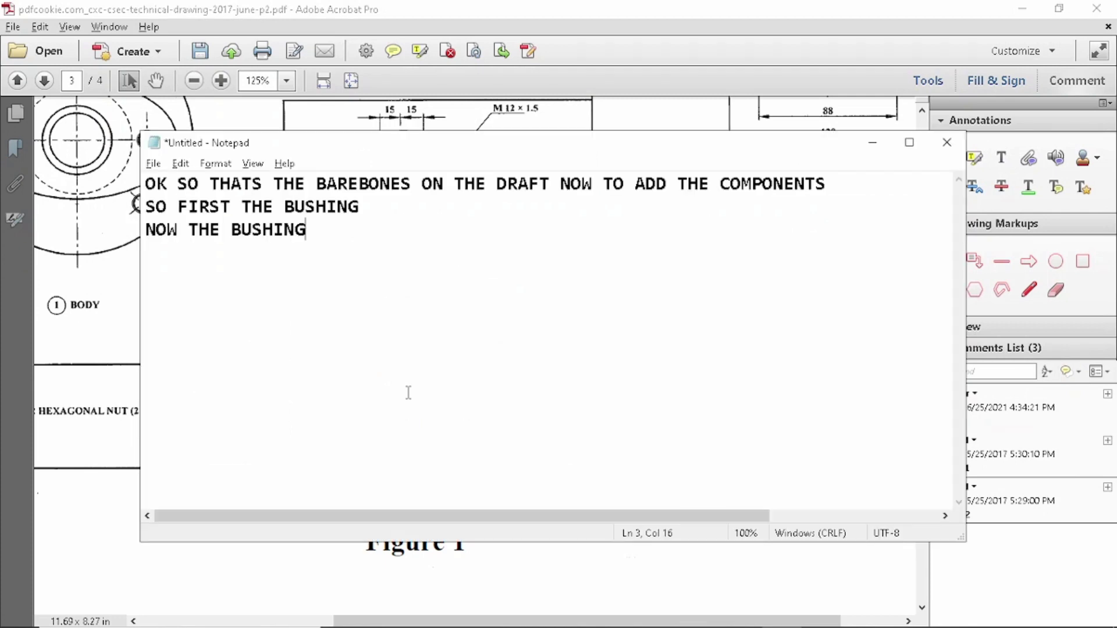
{"action": "key", "text": "alt+Tab"}
{"action": "key", "text": "alt+Tab"}
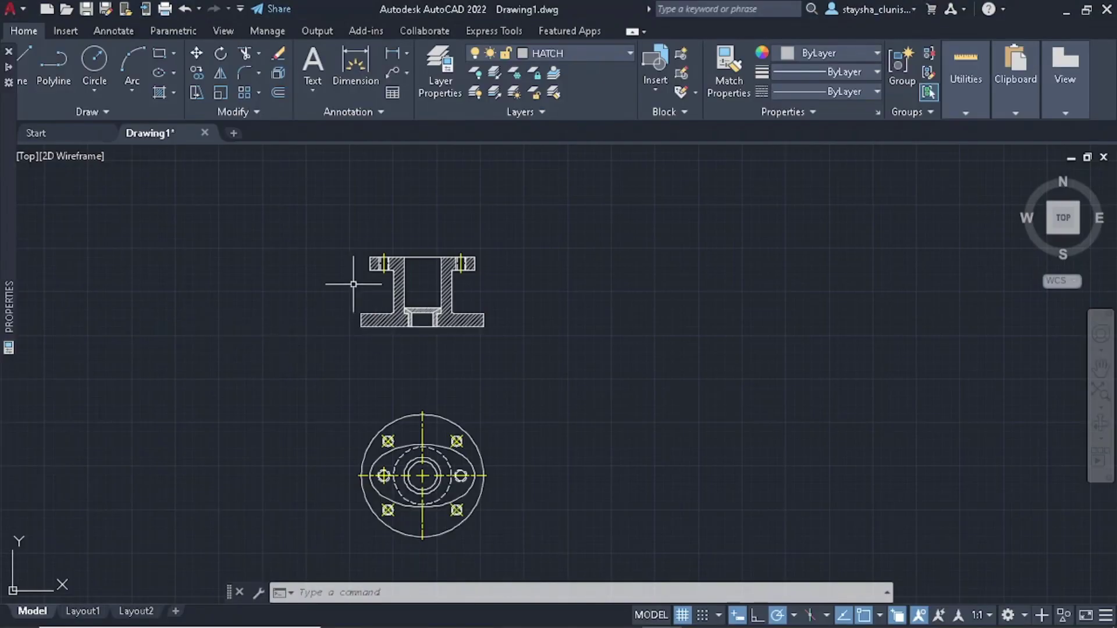
- Make BODY the current layer in place of HATCH, then cancel a trial polyline
{"action": "scroll", "coordinate": [407, 314], "scroll_direction": "up", "scroll_amount": 2}
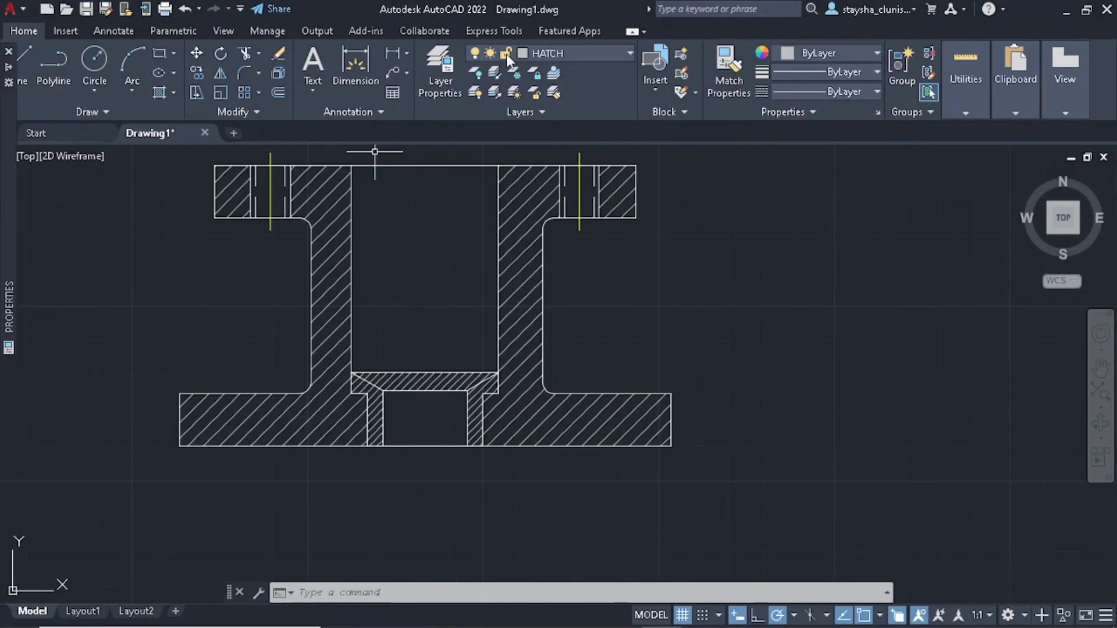
{"action": "left_click", "coordinate": [578, 54]}
{"action": "left_click", "coordinate": [586, 90]}
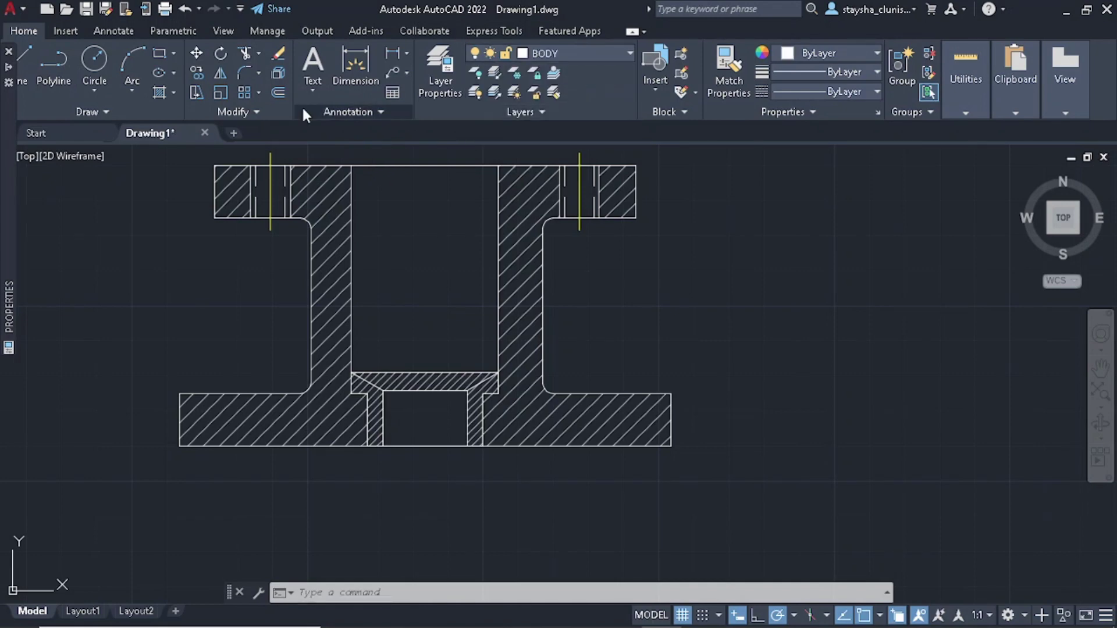
{"action": "left_click", "coordinate": [52, 73]}
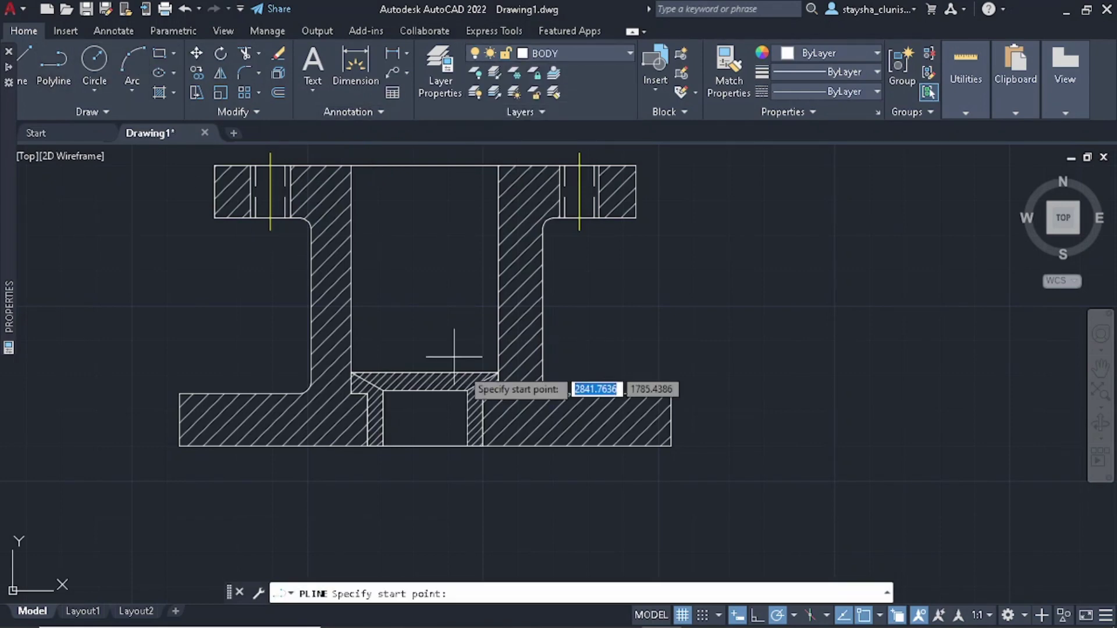
{"action": "left_click", "coordinate": [351, 372]}
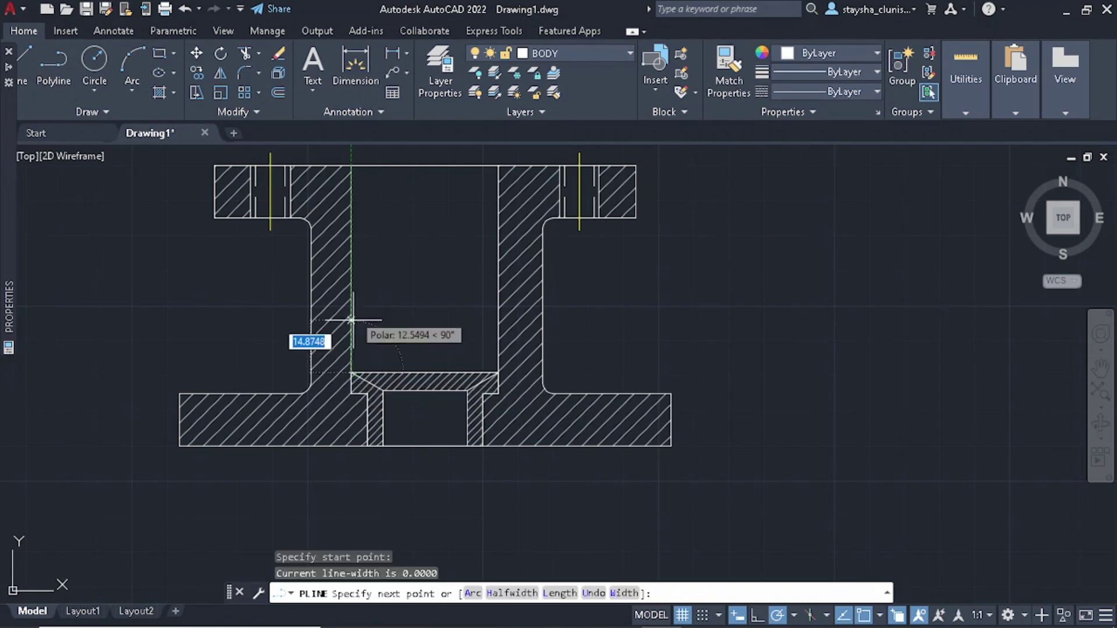
{"action": "key", "text": "Escape"}
- Recentre the view on the section and come back to AutoCAD from the reference PDF
{"action": "scroll", "coordinate": [359, 324], "scroll_direction": "up", "scroll_amount": 1}
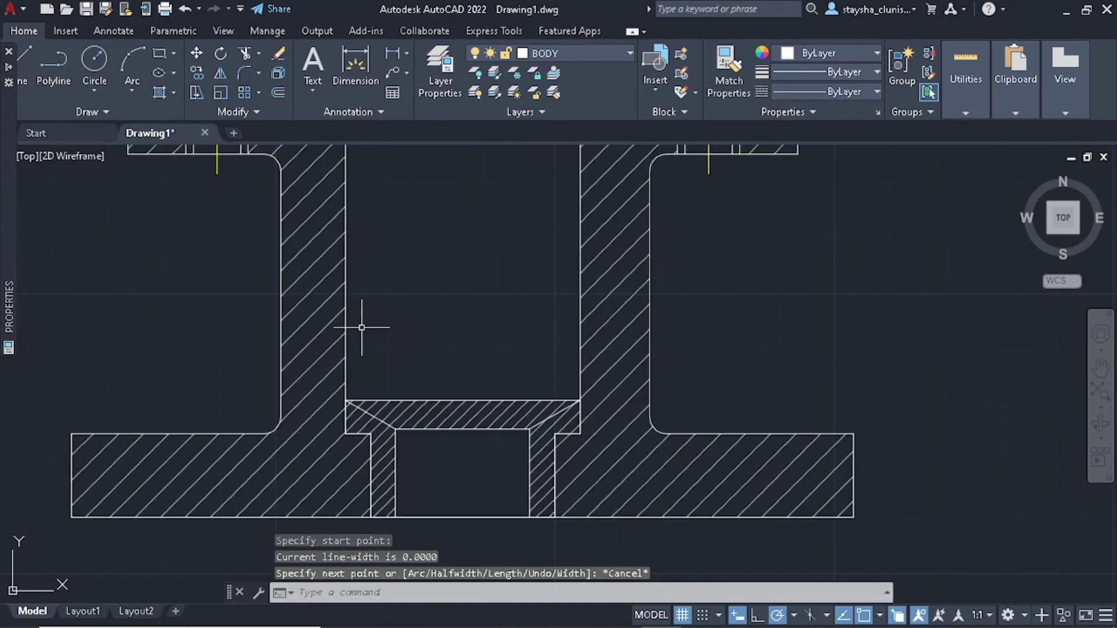
{"action": "scroll", "coordinate": [835, 325], "scroll_direction": "down", "scroll_amount": 2}
{"action": "middle_click_drag", "start_coordinate": [835, 324], "coordinate": [668, 331]}
{"action": "scroll", "coordinate": [674, 328], "scroll_direction": "down", "scroll_amount": 1}
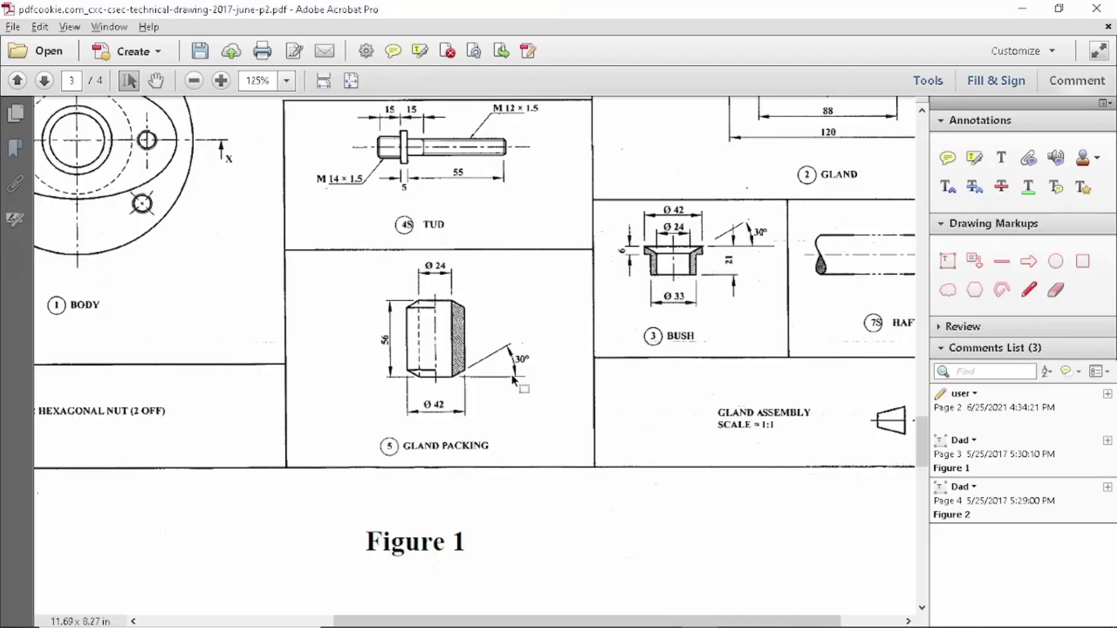
{"action": "key", "text": "alt+Tab"}
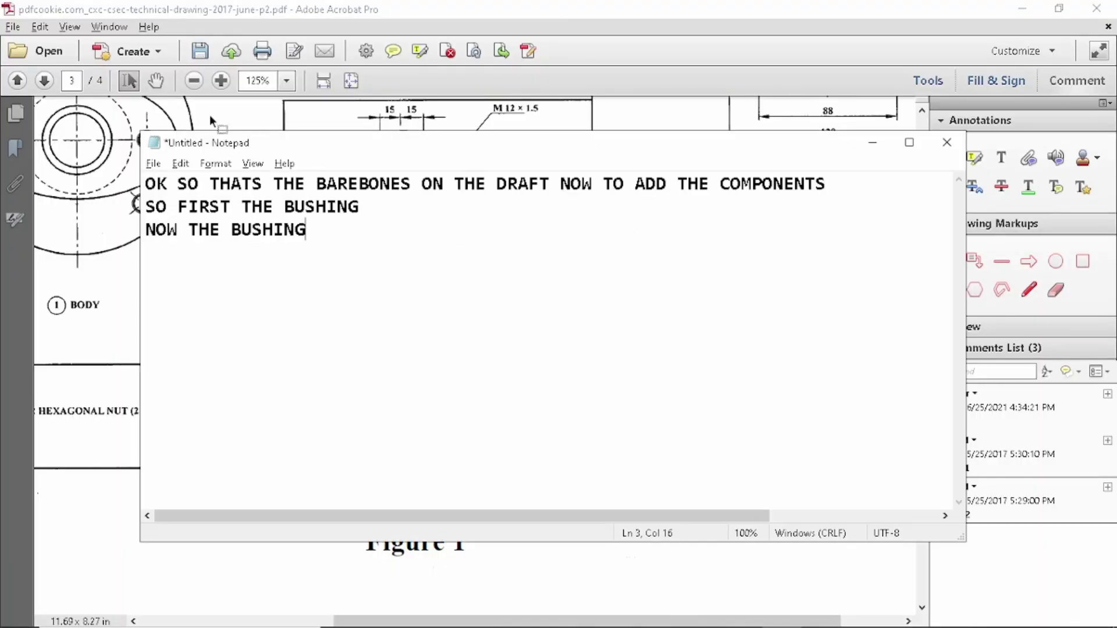
{"action": "key", "text": "alt+Tab"}
{"action": "key", "text": "Tab"}
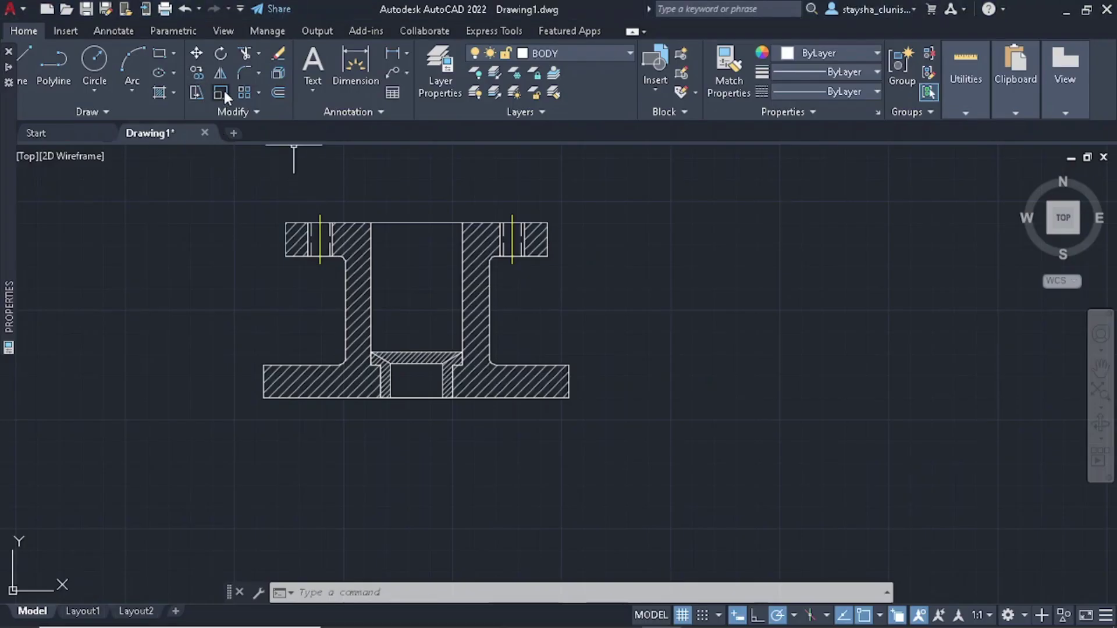
- Draw a 42 × 56 rectangle to the right of the body section
{"action": "left_click", "coordinate": [161, 56]}
{"action": "left_click", "coordinate": [749, 364]}
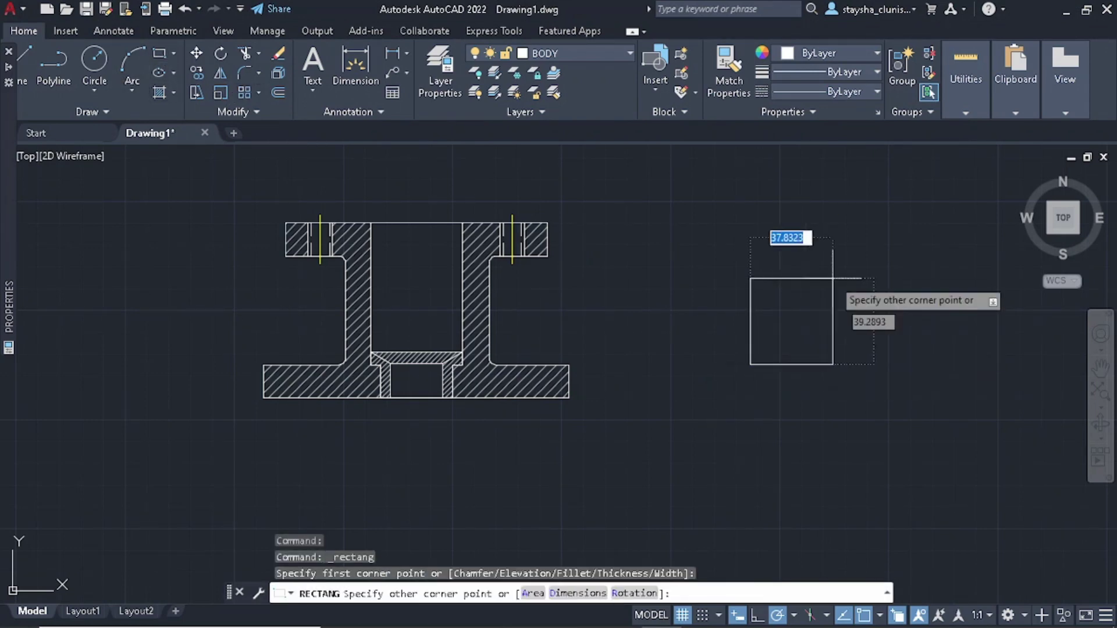
{"action": "type", "text": "D"}
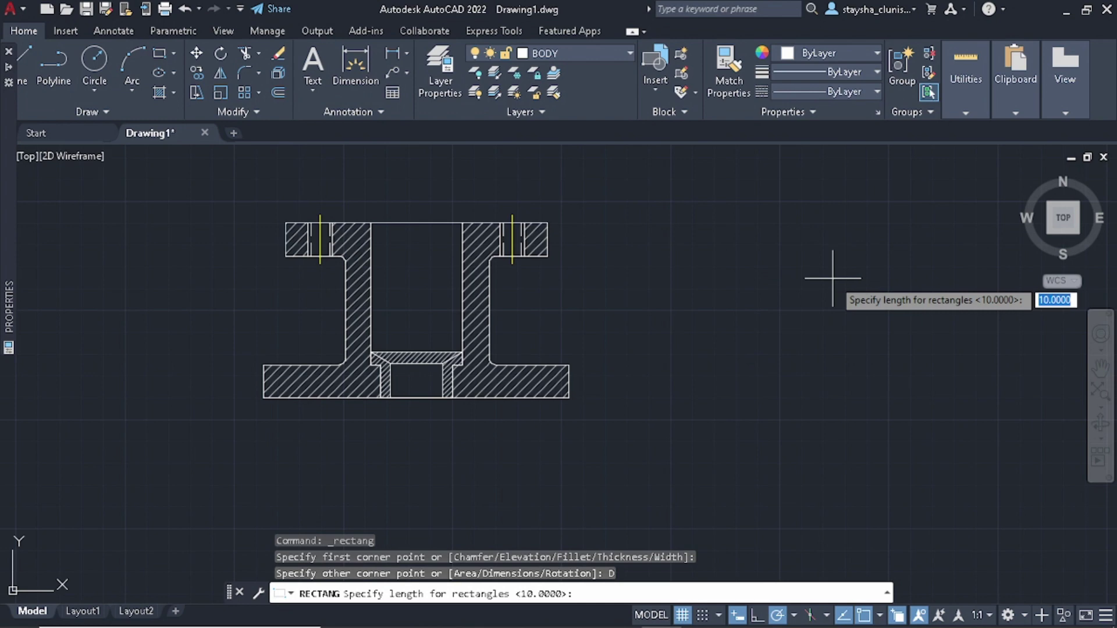
{"action": "key", "text": "Return"}
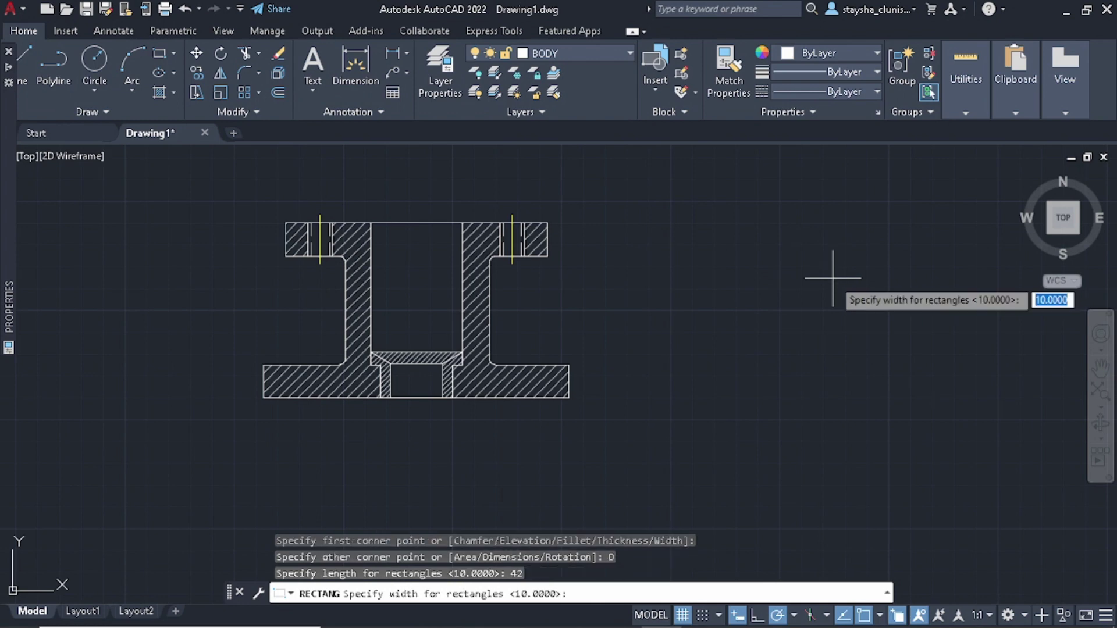
{"action": "type", "text": "56"}
{"action": "key", "text": "Return"}
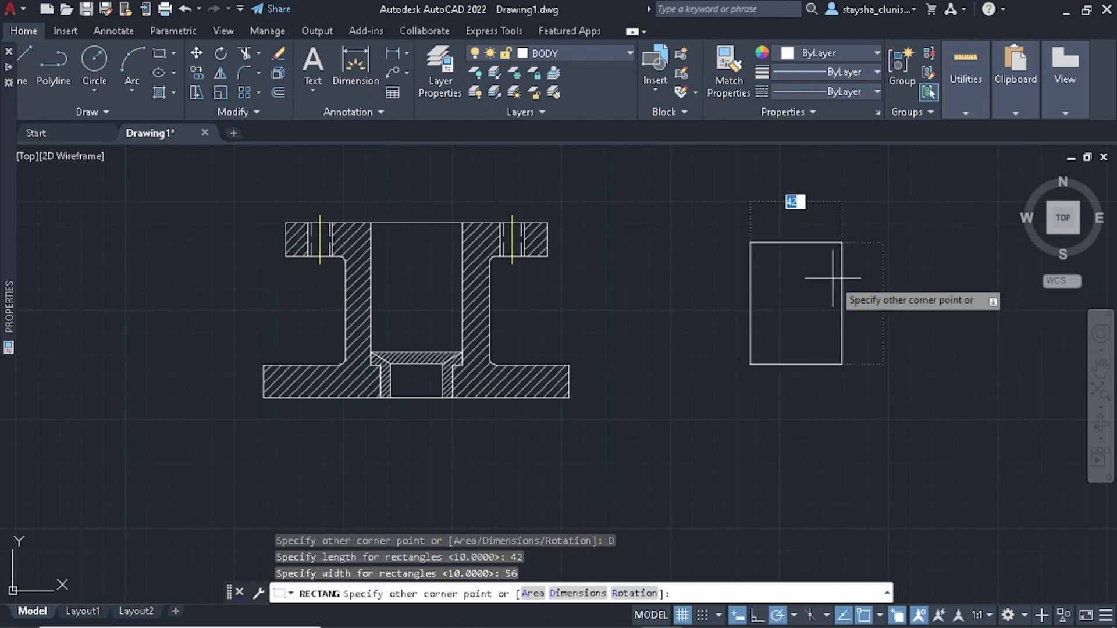
{"action": "left_click", "coordinate": [850, 278]}
- Check the reference PDF and notes, then return to the drawing
{"action": "key", "text": "alt+Tab"}
{"action": "key", "text": "alt+Tab"}
{"action": "key", "text": "Tab"}
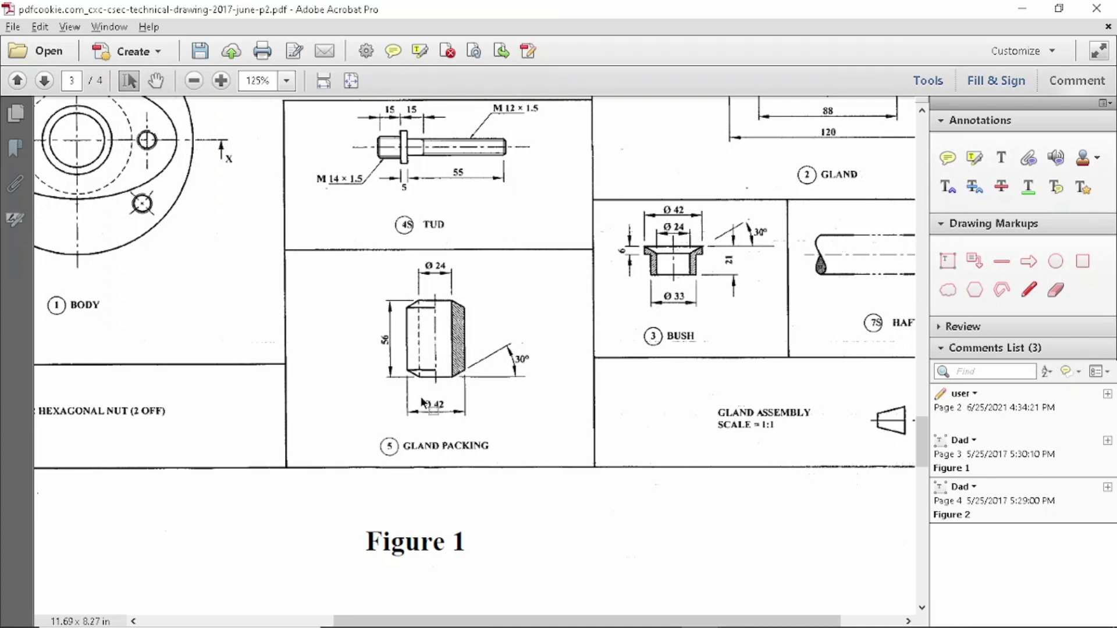
{"action": "key", "text": "alt+Tab"}
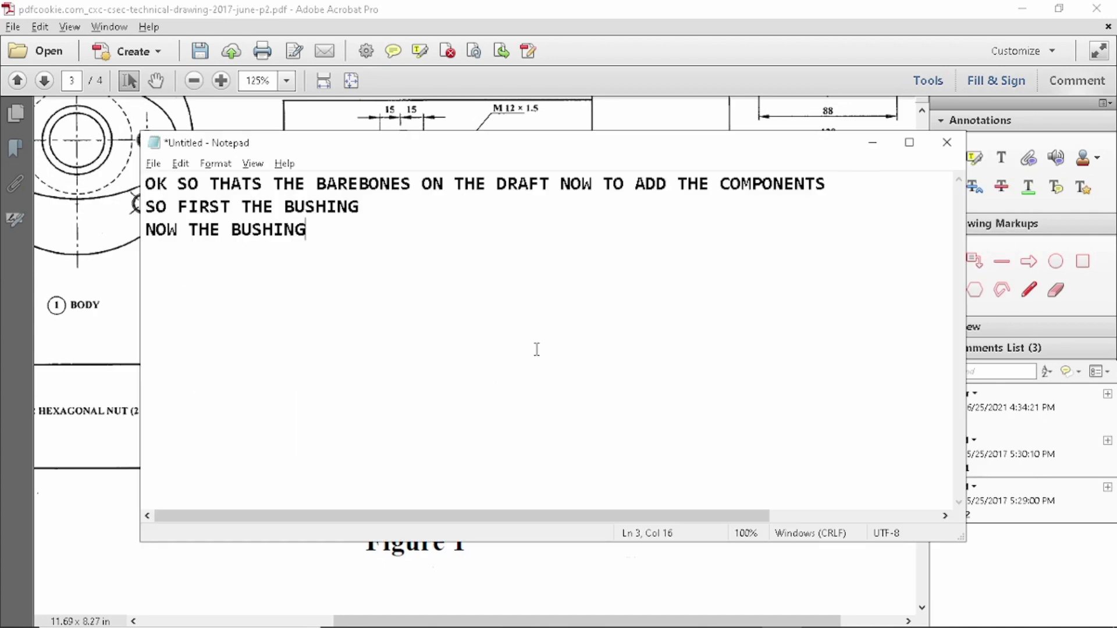
{"action": "key", "text": "alt+Tab"}
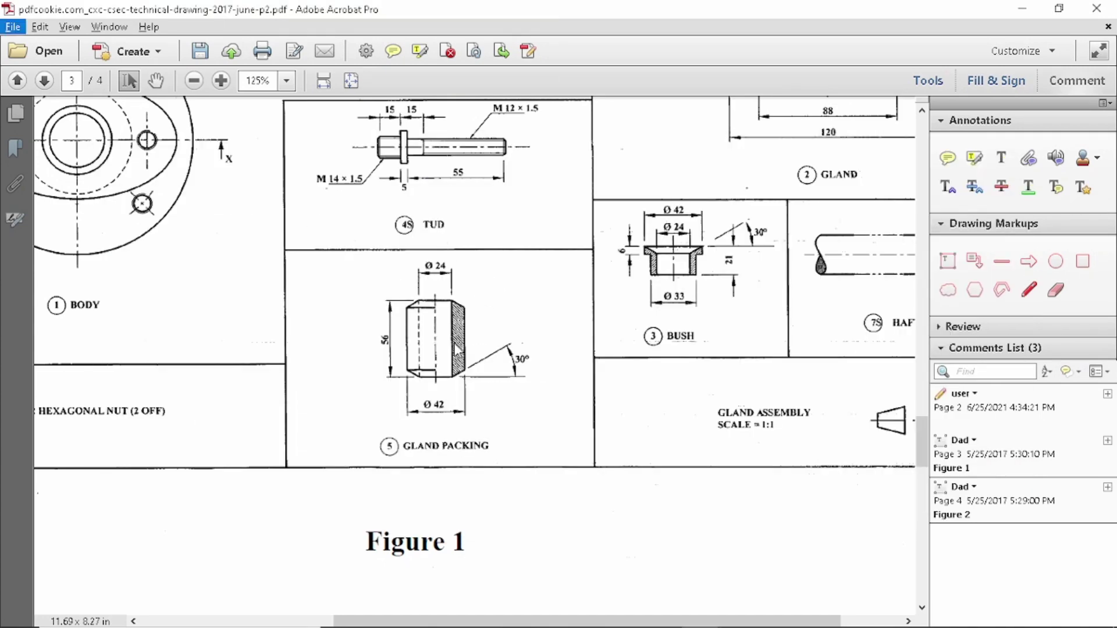
{"action": "key", "text": "alt+Tab"}
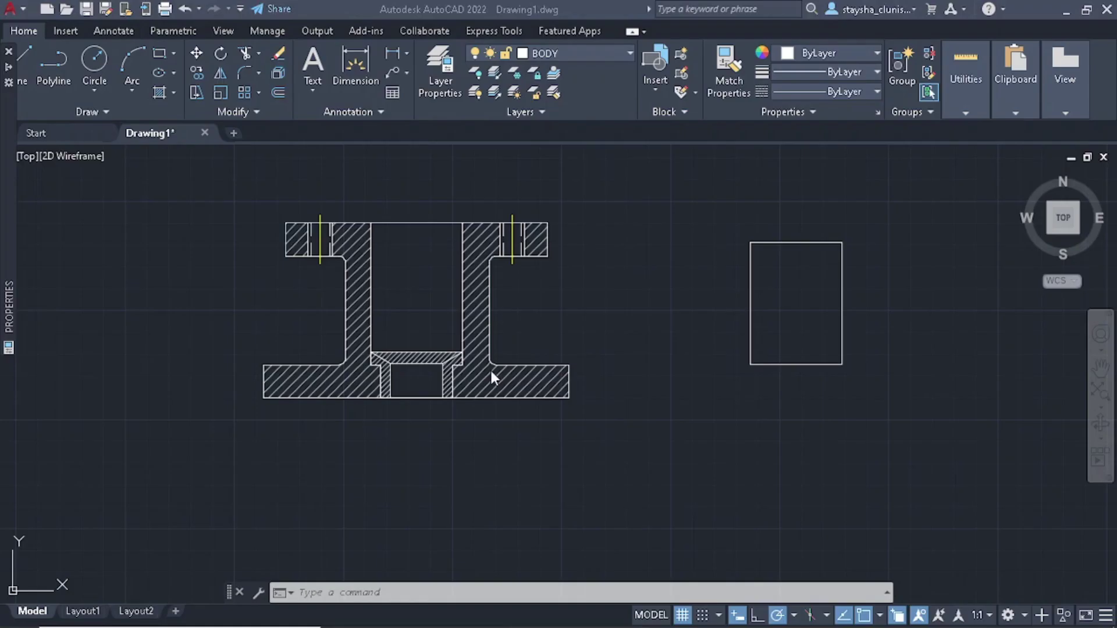
- Draw a vertical centre line from the rectangle's top-edge midpoint down past its bottom
{"action": "scroll", "coordinate": [812, 303], "scroll_direction": "up", "scroll_amount": 2}
{"action": "type", "text": "L"}
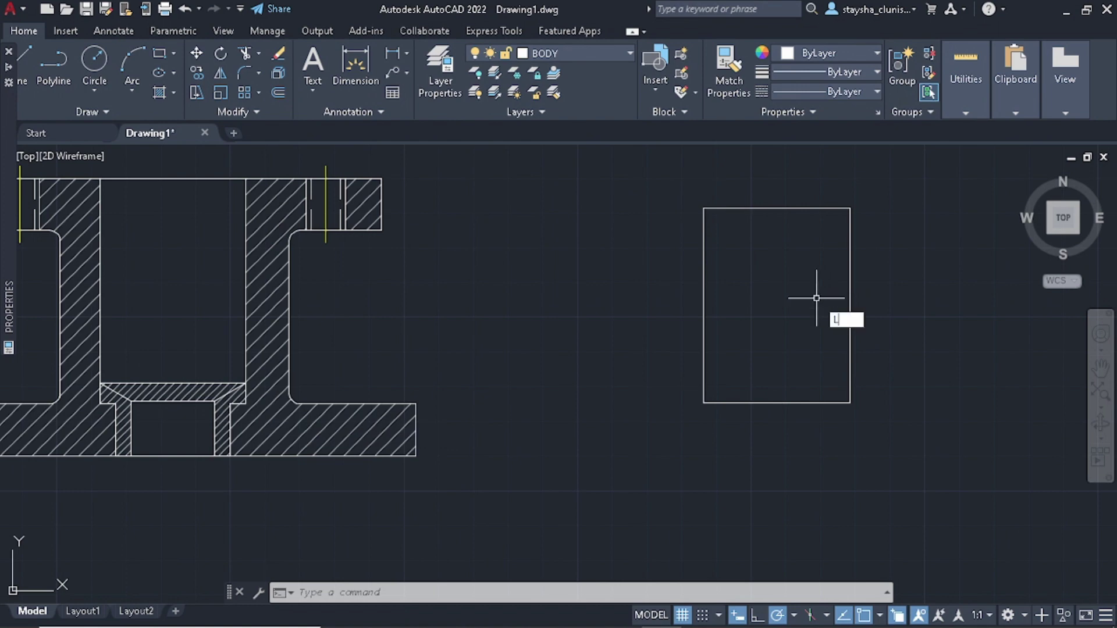
{"action": "key", "text": "Return"}
{"action": "left_click", "coordinate": [704, 402]}
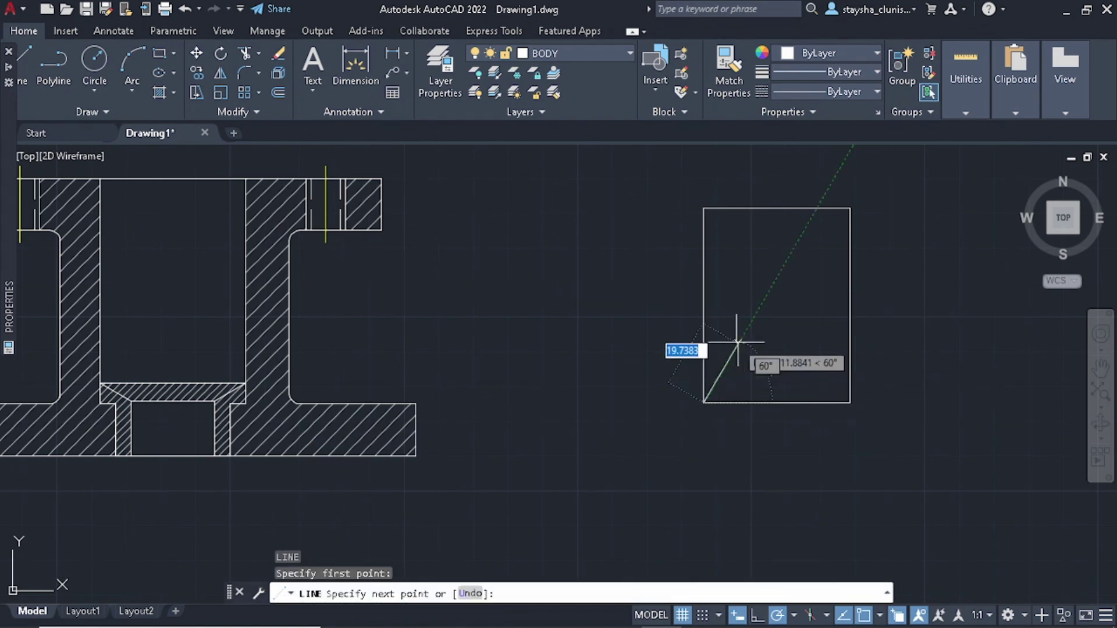
{"action": "key", "text": "alt+Tab"}
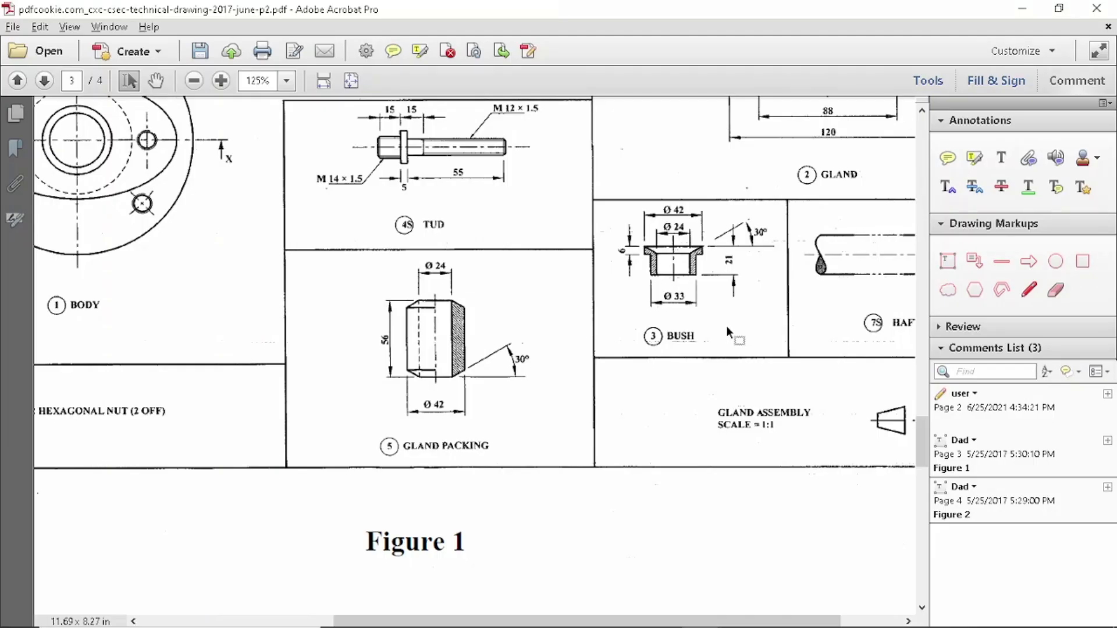
{"action": "key", "text": "alt+Tab"}
{"action": "key", "text": "Escape"}
{"action": "key", "text": "alt+Tab"}
{"action": "key", "text": "alt+Tab"}
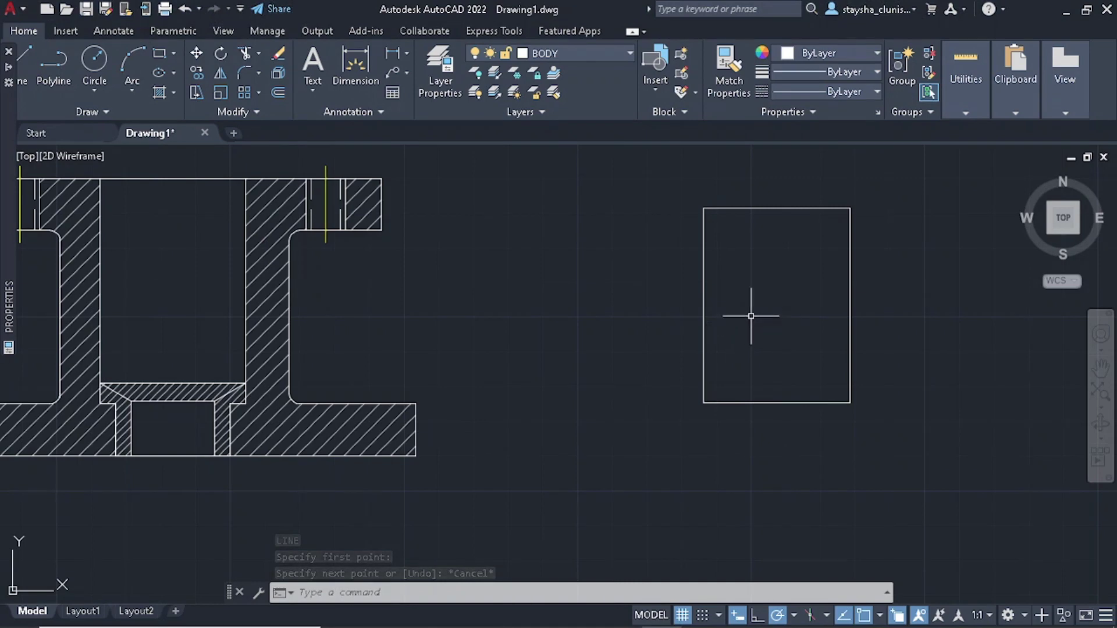
{"action": "key", "text": "Return"}
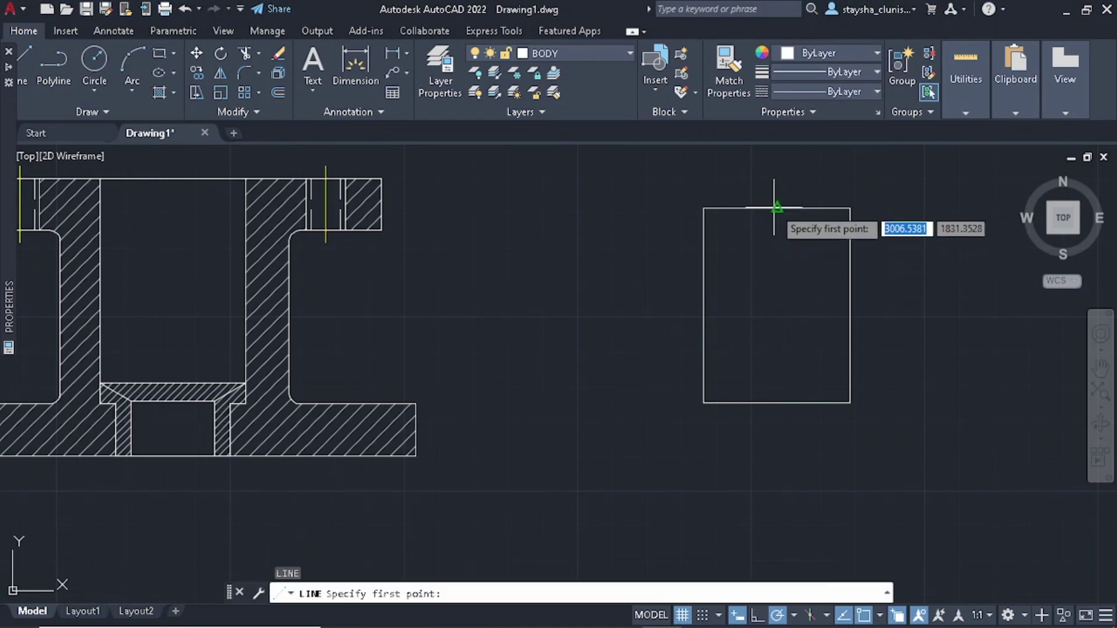
{"action": "left_click", "coordinate": [777, 207]}
{"action": "left_click", "coordinate": [777, 403]}
{"action": "key", "text": "Escape"}
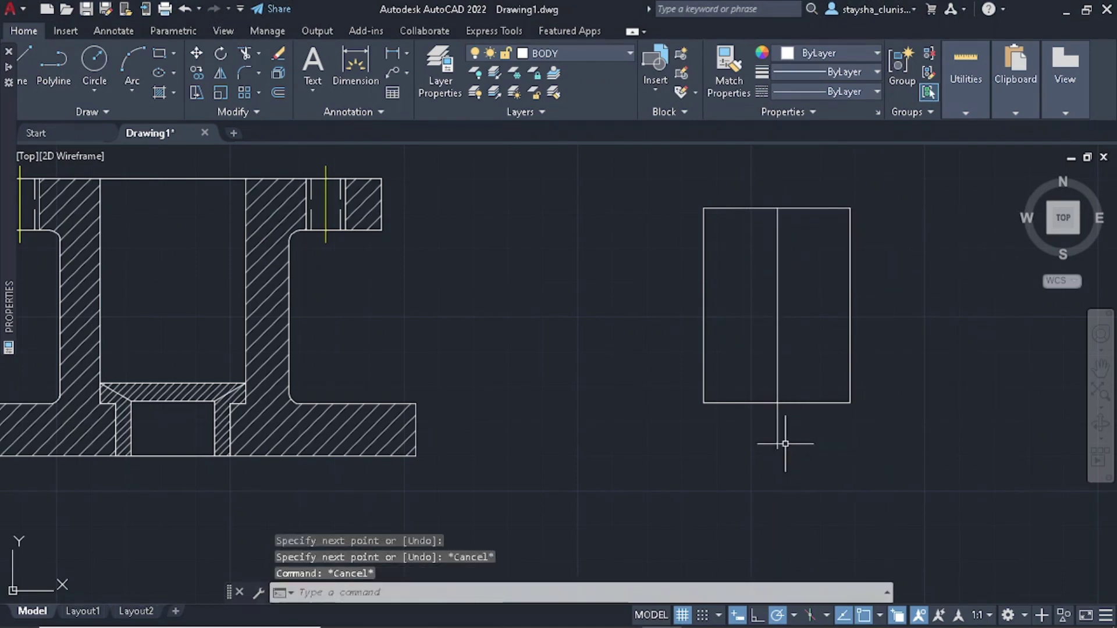
- Offset the centre line 12 units to the left and to the right
{"action": "type", "text": "o"}
{"action": "key", "text": "Return"}
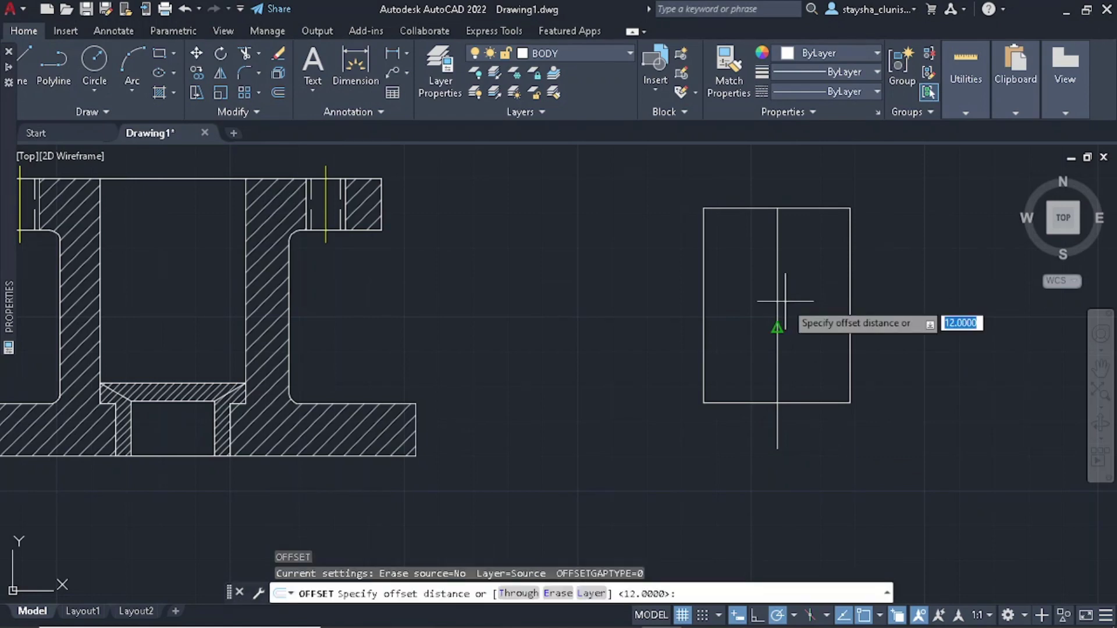
{"action": "type", "text": "12"}
{"action": "key", "text": "Return"}
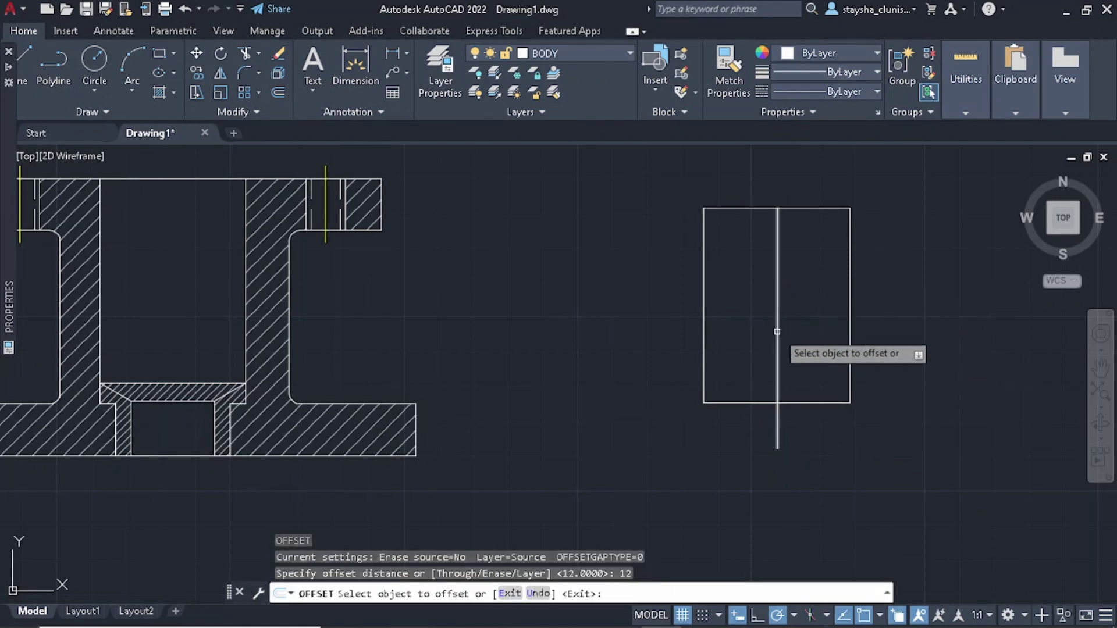
{"action": "left_click", "coordinate": [777, 349]}
{"action": "left_click", "coordinate": [754, 323]}
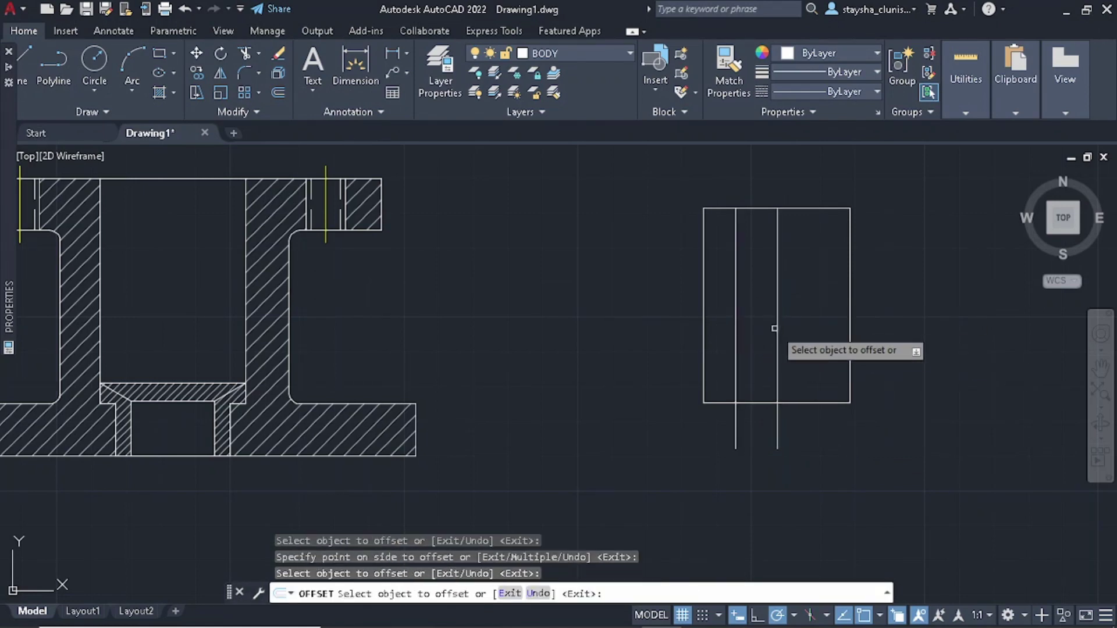
{"action": "left_click", "coordinate": [778, 329]}
{"action": "left_click", "coordinate": [823, 335]}
{"action": "key", "text": "Escape"}
{"action": "key", "text": "Escape"}
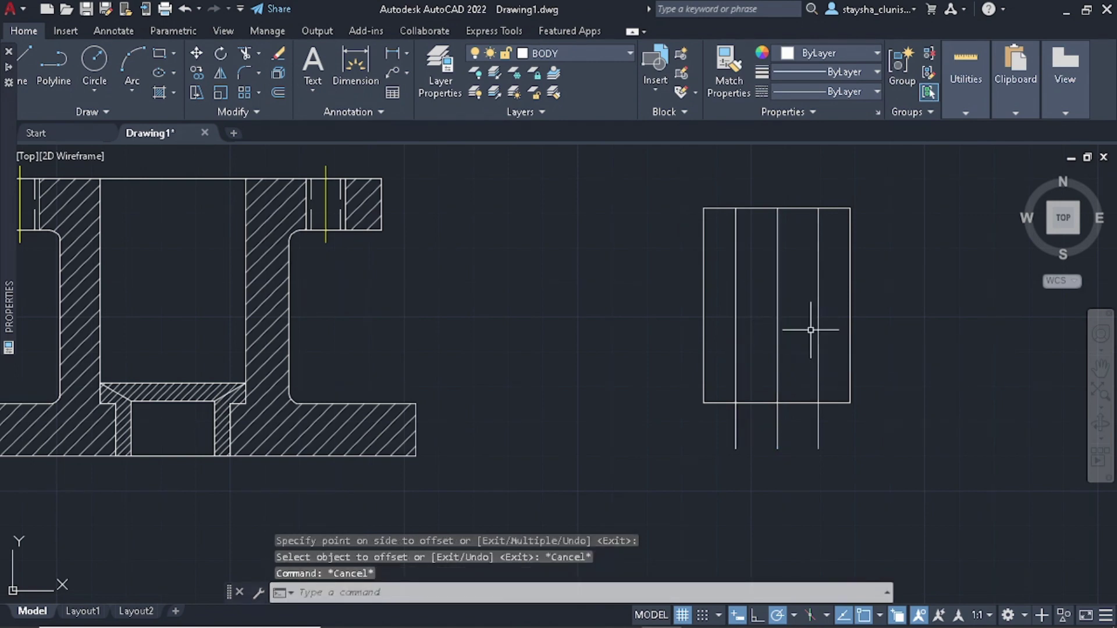
{"action": "type", "text": "l"}
{"action": "key", "text": "Return"}
- Draw a sloped chamfer line from the bottom-left intersection and mirror it about the vertical centre
{"action": "left_click", "coordinate": [735, 403]}
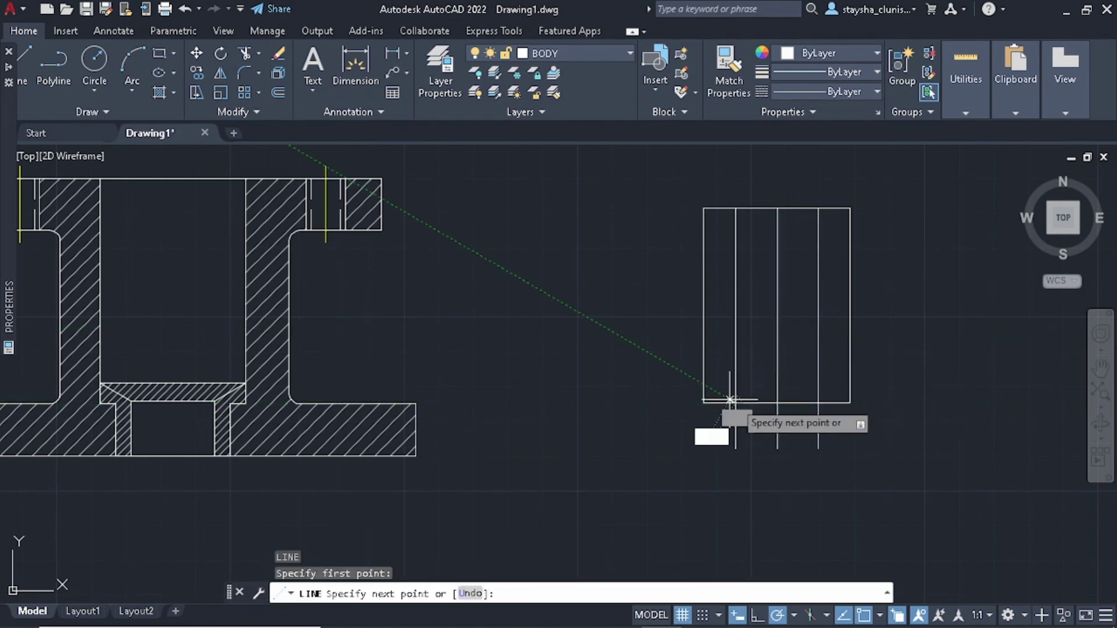
{"action": "left_click", "coordinate": [667, 363]}
{"action": "key", "text": "Escape"}
{"action": "type", "text": "MI"}
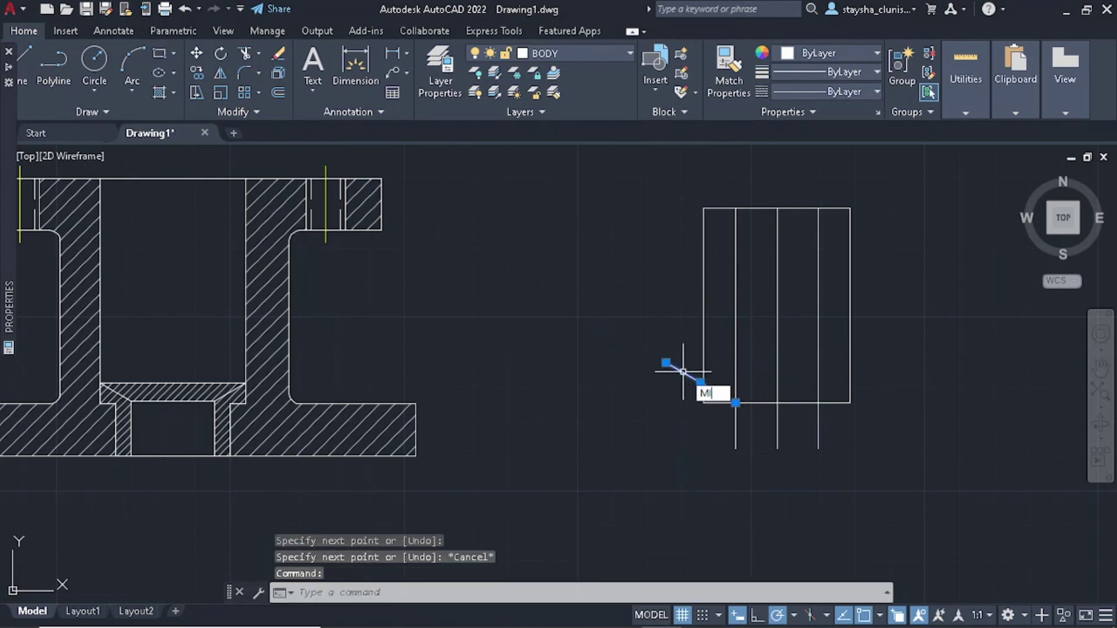
{"action": "key", "text": "Return"}
{"action": "left_click", "coordinate": [776, 402]}
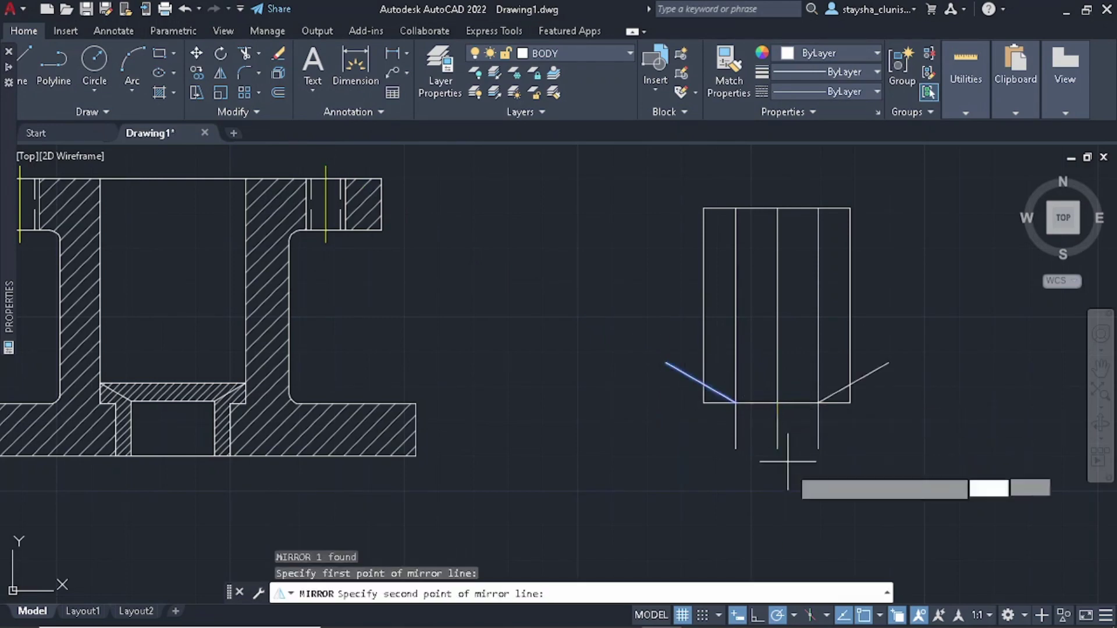
{"action": "left_click", "coordinate": [782, 474]}
{"action": "key", "text": "Return"}
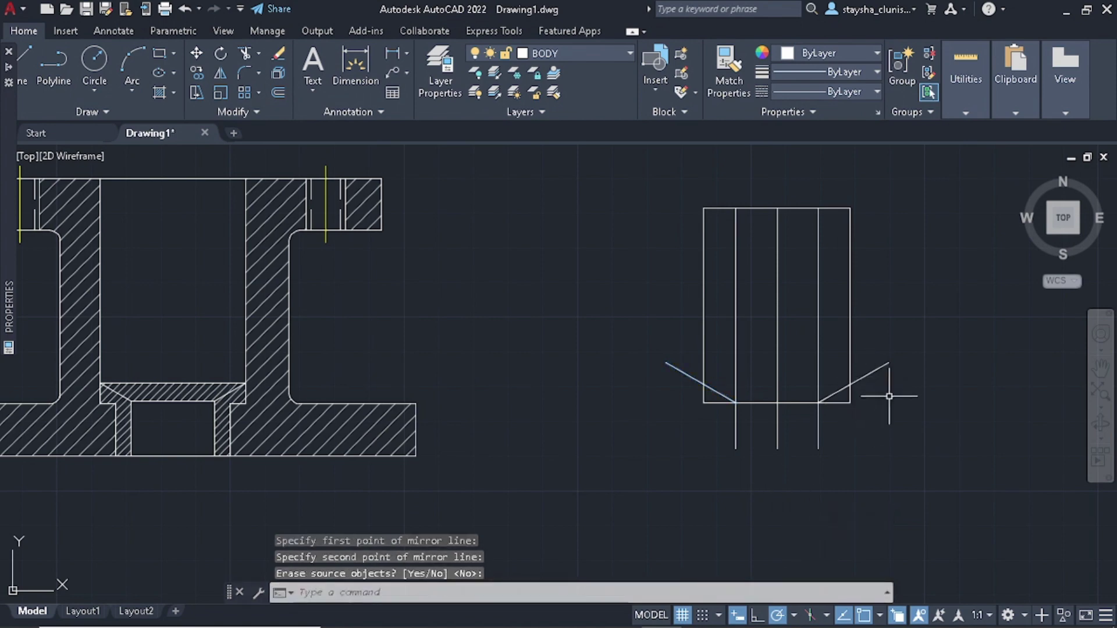
- Mirror both chamfer lines about the horizontal midline to the top corners
{"action": "left_click", "coordinate": [889, 397]}
{"action": "left_click", "coordinate": [868, 324]}
{"action": "left_click", "coordinate": [707, 394]}
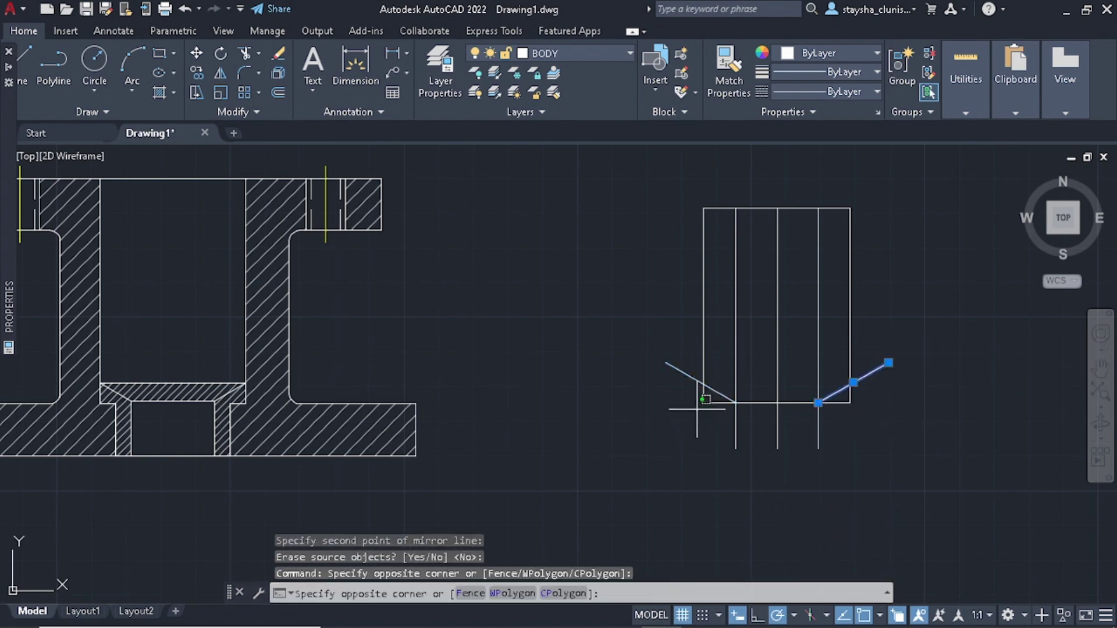
{"action": "left_click", "coordinate": [666, 343]}
{"action": "type", "text": "i"}
{"action": "key", "text": "Return"}
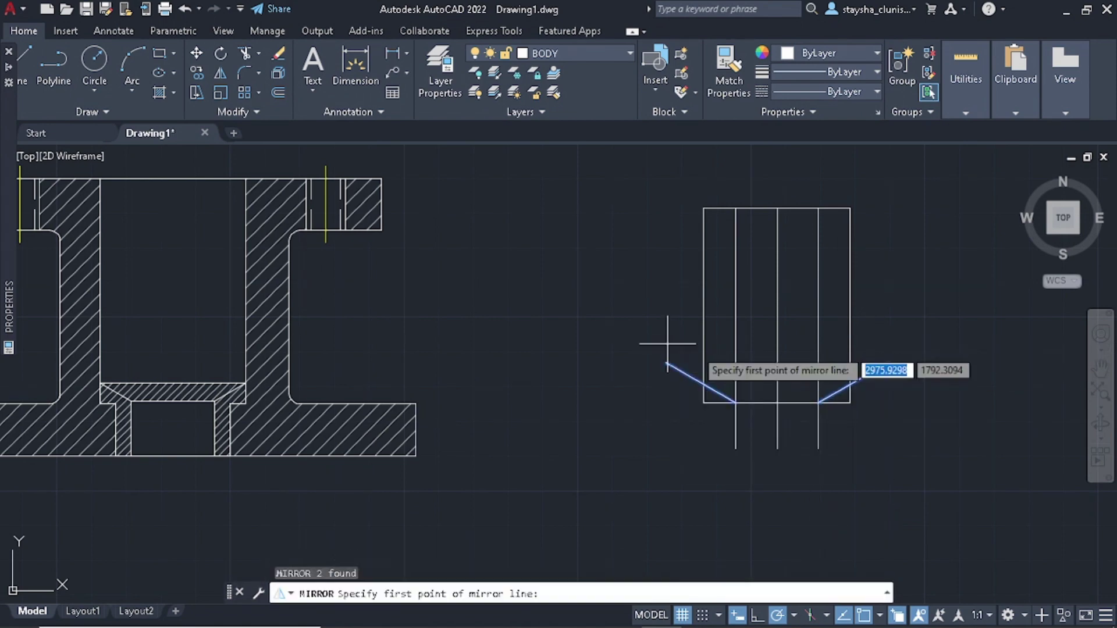
{"action": "left_click", "coordinate": [849, 304]}
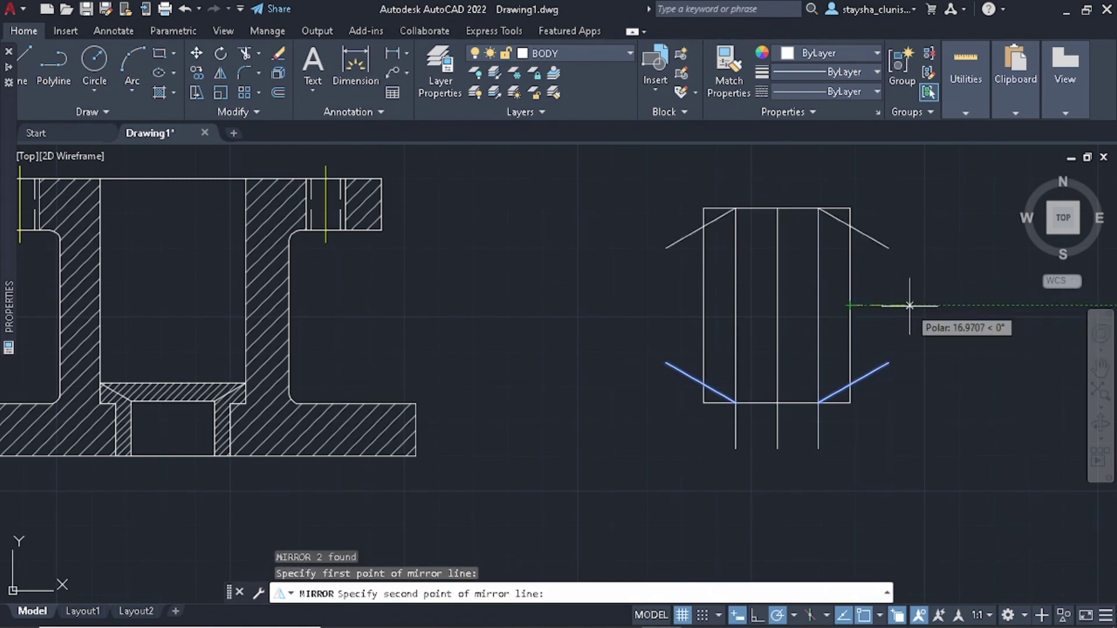
{"action": "left_click", "coordinate": [866, 304]}
{"action": "key", "text": "Return"}
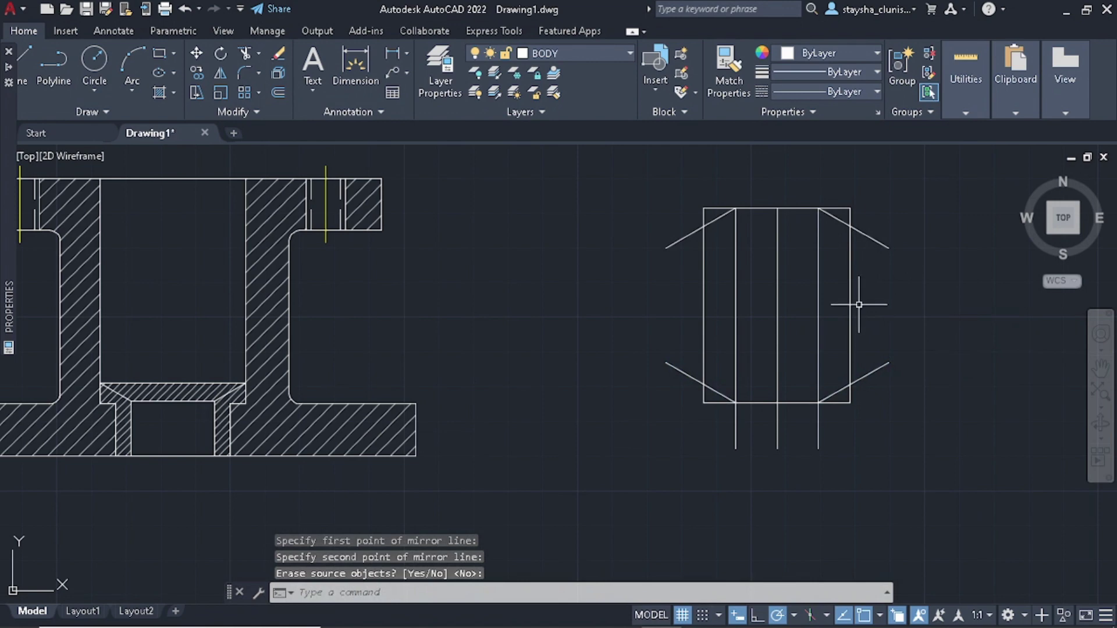
{"action": "key", "text": "Return"}
- Trim the upper-right, top-left and lower-left chamfer overhangs
{"action": "scroll", "coordinate": [881, 249], "scroll_direction": "up", "scroll_amount": 2}
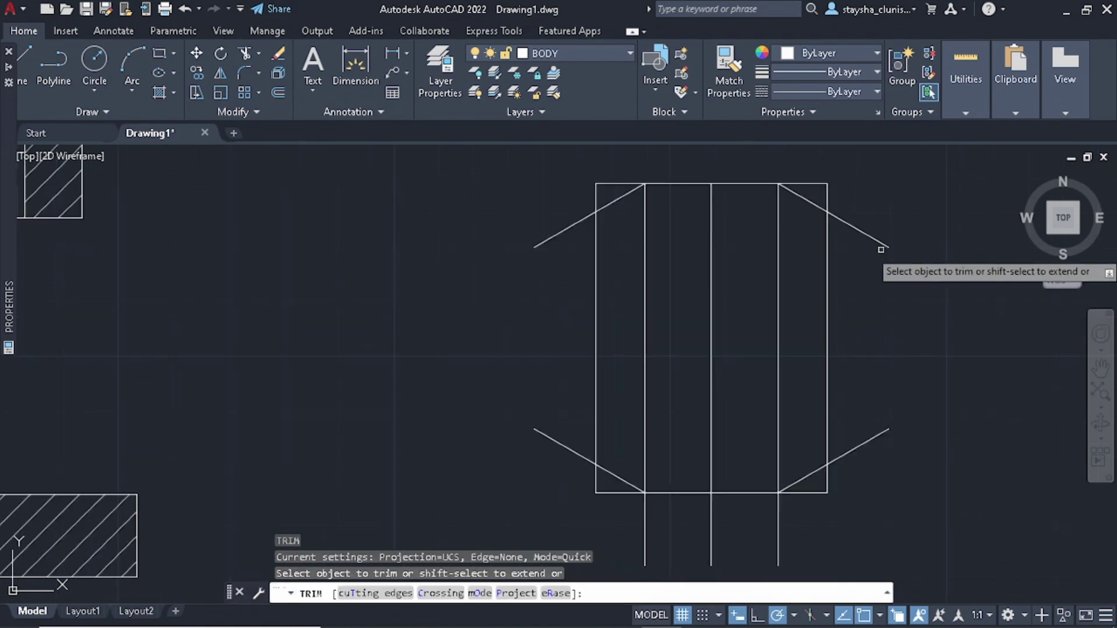
{"action": "mouse_move", "coordinate": [878, 302]}
{"action": "left_mouse_down"}
{"action": "mouse_move", "coordinate": [861, 204]}
{"action": "mouse_move", "coordinate": [818, 180]}
{"action": "left_mouse_up"}
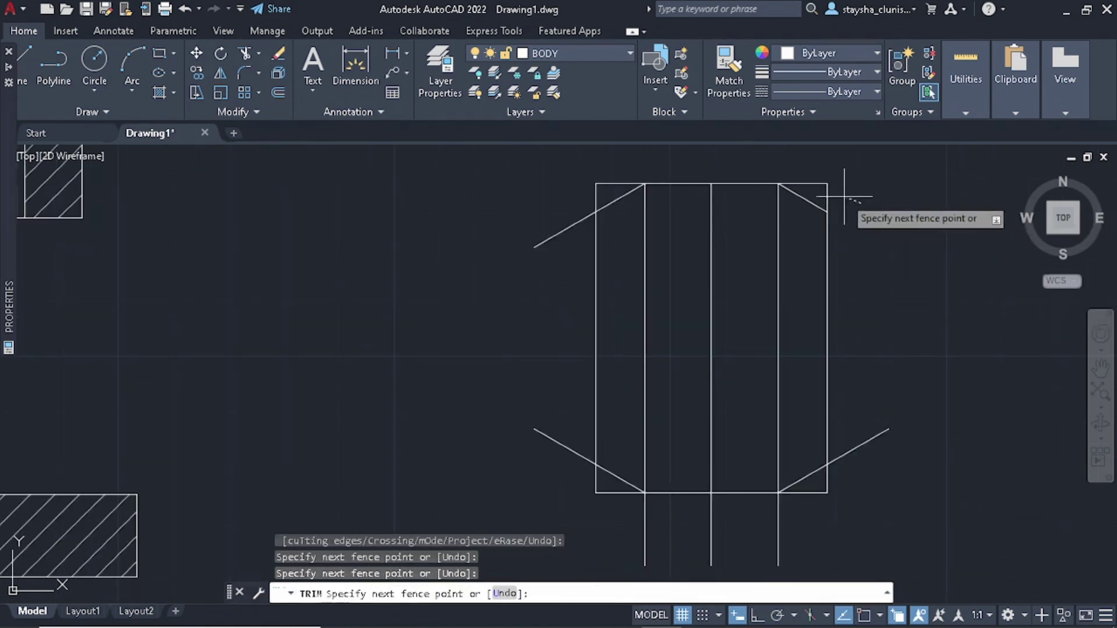
{"action": "key", "text": "Return"}
{"action": "left_click_drag", "start_coordinate": [632, 162], "coordinate": [578, 207]}
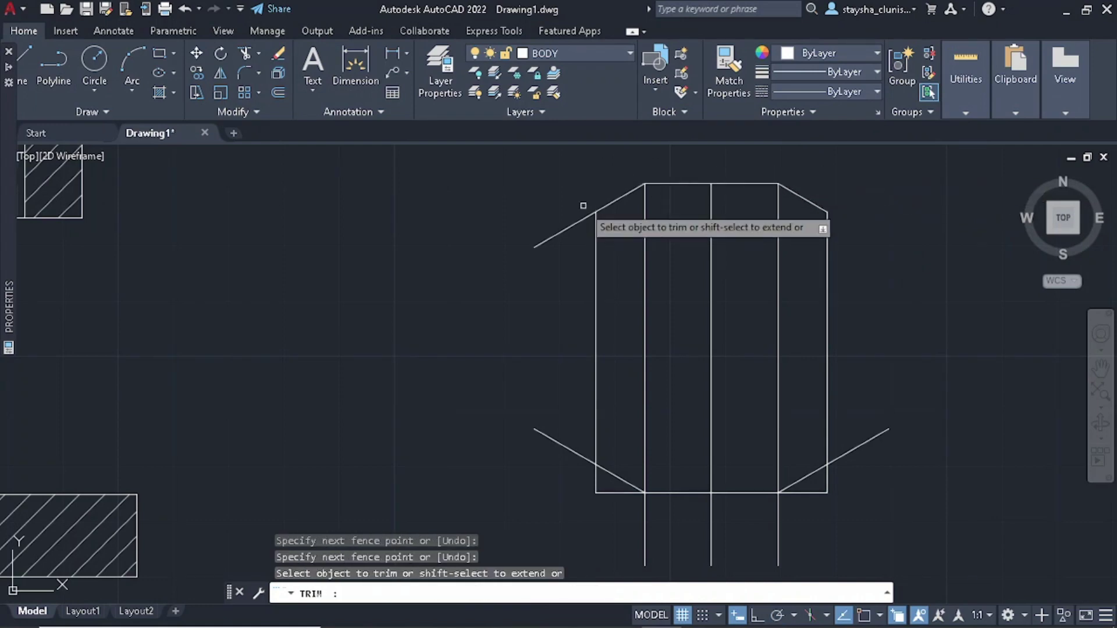
{"action": "left_click_drag", "start_coordinate": [517, 472], "coordinate": [546, 317]}
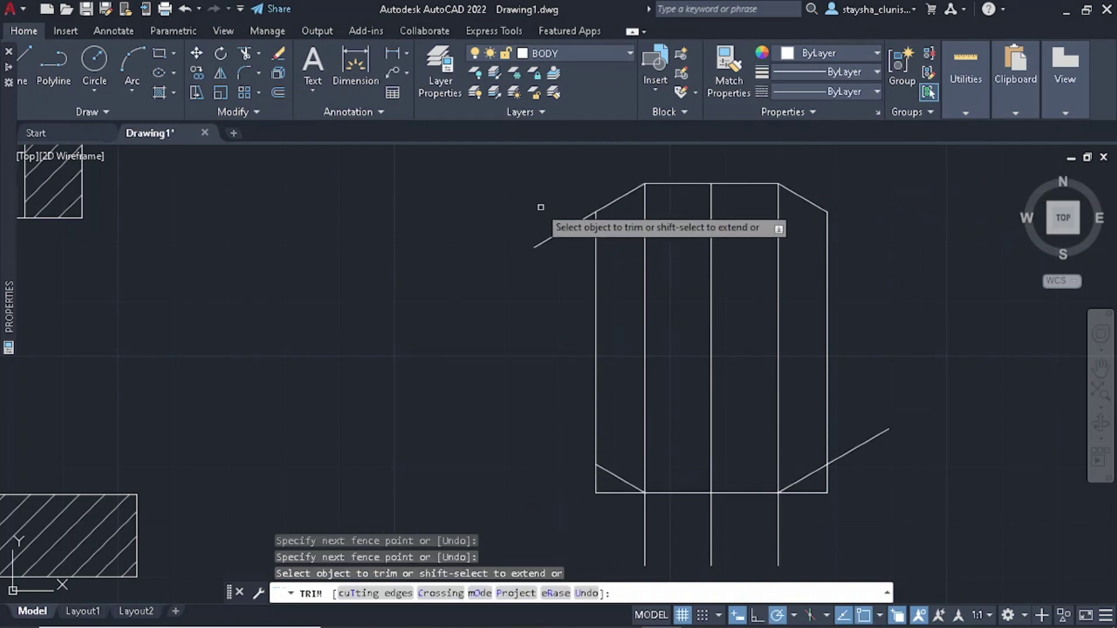
{"action": "left_click_drag", "start_coordinate": [544, 203], "coordinate": [547, 265]}
{"action": "key", "text": "Return"}
- Trim the lower-right chamfer overhang and the vertical stubs below the packing
{"action": "scroll", "coordinate": [636, 349], "scroll_direction": "down", "scroll_amount": 2}
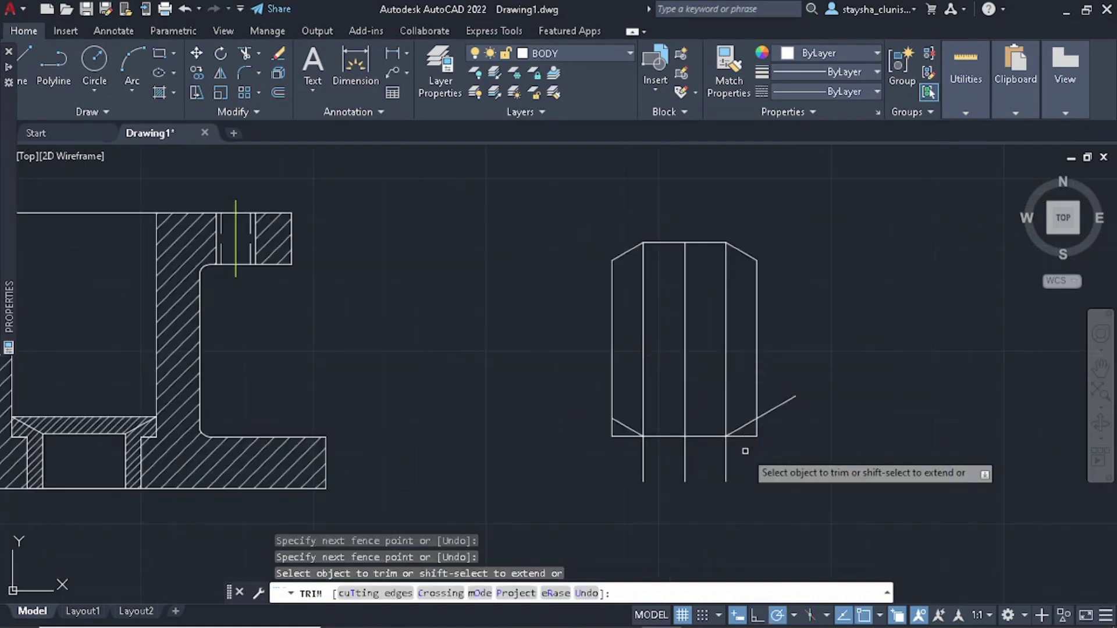
{"action": "scroll", "coordinate": [743, 448], "scroll_direction": "up", "scroll_amount": 2}
{"action": "mouse_move", "coordinate": [786, 448]}
{"action": "left_mouse_down"}
{"action": "mouse_move", "coordinate": [785, 313]}
{"action": "mouse_move", "coordinate": [784, 419]}
{"action": "mouse_move", "coordinate": [722, 468]}
{"action": "left_mouse_up"}
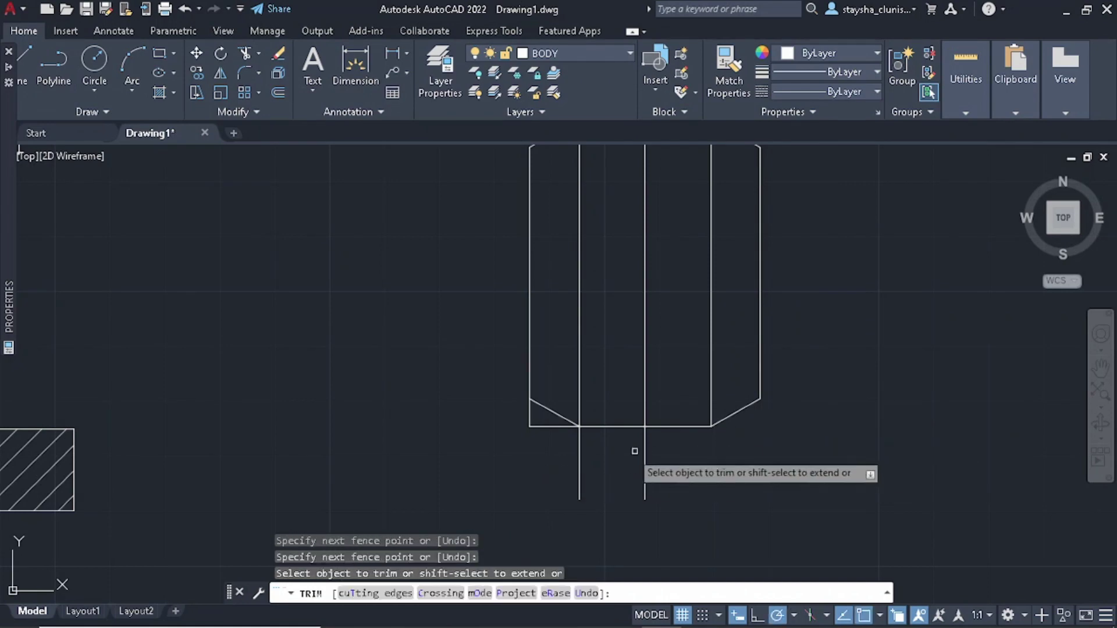
{"action": "mouse_move", "coordinate": [687, 457]}
{"action": "left_mouse_down"}
{"action": "mouse_move", "coordinate": [516, 462]}
{"action": "mouse_move", "coordinate": [543, 428]}
{"action": "mouse_move", "coordinate": [511, 401]}
{"action": "left_mouse_up"}
{"action": "scroll", "coordinate": [601, 451], "scroll_direction": "down", "scroll_amount": 3}
{"action": "scroll", "coordinate": [621, 416], "scroll_direction": "up", "scroll_amount": 3}
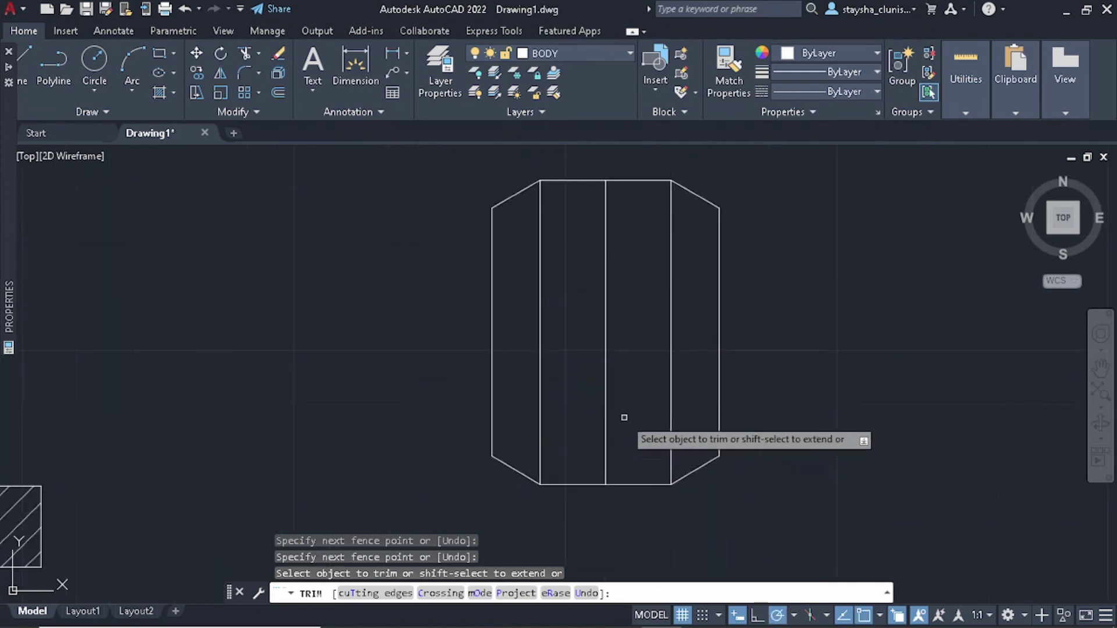
{"action": "key", "text": "Escape"}
{"action": "left_click", "coordinate": [620, 392]}
{"action": "left_click", "coordinate": [583, 330]}
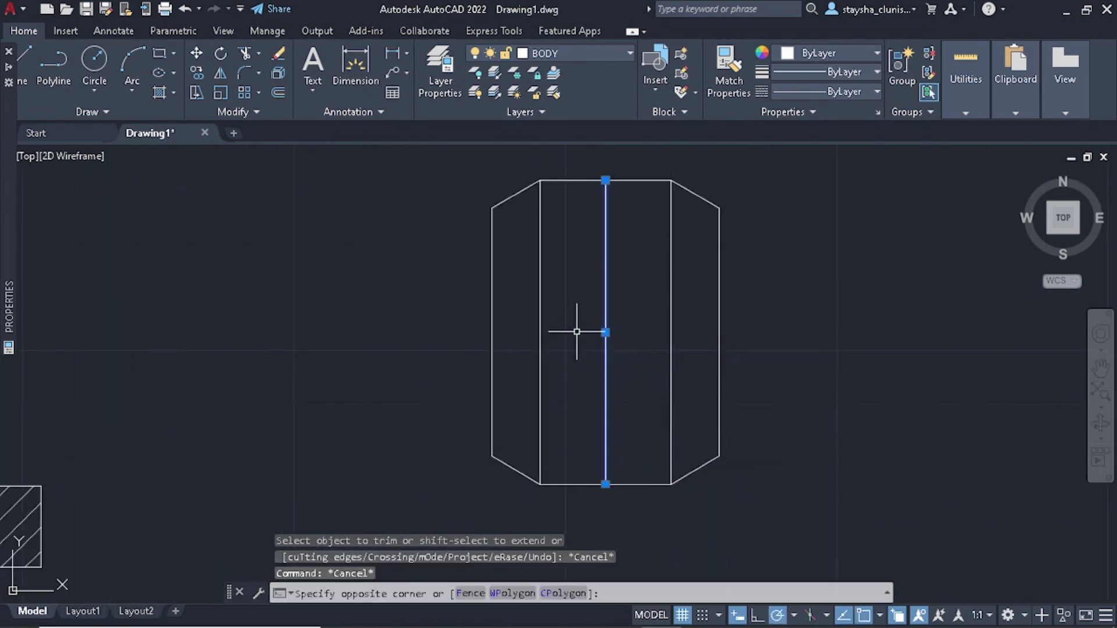
- Erase the middle vertical line, then restore it with undo
{"action": "key", "text": "Delete"}
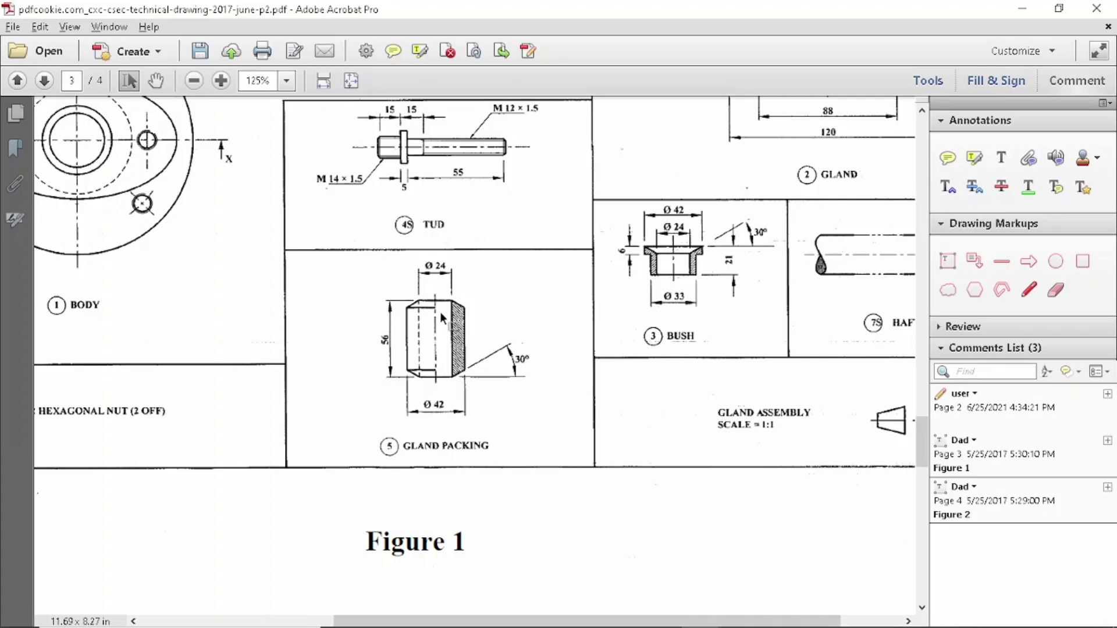
{"action": "key", "text": "alt+Tab"}
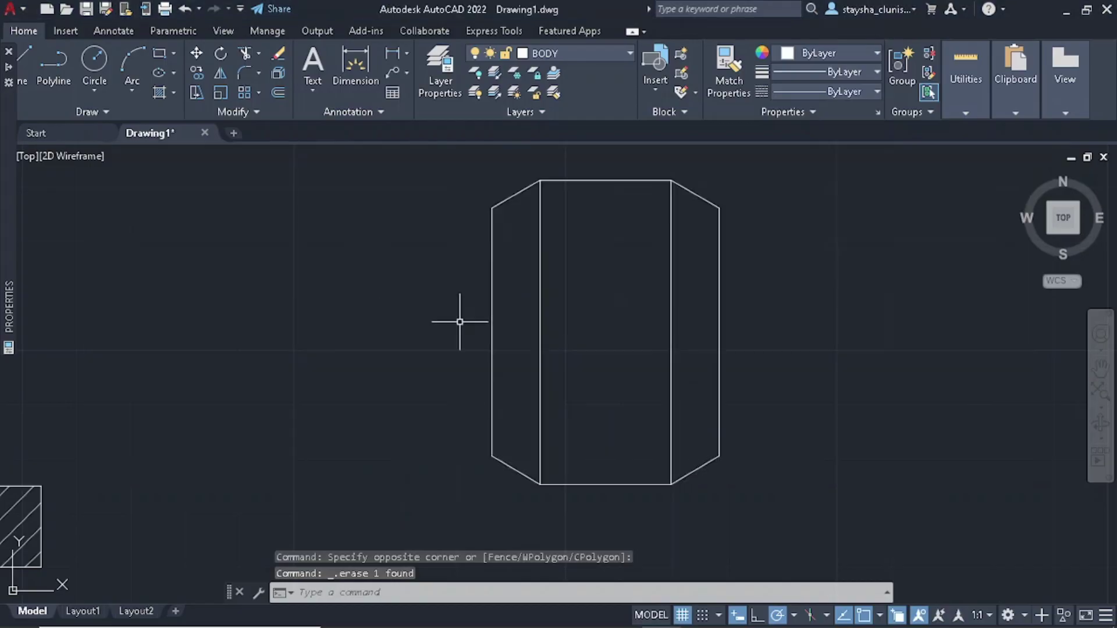
{"action": "key", "text": "alt+Tab"}
{"action": "key", "text": "alt+Tab"}
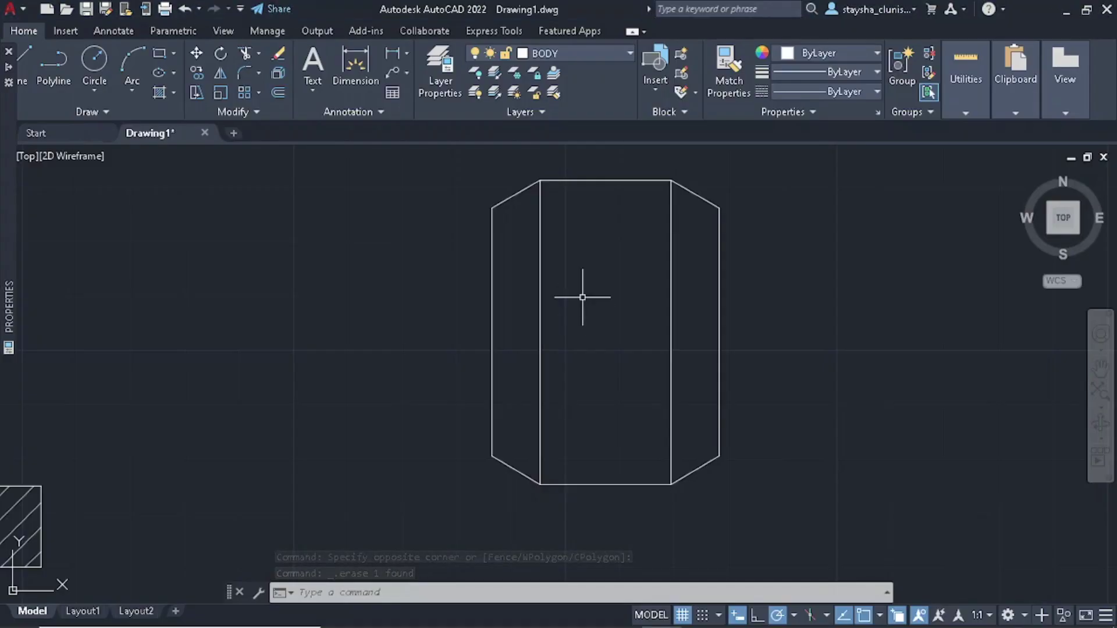
{"action": "key", "text": "ctrl+z"}
{"action": "type", "text": "L"}
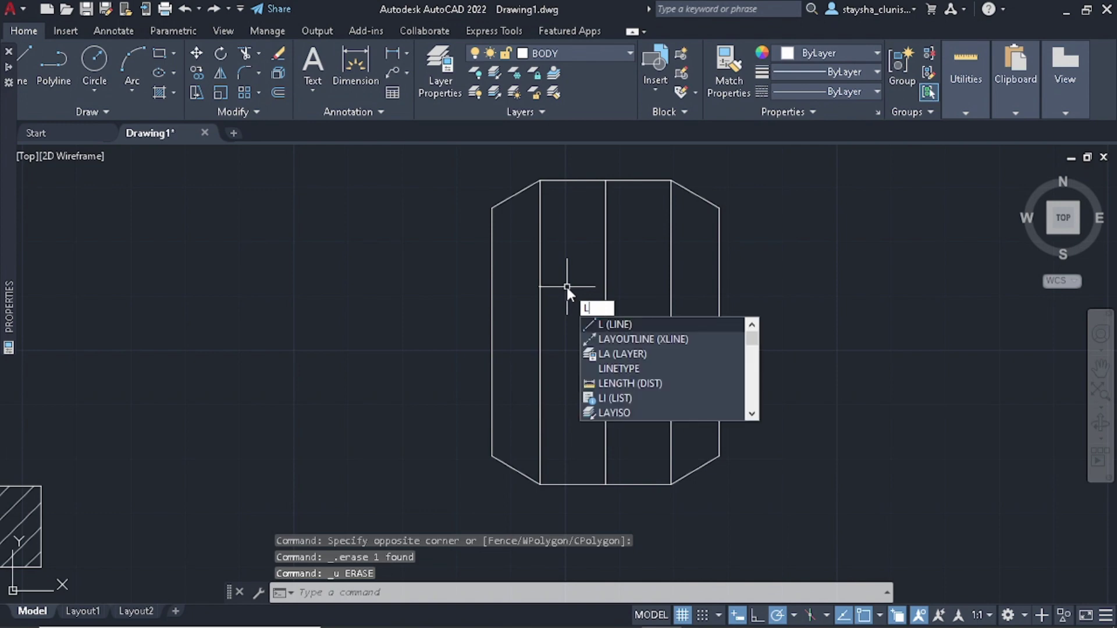
- Draw top and bottom horizontal lines from the left chamfer ends to the middle vertical
{"action": "key", "text": "Return"}
{"action": "left_click", "coordinate": [492, 208]}
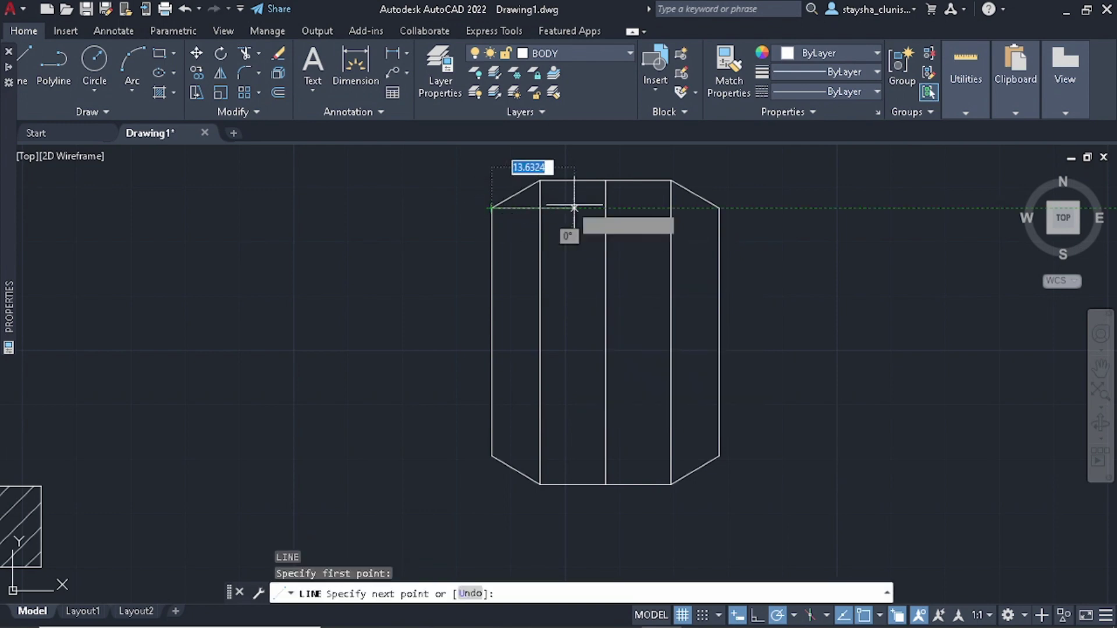
{"action": "left_click", "coordinate": [605, 208]}
{"action": "key", "text": "Return"}
{"action": "key", "text": "Return"}
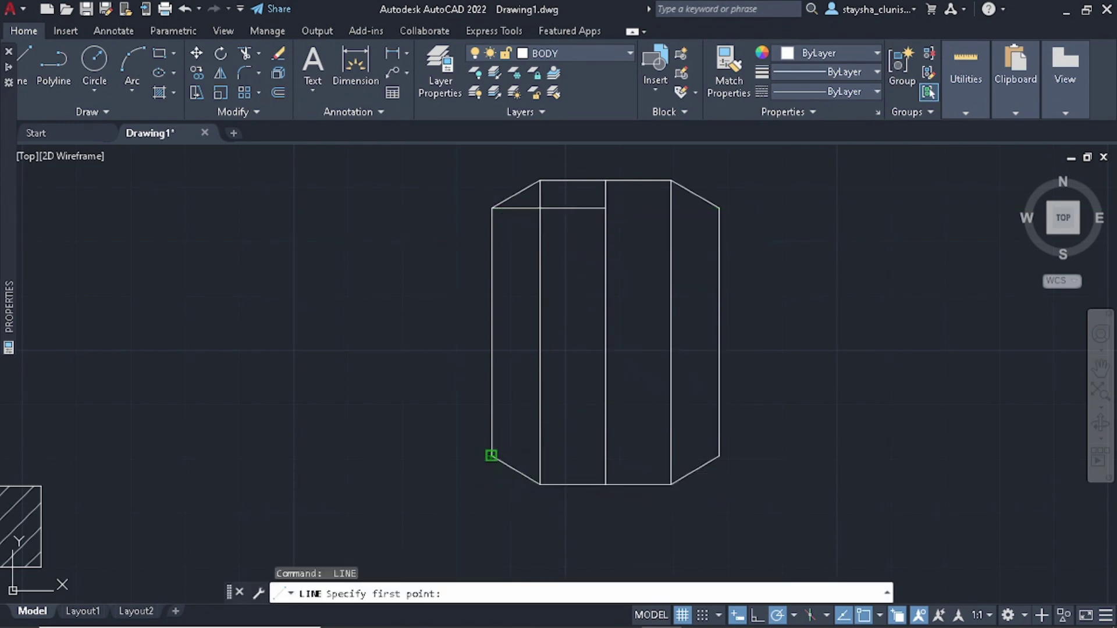
{"action": "left_click", "coordinate": [491, 456]}
{"action": "left_click", "coordinate": [605, 456]}
{"action": "key", "text": "Escape"}
- Compare the packing with the Acrobat reference drawing and clear the selection
{"action": "left_click", "coordinate": [681, 372]}
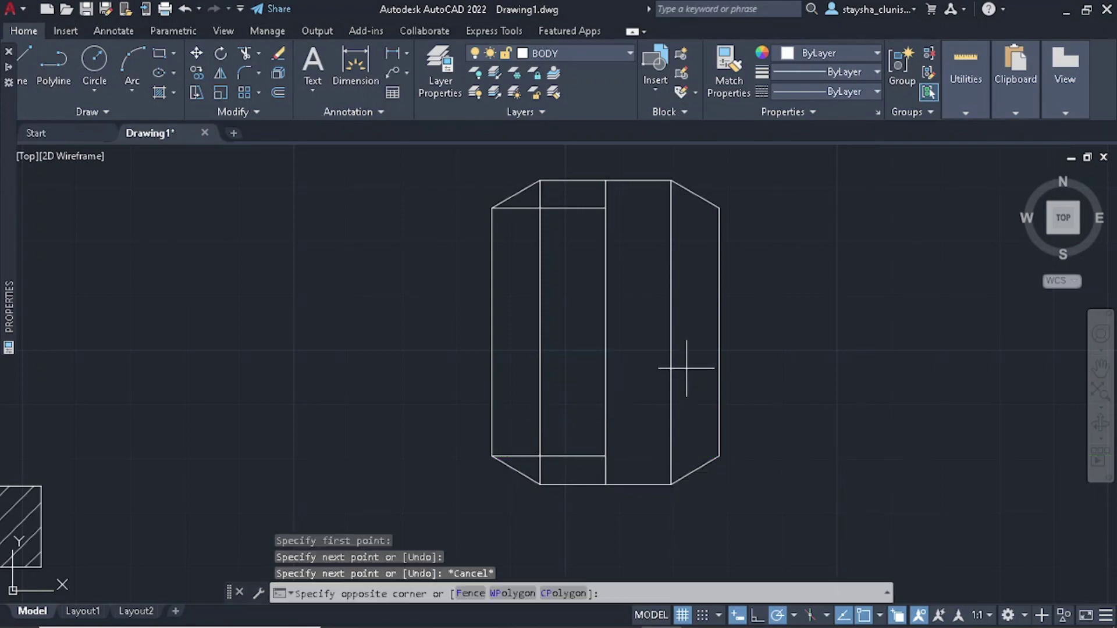
{"action": "left_click", "coordinate": [660, 319]}
{"action": "key", "text": "alt+Tab"}
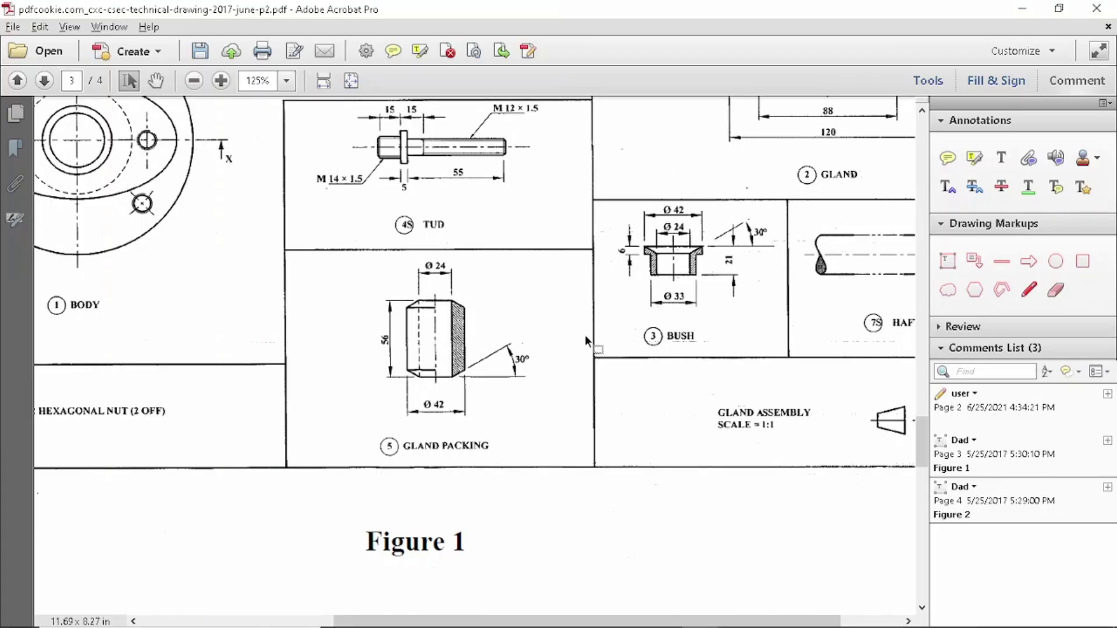
{"action": "key", "text": "alt+Tab"}
{"action": "key", "text": "Escape"}
{"action": "key", "text": "Escape"}
- Window-select the whole chamfered gland packing
{"action": "scroll", "coordinate": [585, 336], "scroll_direction": "down", "scroll_amount": 3}
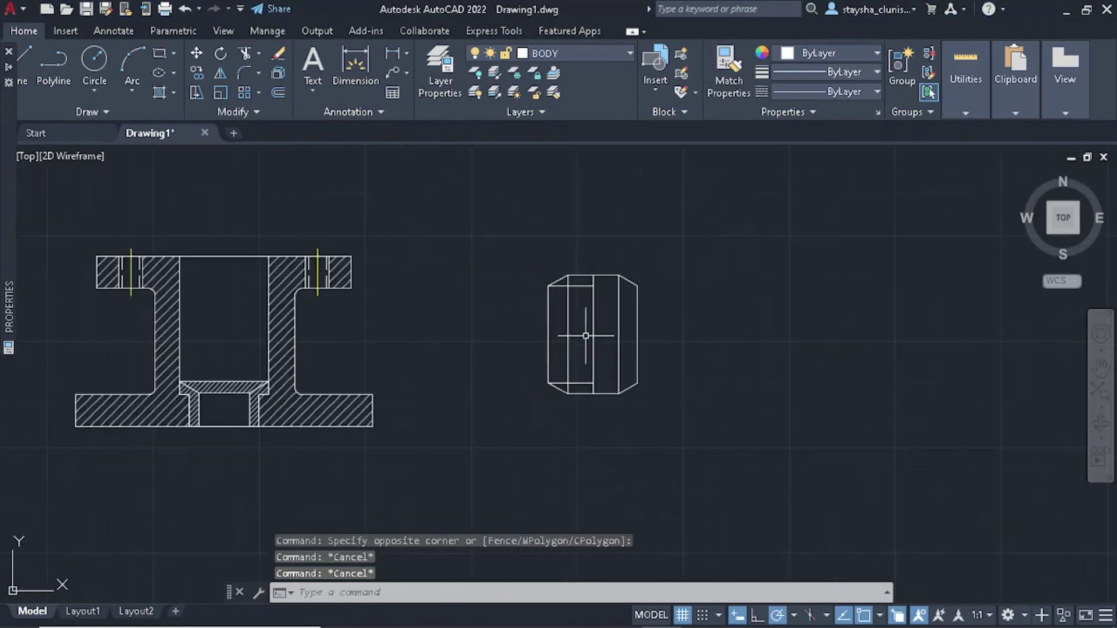
{"action": "scroll", "coordinate": [573, 336], "scroll_direction": "up", "scroll_amount": 2}
{"action": "scroll", "coordinate": [580, 341], "scroll_direction": "down", "scroll_amount": 2}
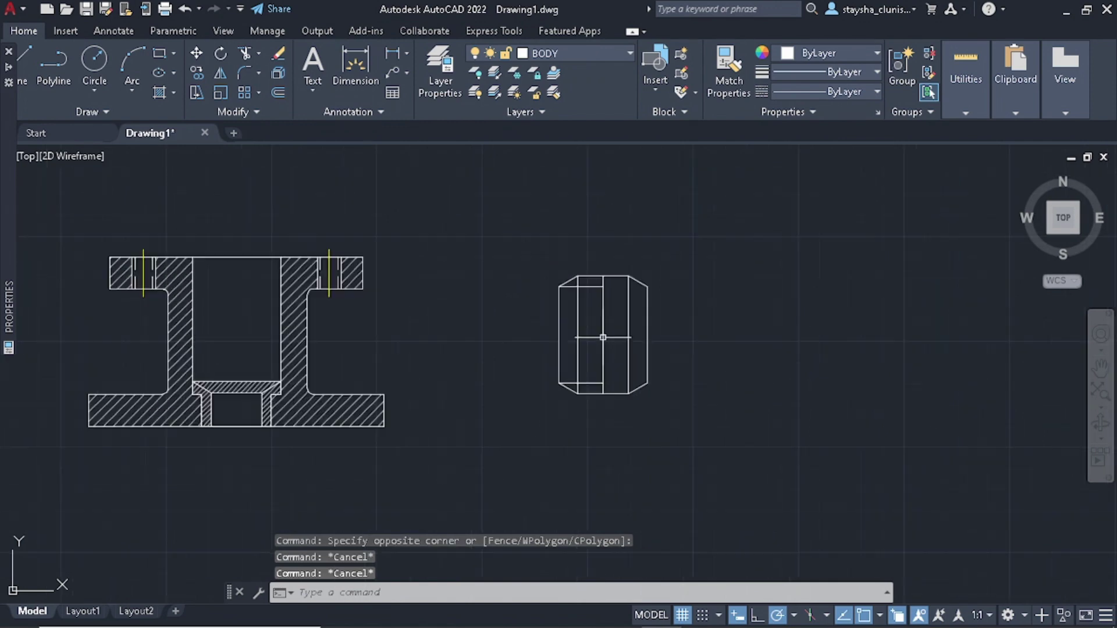
{"action": "scroll", "coordinate": [611, 369], "scroll_direction": "up", "scroll_amount": 2}
{"action": "scroll", "coordinate": [611, 369], "scroll_direction": "down", "scroll_amount": 2}
{"action": "left_click", "coordinate": [581, 199]}
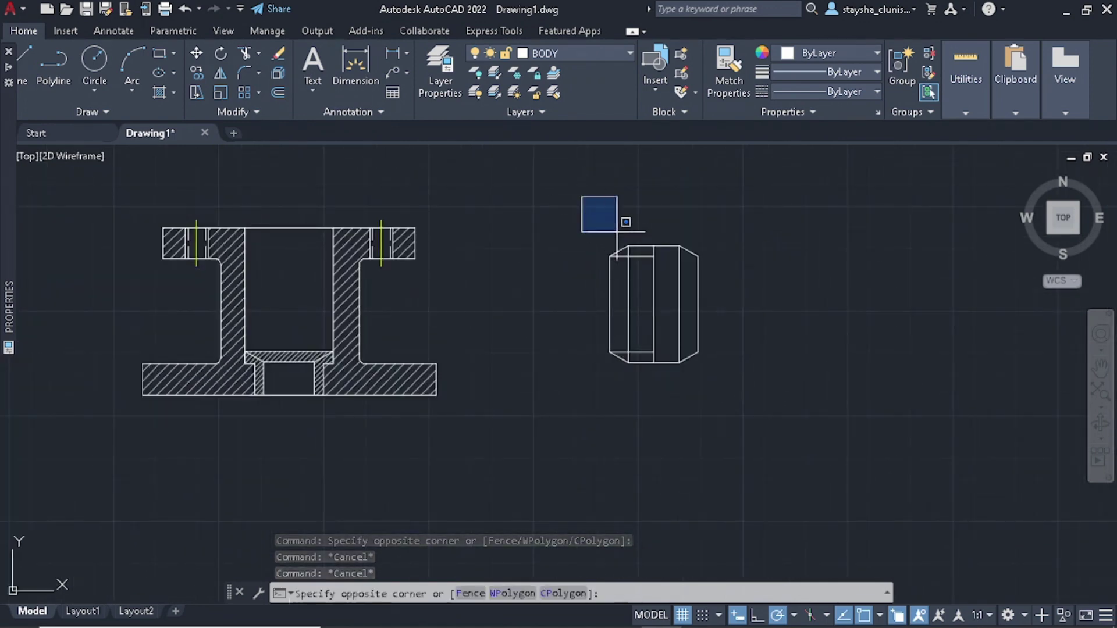
{"action": "left_click", "coordinate": [738, 391]}
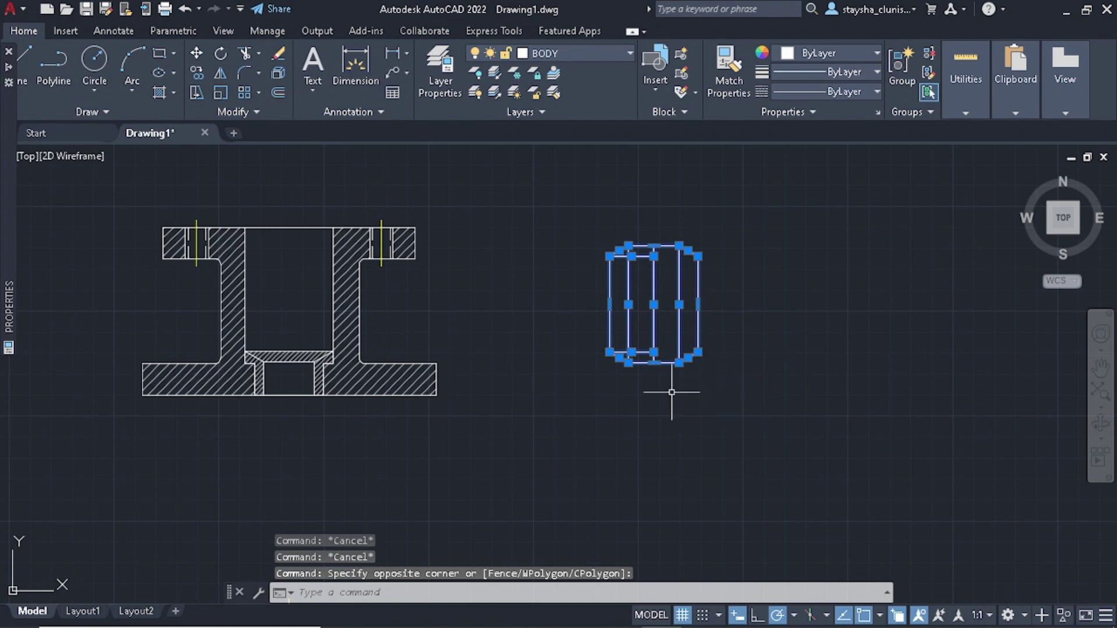
{"action": "type", "text": "M"}
- Move the packing by its bottom edge into the bore, resting on the bush
{"action": "key", "text": "Return"}
{"action": "left_click", "coordinate": [654, 362]}
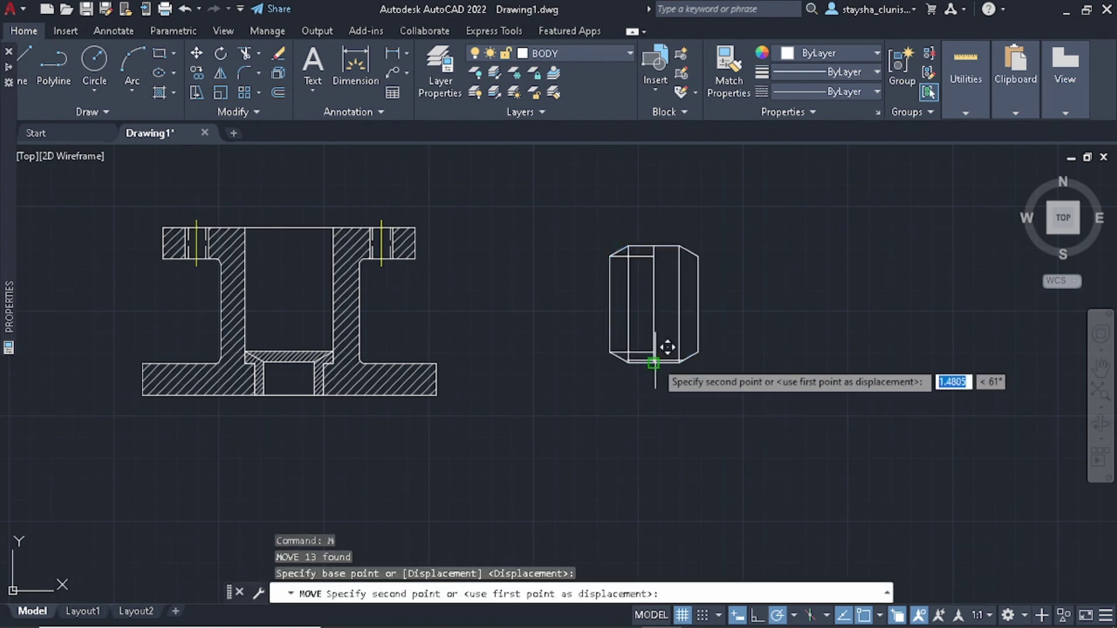
{"action": "scroll", "coordinate": [294, 336], "scroll_direction": "up", "scroll_amount": 4}
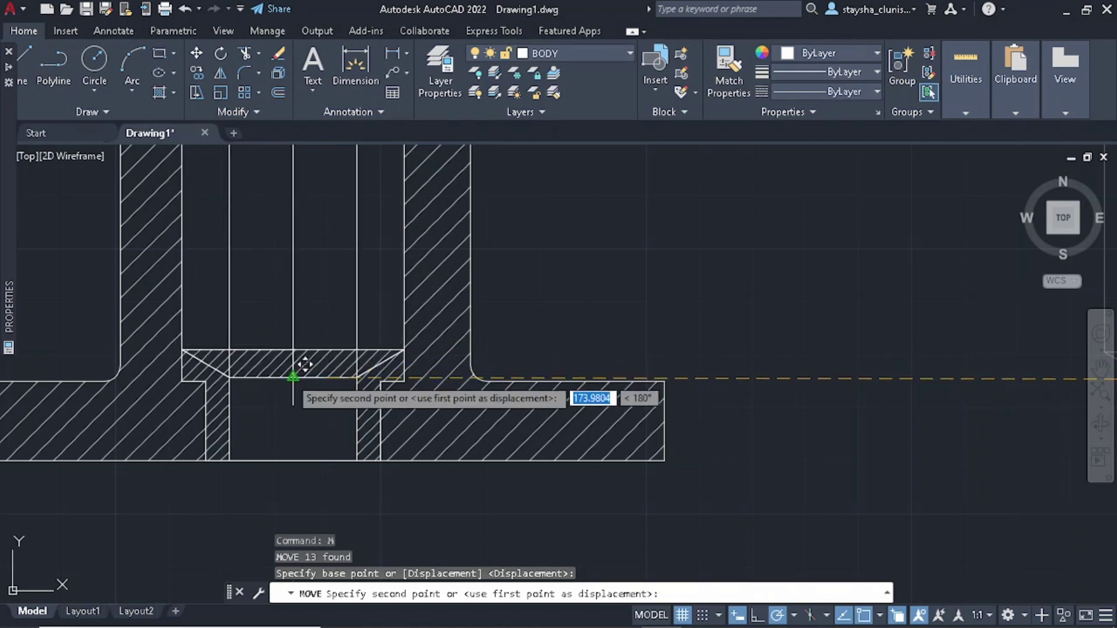
{"action": "key", "text": "Escape"}
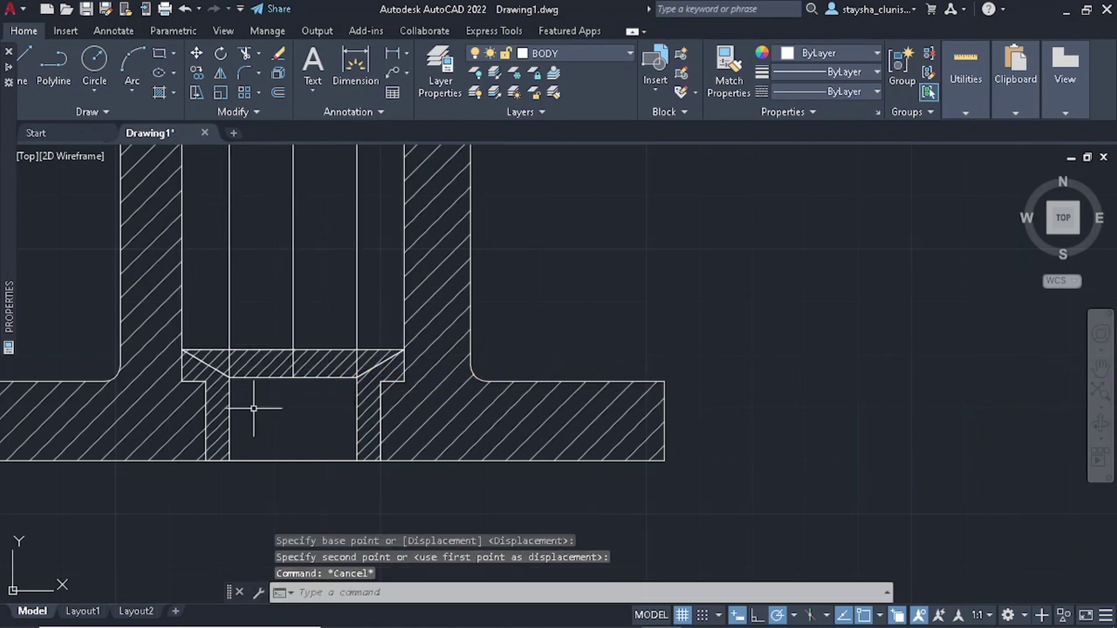
{"action": "key", "text": "Escape"}
{"action": "key", "text": "Escape"}
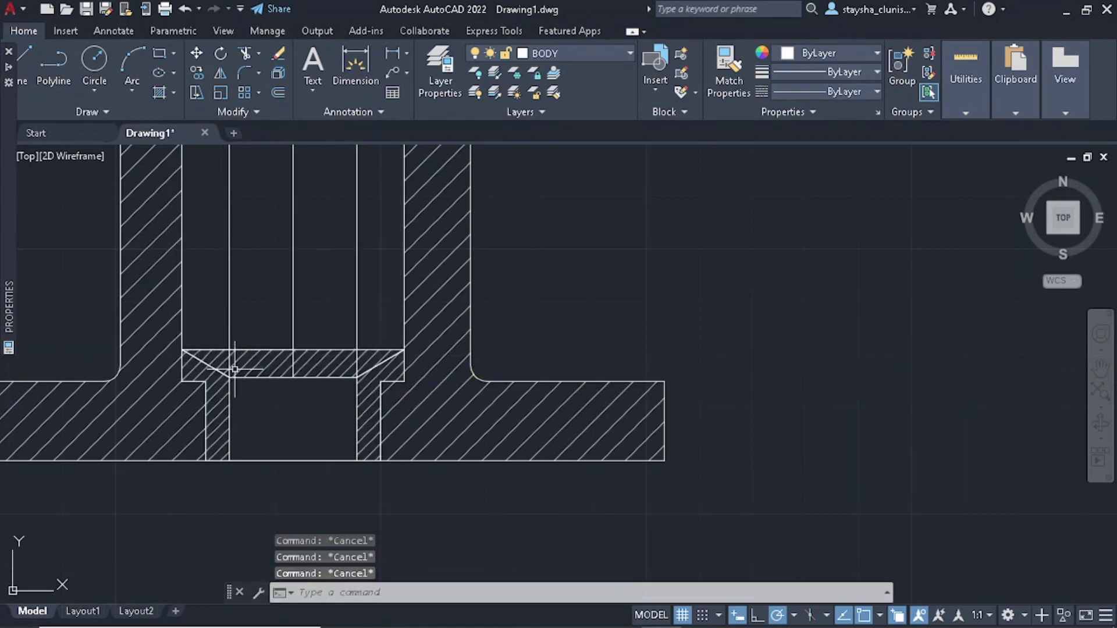
{"action": "scroll", "coordinate": [213, 344], "scroll_direction": "down", "scroll_amount": 5}
{"action": "scroll", "coordinate": [232, 289], "scroll_direction": "up", "scroll_amount": 4}
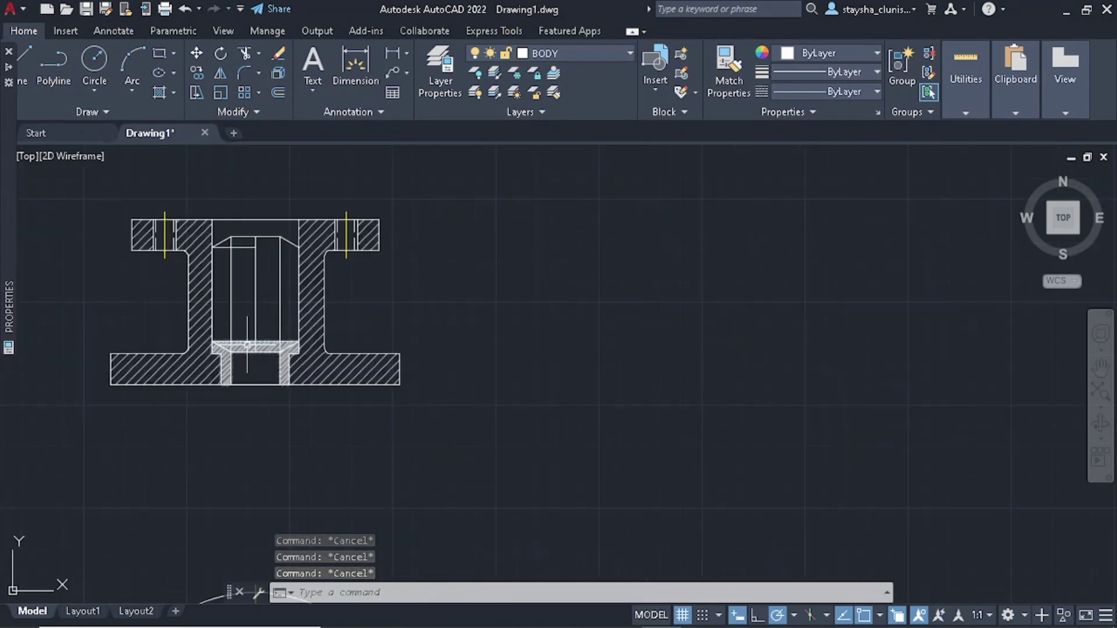
- Erase the extra vertical line in the bore
{"action": "scroll", "coordinate": [232, 289], "scroll_direction": "up", "scroll_amount": 2}
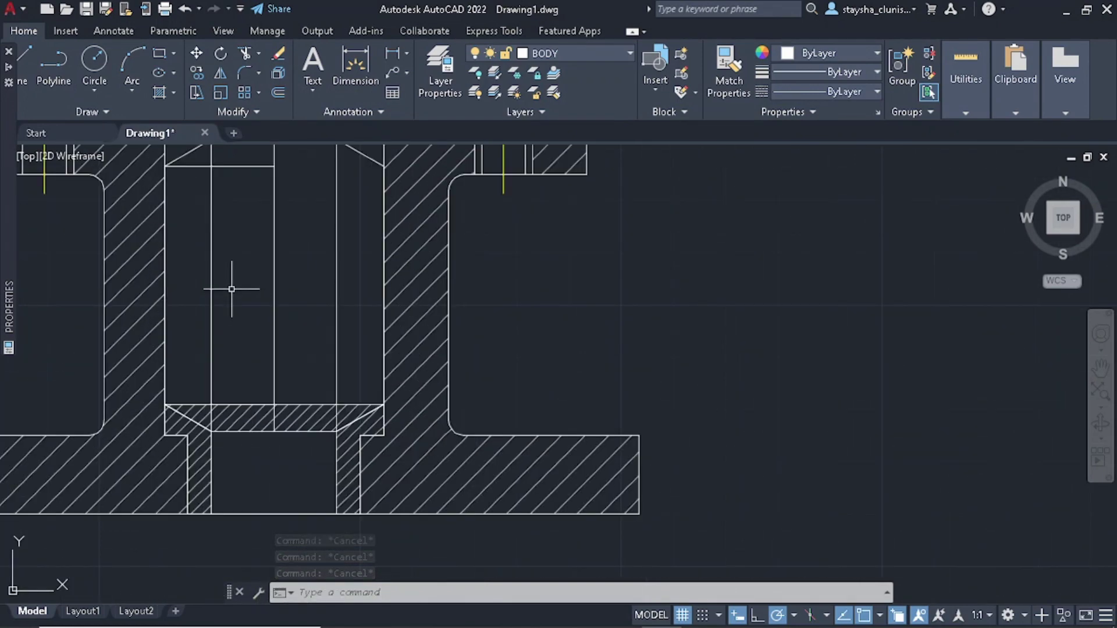
{"action": "left_click", "coordinate": [295, 322]}
{"action": "left_click", "coordinate": [257, 285]}
{"action": "key", "text": "Delete"}
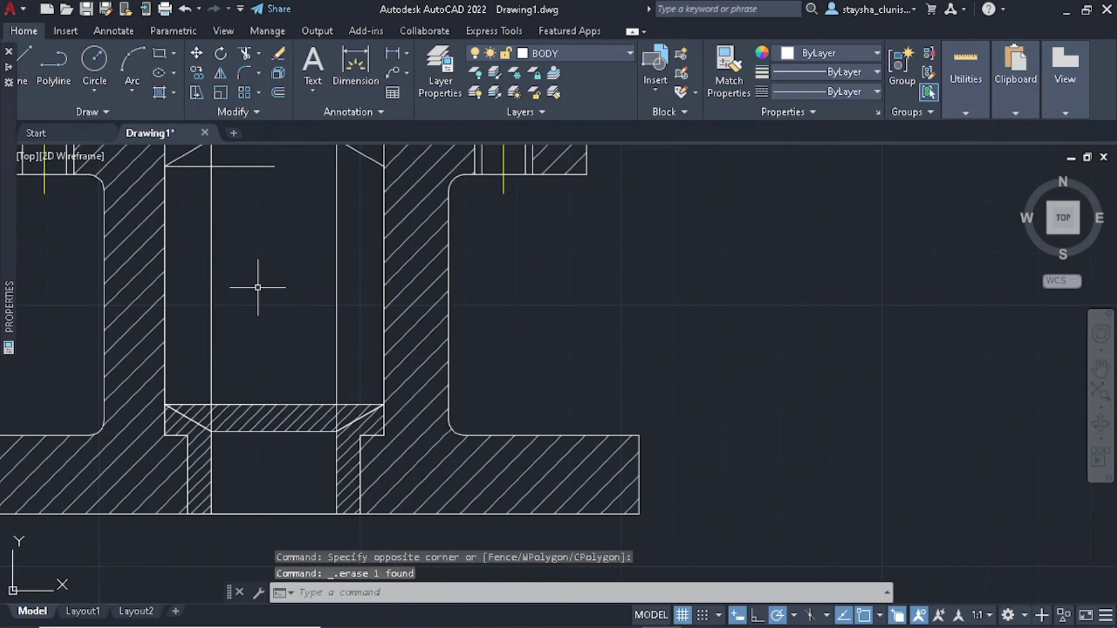
- Undo the erase and the move so the packing sits beside the body again
{"action": "scroll", "coordinate": [237, 425], "scroll_direction": "down", "scroll_amount": 2}
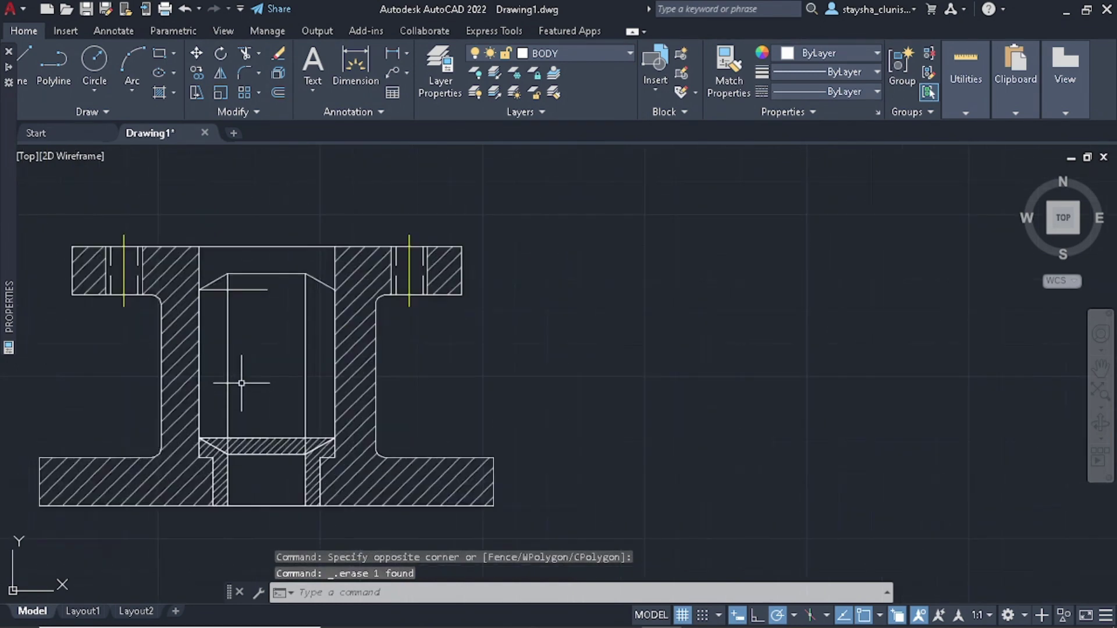
{"action": "left_click", "coordinate": [194, 217]}
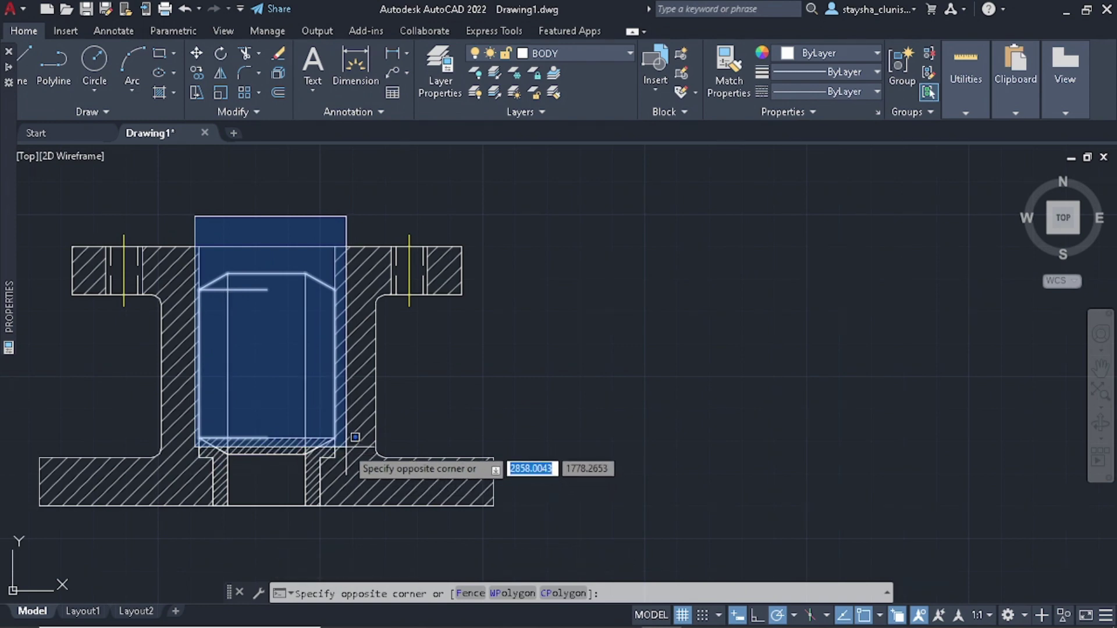
{"action": "key", "text": "ctrl+z"}
{"action": "key", "text": "ctrl+z"}
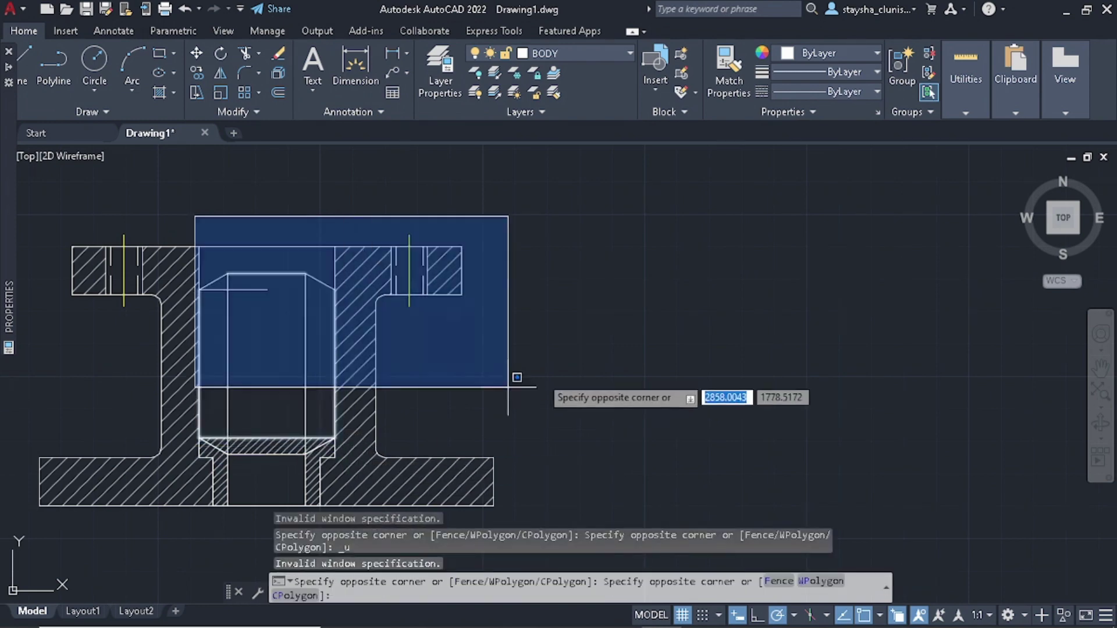
{"action": "left_click", "coordinate": [646, 354]}
{"action": "key", "text": "Escape"}
{"action": "key", "text": "ctrl+z"}
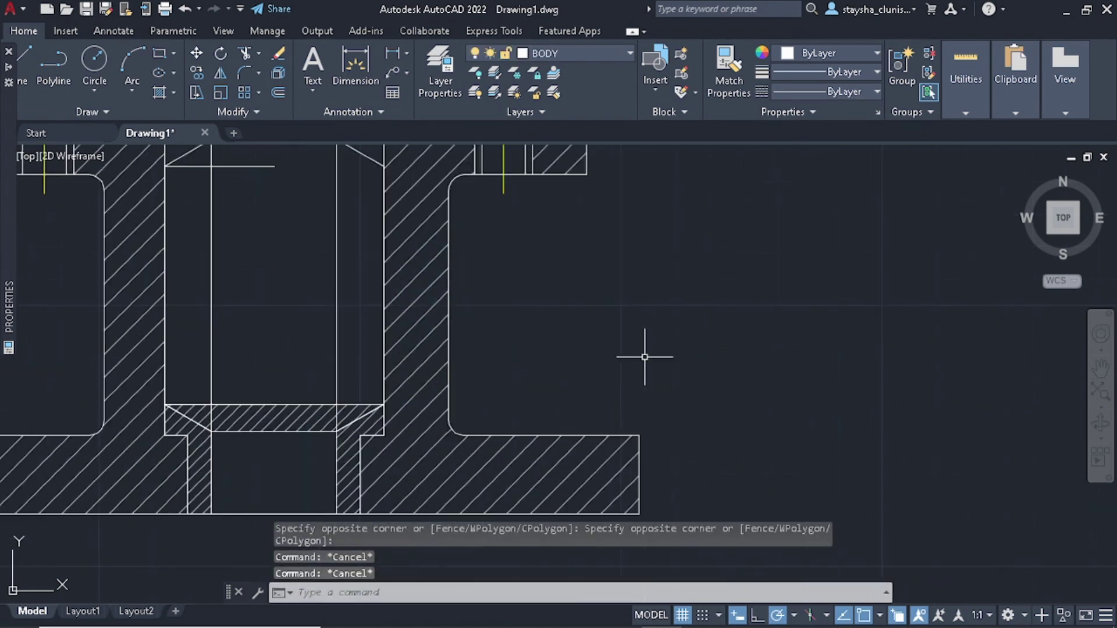
{"action": "key", "text": "ctrl+z"}
{"action": "key", "text": "ctrl+z"}
{"action": "key", "text": "ctrl+z"}
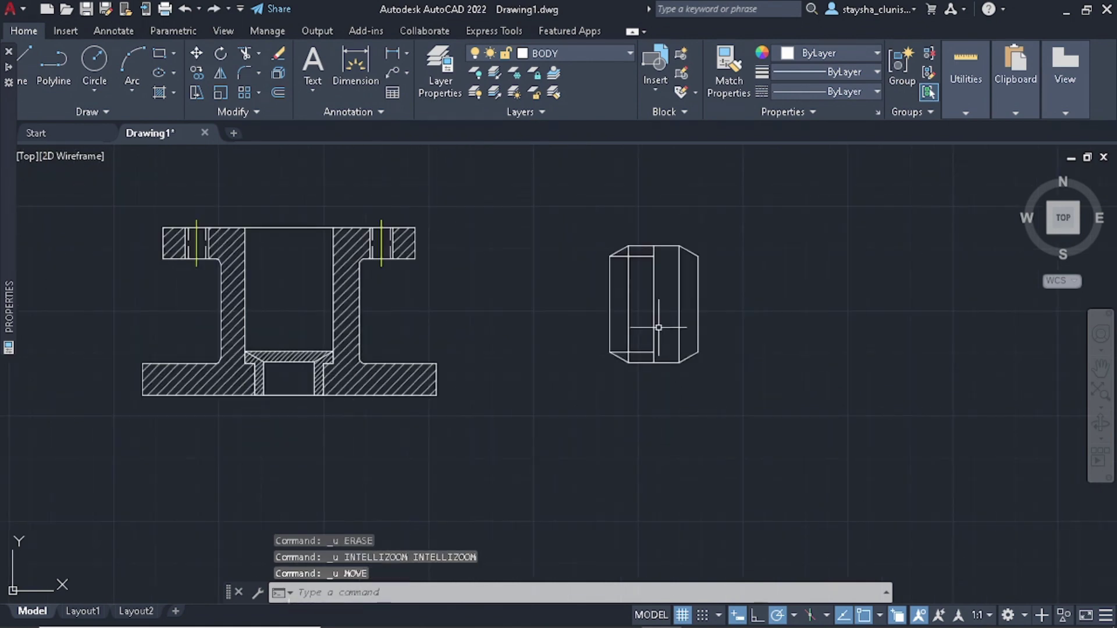
- Delete the packing's middle vertical line
{"action": "scroll", "coordinate": [656, 321], "scroll_direction": "up", "scroll_amount": 2}
{"action": "scroll", "coordinate": [653, 366], "scroll_direction": "up", "scroll_amount": 1}
{"action": "scroll", "coordinate": [631, 388], "scroll_direction": "down", "scroll_amount": 1}
{"action": "scroll", "coordinate": [626, 384], "scroll_direction": "down", "scroll_amount": 2}
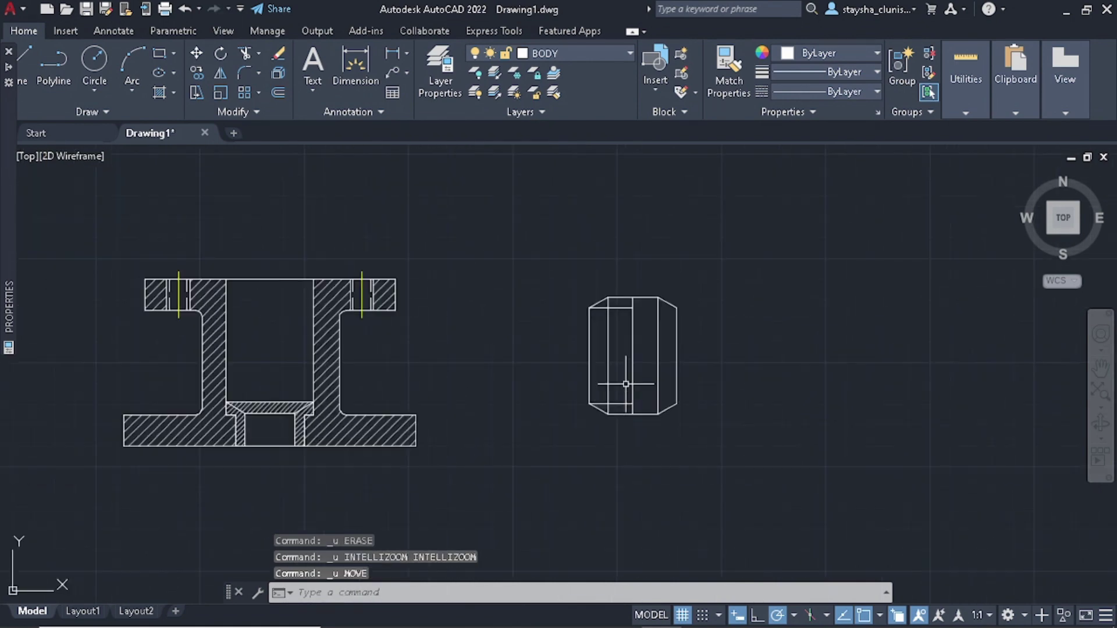
{"action": "left_click", "coordinate": [642, 366]}
{"action": "left_click", "coordinate": [621, 344]}
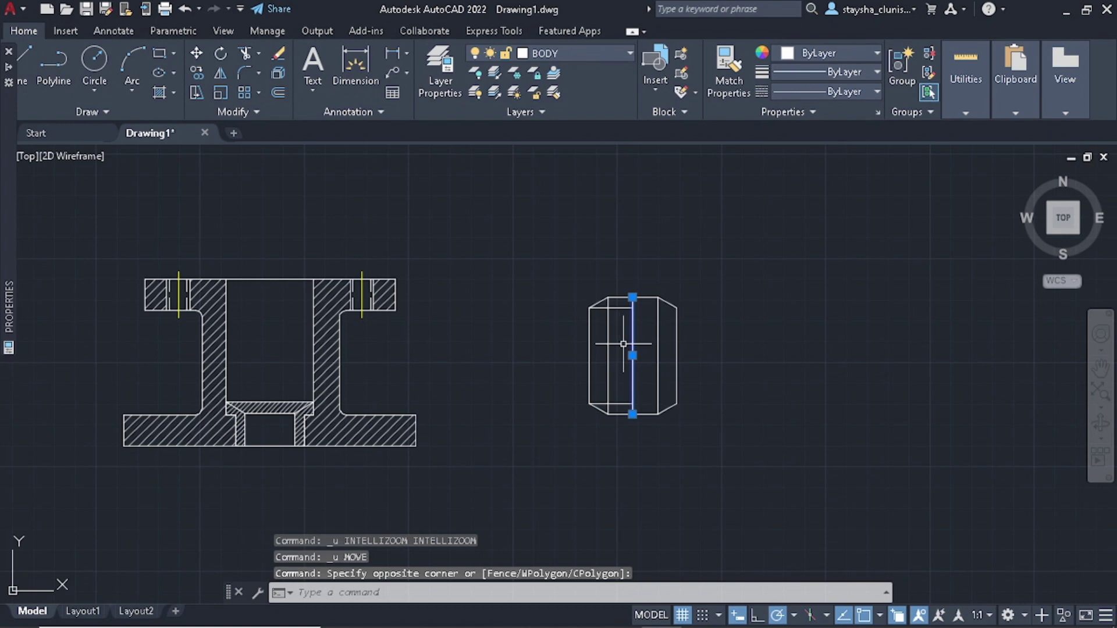
{"action": "key", "text": "Delete"}
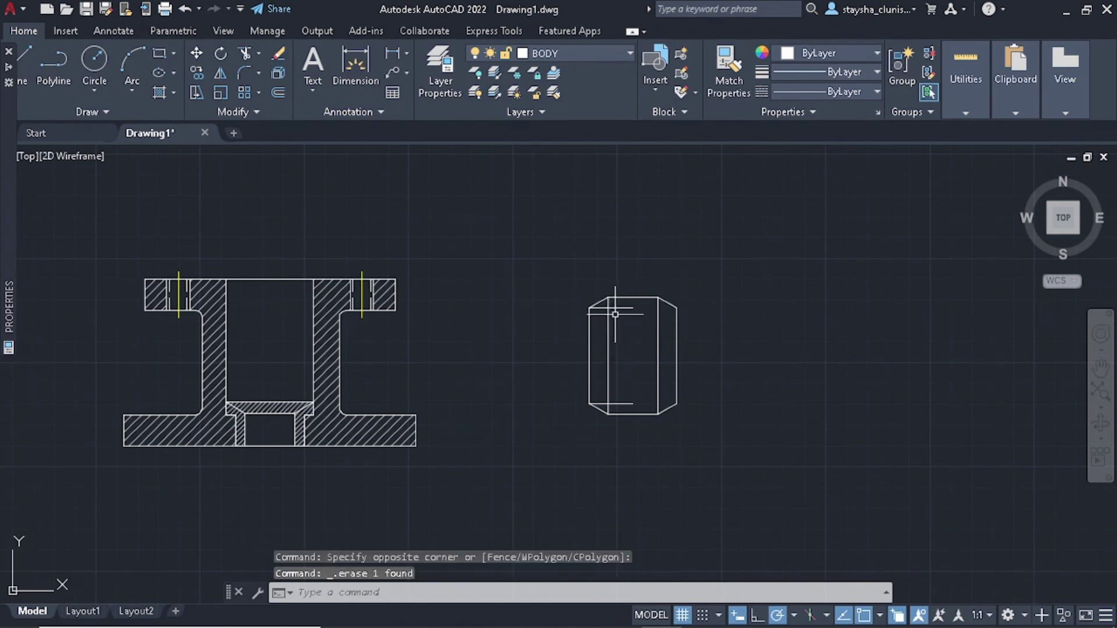
- Trim the short top and bottom stubs in the gland packing against the left vertical line
{"action": "left_click", "coordinate": [609, 325]}
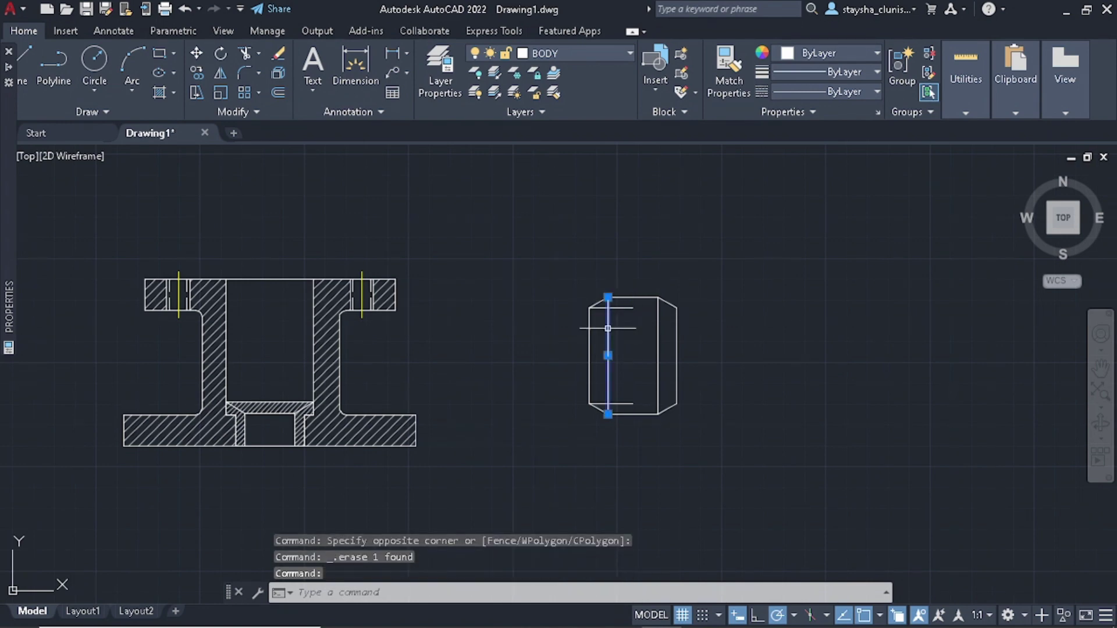
{"action": "type", "text": "TR"}
{"action": "key", "text": "Return"}
{"action": "scroll", "coordinate": [640, 407], "scroll_direction": "up", "scroll_amount": 2}
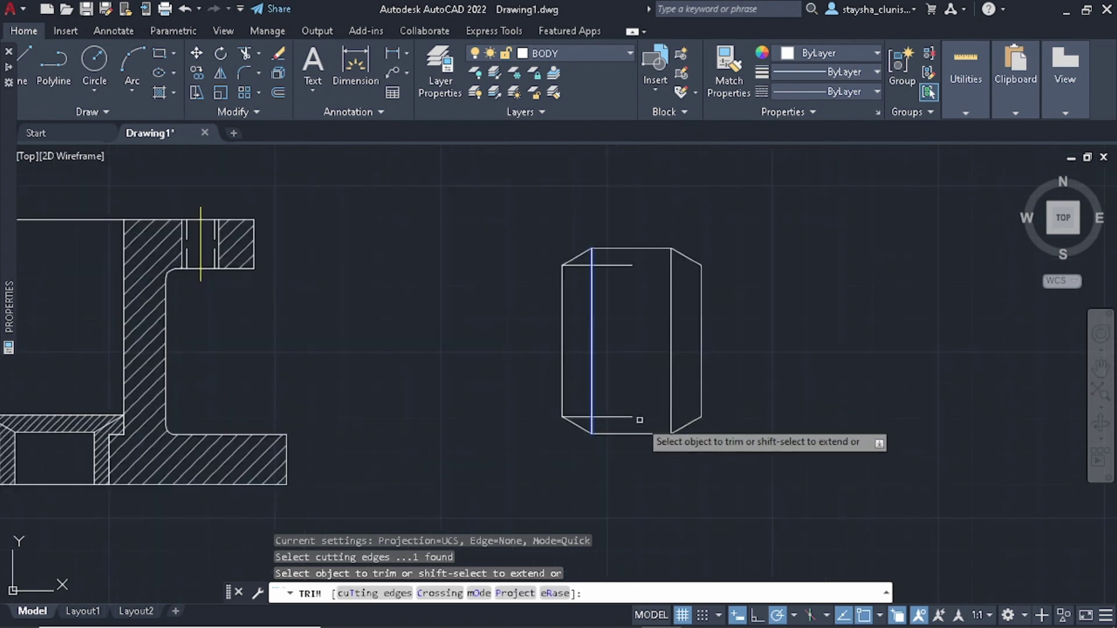
{"action": "left_click", "coordinate": [640, 419]}
{"action": "left_click", "coordinate": [611, 259]}
{"action": "key", "text": "Return"}
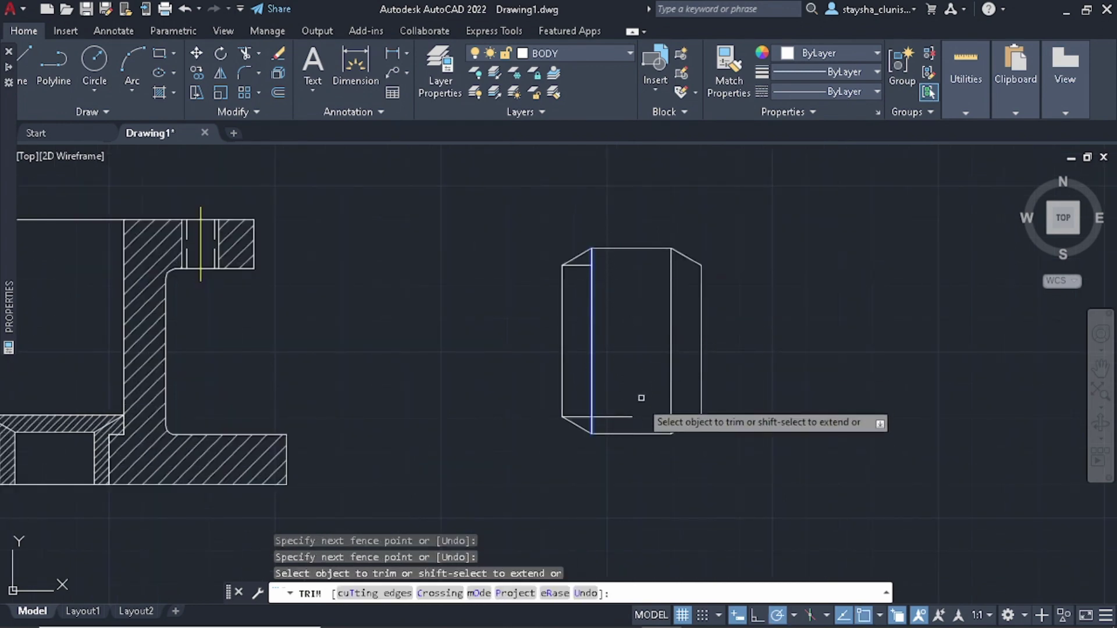
{"action": "left_click", "coordinate": [633, 430]}
{"action": "left_click", "coordinate": [618, 399]}
{"action": "key", "text": "Return"}
{"action": "scroll", "coordinate": [665, 375], "scroll_direction": "down", "scroll_amount": 2}
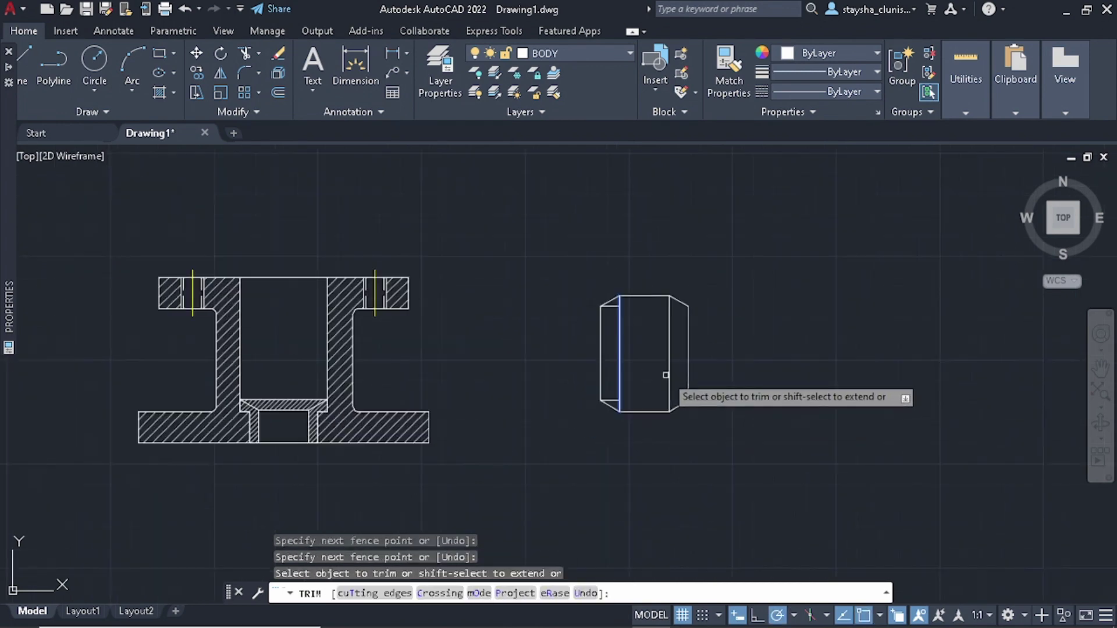
{"action": "key", "text": "Escape"}
{"action": "key", "text": "Escape"}
{"action": "key", "text": "Escape"}
- Erase the two leftover short lines and make HATCH the current layer
{"action": "scroll", "coordinate": [627, 336], "scroll_direction": "up", "scroll_amount": 2}
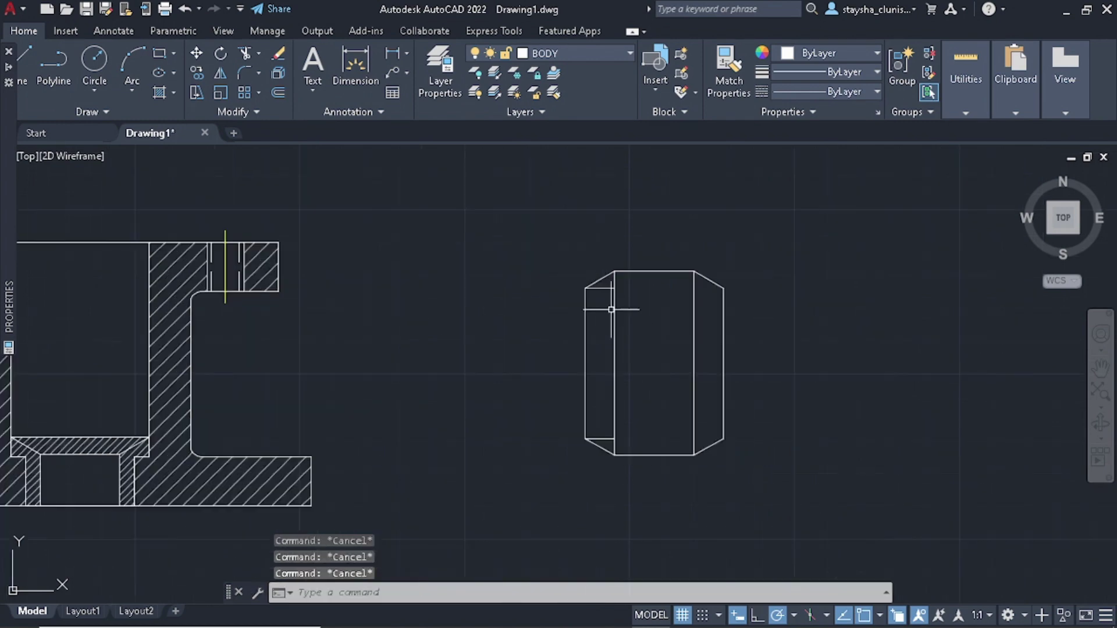
{"action": "left_click", "coordinate": [606, 291]}
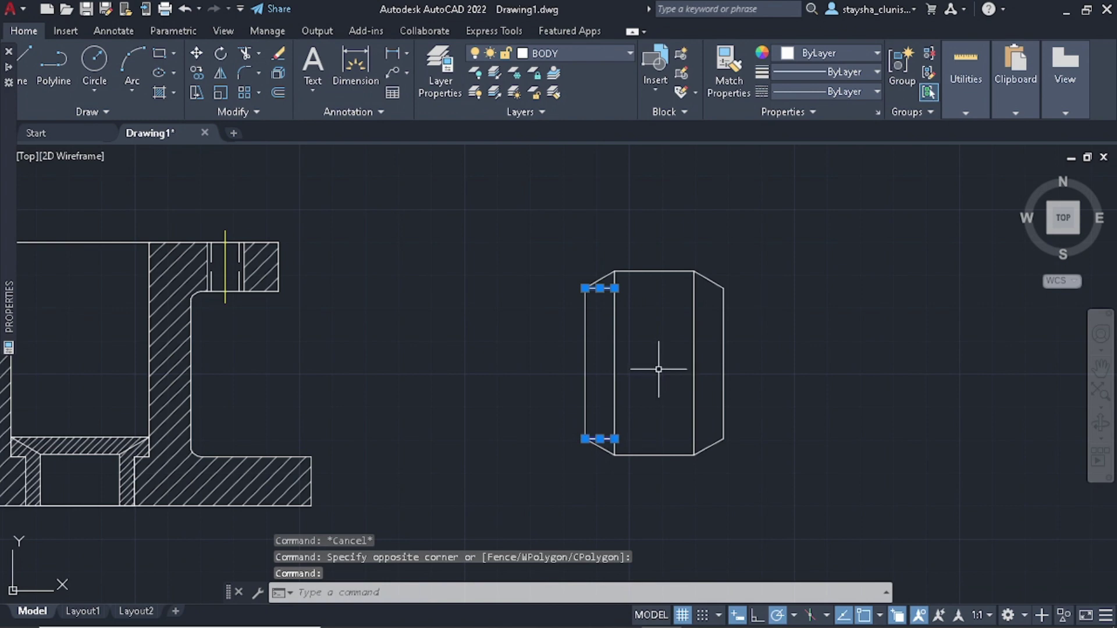
{"action": "key", "text": "Delete"}
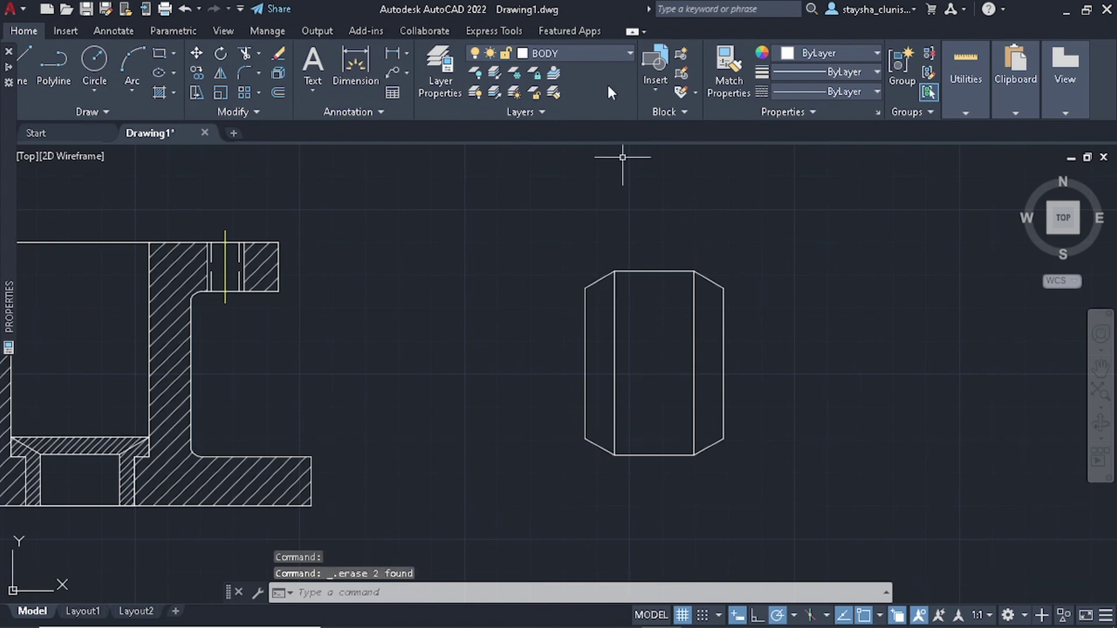
{"action": "left_click", "coordinate": [596, 52]}
{"action": "left_click", "coordinate": [582, 132]}
{"action": "scroll", "coordinate": [671, 256], "scroll_direction": "down", "scroll_amount": 2}
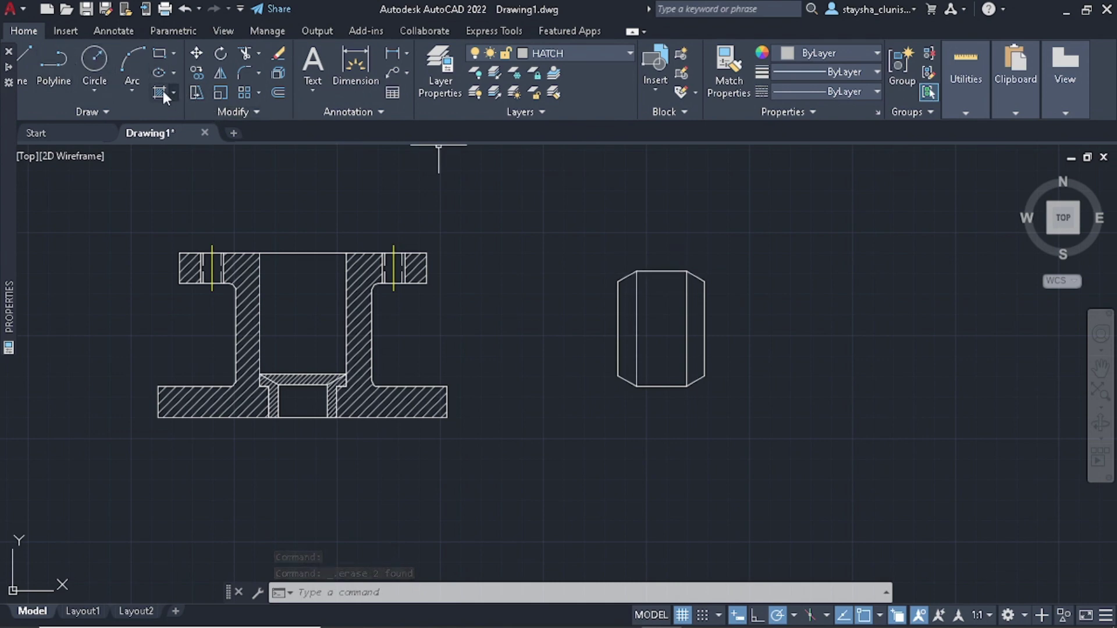
- Hatch the packing's left and right chamfered bands with the ANSI32 pattern
{"action": "type", "text": "h"}
{"action": "key", "text": "Return"}
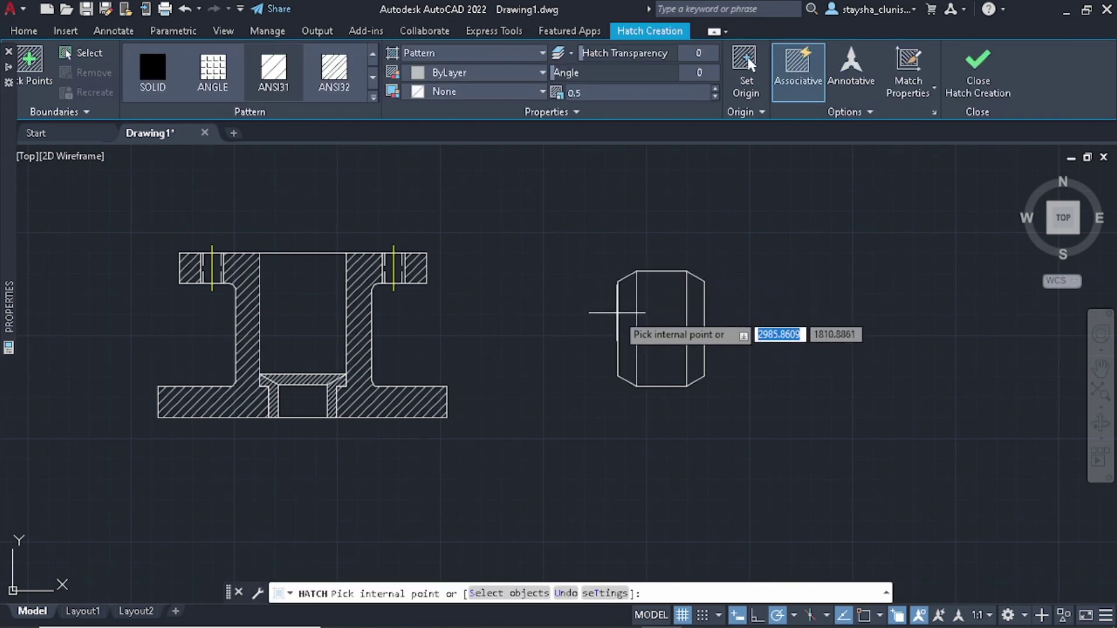
{"action": "left_click", "coordinate": [627, 326]}
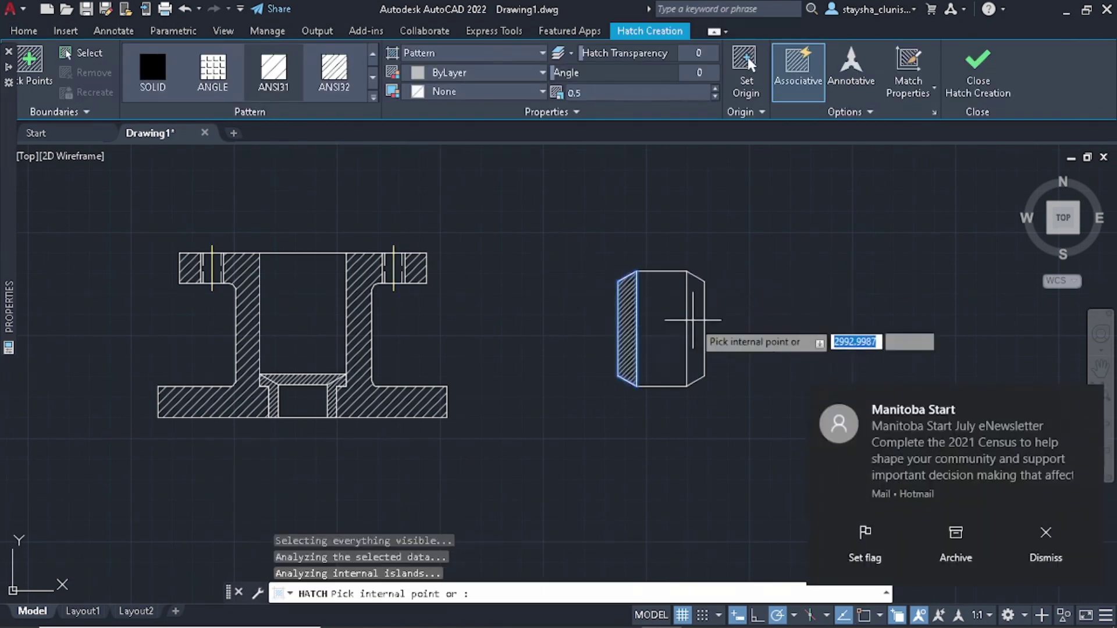
{"action": "left_click", "coordinate": [696, 322]}
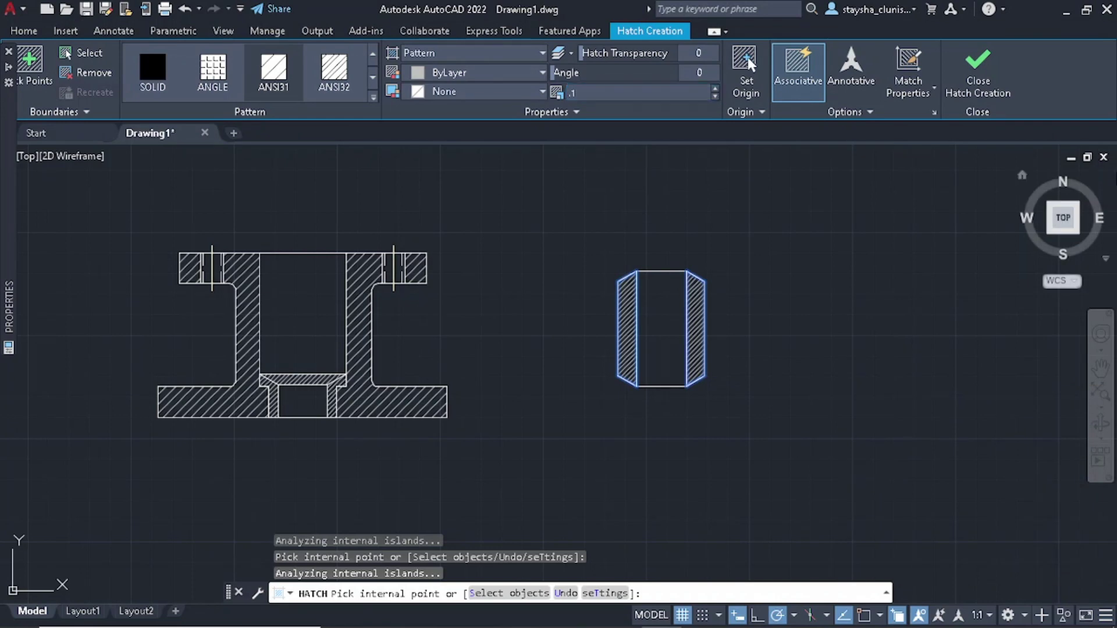
{"action": "left_click", "coordinate": [329, 71]}
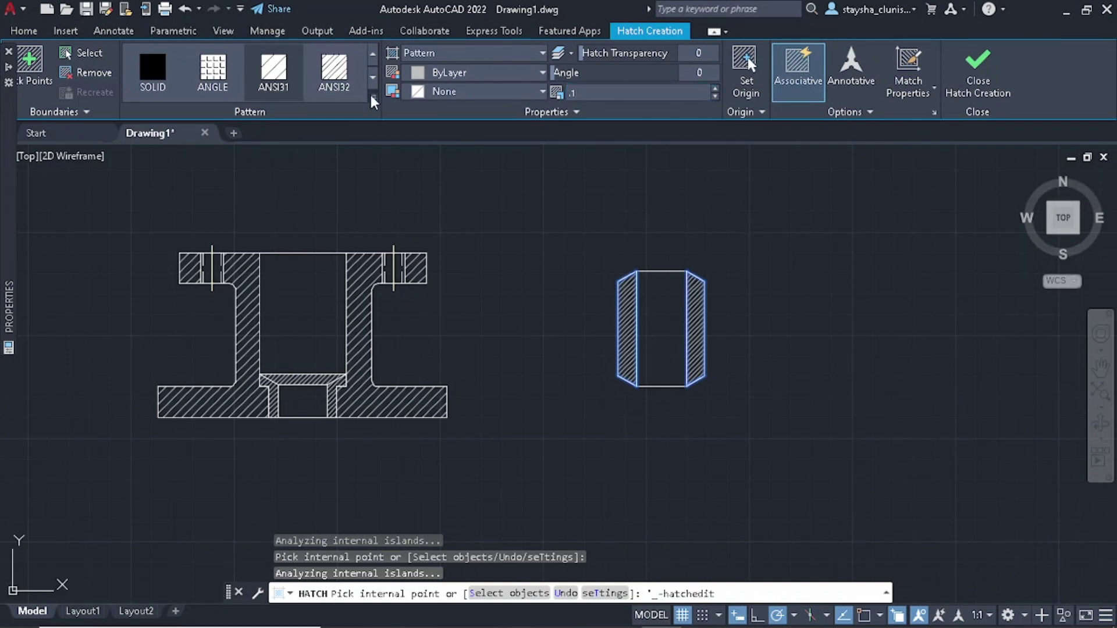
{"action": "left_click", "coordinate": [977, 94]}
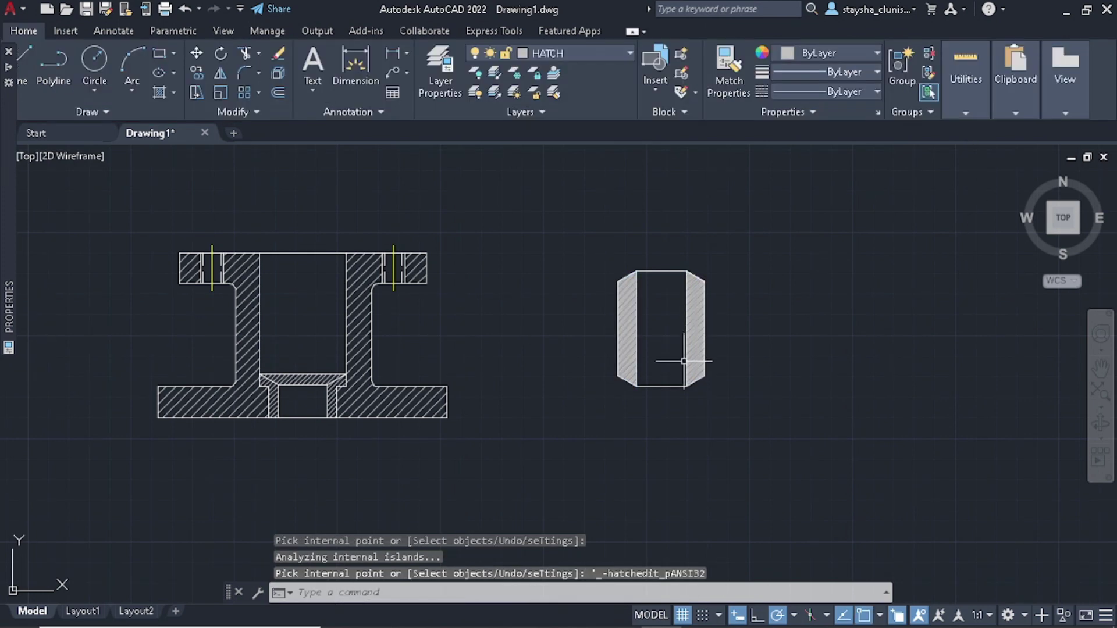
- Change the packing hatch scale to 0.25, then 1, and window-select the packing with its hatch
{"action": "left_click", "coordinate": [695, 338]}
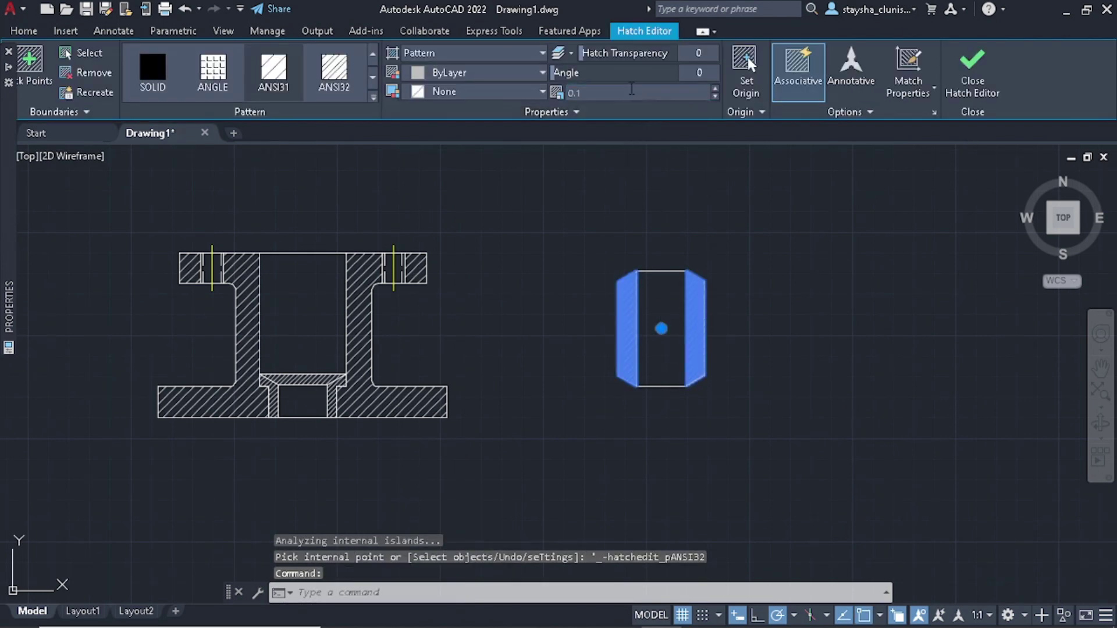
{"action": "left_click", "coordinate": [636, 93]}
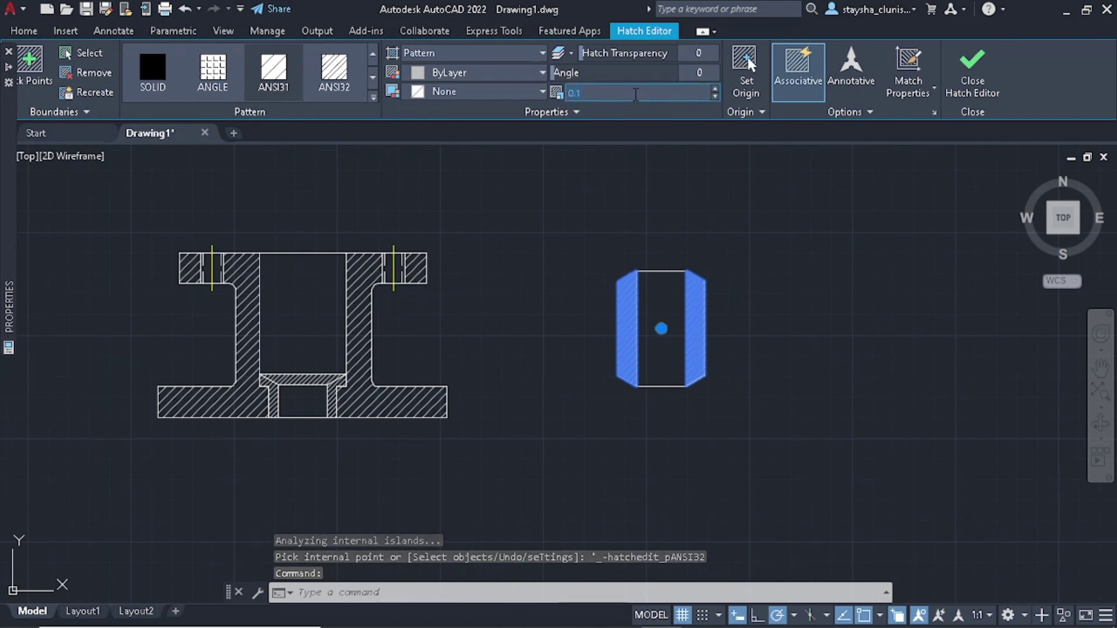
{"action": "type", "text": ".2"}
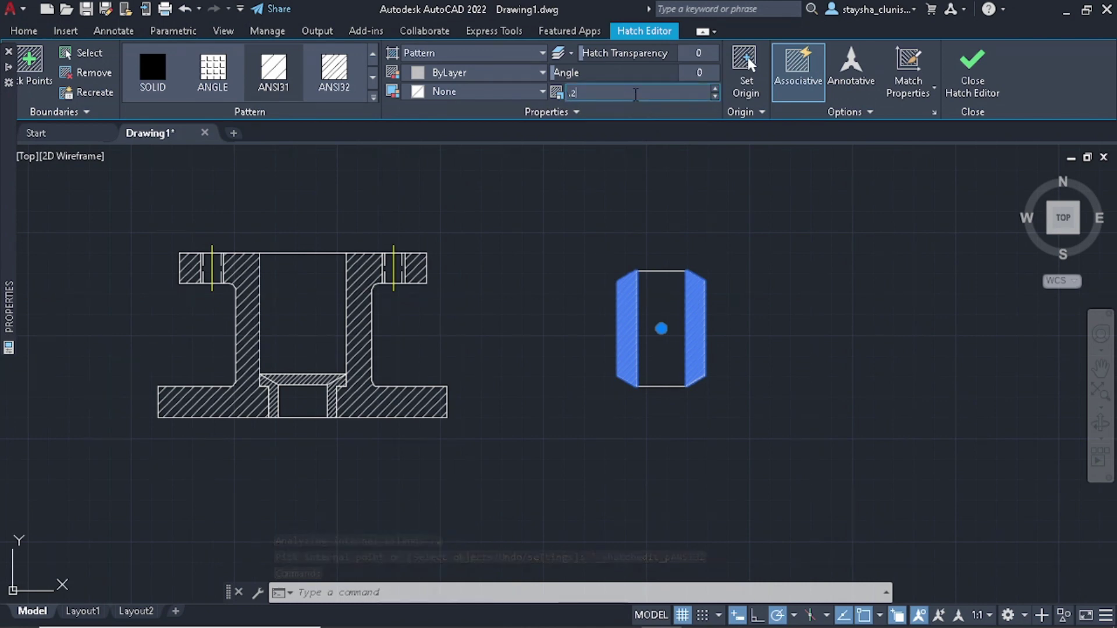
{"action": "type", "text": "5"}
{"action": "key", "text": "Return"}
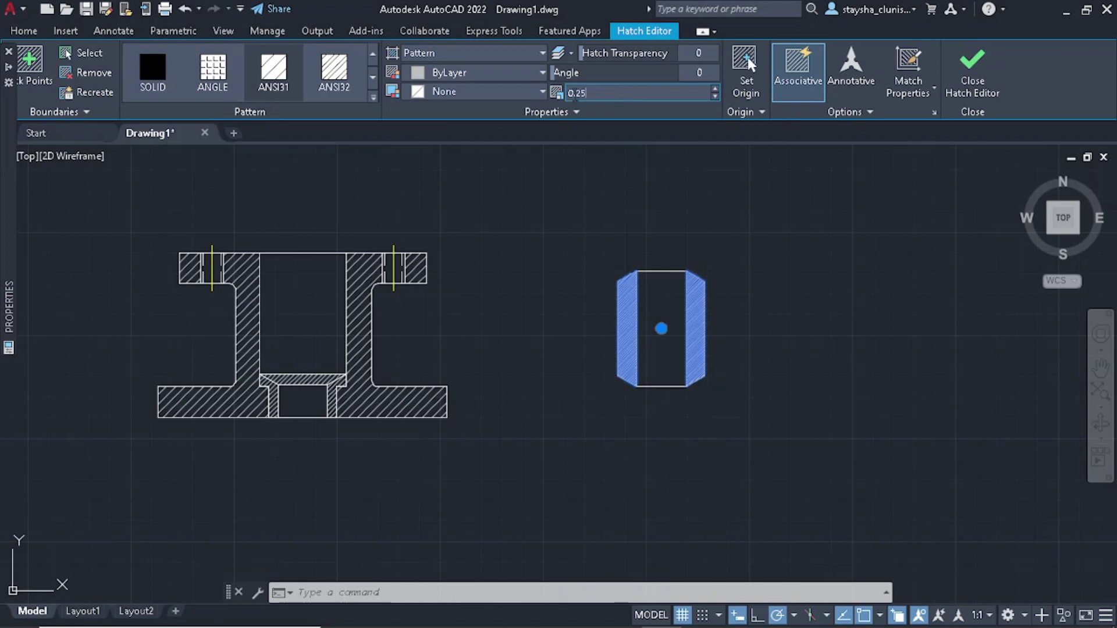
{"action": "left_click", "coordinate": [564, 97]}
{"action": "type", "text": "1"}
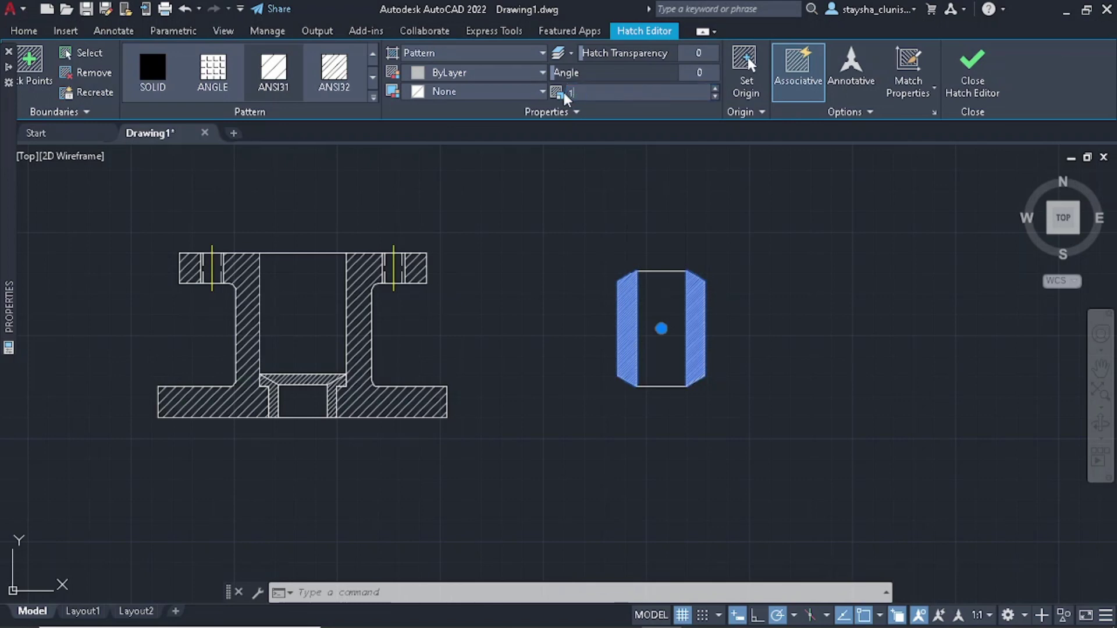
{"action": "key", "text": "Return"}
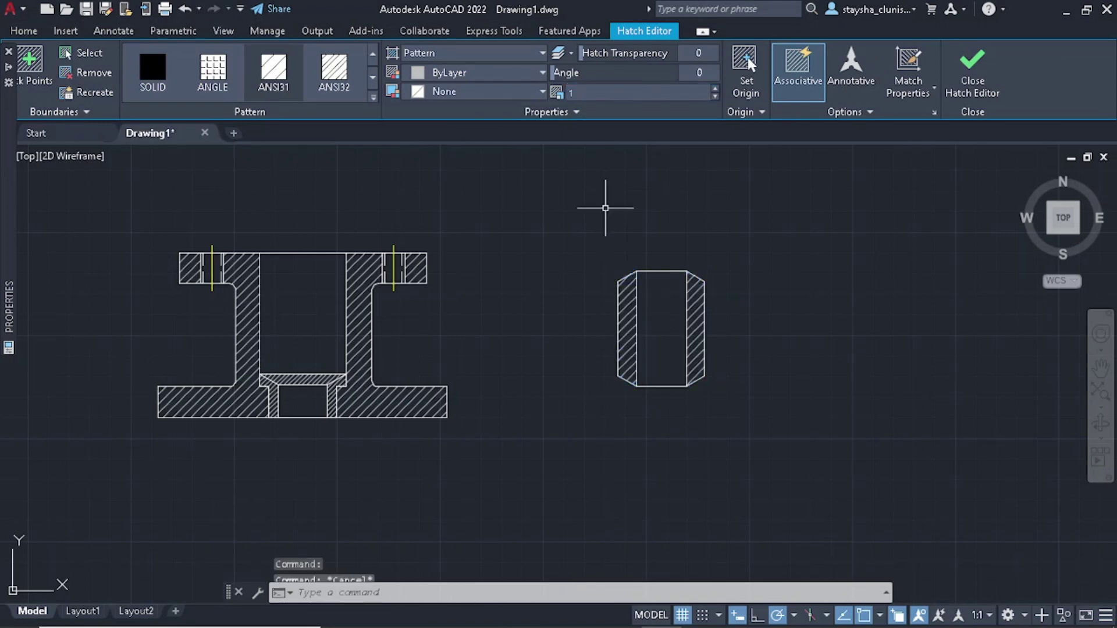
{"action": "key", "text": "Escape"}
{"action": "left_click", "coordinate": [576, 254]}
{"action": "left_click", "coordinate": [737, 423]}
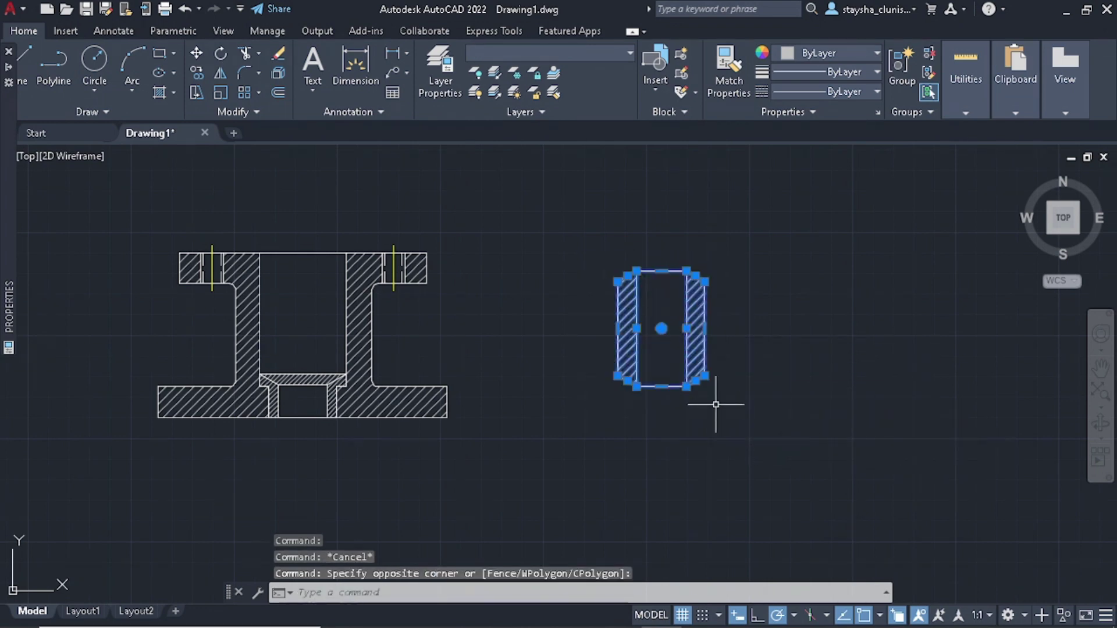
{"action": "type", "text": "M"}
- Move the hatched packing by its lower corner onto the bush inside the body's bore
{"action": "key", "text": "Return"}
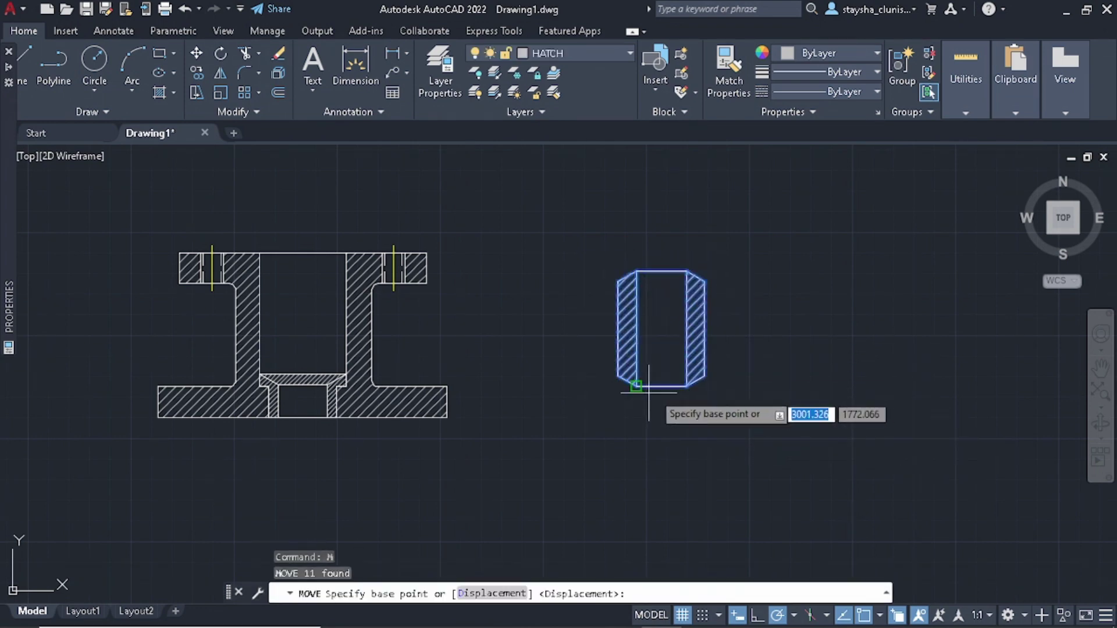
{"action": "left_click", "coordinate": [660, 385]}
{"action": "scroll", "coordinate": [314, 384], "scroll_direction": "up", "scroll_amount": 4}
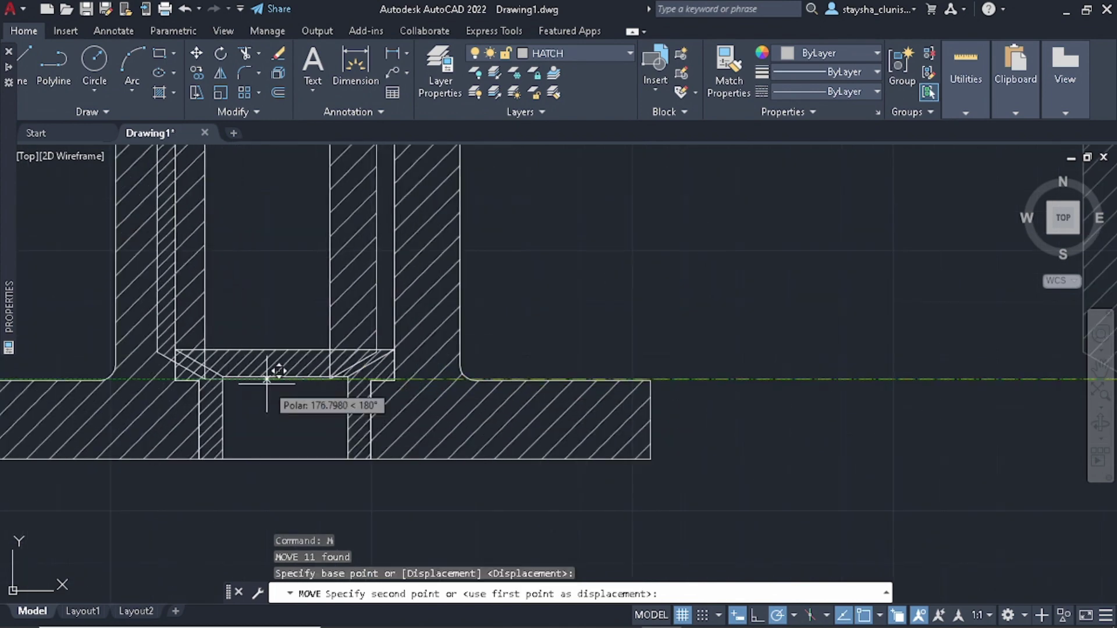
{"action": "key", "text": "Escape"}
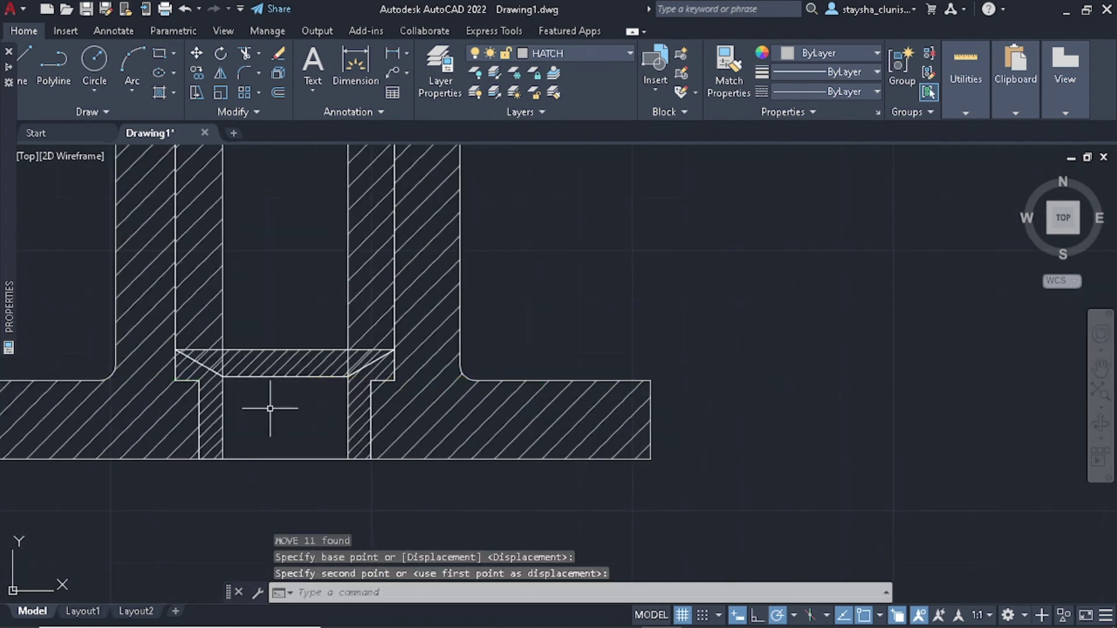
{"action": "scroll", "coordinate": [259, 395], "scroll_direction": "up", "scroll_amount": 2}
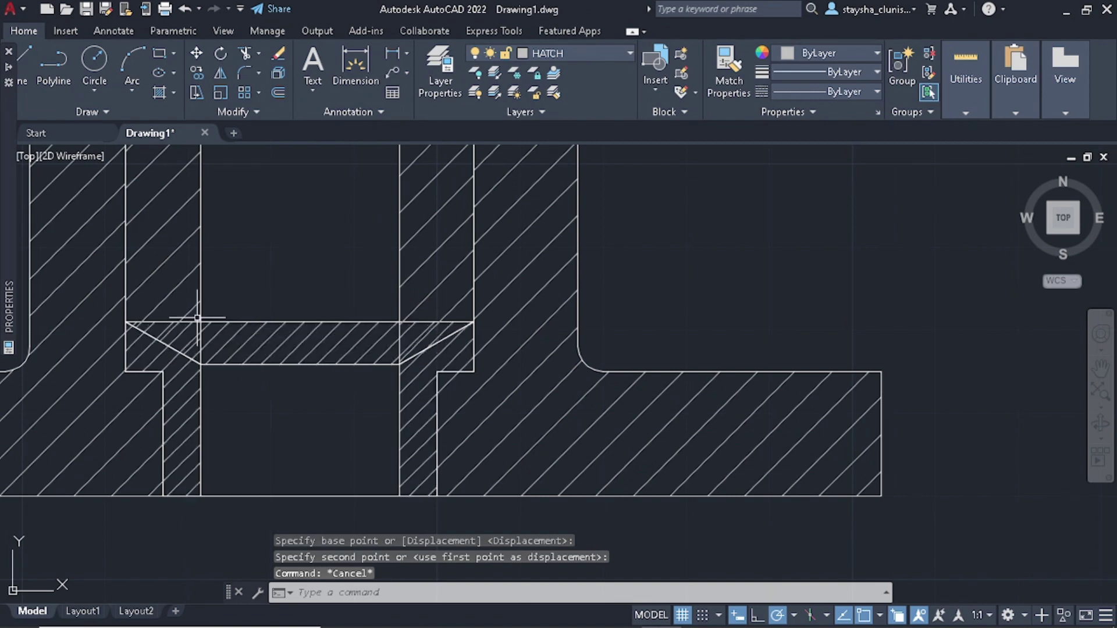
- Remove the boundary across the bore from the bush hatch
{"action": "left_click", "coordinate": [231, 339]}
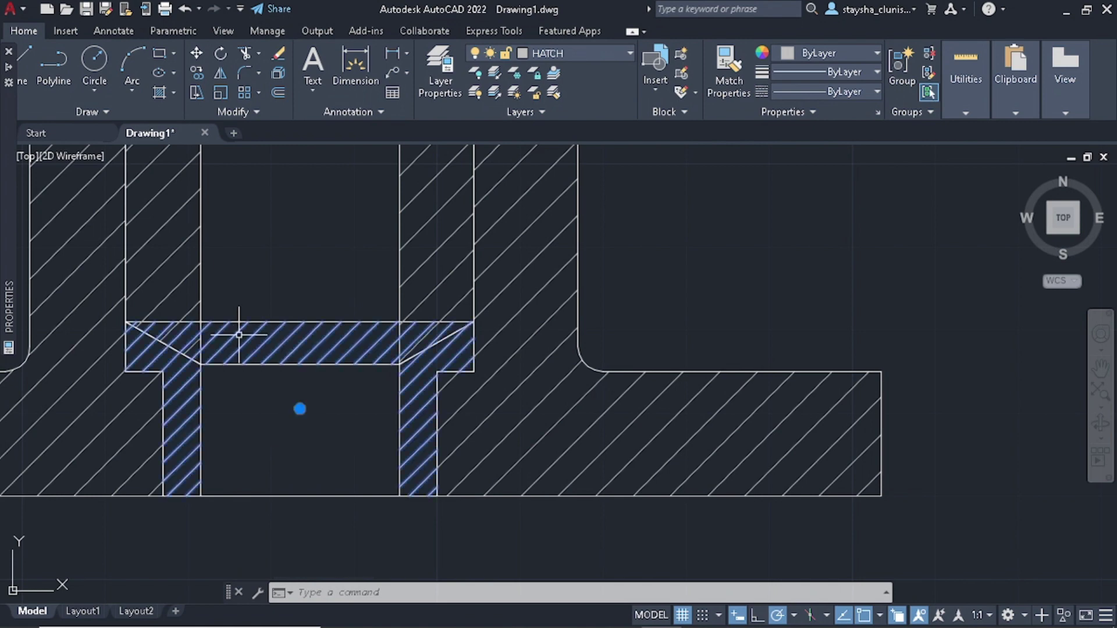
{"action": "left_click", "coordinate": [75, 77]}
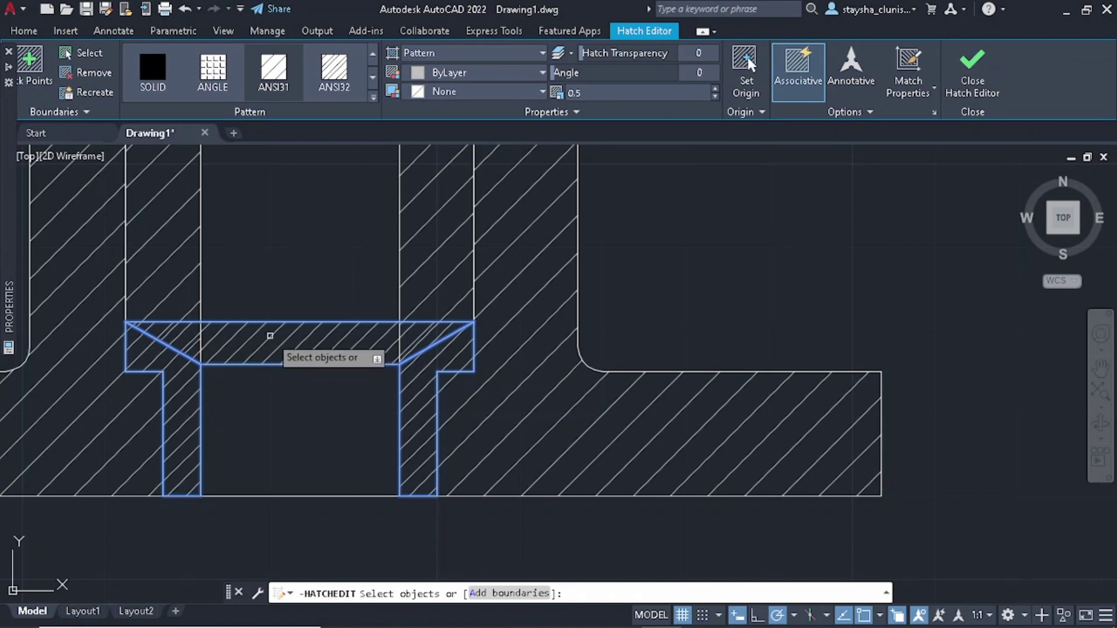
{"action": "left_click", "coordinate": [269, 335]}
{"action": "left_click", "coordinate": [254, 323]}
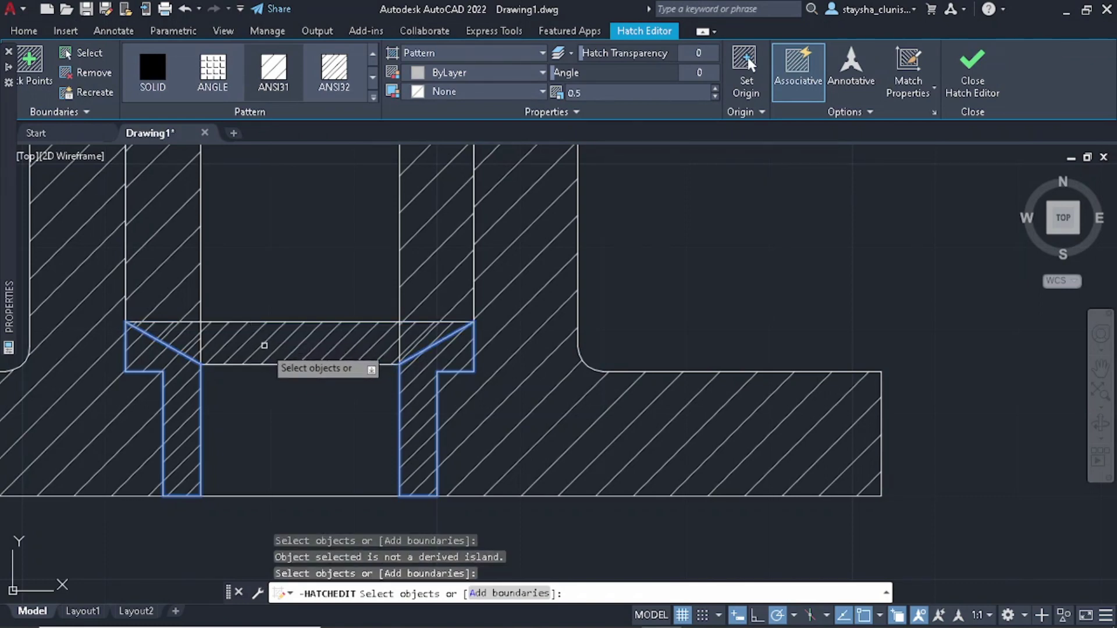
{"action": "key", "text": "Return"}
{"action": "scroll", "coordinate": [288, 265], "scroll_direction": "down", "scroll_amount": 2}
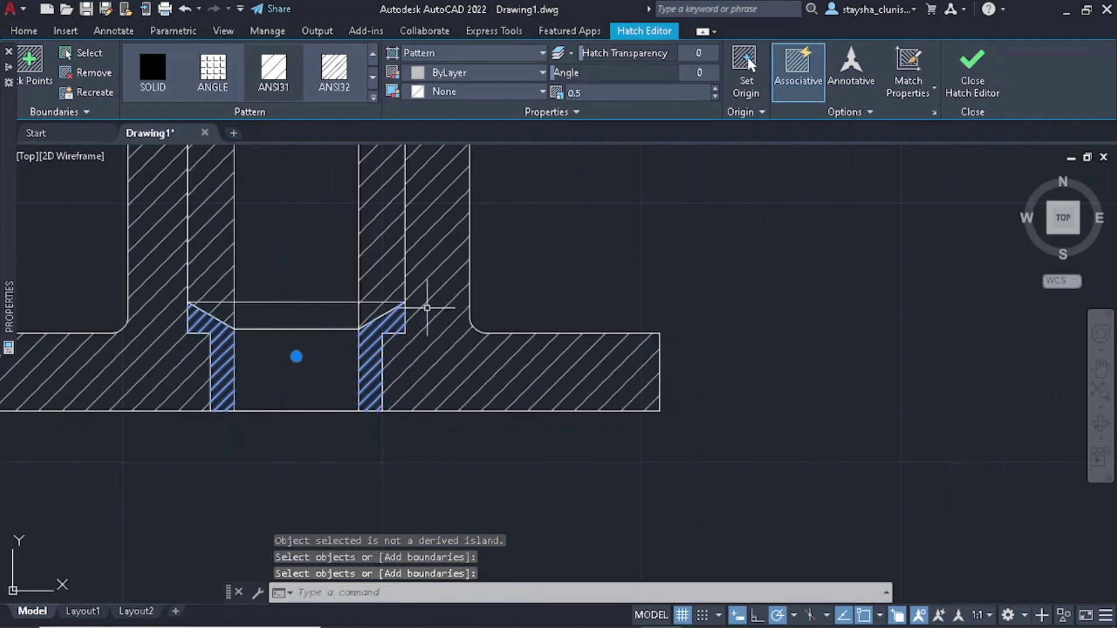
{"action": "scroll", "coordinate": [371, 321], "scroll_direction": "up", "scroll_amount": 2}
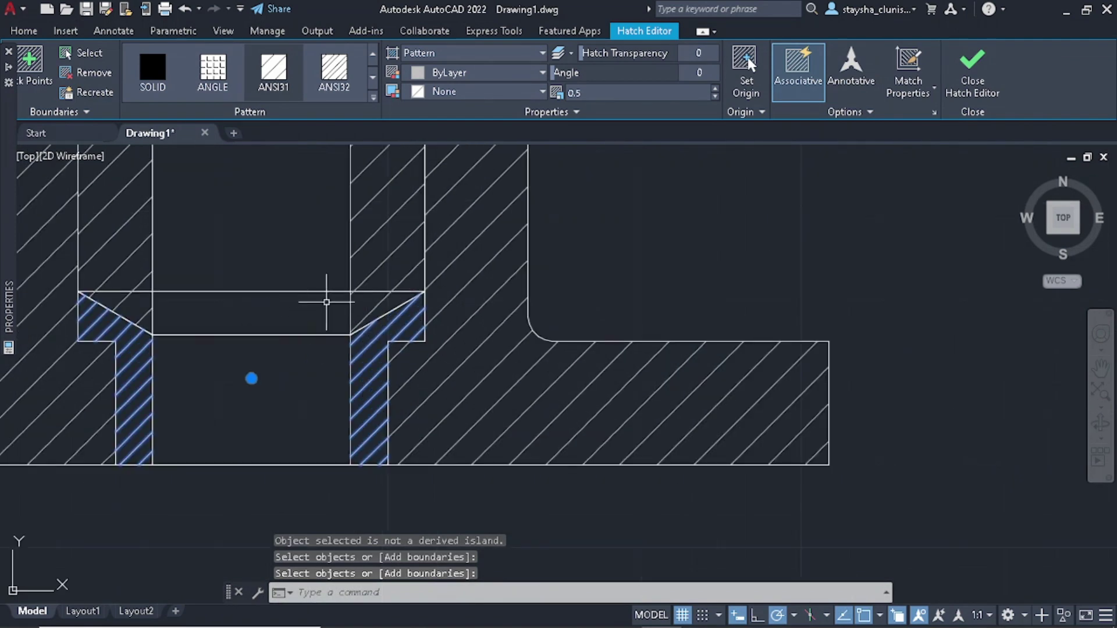
- Explode the bush hatch's boundary outline into separate lines with X
{"action": "left_click", "coordinate": [305, 292]}
{"action": "key", "text": "Return"}
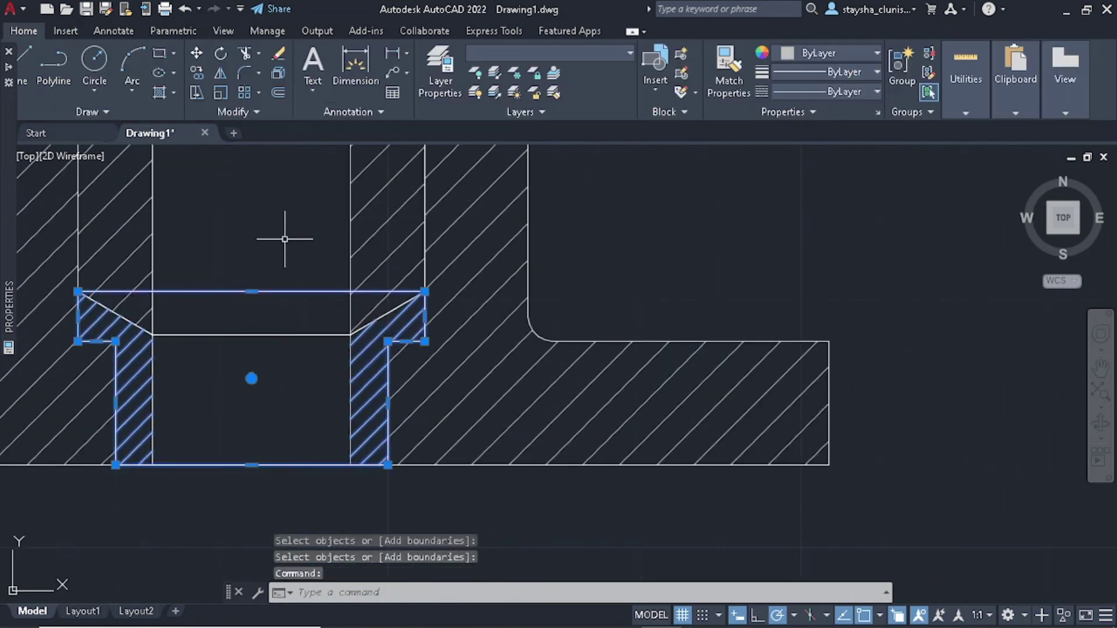
{"action": "type", "text": "x"}
{"action": "key", "text": "Return"}
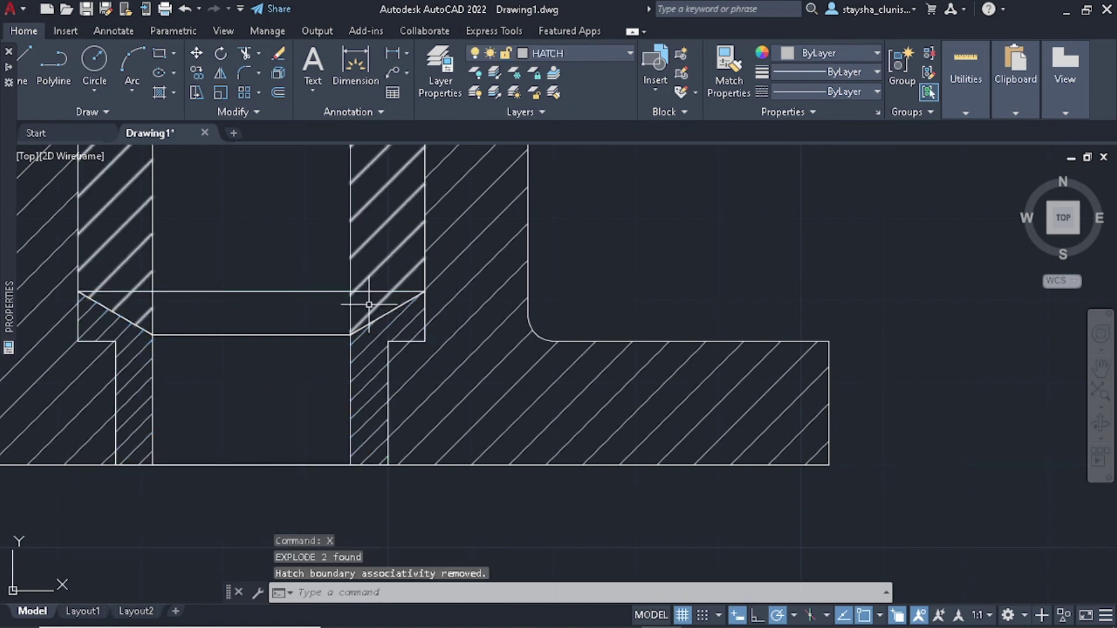
- Shorten the top line across the bore back to the bore's edge
{"action": "left_click", "coordinate": [373, 292]}
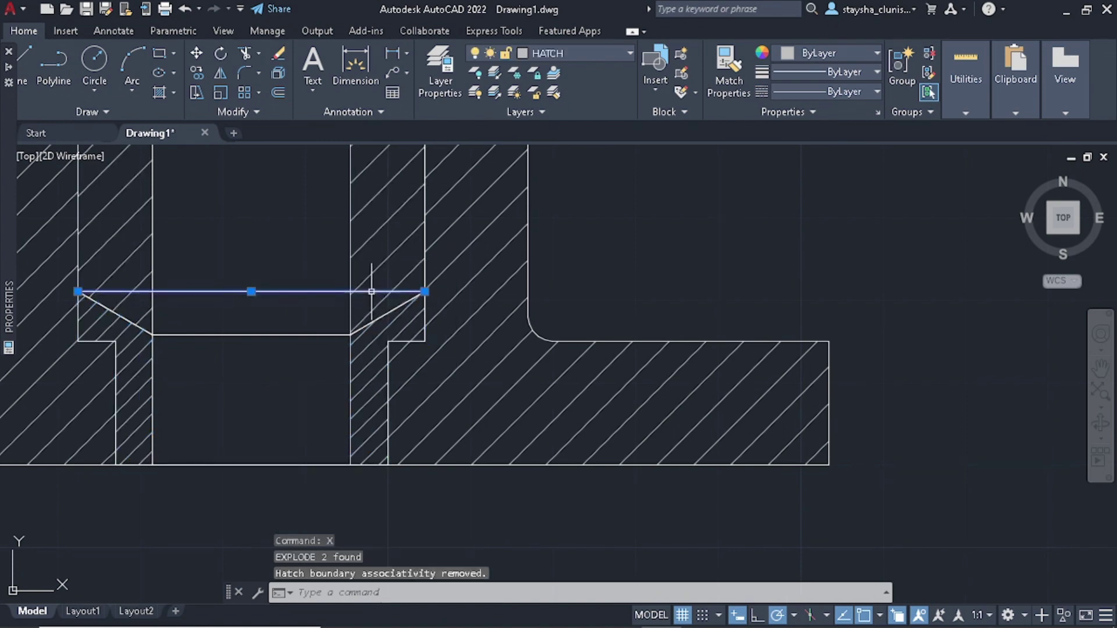
{"action": "left_click", "coordinate": [424, 292]}
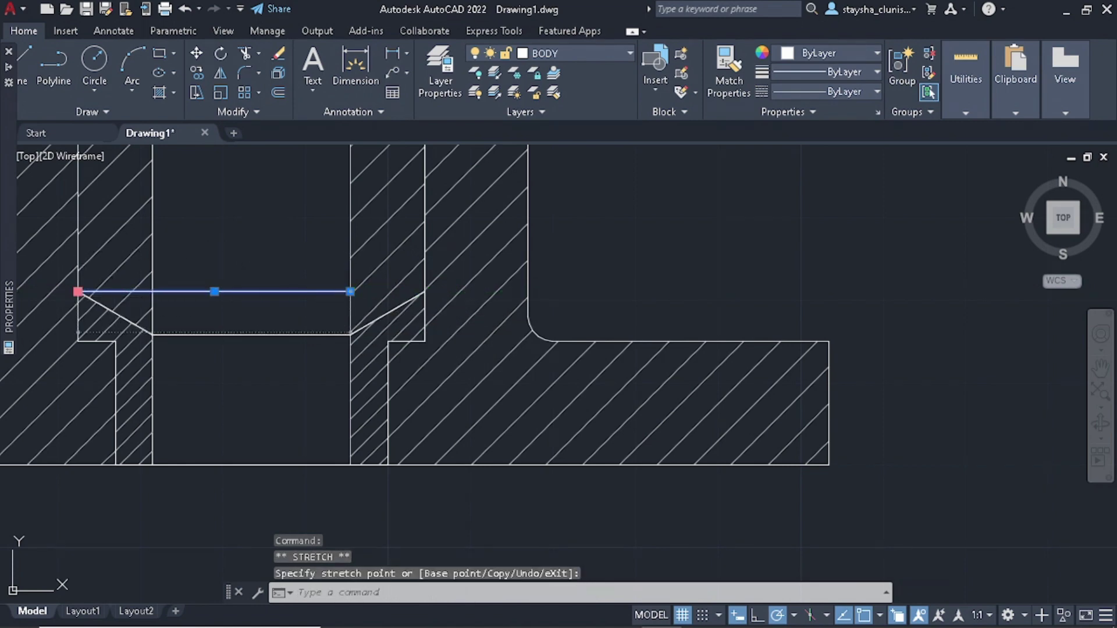
{"action": "left_click", "coordinate": [153, 292]}
{"action": "key", "text": "Escape"}
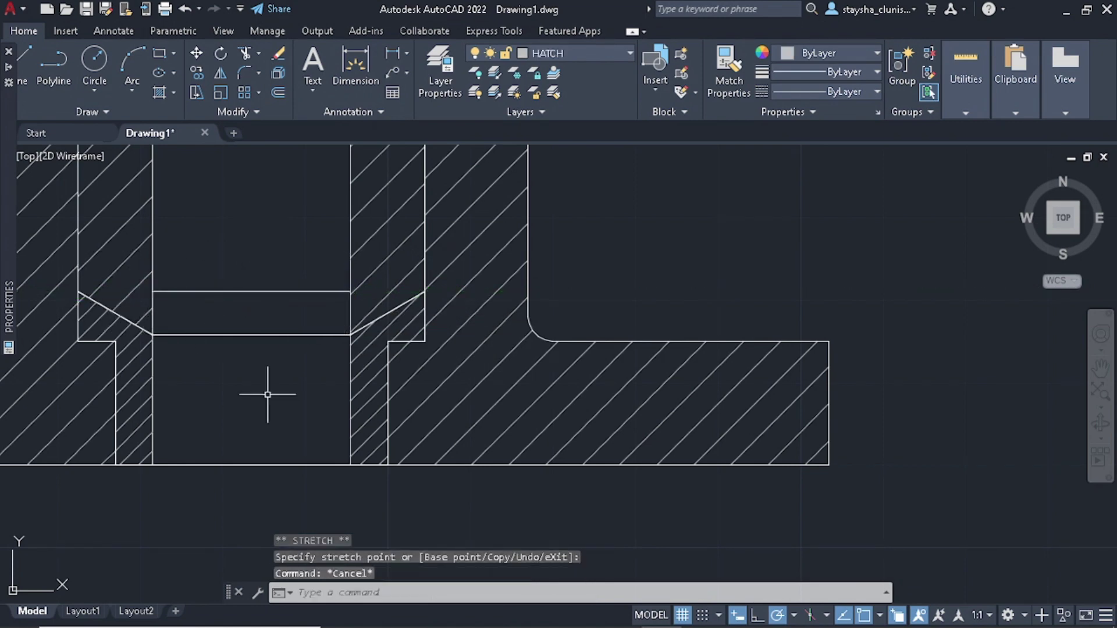
{"action": "scroll", "coordinate": [268, 395], "scroll_direction": "down", "scroll_amount": 2}
{"action": "scroll", "coordinate": [227, 384], "scroll_direction": "up", "scroll_amount": 2}
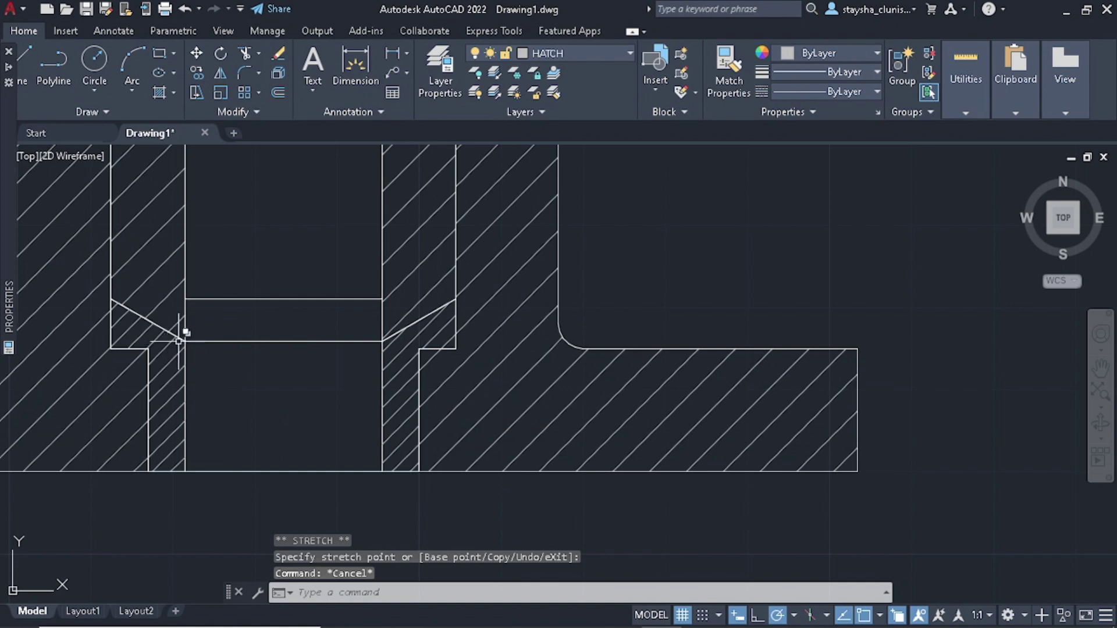
- Erase the remaining horizontal lines across the bore between the bush's chamfered walls
{"action": "left_click", "coordinate": [232, 342]}
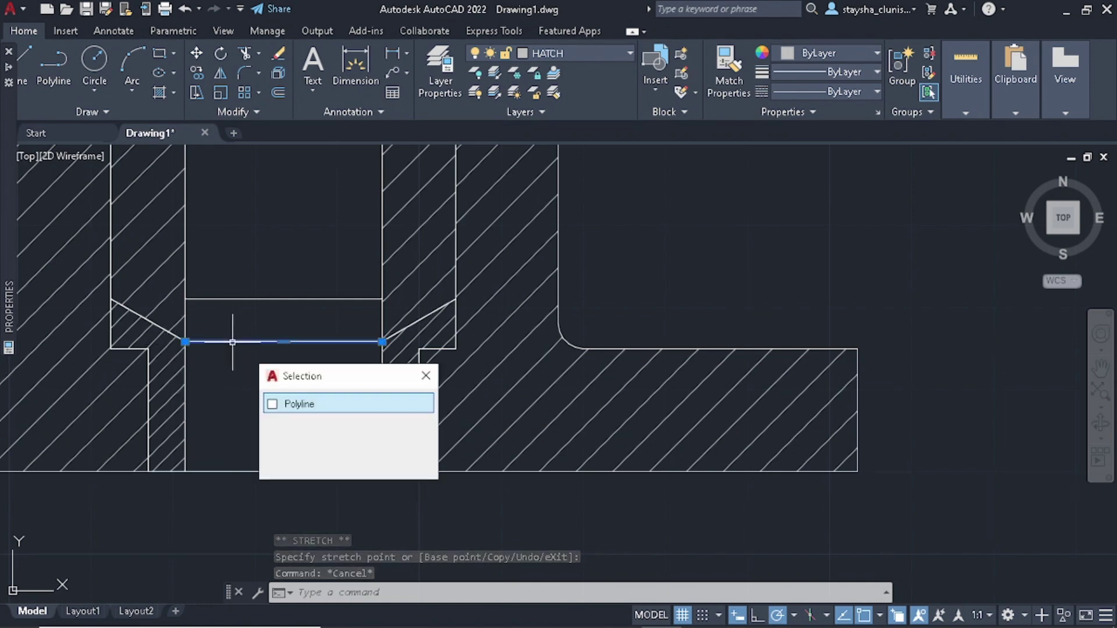
{"action": "key", "text": "Delete"}
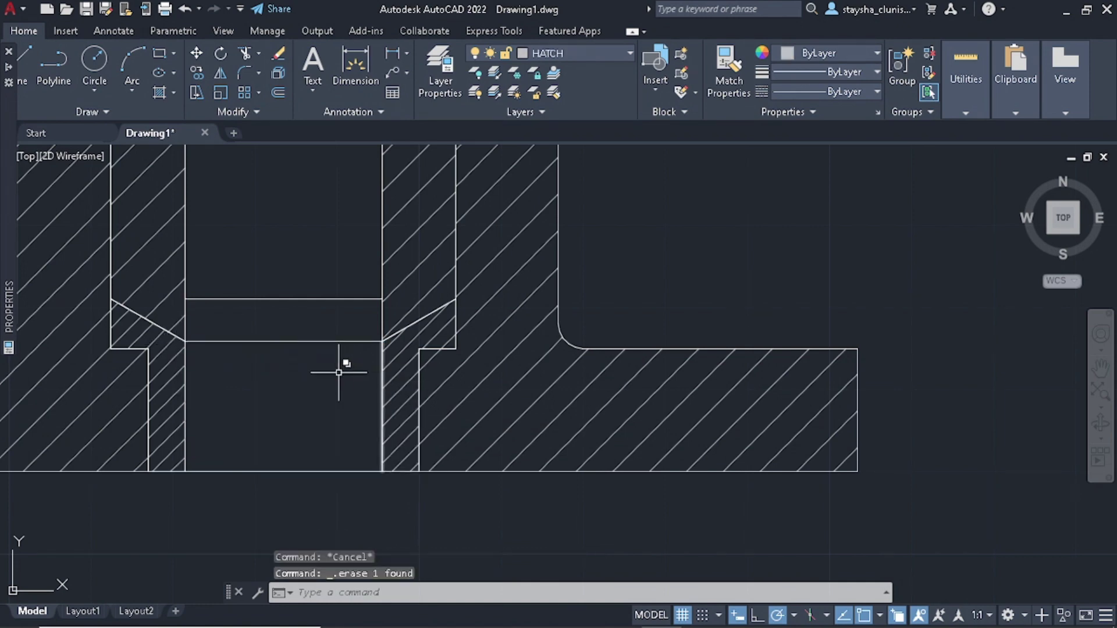
{"action": "left_click", "coordinate": [341, 375]}
{"action": "left_click", "coordinate": [295, 259]}
{"action": "key", "text": "Delete"}
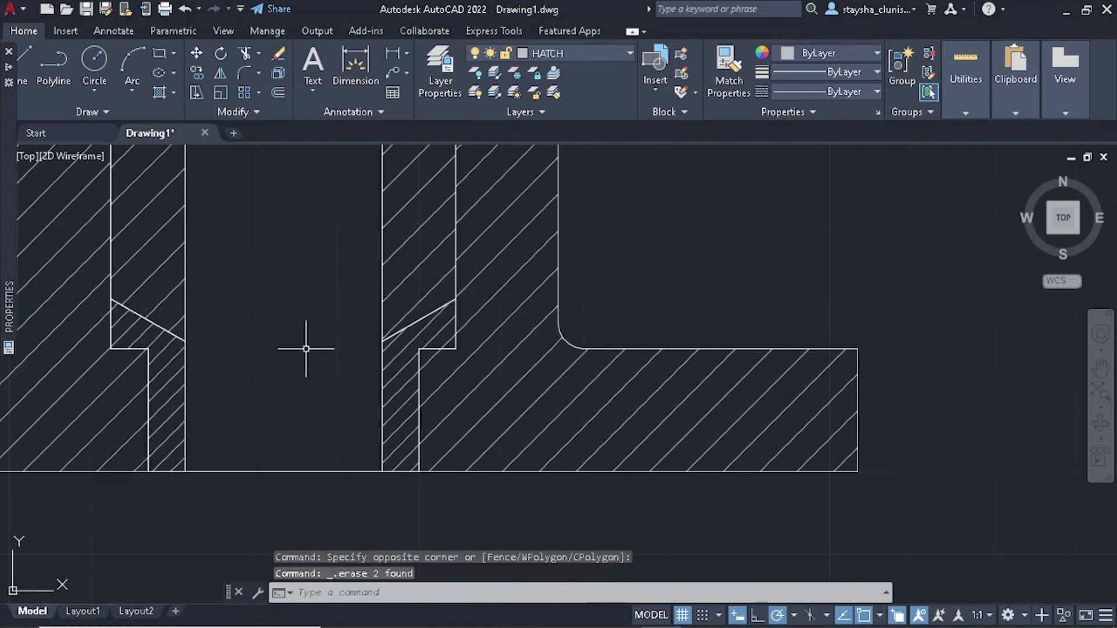
{"action": "scroll", "coordinate": [306, 349], "scroll_direction": "down", "scroll_amount": 8}
{"action": "scroll", "coordinate": [296, 296], "scroll_direction": "up", "scroll_amount": 2}
{"action": "scroll", "coordinate": [299, 299], "scroll_direction": "up", "scroll_amount": 2}
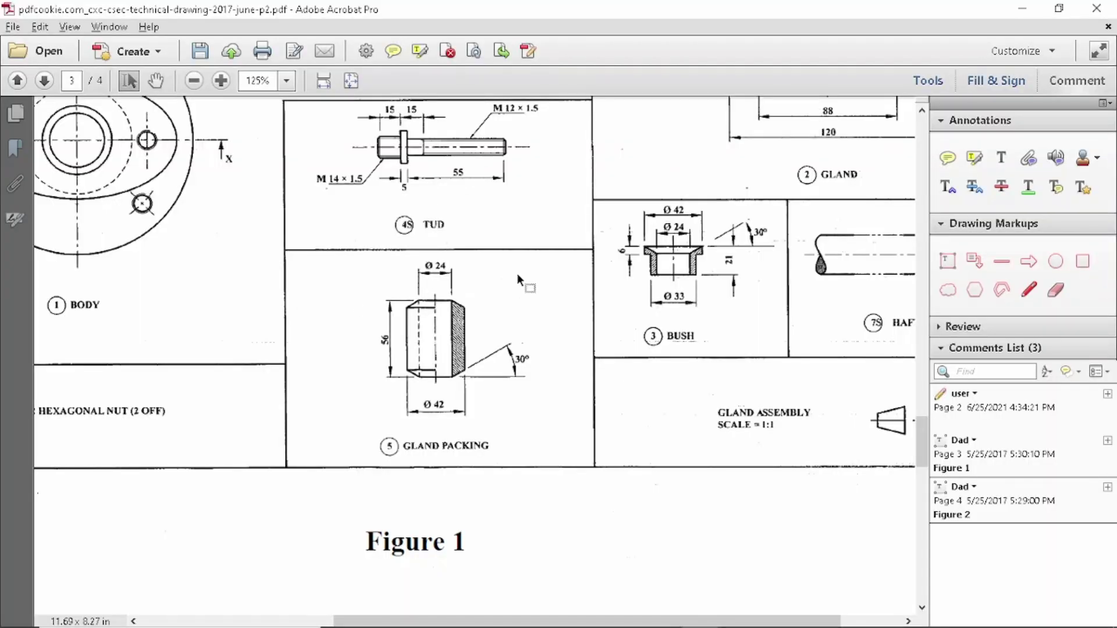
{"action": "scroll", "coordinate": [483, 319], "scroll_direction": "down", "scroll_amount": 2}
{"action": "scroll", "coordinate": [498, 336], "scroll_direction": "up", "scroll_amount": 3}
{"action": "scroll", "coordinate": [508, 348], "scroll_direction": "up", "scroll_amount": 1}
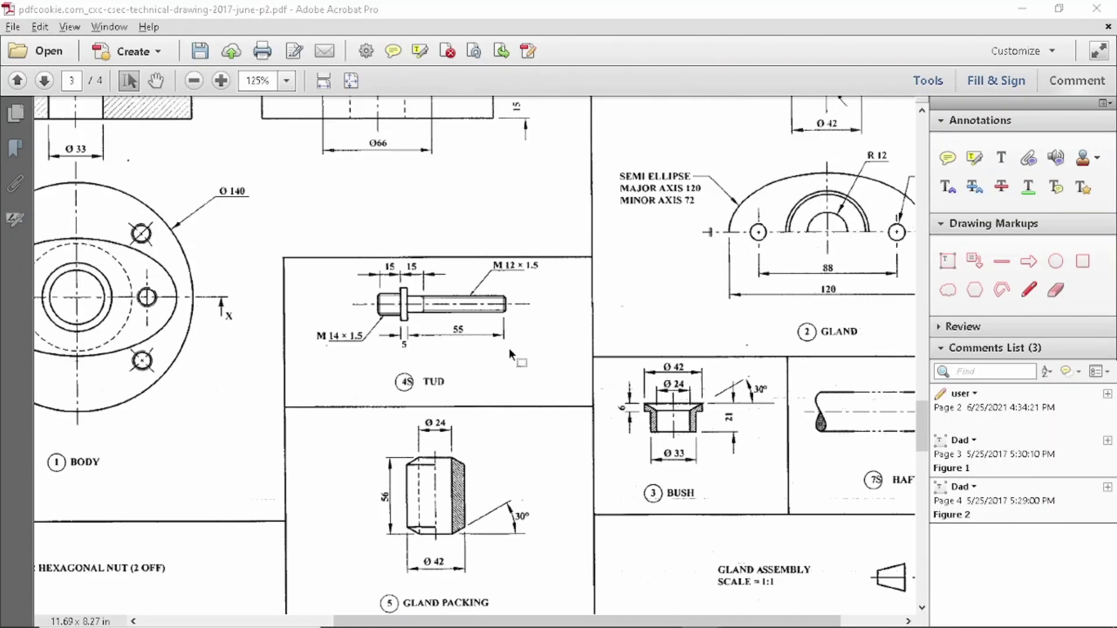
{"action": "key", "text": "alt+Tab"}
{"action": "key", "text": "alt+Tab"}
{"action": "key", "text": "alt+Tab"}
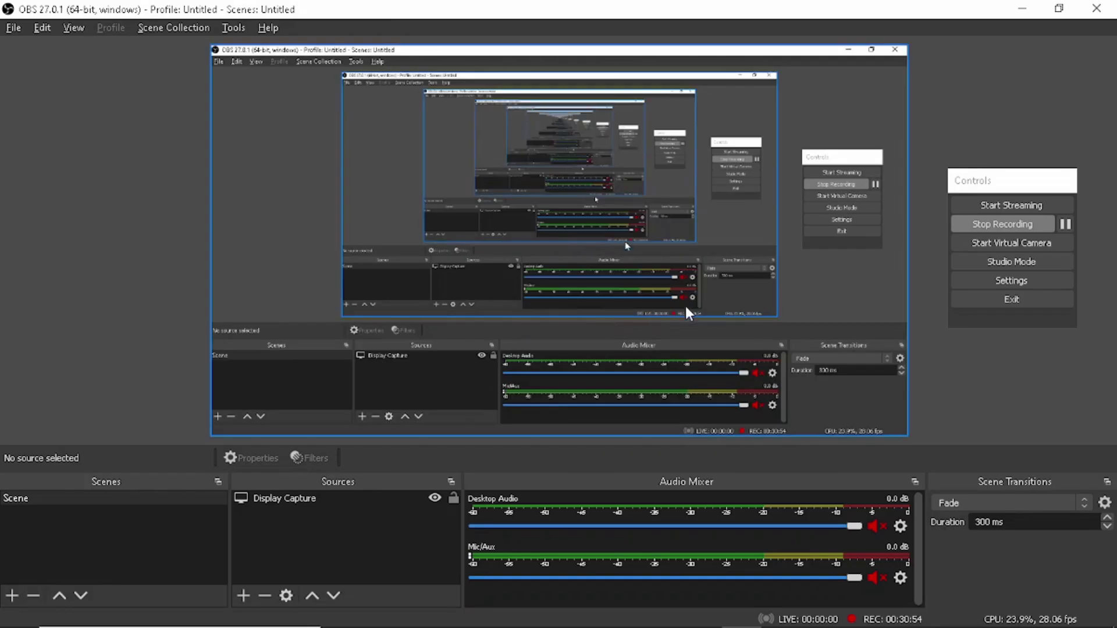